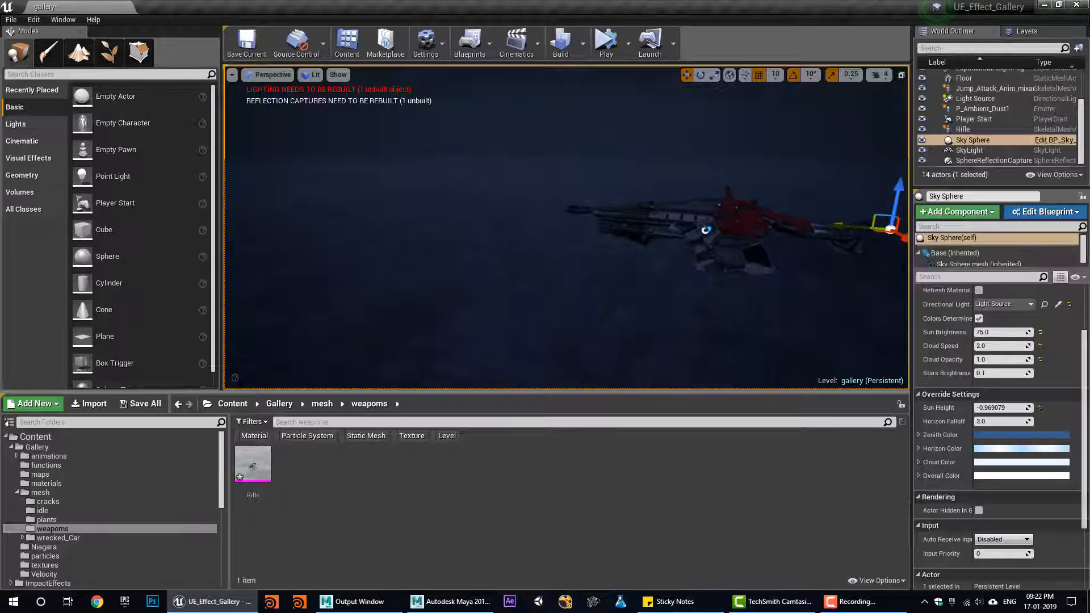
left_click(540, 222)
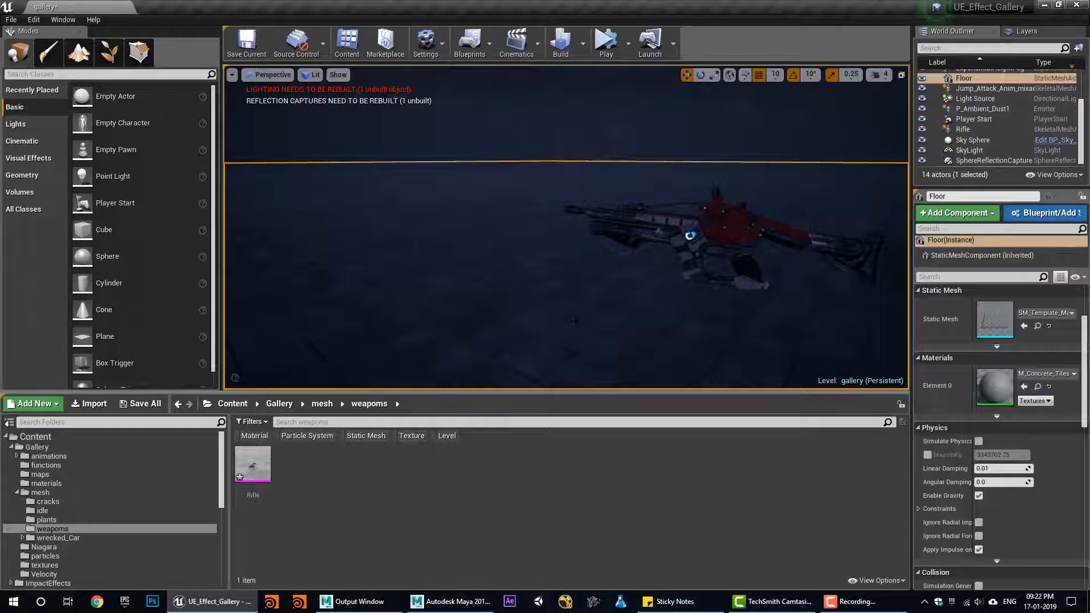
mouse_move(573, 308)
left_mouse_down()
mouse_move(542, 296)
mouse_move(573, 308)
left_mouse_up()
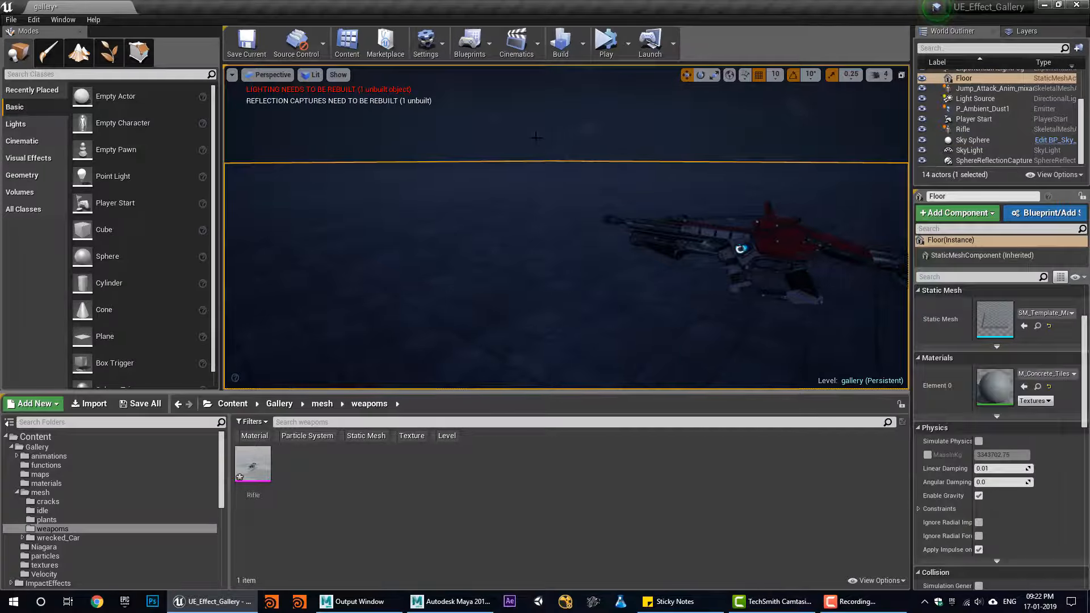
left_click(536, 137)
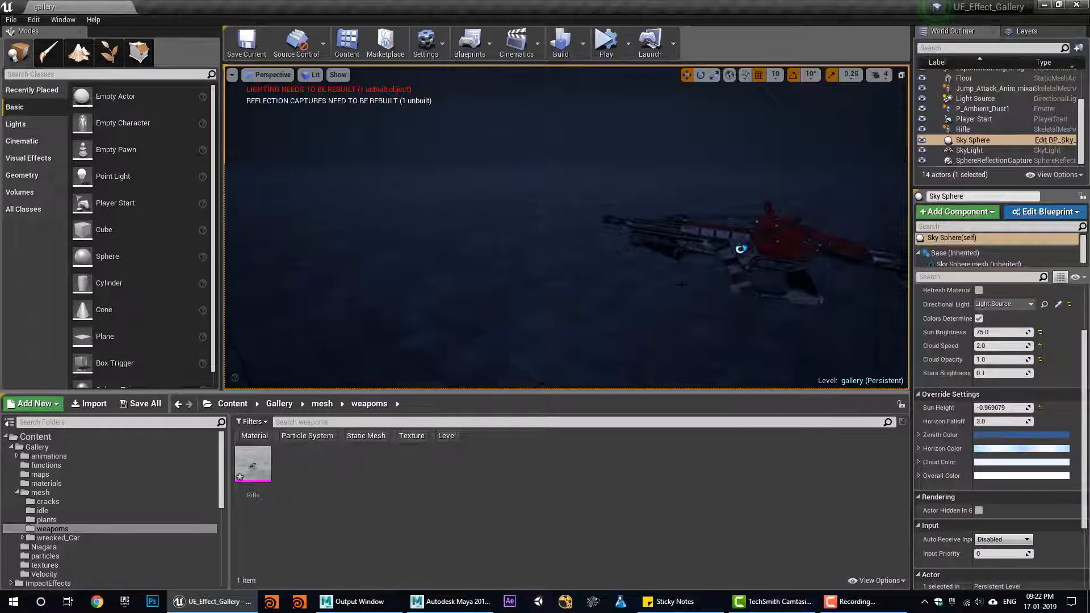
mouse_move(668, 282)
left_mouse_down("alt")
mouse_move(678, 282)
mouse_move(664, 282)
left_mouse_up("alt")
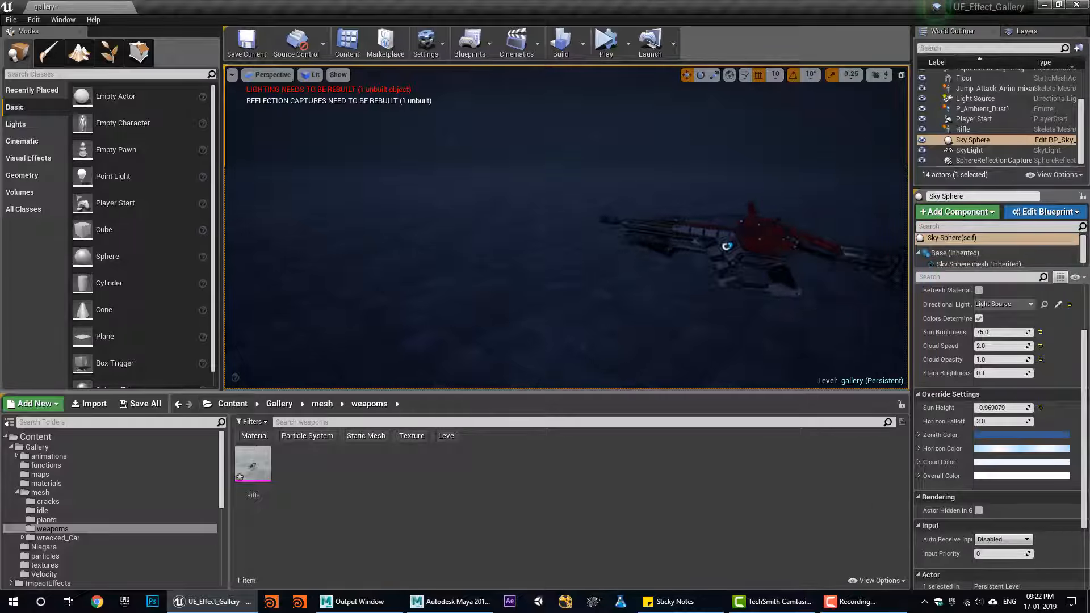
mouse_move(594, 278)
left_mouse_down("alt")
mouse_move(583, 278)
mouse_move(607, 280)
left_mouse_up("alt")
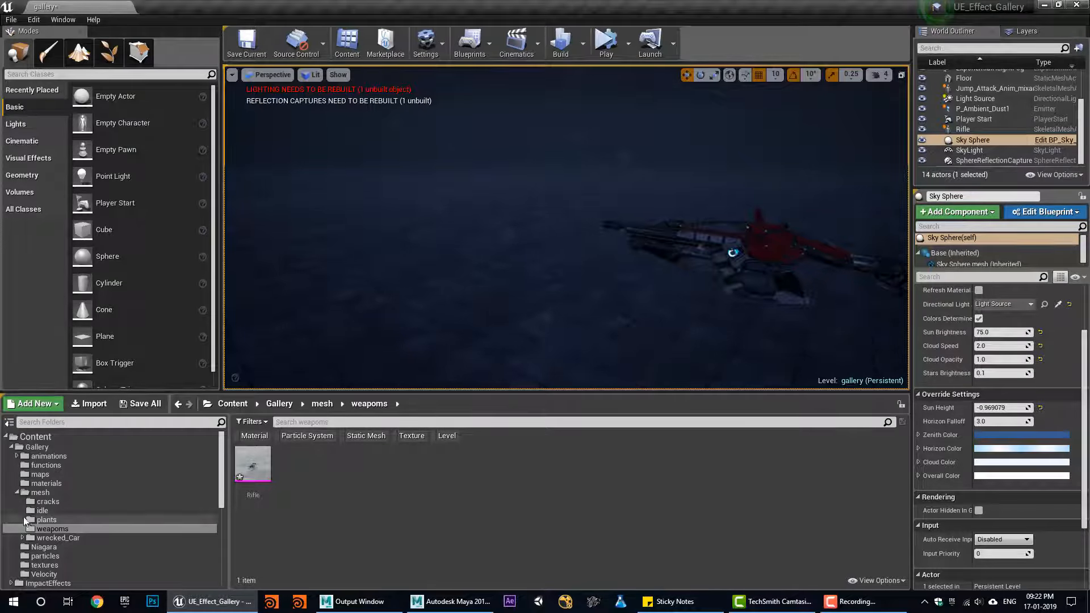
Correct the name of the weapoms folder under Gallery/mesh to weapons
left_click(49, 529)
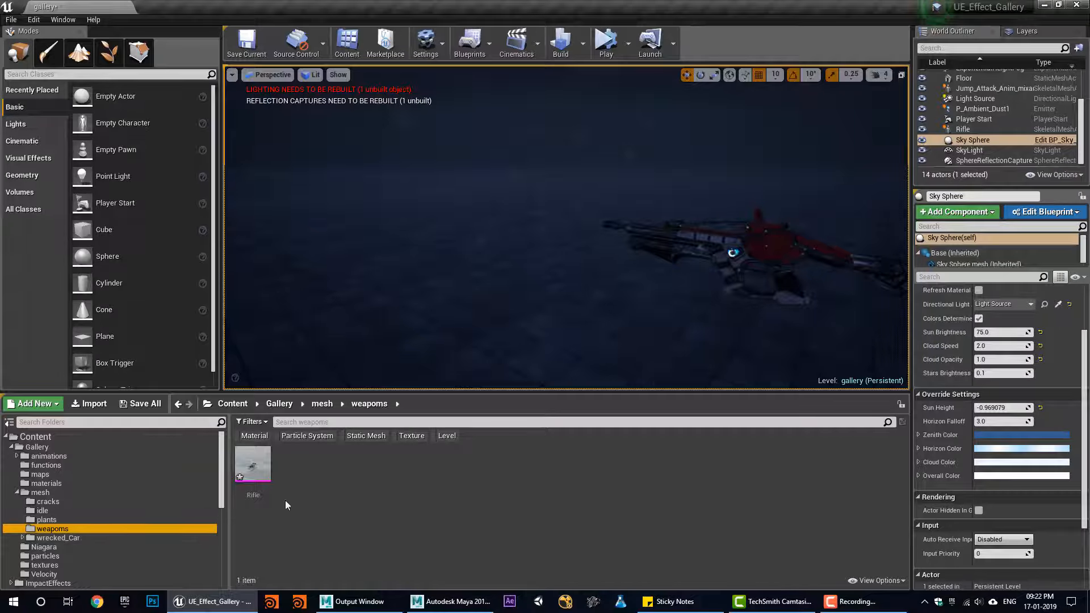
left_click(73, 529)
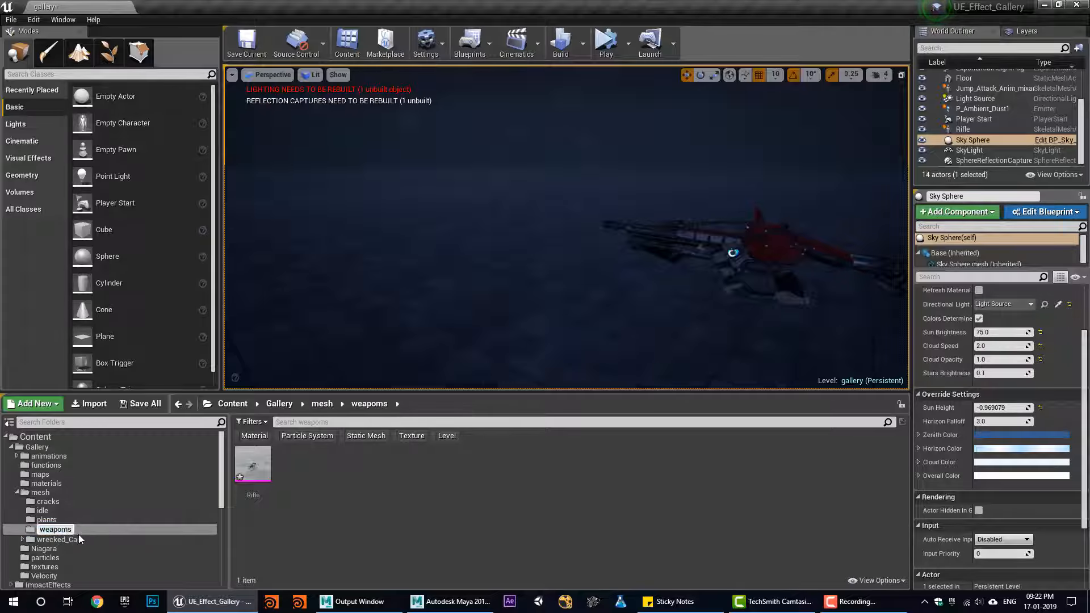
type("n")
key("Return")
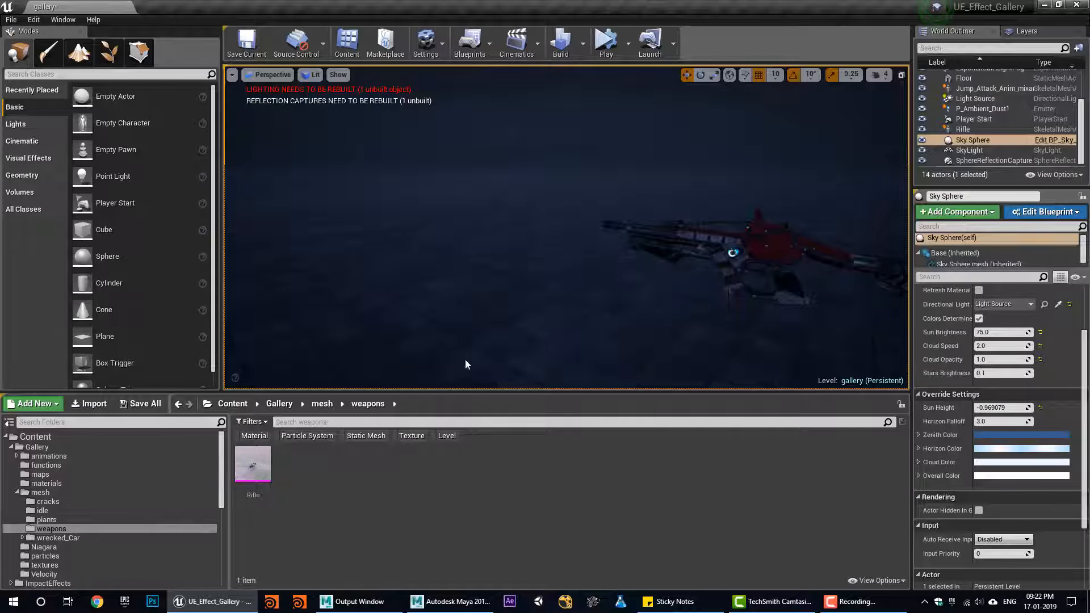
Create a particle system named p_muzzle_flash in the weapons folder and open it for editing
right_click(335, 487)
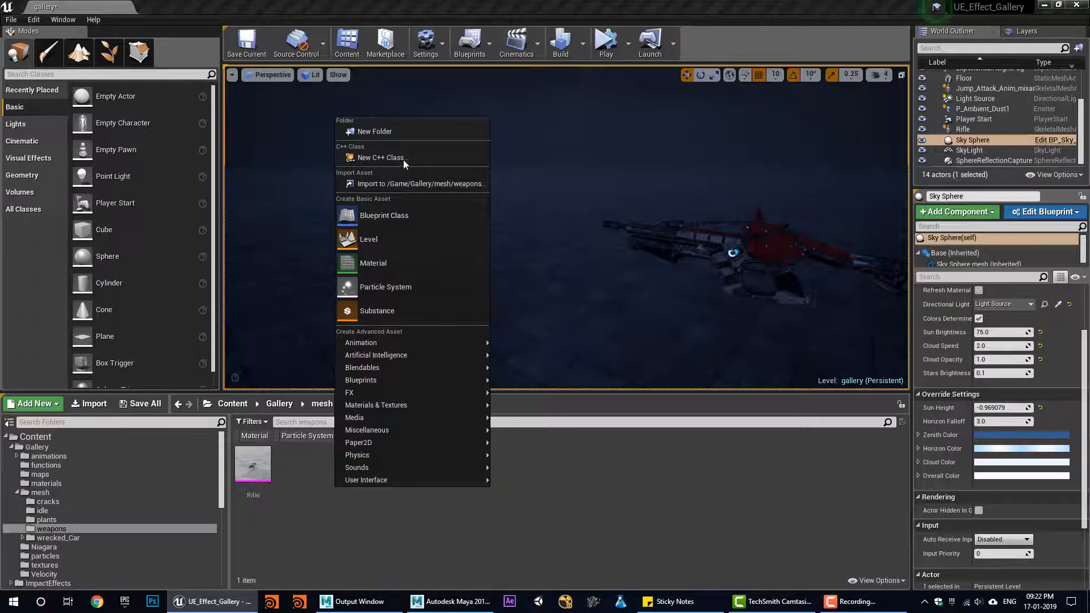
left_click(408, 290)
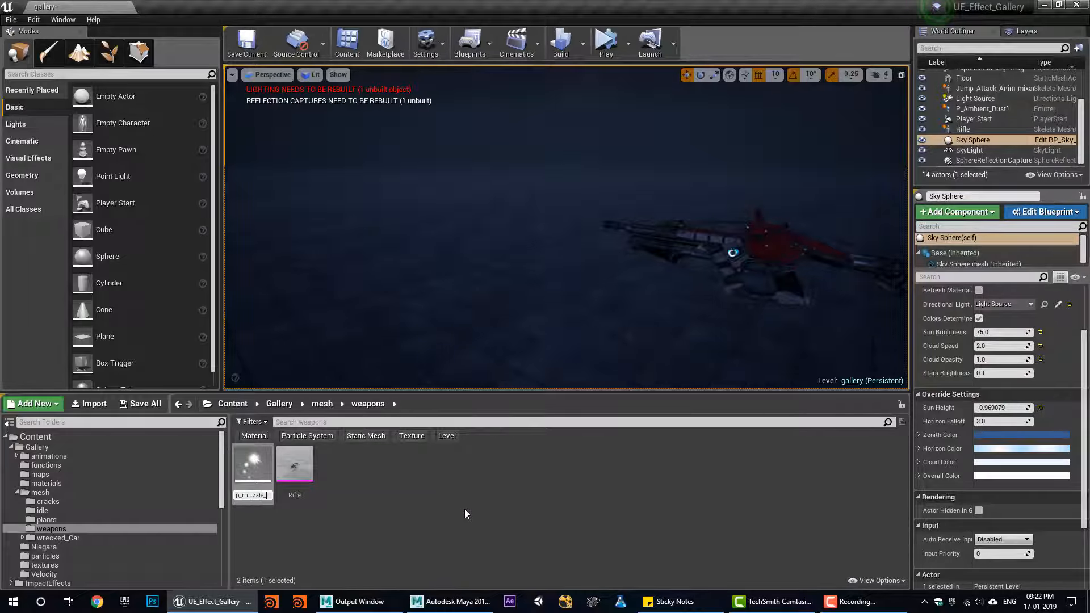
key("Return")
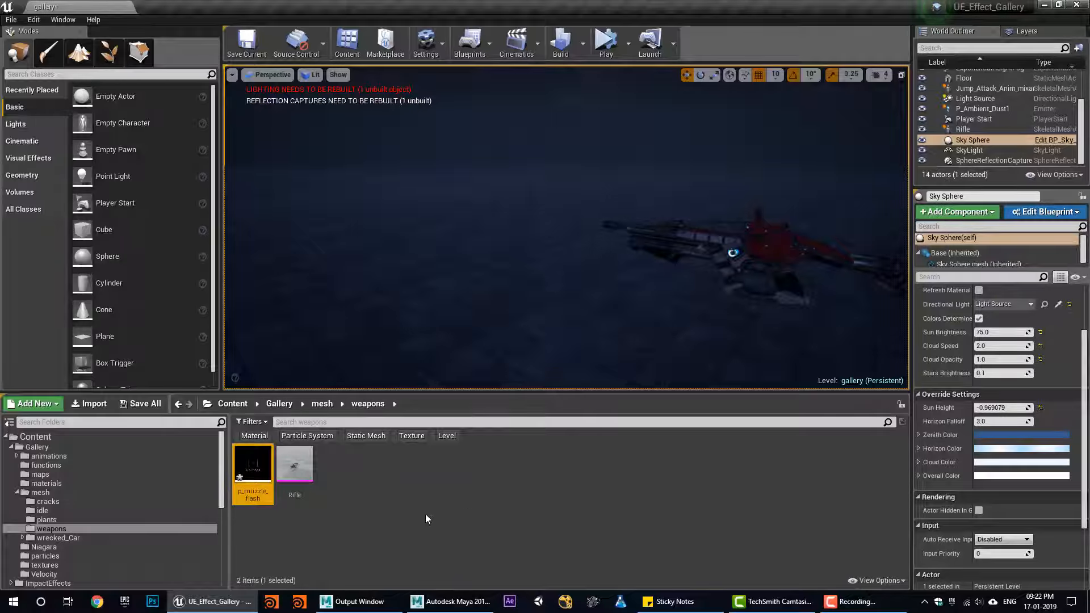
left_click(380, 506)
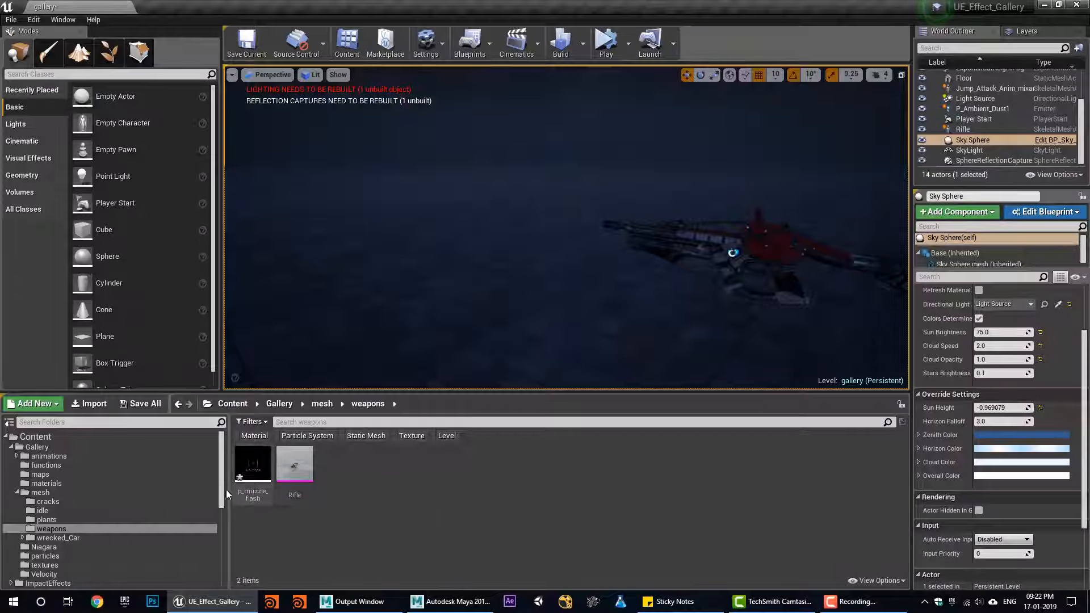
double_click(253, 465)
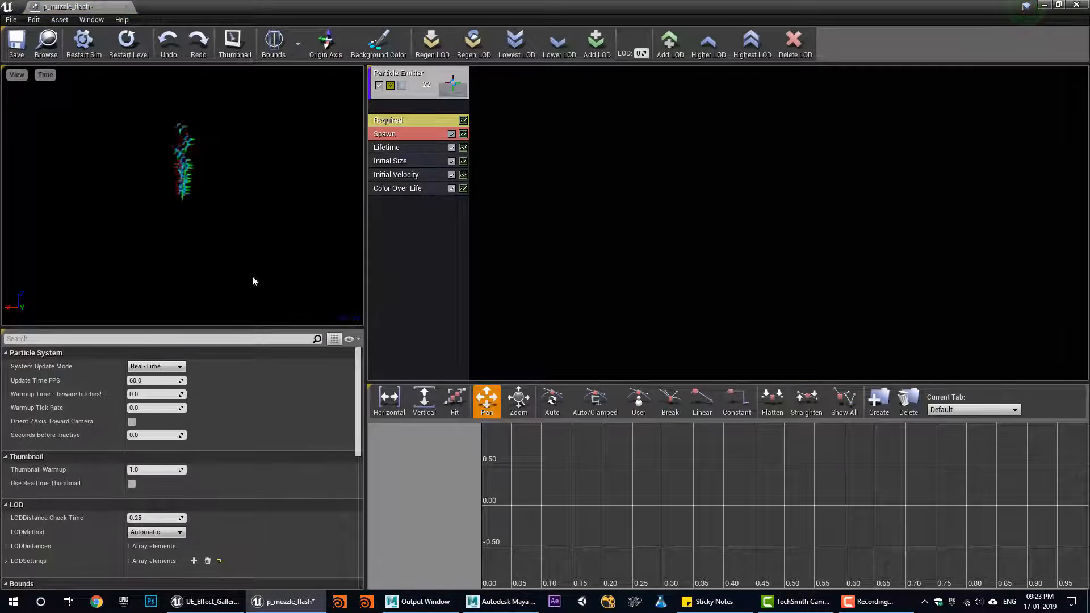
Switch to Maya and create a polygon plane at the origin
left_click(500, 601)
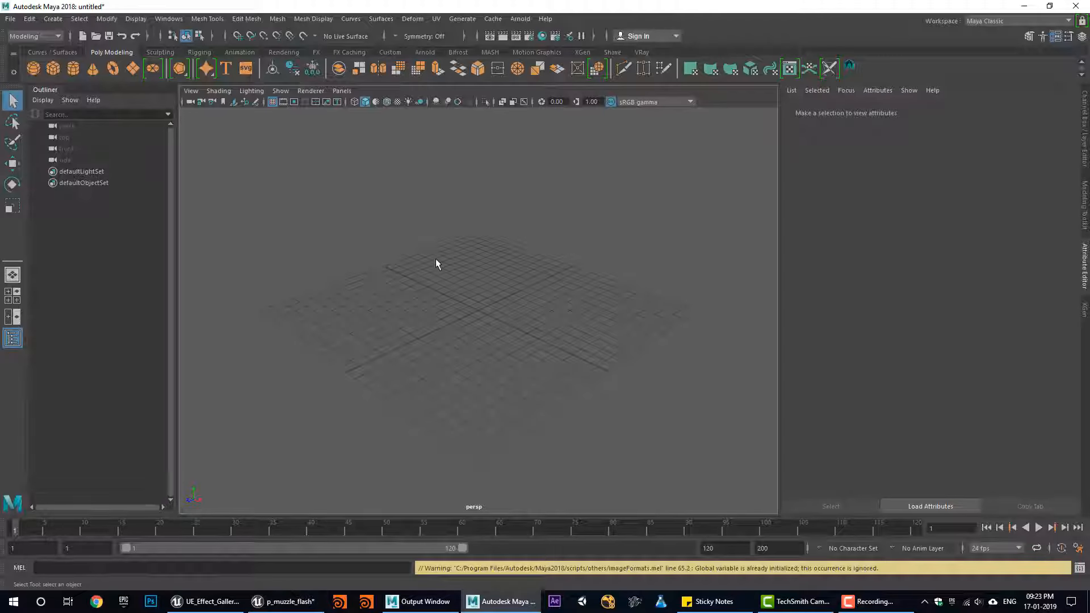
left_click_drag(437, 275, 442, 285, "alt")
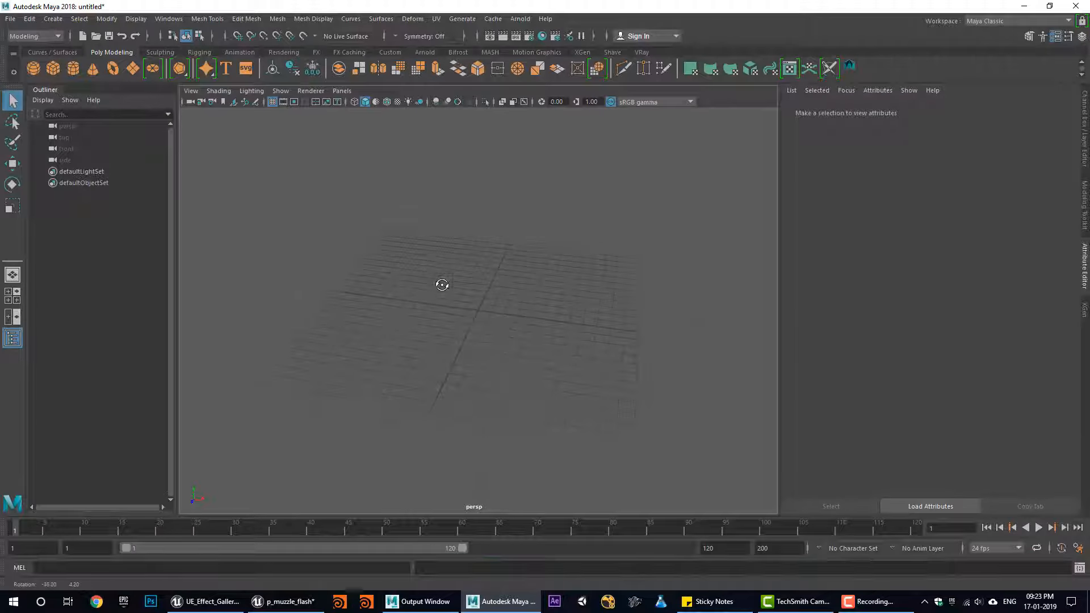
left_click(132, 68)
right_click_drag(582, 363, 554, 353, "alt")
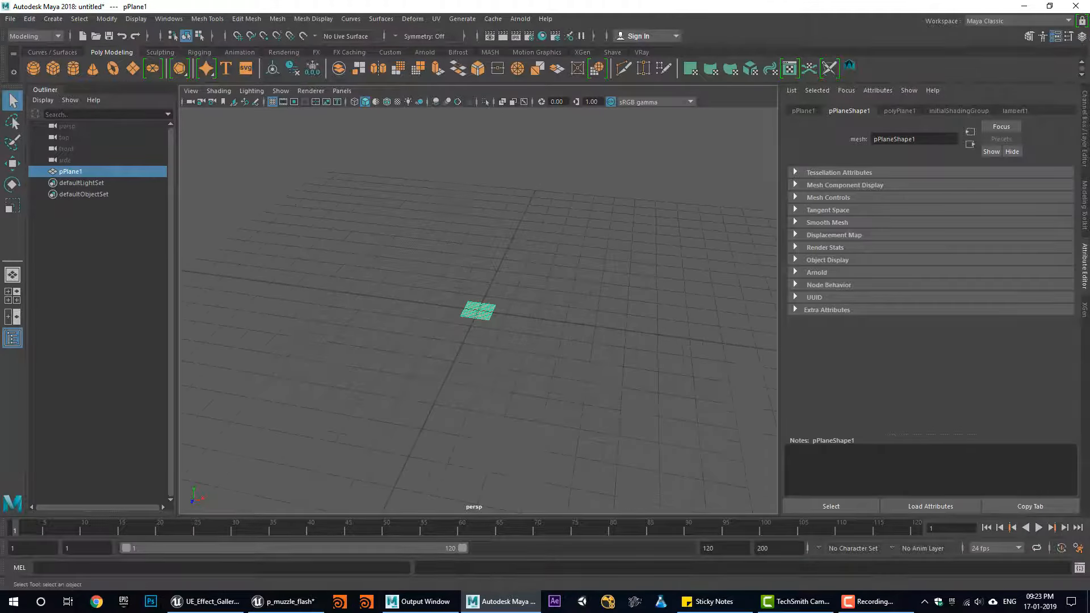
Set the plane's width and height subdivisions to 1
left_click(1082, 36)
left_click_drag(515, 283, 573, 296, "alt")
left_click(812, 241)
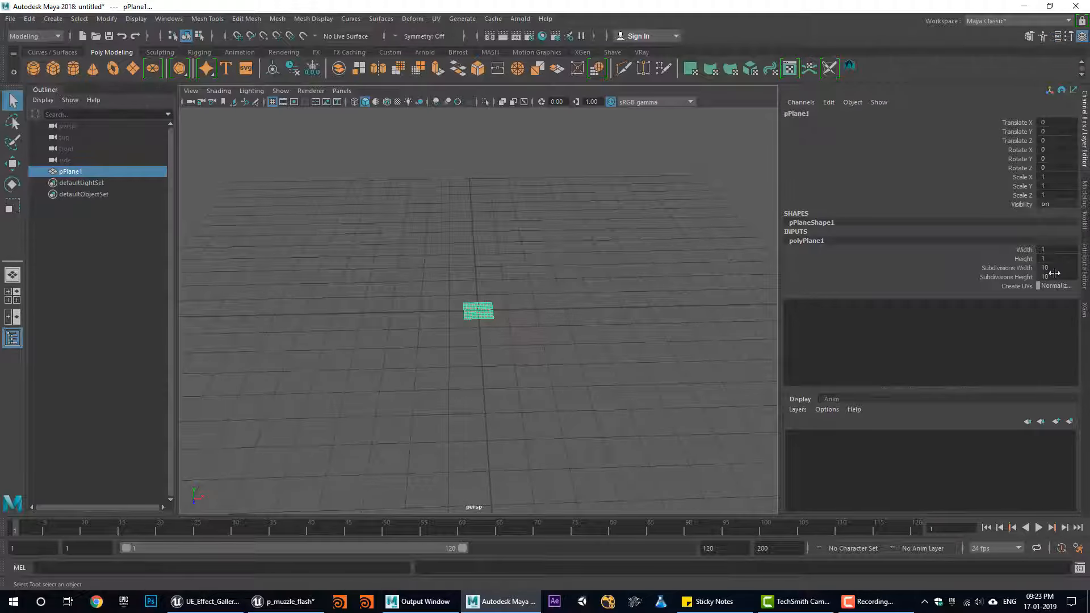
left_click_drag(1054, 267, 1054, 277)
type("1")
key("Return")
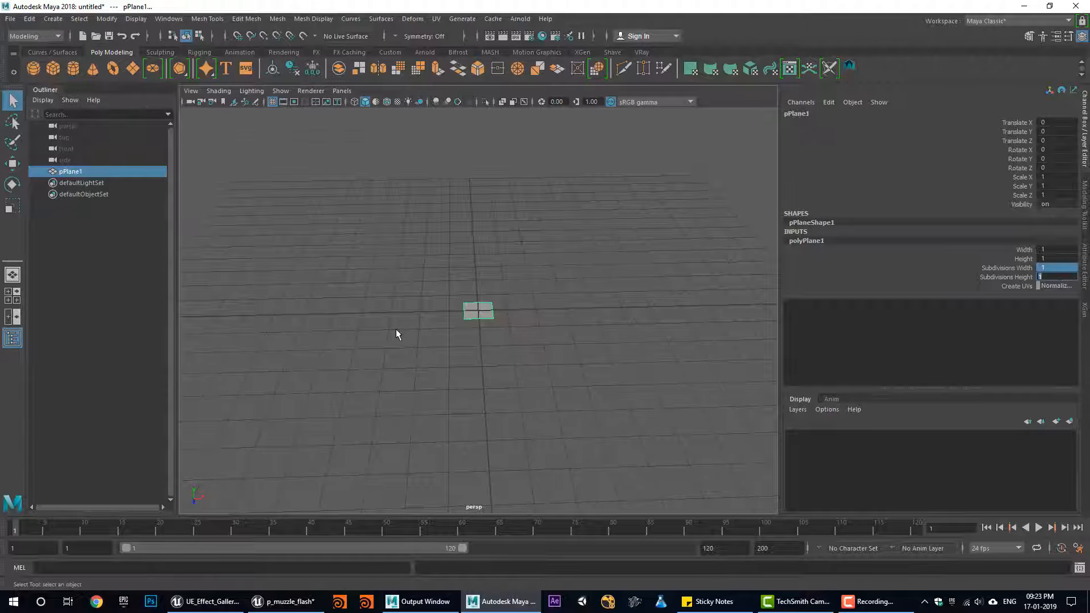
Resize the plane through its polyPlane inputs to a width of 4 and a height of 2
left_click_drag(398, 335, 489, 339, "alt")
left_click(479, 312)
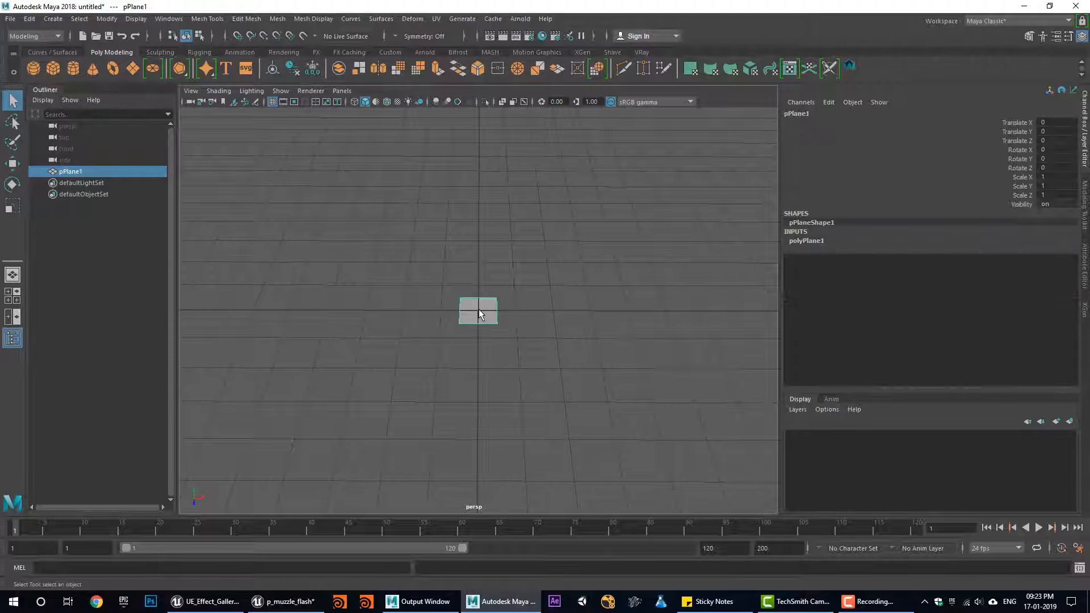
key("e")
key("r")
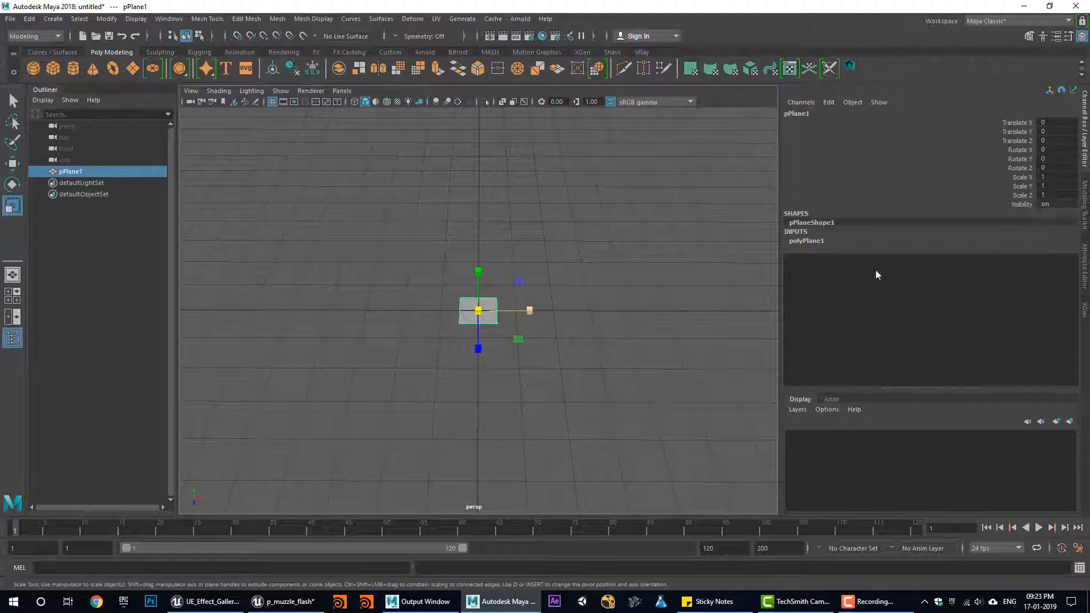
left_click(830, 242)
left_click(1023, 251)
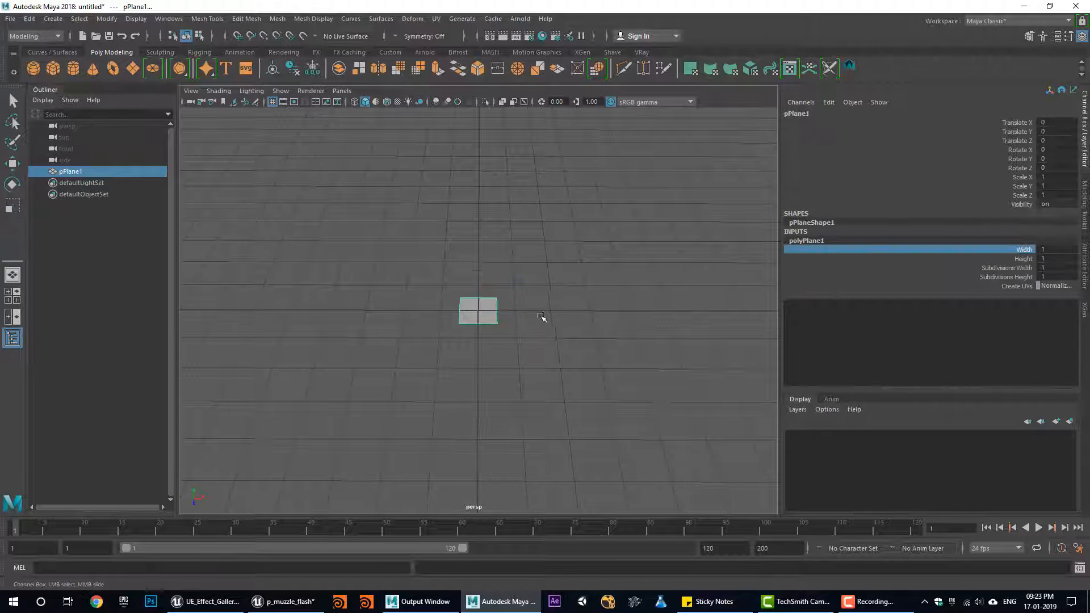
middle_click_drag(540, 318, 557, 315)
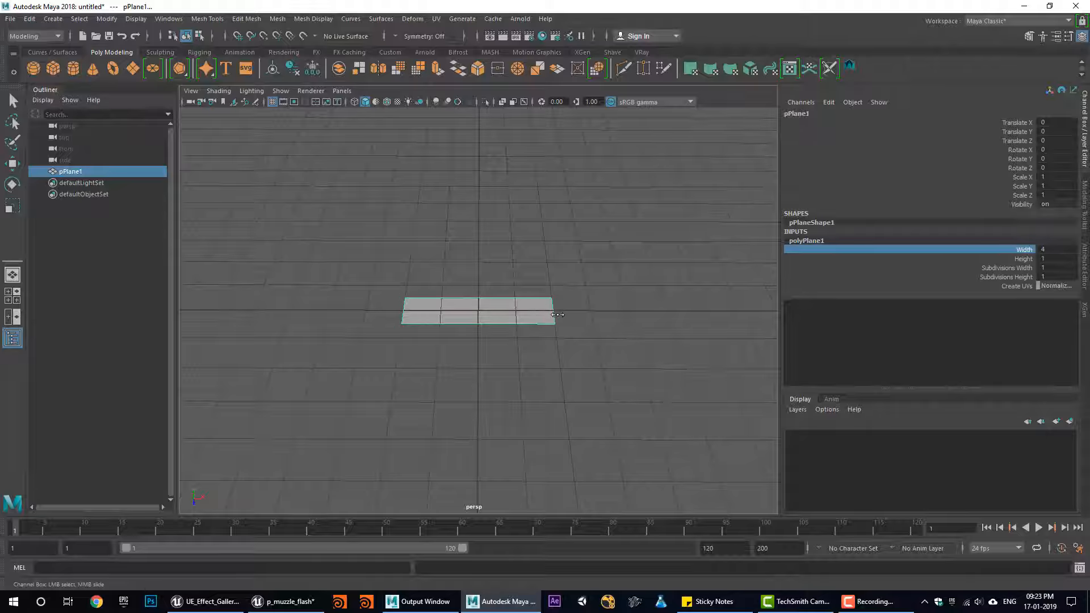
left_click(1019, 260)
middle_click_drag(769, 294, 773, 289)
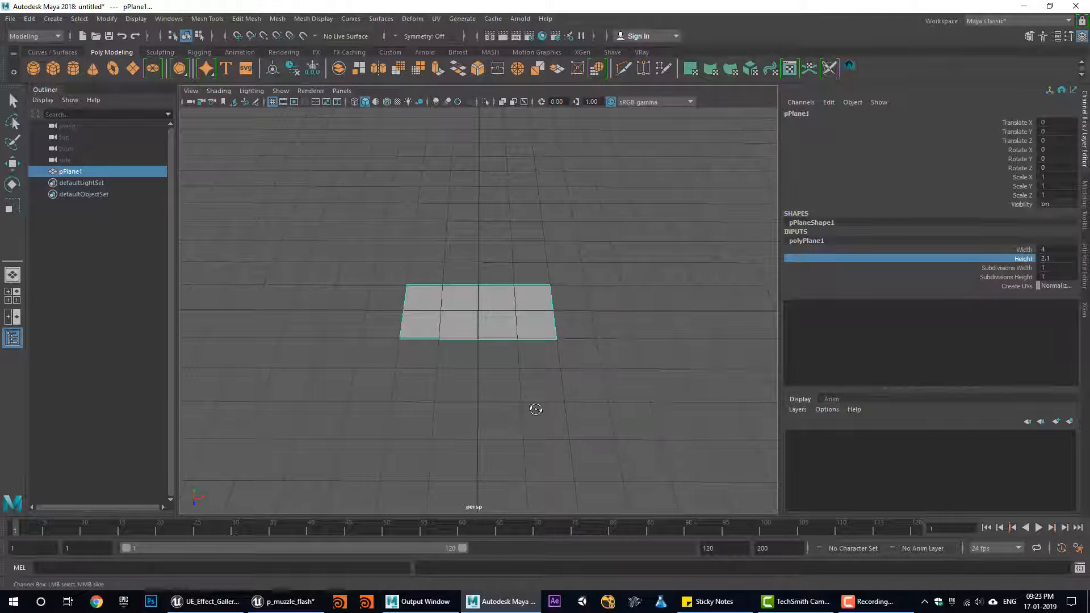
left_click_drag(535, 408, 578, 388, "alt")
double_click(1061, 257)
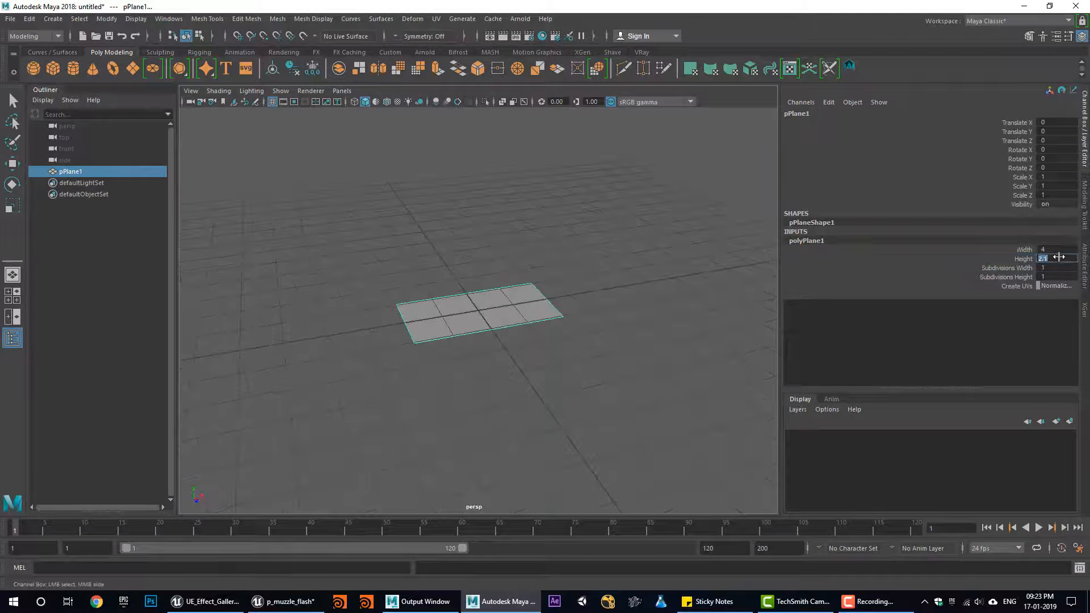
type("2")
key("Return")
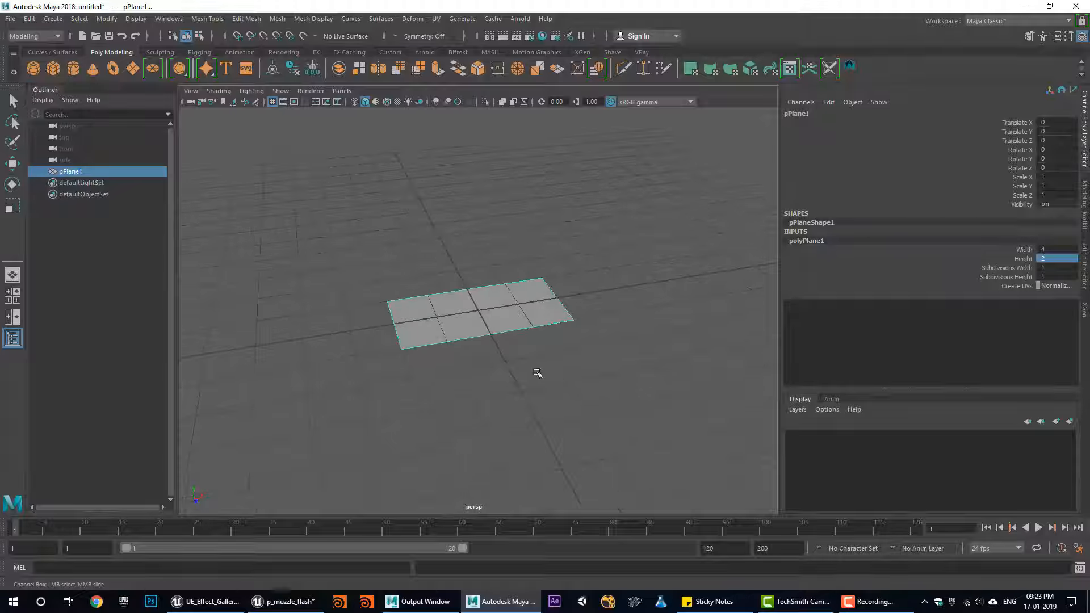
Duplicate the plane and set the copy's X rotation to 90 so the two planes cross
left_click(530, 373)
left_click(494, 323)
key("r")
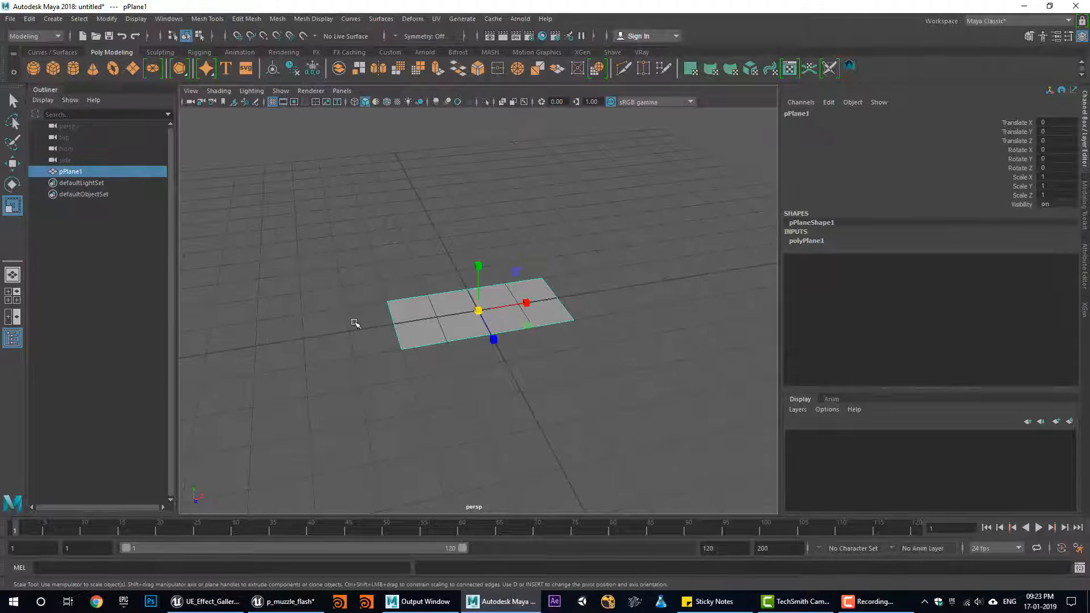
key("ctrl+d")
key("e")
left_click_drag(499, 287, 514, 336)
left_click(1065, 151)
type("90")
key("Return")
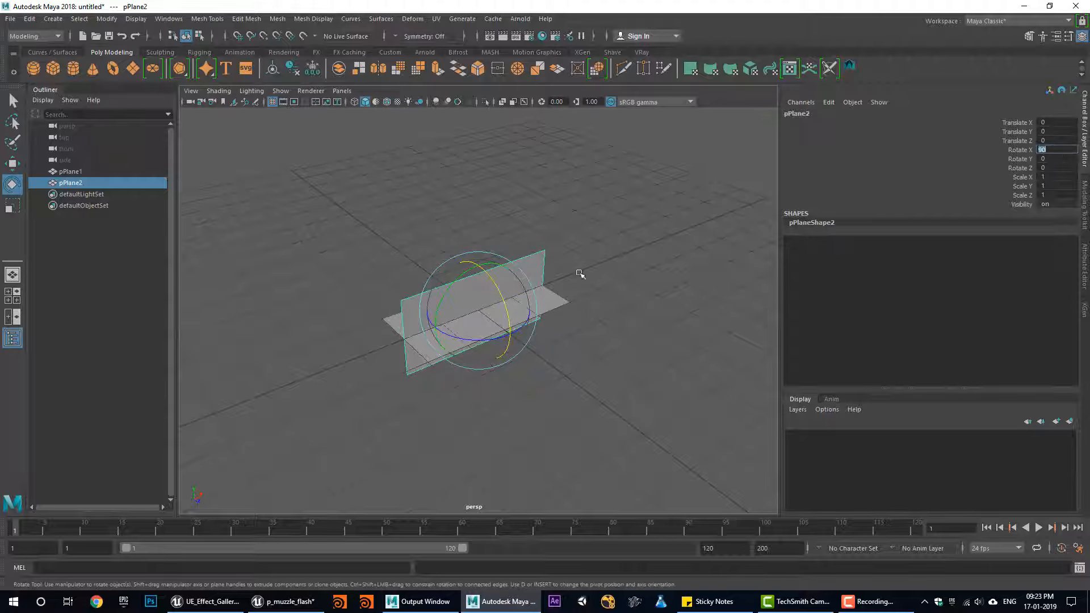
Open both planes in the UV Editor and check how the end vertices of the planes map to their UVs
left_click(618, 262)
left_click_drag(598, 302, 550, 397, "alt")
key("w")
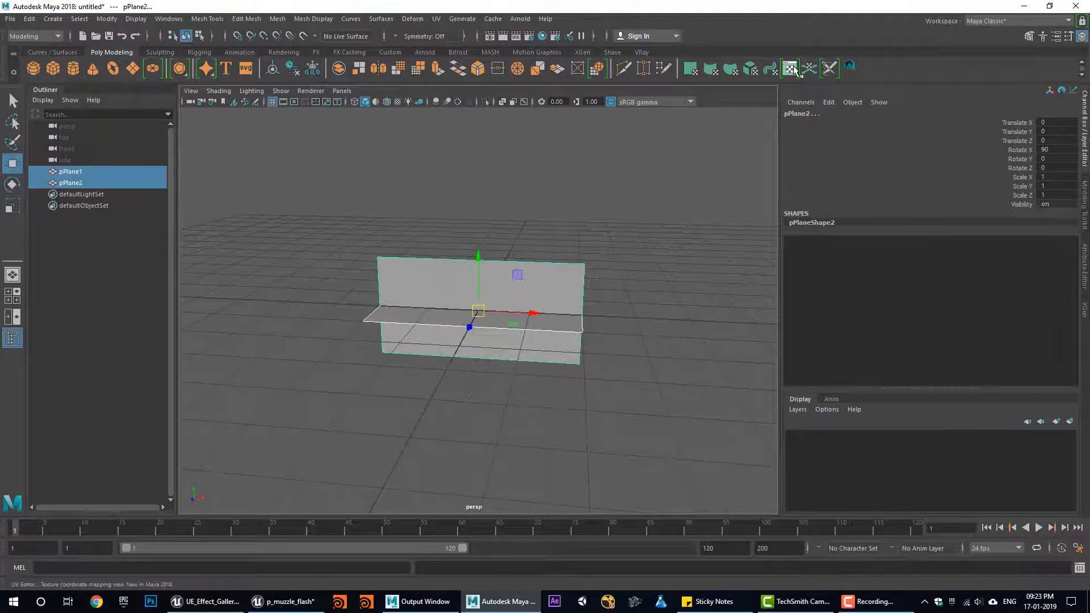
left_click(643, 69)
left_click(299, 135)
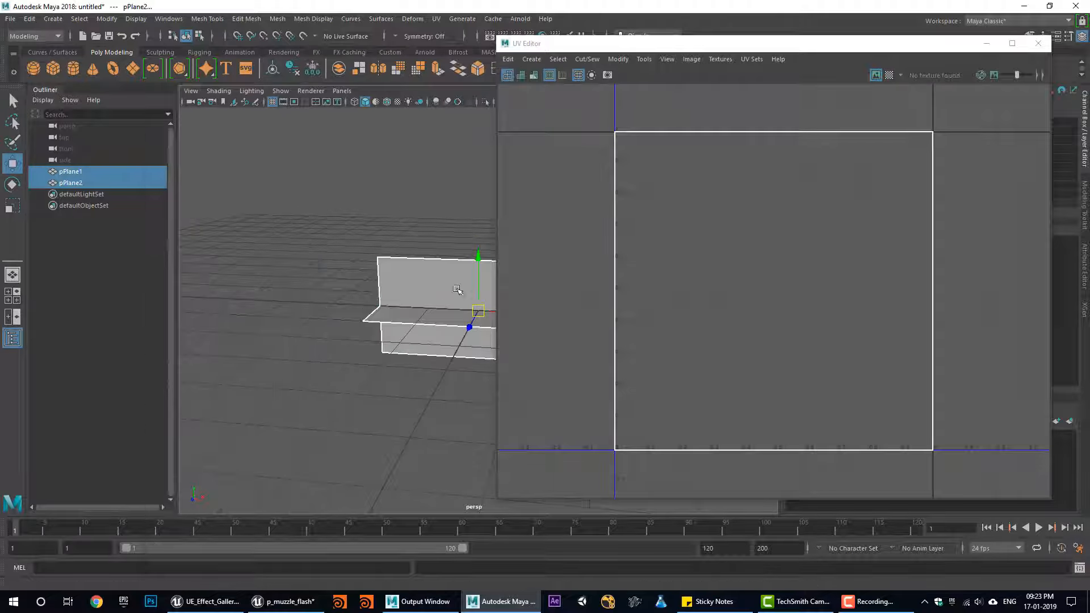
left_click_drag(363, 267, 330, 278, "alt")
right_click_drag(330, 279, 278, 271)
left_click_drag(239, 237, 368, 445)
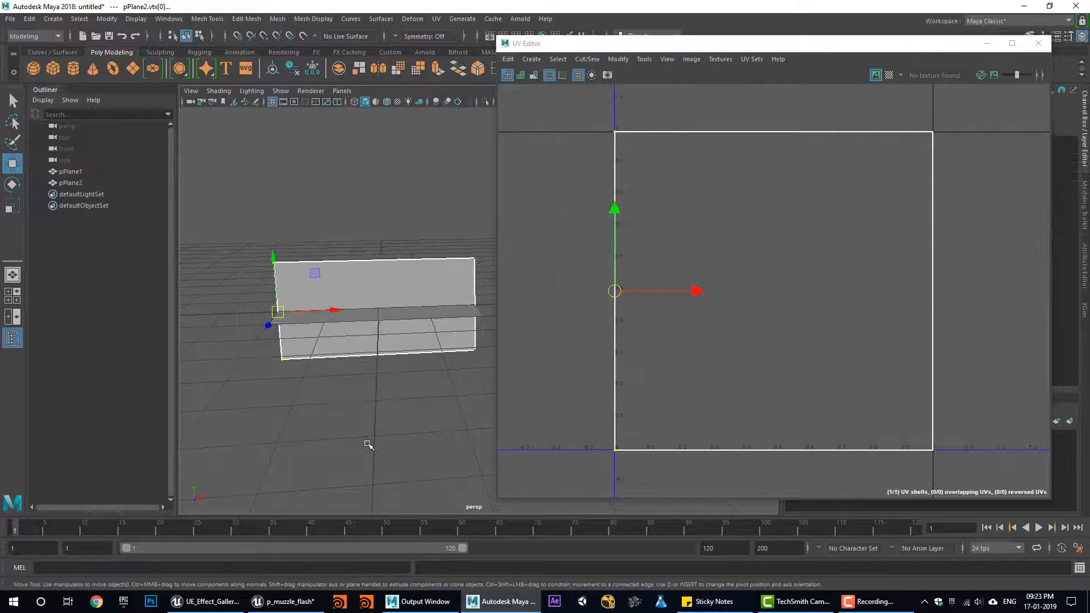
left_click_drag(377, 360, 307, 369, "alt")
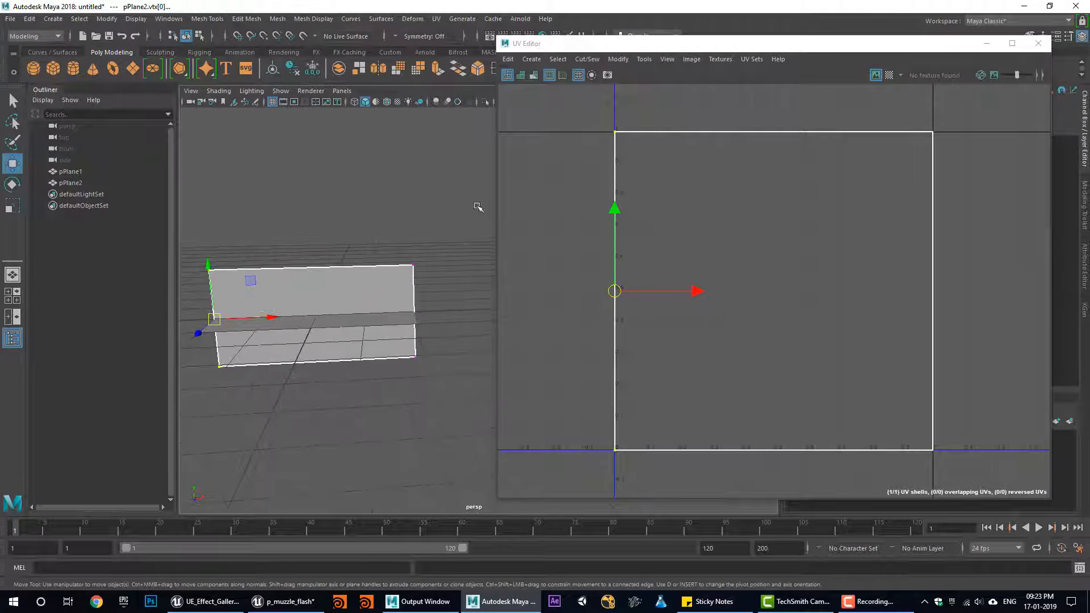
left_click_drag(479, 204, 357, 509)
Return to object selection, combine the two crossed planes into one mesh, and close the UV Editor
right_click_drag(299, 275, 370, 261)
scroll(402, 335, "down", 3)
left_click(334, 315, "shift")
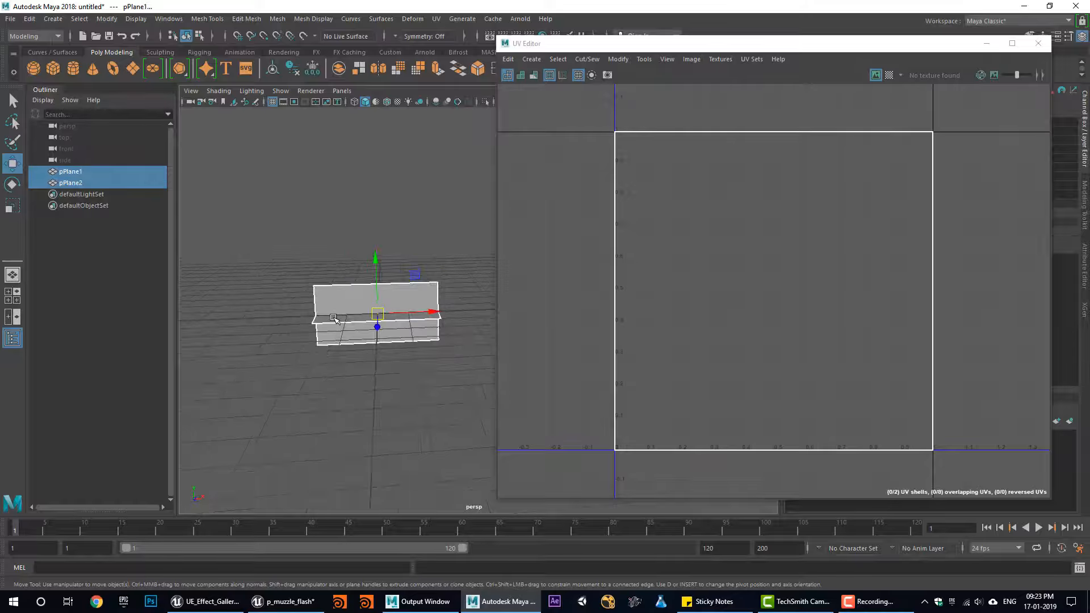
right_click_drag(335, 318, 303, 525, "shift")
left_click(1038, 43)
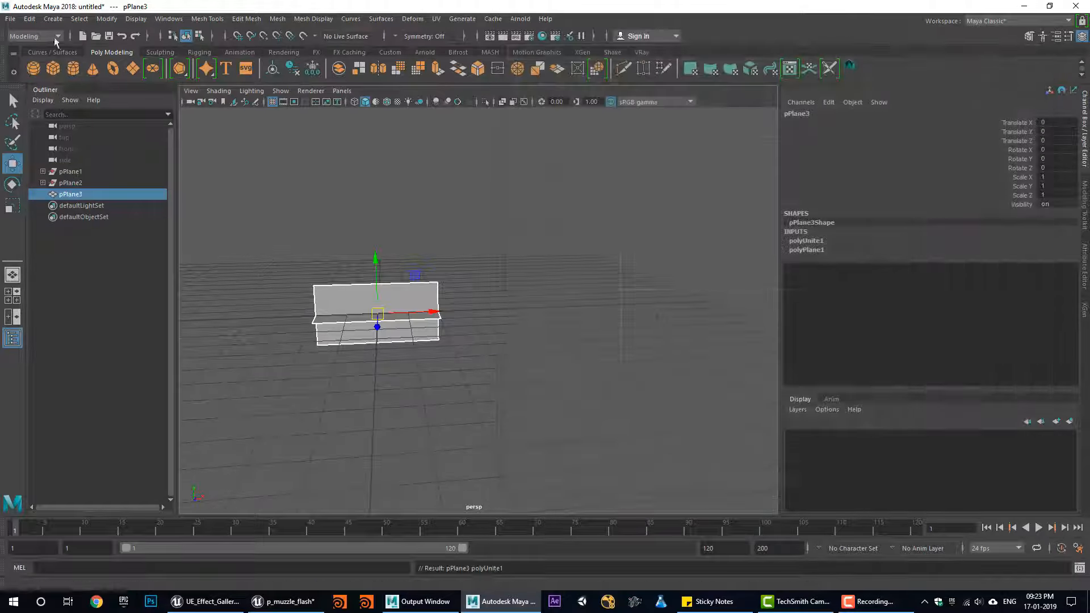
Delete all construction history in the scene and rename the combined mesh SM_muzzle_flash01
left_click(29, 18)
mouse_move(151, 168)
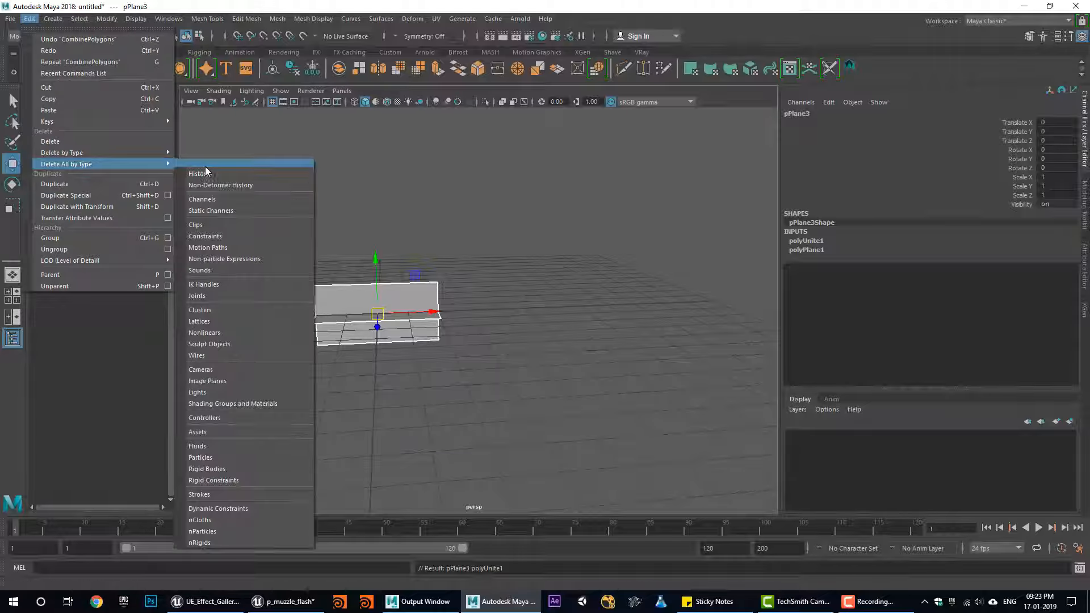
left_click(210, 168)
double_click(73, 172)
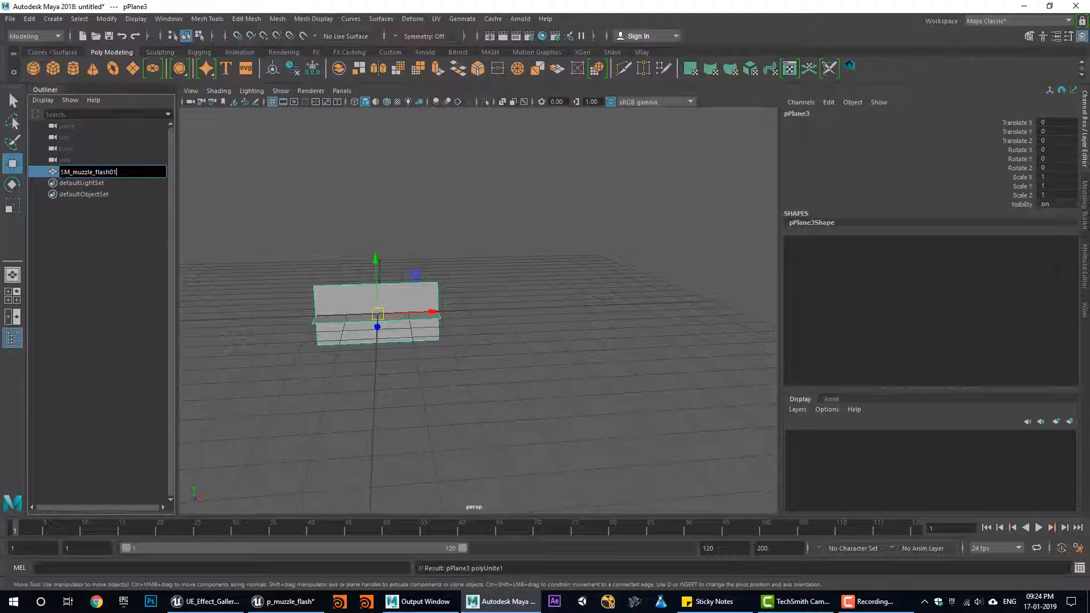
double_click(62, 173)
key("Return")
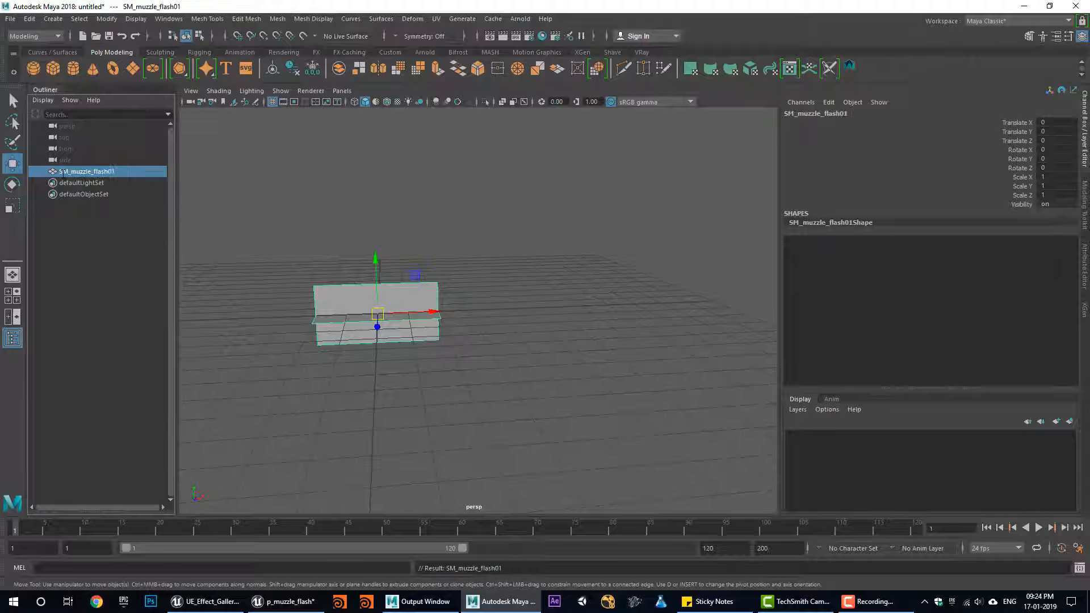
Switch to Unreal Engine, show the weapons content folder in File Explorer, and copy its full path
left_click(212, 601)
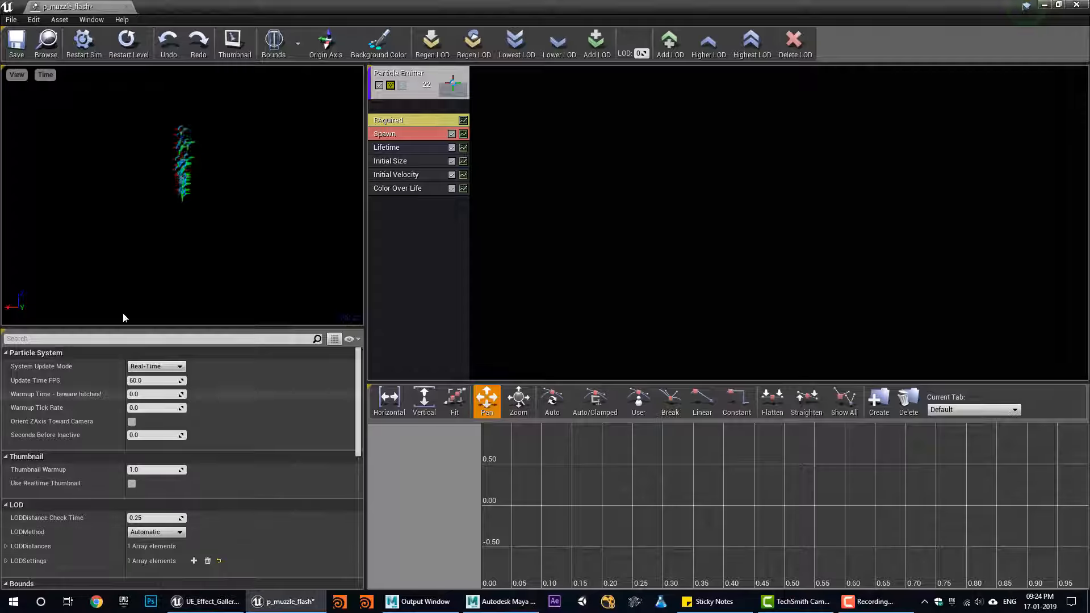
left_click_drag(79, 7, 227, 4)
left_click(107, 5)
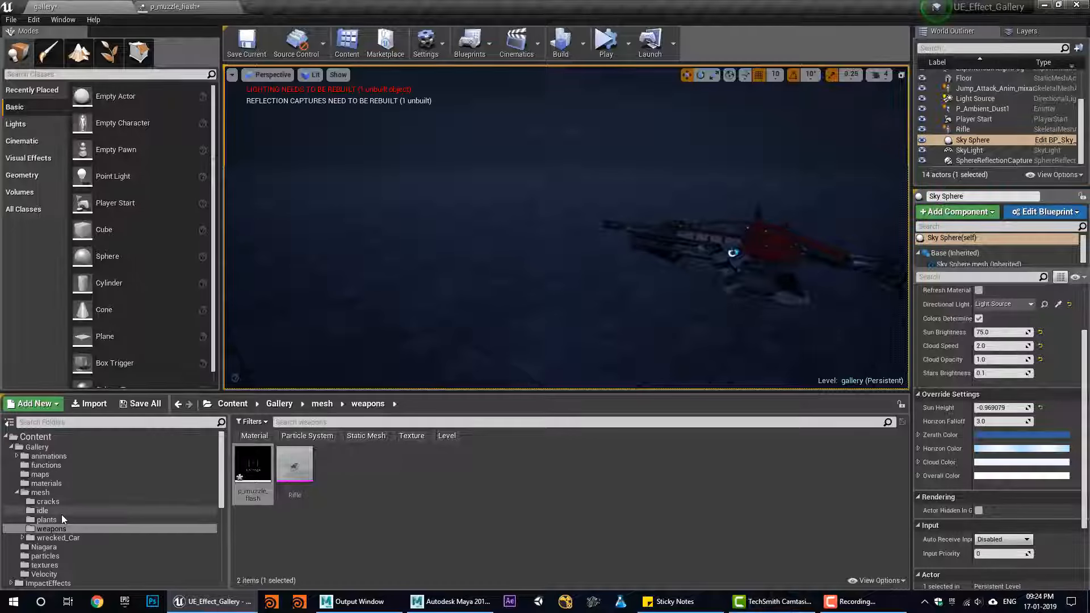
right_click(48, 528)
left_click(100, 328)
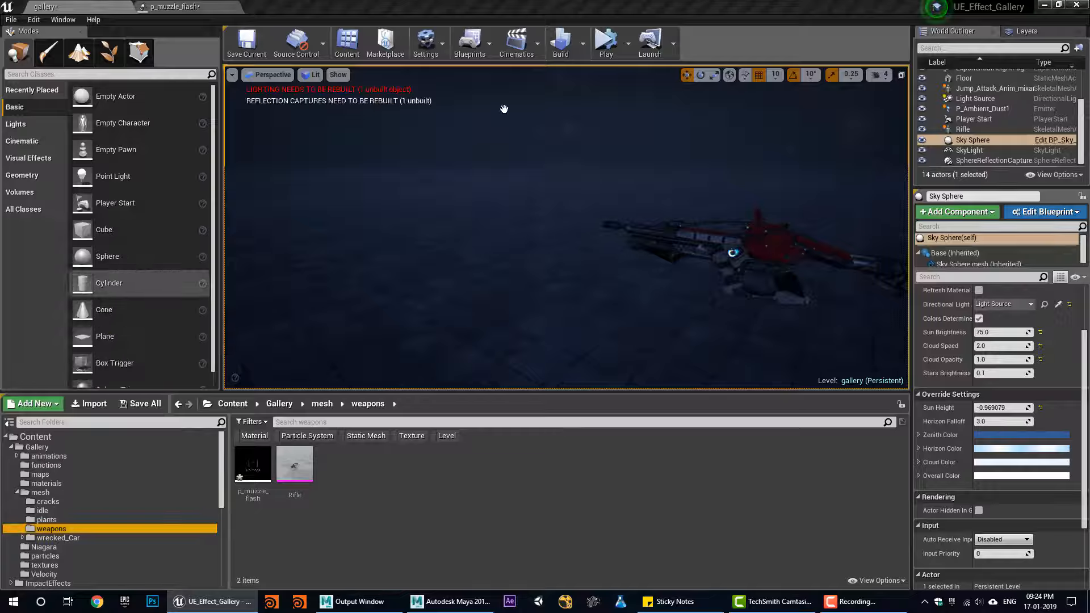
left_click(580, 87)
key("ctrl+c")
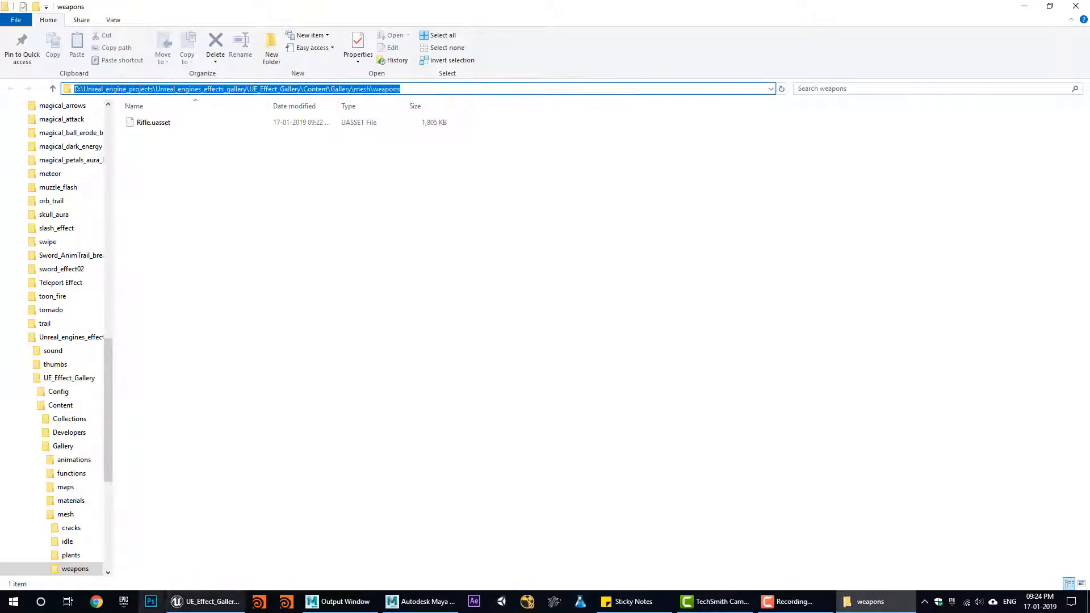
Switch to Maya and export the selected mesh as an FBX named Sm_muzzle_flash01 into the copied weapons folder
left_click(421, 601)
left_click(12, 18)
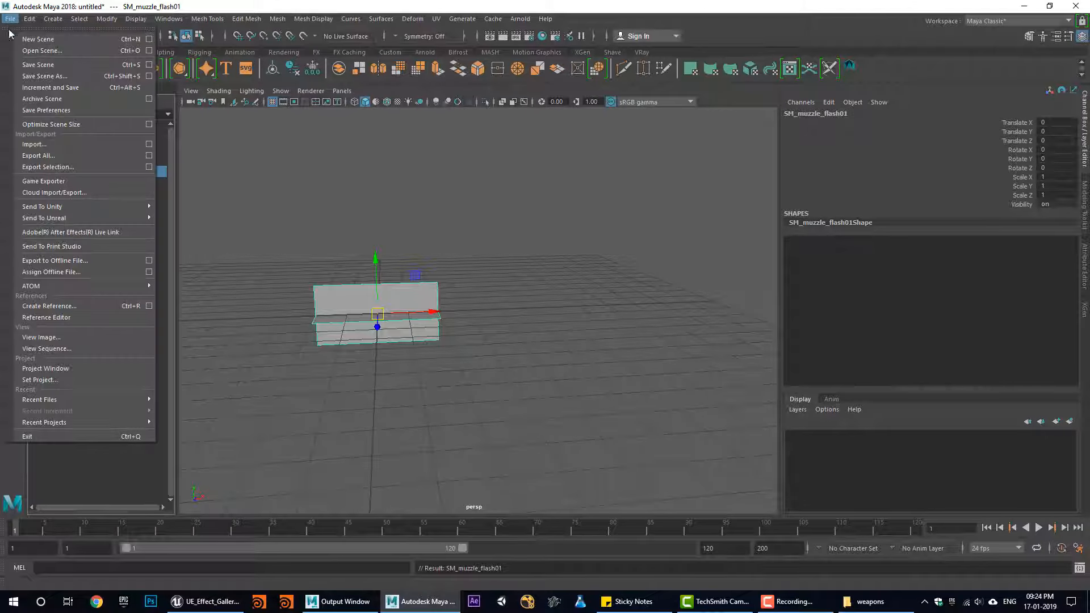
left_click(74, 174)
key("ctrl+v")
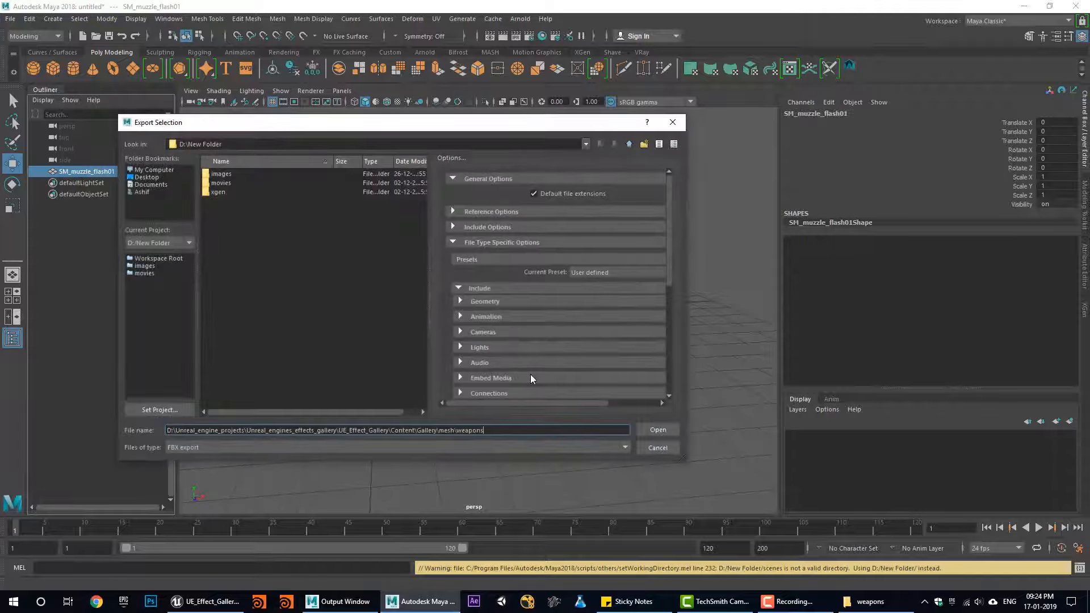
key("Return")
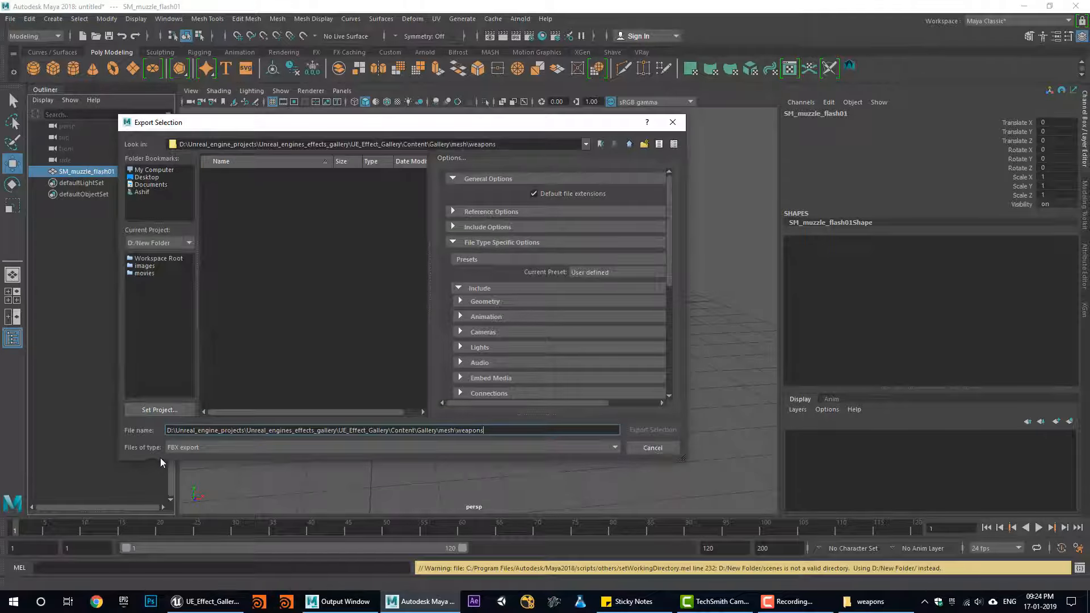
left_click_drag(528, 431, 2, 436)
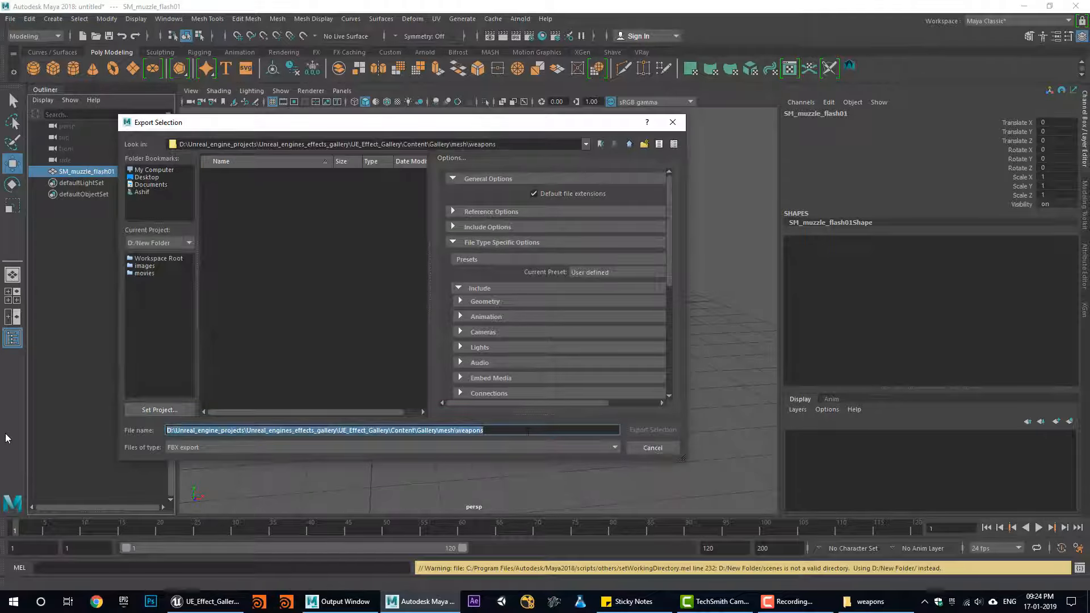
type("Sm_muzzle_flash01")
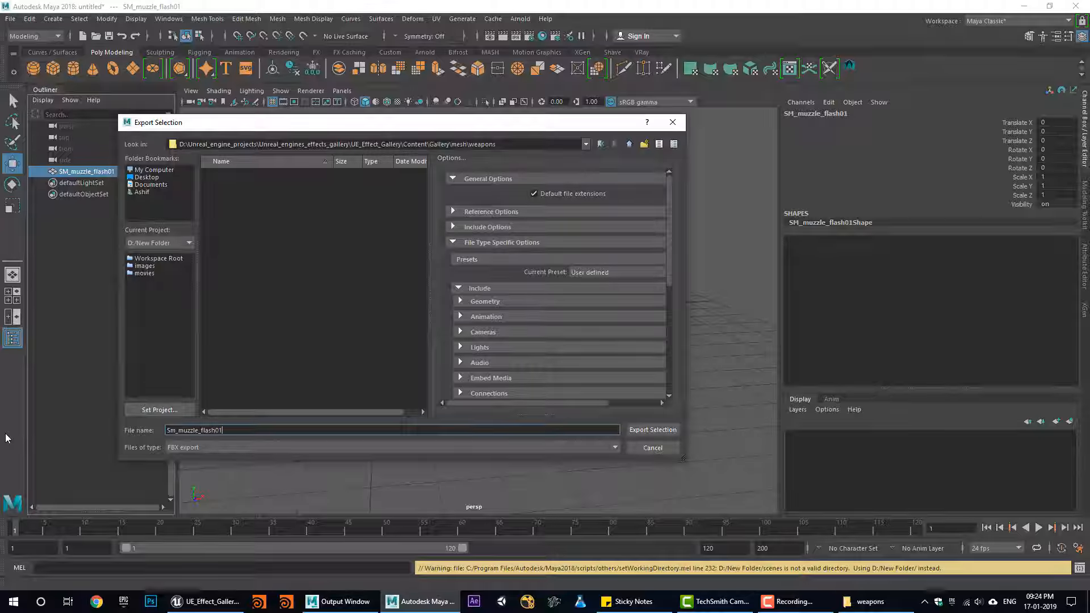
key("Return")
Switch to Unreal Engine, import the new Sm_muzzle_flash01 source file as a static mesh, and close the import log
left_click(219, 601)
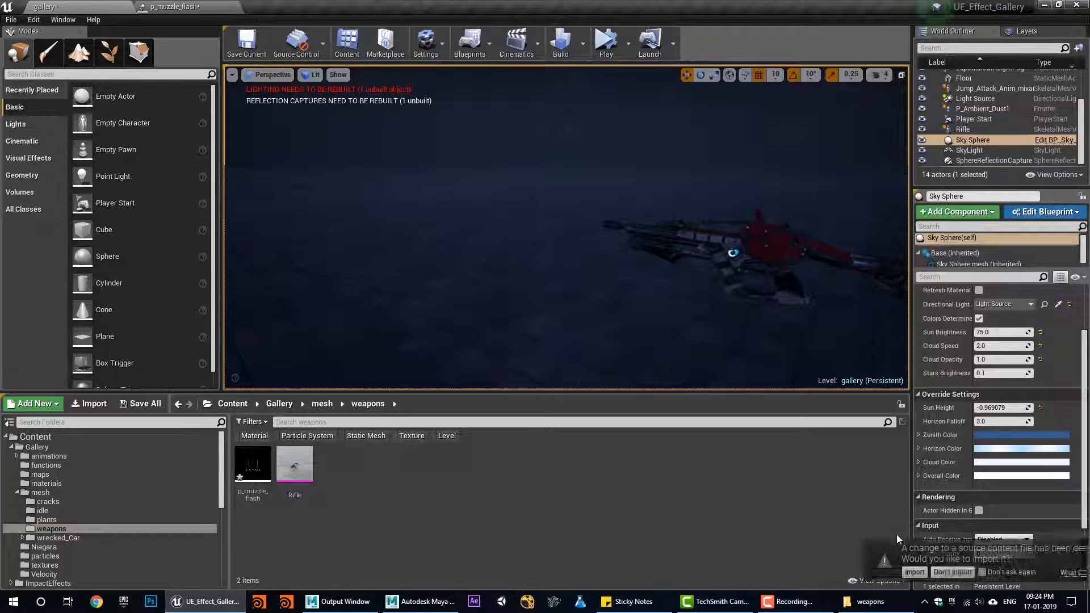
left_click(884, 574)
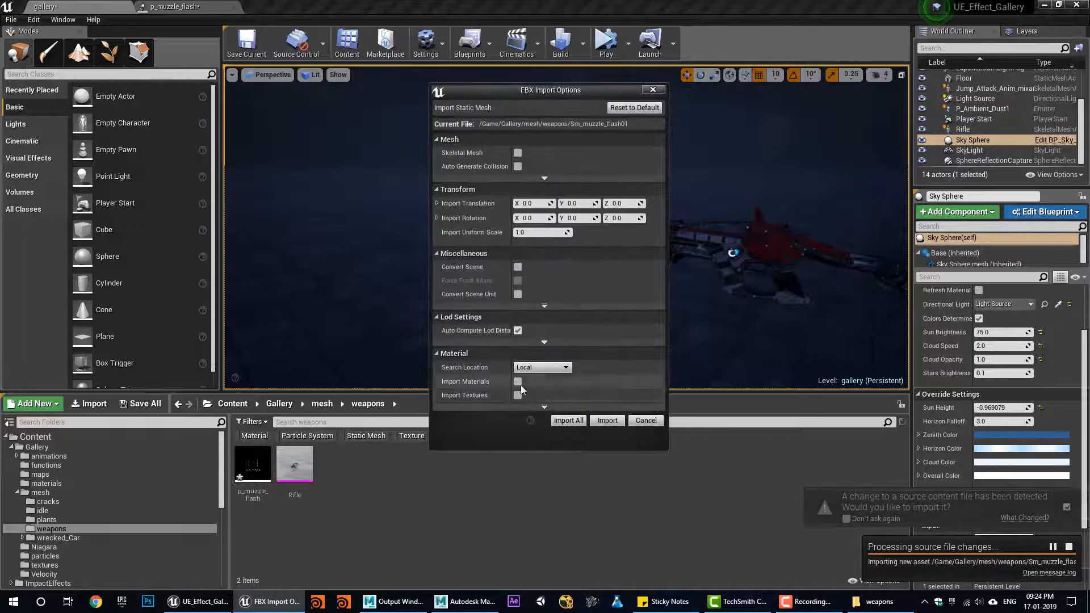
left_click(607, 420)
left_click(815, 130)
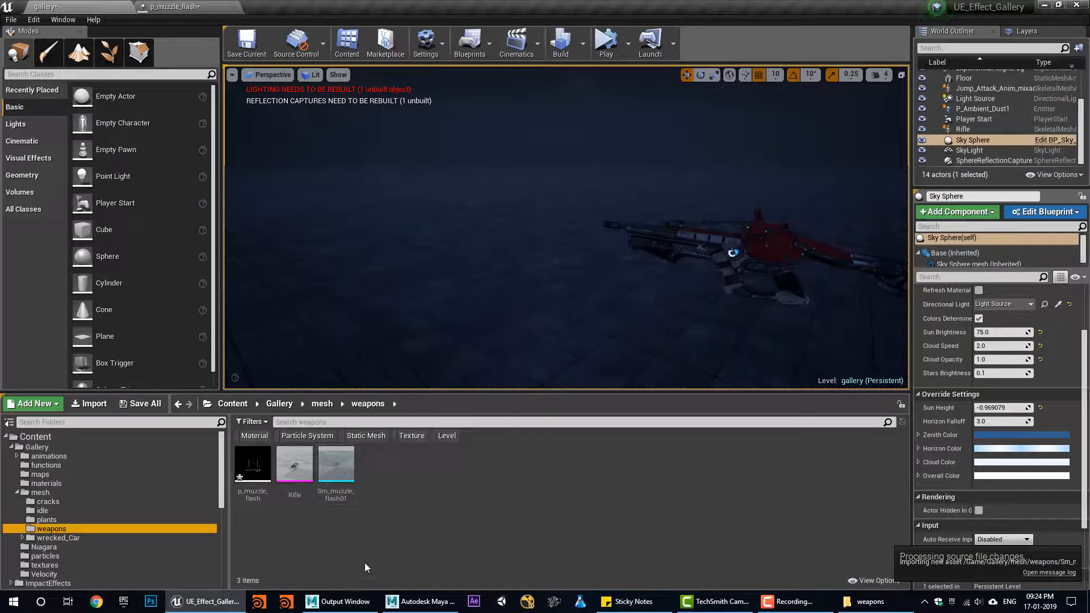
Switch to Maya, open the mesh in the UV Editor, and check where the vertices at each end fall in UV space
left_click(421, 601)
left_click(789, 69)
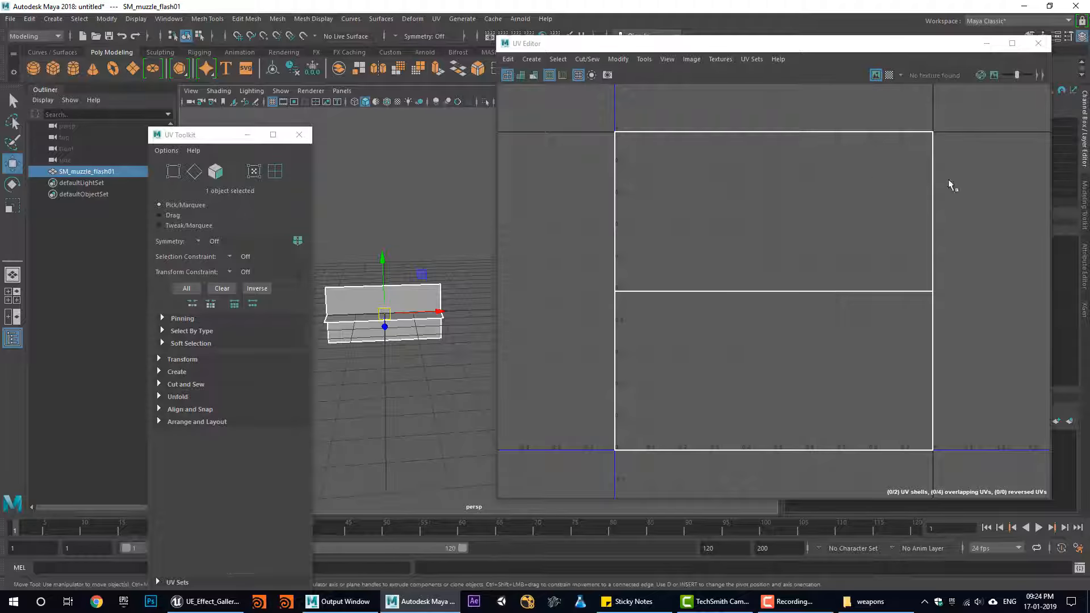
left_click_drag(392, 386, 371, 367, "alt")
left_click(423, 332)
left_click(419, 319)
right_click_drag(367, 274, 314, 277)
left_click_drag(390, 407, 408, 357, "alt")
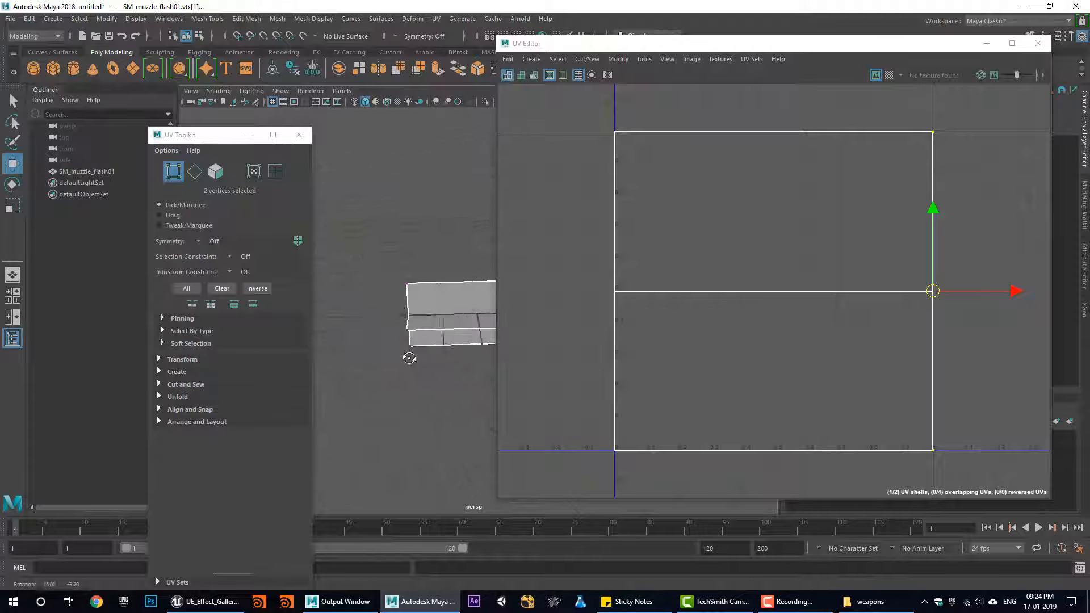
left_click_drag(352, 235, 455, 344)
left_click_drag(441, 391, 511, 369, "alt")
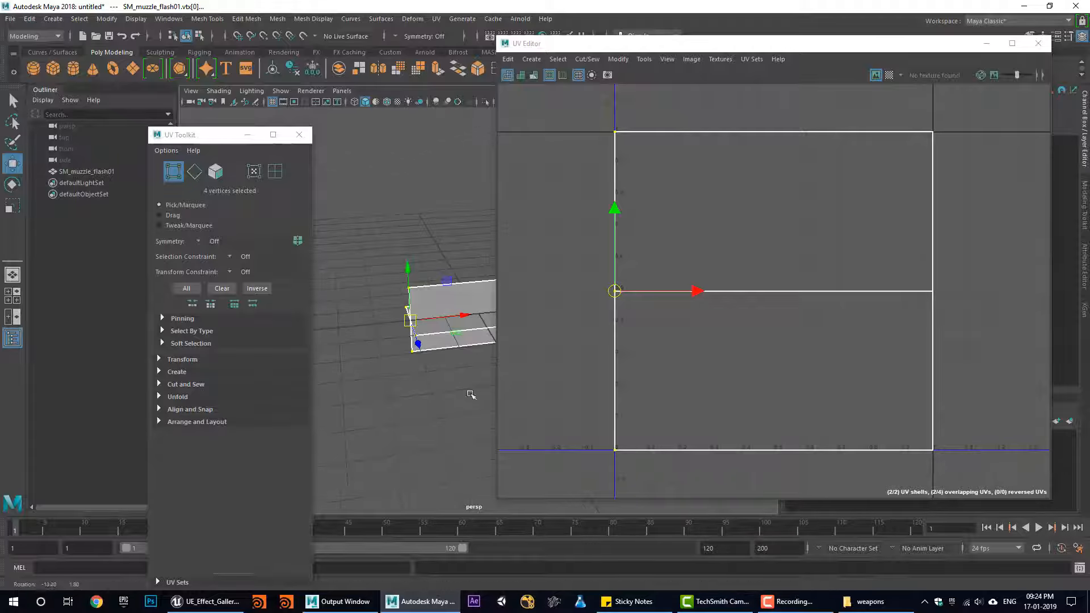
Select single end vertices and faces of the crossed planes to compare how the horizontal and vertical planes occupy the UV space
left_click_drag(380, 374, 404, 408, "alt")
left_click(429, 398)
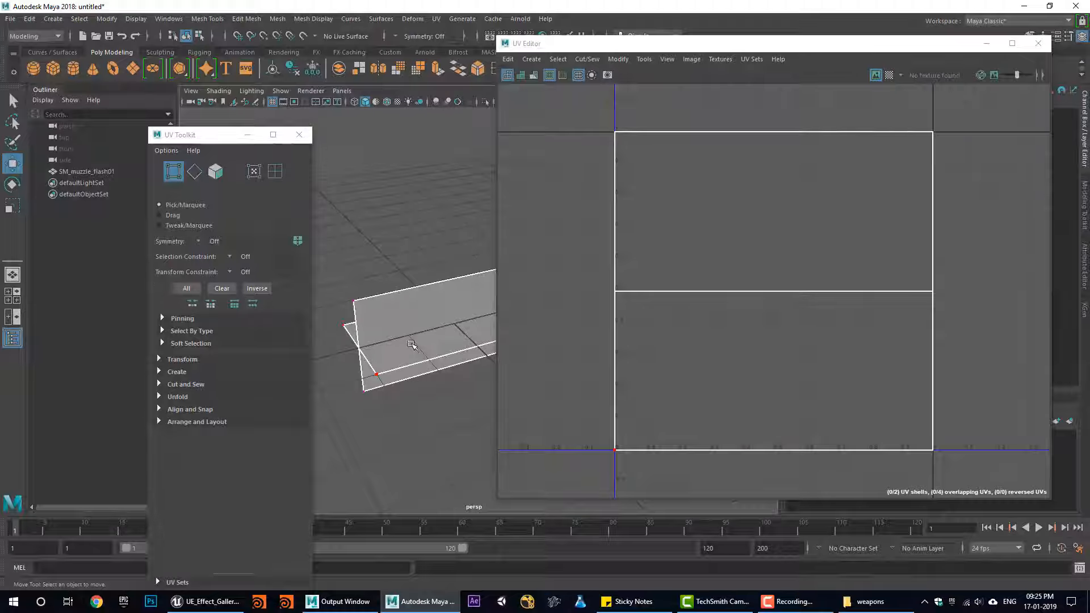
left_click(379, 375)
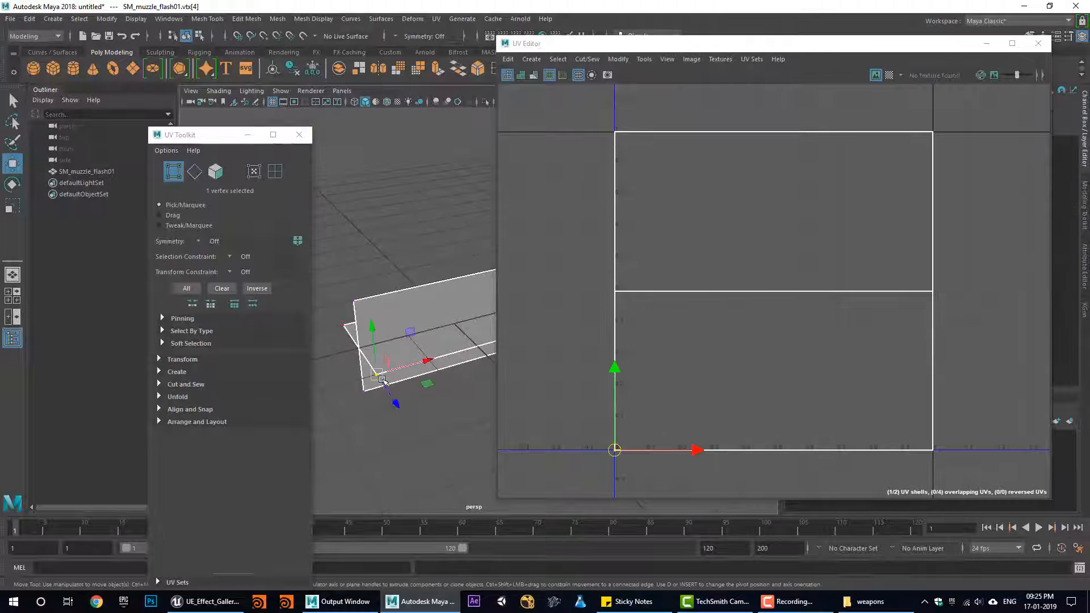
left_click(342, 326)
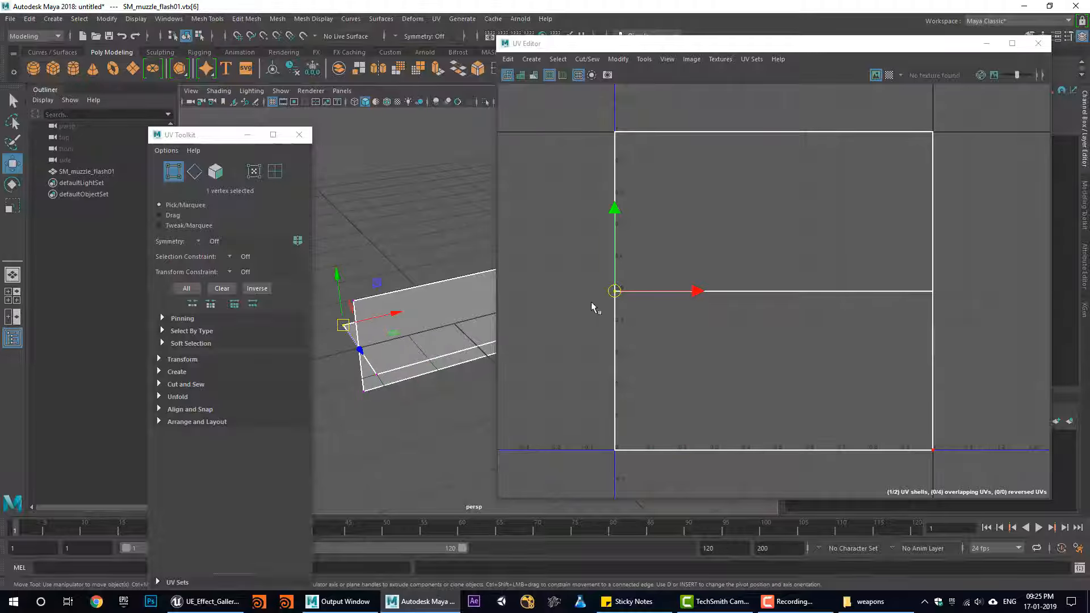
left_click_drag(423, 345, 418, 361, "alt")
right_click_drag(432, 346, 435, 308)
left_click(444, 347)
left_click_drag(444, 348, 396, 377, "alt")
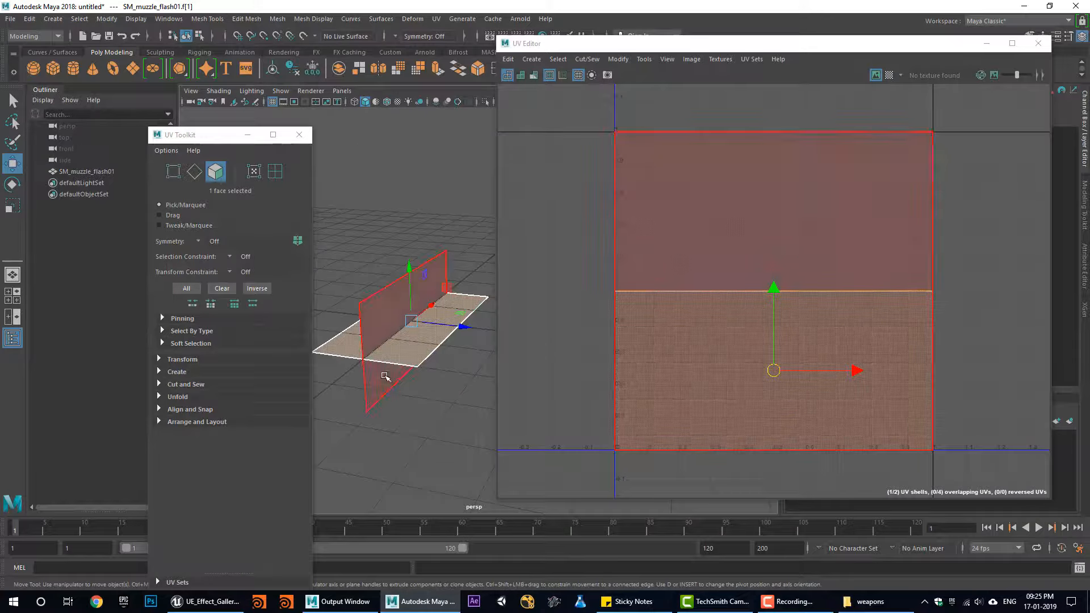
left_click(384, 378)
left_click(398, 348)
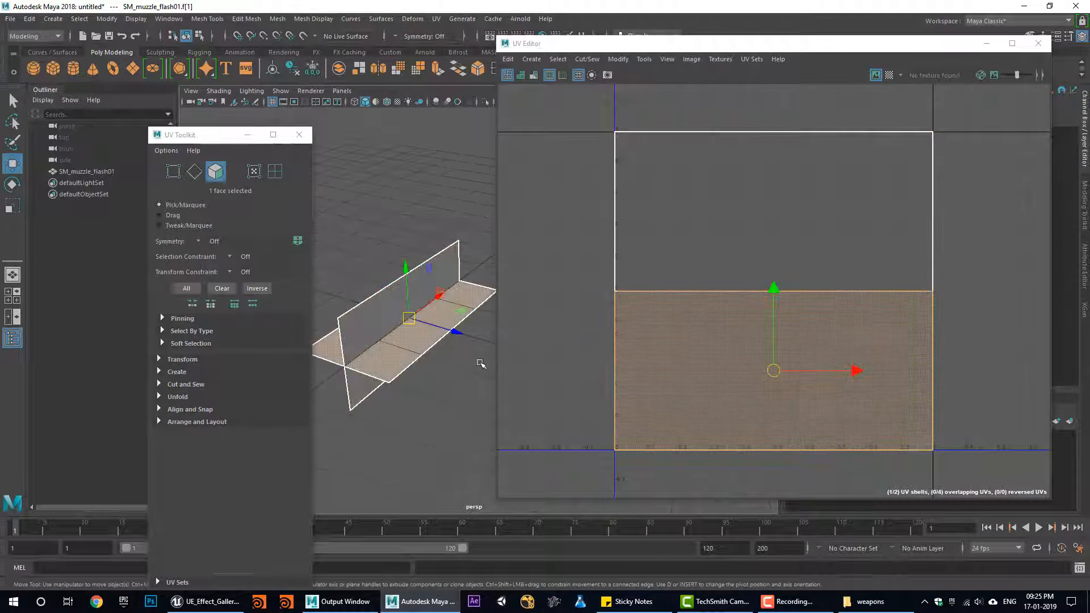
Move the horizontal plane's upper UV edge from mid-height to the top of the UV tile so its shell fills the tile
left_click_drag(398, 347, 527, 358, "alt")
right_click_drag(707, 300, 780, 295)
left_click(714, 291)
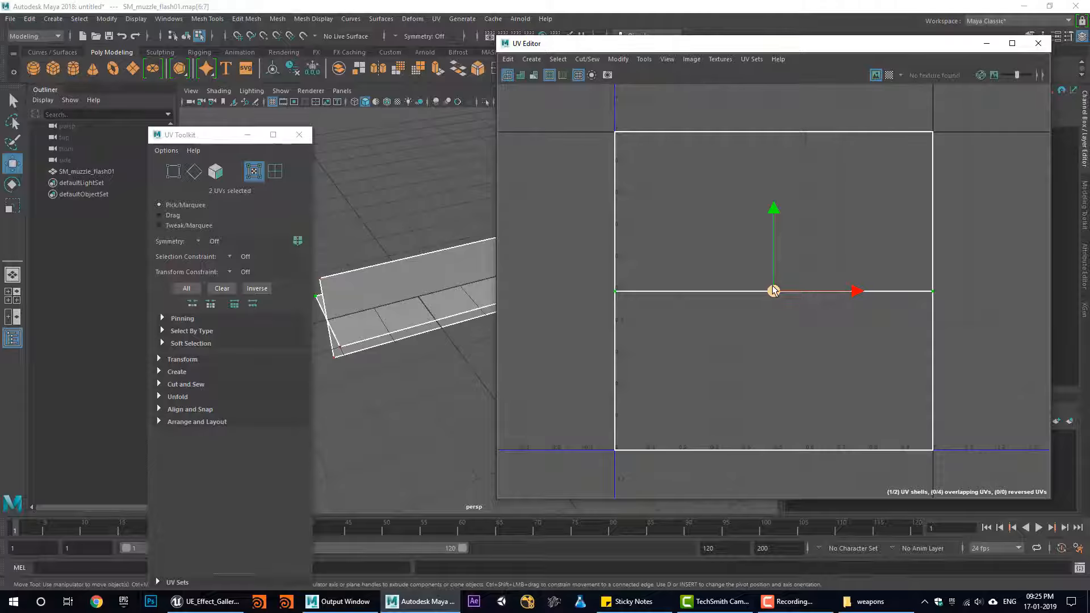
left_click_drag(774, 291, 774, 139)
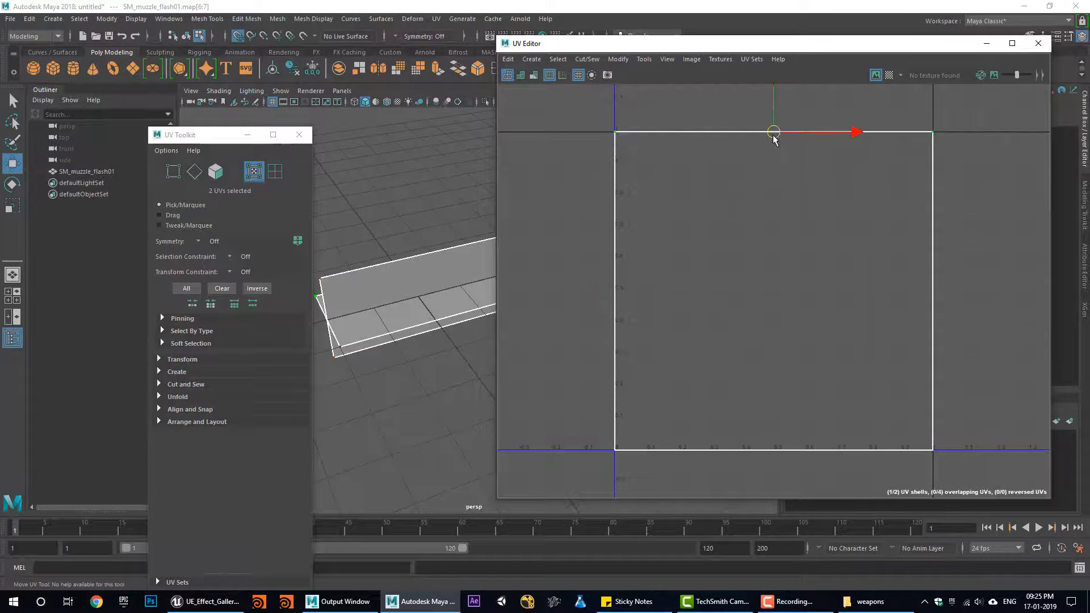
Check the horizontal plane's face and the vertices at both ends of the mesh against the edited UV layout
right_click_drag(375, 273, 391, 307)
left_click(392, 325)
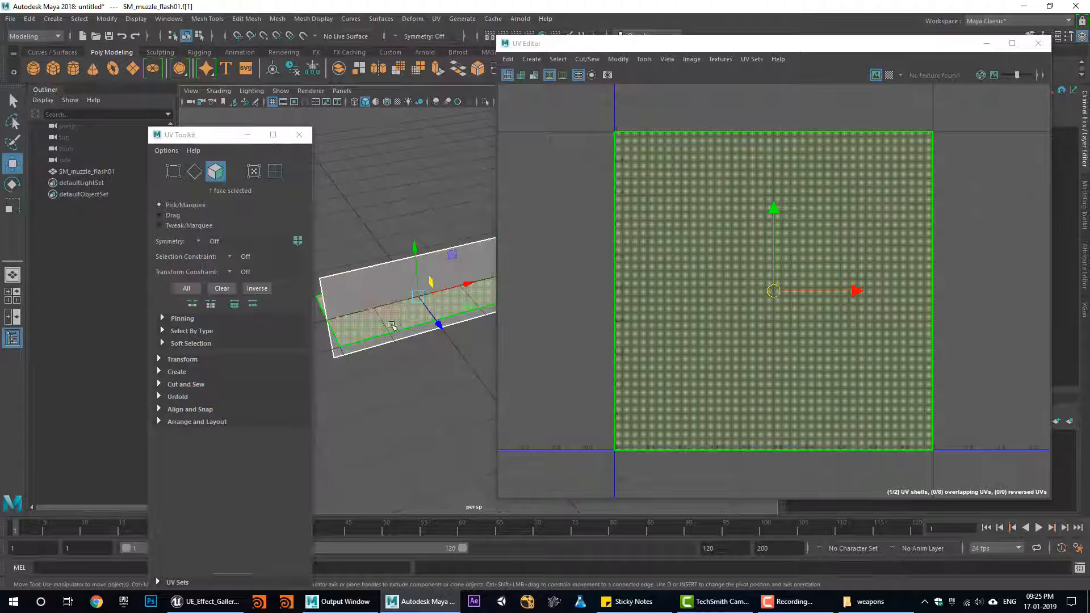
left_click_drag(392, 325, 437, 406, "alt")
right_click_drag(369, 285, 318, 273)
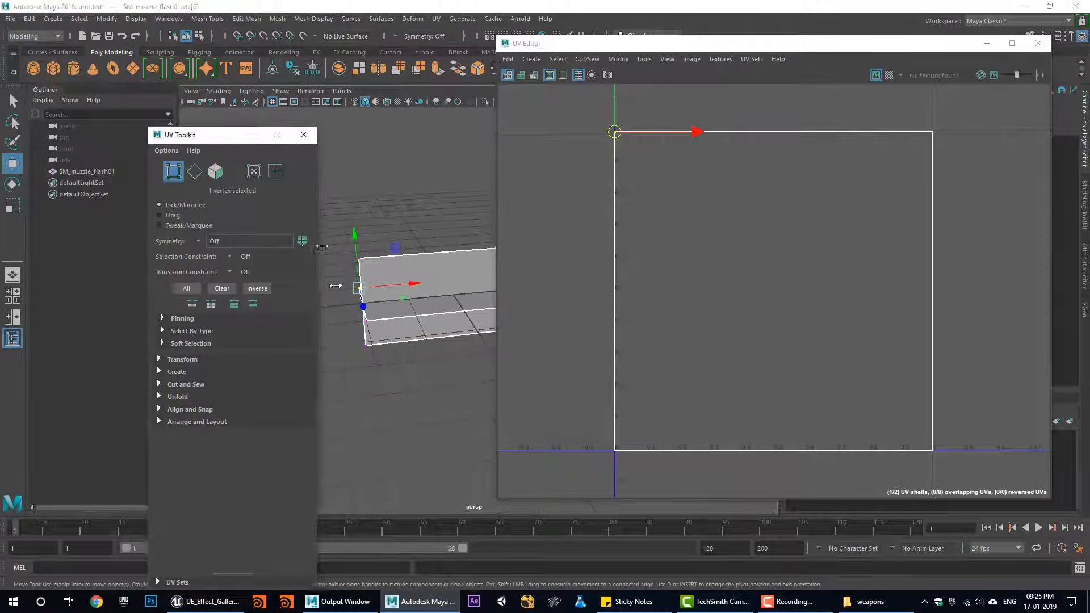
left_click_drag(329, 221, 418, 434)
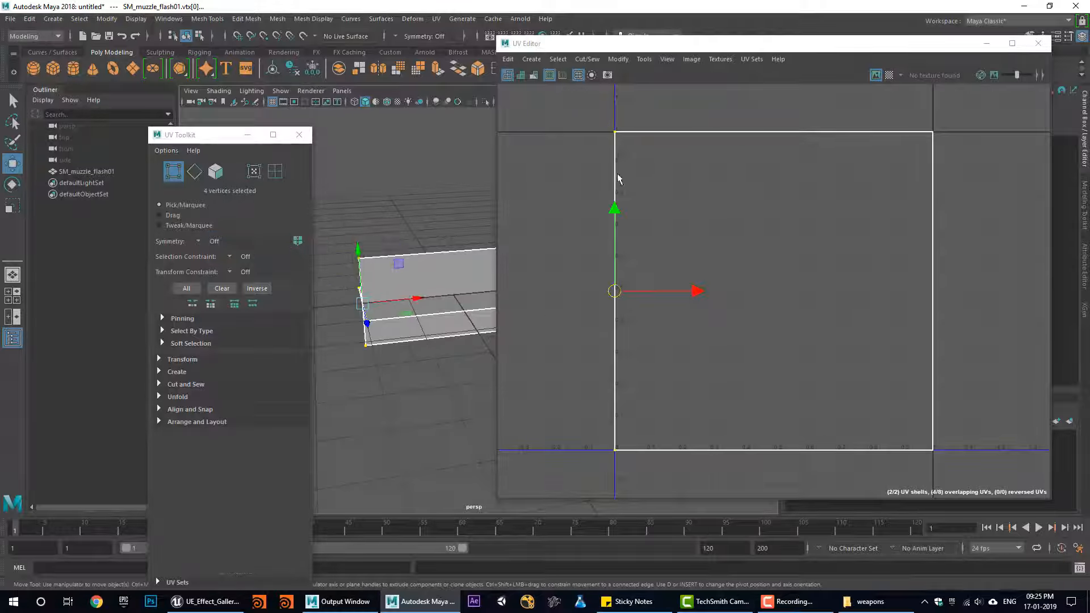
middle_click_drag(408, 306, 274, 311, "alt")
left_click_drag(372, 205, 432, 431)
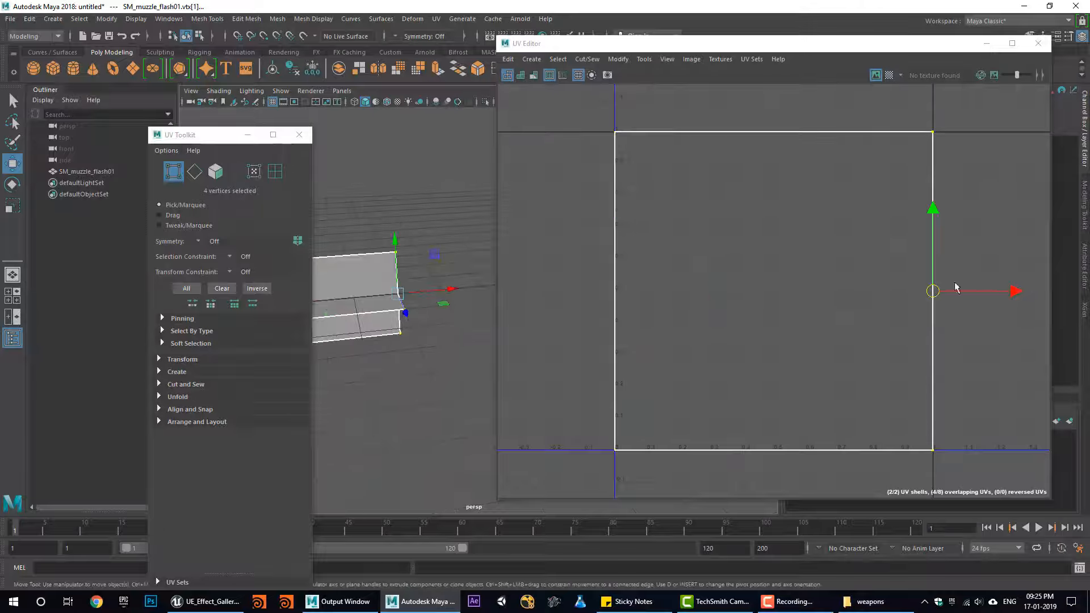
middle_click_drag(335, 300, 442, 277, "alt")
Return to object selection and export the mesh again, overwriting Sm_muzzle_flash01.fbx in the weapons folder
right_click_drag(408, 231, 460, 215)
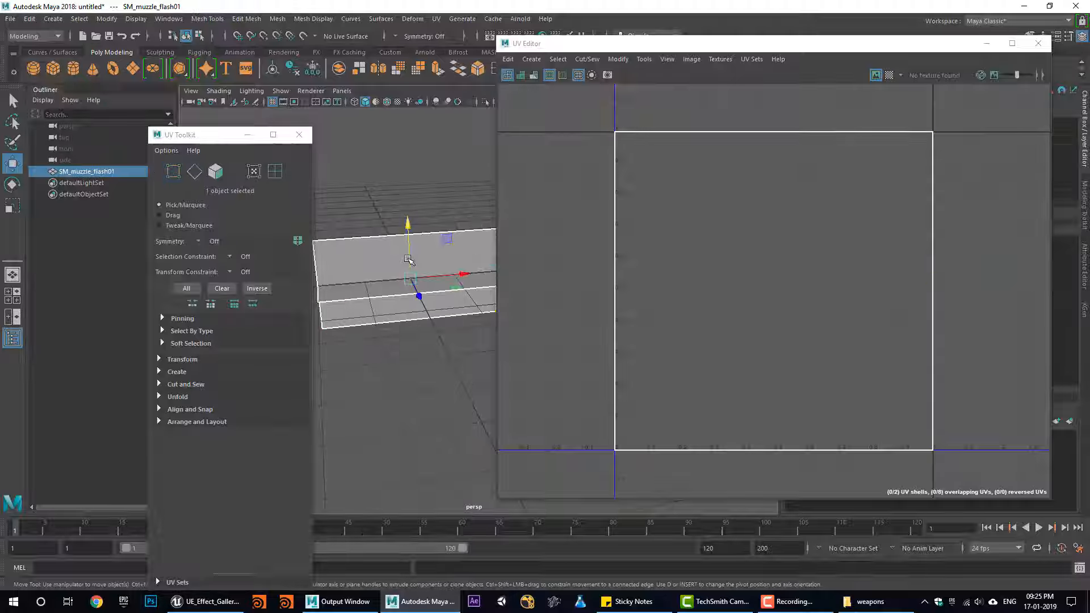
left_click(7, 17)
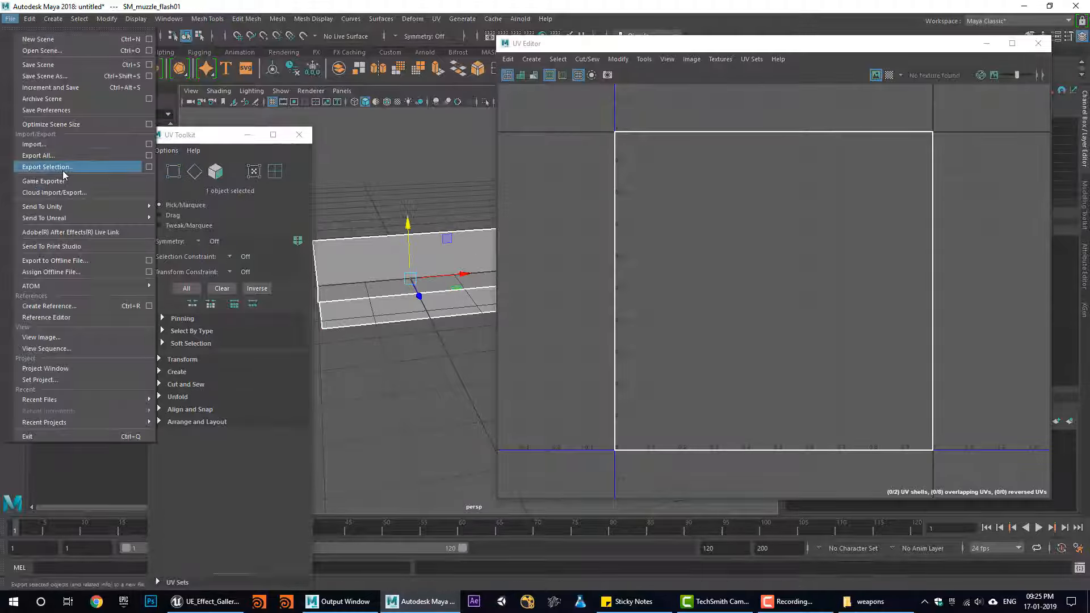
left_click(64, 170)
left_click(244, 173)
left_click(652, 429)
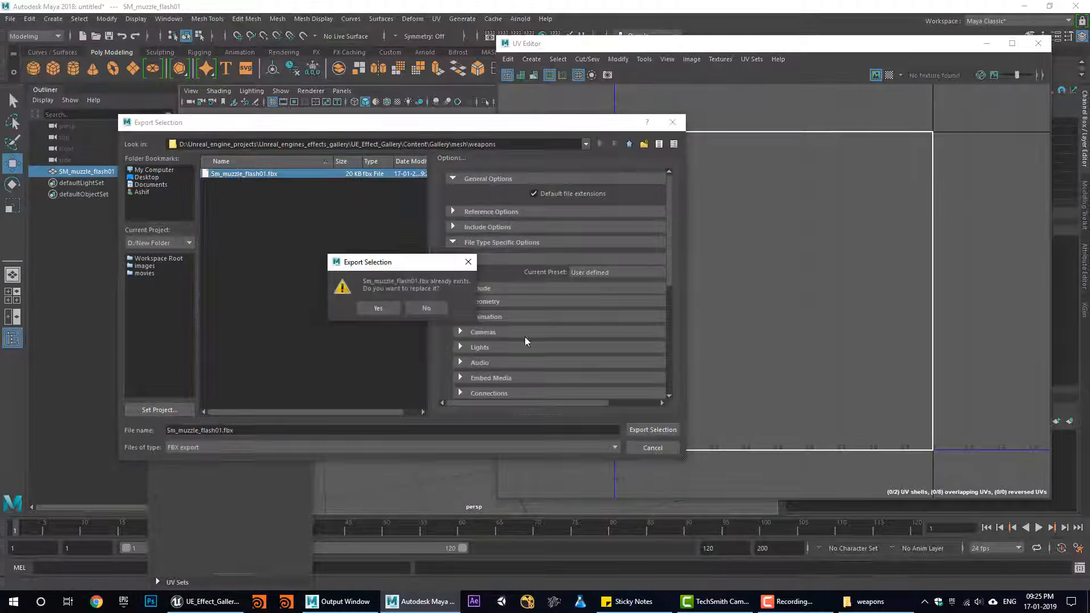
left_click(386, 311)
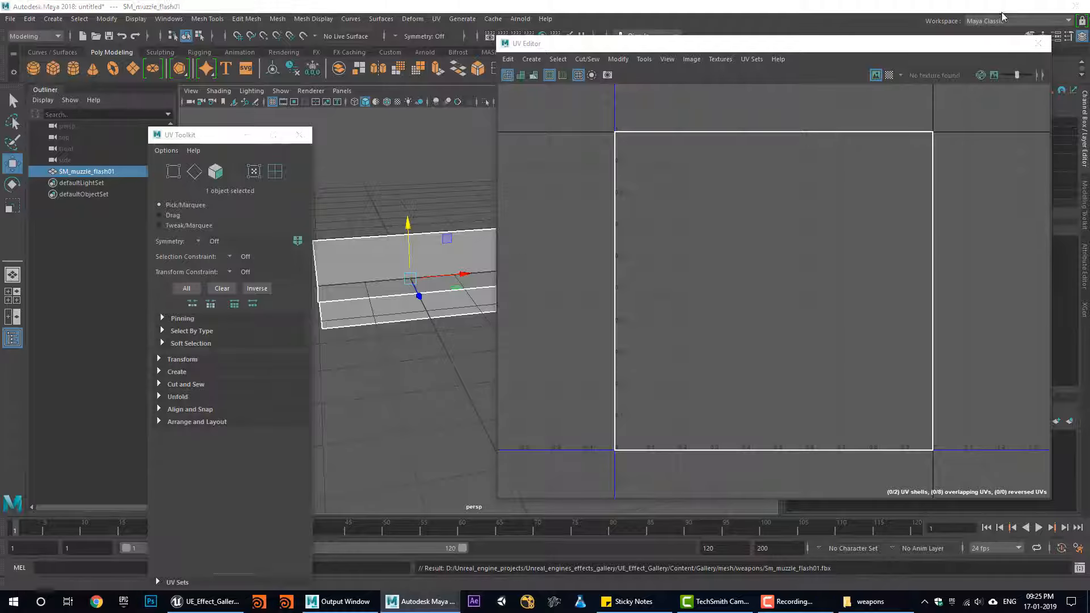
Switch to Unreal Engine and reimport the Sm_muzzle_flash01 static mesh from its updated source file
key("alt+Tab")
right_click(337, 464)
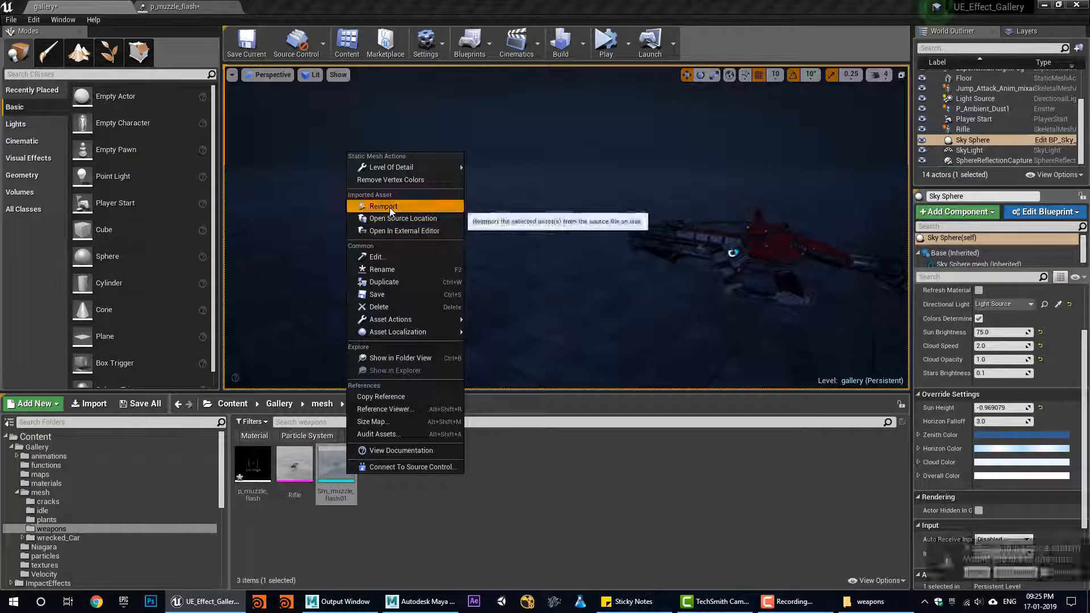
left_click(390, 206)
left_click(874, 533)
left_click(386, 543)
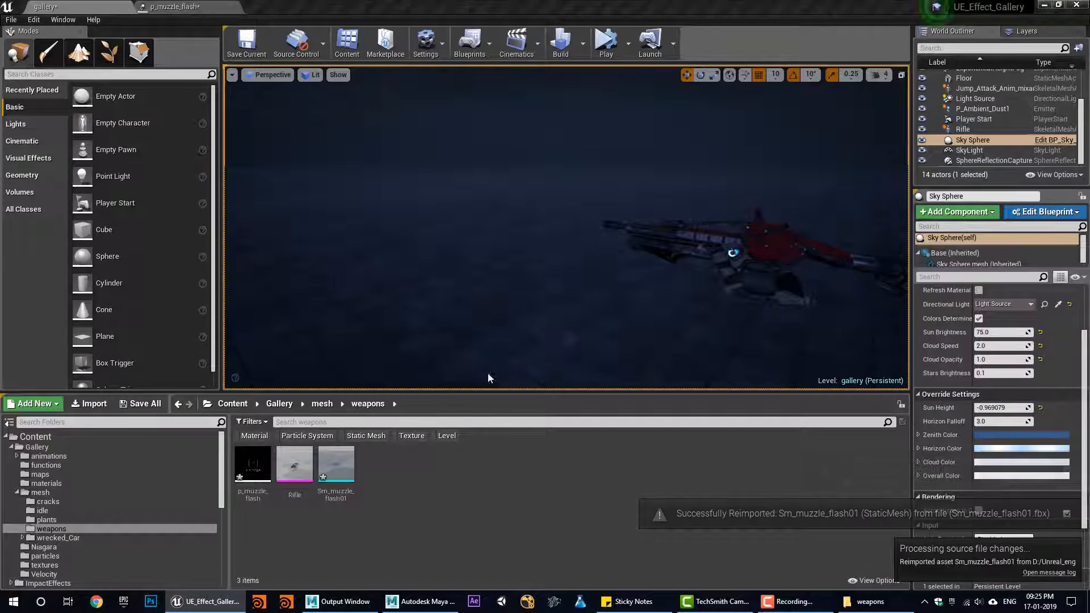
Switch to Photoshop and create a new document of 1024 by 1024 pixels at 72 pixels/inch
left_click(446, 601)
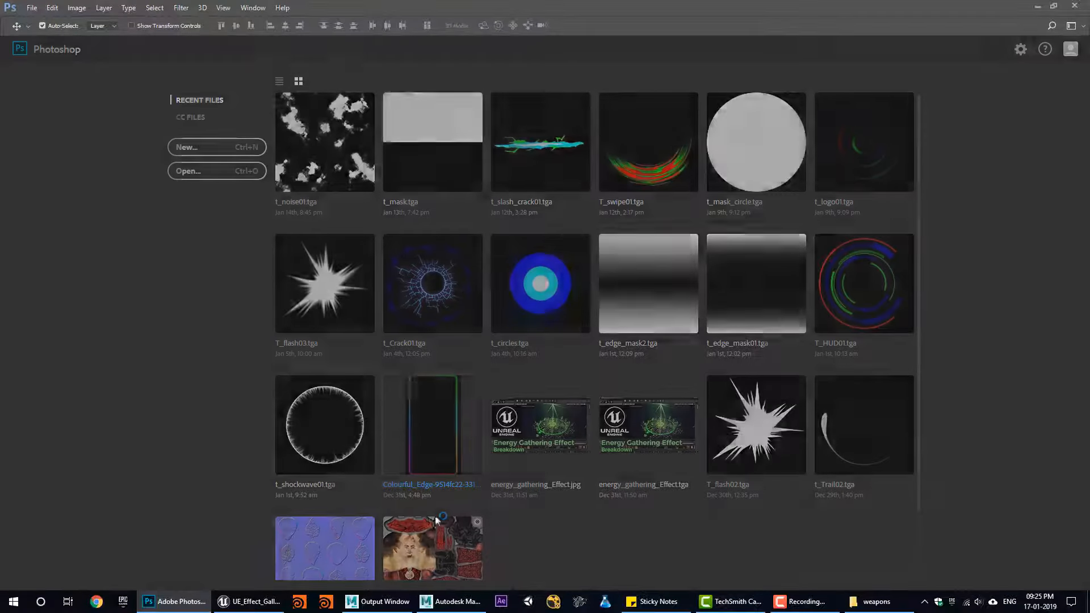
left_click(237, 148)
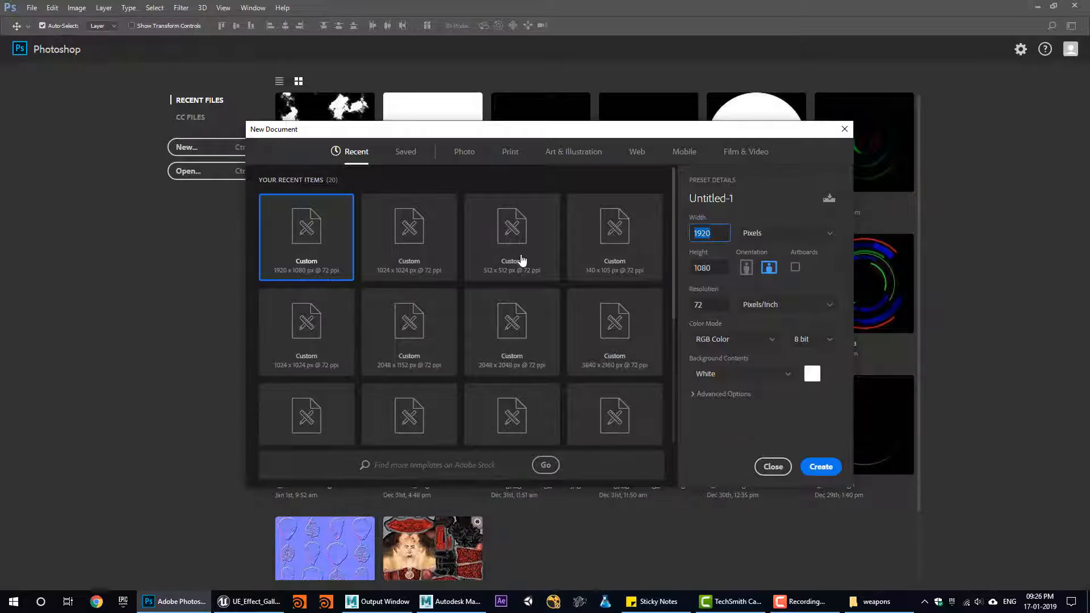
type("1024")
key("Tab")
type("1")
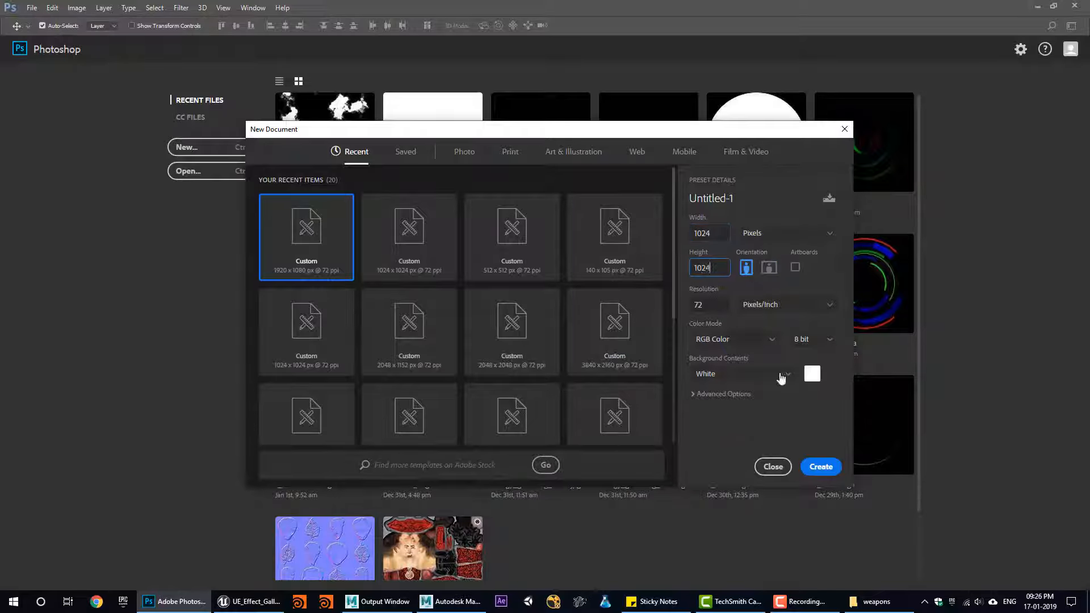
left_click(818, 467)
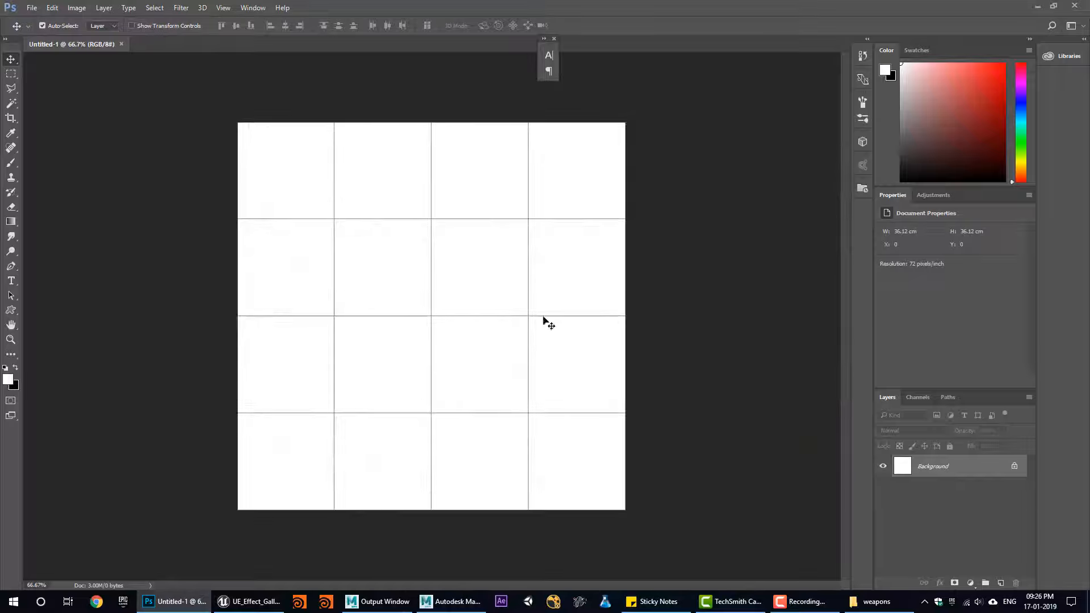
Invert the white background to black and add a new empty layer above it
key("ctrl+i")
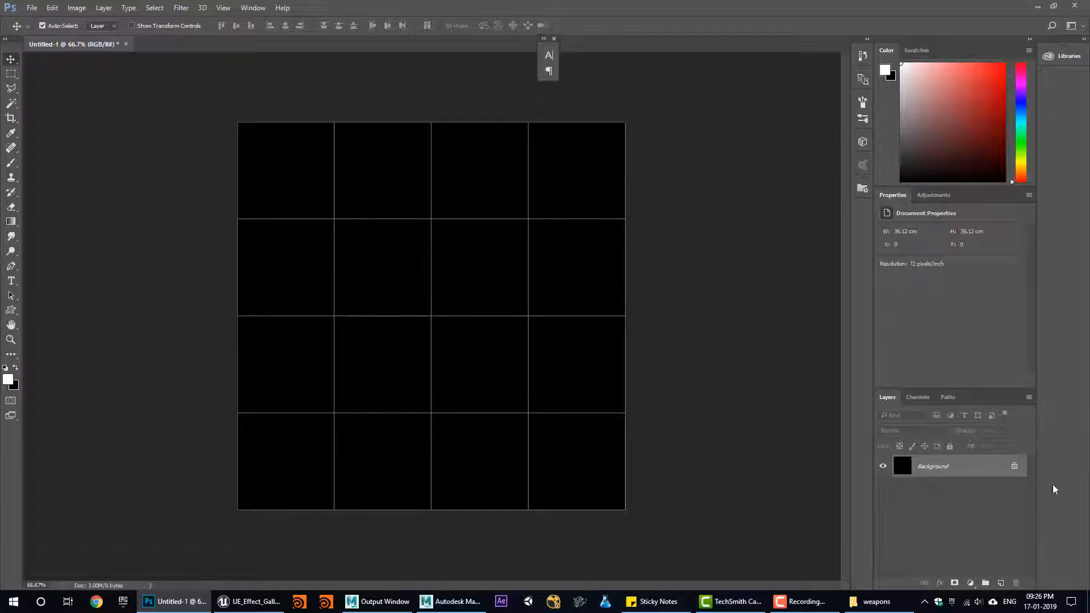
left_click(1002, 583)
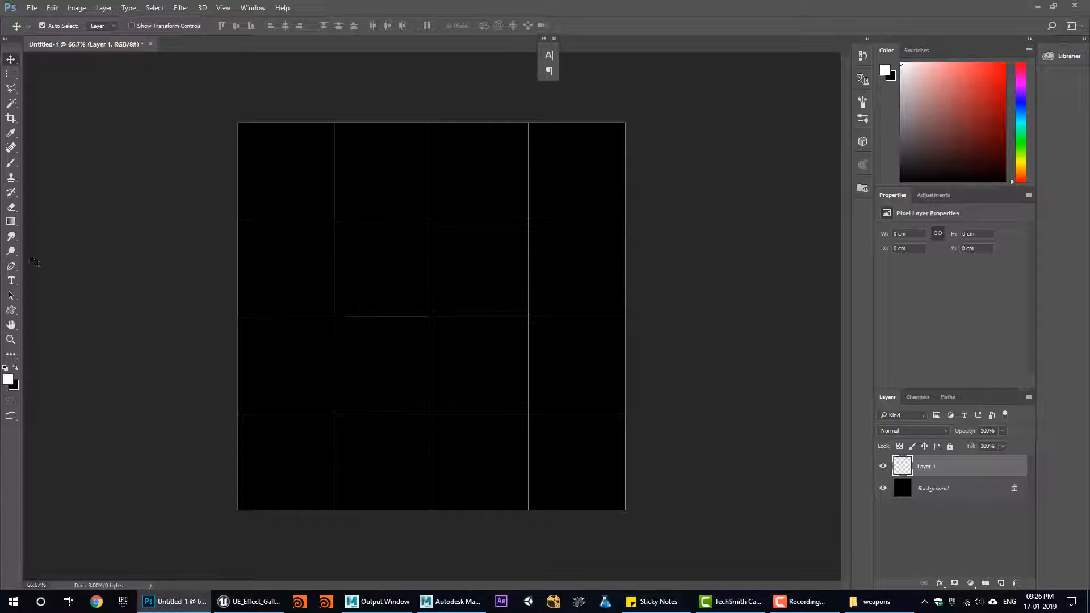
Set up the Brush tool with white paint and the textured 60 px brush preset
left_click(11, 132)
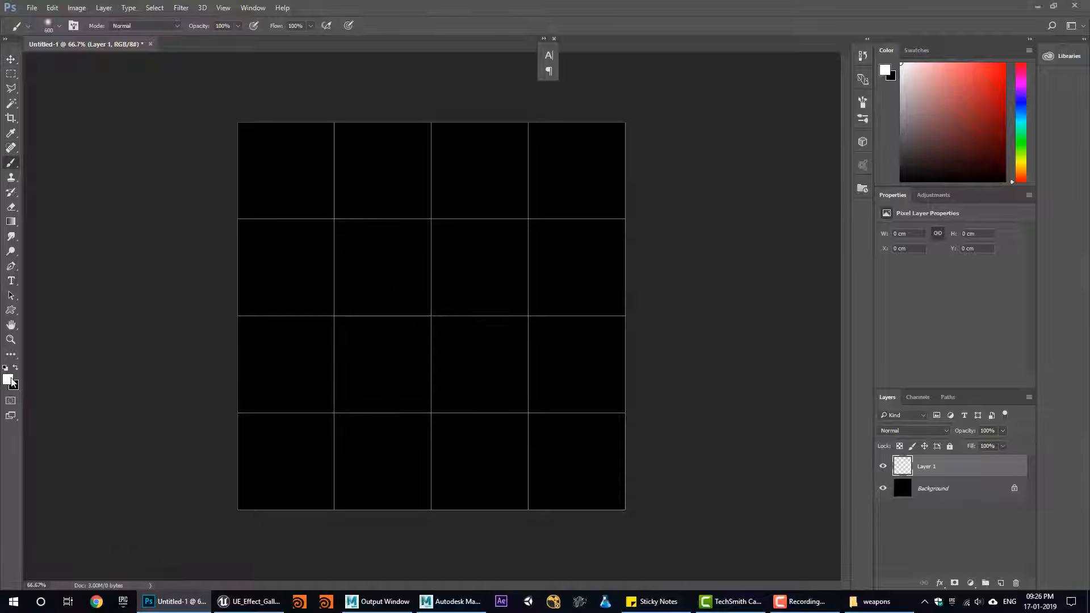
left_click(8, 379)
left_click(653, 158)
key("b")
right_click(485, 263)
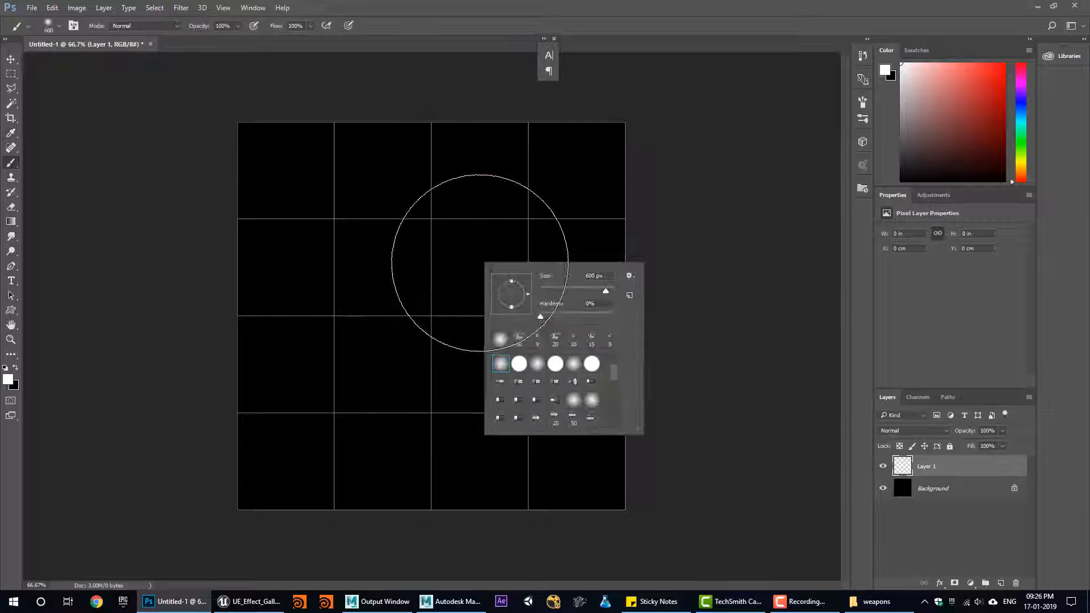
left_click(518, 339)
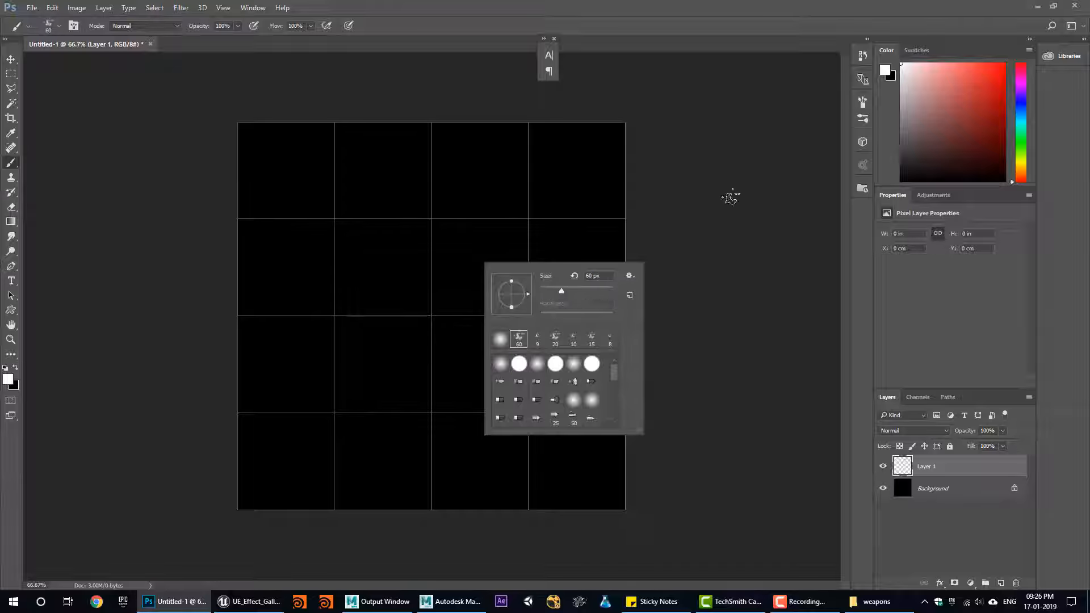
left_click(759, 201)
right_click(475, 243)
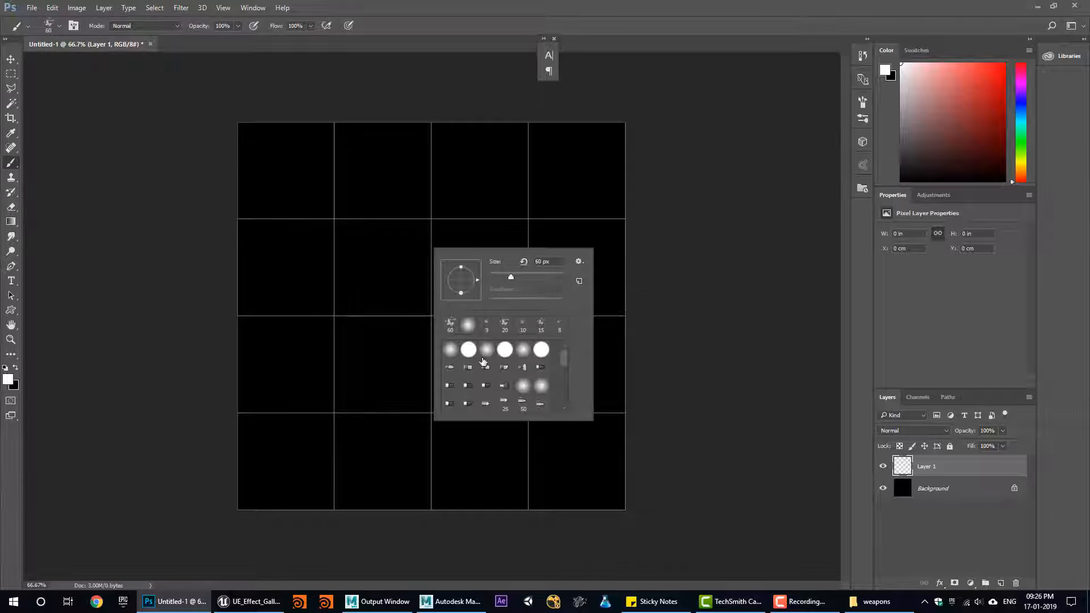
scroll(536, 404, "down", 1)
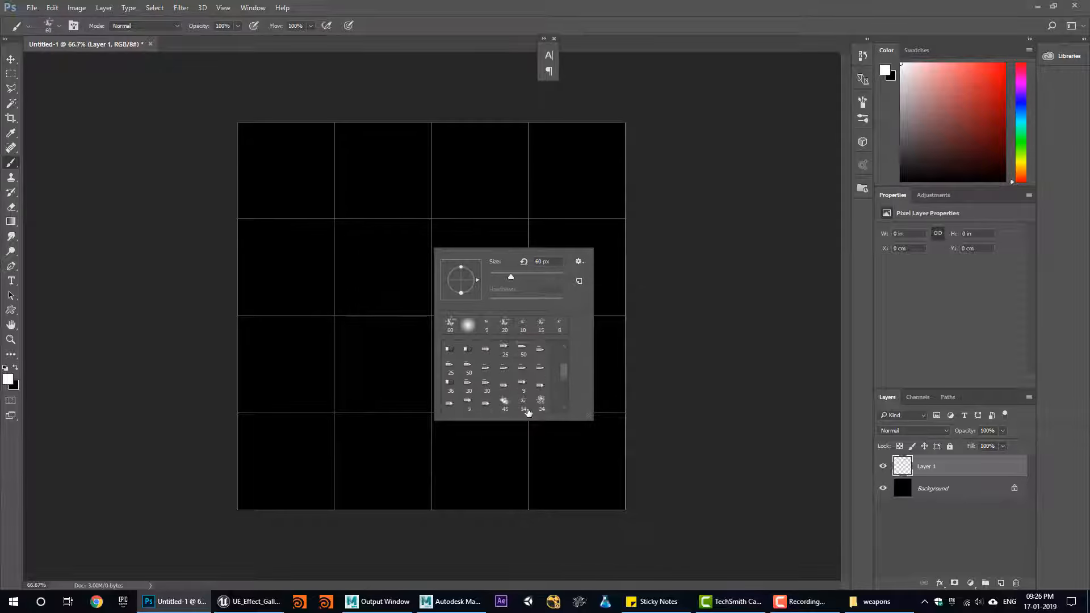
scroll(530, 413, "down", 1)
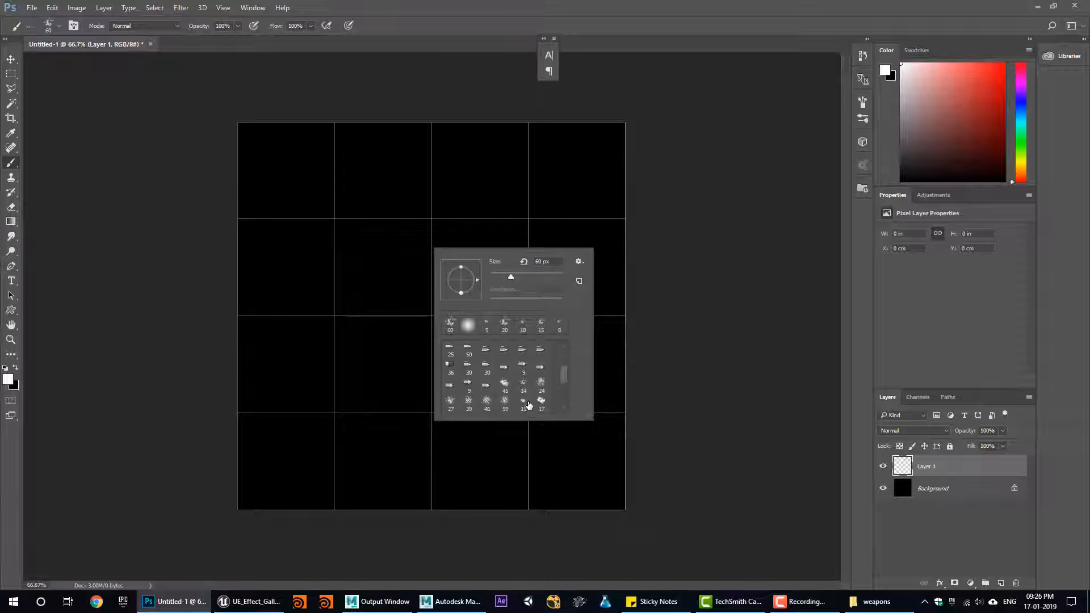
scroll(528, 405, "up", 3)
left_click(707, 229)
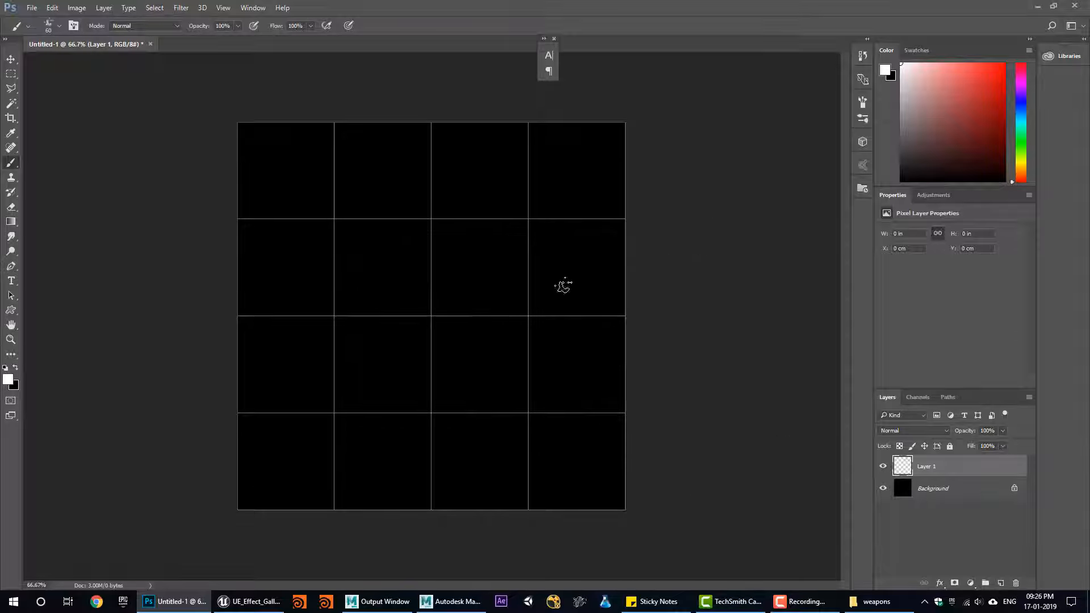
Enlarge the brush to 125 px and paint a white horizontal flash about 13.7 cm wide and 5.3 cm high at the canvas centre
key("bracketright")
key("bracketright")
key("bracketright")
key("bracketright")
key("bracketright")
key("bracketright")
key("bracketright")
key("bracketleft")
key("bracketleft")
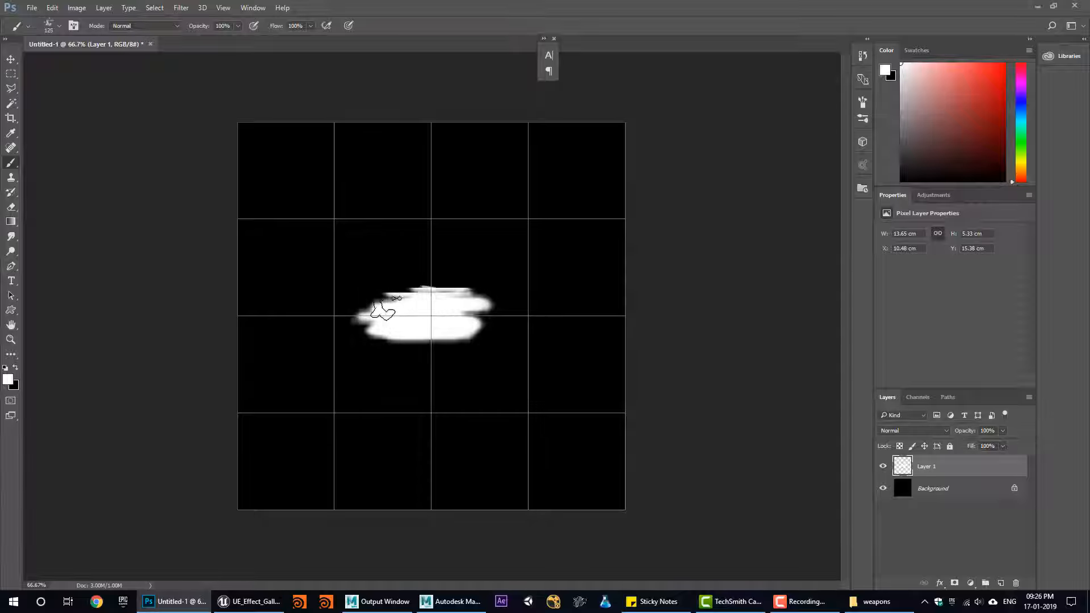
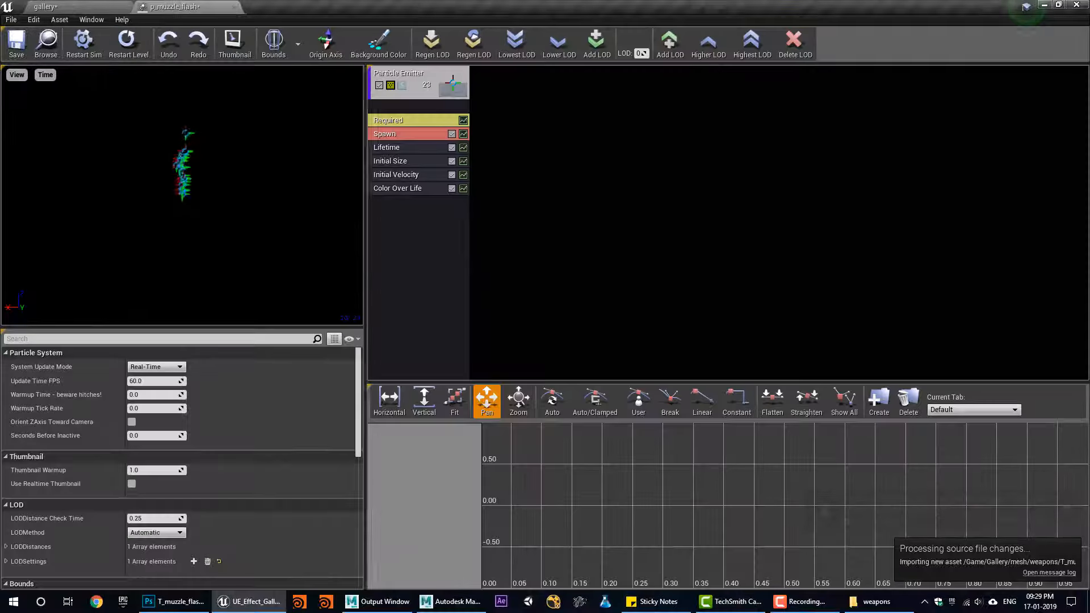
Create a new material in the weapons folder, reusing the T_muzzle_flash01 texture's name to name it M_muzzle_flash01
left_click(46, 6)
right_click(476, 470)
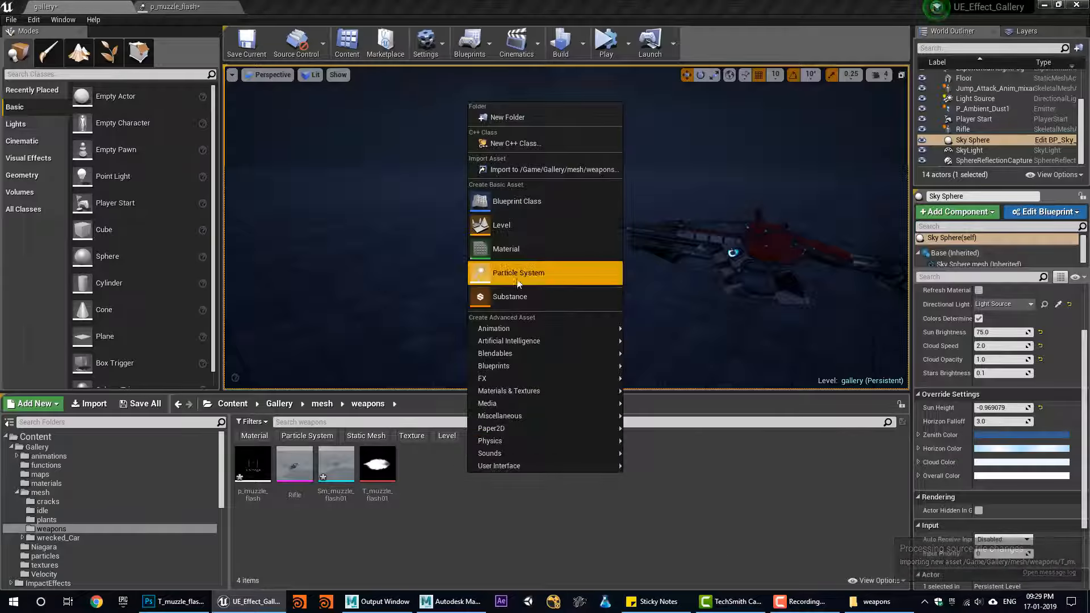
mouse_move(483, 378)
left_click(379, 497)
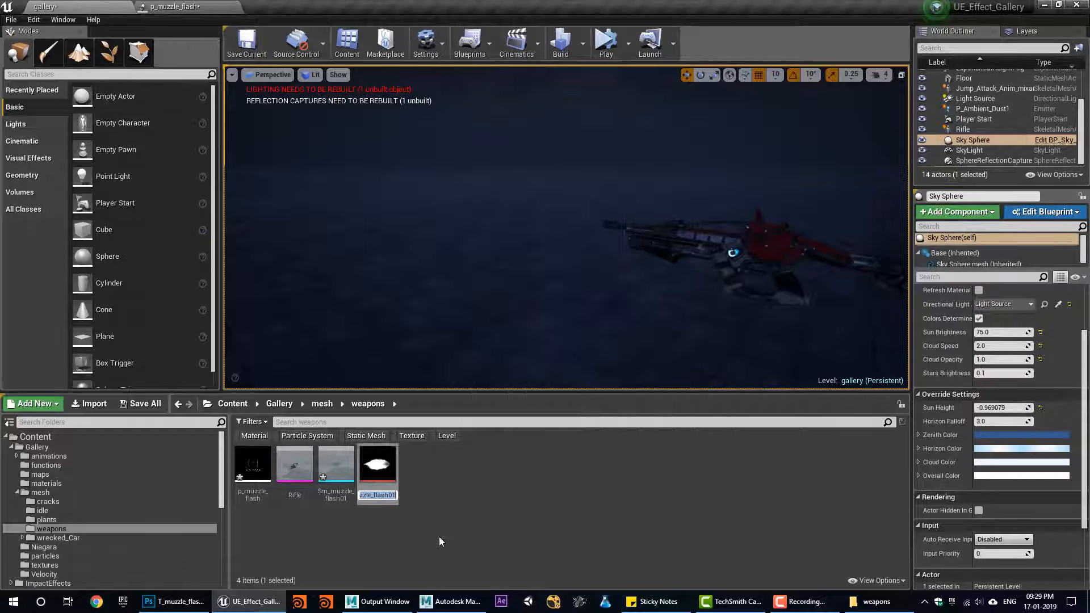
right_click(465, 472)
left_click(556, 246)
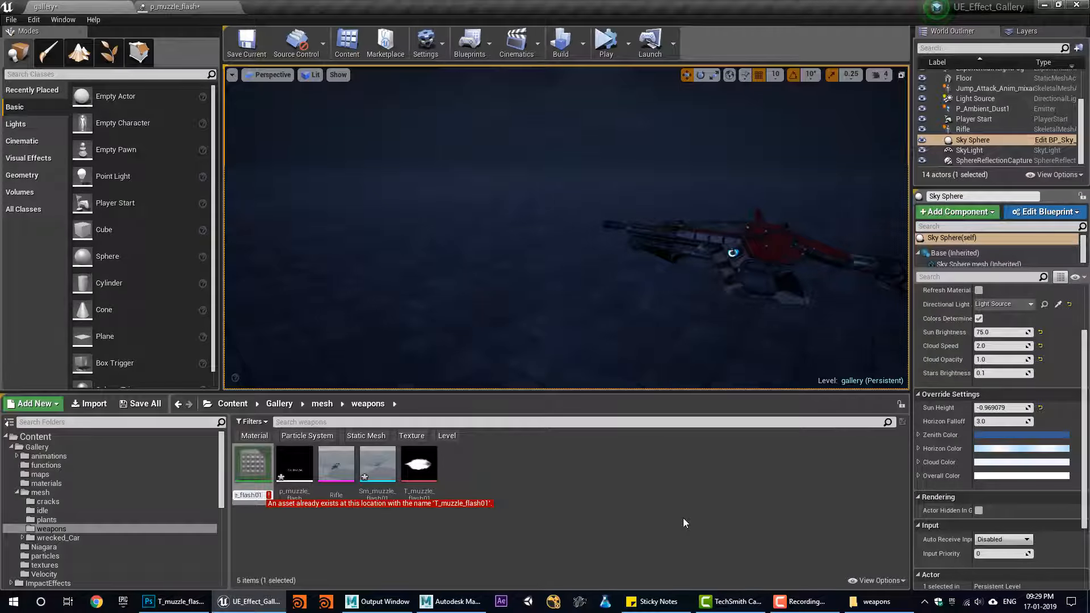
key("Delete")
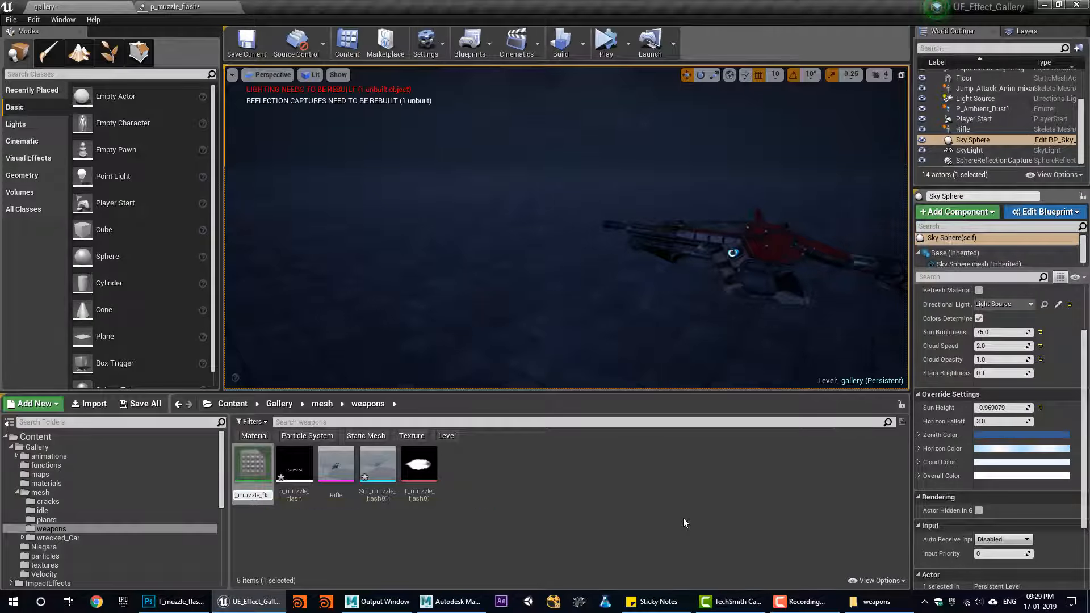
Open M_muzzle_flash01 and add the T_muzzle_flash01 texture to its graph, placing the Texture Sample left of the material node
double_click(253, 471)
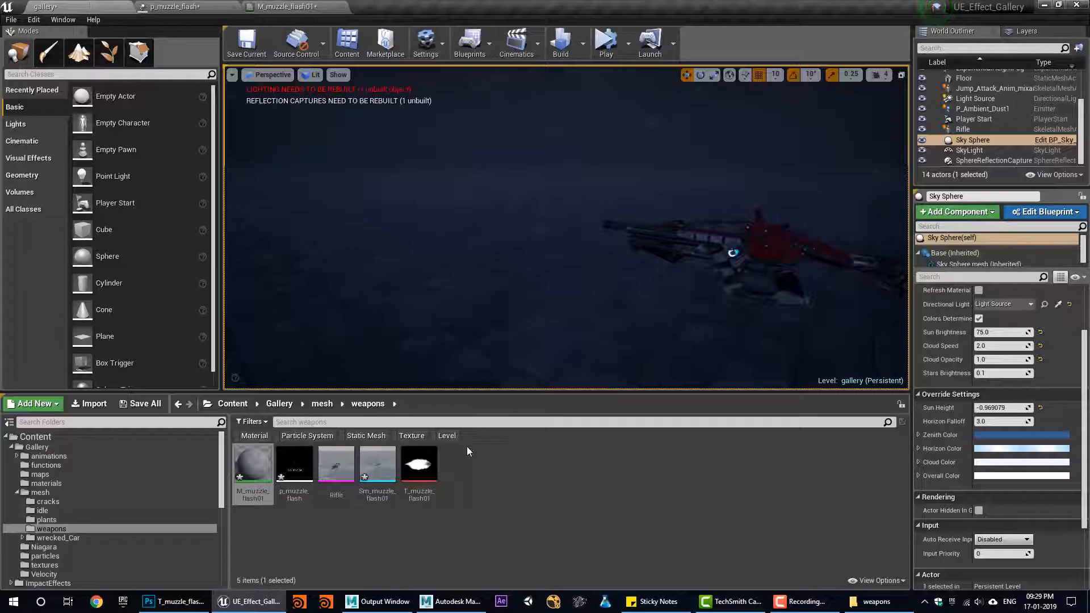
left_click_drag(419, 464, 428, 231)
right_click_drag(455, 355, 618, 356)
left_click_drag(605, 307, 414, 309)
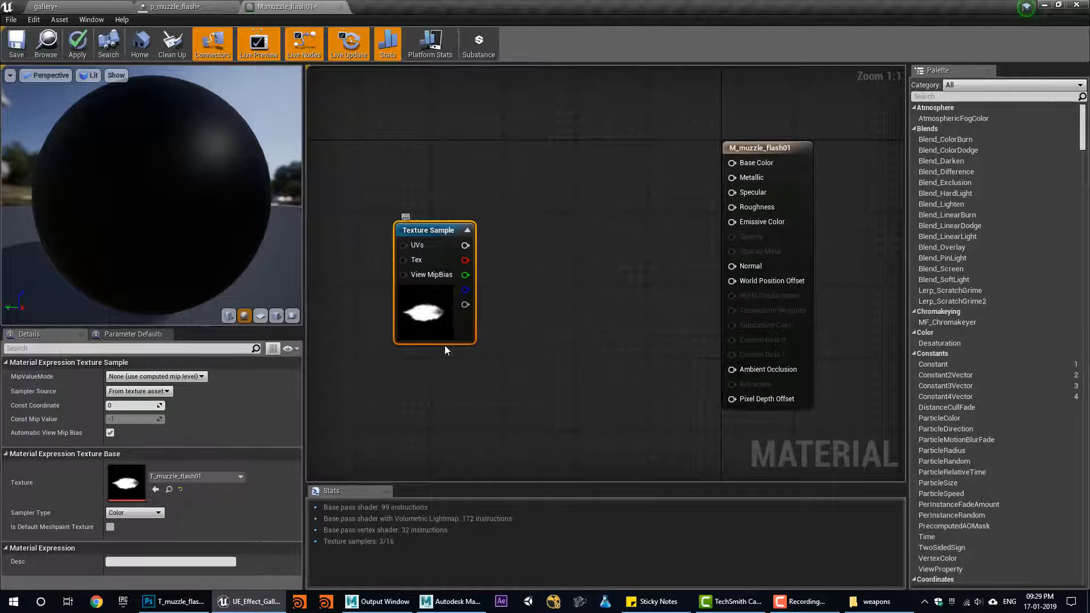
right_click_drag(499, 210, 494, 188)
left_click_drag(410, 278, 415, 305)
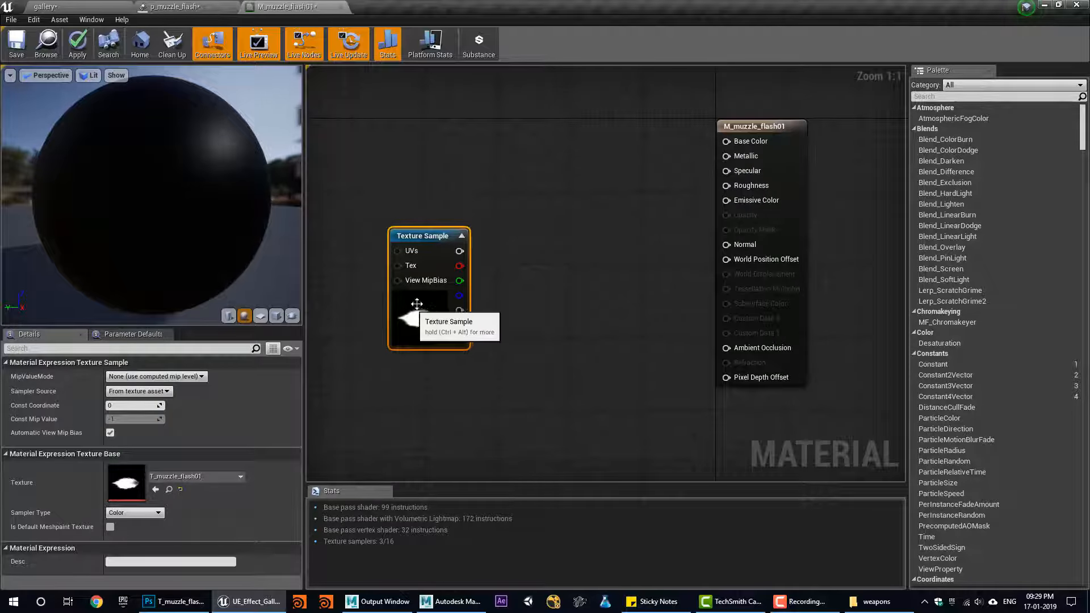
Add a Particle Color node above the Texture Sample and connect its colour output to Emissive Color
right_click(561, 175)
type("partic")
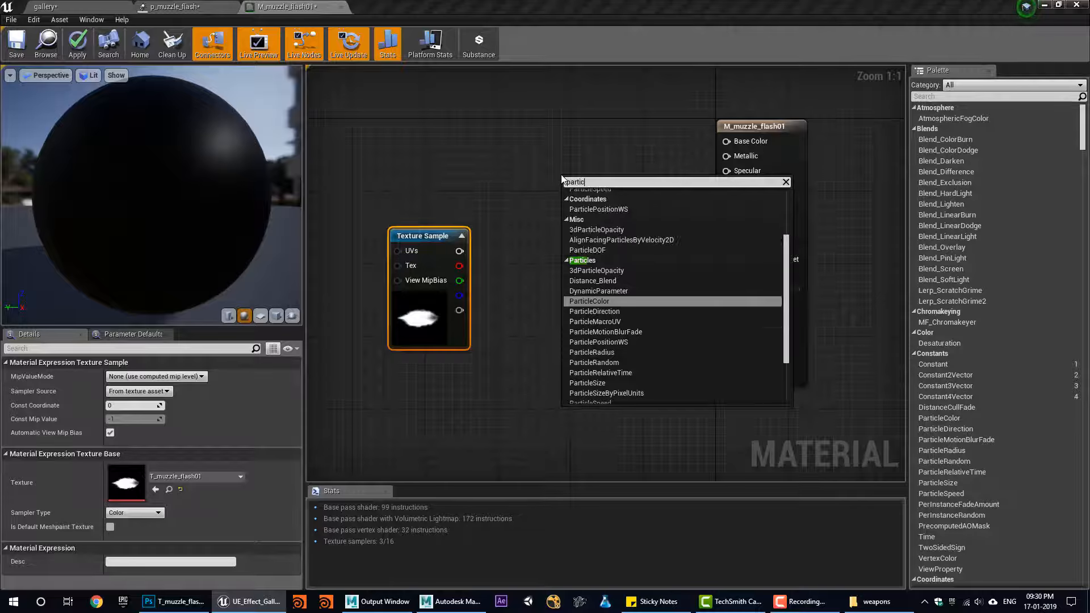
key("Return")
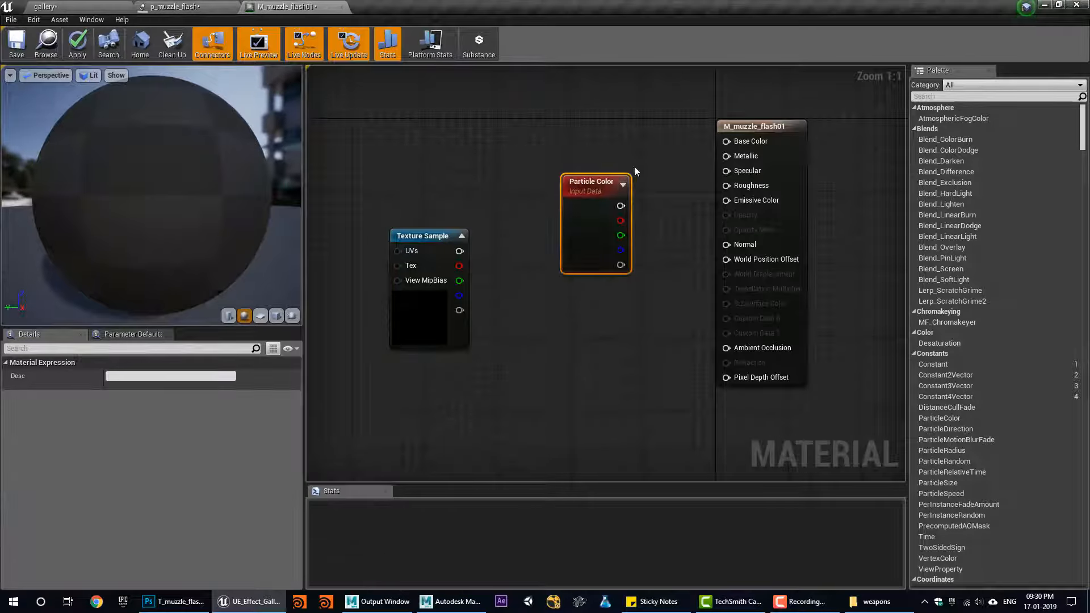
left_click_drag(634, 165, 517, 92)
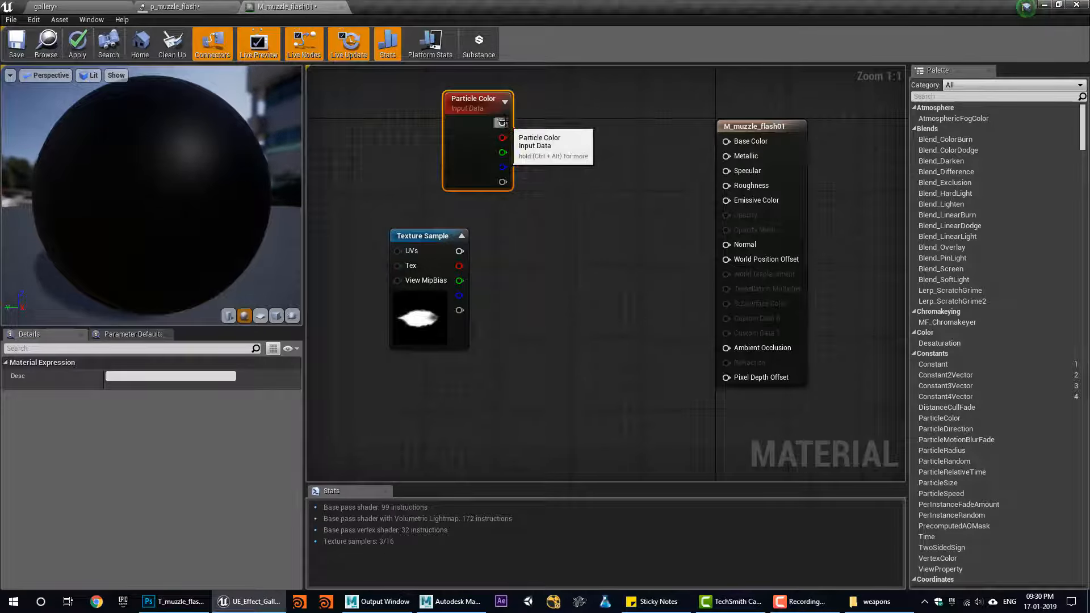
left_click_drag(502, 122, 726, 200)
Set the material's blend mode to Translucent, make it two-sided, and set its shading model to Unlit
left_click(767, 139)
left_click(134, 456)
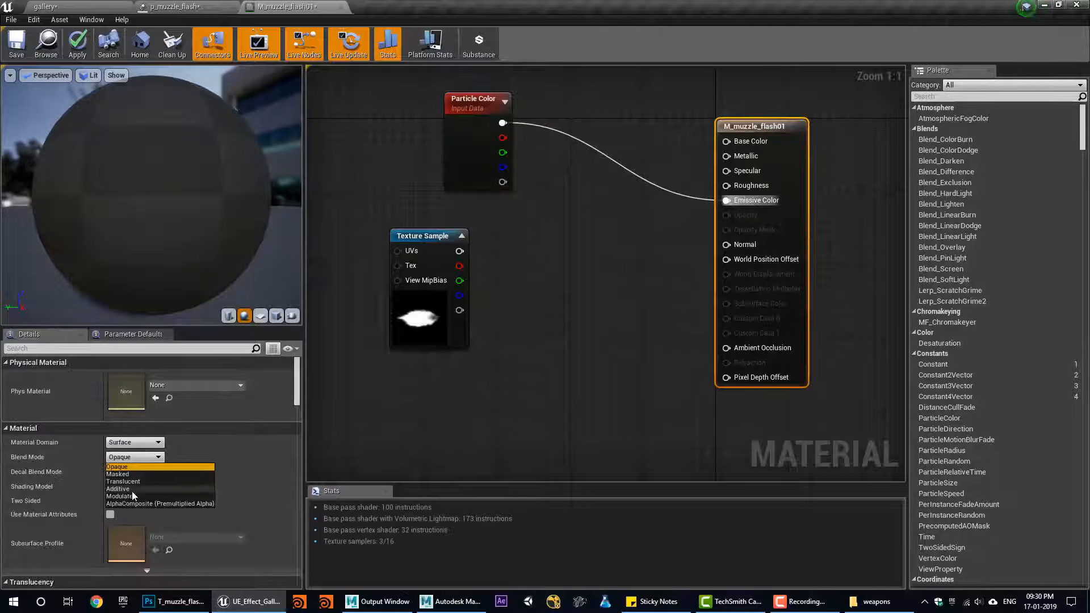
left_click(132, 484)
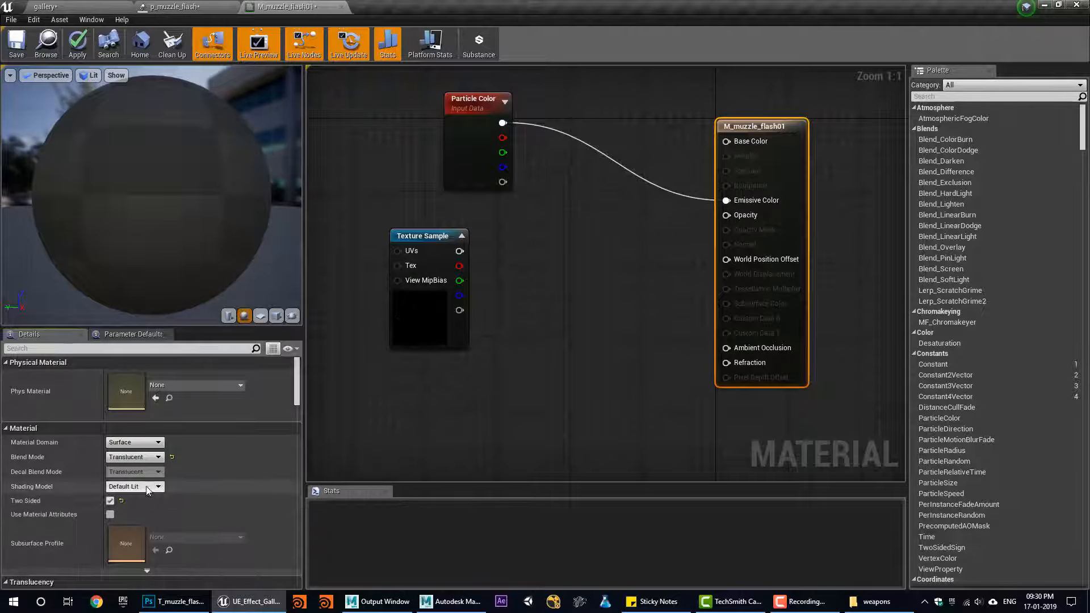
left_click(135, 486)
left_click(135, 496)
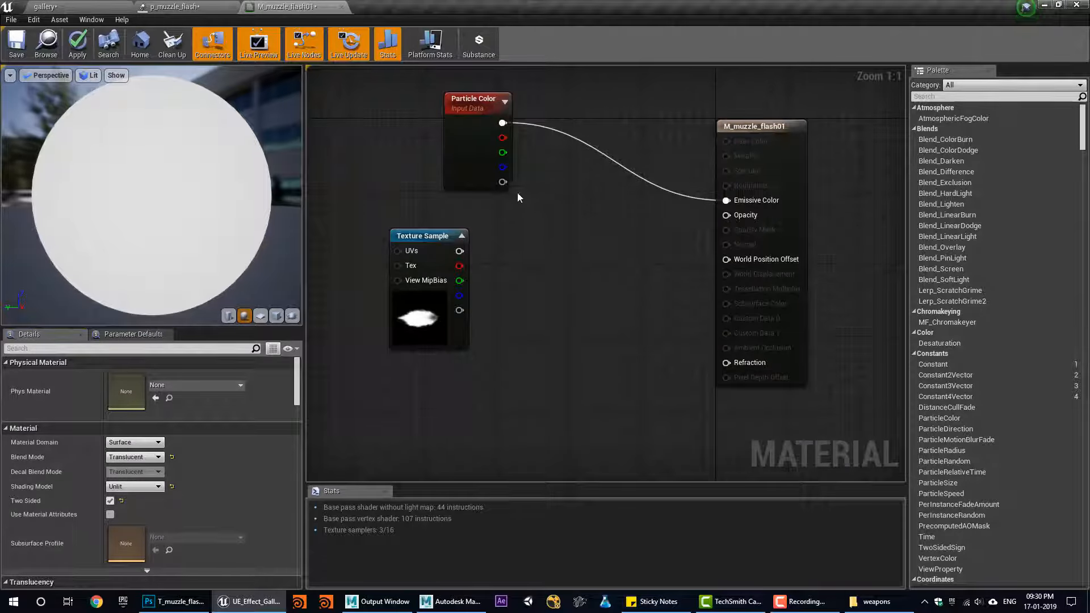
Multiply the Particle Color alpha by the Texture Sample's red channel and connect the result to Opacity
key("m")
left_click(553, 210)
left_click_drag(502, 182, 562, 234)
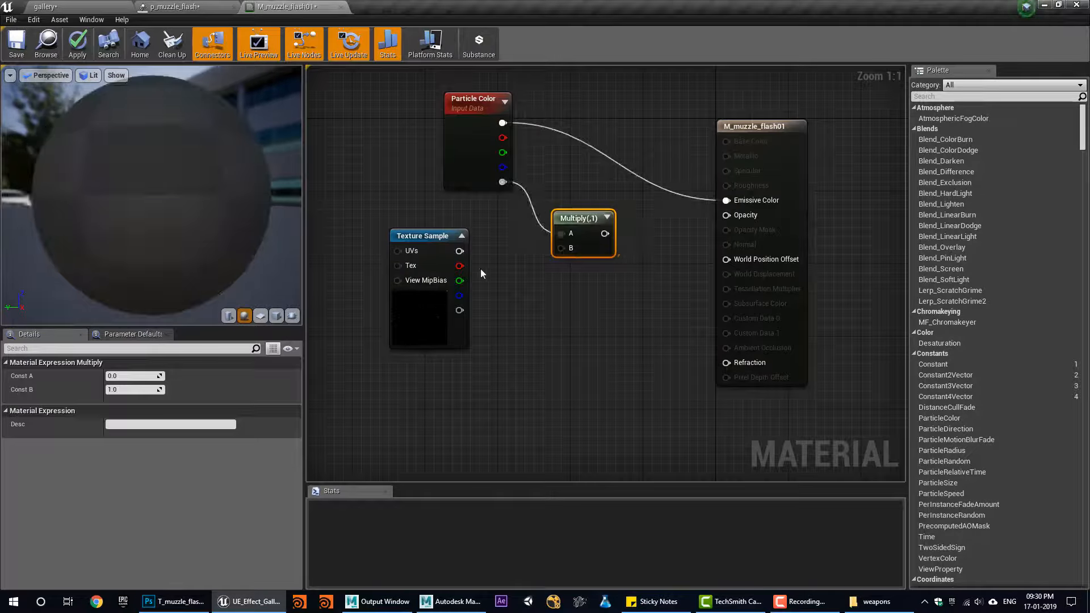
left_click_drag(459, 265, 741, 217)
Save the material, preview it on the Sm_muzzle_flash01 static mesh, and close its editor
left_click(276, 316)
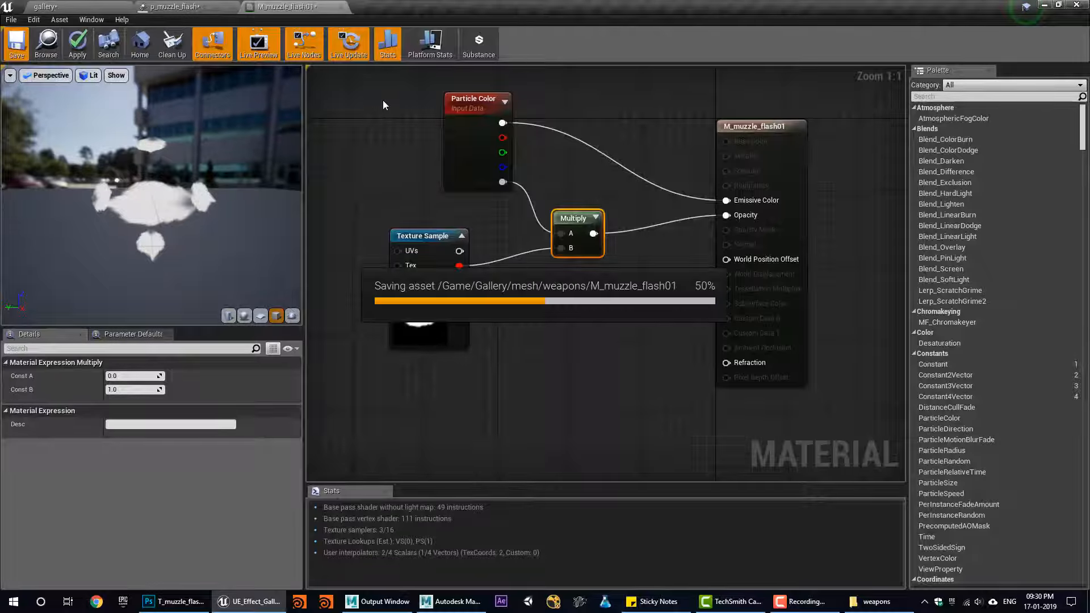
left_click(62, 6)
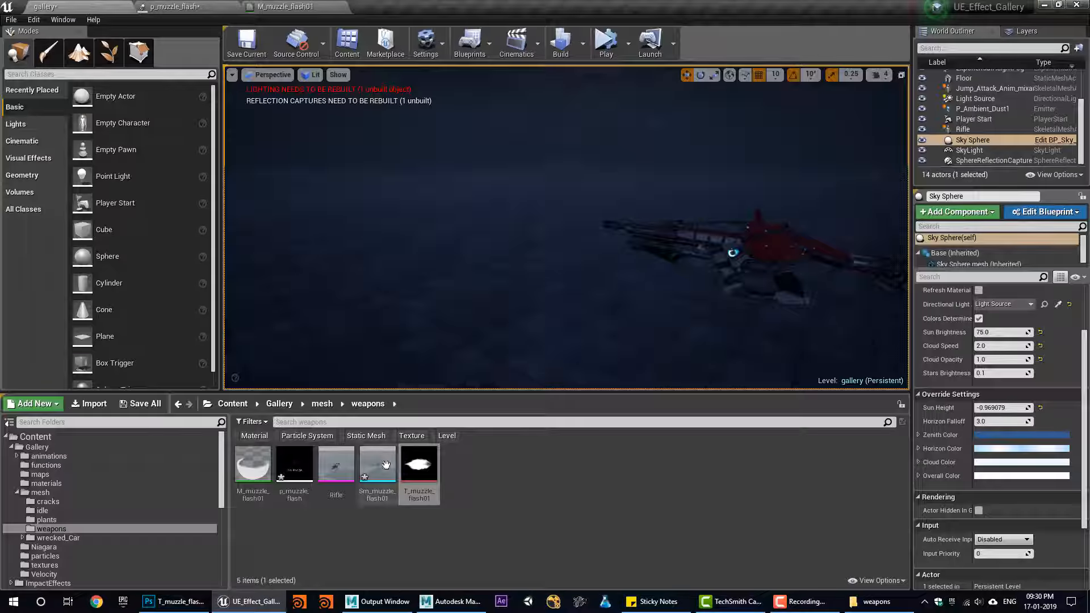
double_click(375, 463)
left_click(287, 6)
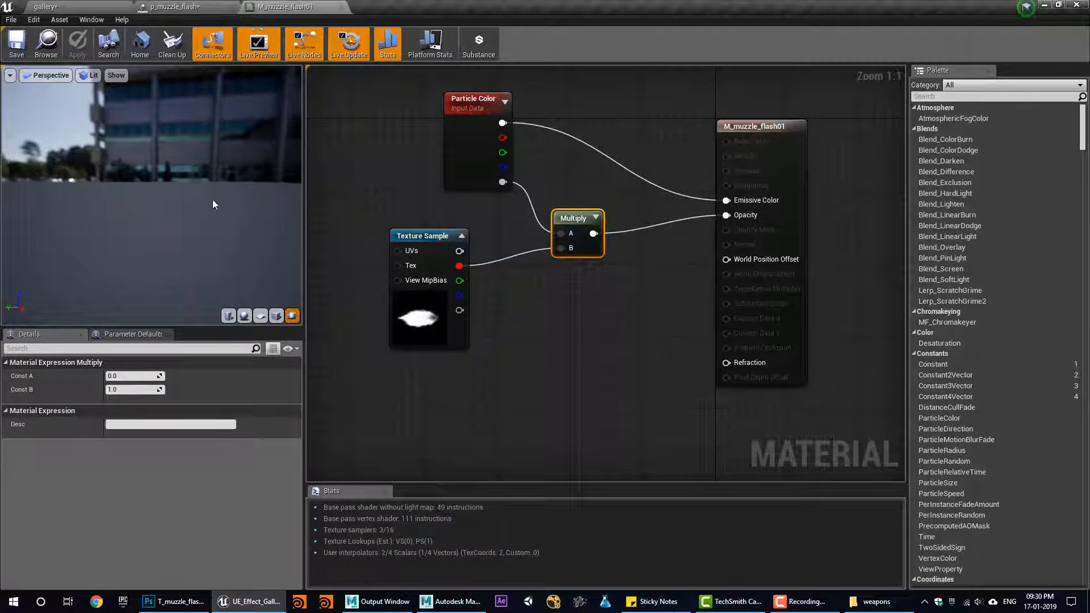
left_click_drag(213, 205, 175, 214)
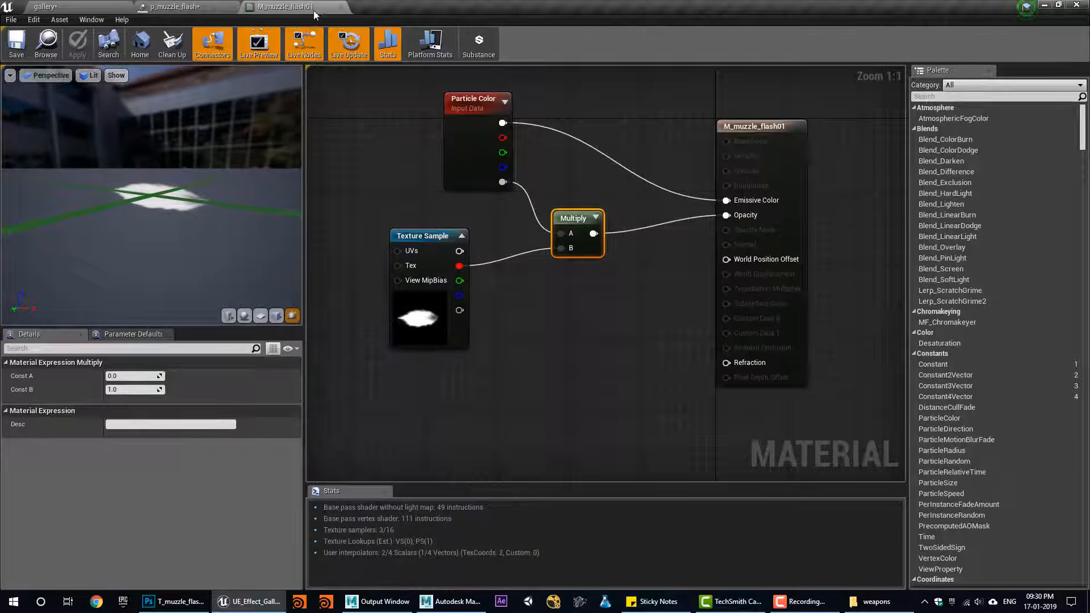
left_click(341, 6)
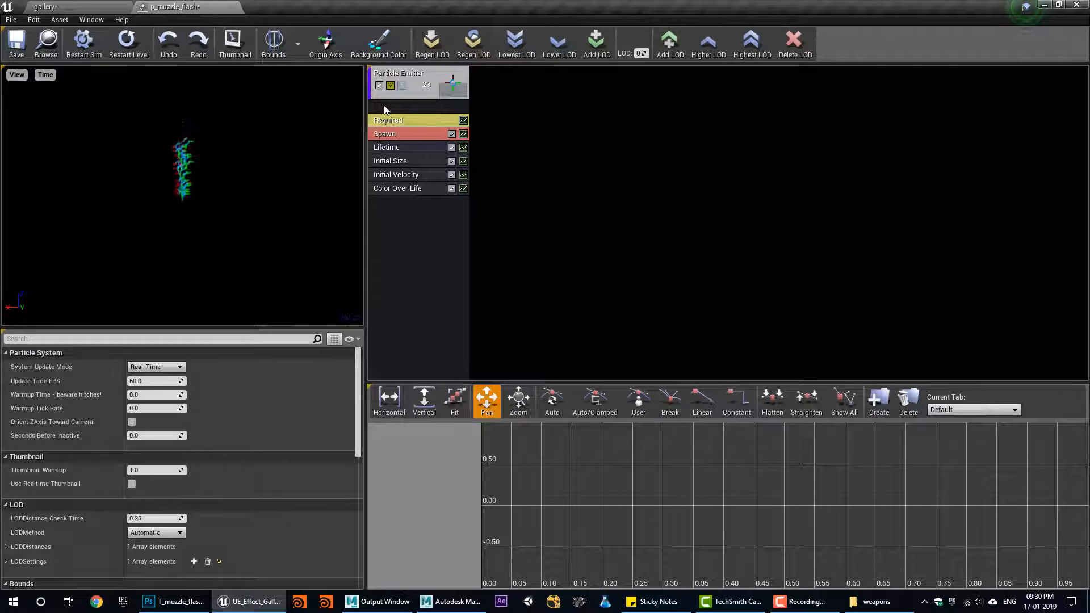
Rename the particle emitter as muzzle_flash
right_click(413, 76)
mouse_move(448, 76)
left_click(520, 87)
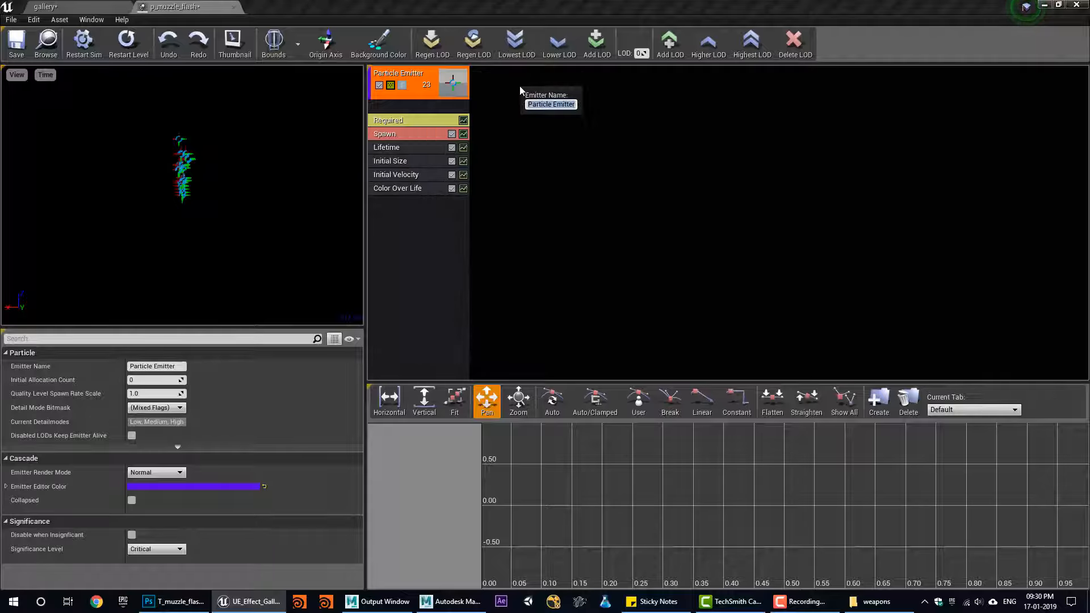
type("muzzle")
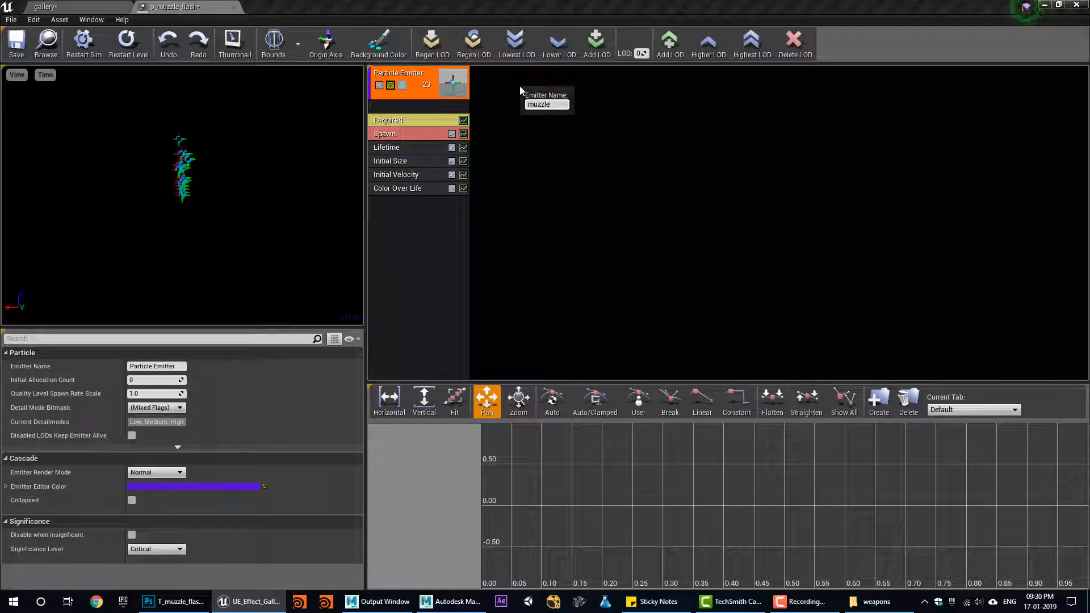
type("_flash")
key("Return")
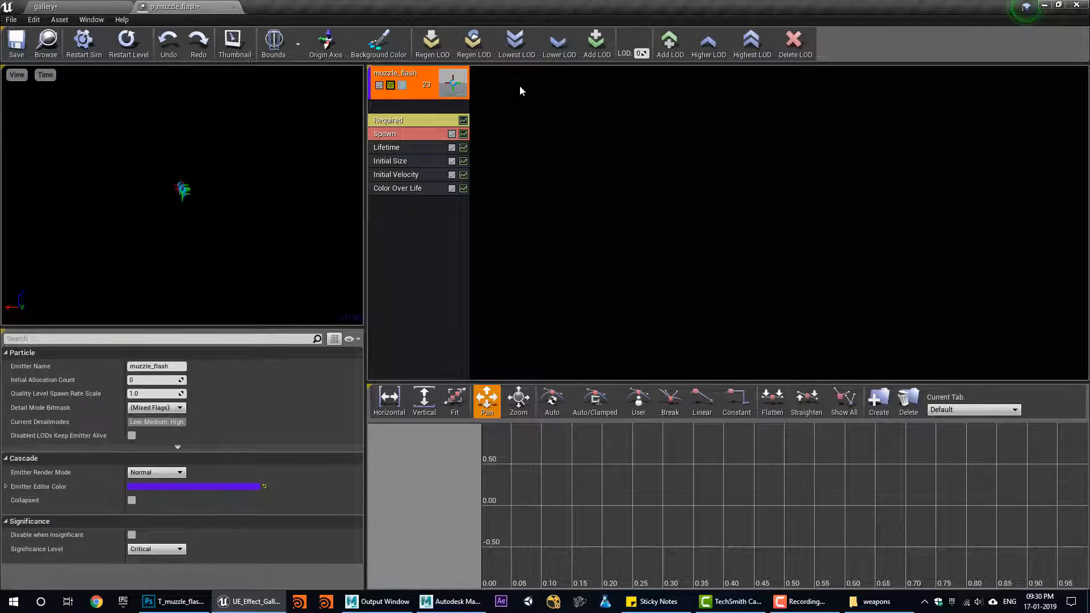
Add a Mesh Data type module to the muzzle_flash emitter and show its properties
right_click(408, 99)
mouse_move(446, 137)
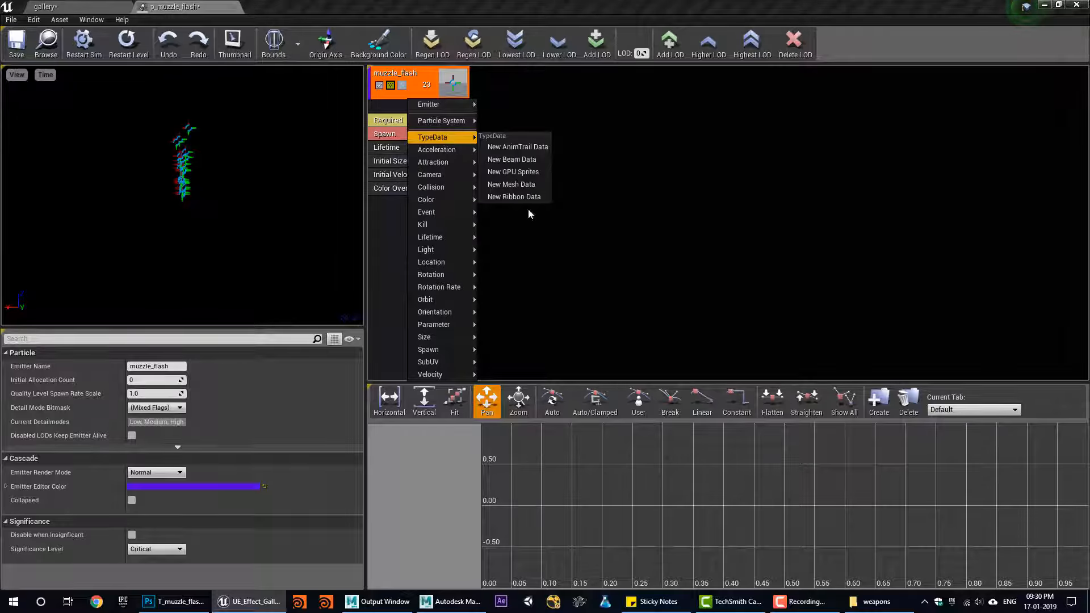
left_click(525, 188)
left_click(412, 108)
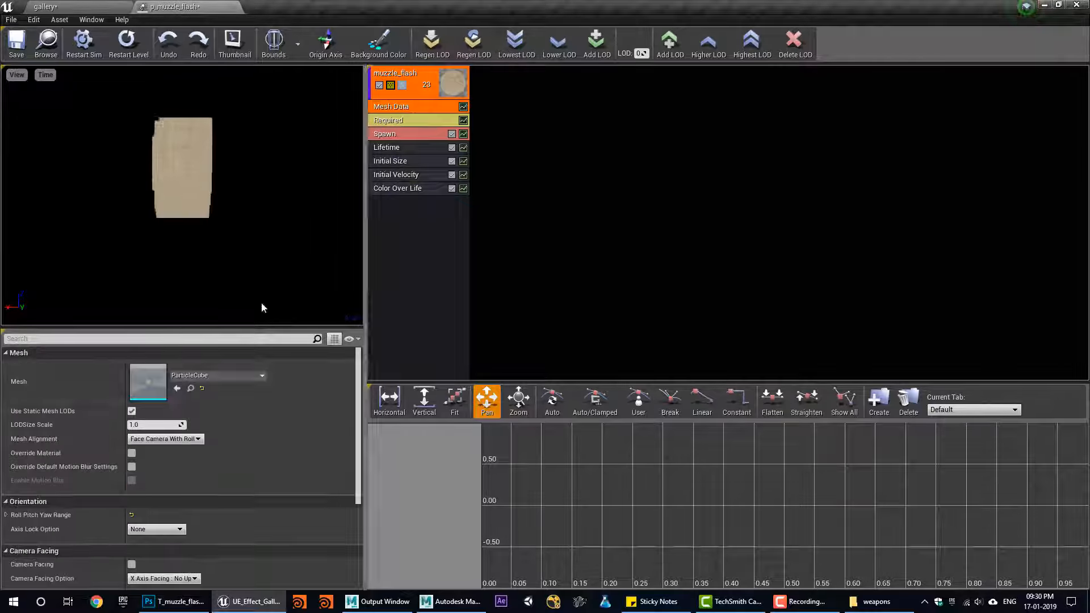
Assign the Sm_muzzle_flash01 static mesh to the Mesh Data module and enable Override Material
left_click(60, 6)
left_click(372, 488)
left_click(175, 6)
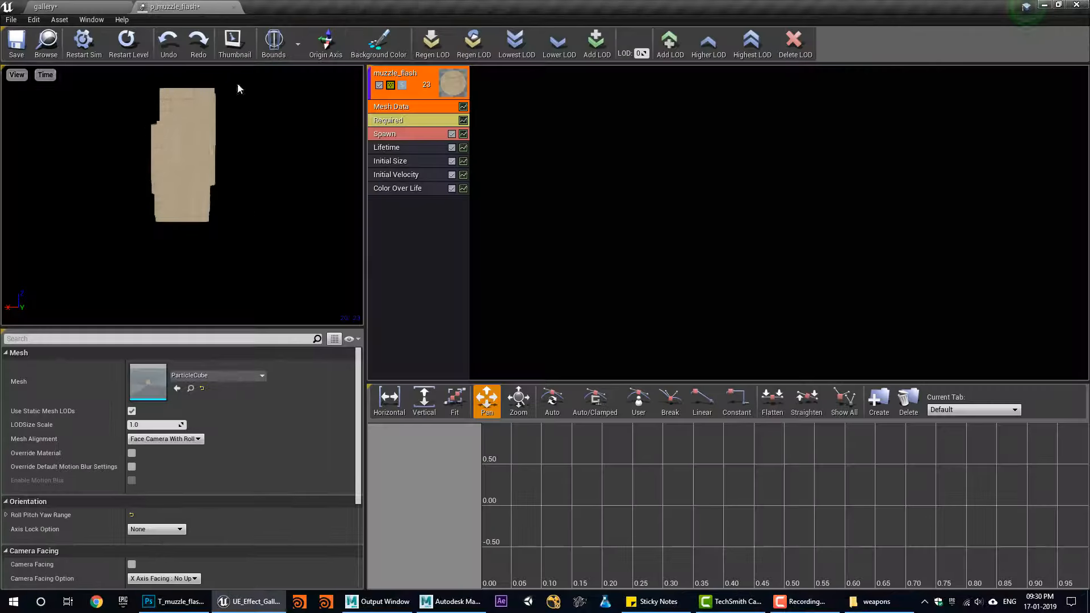
left_click(181, 388)
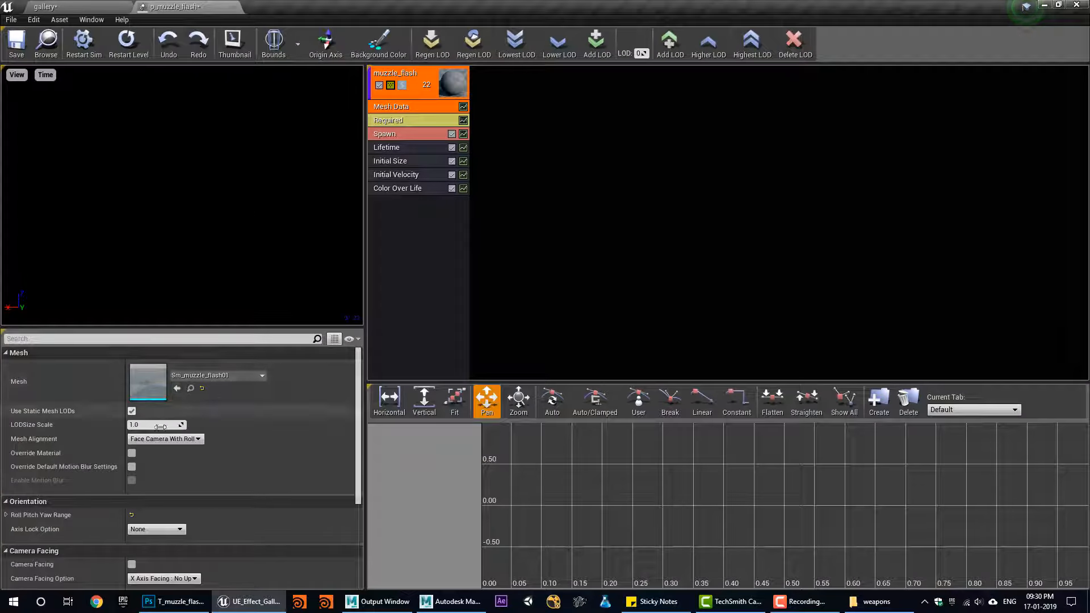
left_click(131, 454)
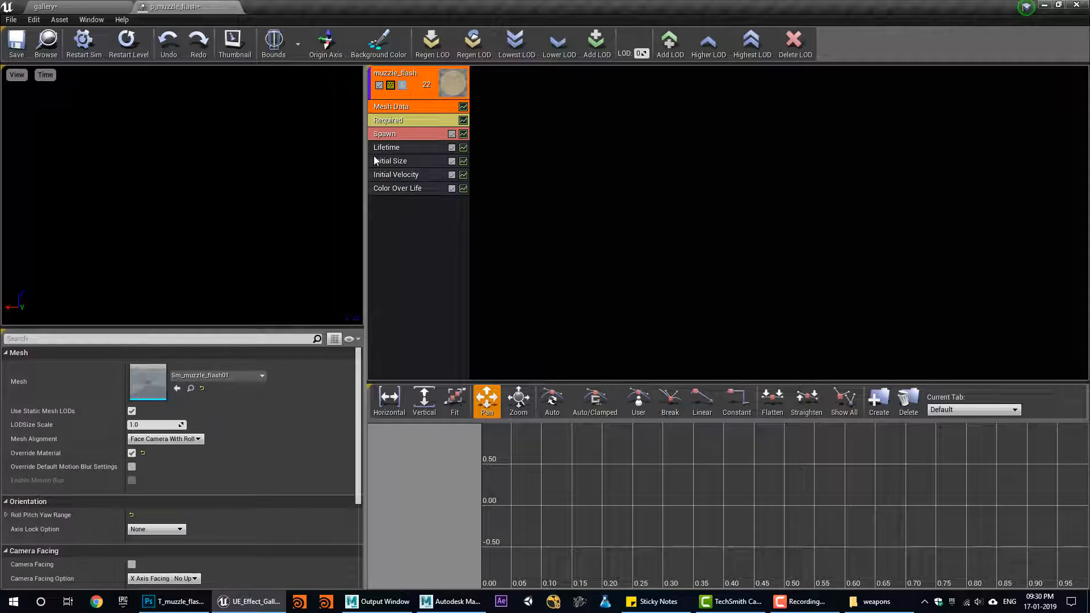
Assign the M_muzzle_flash01 material to the emitter in its Required module
left_click(393, 120)
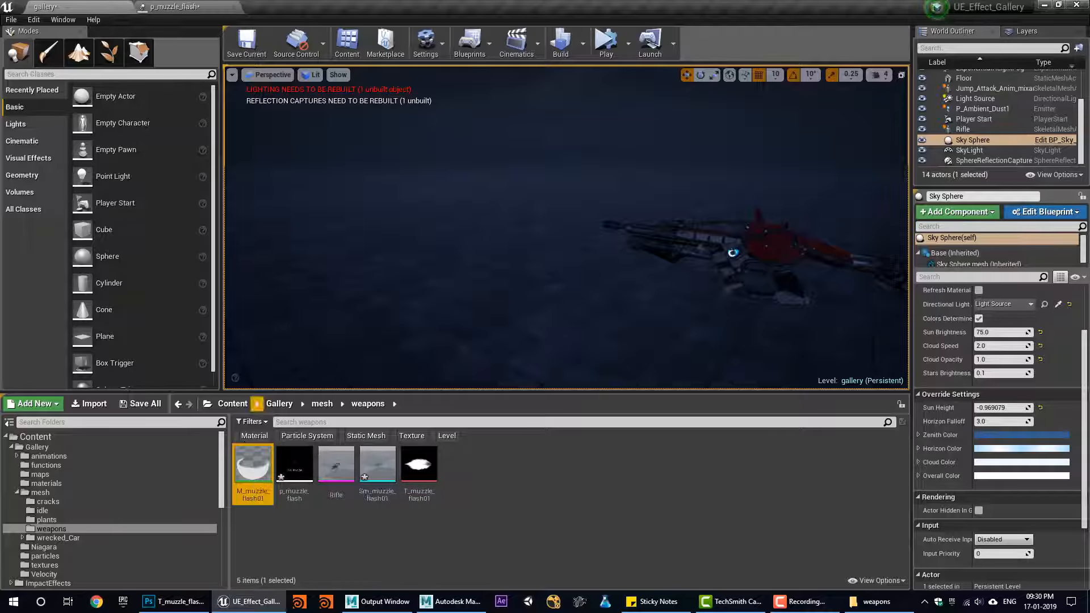
left_click(213, 7)
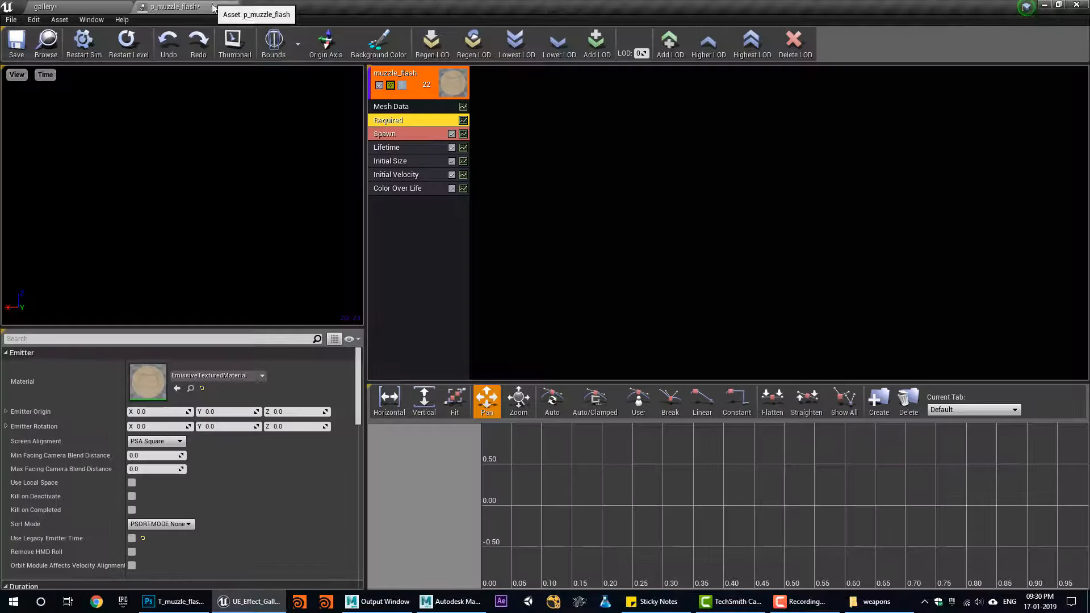
left_click(176, 388)
Change the particle preview's background to a dark grey with a value of about 0.05
left_click(378, 45)
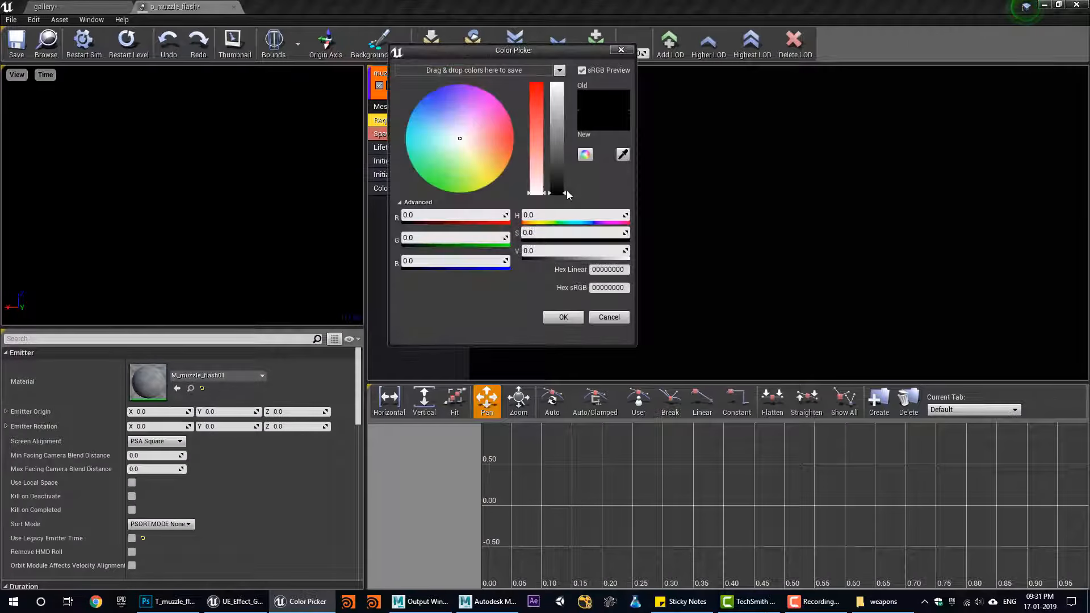
left_click_drag(563, 190, 562, 188)
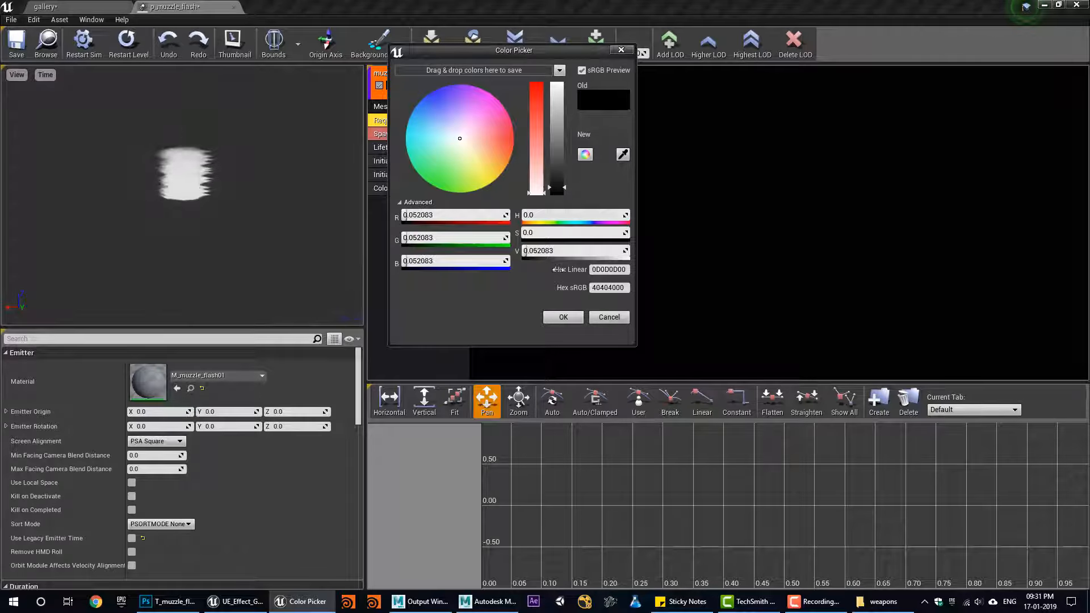
left_click(562, 317)
Delete the Initial Velocity module, reset the constant spawn rate to 0, and add a burst entry with a count of 1
left_click(458, 232)
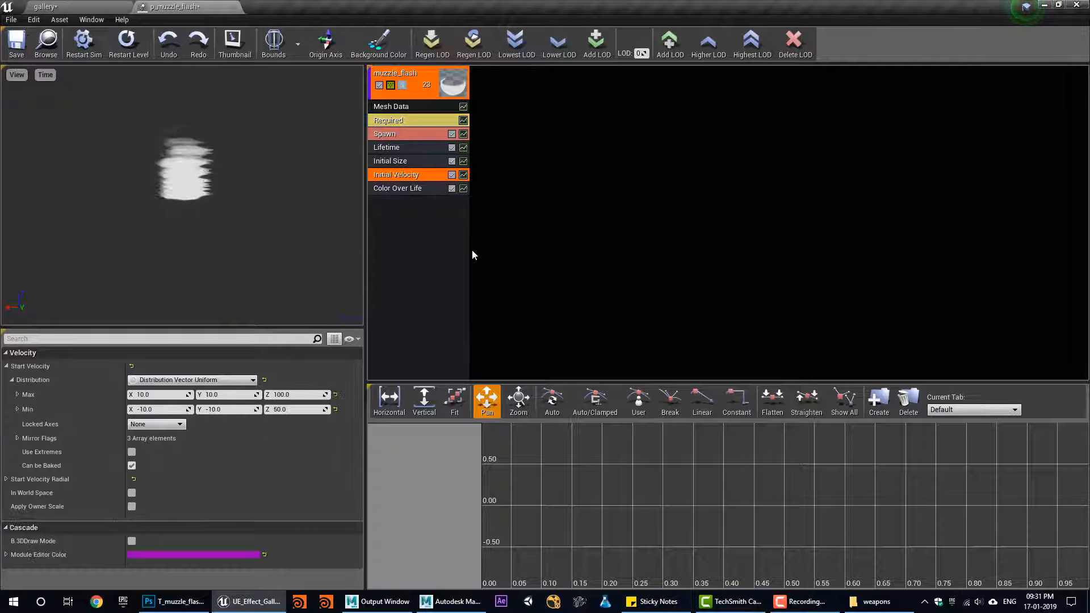
left_click(395, 134)
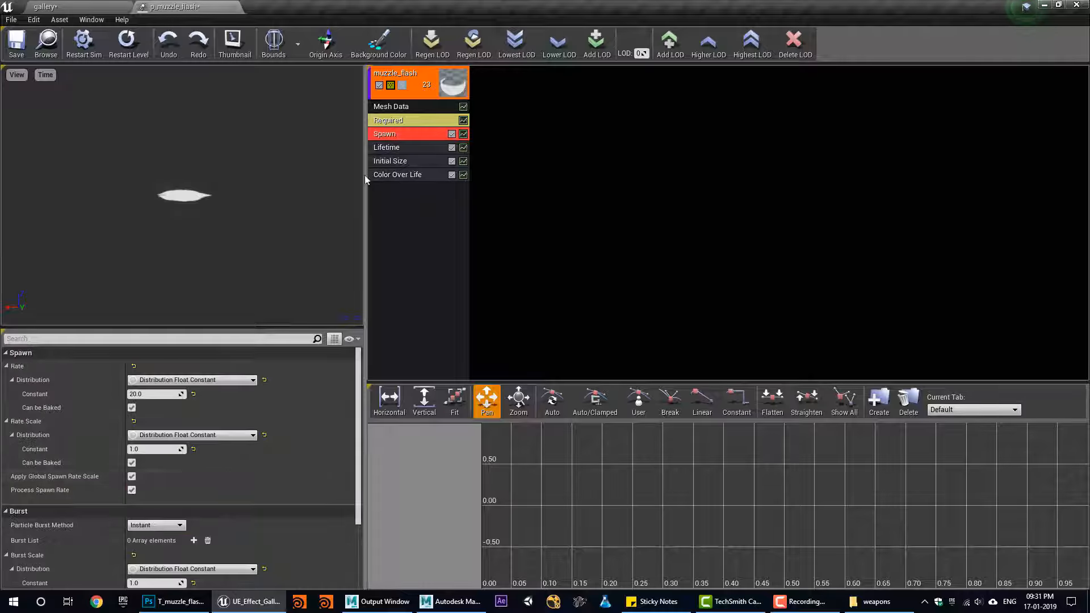
left_click(193, 394)
left_click(193, 540)
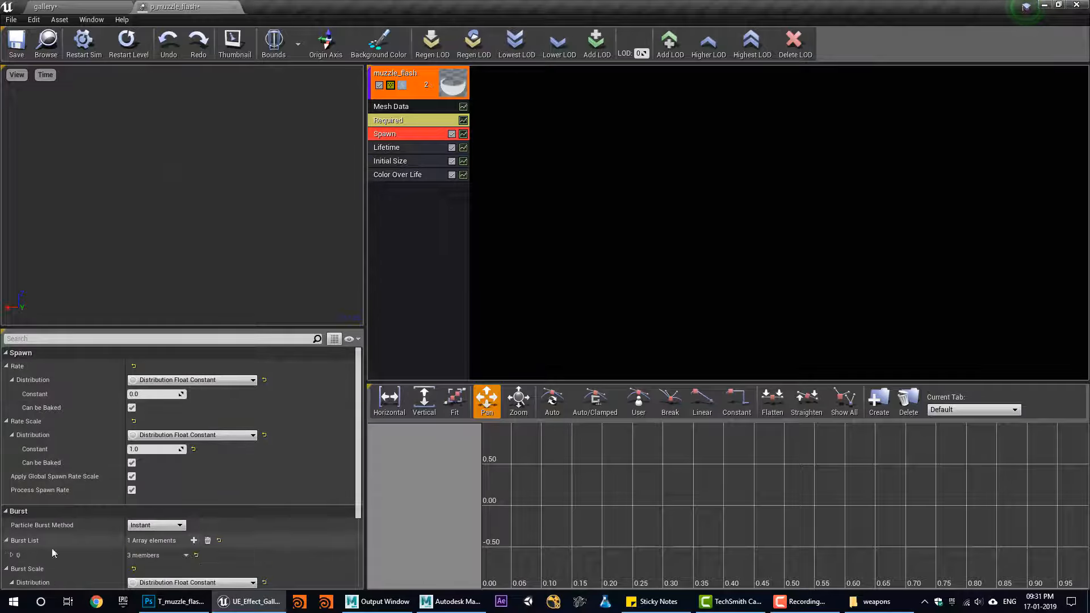
left_click(12, 556)
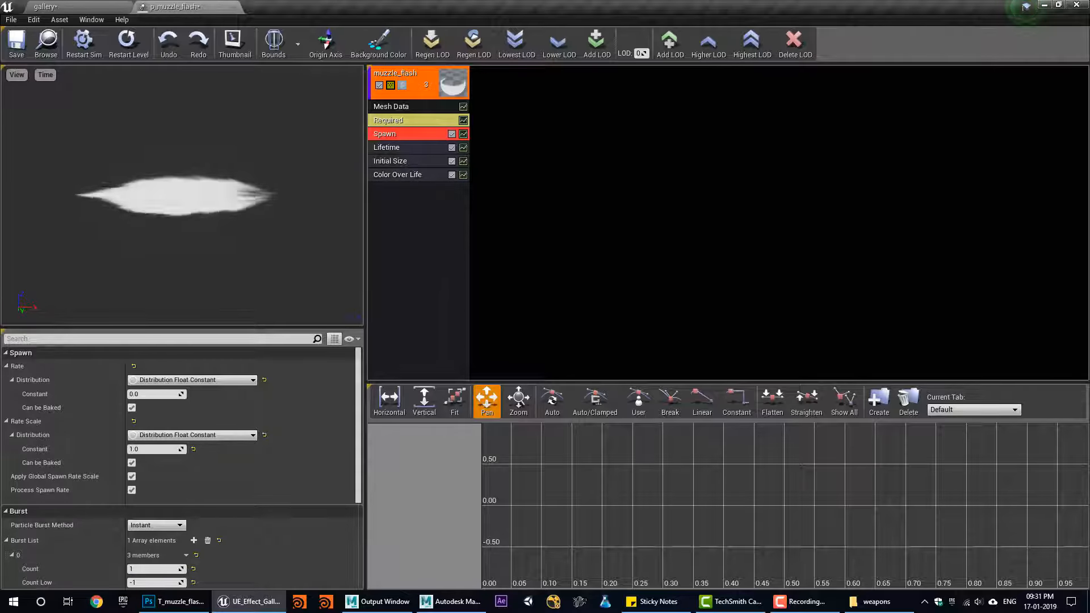
Set the first Color Over Life point's output to R 37, G 0.5 and B 0.2
left_click(409, 161)
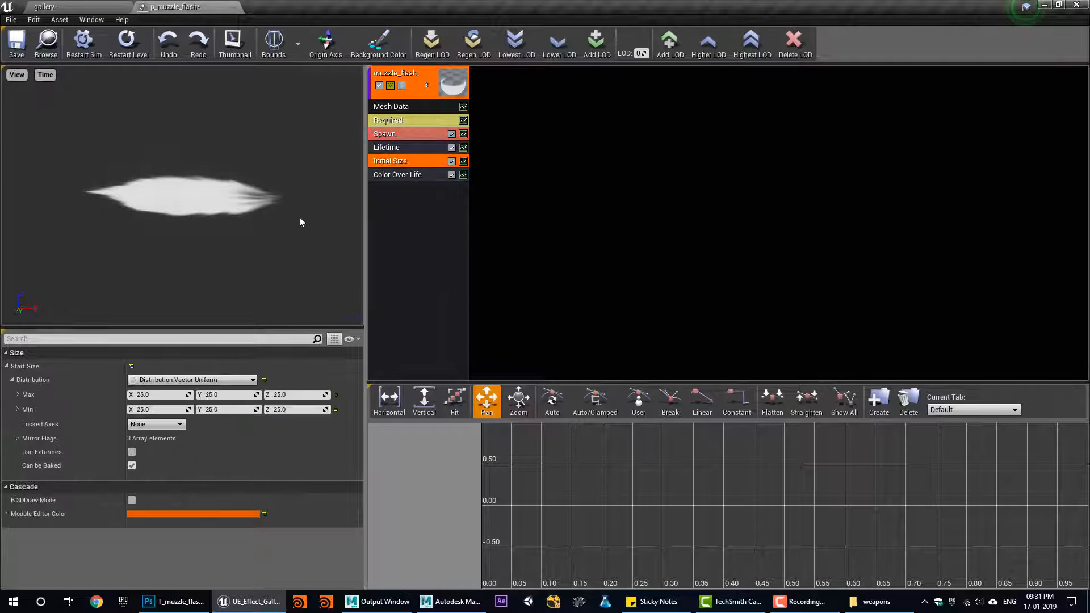
left_click(417, 176)
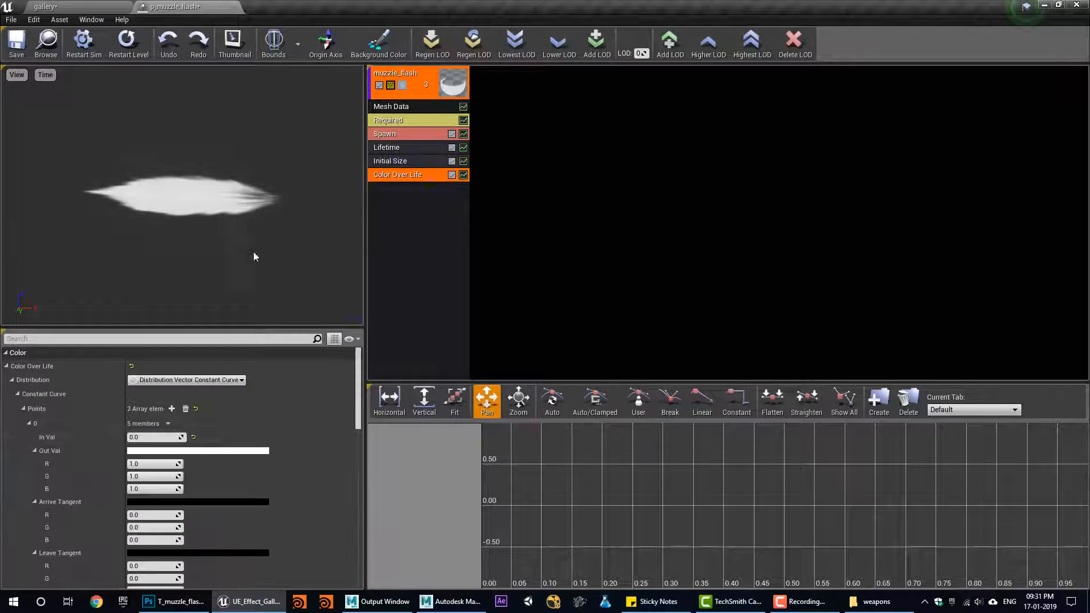
left_click(145, 462)
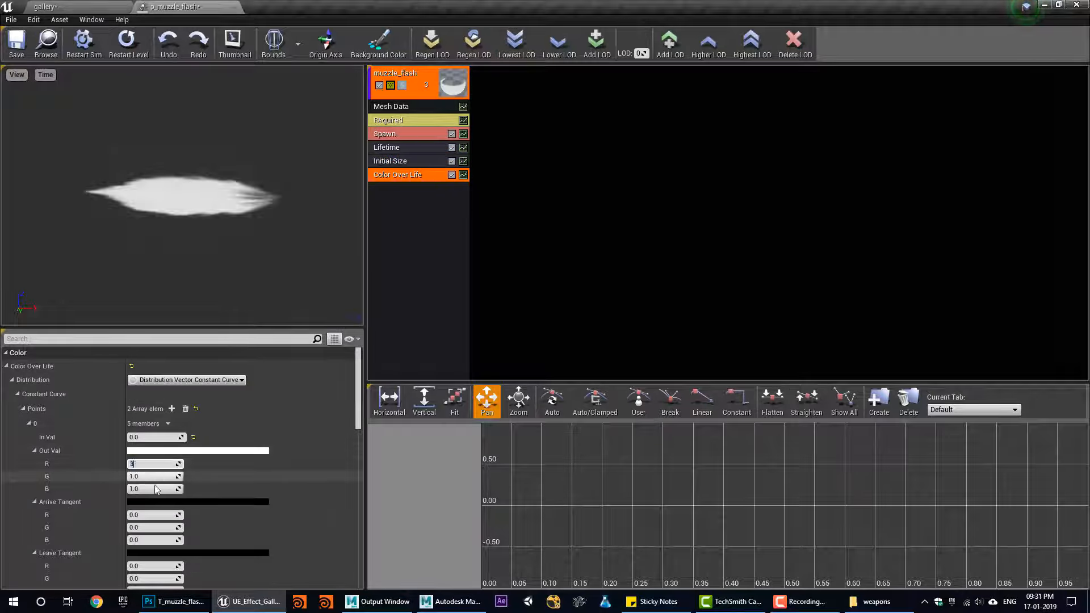
type("37")
key("Return")
left_click(152, 477)
type("0.5")
key("Return")
left_click(158, 490)
type("0.2")
key("Return")
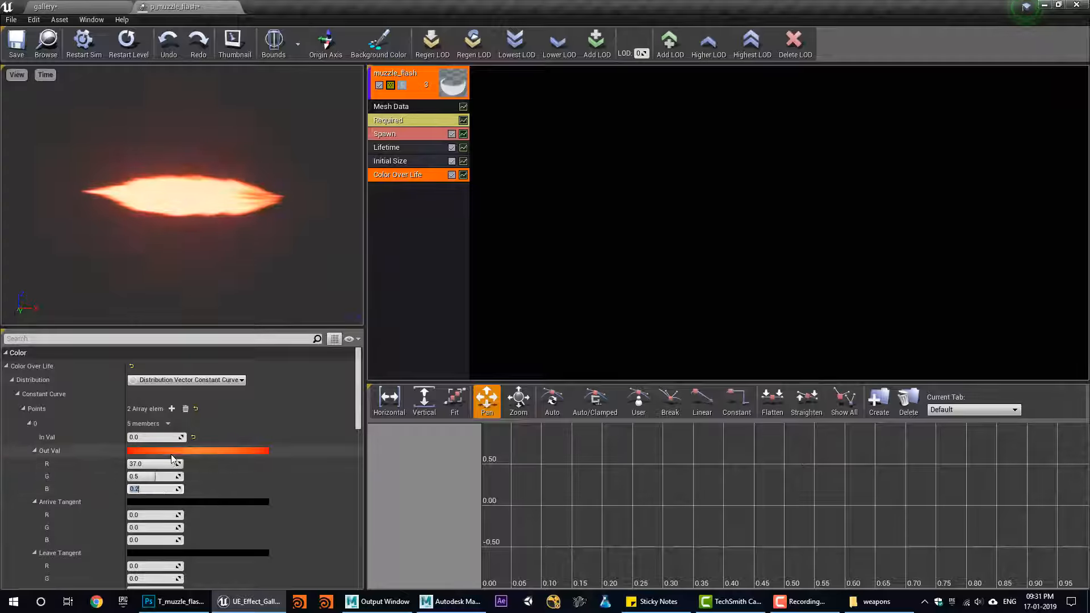
Raise the brightness value of the first Color Over Life point's colour to 100
left_click(199, 451)
left_click(363, 494)
type("100")
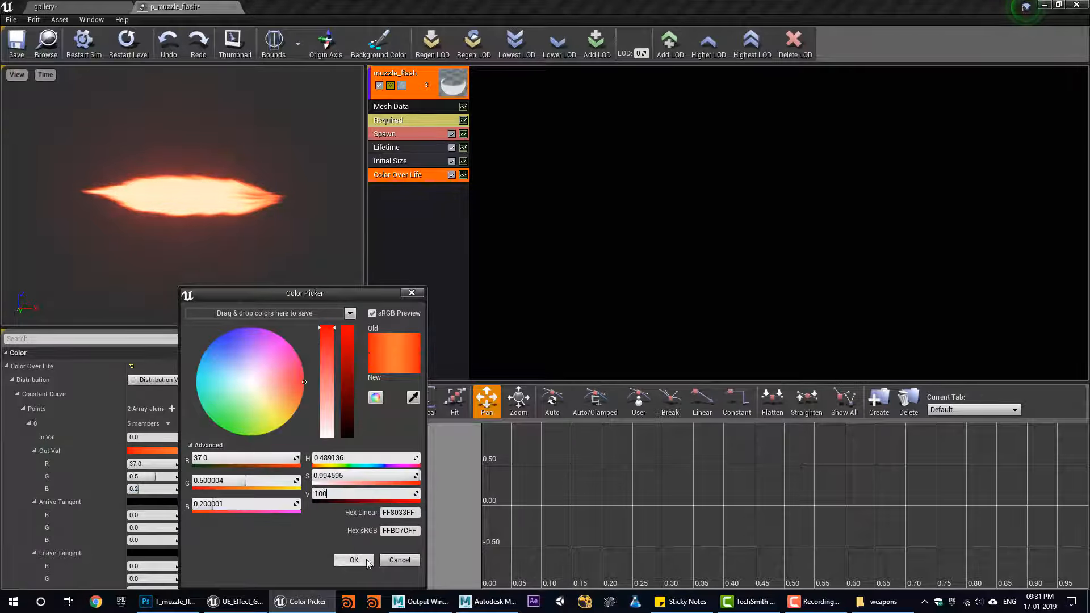
left_click(353, 560)
Set the second Color Over Life point's output to R 10, G 0 and B 0
scroll(139, 489, "down", 9)
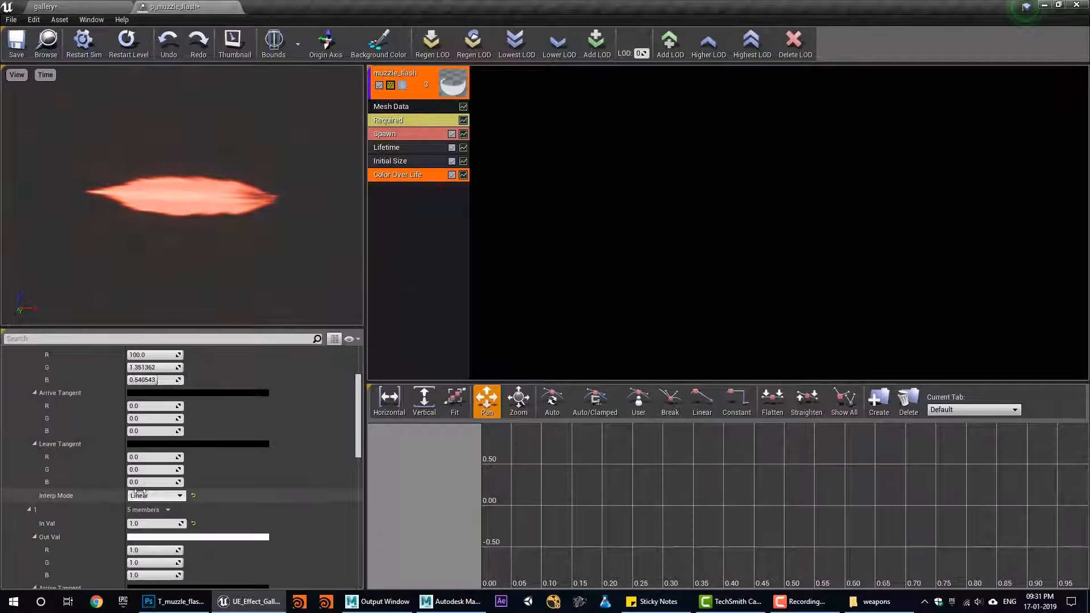
left_click(141, 497)
type("10")
key("Return")
left_click(145, 508)
type("0")
left_click(145, 521)
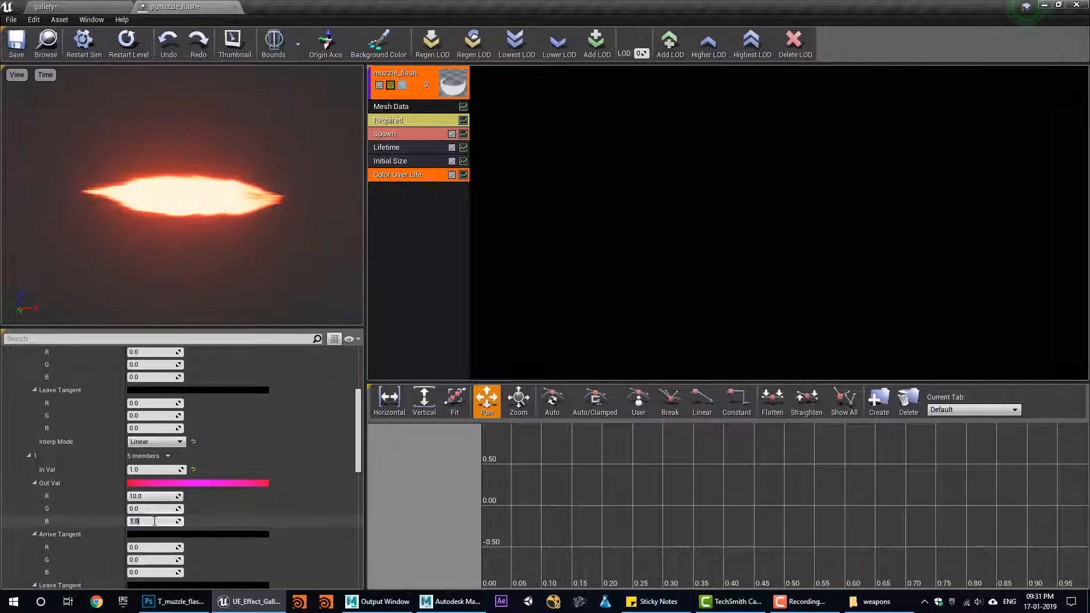
type("0")
key("Return")
Set the particle lifetime to a minimum of 0.1 and a maximum of 0.2
left_click(399, 149)
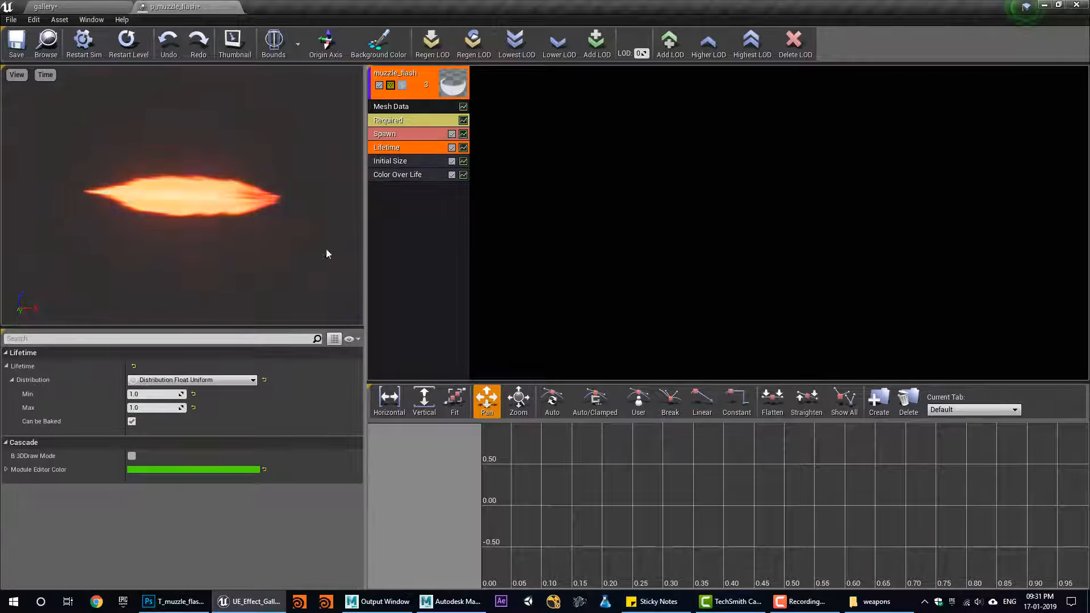
left_click(148, 383)
left_click(150, 384)
left_click(146, 398)
type(".1")
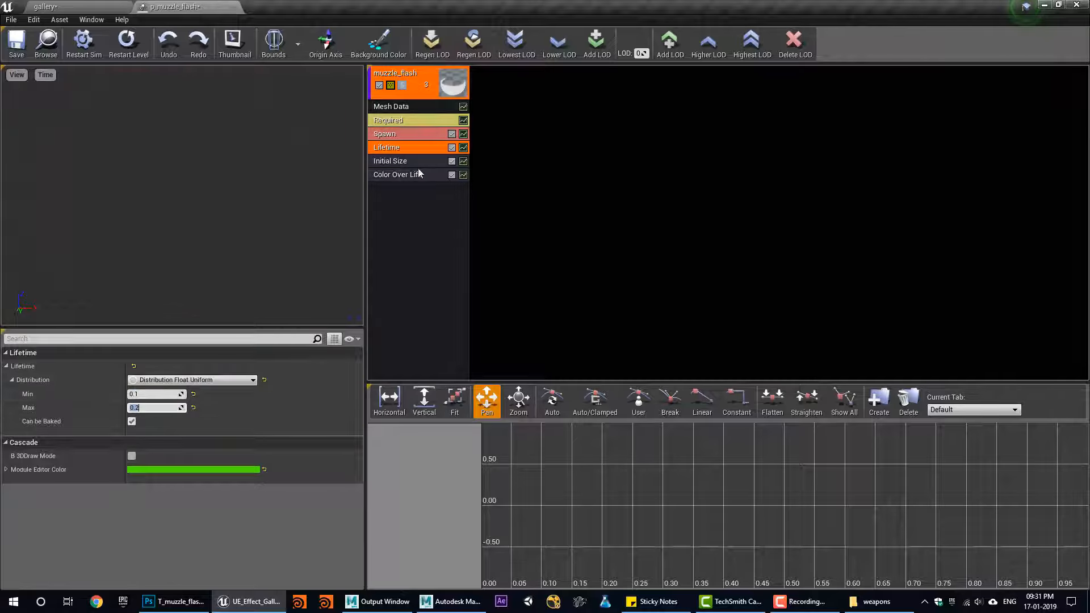
Try emitter durations of 0.1 and 0.2, settle on 0.15 seconds, and save the particle system
left_click(408, 124)
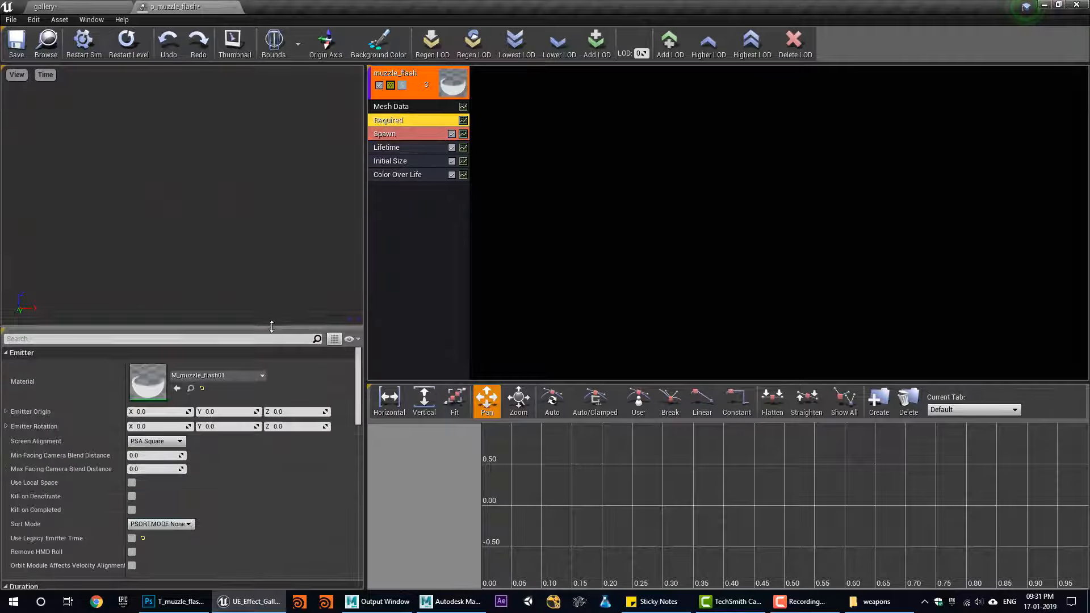
scroll(271, 438, "down", 10)
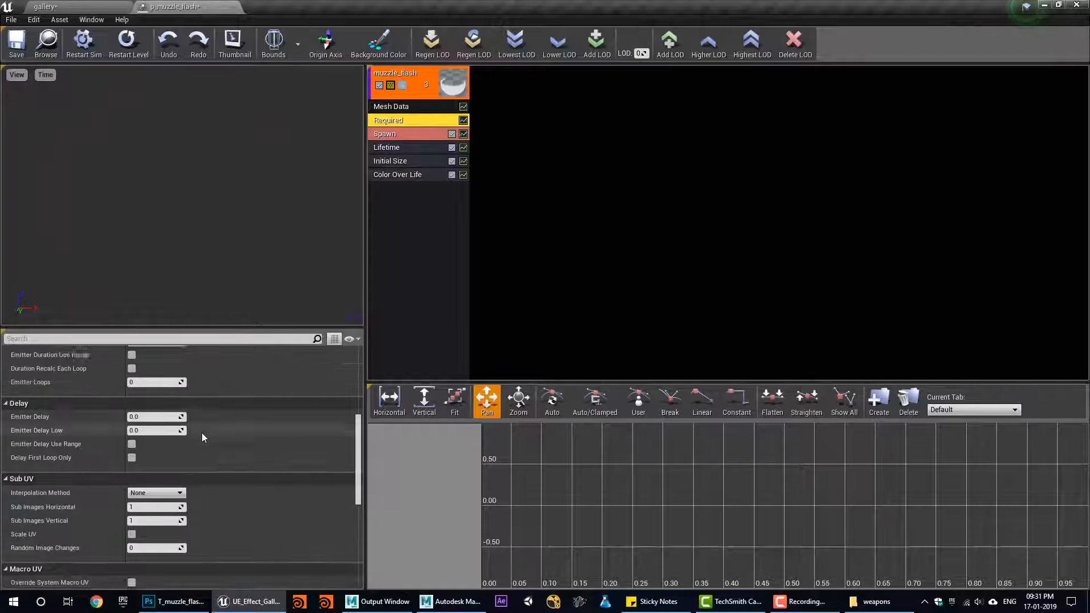
scroll(202, 438, "up", 3)
left_click(157, 421)
type(".1")
key("Return")
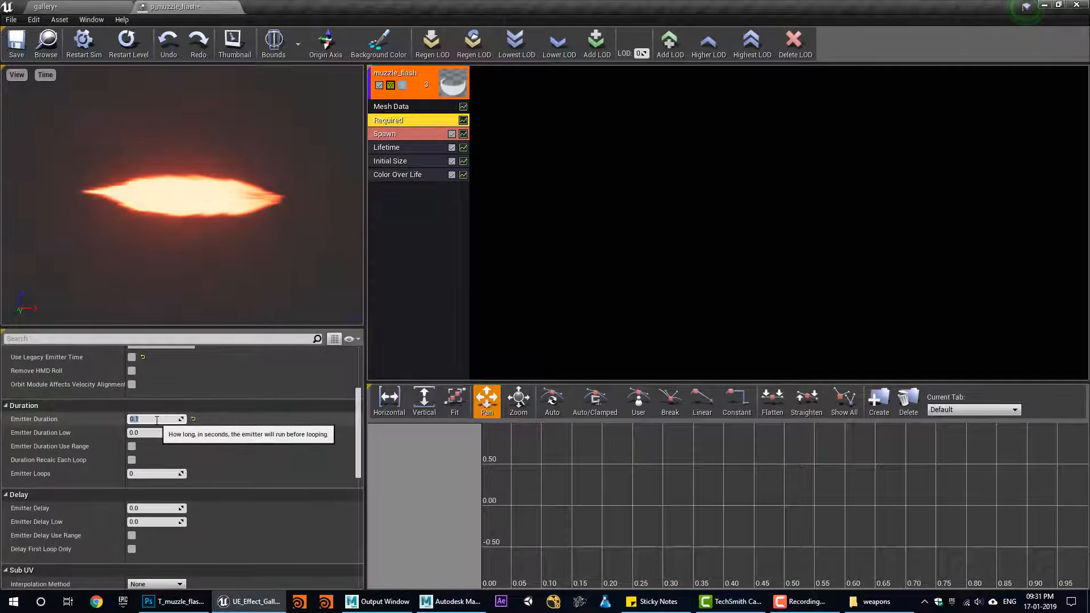
type(".2")
key("Return")
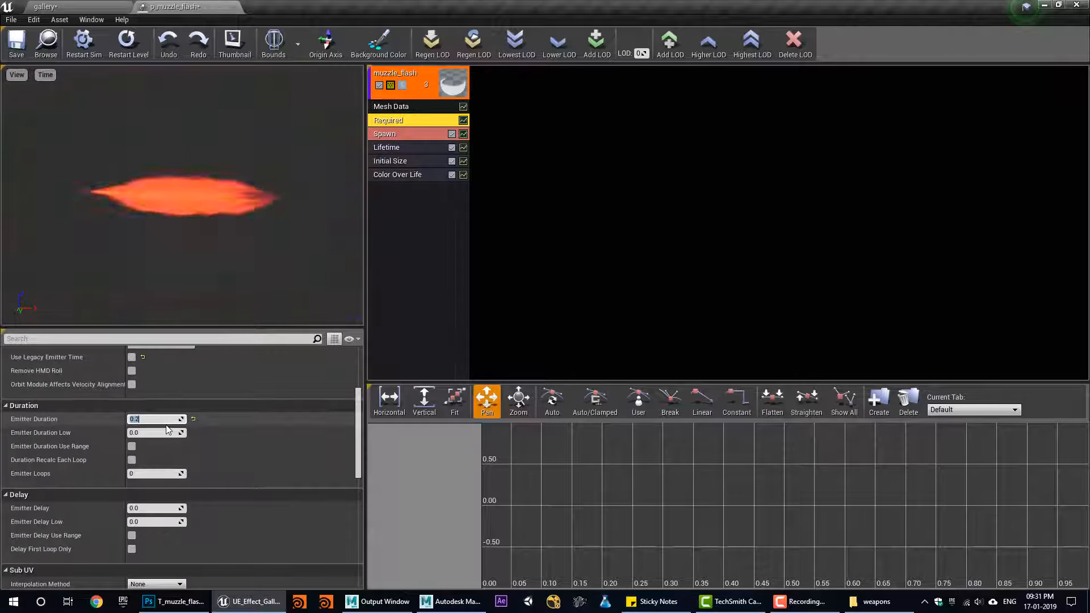
type(".15")
key("Return")
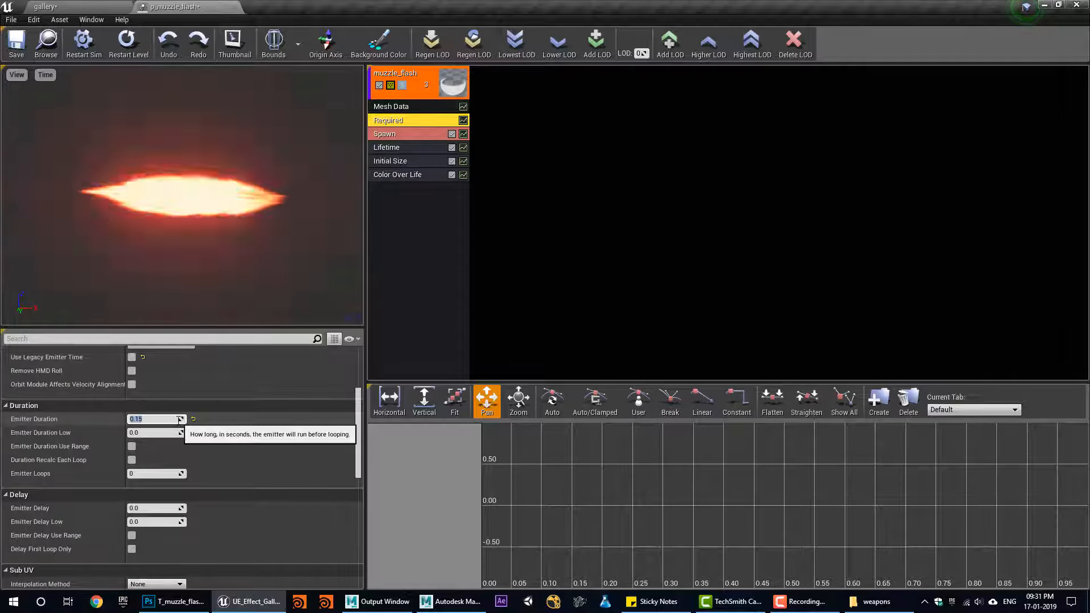
left_click(23, 49)
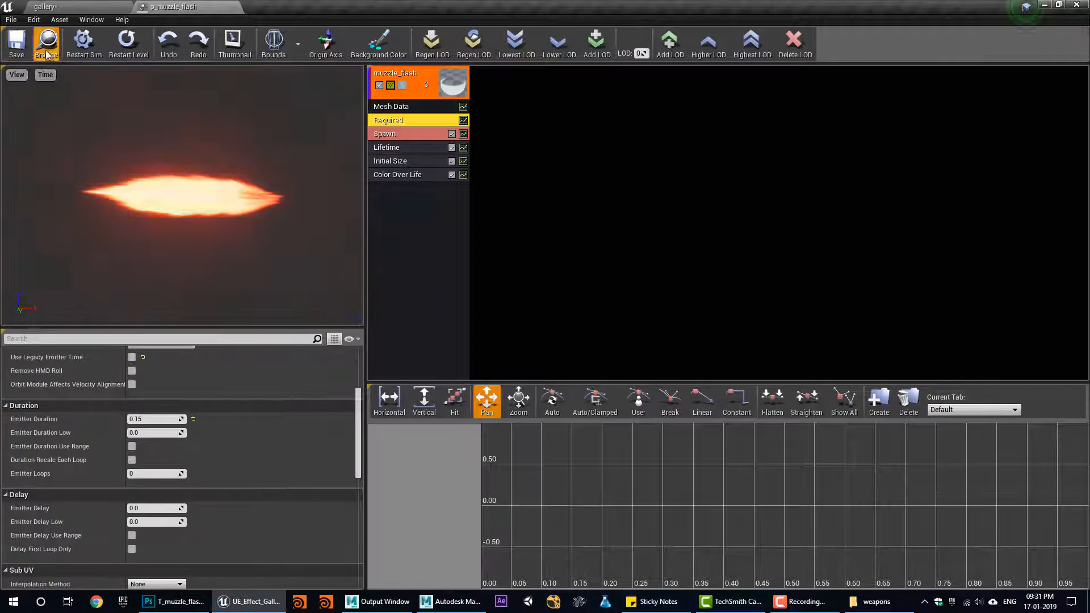
Locate the p_muzzle_flash particle system in the weapons folder and place it in the level in front of the rifle
left_click(46, 48)
left_click_drag(321, 464, 580, 290)
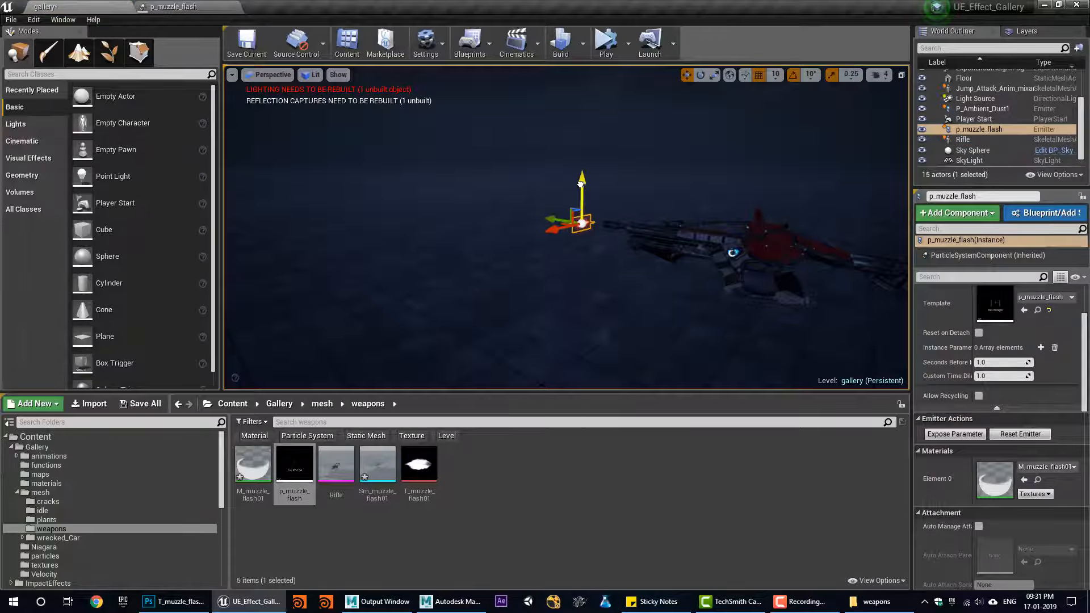
left_click_drag(588, 280, 579, 286, "alt")
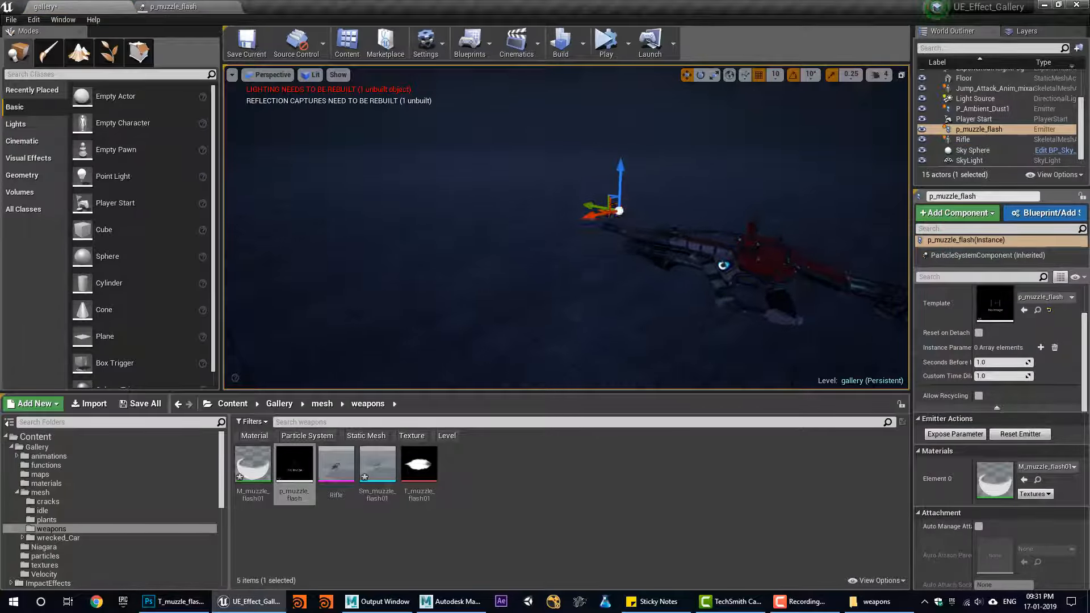
scroll(596, 277, "up", 5)
scroll(596, 277, "down", 6)
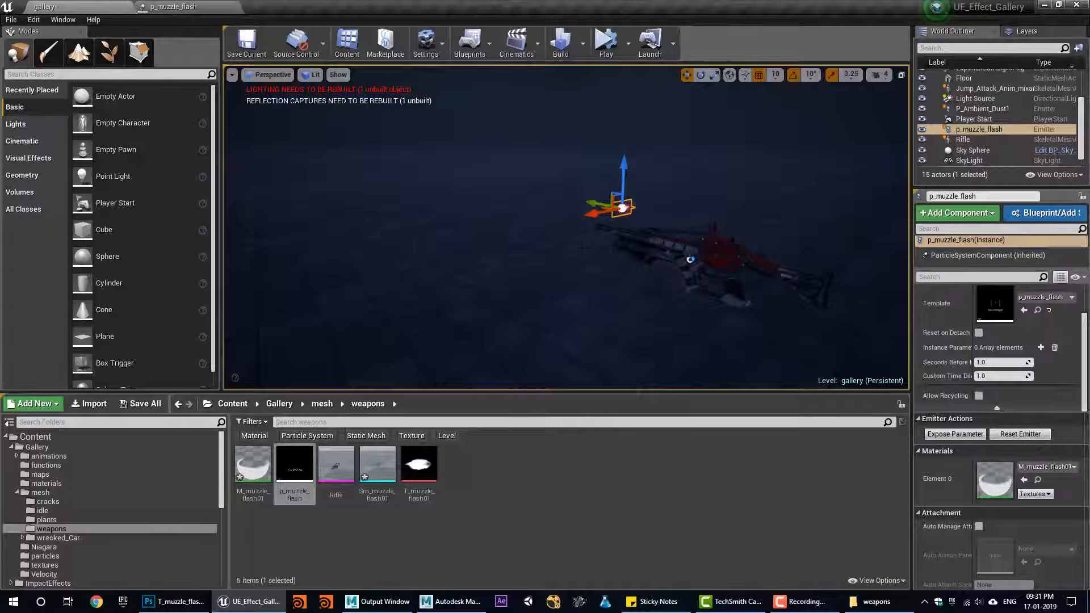
left_click_drag(583, 248, 603, 260, "alt")
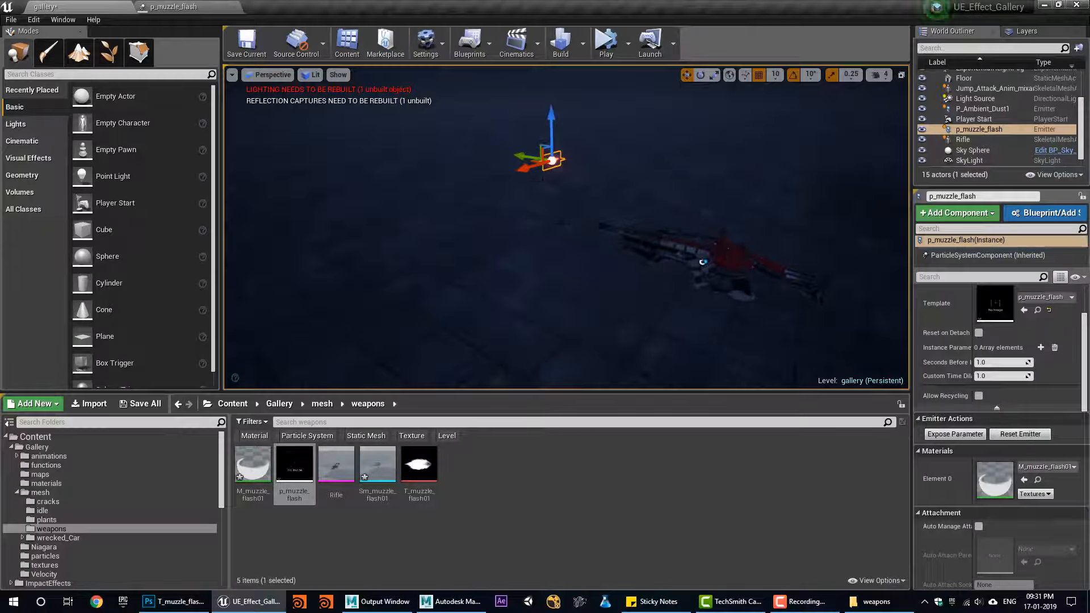
scroll(1032, 331, "up", 2)
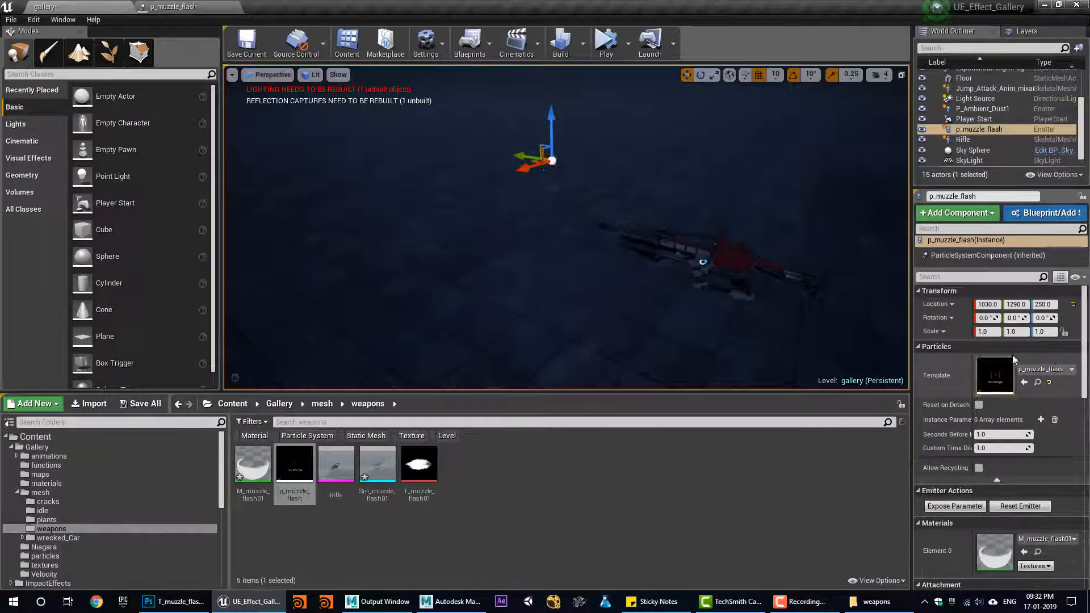
Reset the locations of p_muzzle_flash and the rifle to the world origin, and raise the rifle to Z 80
left_click(1073, 306)
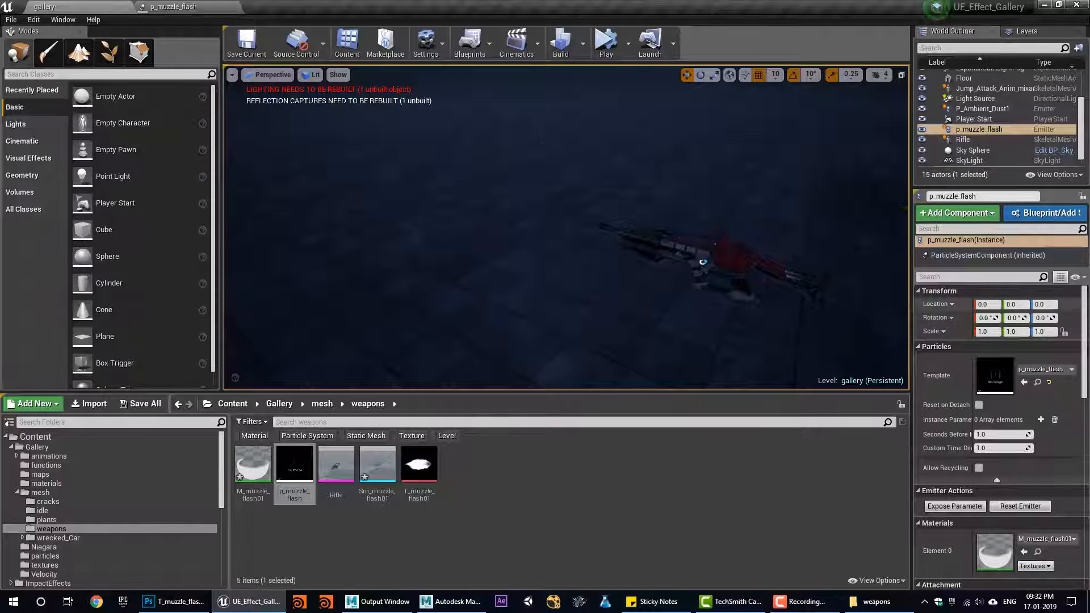
left_click(857, 311)
left_click(754, 268)
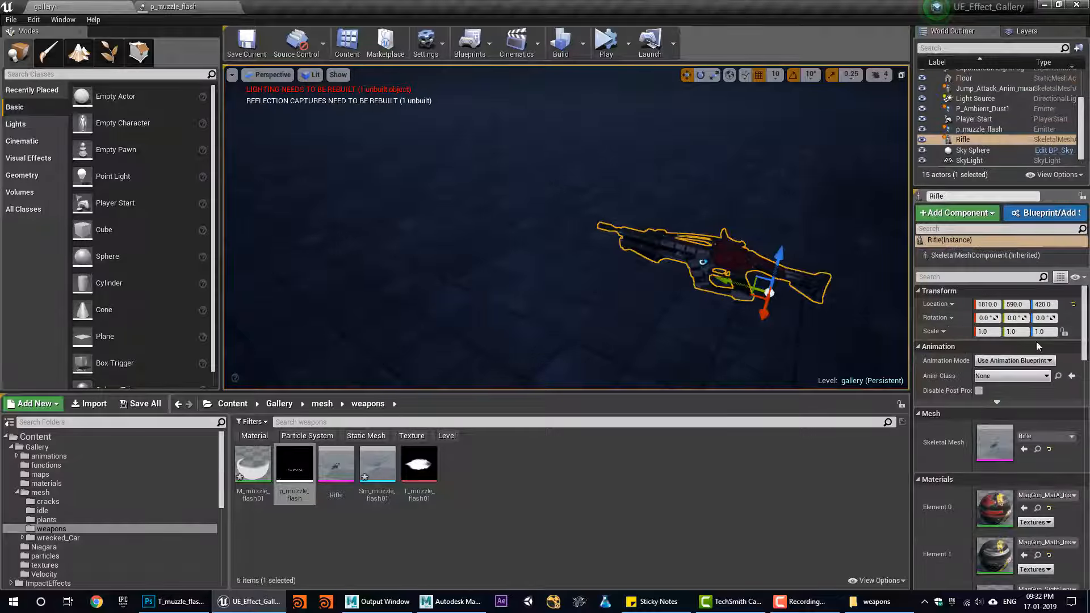
left_click(1073, 305)
key("f")
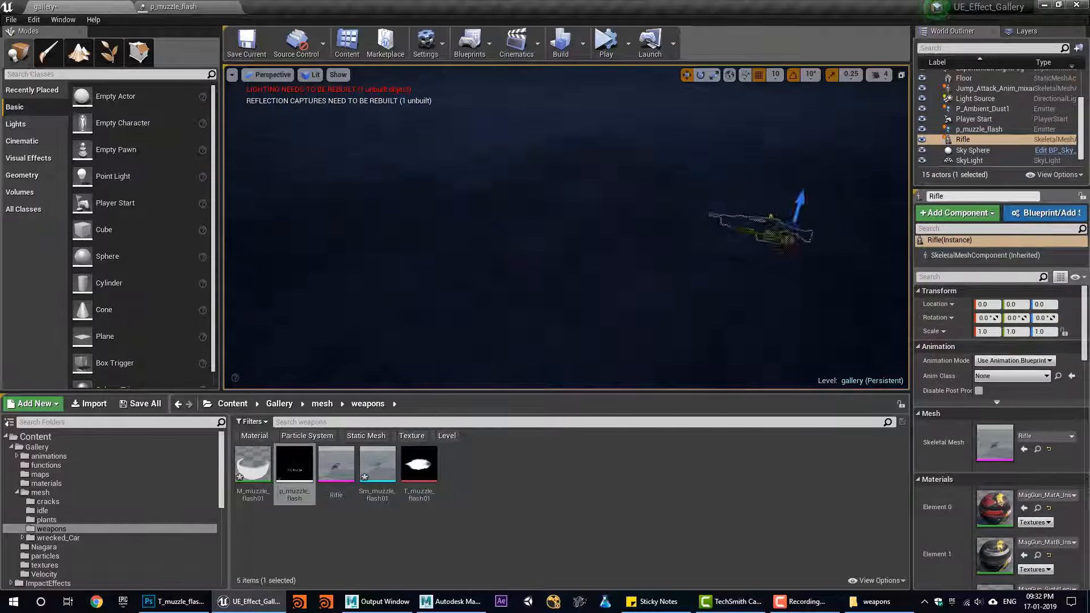
scroll(566, 227, "down", 5)
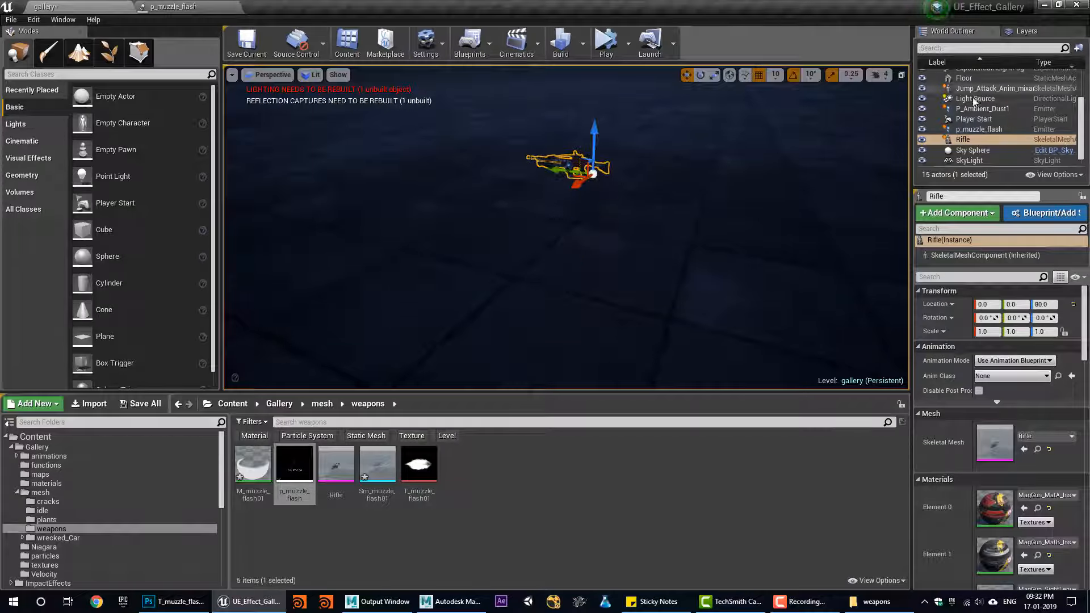
Raise the p_muzzle_flash emitter above the rifle to a Z location of 120
left_click(978, 129)
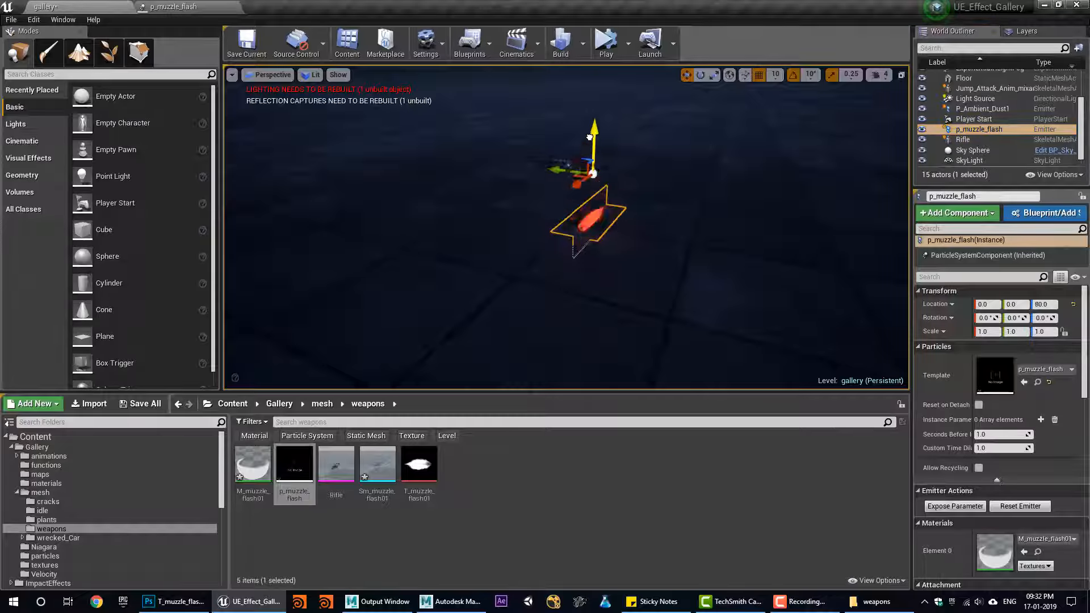
left_click_drag(568, 179, 577, 188, "alt")
scroll(574, 193, "up", 3)
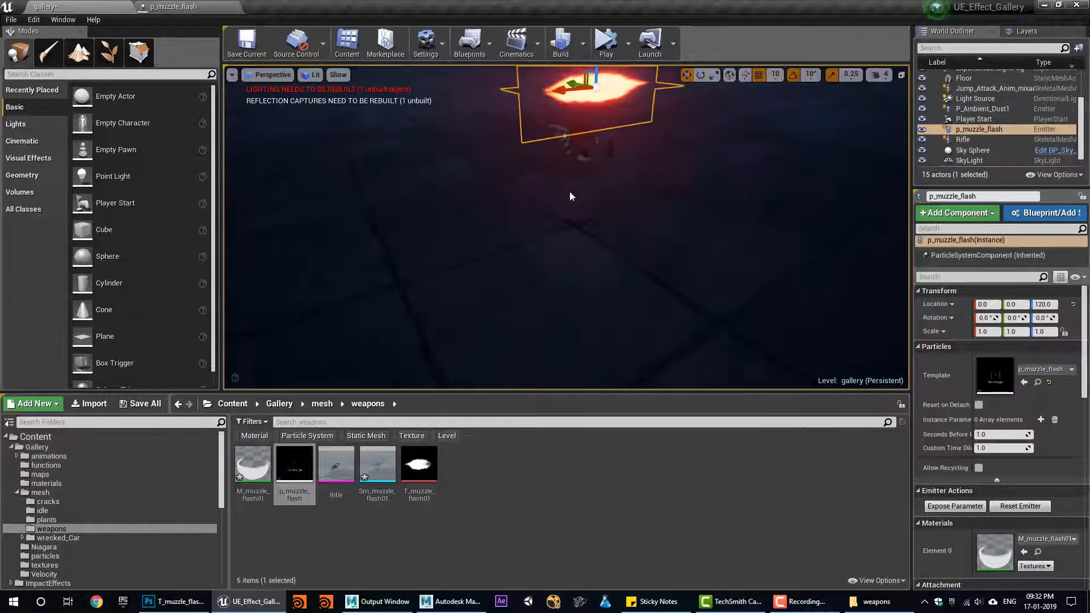
left_click_drag(540, 221, 525, 265, "alt")
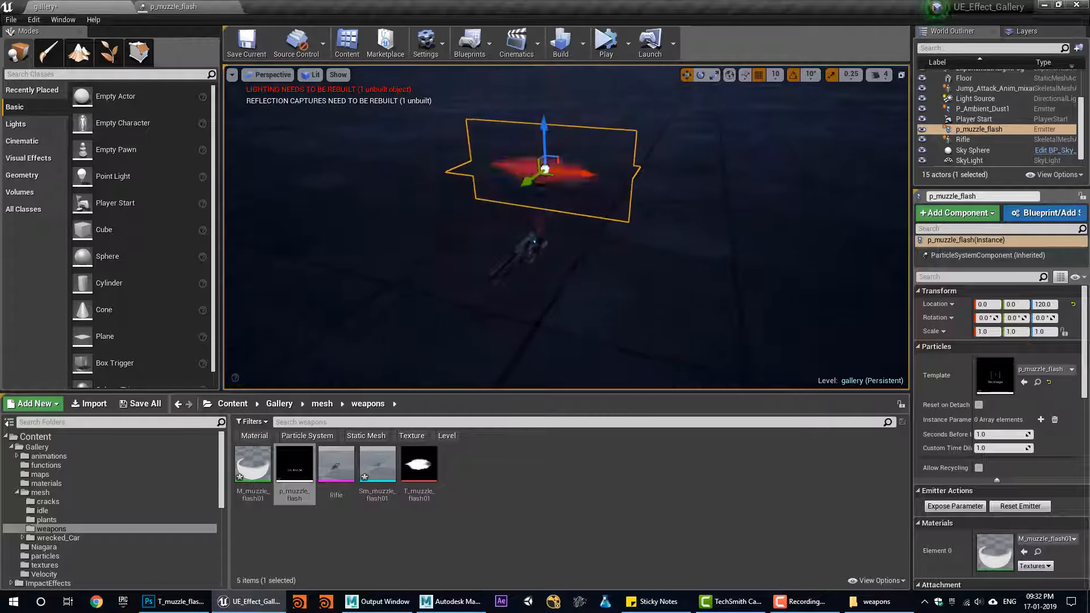
right_click_drag(505, 295, 528, 290, "alt")
Rotate the rifle to 90° about the Z axis so that it lines up with the flash
left_click(493, 279)
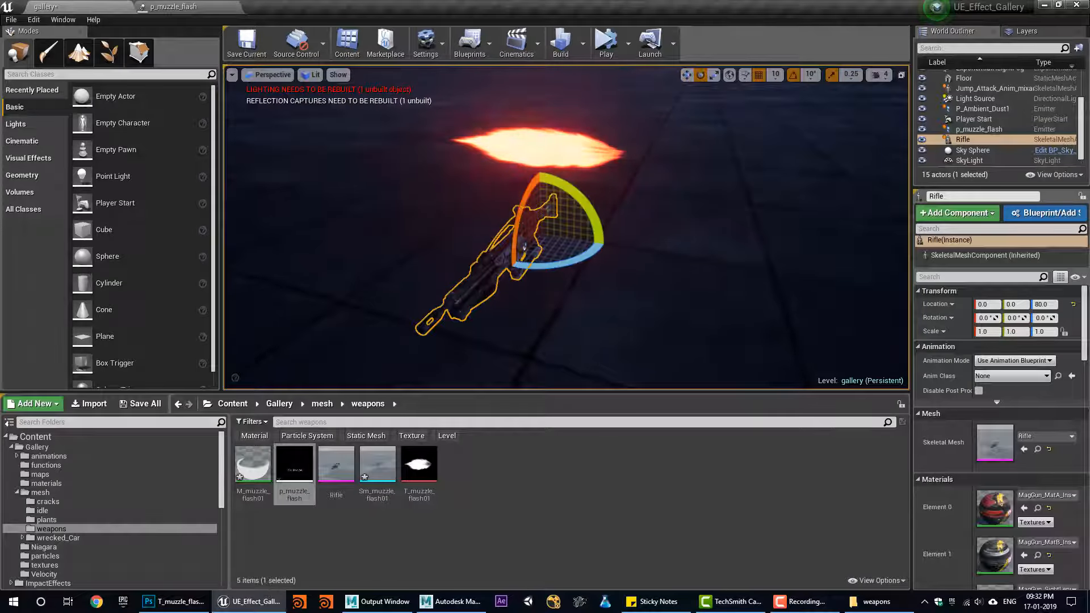
left_click_drag(607, 245, 521, 271)
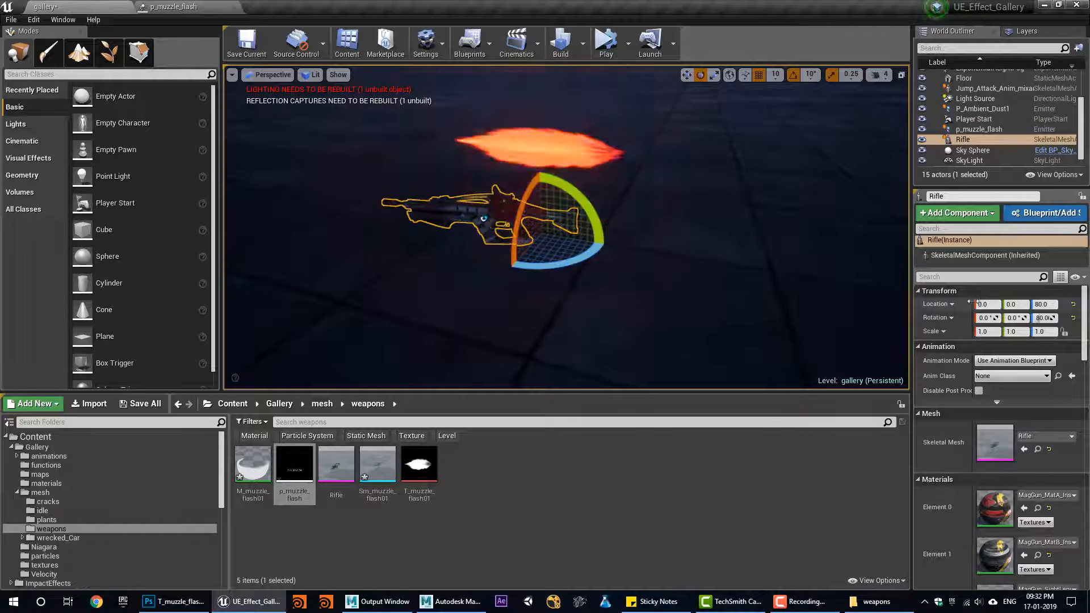
key("Return")
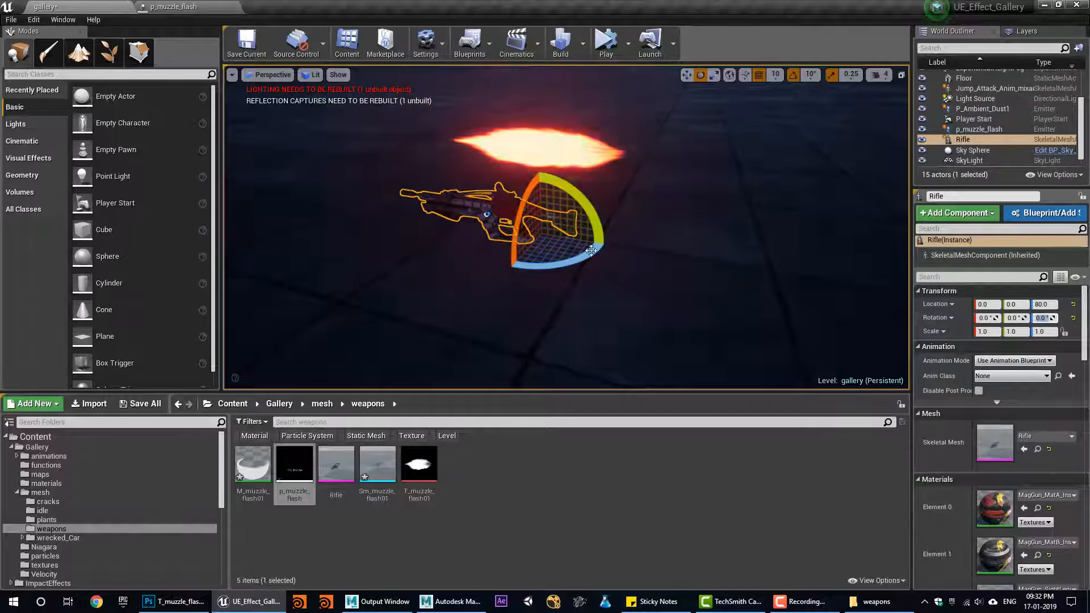
Move the rifle to X 110, Y 0 and about Z 109.5 so that its barrel tip meets the flash
right_click_drag(545, 295, 523, 301, "alt")
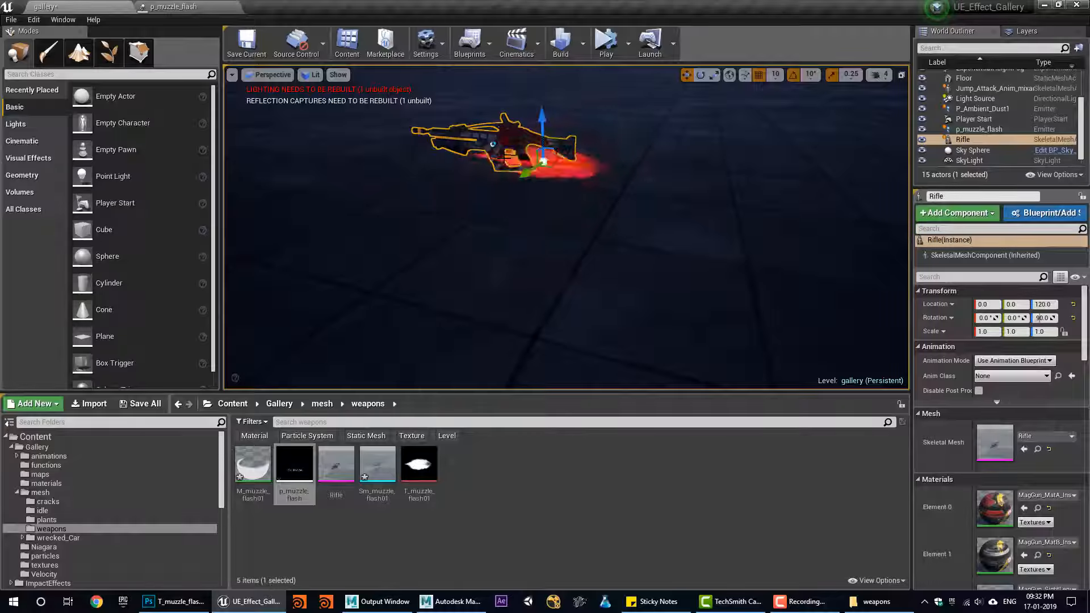
left_click_drag(567, 165, 794, 173)
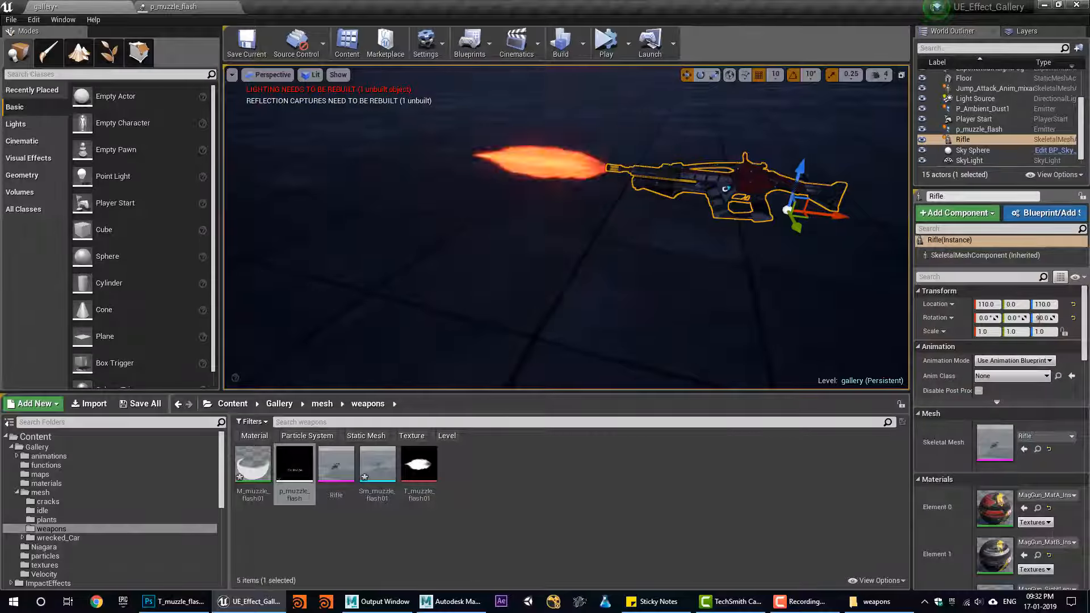
left_click_drag(763, 84, 721, 88, "alt")
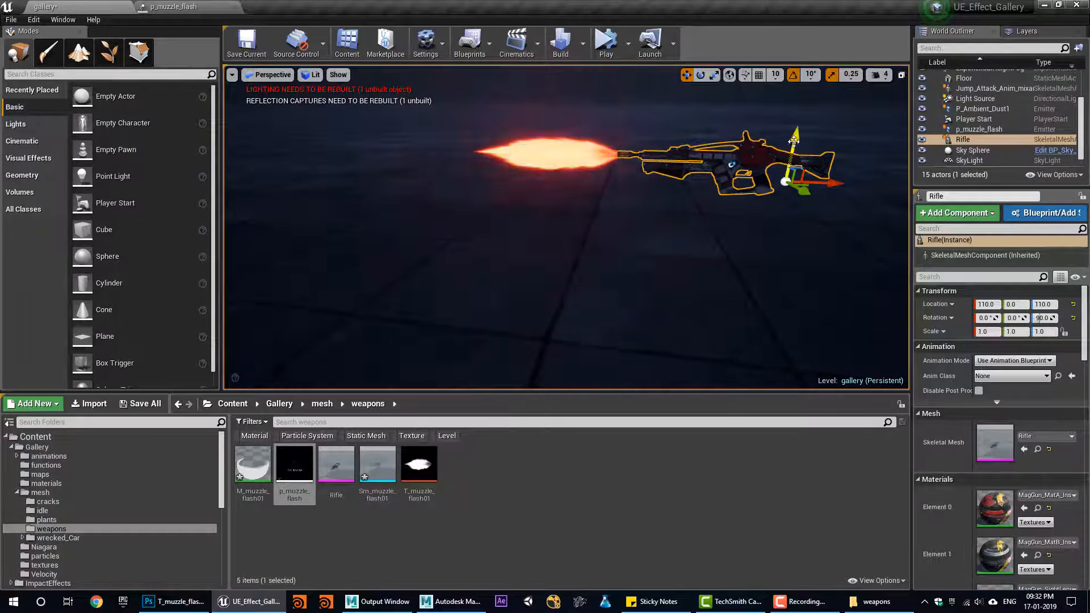
left_click_drag(794, 138, 795, 143)
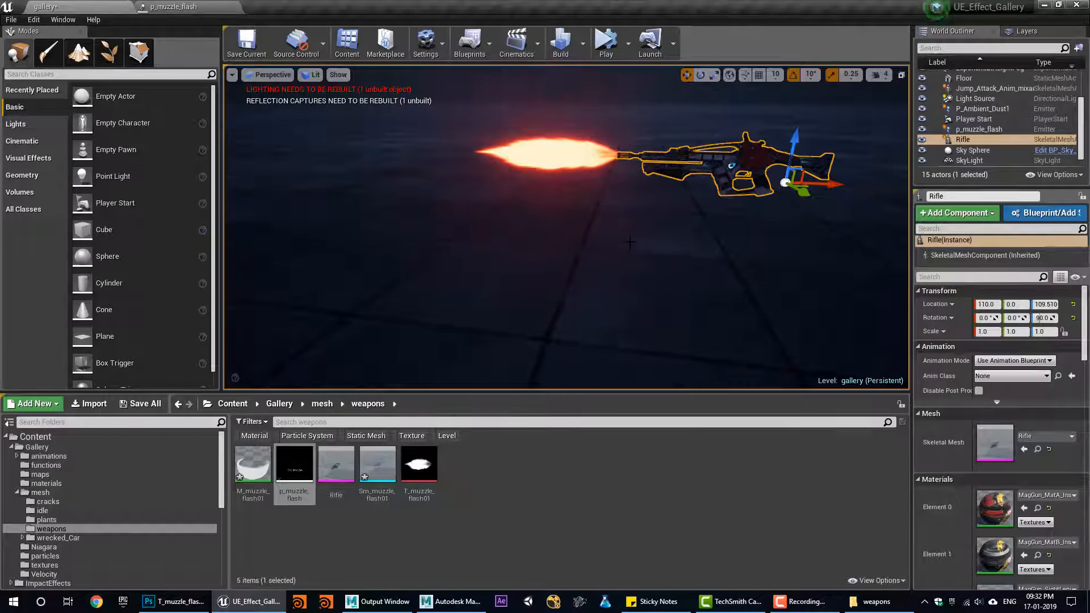
left_click(482, 292)
left_click_drag(481, 292, 409, 293, "alt")
right_click_drag(482, 292, 533, 291, "alt")
right_click(481, 290)
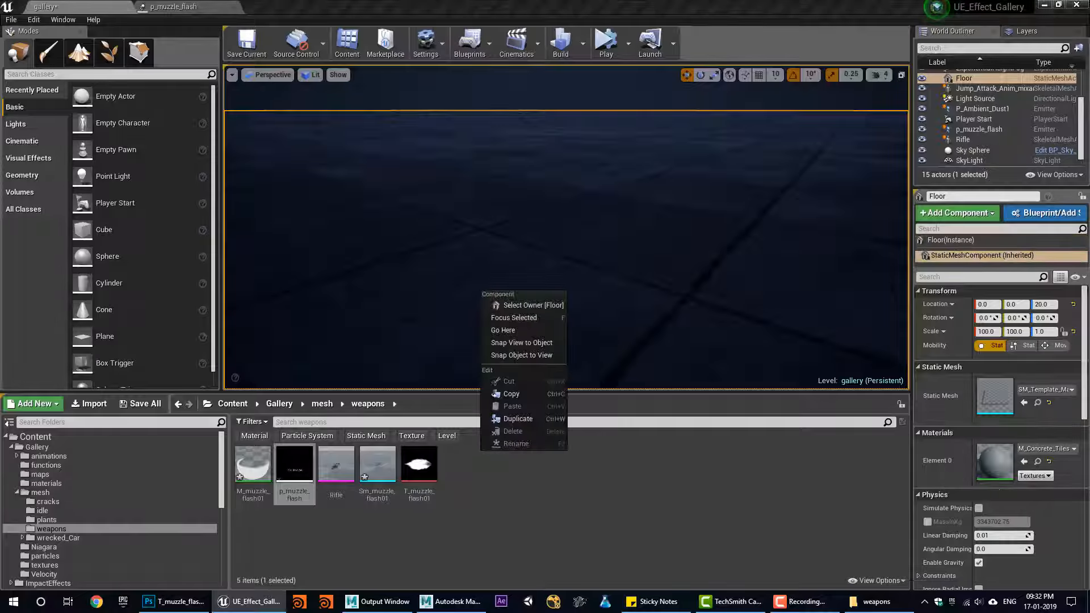
right_click_drag(492, 242, 437, 242, "alt")
left_click_drag(506, 248, 525, 263, "alt")
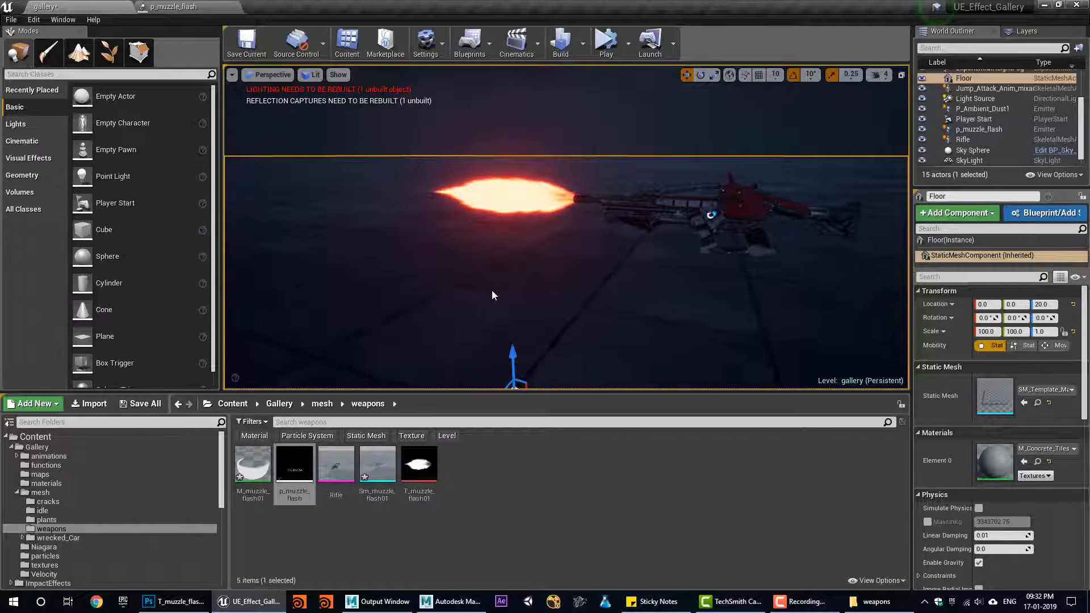
Return to the p_muzzle_flash particle system and add a Size By Life module to the muzzle_flash emitter
left_click(182, 8)
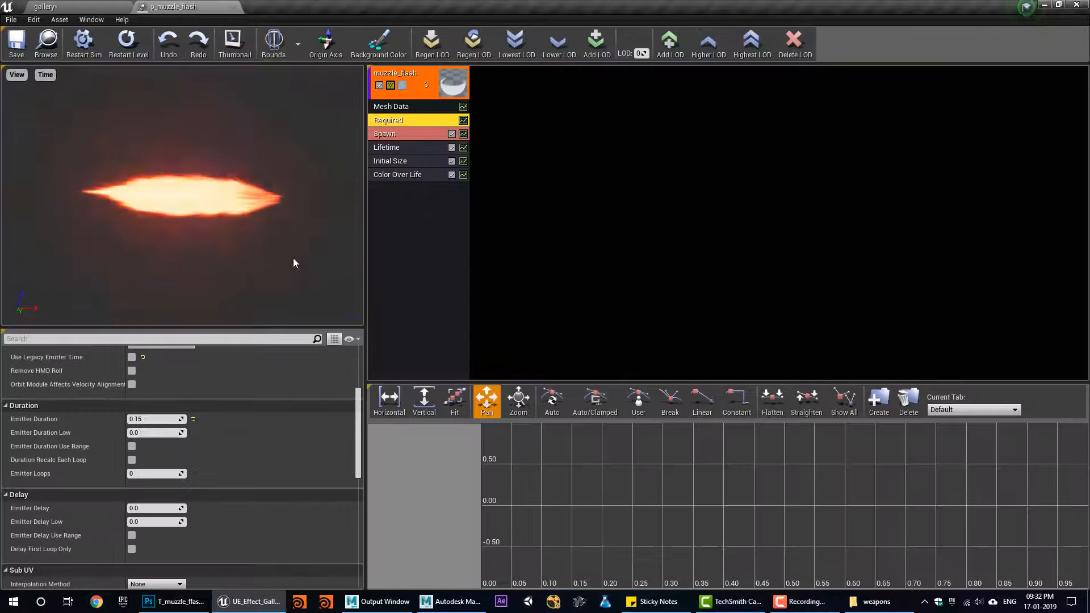
right_click(401, 205)
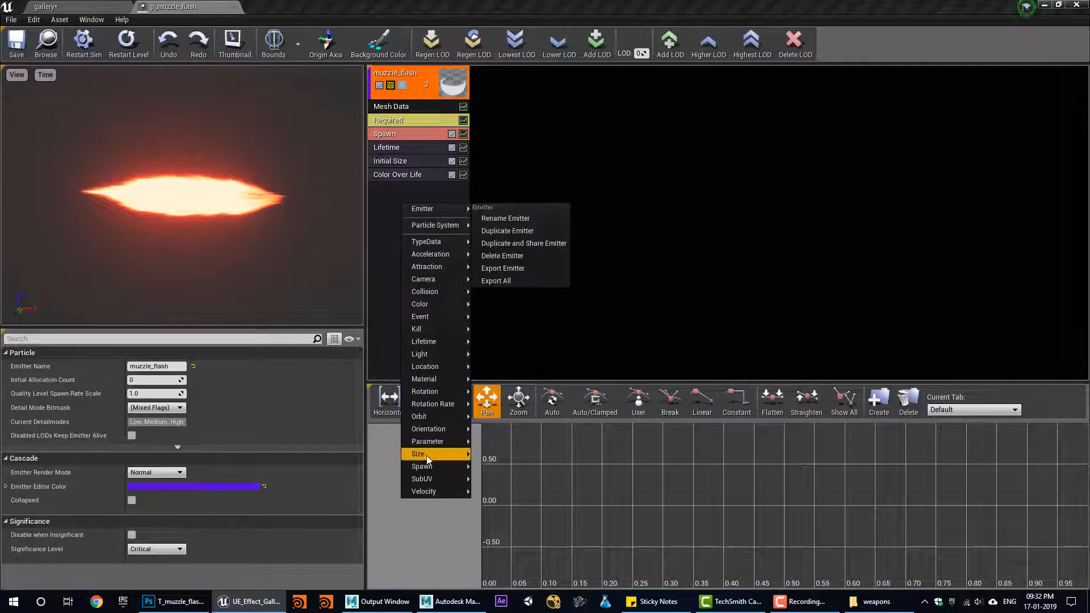
left_click(246, 192)
right_click(400, 201)
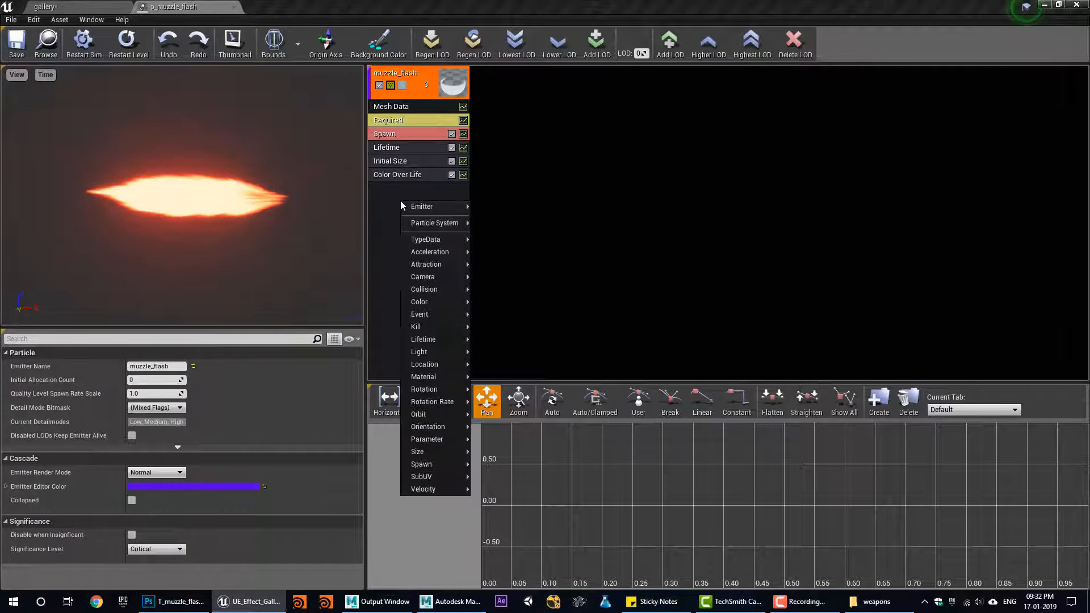
mouse_move(449, 463)
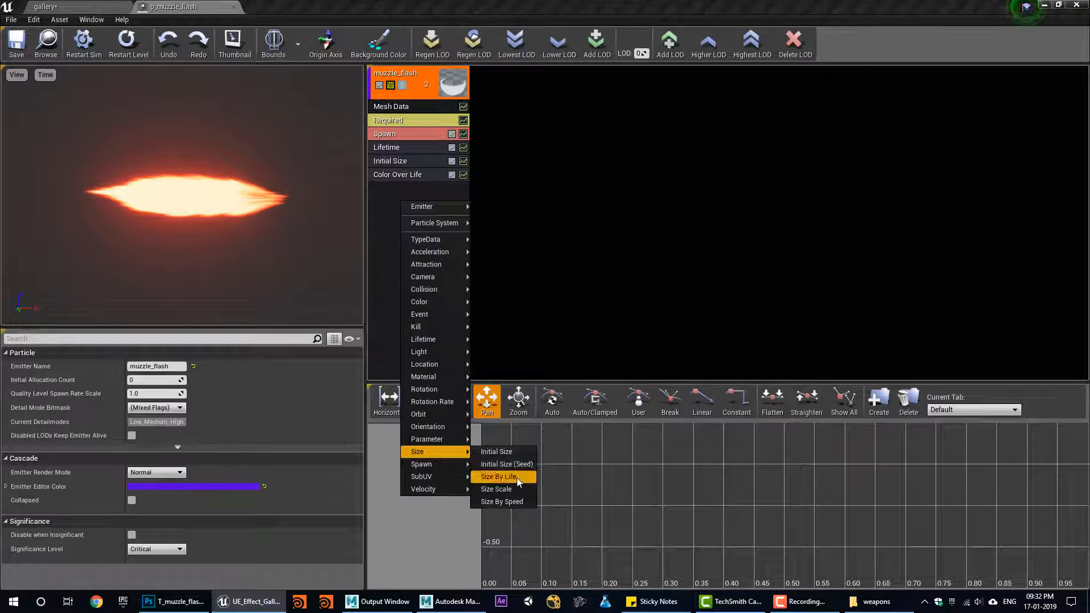
left_click(516, 478)
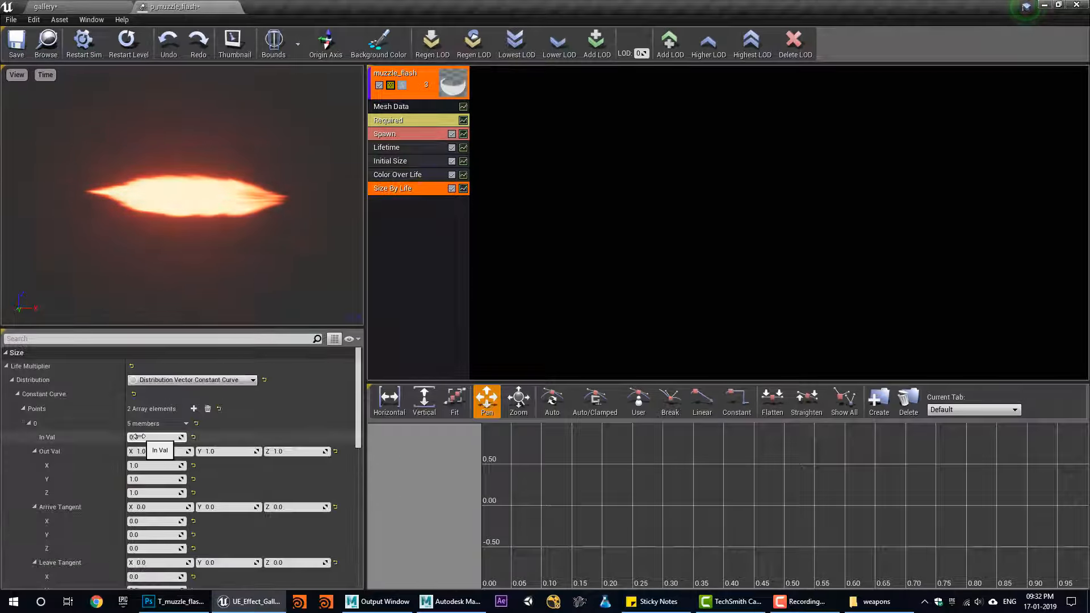
Set the first Size By Life point's output to 0 on X, Y and Z
scroll(170, 442, "down", 4)
scroll(165, 454, "up", 3)
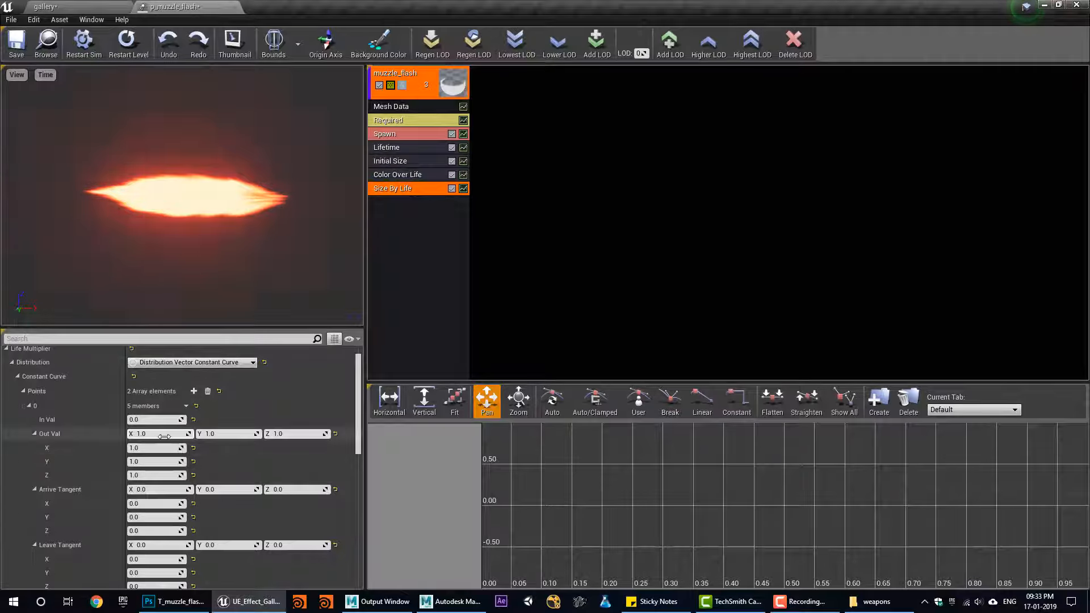
left_click(165, 433)
type("0")
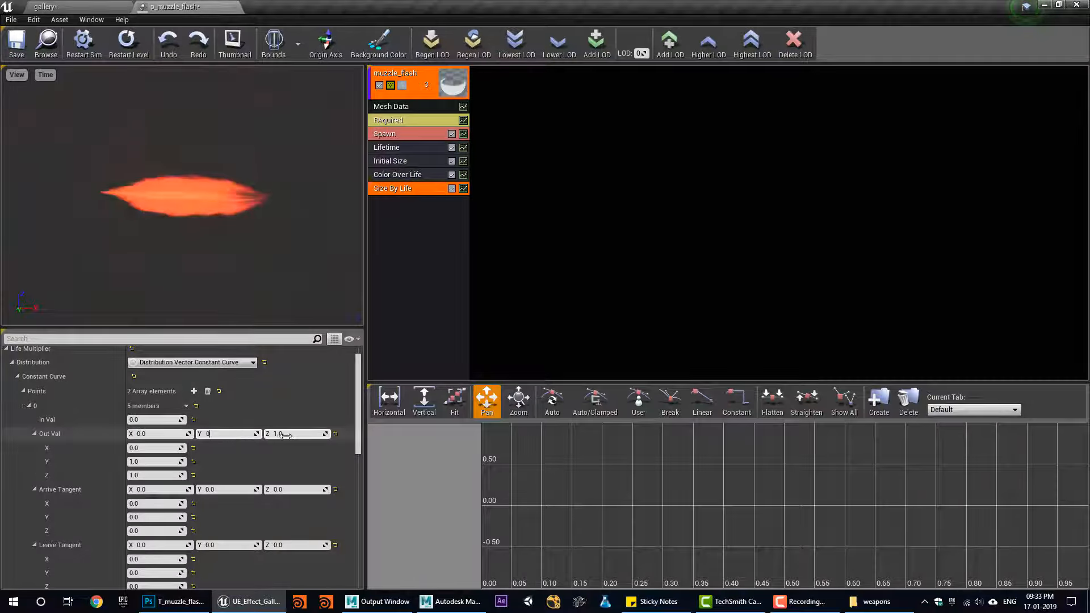
key("Return")
scroll(278, 465, "down", 4)
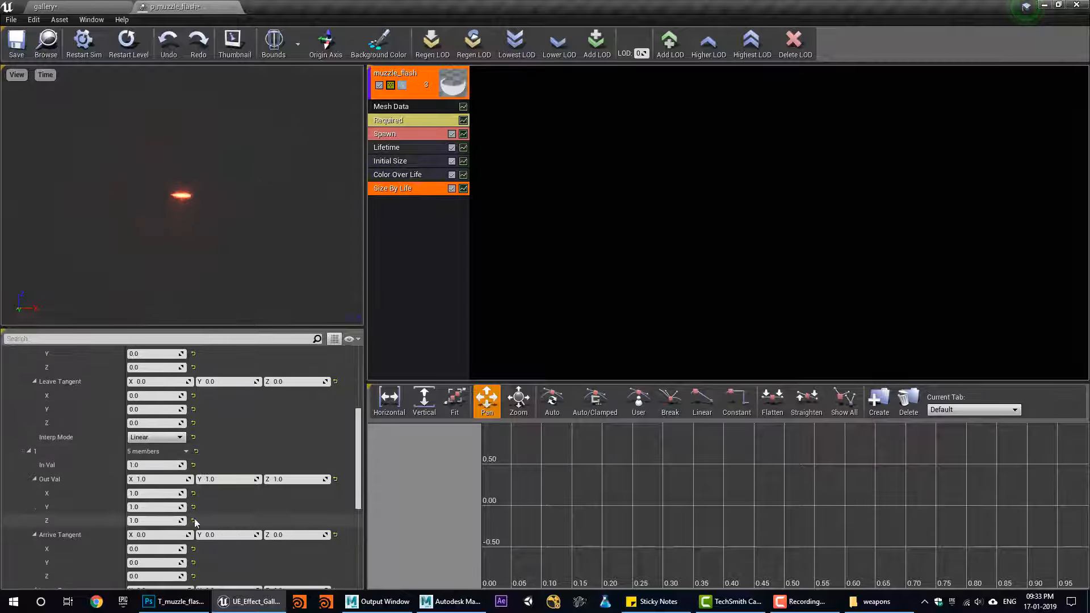
scroll(239, 511, "up", 5)
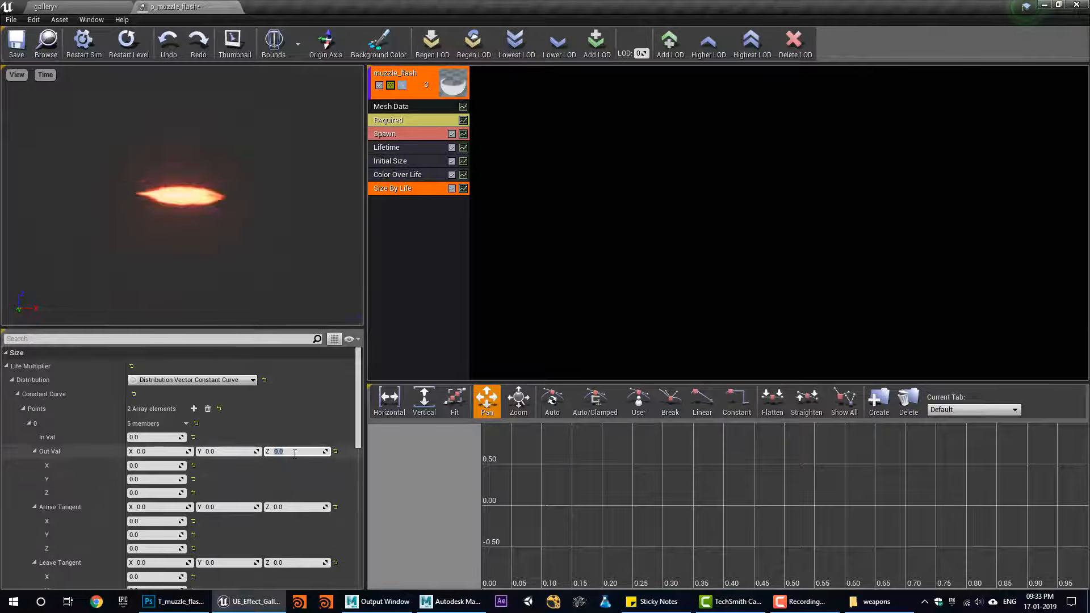
scroll(192, 528, "down", 6)
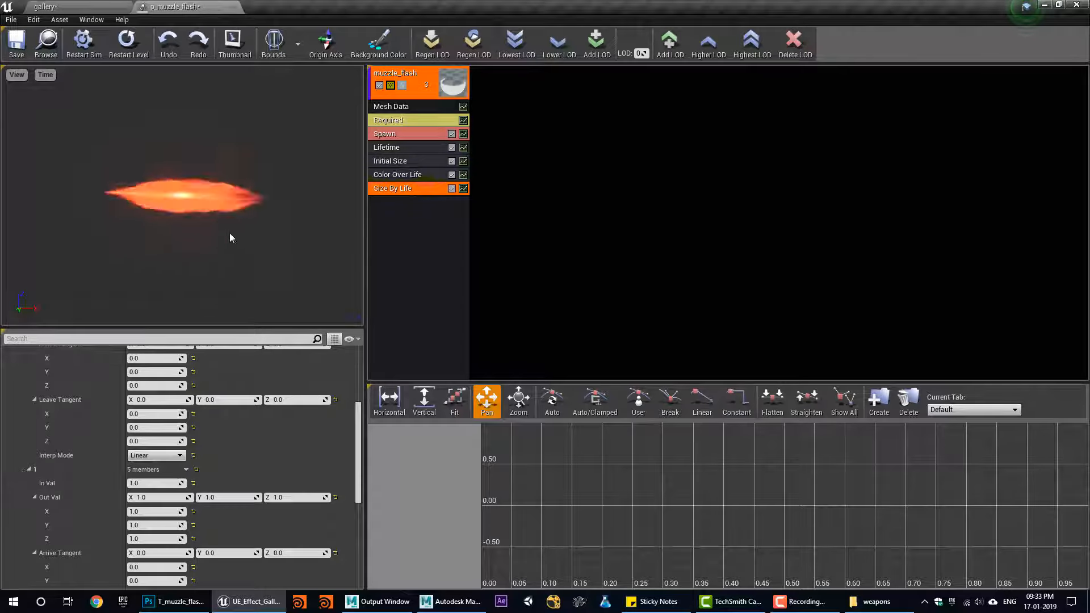
Switch to Maya and close the UV Editor to get back to the SM_muzzle_flash01 crossed-plane mesh
key("alt+Tab")
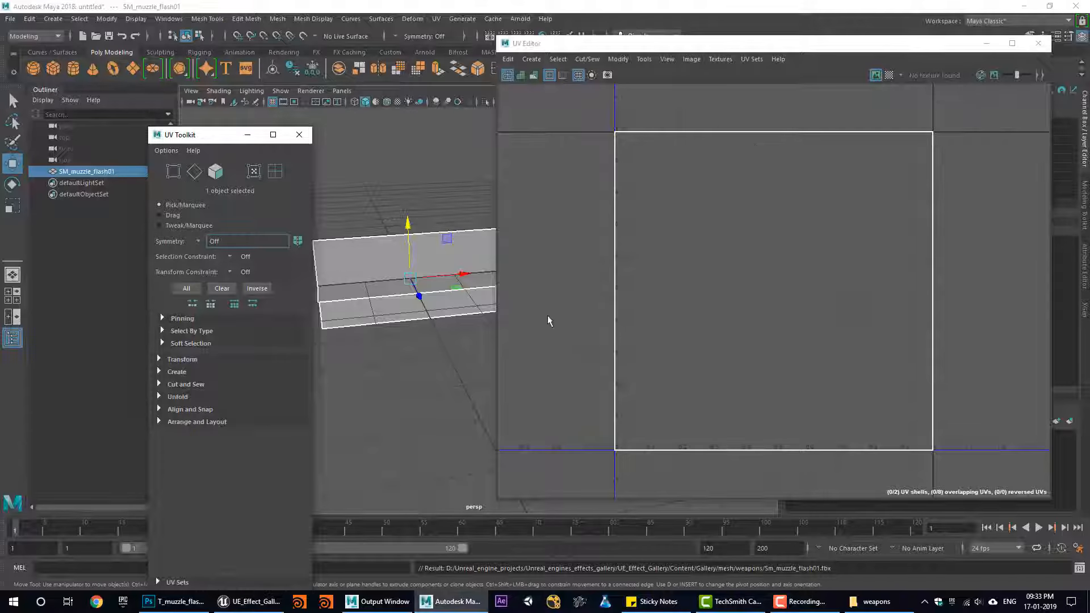
left_click(1037, 44)
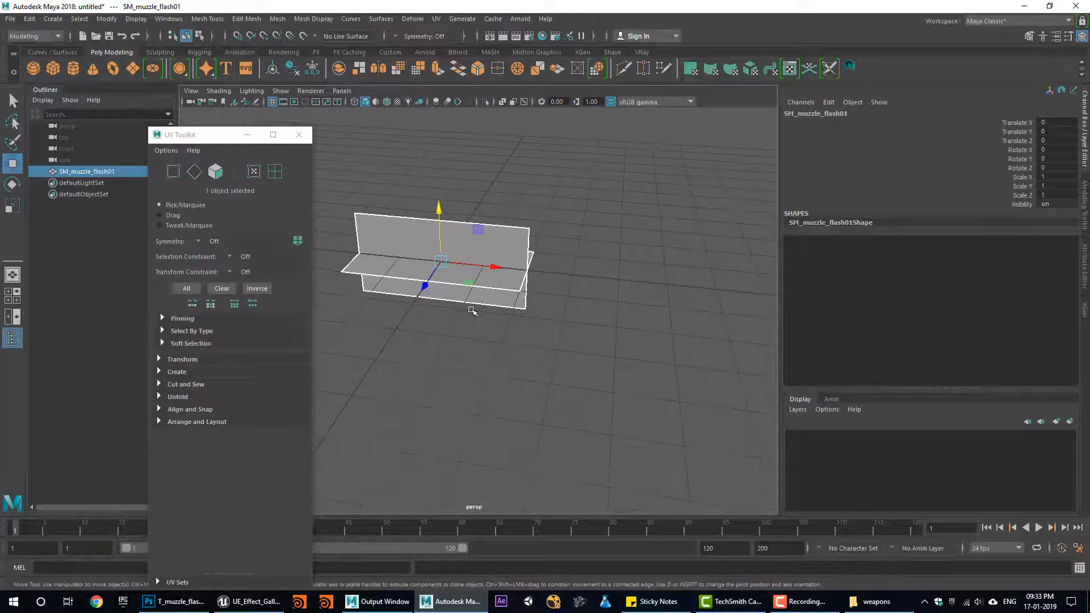
left_click_drag(449, 295, 459, 322, "alt")
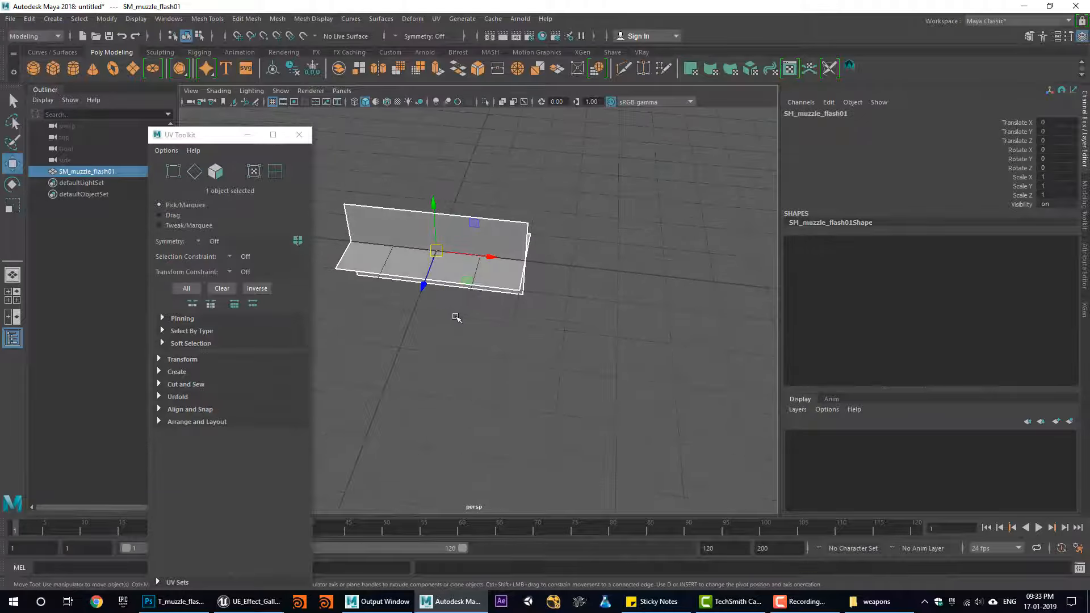
middle_click_drag(456, 316, 536, 359, "alt")
right_click_drag(520, 355, 627, 365, "alt")
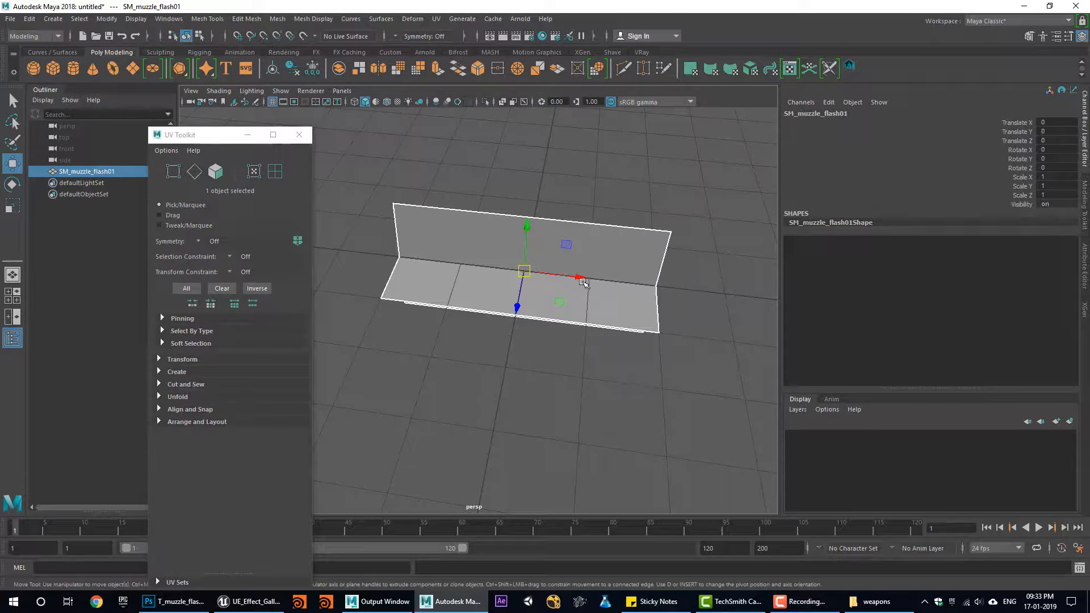
In the front view, snap the SM_muzzle_flash01 mesh's pivot to the middle of its +X end edge
left_click_drag(618, 336, 595, 302, "alt")
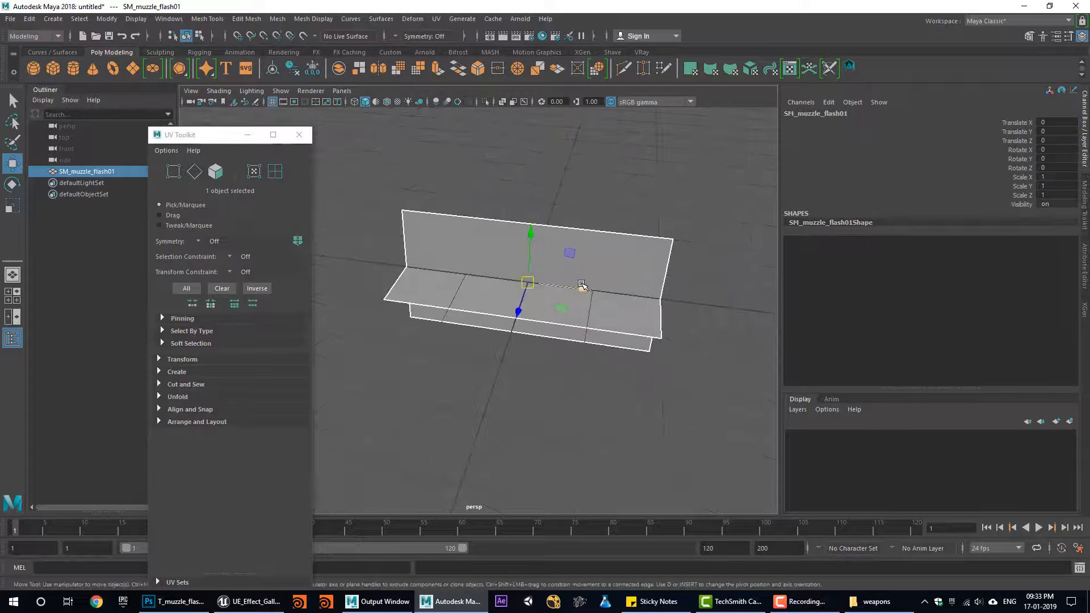
key("space")
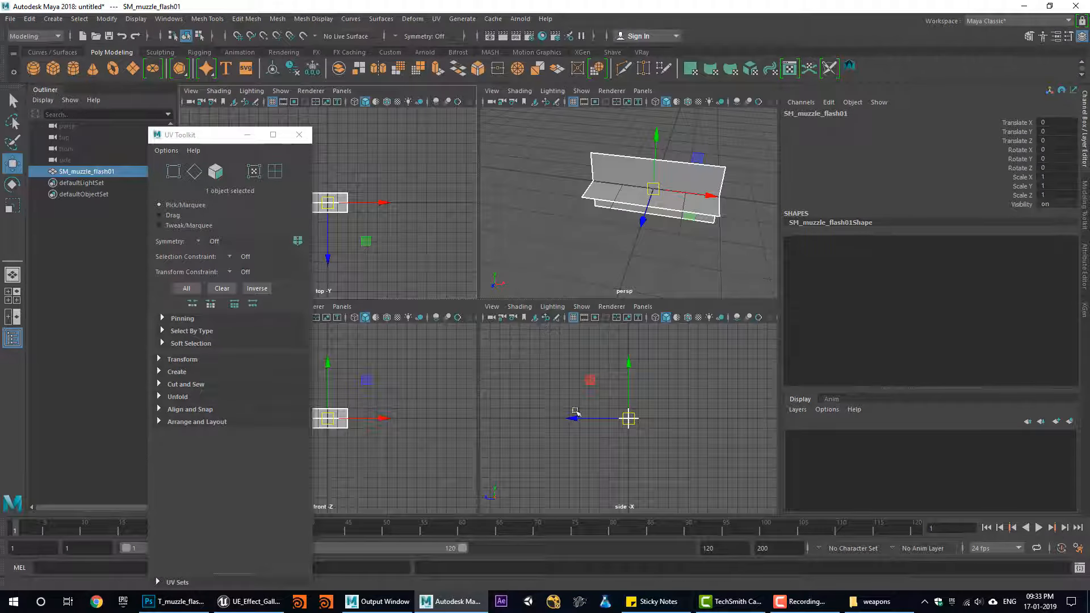
key("space")
key("space")
key("space")
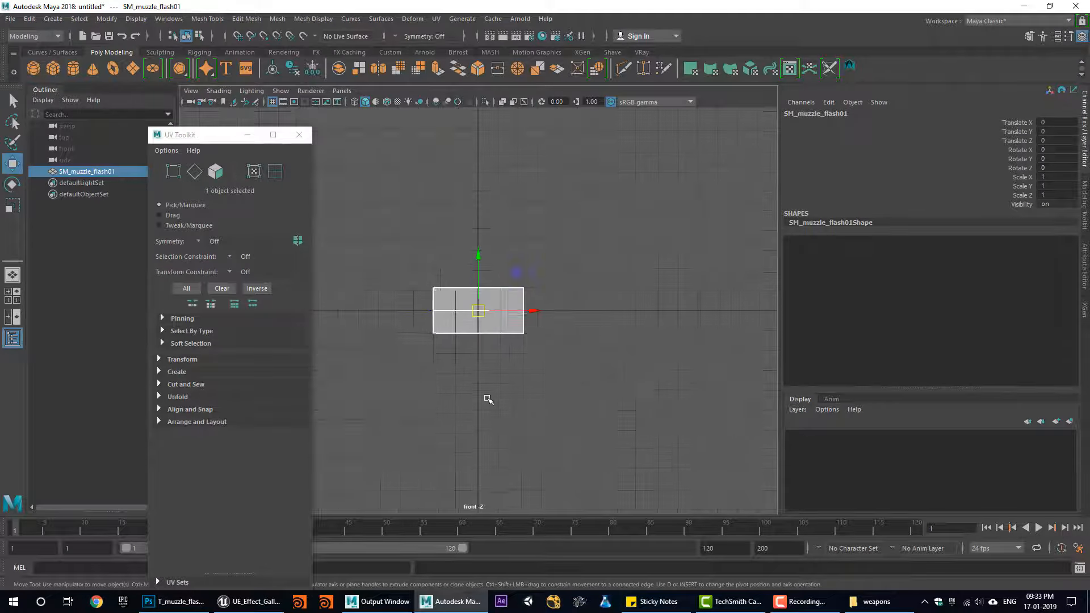
scroll(495, 365, "up", 4)
key("d")
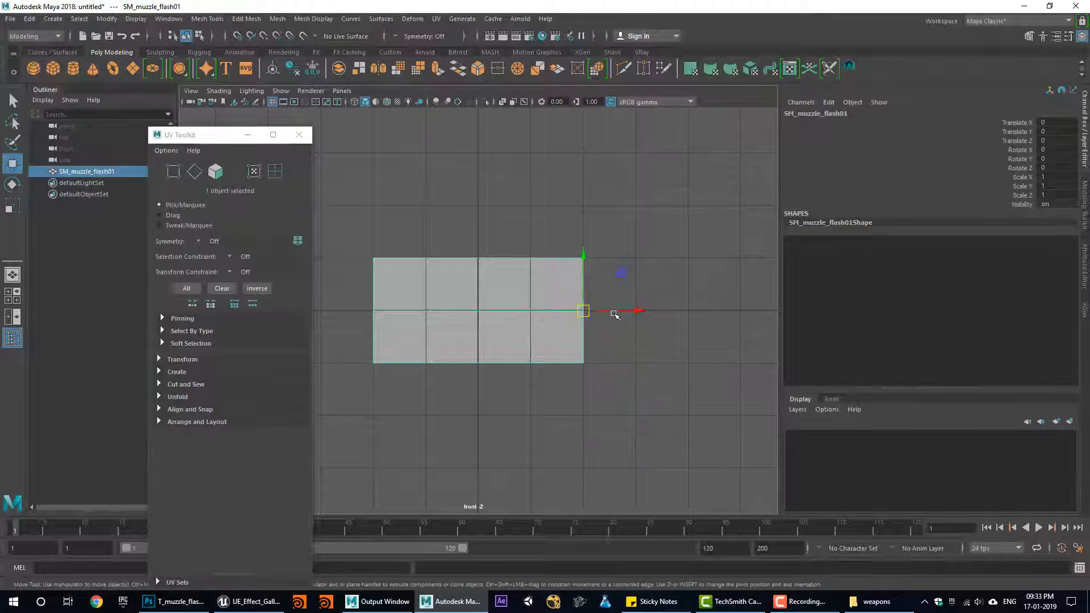
left_click_drag(648, 314, 670, 314)
key("ctrl+z")
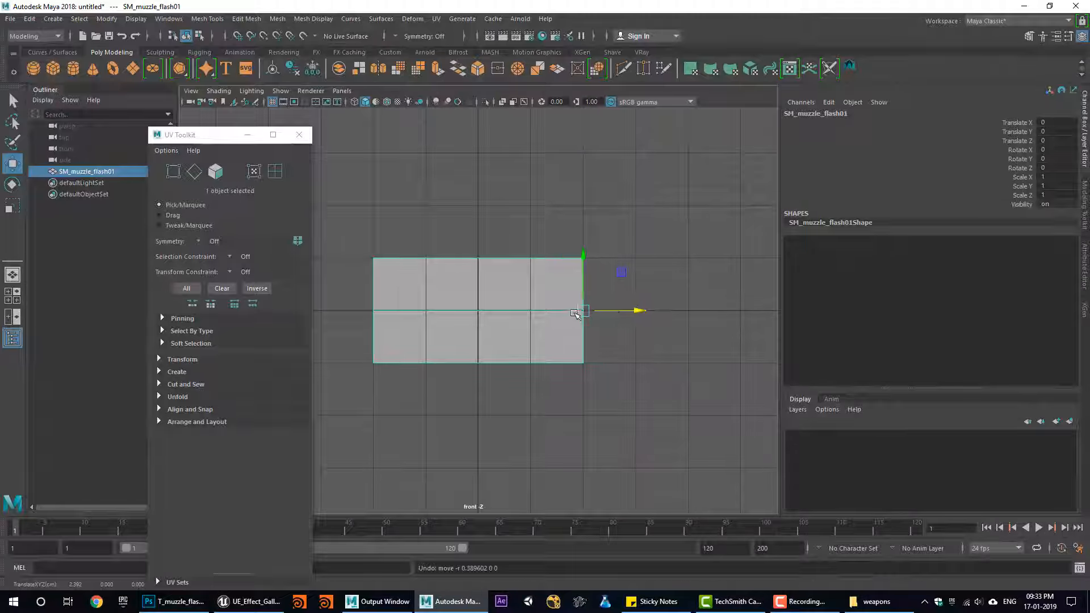
key("d")
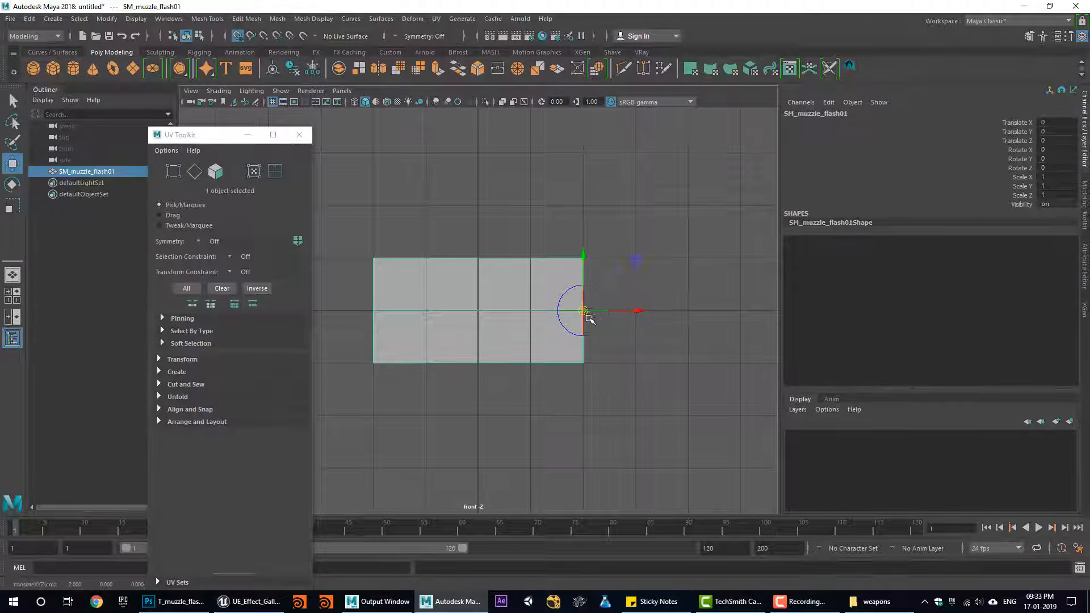
key("d")
Snap the mesh by its pivot to the world origin, moving it -2 along X, and freeze its transformations
key("space")
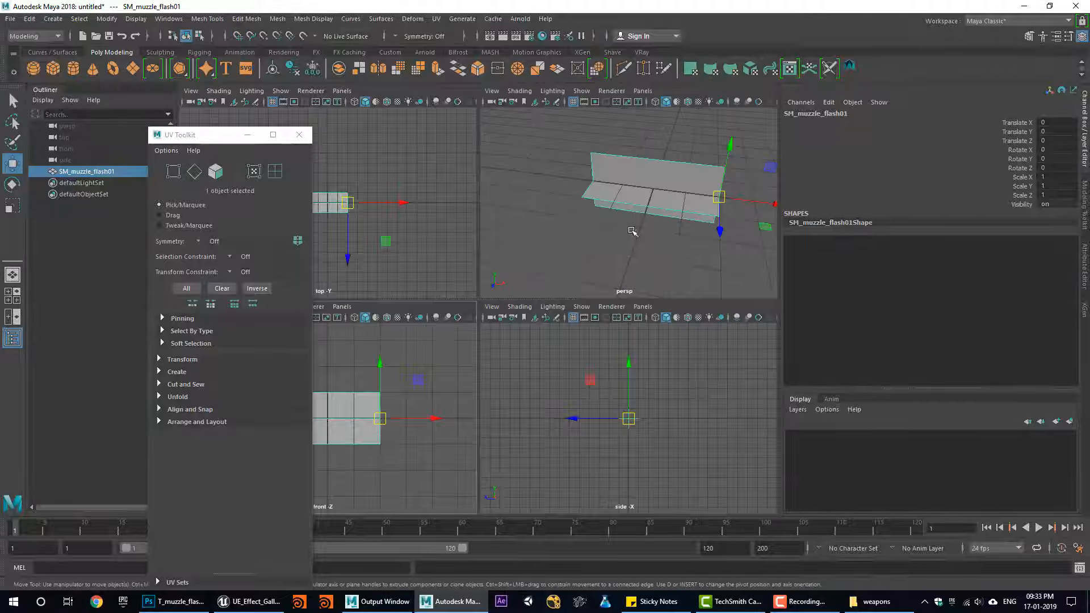
key("space")
left_click_drag(628, 270, 555, 316, "alt")
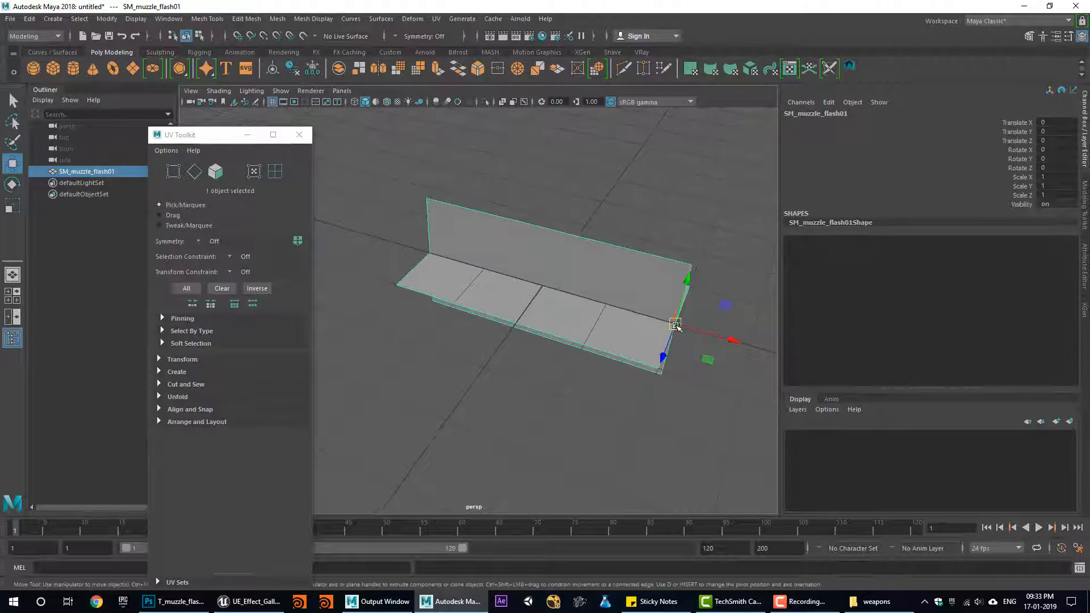
left_click_drag(675, 325, 552, 291)
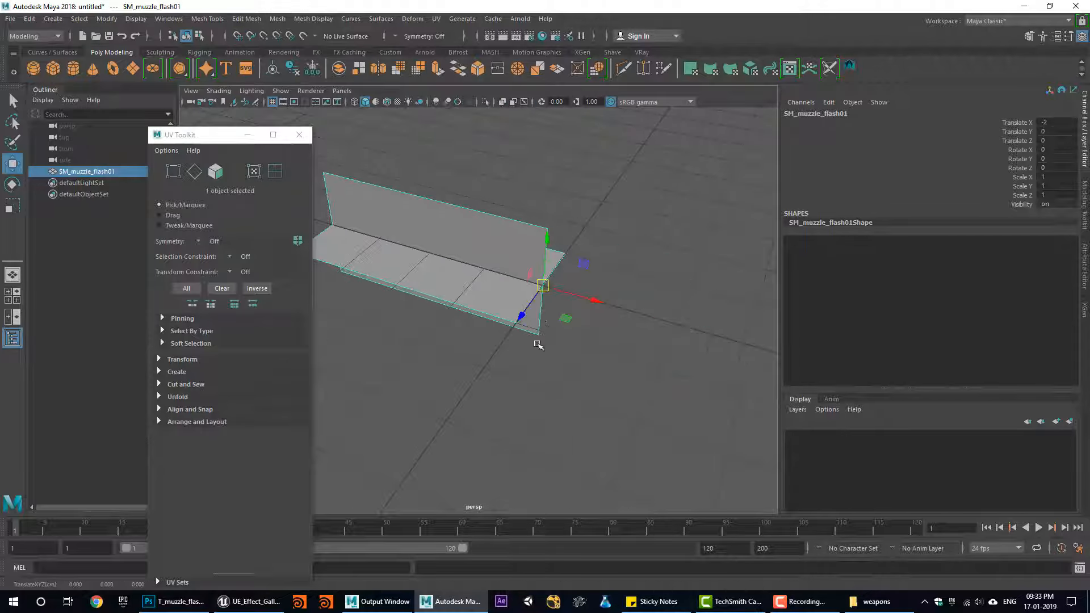
mouse_move(537, 343)
left_mouse_down("alt")
mouse_move(476, 340)
mouse_move(519, 337)
left_mouse_up("alt")
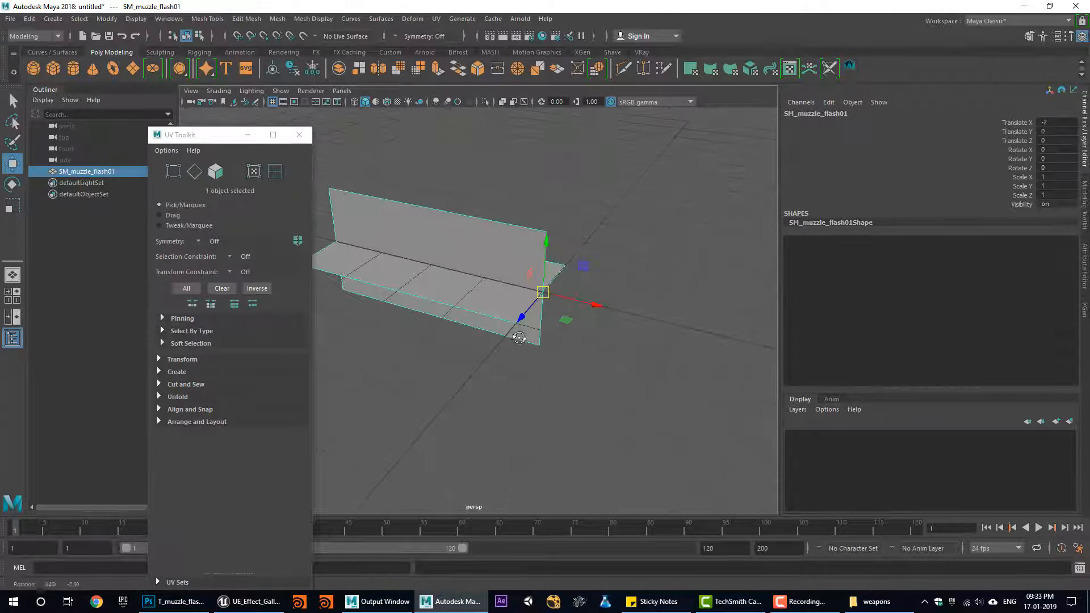
left_click(113, 20)
left_click(142, 73)
Export the selected mesh as FBX over the existing Sm_muzzle_flash01.fbx in the weapons folder
left_click(9, 19)
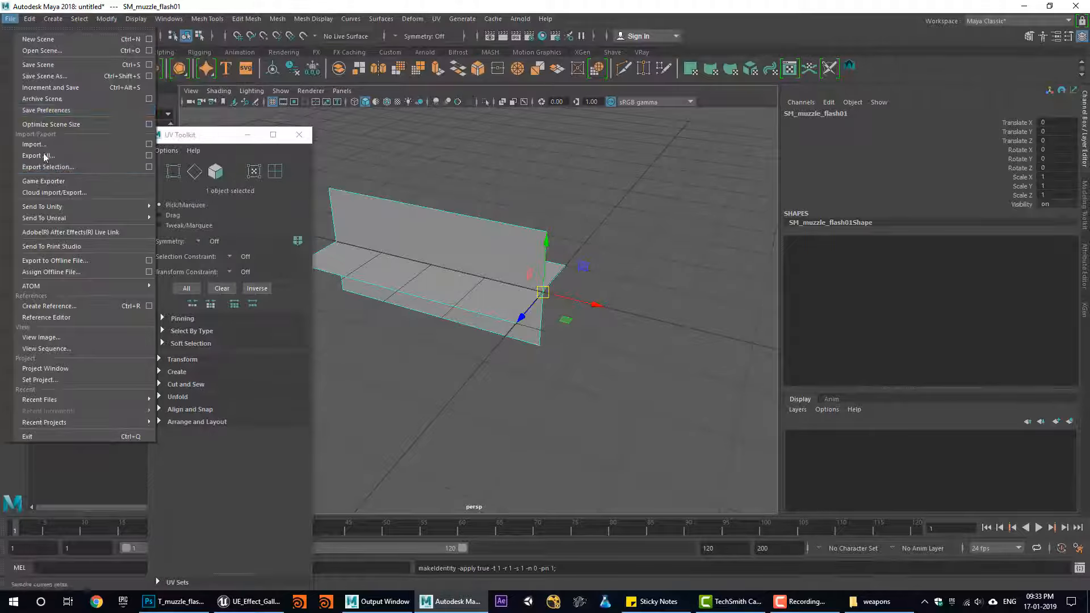
left_click(53, 172)
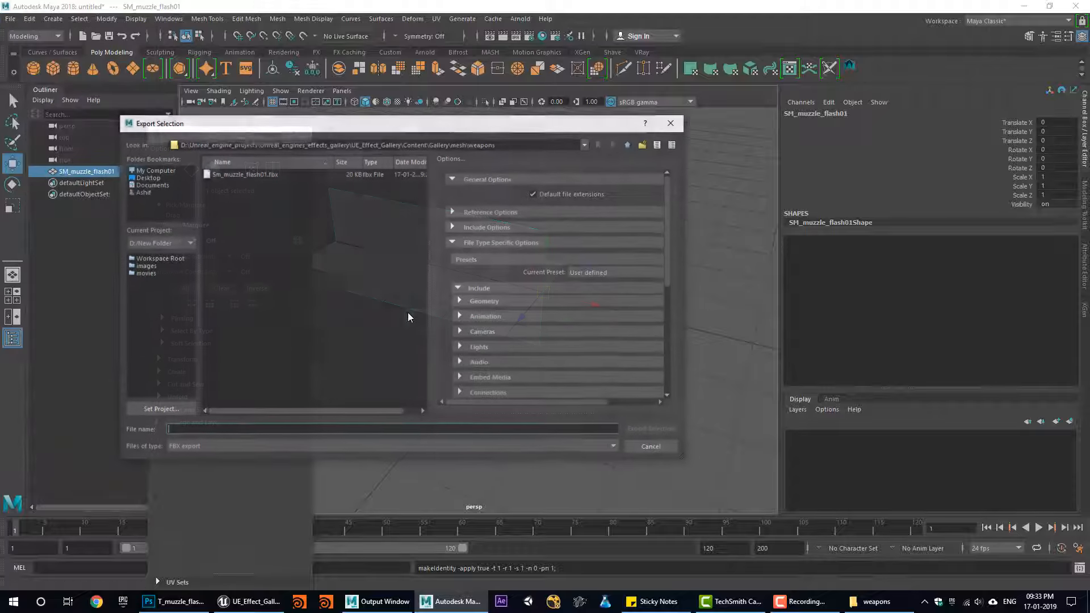
double_click(241, 176)
left_click(364, 308)
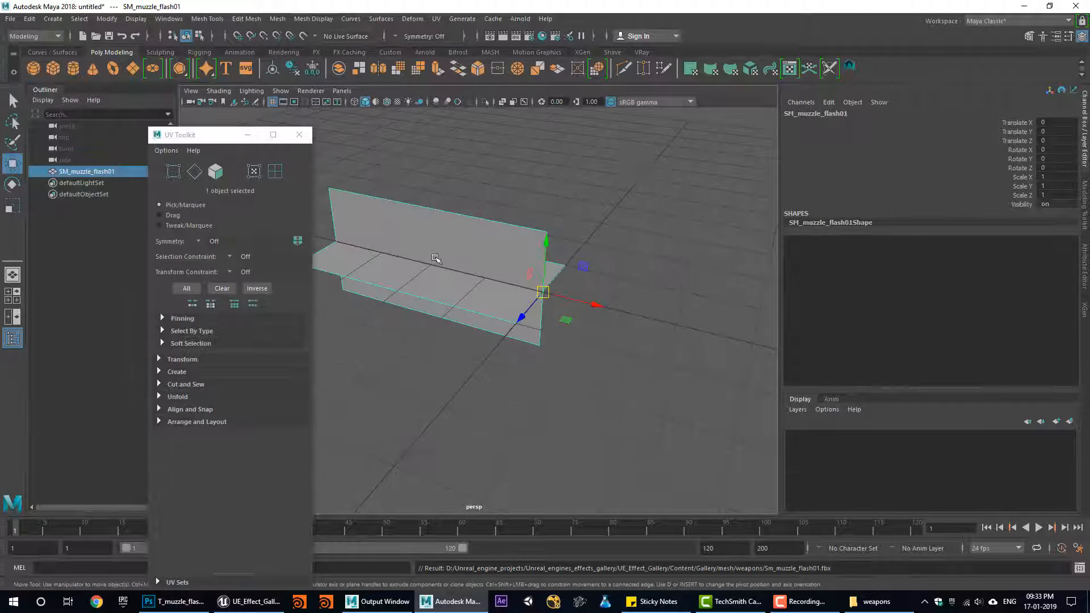
Switch to Unreal Engine, reimport the Sm_muzzle_flash01 static mesh and return to the gallery level
left_click(1024, 6)
left_click(46, 6)
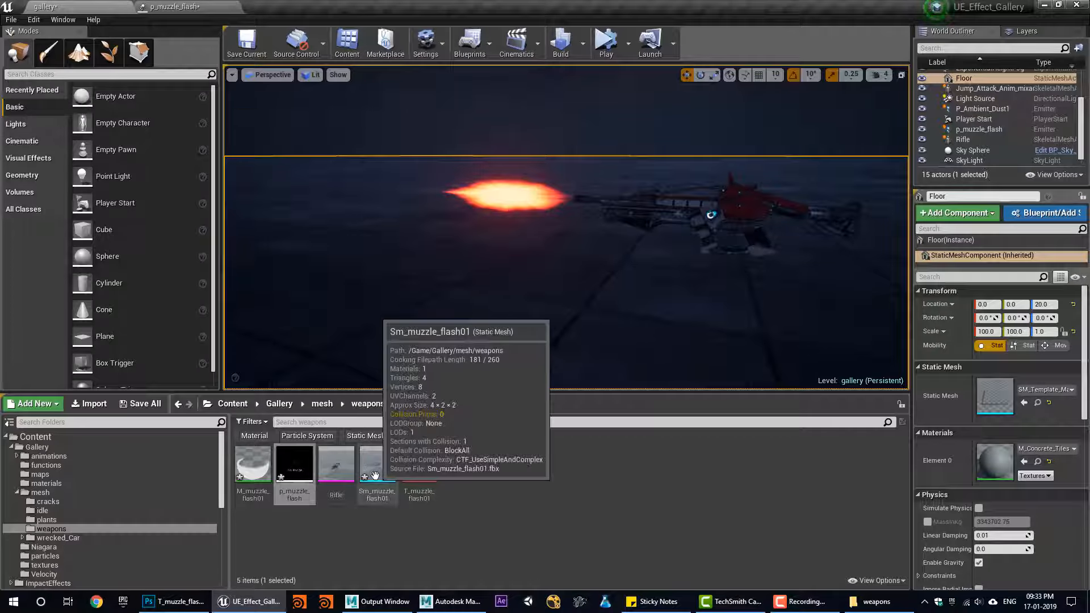
right_click(374, 475)
left_click(408, 211)
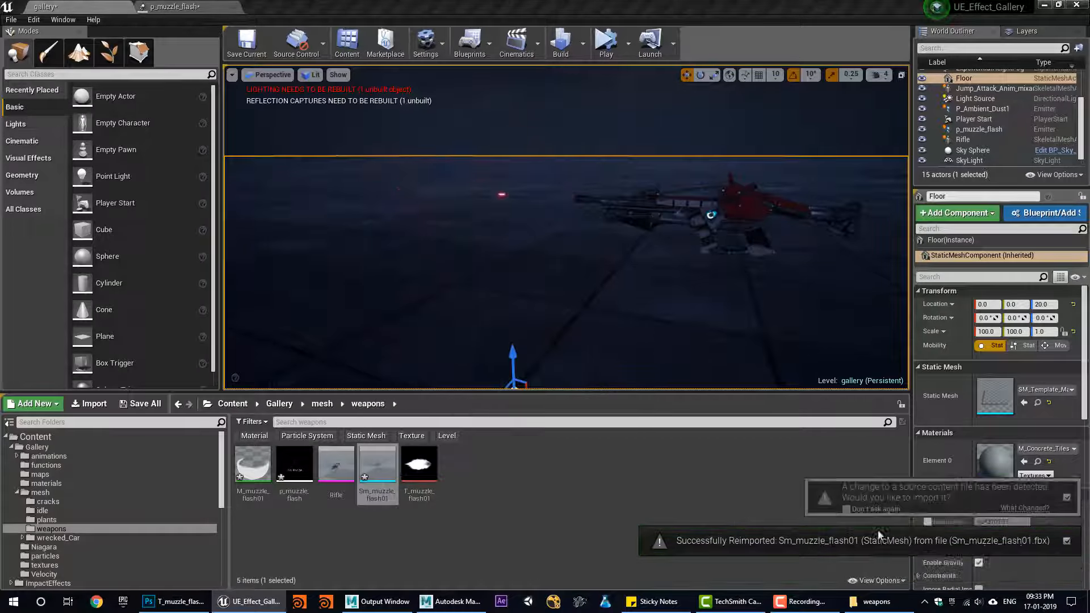
left_click(173, 6)
left_click(101, 6)
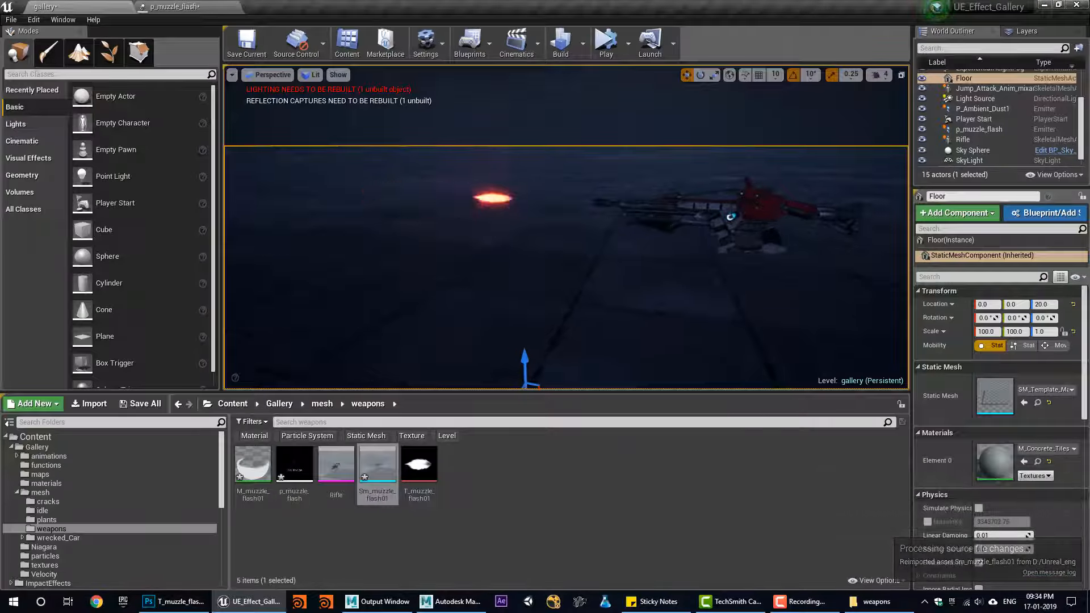
Move the rifle along X to about 70.3 so that its barrel tip meets the flash
right_click_drag(517, 227, 513, 239)
left_click(758, 211)
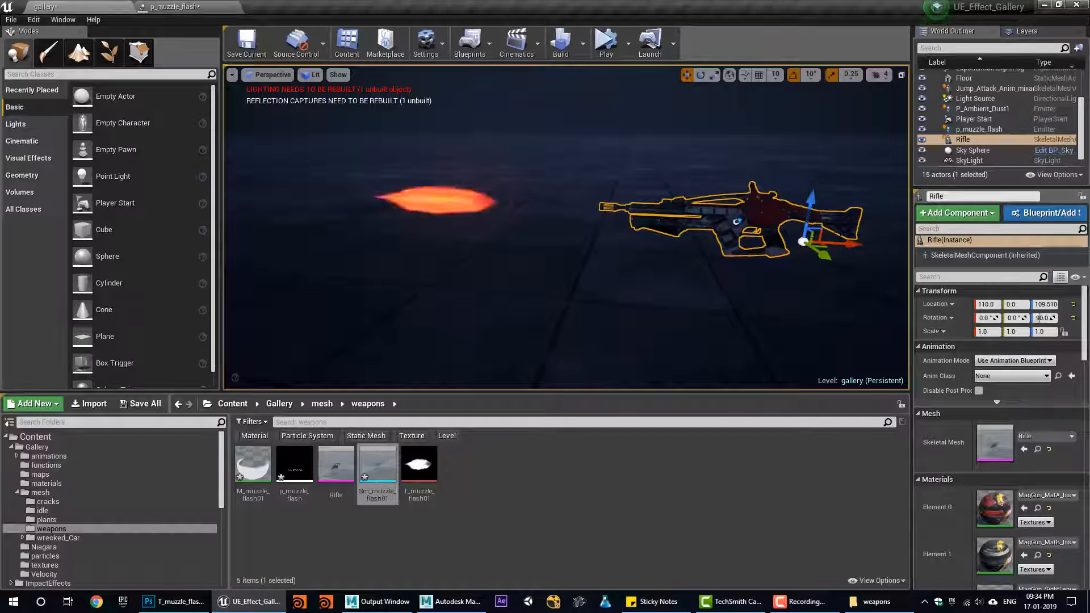
left_click_drag(846, 245, 731, 243)
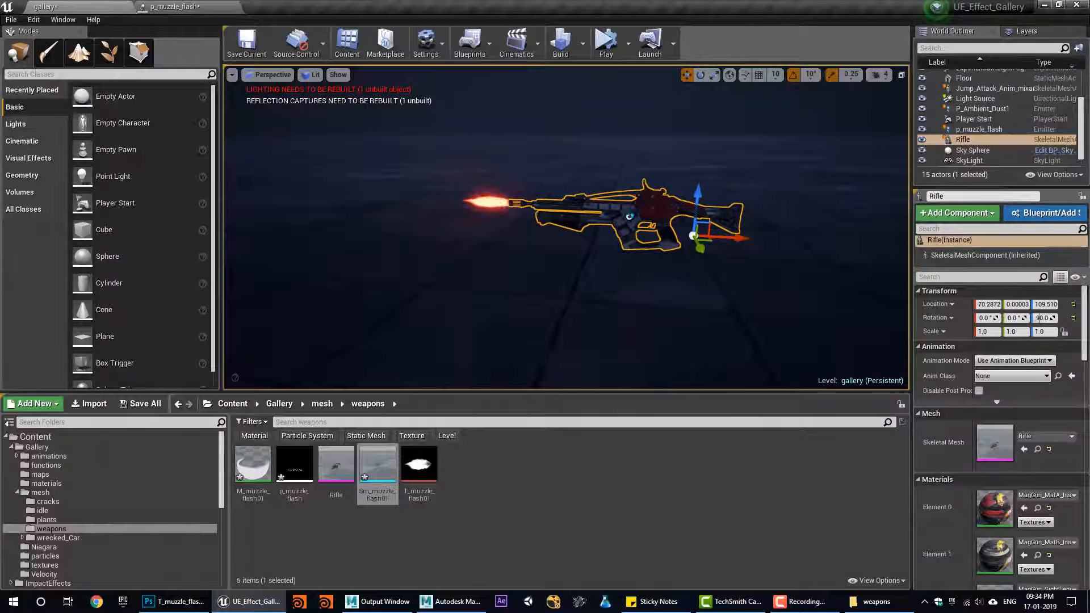
left_click(345, 292)
right_click_drag(345, 291, 386, 291, "alt")
left_click_drag(346, 291, 358, 279, "alt")
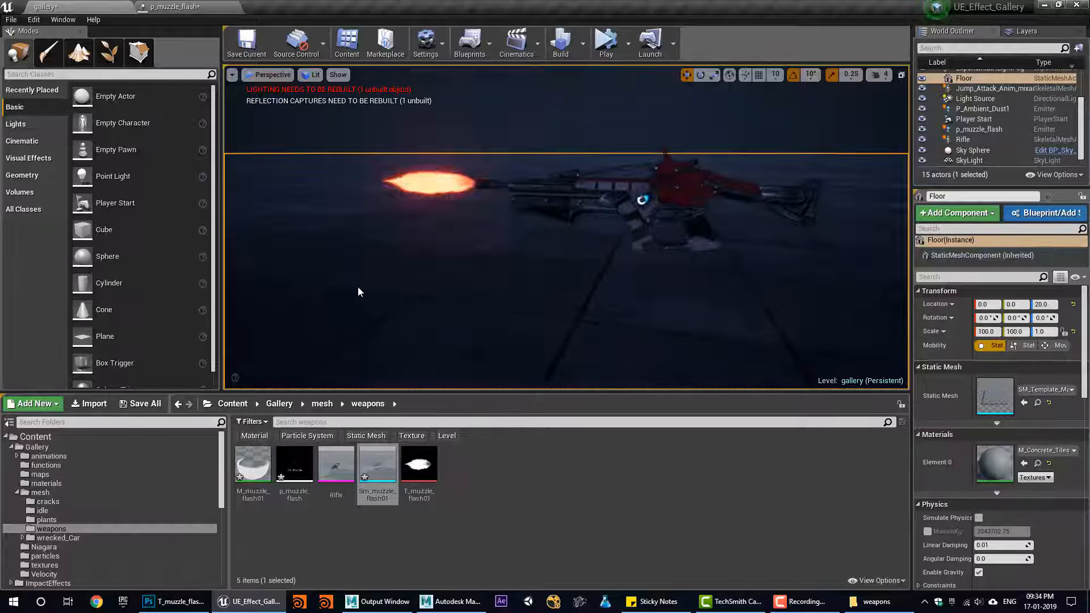
middle_click_drag(359, 291, 454, 321, "alt")
scroll(445, 301, "down", 3)
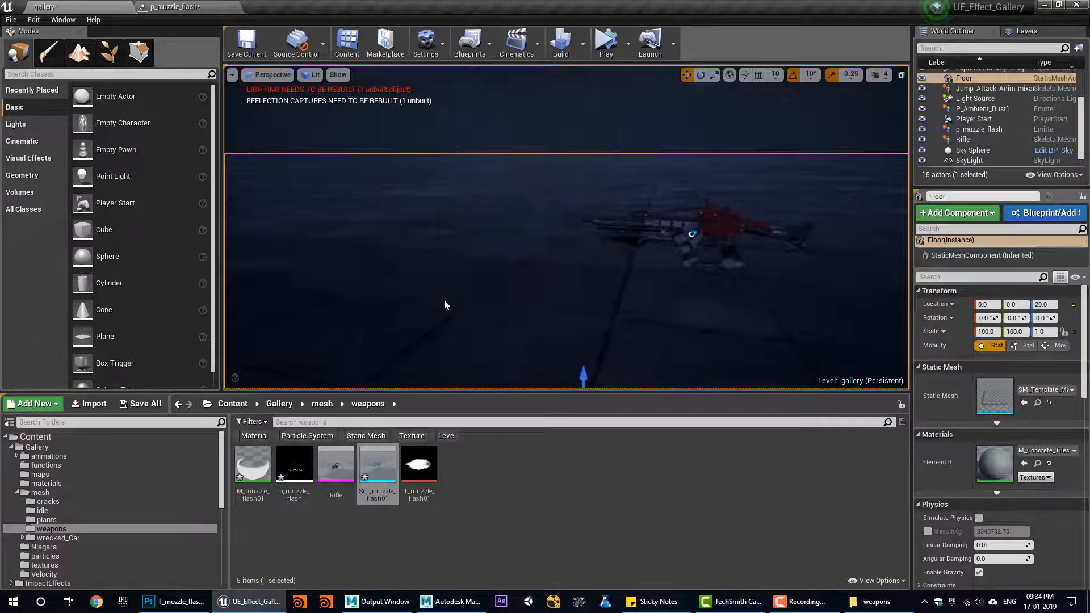
Set the muzzle_flash emitter's Lifetime to a minimum of 0.05 and a maximum of 0.1
left_click(176, 7)
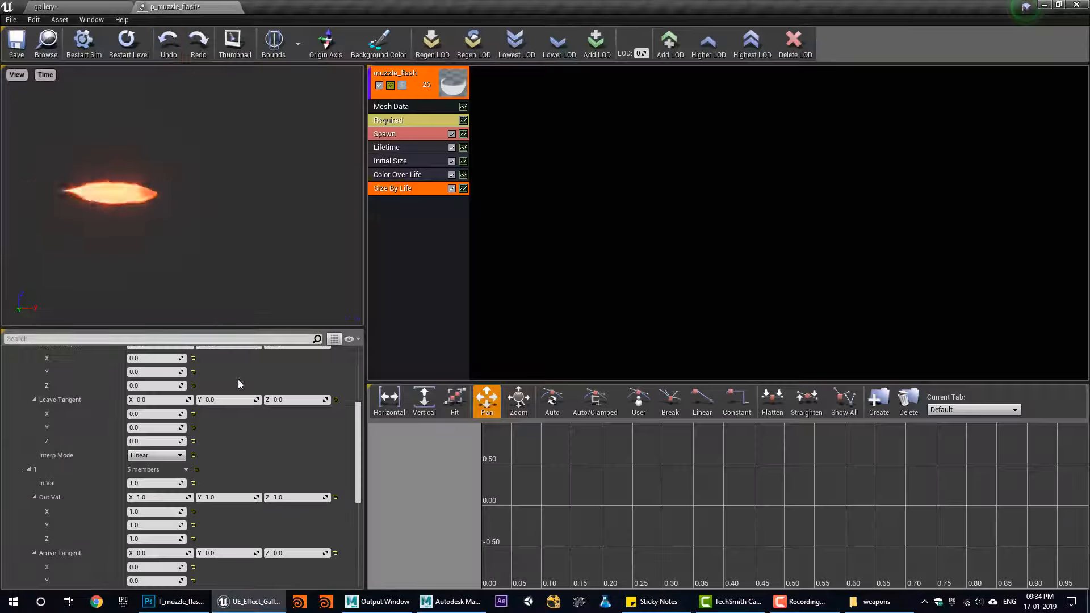
scroll(248, 457, "down", 2)
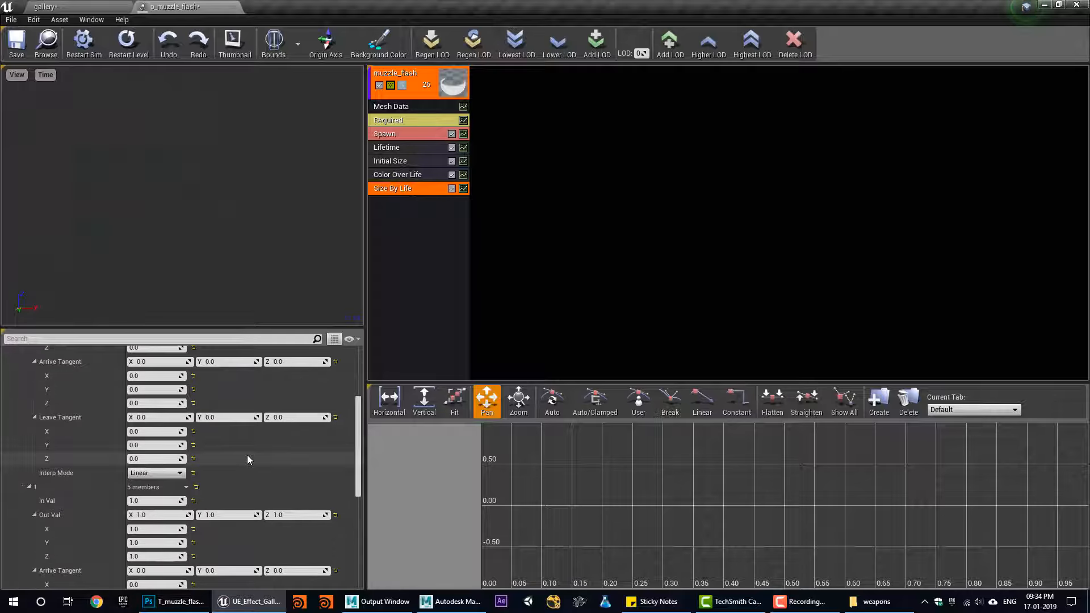
scroll(248, 457, "up", 4)
scroll(247, 457, "down", 5)
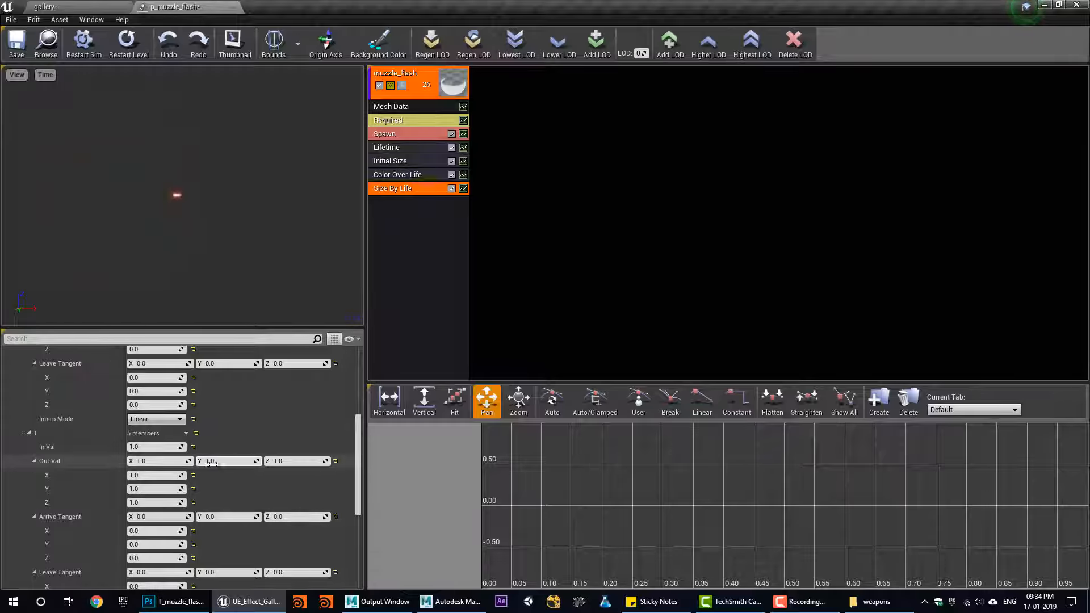
left_click(393, 149)
left_click(154, 394)
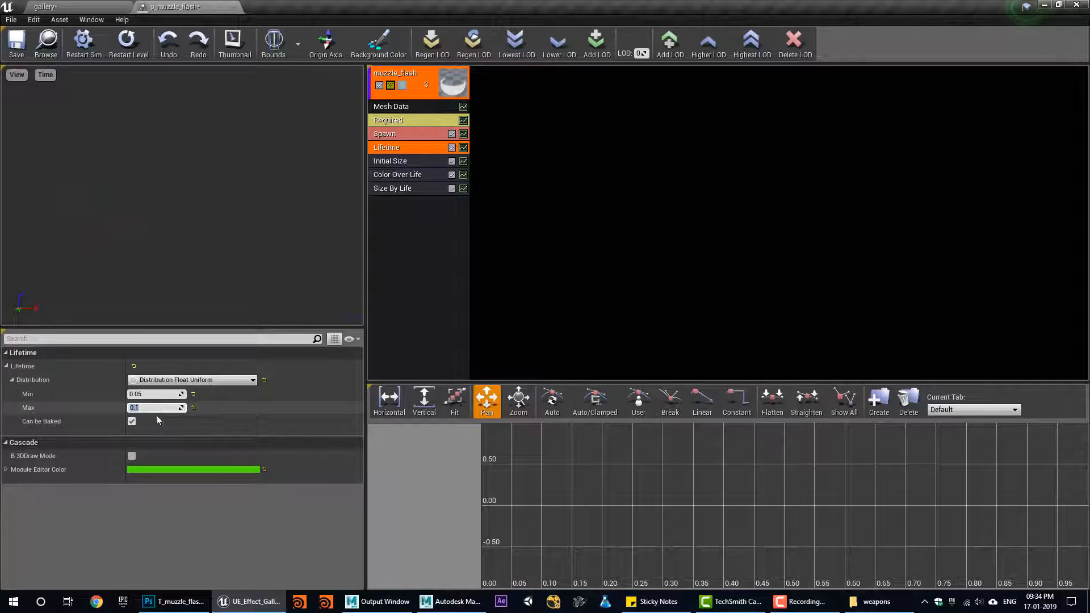
left_click(69, 6)
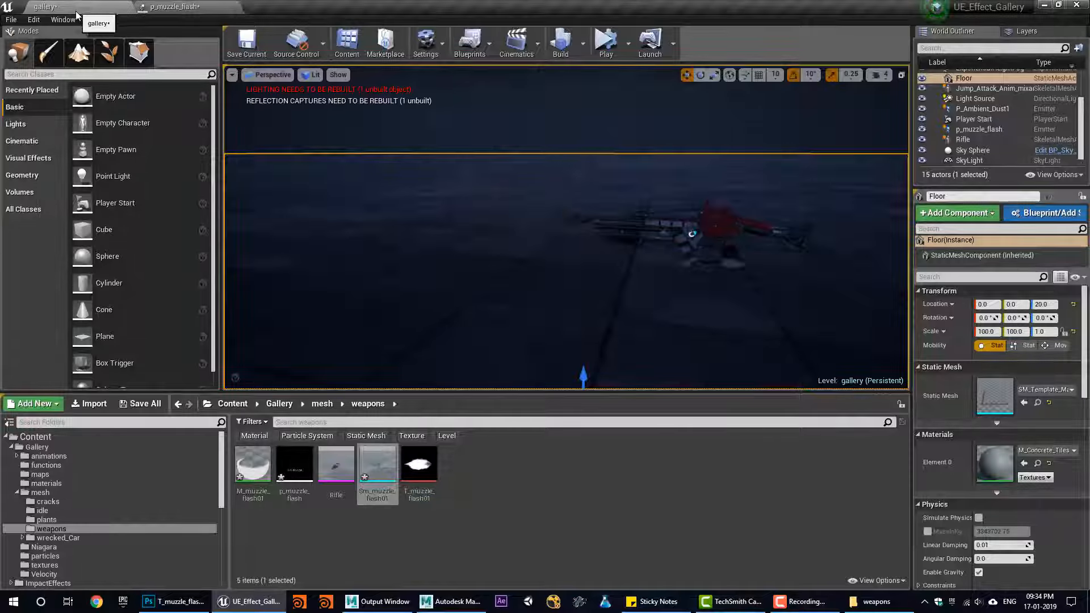
Set the second Color Over Life point's output to R 37, G 7.5 and B 0.2
left_click(171, 6)
left_click(397, 174)
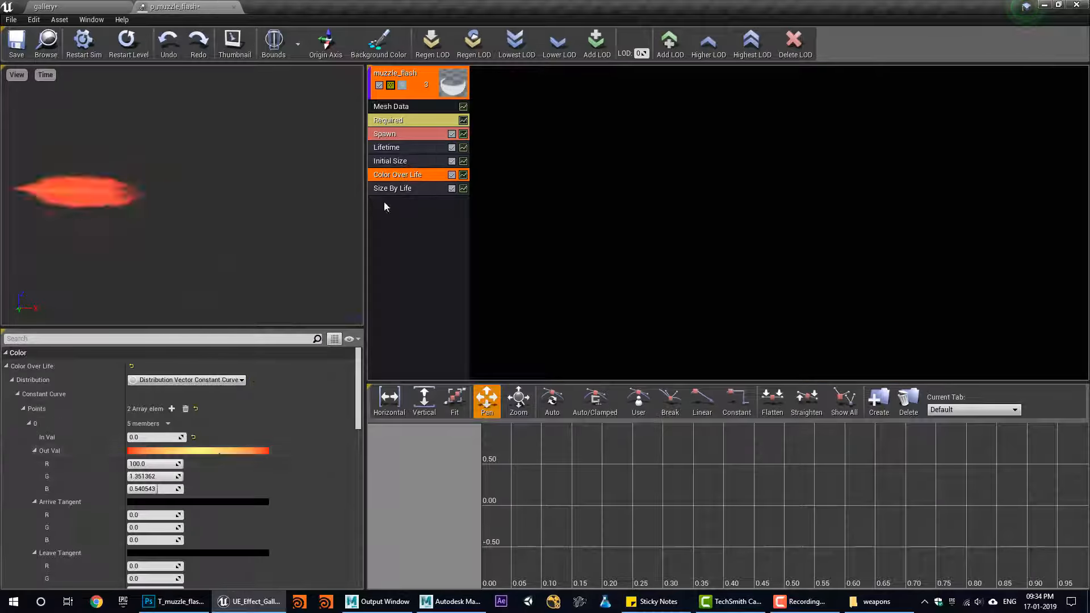
scroll(213, 475, "down", 3)
scroll(213, 476, "down", 3)
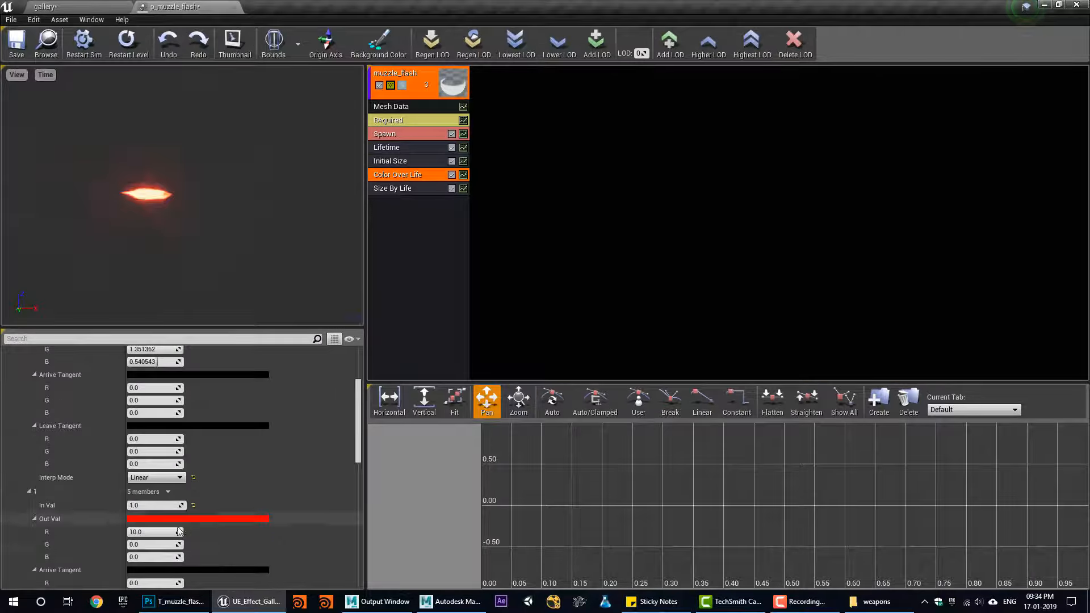
left_click(151, 546)
type("7.5")
left_click(154, 557)
type("0.2")
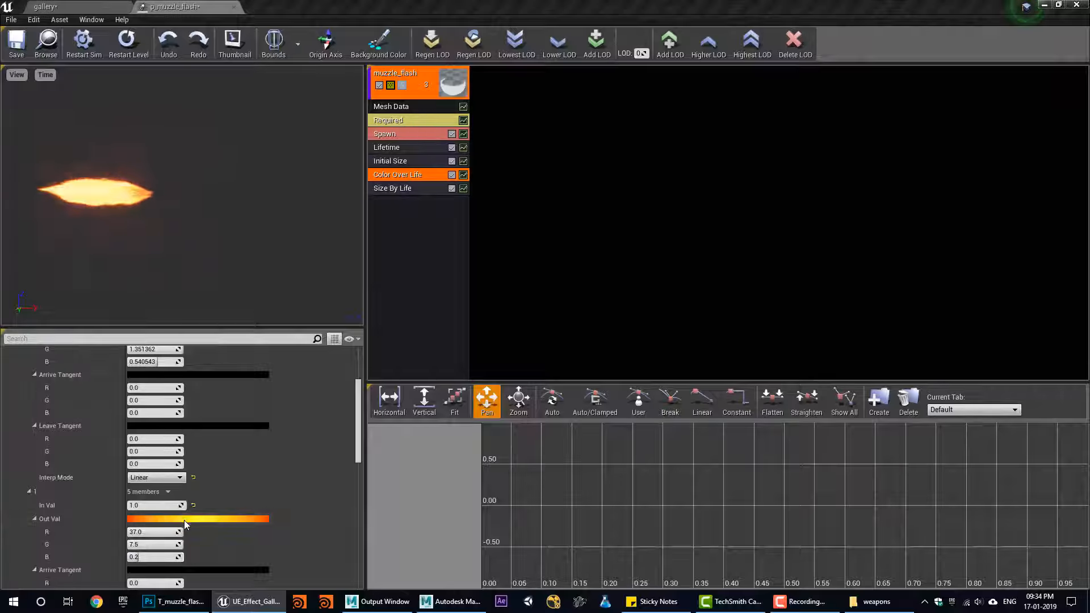
left_click(184, 520)
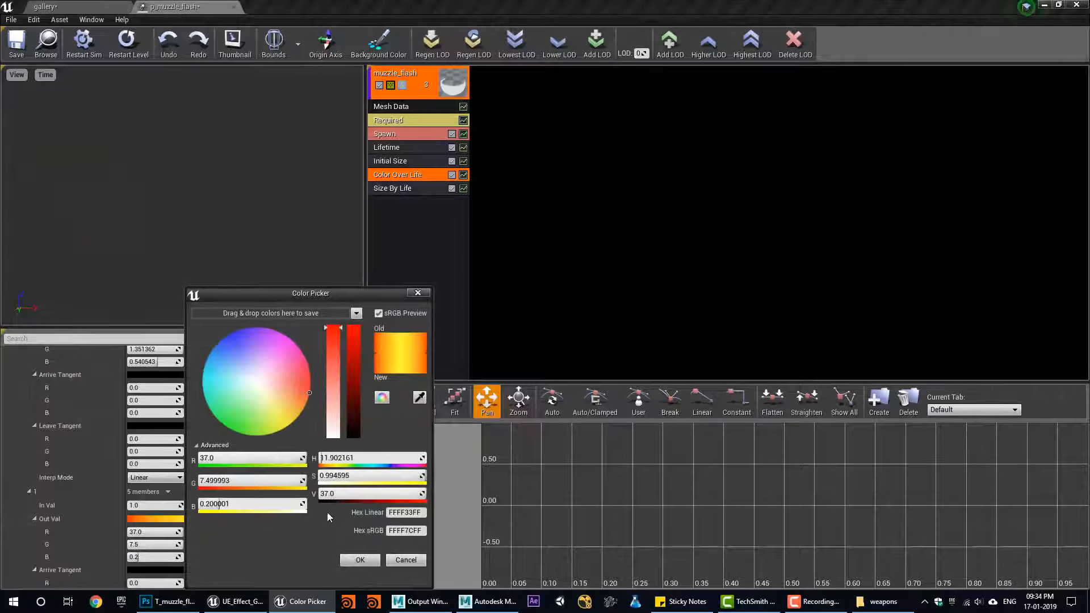
left_click(359, 559)
Raise the first Color Over Life point's color value to 1000, keeping its reddish hue
scroll(186, 457, "up", 2)
left_click(185, 452)
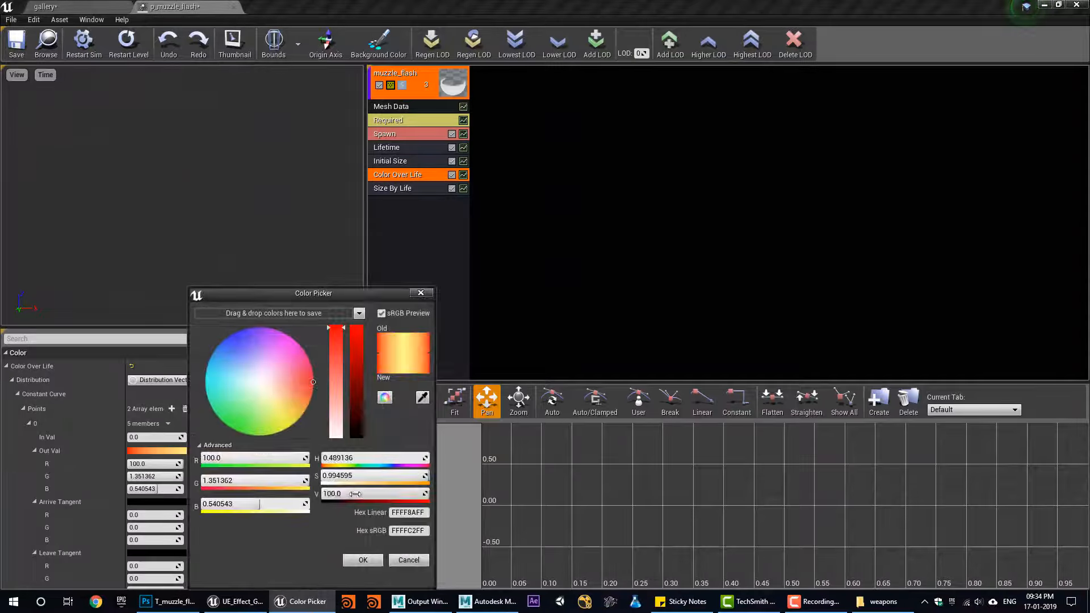
left_click(367, 560)
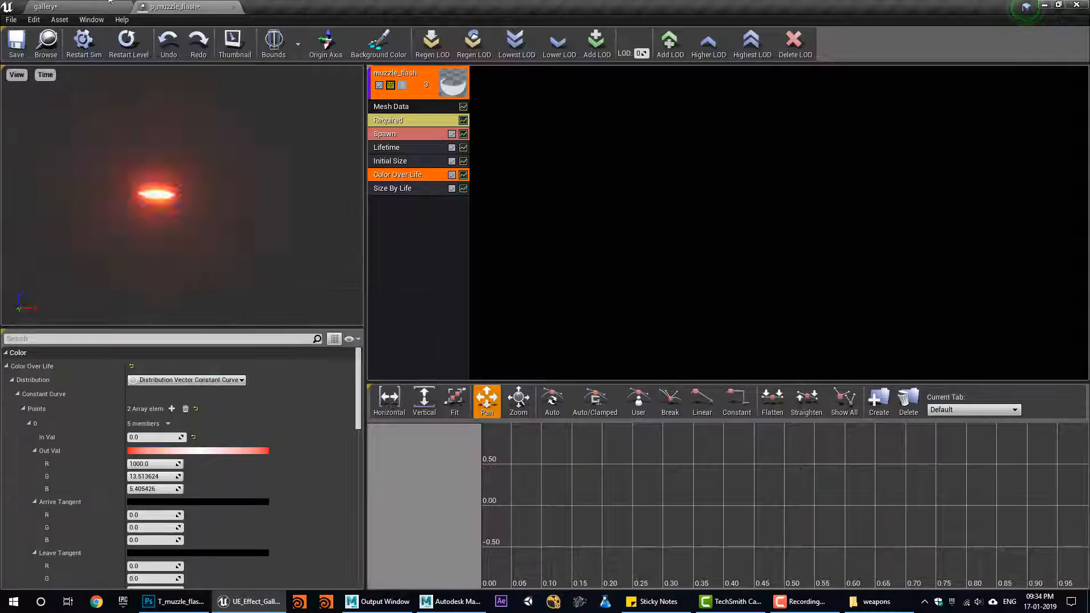
Inspect the brighter flash at the rifle's muzzle in the gallery level and save the level
left_click(45, 7)
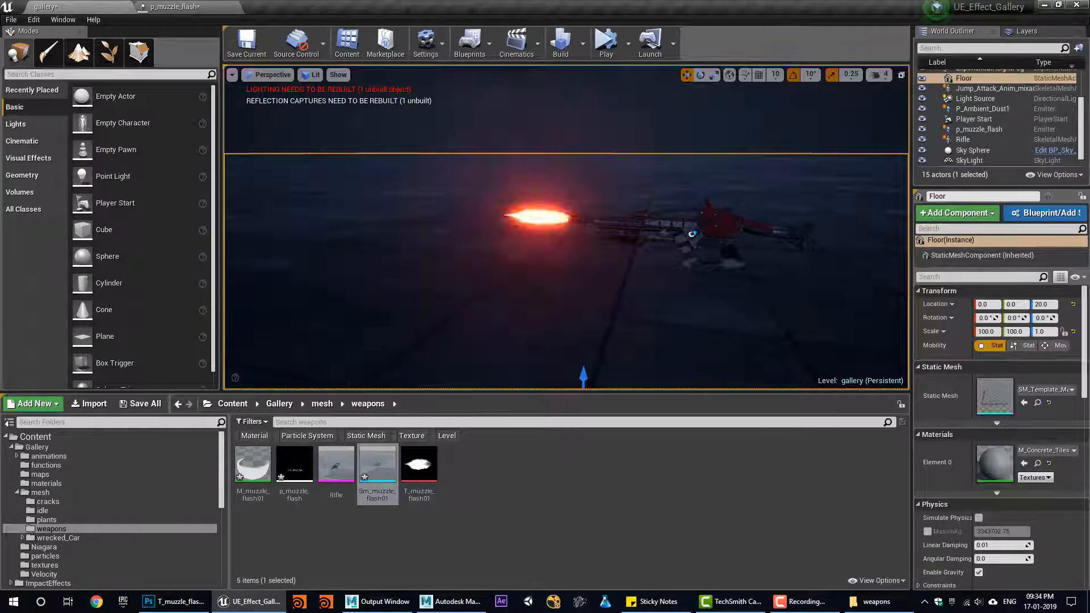
mouse_move(566, 227)
right_mouse_down()
mouse_move(602, 215)
mouse_move(604, 232)
mouse_move(576, 222)
right_mouse_up()
right_click_drag(594, 261, 579, 278)
left_click_drag(584, 188, 572, 175, "alt")
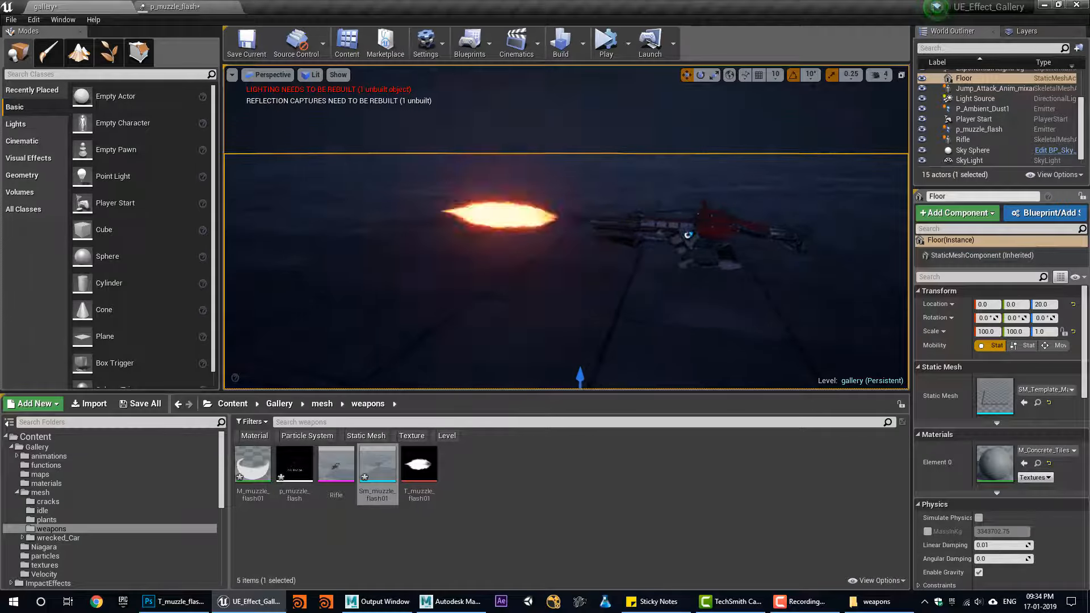
key("ctrl+s")
Switch to Maya, create a polygon cylinder and move it clear of the muzzle flash mesh to a Translate X of about 2.25
left_click(451, 601)
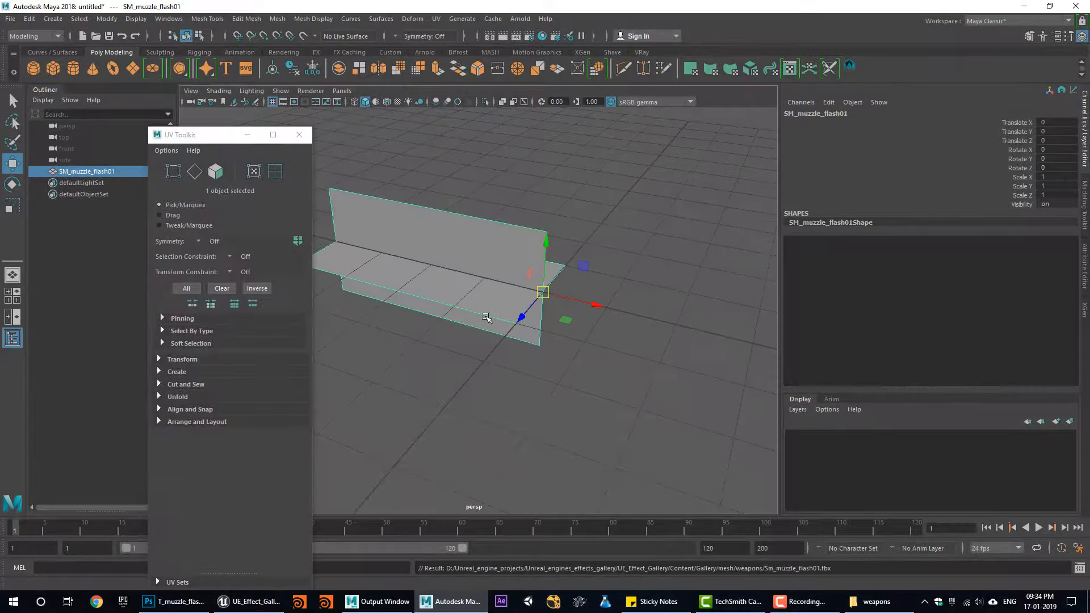
left_click_drag(489, 316, 488, 353, "alt")
middle_click_drag(488, 352, 443, 350, "alt")
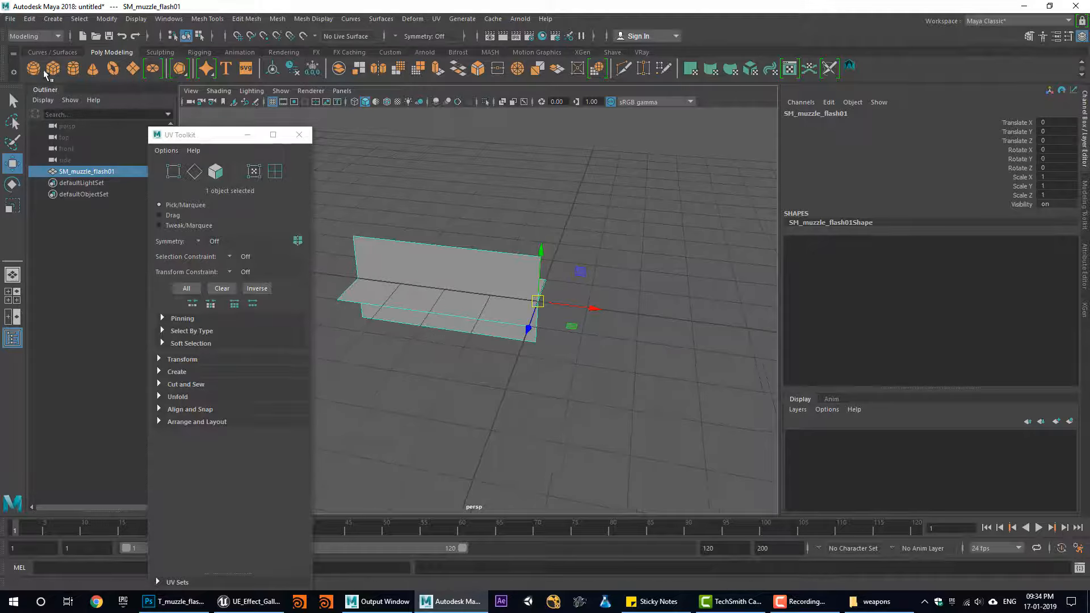
left_click_drag(435, 227, 418, 219, "alt")
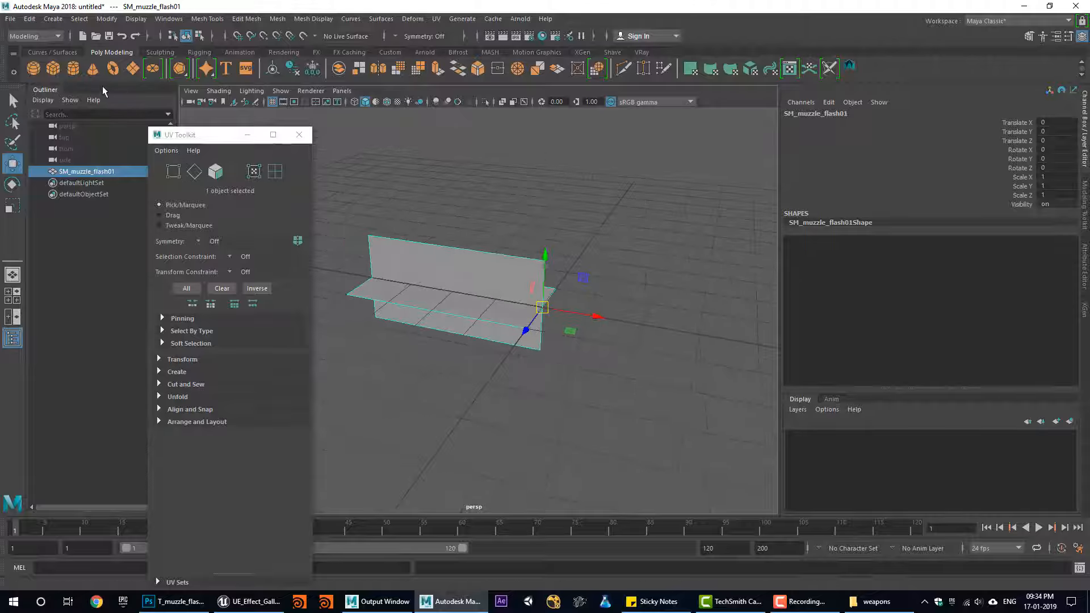
left_click(72, 68)
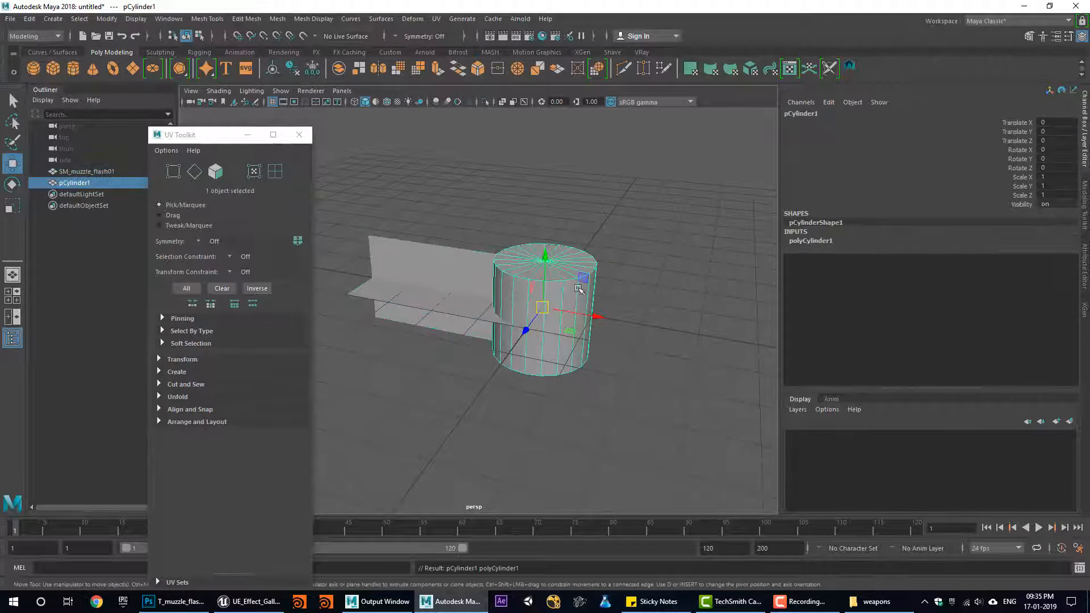
left_click_drag(549, 358, 621, 322, "alt")
right_click_drag(513, 372, 589, 375, "alt")
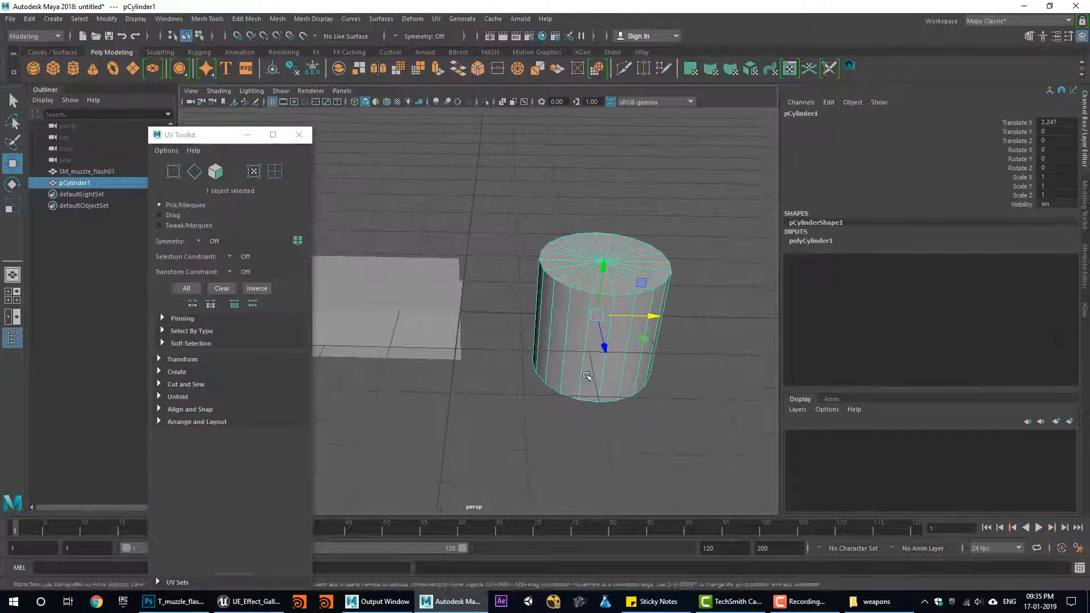
left_click_drag(588, 376, 540, 363, "alt")
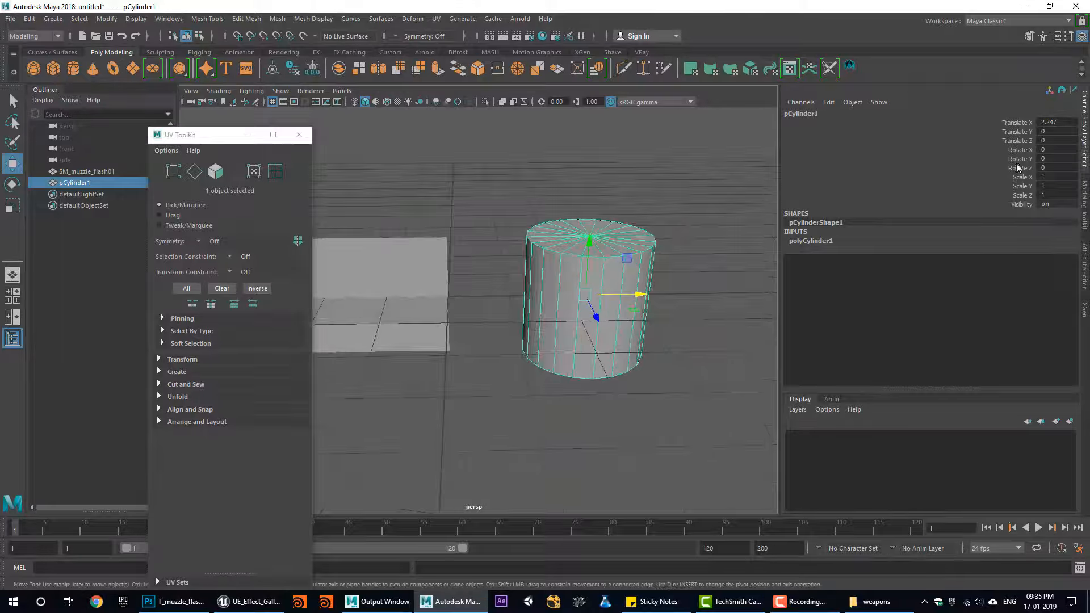
middle_click_drag(577, 326, 559, 317, "alt")
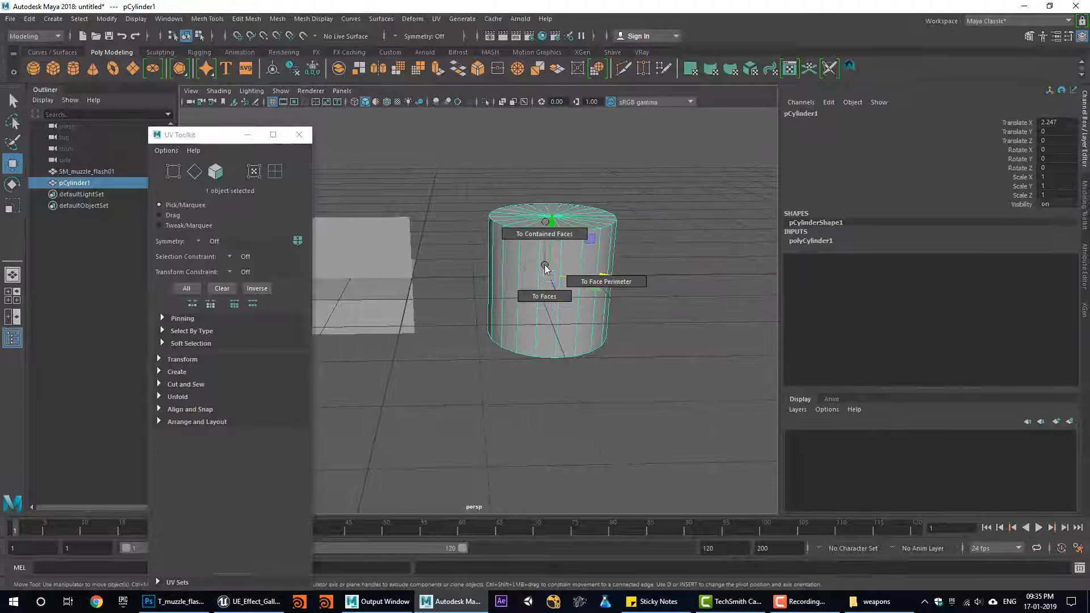
Delete the cylinder's top and bottom cap faces, keeping only the side wall
right_click_drag(545, 268, 544, 296, "ctrl")
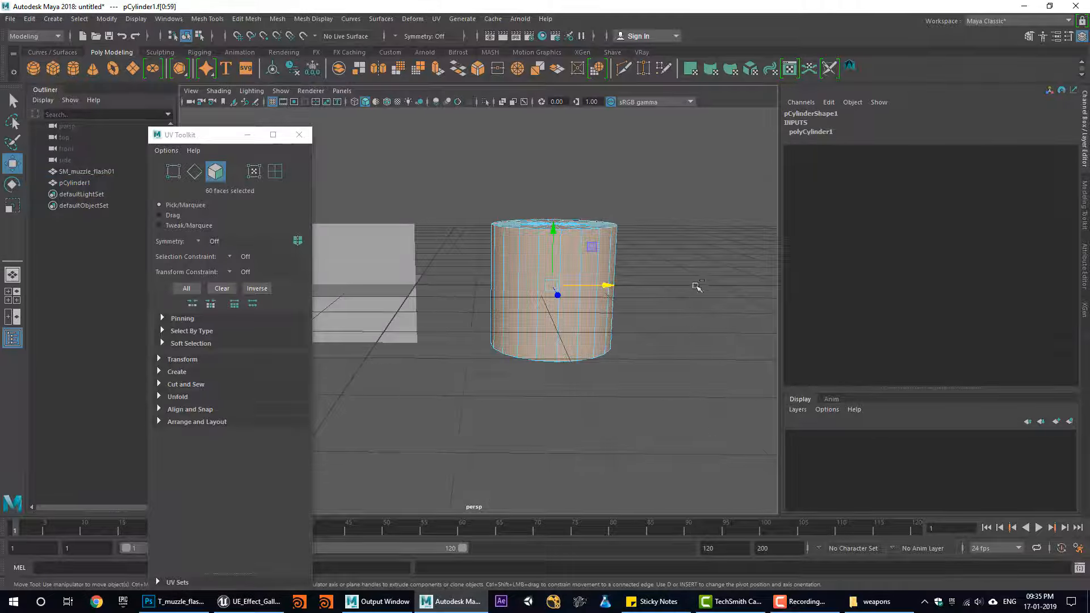
key("Delete")
left_click_drag(534, 321, 503, 331, "alt")
Scale the cylinder's upper open edge loop outward and lower it to form a wide, shallow funnel
right_click_drag(597, 271, 598, 226)
double_click(575, 232)
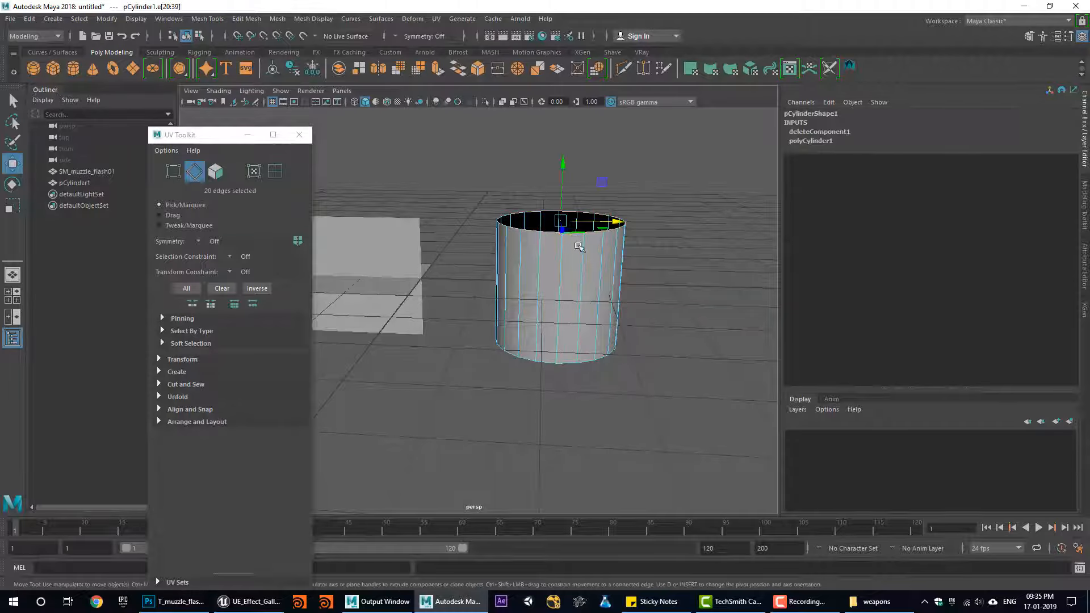
key("r")
left_click_drag(613, 221, 685, 220)
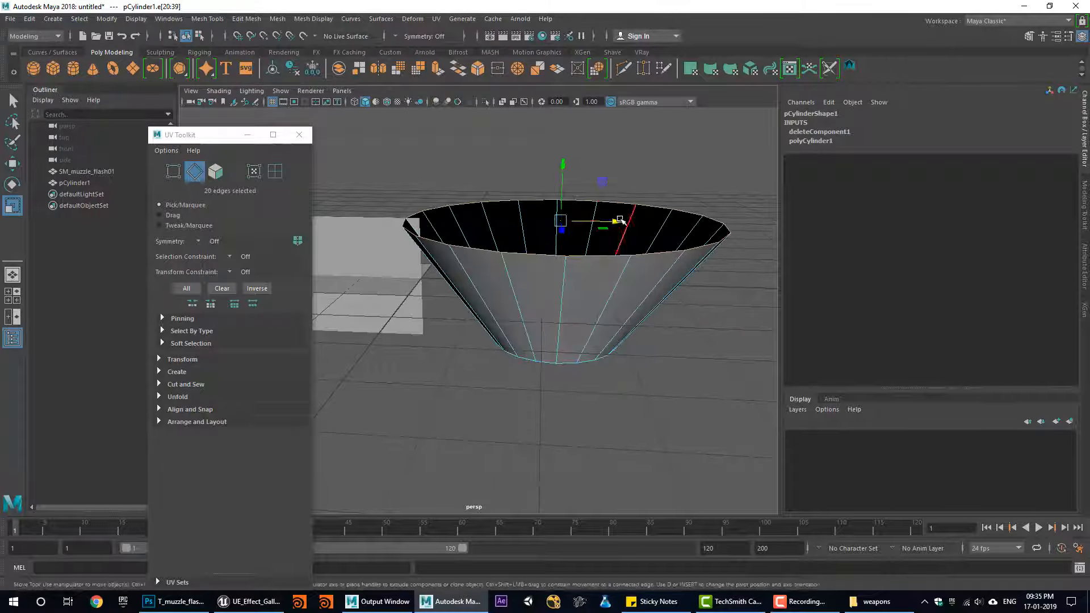
key("w")
left_click_drag(562, 171, 562, 204)
key("r")
left_click_drag(564, 259, 698, 250)
key("w")
mouse_move(556, 203)
left_mouse_down()
mouse_move(558, 223)
mouse_move(562, 192)
left_mouse_up()
right_click_drag(553, 244, 480, 301, "alt")
key("e")
left_click_drag(518, 220, 476, 257)
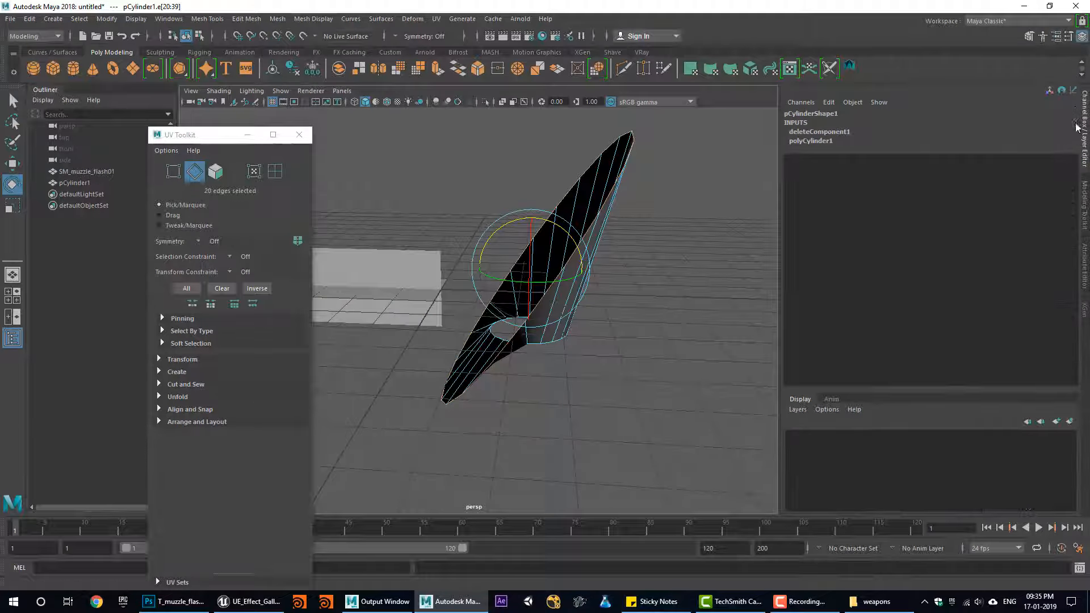
left_click(1084, 207)
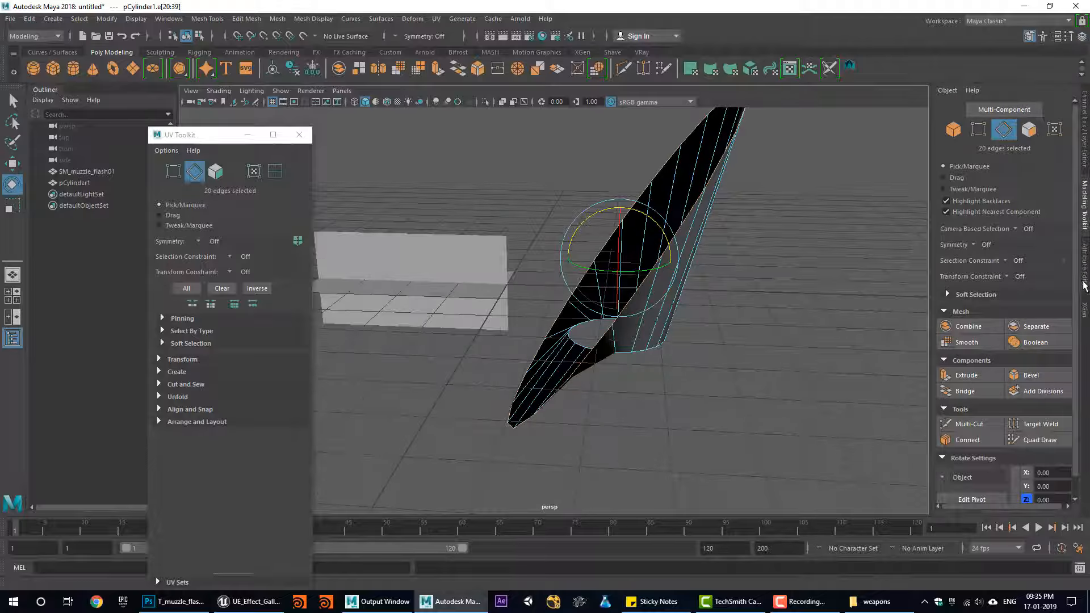
left_click(1085, 287)
left_click(1085, 309)
left_click(1085, 279)
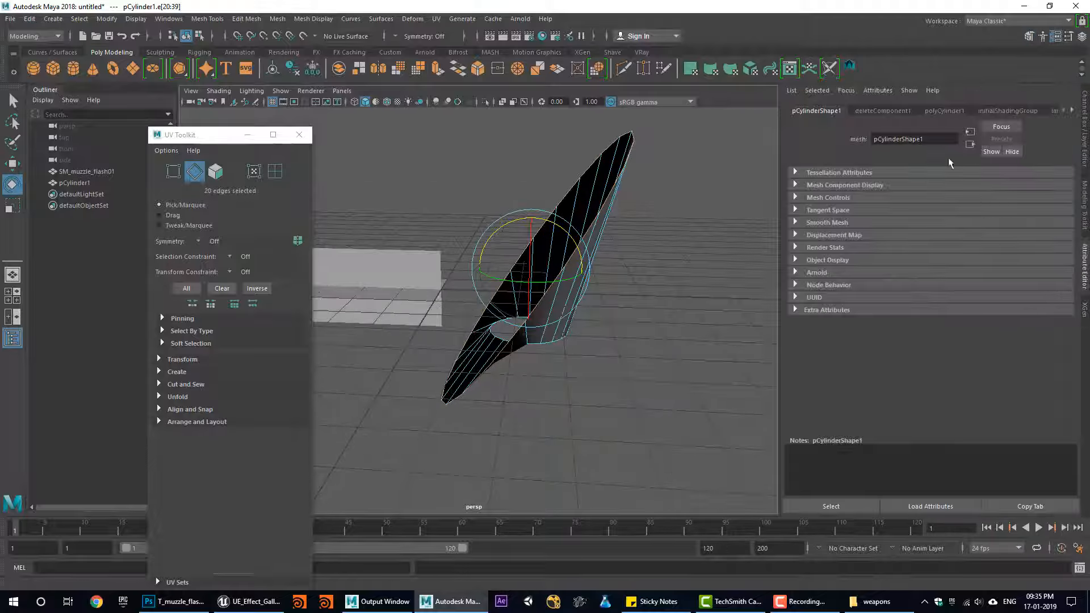
left_click(1082, 39)
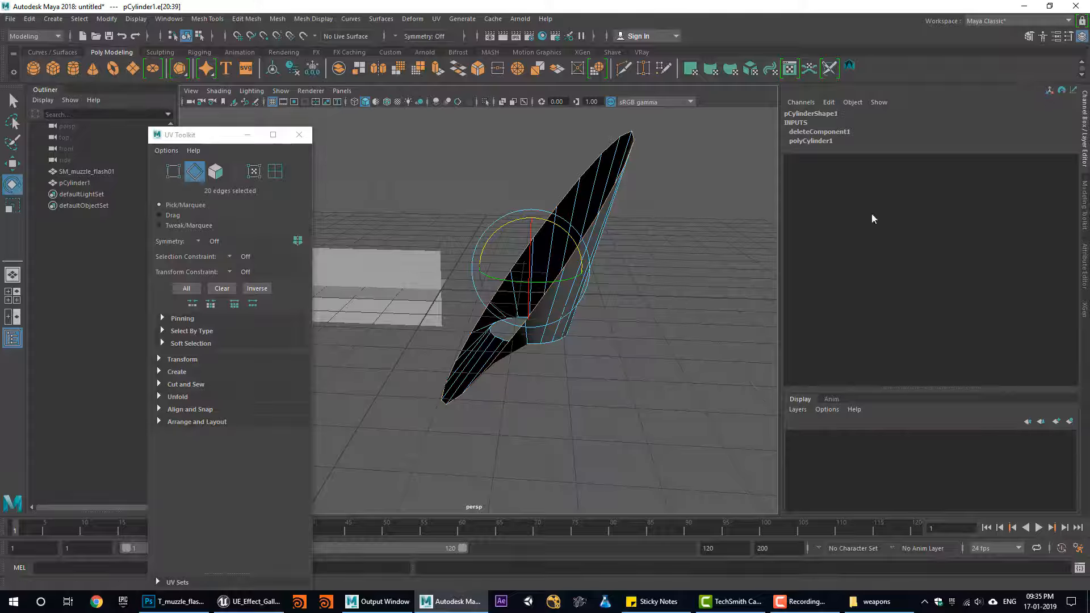
right_click_drag(580, 175, 621, 165)
mouse_move(596, 235)
left_mouse_down("alt")
mouse_move(568, 228)
mouse_move(603, 248)
left_mouse_up("alt")
key("ctrl+z")
key("ctrl+z")
Rotate the whole funnel object and set its Rotate Z to 90
right_click_drag(635, 258, 674, 243)
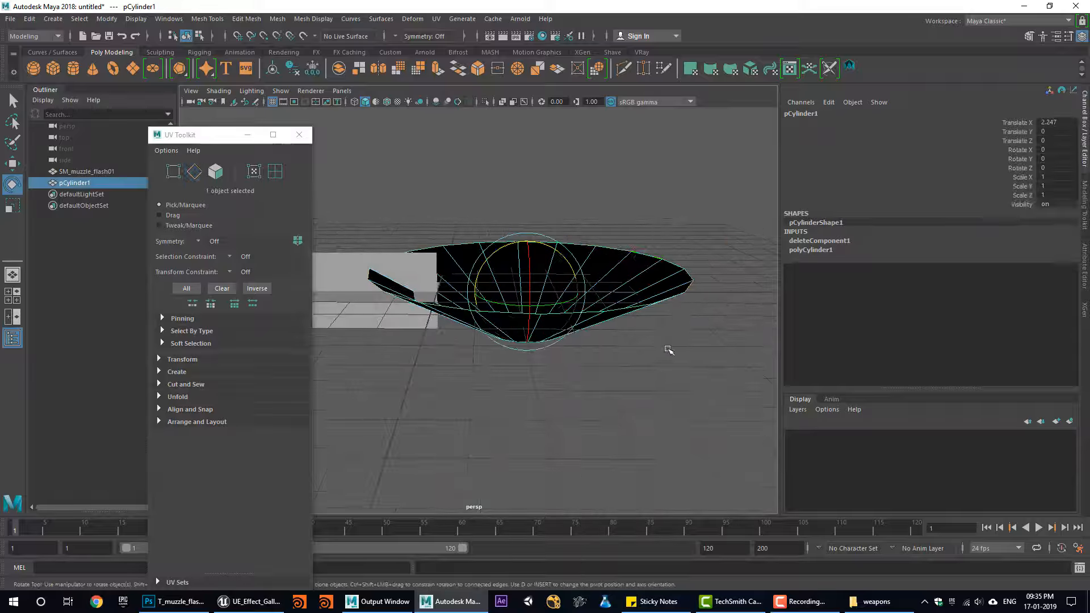
left_click(669, 350)
left_click(650, 262)
left_click_drag(507, 247, 481, 265)
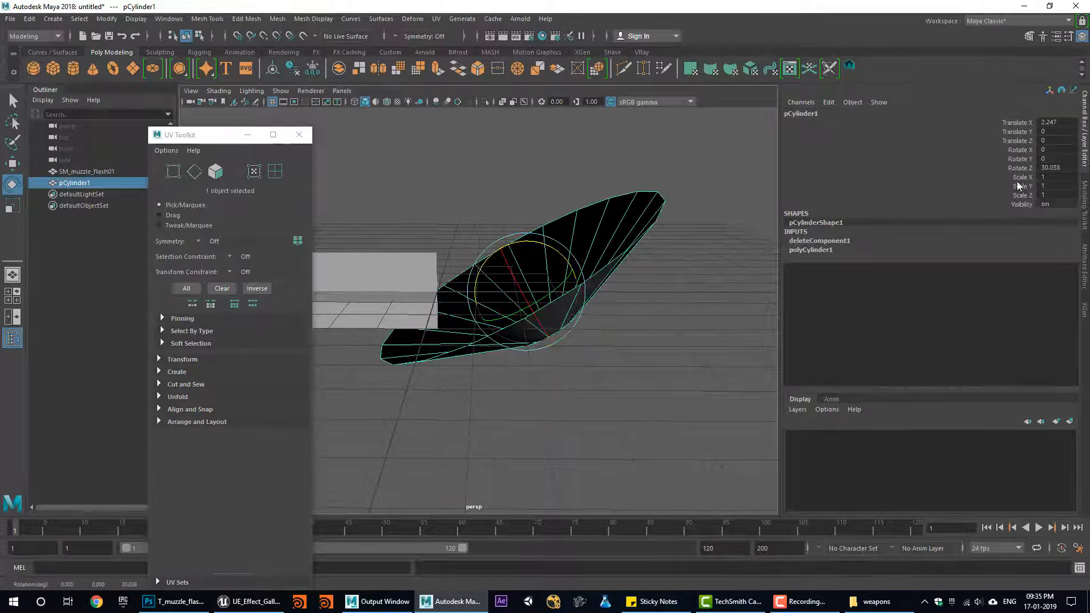
key("Return")
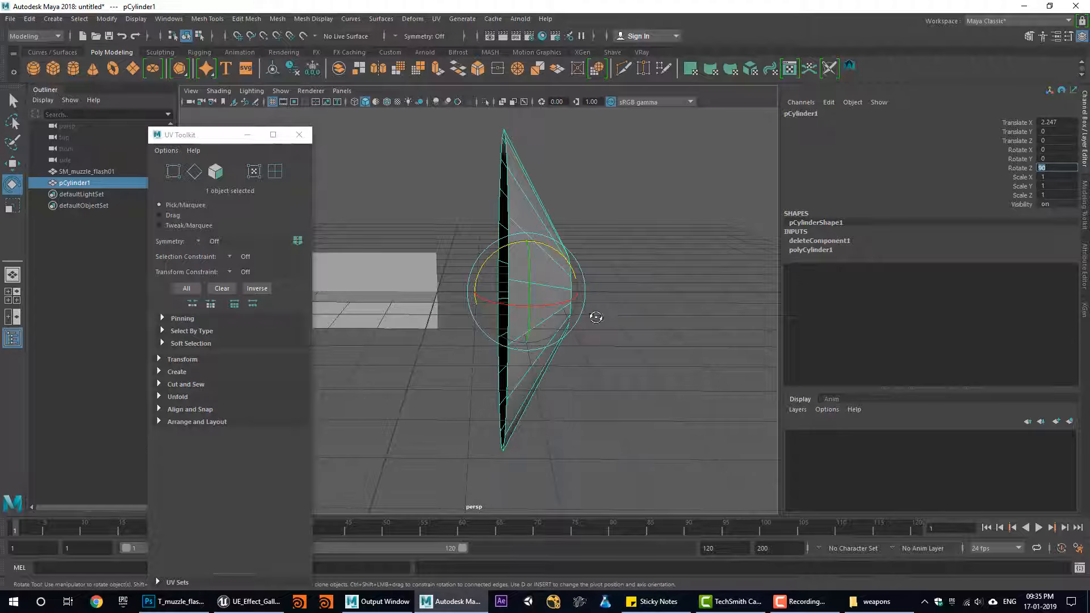
Move the funnel's pivot to the centre of its narrow opening and snap the funnel to the grid origin
mouse_move(595, 317)
left_mouse_down("alt")
mouse_move(545, 327)
mouse_move(604, 314)
mouse_move(590, 318)
left_mouse_up("alt")
key("w")
key("space")
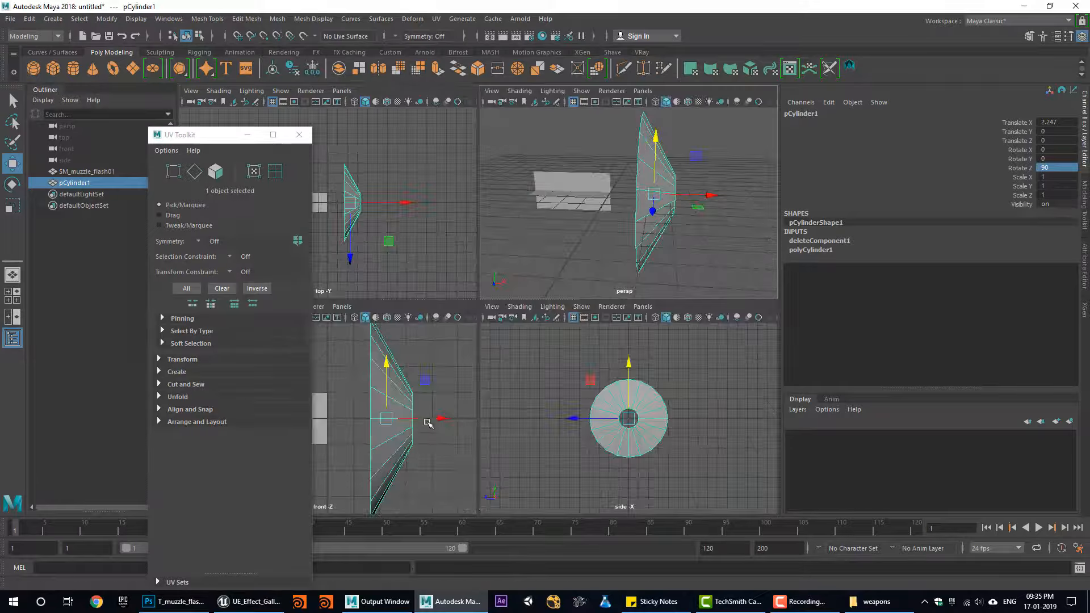
key("d")
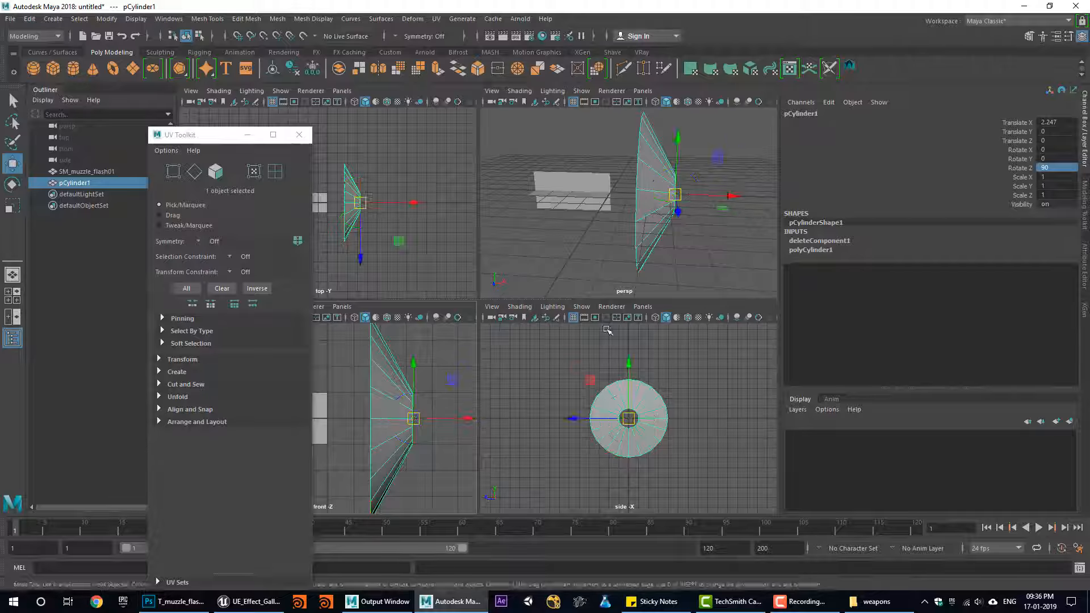
key("space")
left_click_drag(610, 267, 437, 284, "alt")
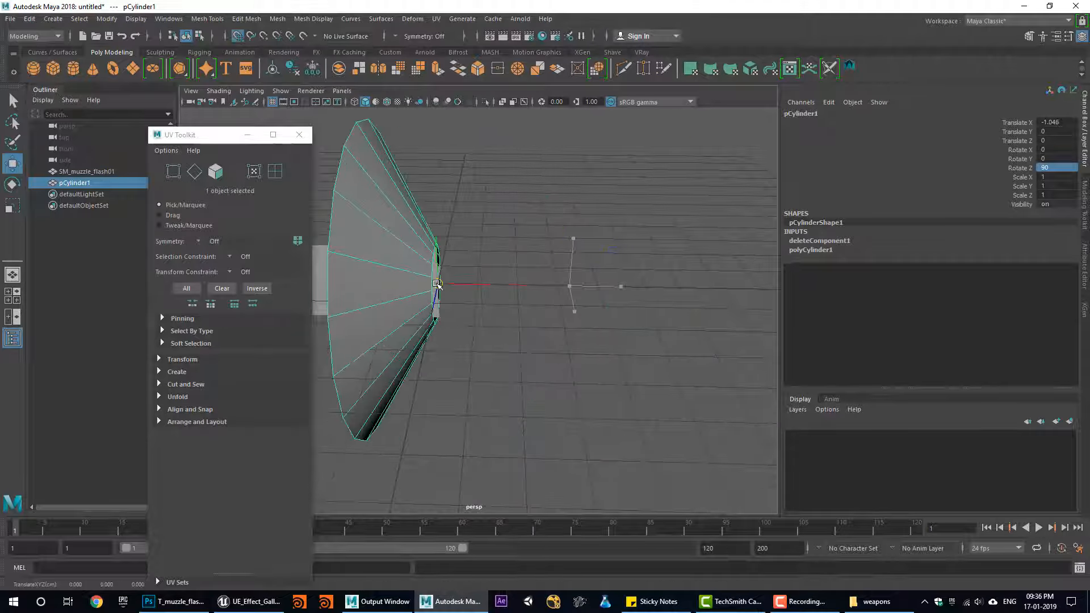
left_click_drag(503, 328, 593, 335, "alt")
Open the funnel's UV layout and scale all its UVs to fill the 0 to 1 tile
left_click(789, 69)
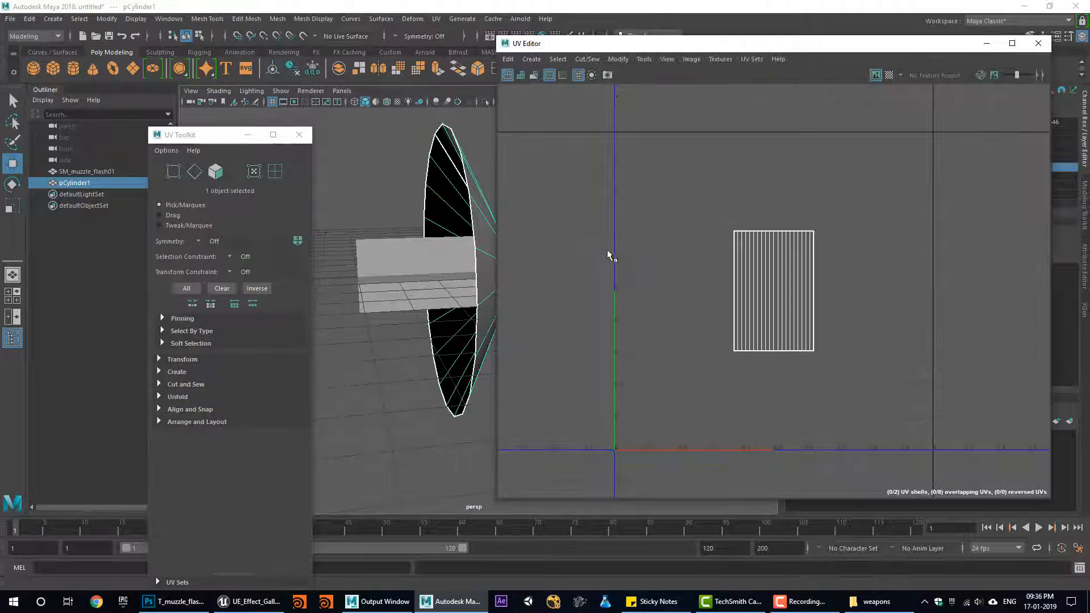
left_click_drag(414, 234, 443, 235, "alt")
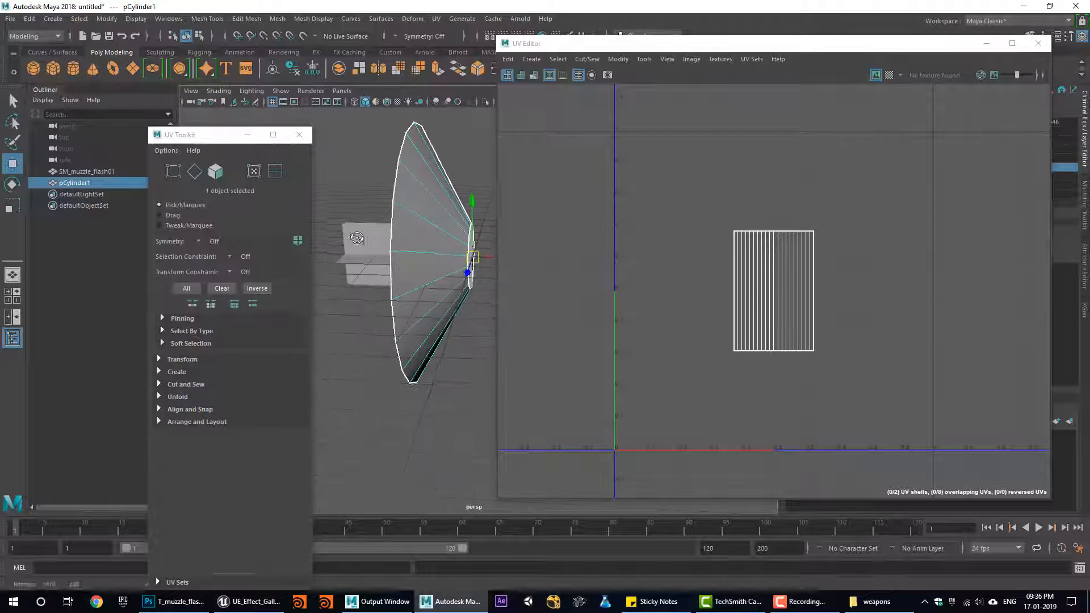
right_click(783, 267)
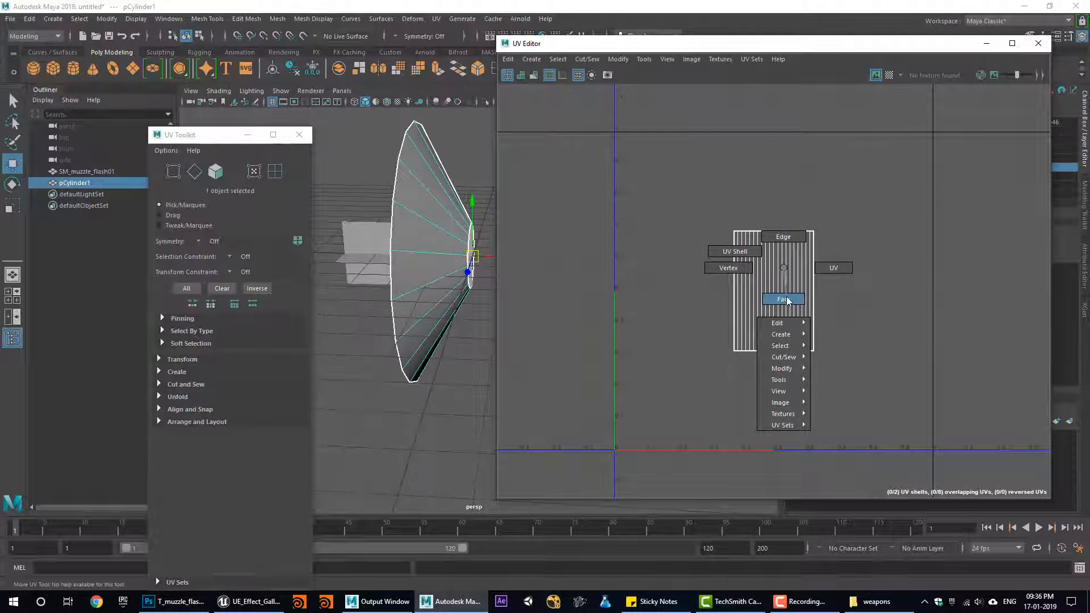
left_click(833, 267)
left_click_drag(664, 179, 933, 409)
key("r")
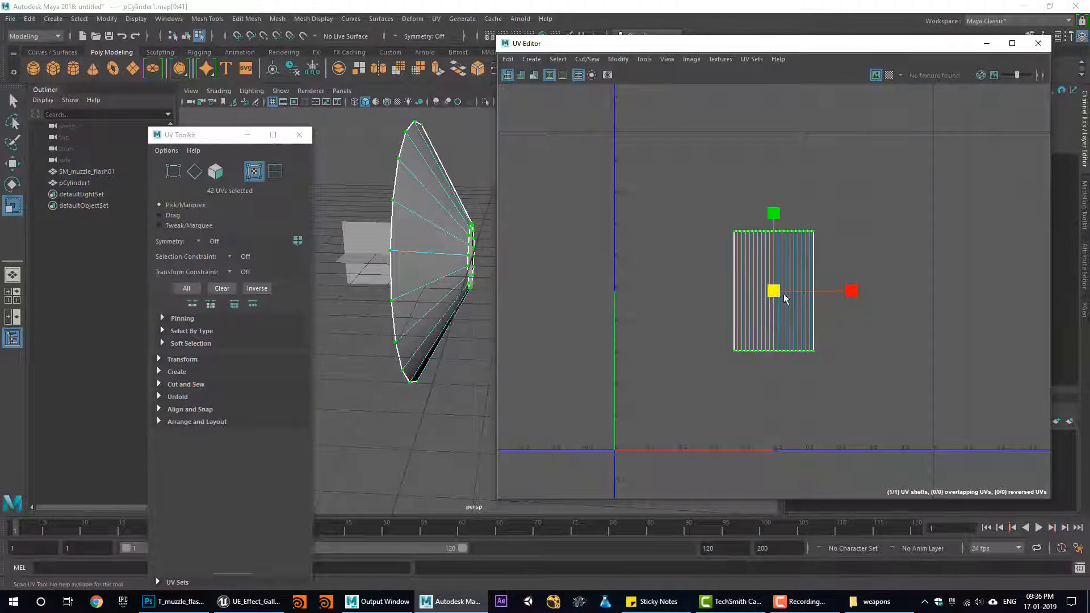
left_click_drag(783, 294, 889, 291)
Select a group of four adjacent faces on the upper part of the funnel, ending at the UV seam
left_click_drag(328, 268, 440, 278, "alt")
right_click_drag(412, 186, 419, 221)
middle_click_drag(423, 196, 402, 226, "alt")
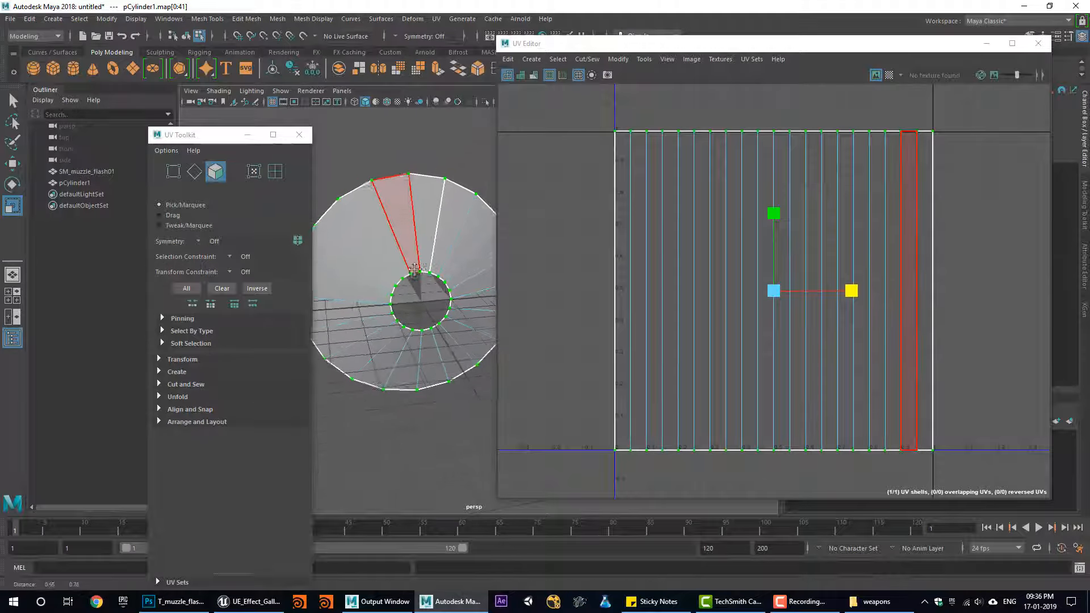
left_click(393, 228)
left_click(426, 219, "shift")
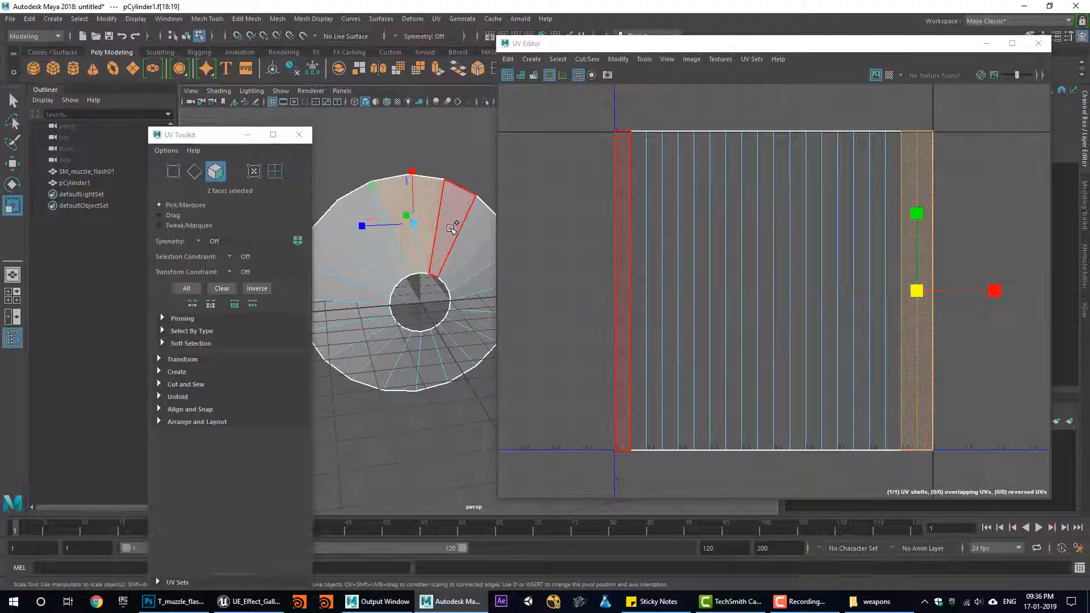
left_click(451, 229, "shift")
left_click(393, 249, "shift")
left_click_drag(419, 311, 404, 286, "alt")
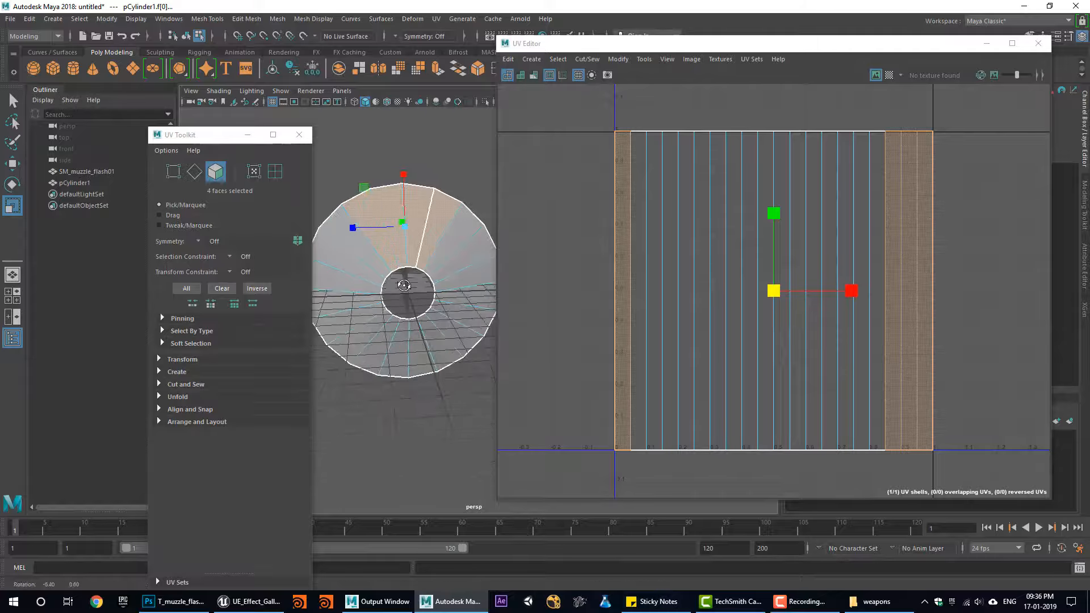
left_click(621, 275, "ctrl")
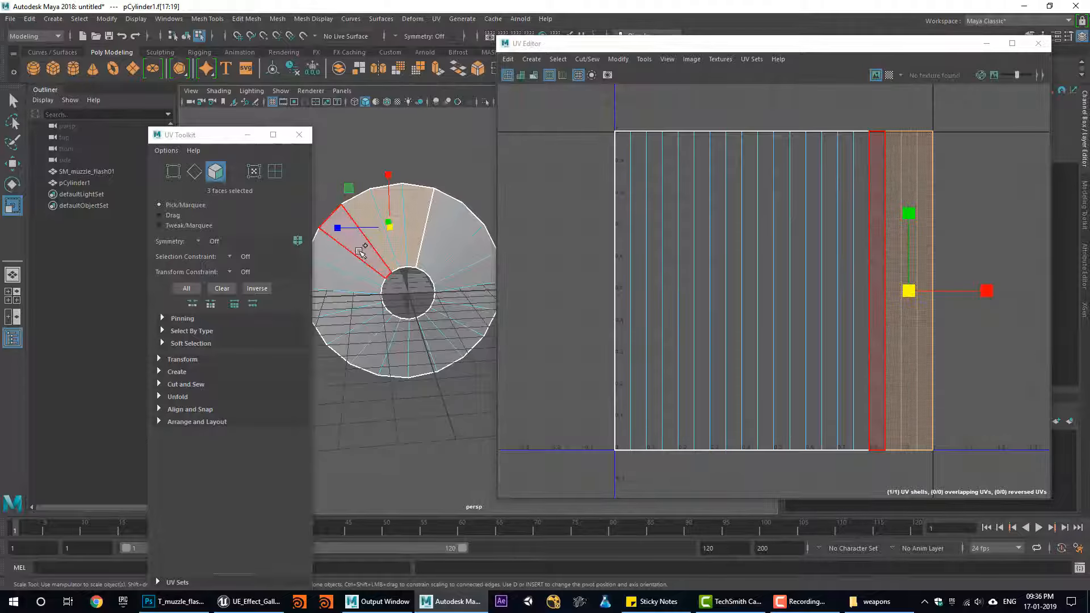
left_click(347, 232, "shift")
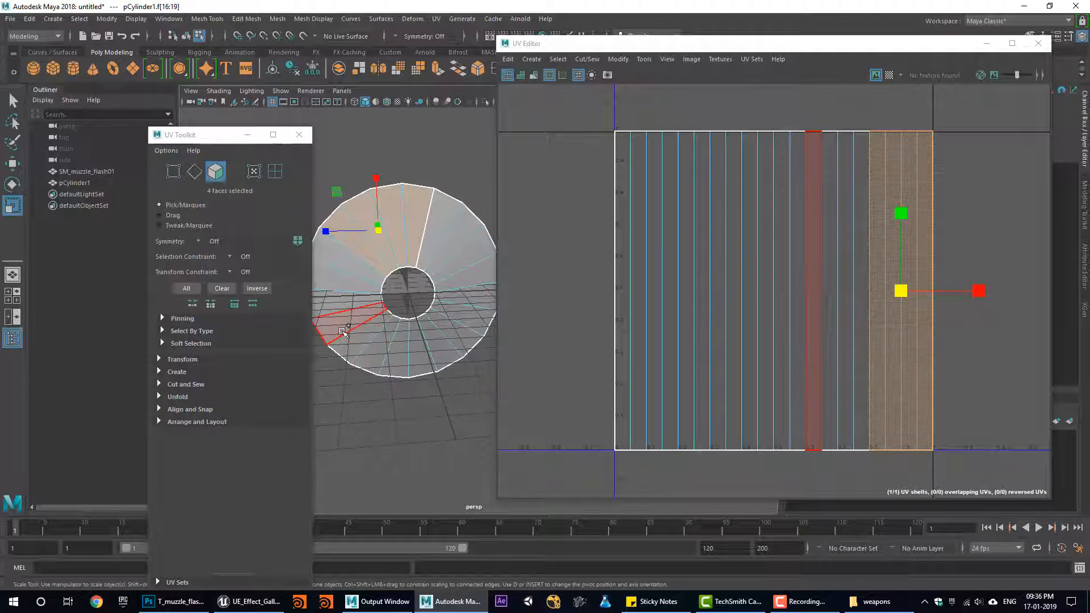
Add two more groups of four adjacent faces, spaced around the funnel, to the selection and compare them with their UV strips
left_click(342, 329, "shift")
left_click(357, 343, "shift")
left_click(376, 358, "shift")
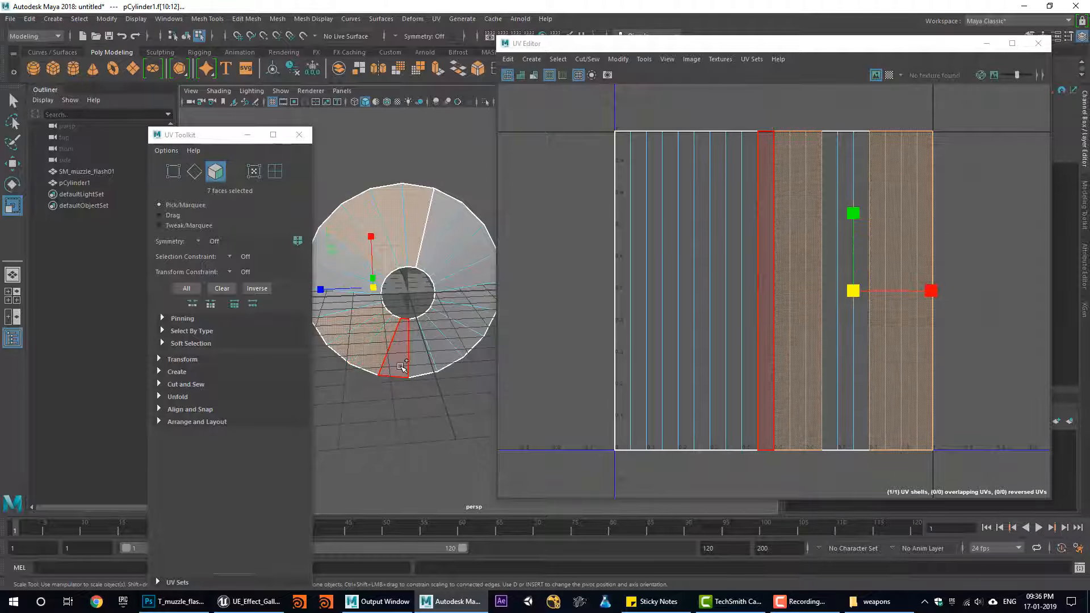
left_click(401, 368, "shift")
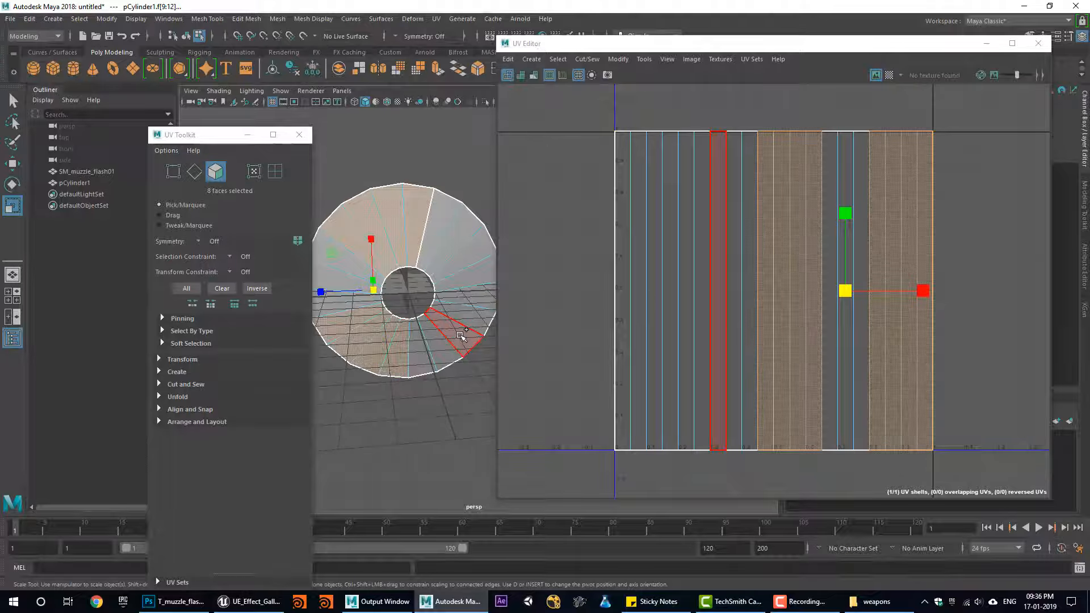
left_click(460, 335, "shift")
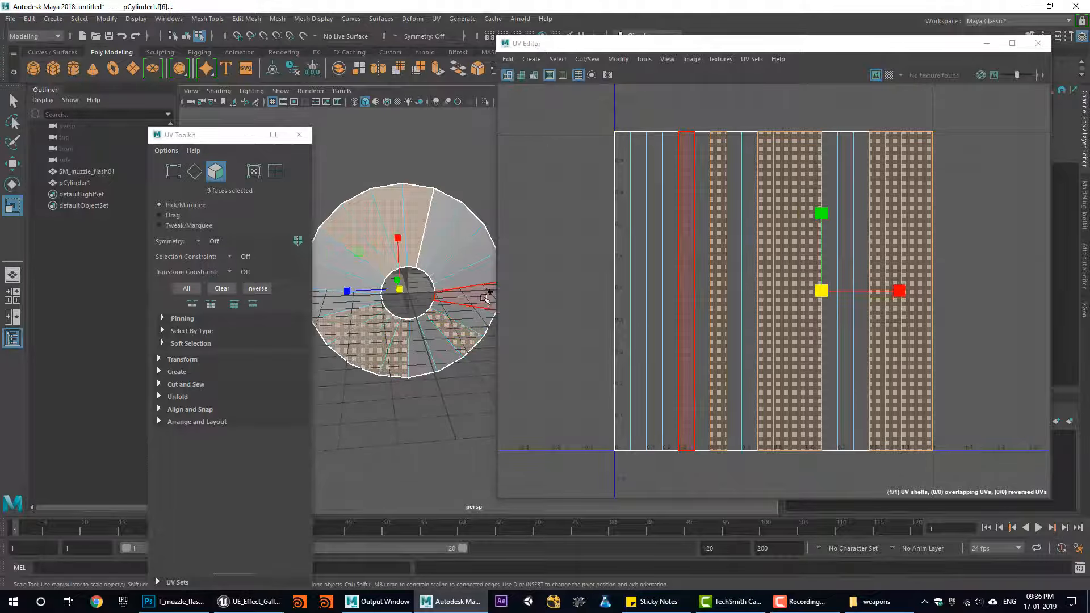
left_click(481, 288, "shift")
left_click(484, 267, "shift")
left_click(483, 267, "shift")
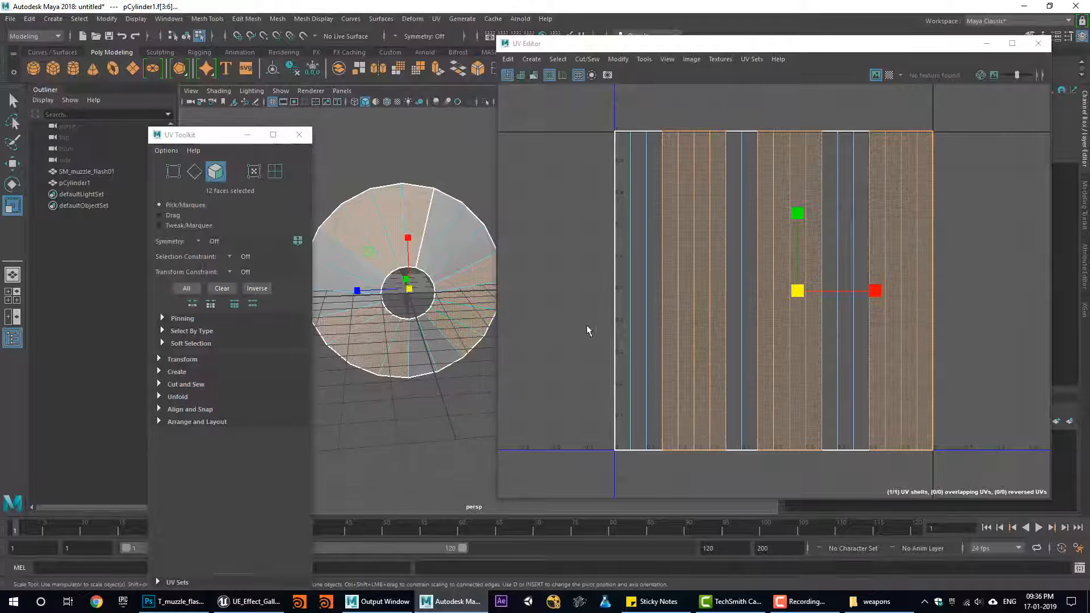
left_click_drag(443, 344, 409, 346, "alt")
middle_click_drag(413, 328, 417, 301, "alt")
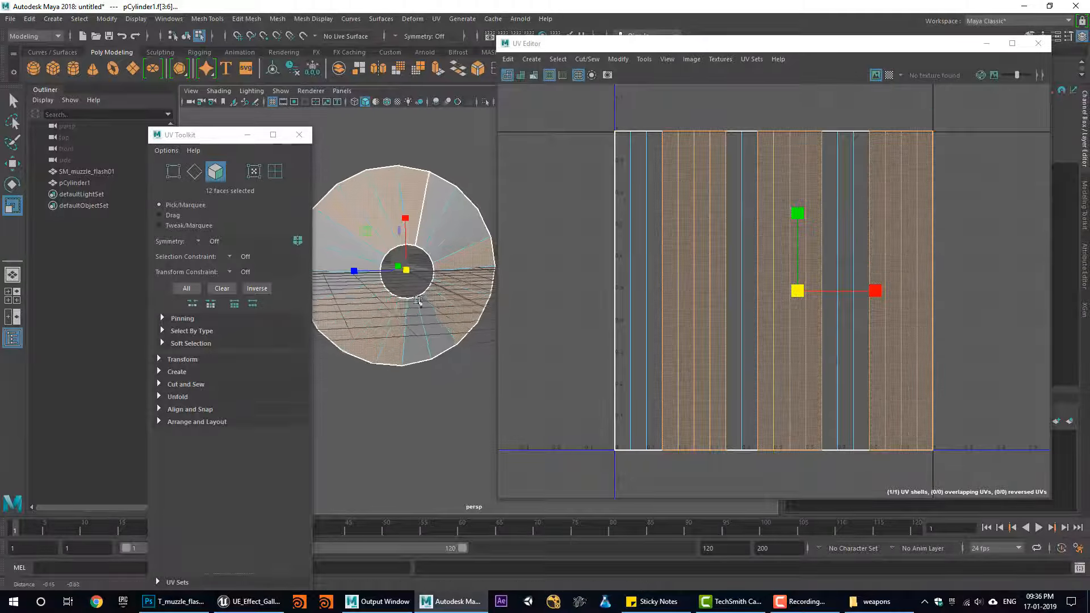
left_click_drag(418, 301, 417, 289, "alt")
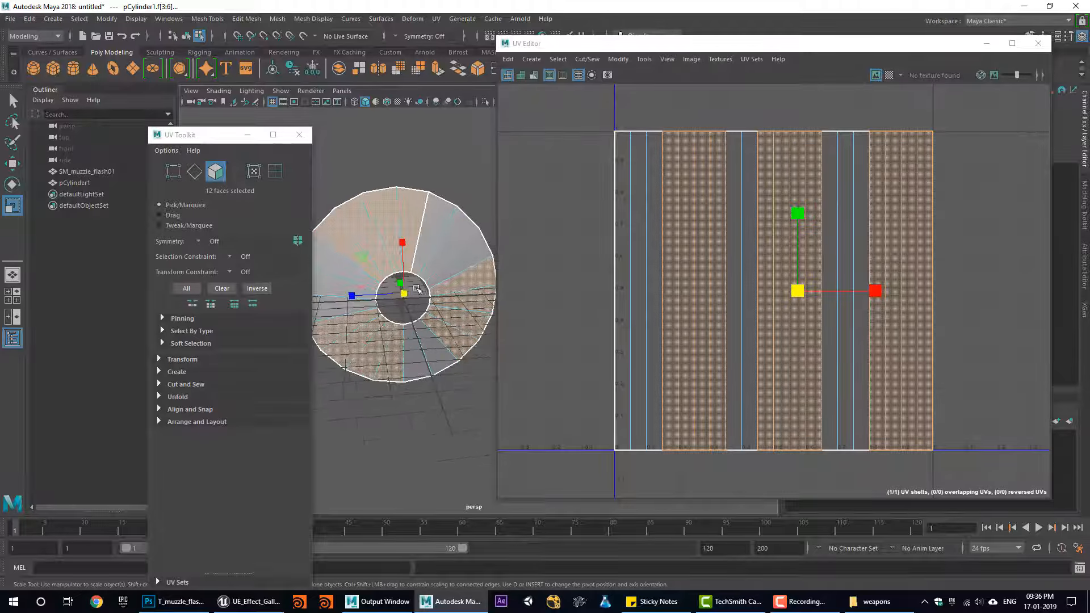
Select the edge loop around the funnel's narrow opening and check where it lies in the UV layout
right_click_drag(417, 289, 479, 208)
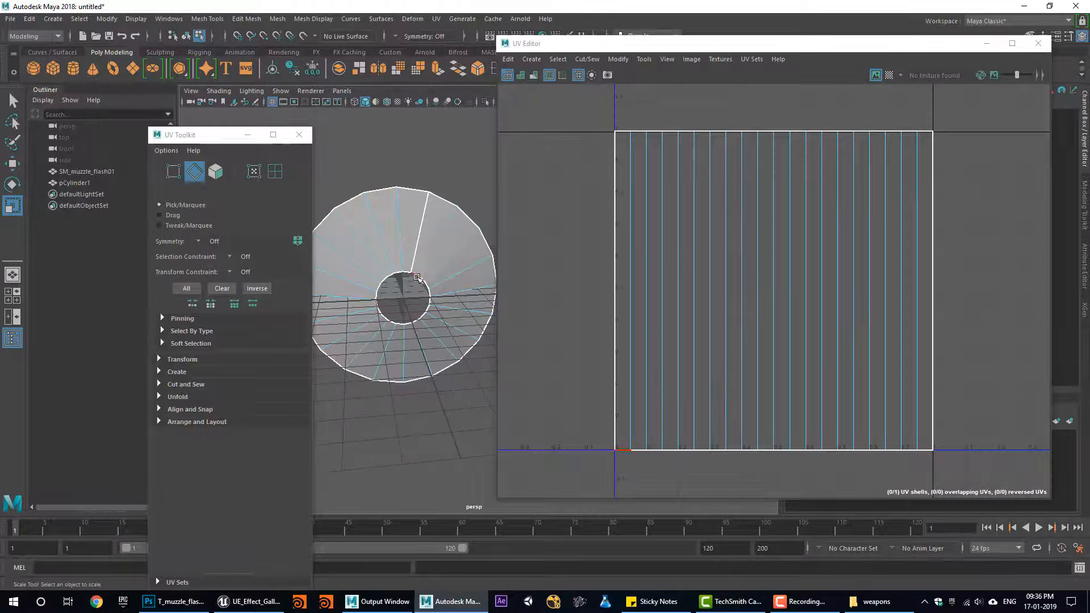
double_click(417, 279)
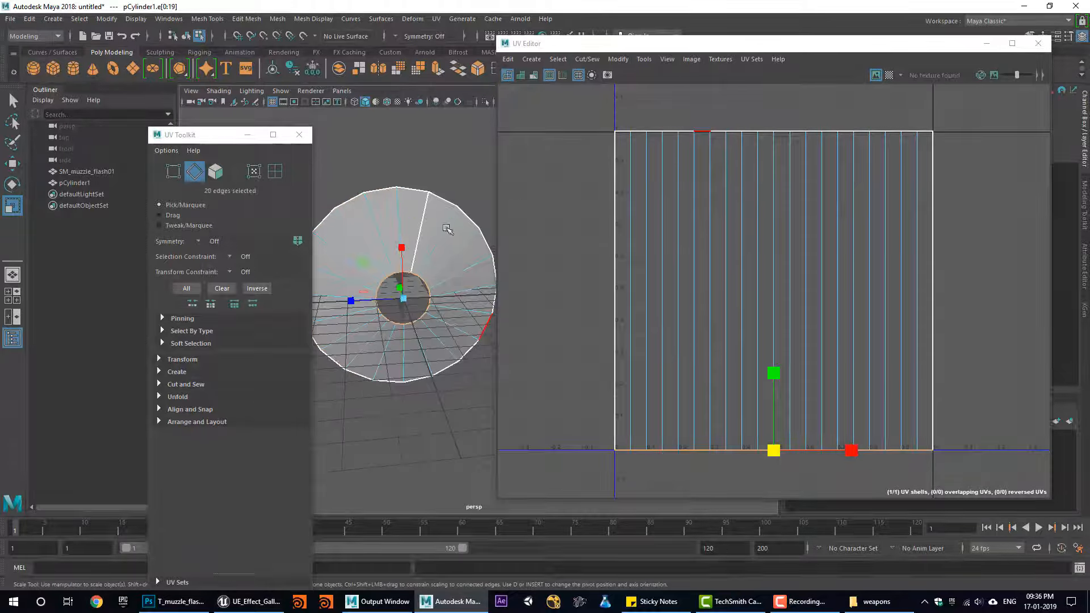
left_click_drag(423, 190, 511, 272, "alt")
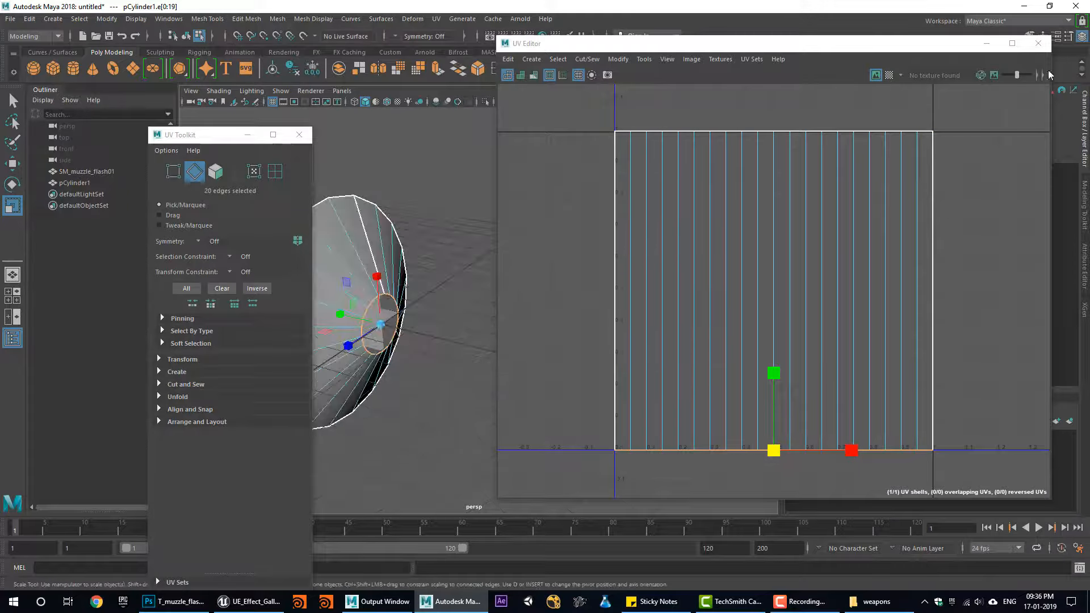
Close the UV Editor, return the funnel to object selection and freeze its transformations
left_click(1038, 43)
scroll(426, 226, "down", 3)
left_click_drag(426, 227, 434, 250, "alt")
middle_click_drag(420, 252, 487, 219, "alt")
right_click_drag(486, 219, 531, 202)
left_click_drag(517, 247, 526, 323, "alt")
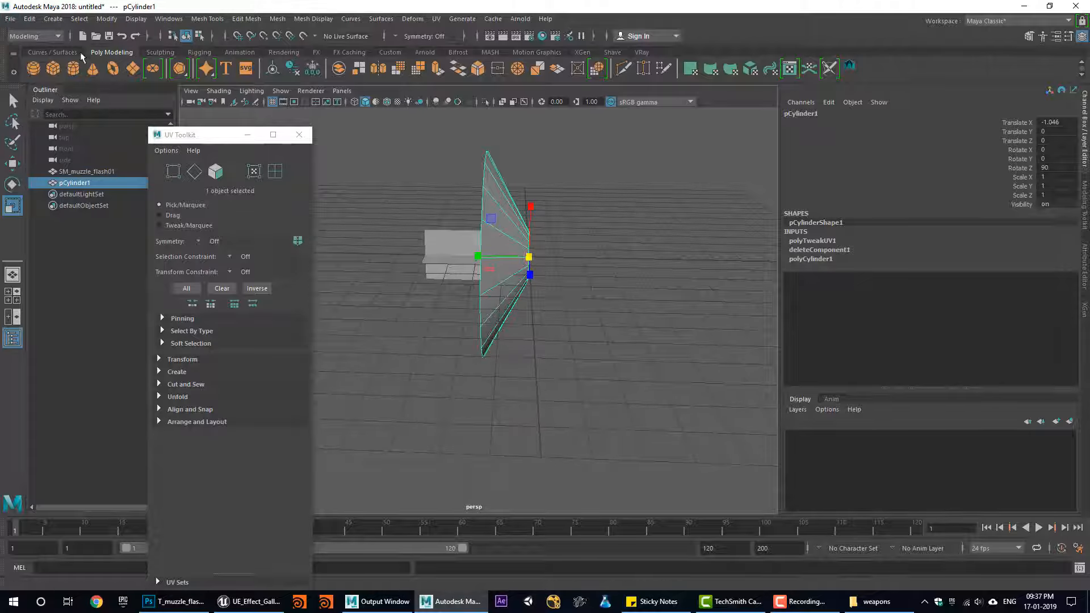
left_click(106, 19)
left_click(131, 64)
Export the selected funnel to the weapons mesh folder as the FBX file Sm_muzzle_flash02.fbx
left_click(10, 19)
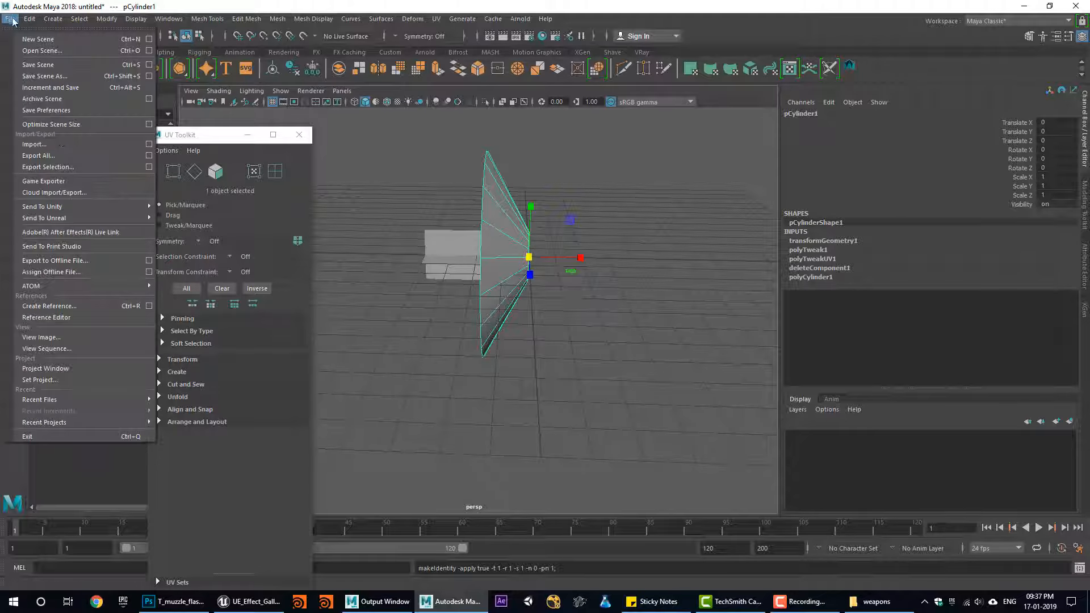
left_click(70, 166)
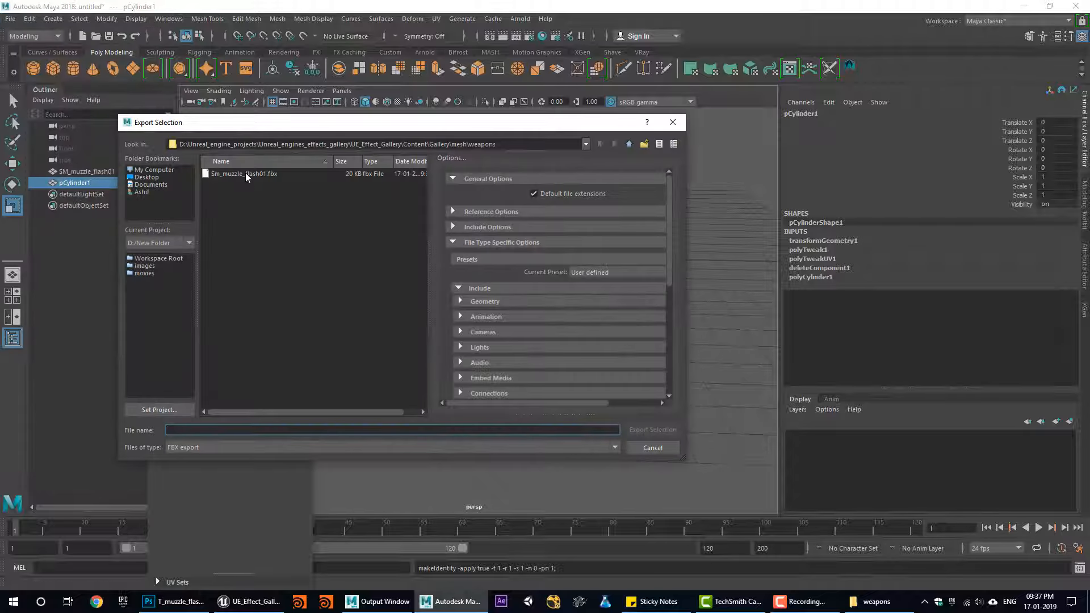
left_click(247, 175)
left_click(219, 430)
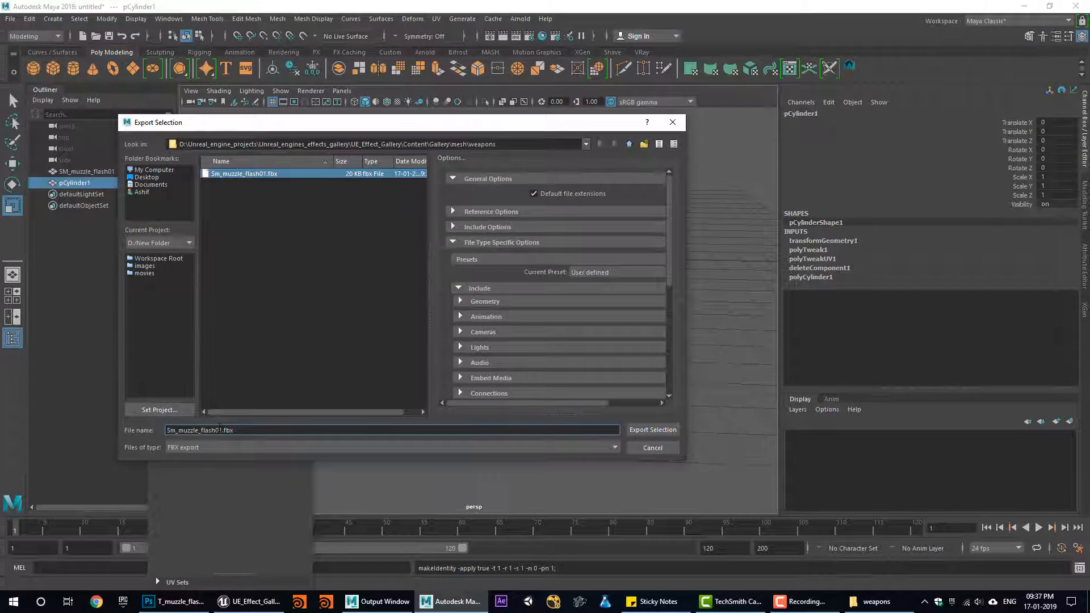
key("Delete")
type("2")
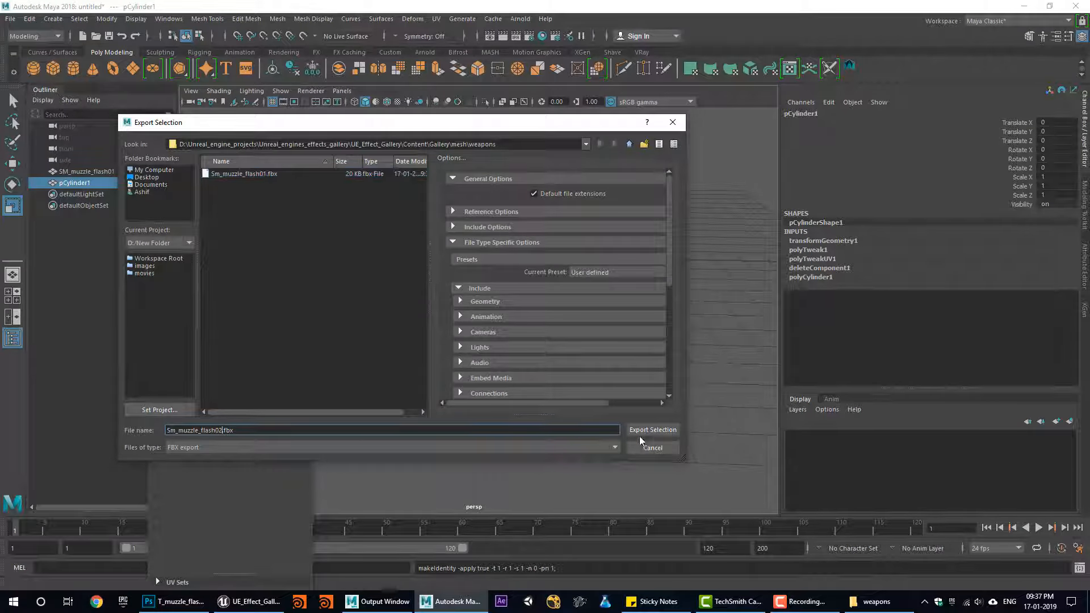
left_click(653, 429)
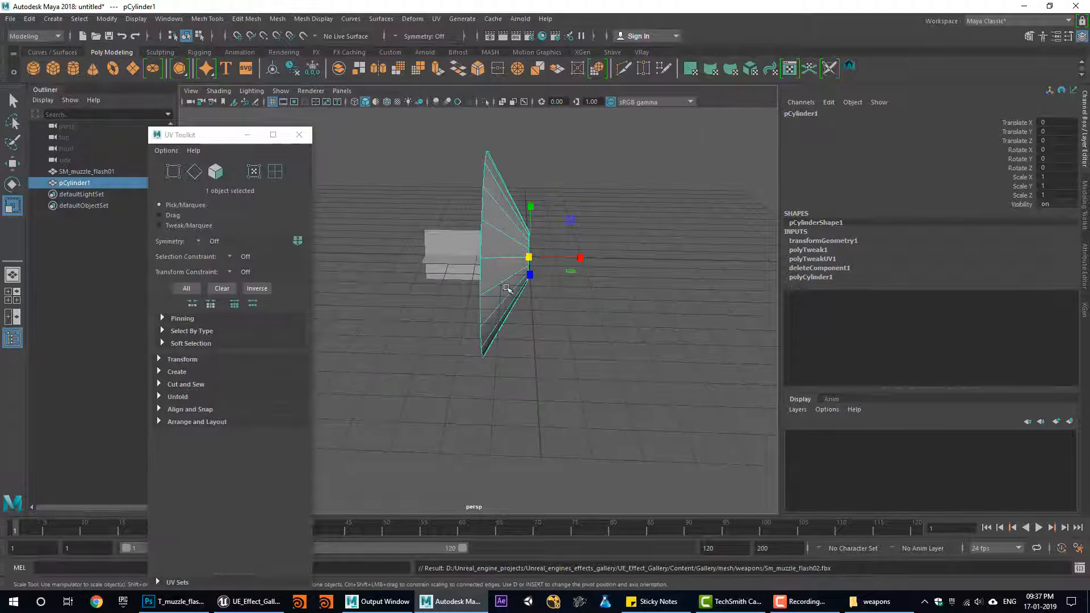
Switch to Photoshop and duplicate the T_muzzle_flash01 document under the name T_muzzle_flash01 copy
left_click(180, 600)
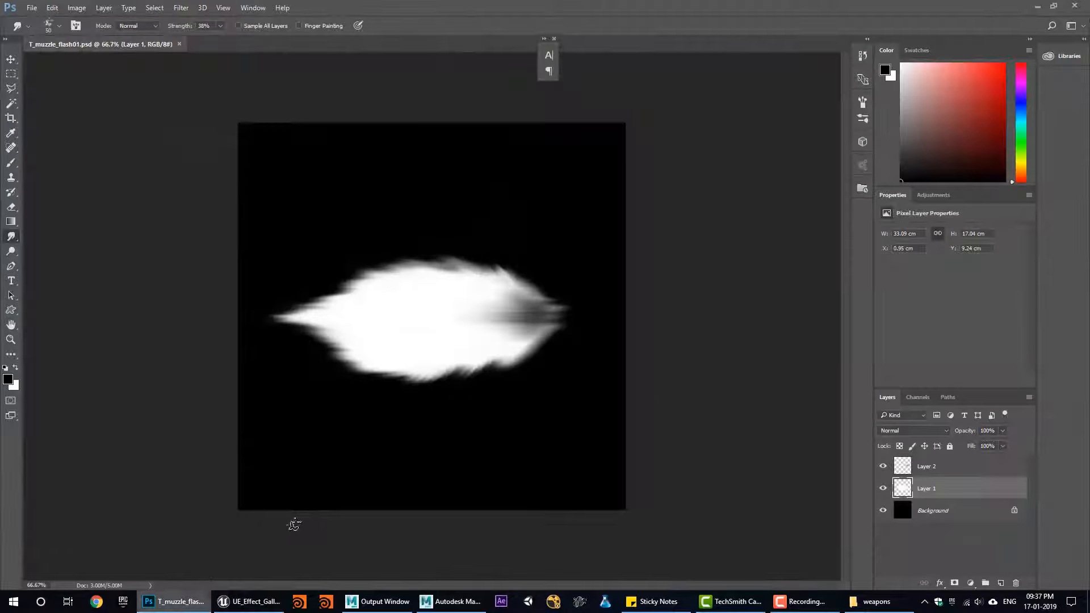
left_click_drag(131, 51, 146, 88)
right_click(149, 87)
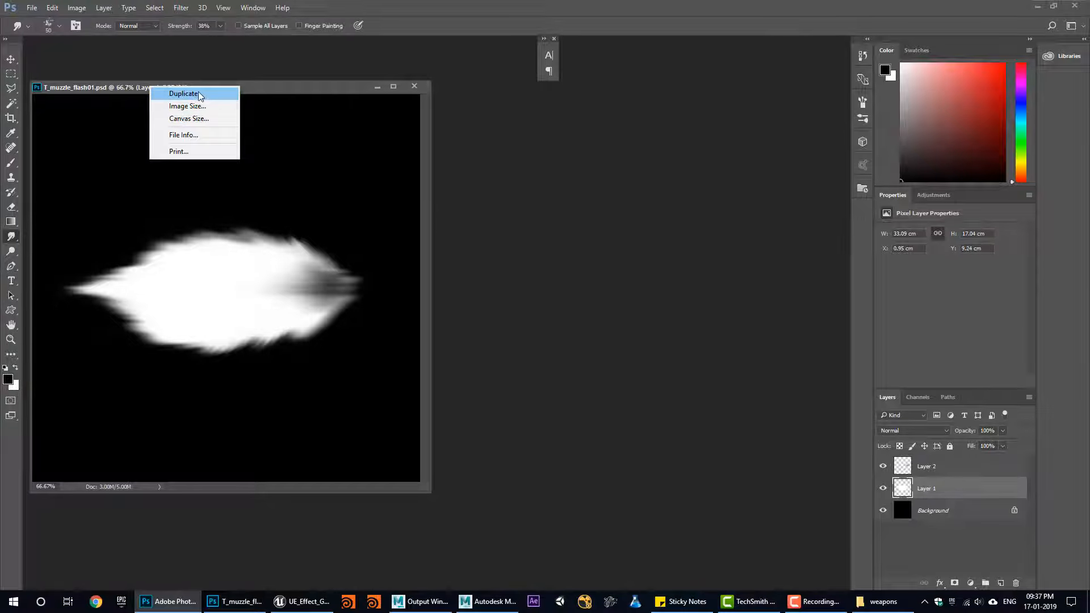
left_click(183, 94)
left_click(649, 202)
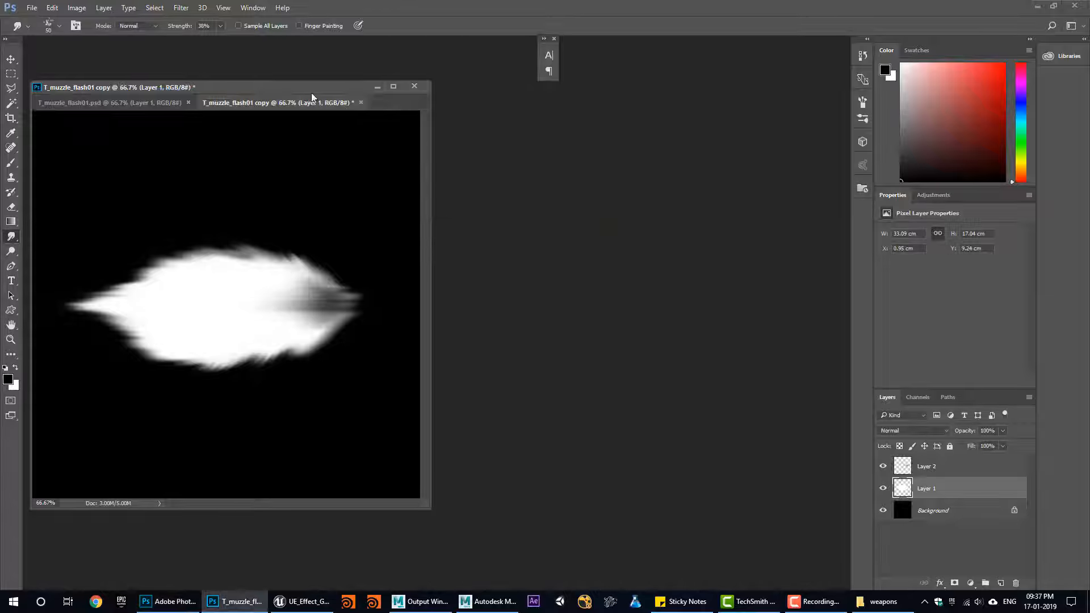
Separate the copied document into its own window, close the original, and reposition and enlarge the copy's window
left_click_drag(351, 136, 488, 133)
left_click(414, 87)
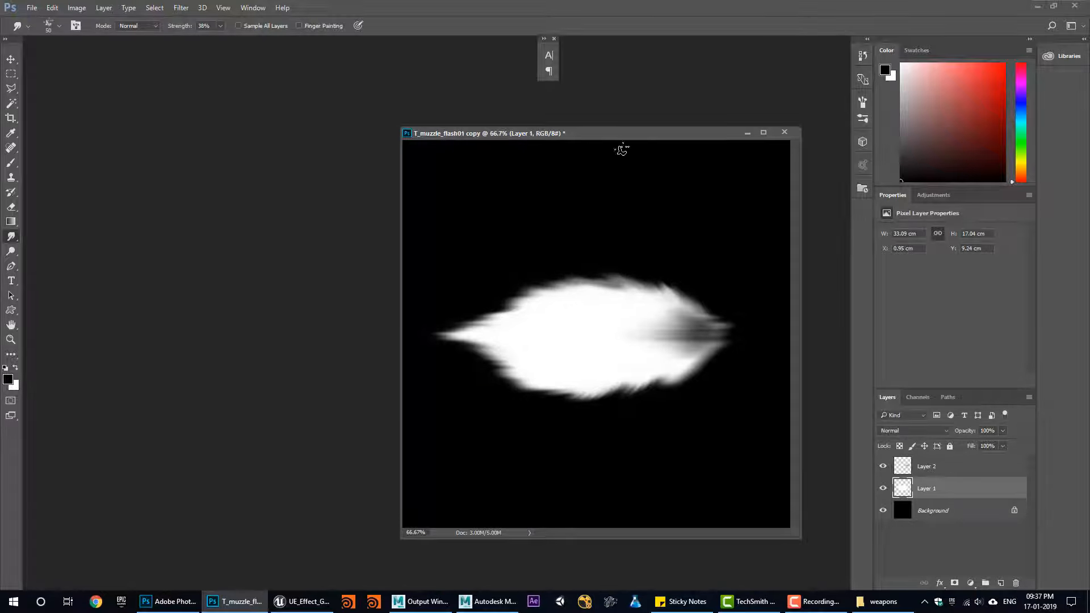
left_click_drag(575, 132, 344, 71)
left_click_drag(570, 474, 651, 518)
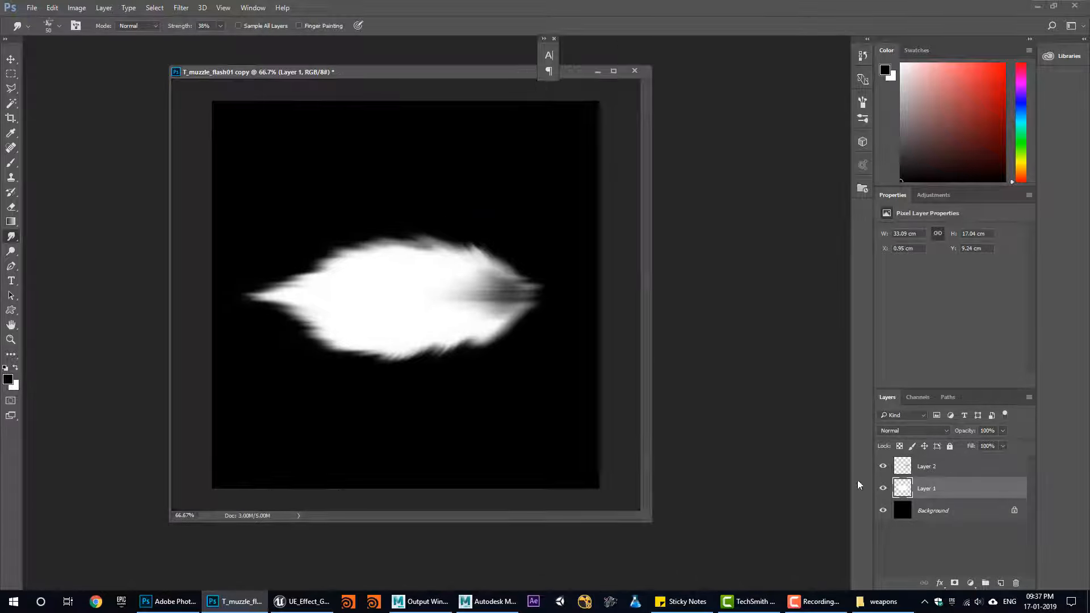
Merge Layer 1 and Layer 2, then rotate the merged flash 90° clockwise so its tip points up
left_click(910, 474, "shift")
key("ctrl+e")
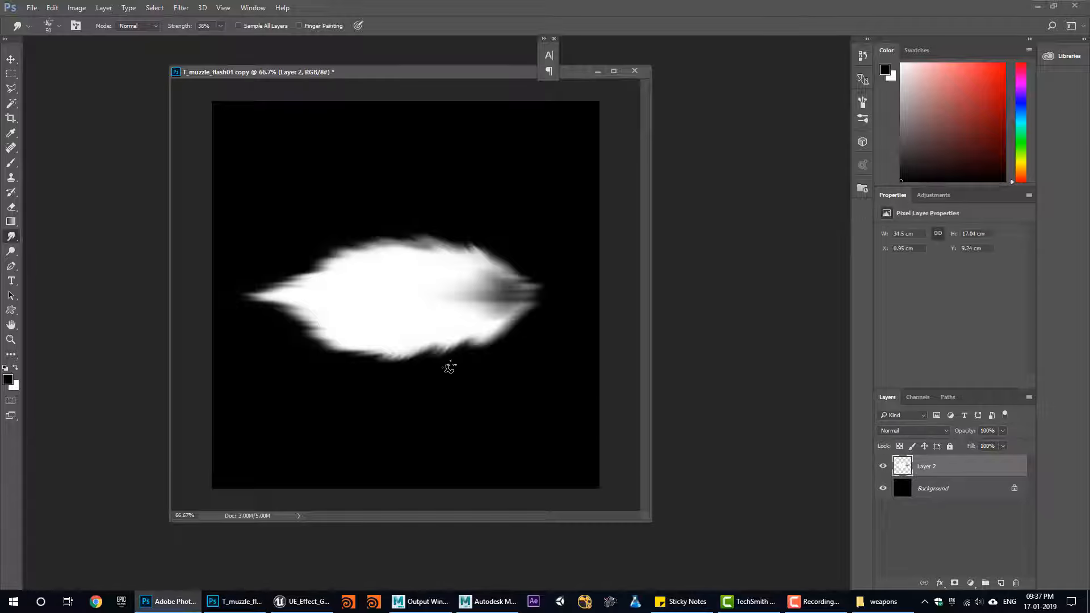
key("ctrl+t")
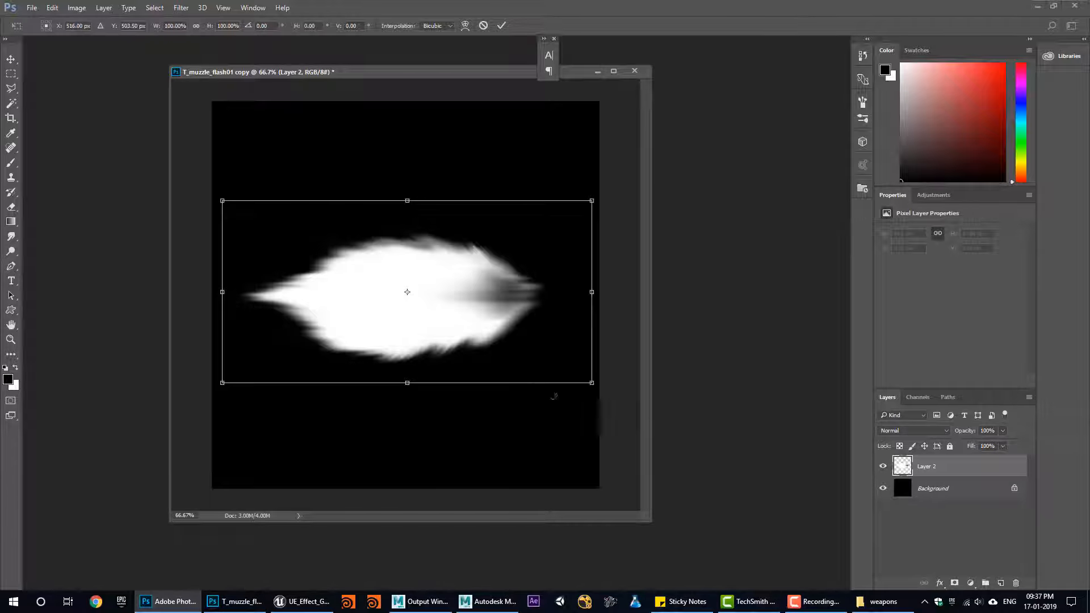
right_click(475, 293)
left_click(529, 441)
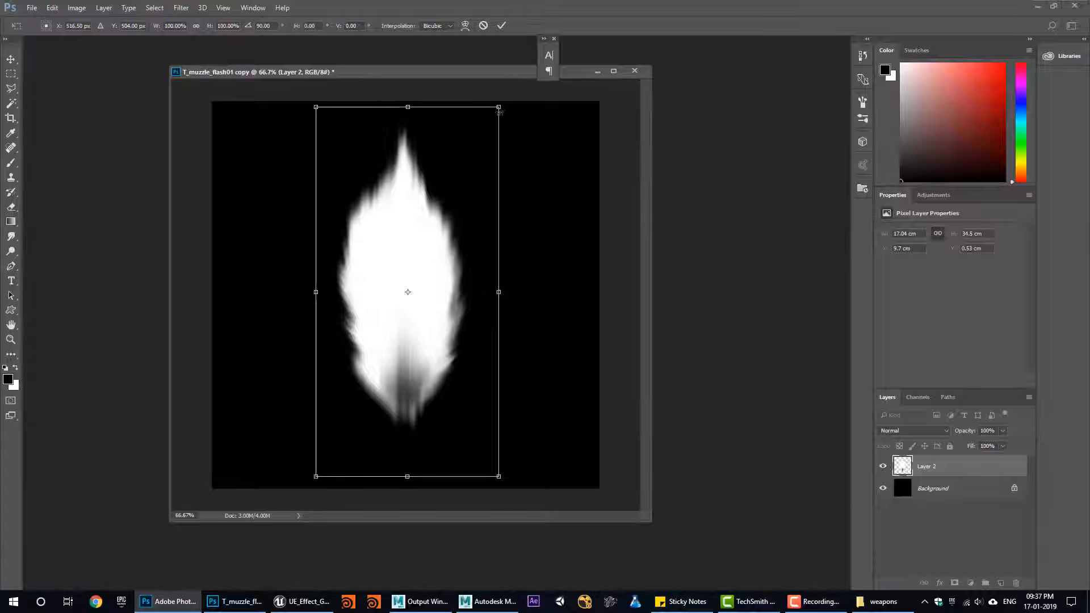
Scale the flash to about 56%, move it to the canvas's left edge and show the document grid
left_click_drag(500, 112, 458, 188, "alt")
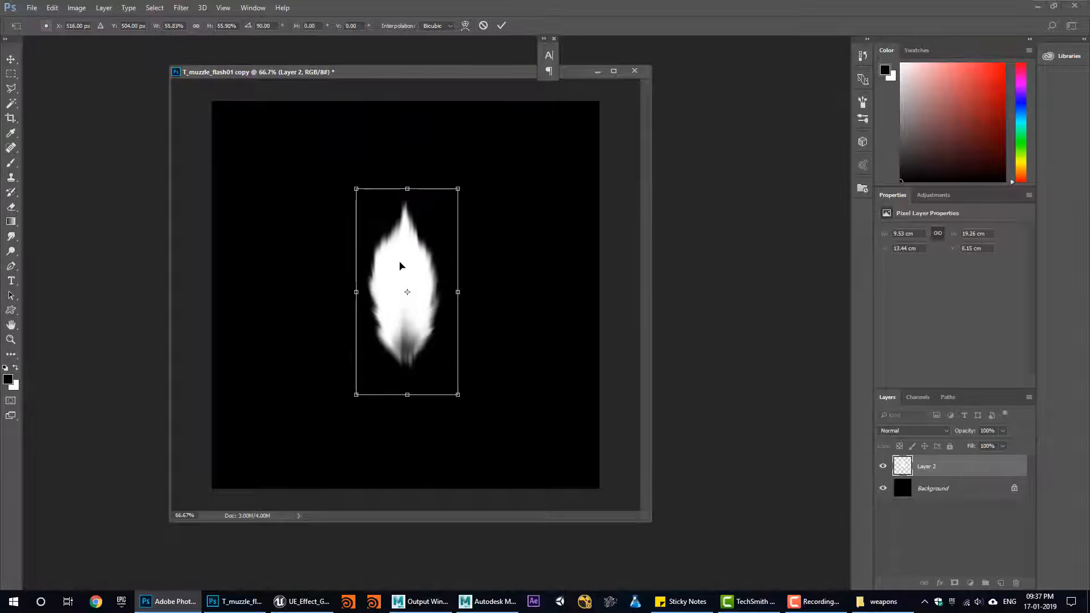
mouse_move(400, 266)
left_mouse_down()
mouse_move(296, 298)
mouse_move(268, 291)
mouse_move(267, 274)
left_mouse_up()
key("Return")
key("r")
key("ctrl+apostrophe")
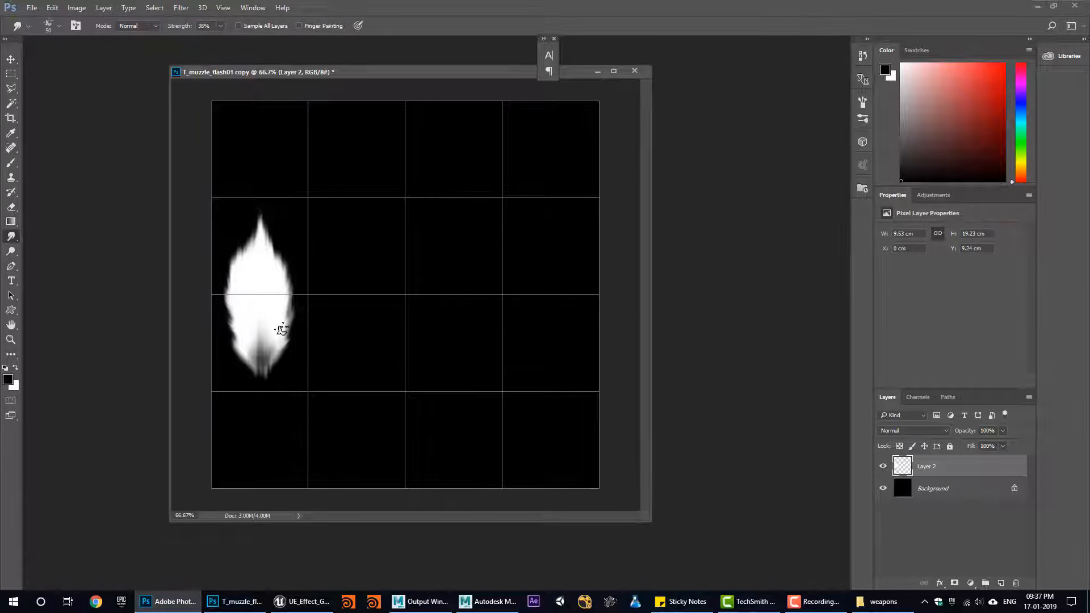
Move the flash to the canvas's lower-left corner and scale it to about 95% to fit the first grid column
left_click(8, 60)
key("ctrl+t")
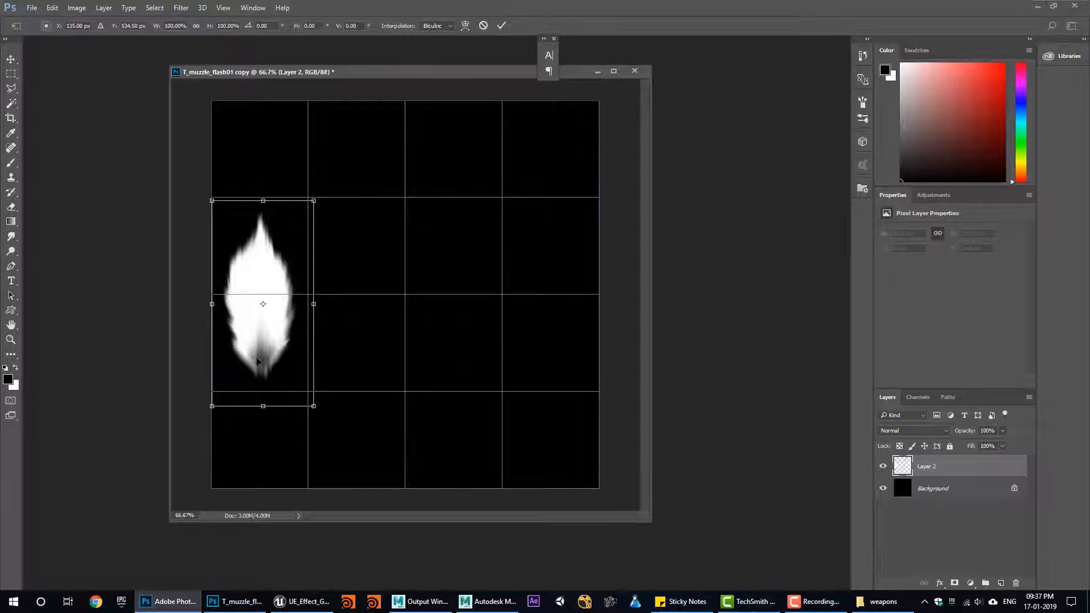
left_click_drag(257, 360, 259, 442)
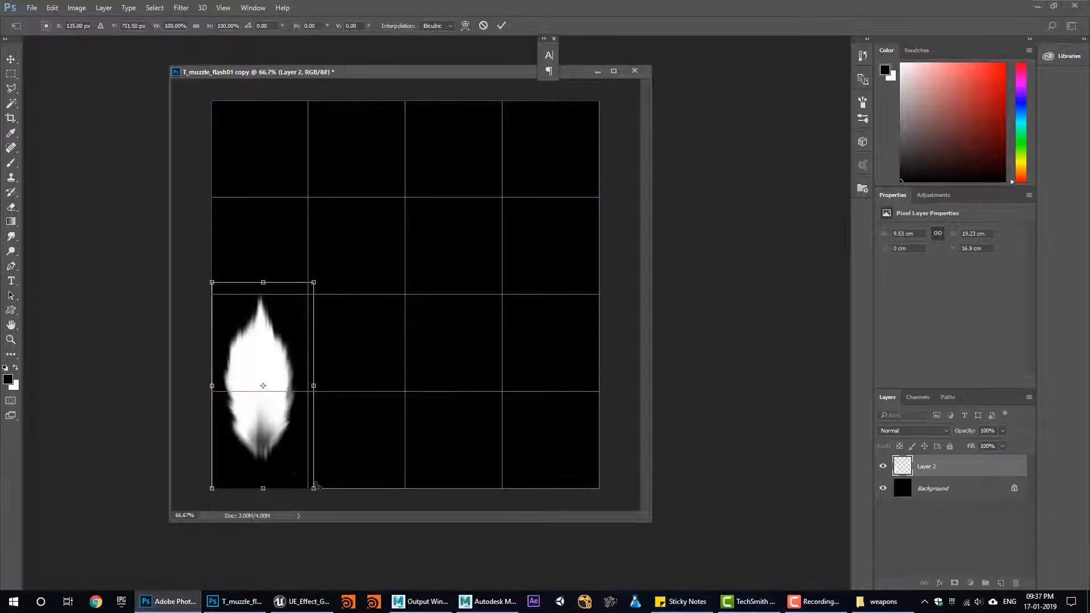
left_click_drag(310, 483, 306, 482)
Nudge the flash down until its base nears the canvas's bottom edge, and place three copies side by side in the remaining grid columns
key("shift+Down")
key("shift+Down")
key("shift+Down")
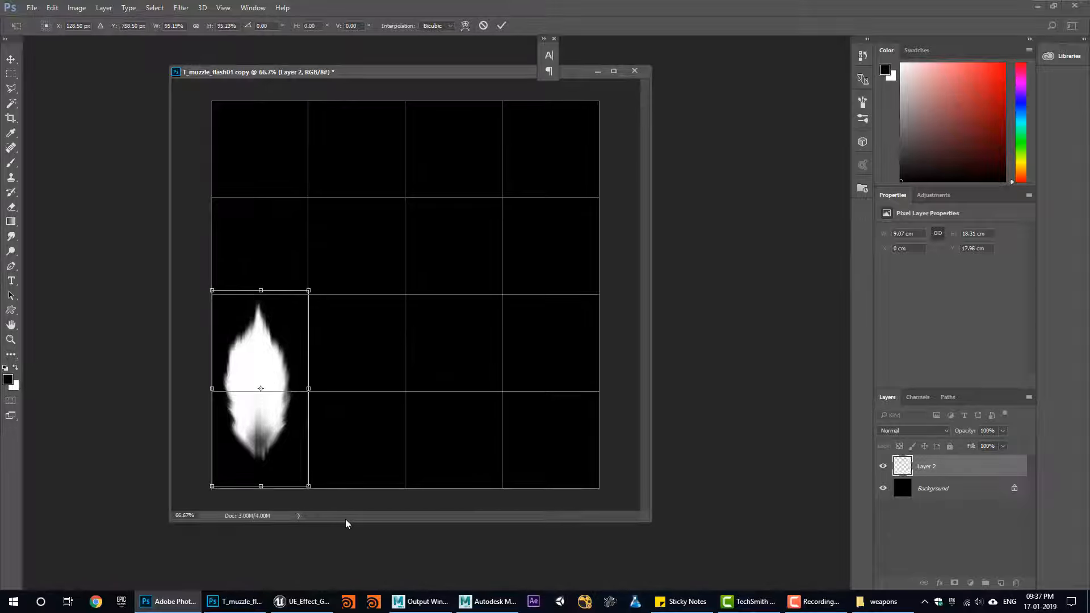
key("shift+Down")
key("shift+Down")
key("shift+Down")
key("shift+Down")
key("shift+Down")
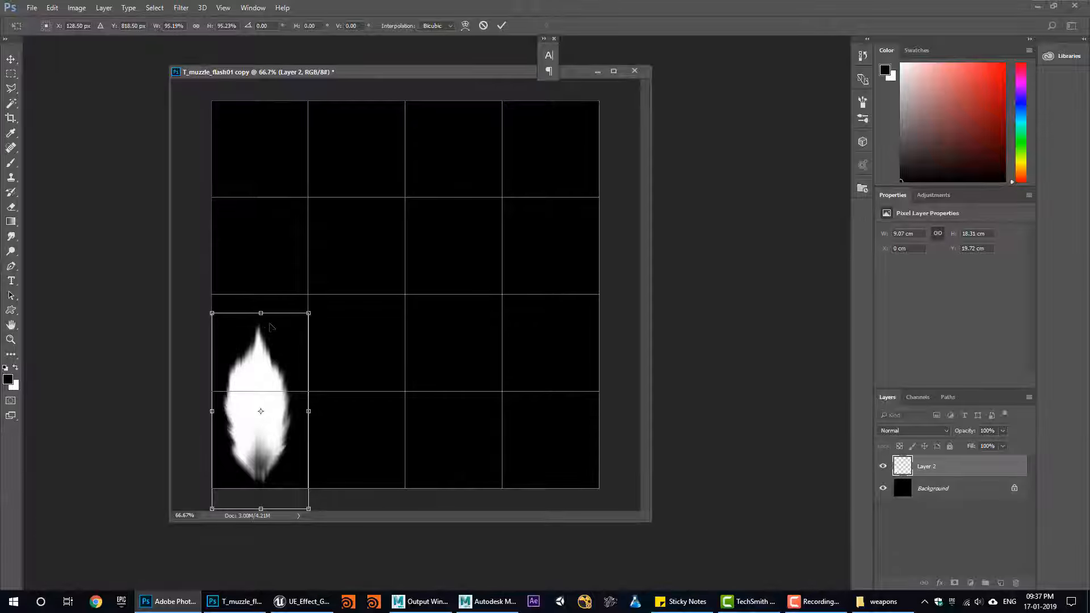
key("Return")
left_click_drag(270, 427, 537, 427, "alt")
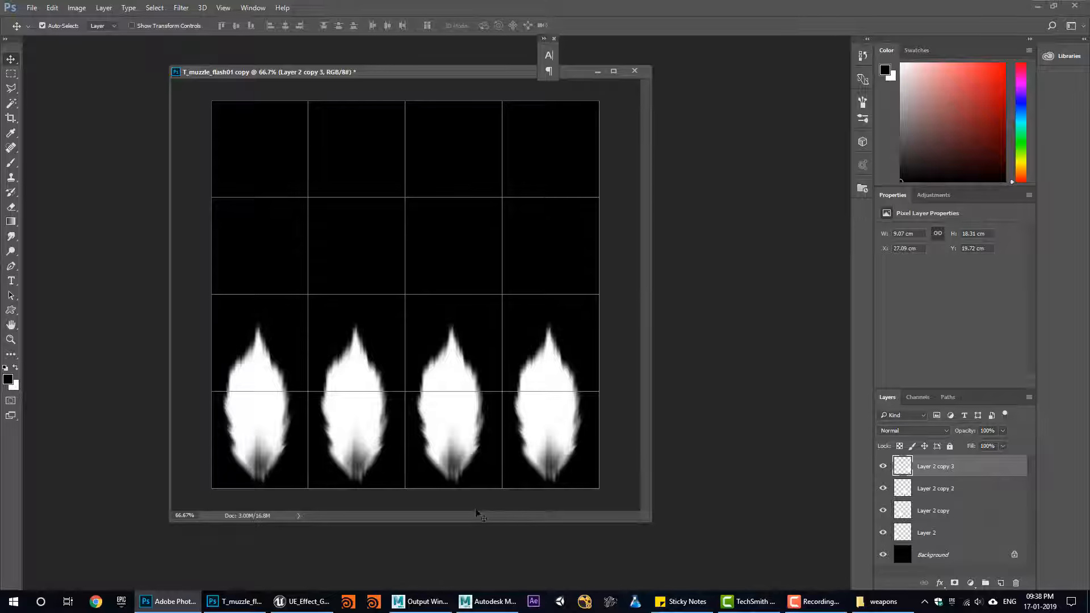
Switch to Maya, reopen the funnel's UV layout beside the model and examine which UV strip belongs to the face beside the seam
left_click(488, 601)
left_click_drag(416, 282, 502, 279, "alt")
left_click(790, 69)
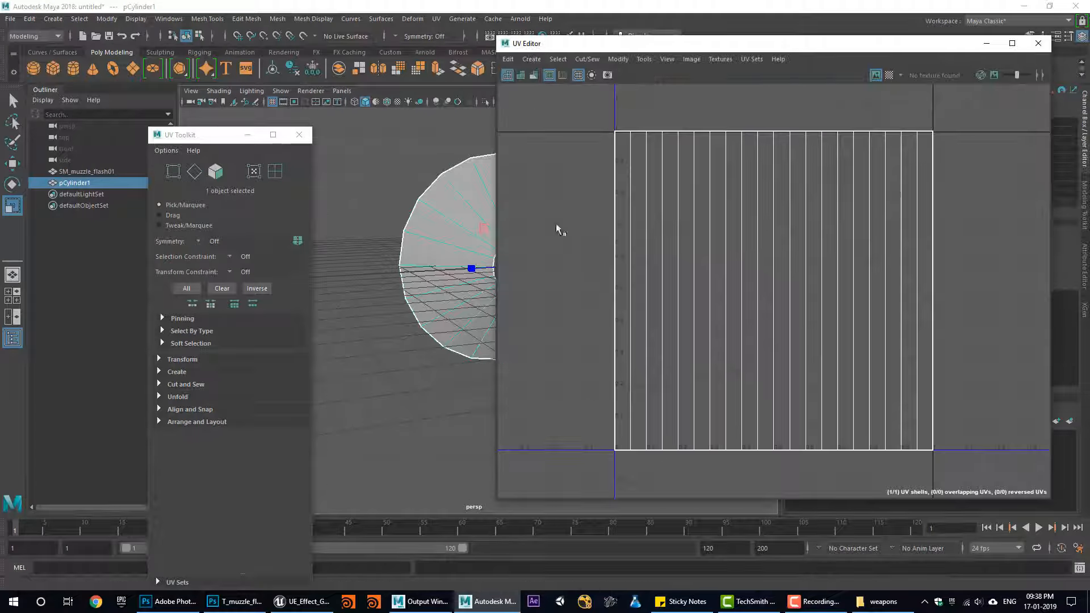
left_click_drag(625, 49, 711, 67)
left_click_drag(480, 243, 450, 257, "alt")
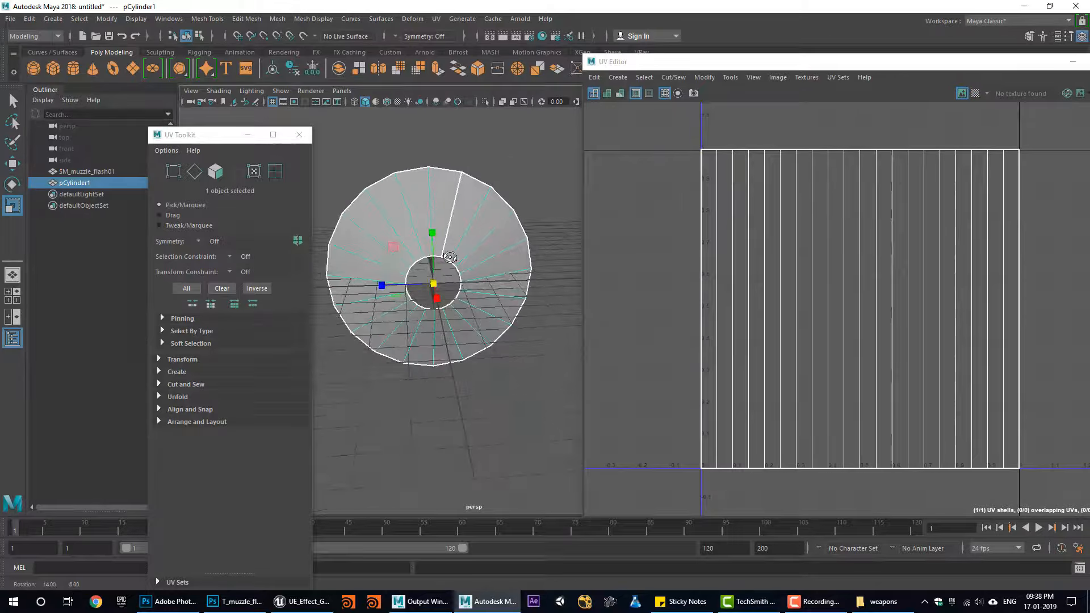
right_click_drag(414, 199, 414, 225)
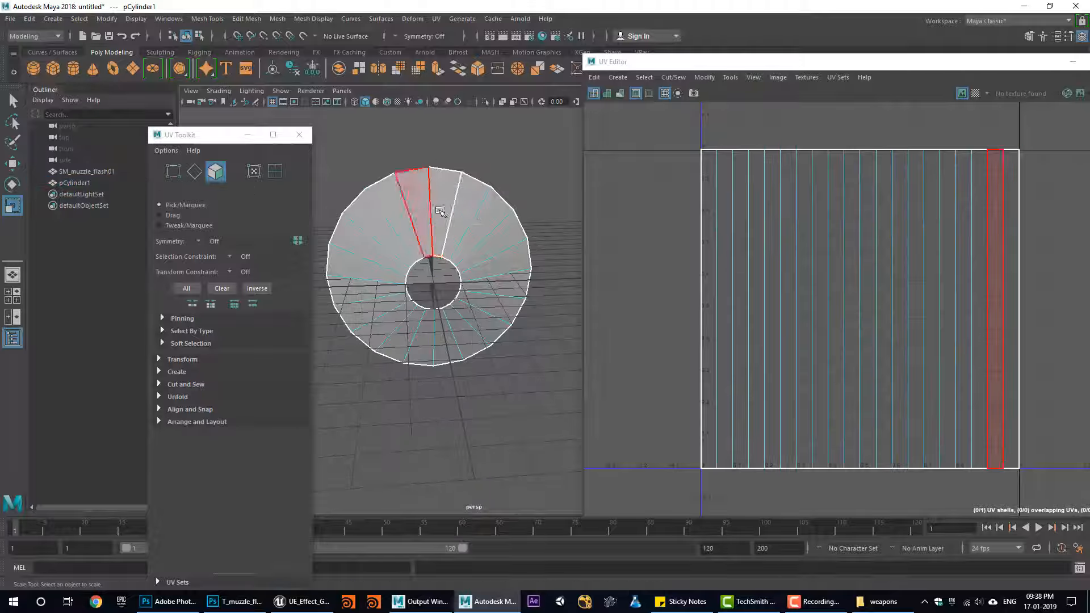
left_click(452, 200)
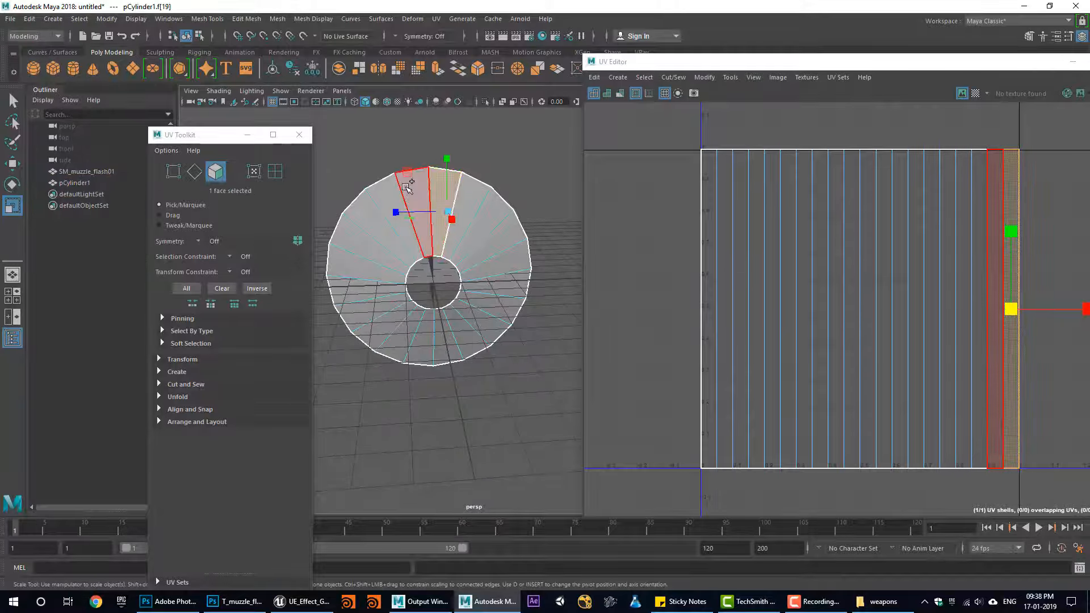
right_click_drag(414, 186, 448, 166)
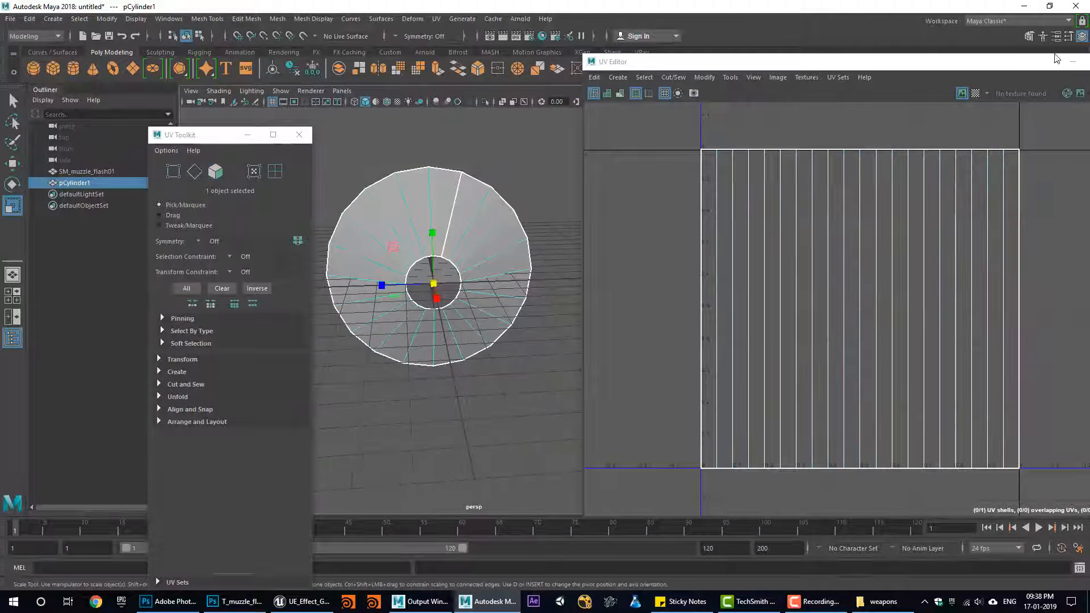
Select the five adjacent faces running from the funnel's seam and examine which UV strips they occupy
left_click_drag(982, 64, 954, 101)
left_click_drag(479, 244, 451, 270, "alt")
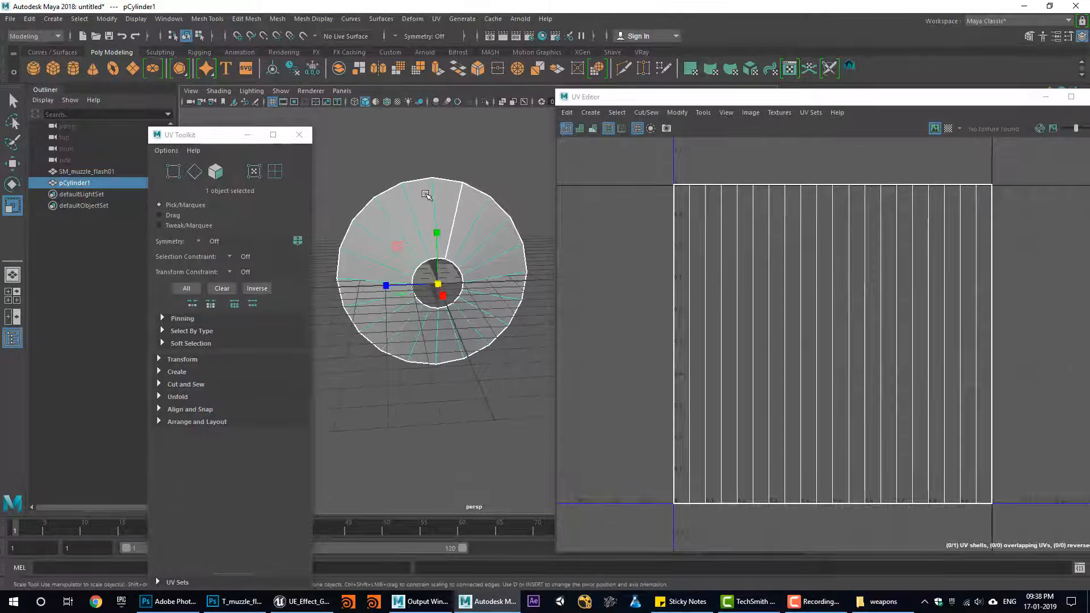
right_click_drag(426, 195, 459, 184)
left_click_drag(416, 229, 434, 196, "alt")
mouse_move(435, 196)
right_mouse_down()
mouse_move(433, 226)
mouse_move(419, 197)
right_mouse_up()
left_click(443, 209)
left_click(416, 198, "shift")
left_click(400, 211, "shift")
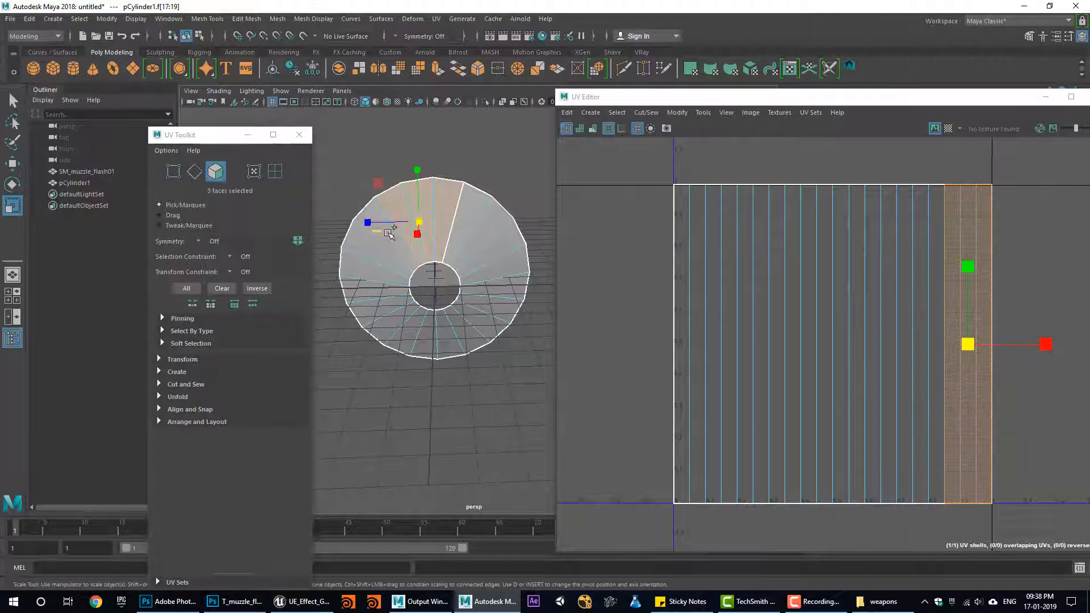
left_click(392, 233, "shift")
left_click(368, 241, "shift")
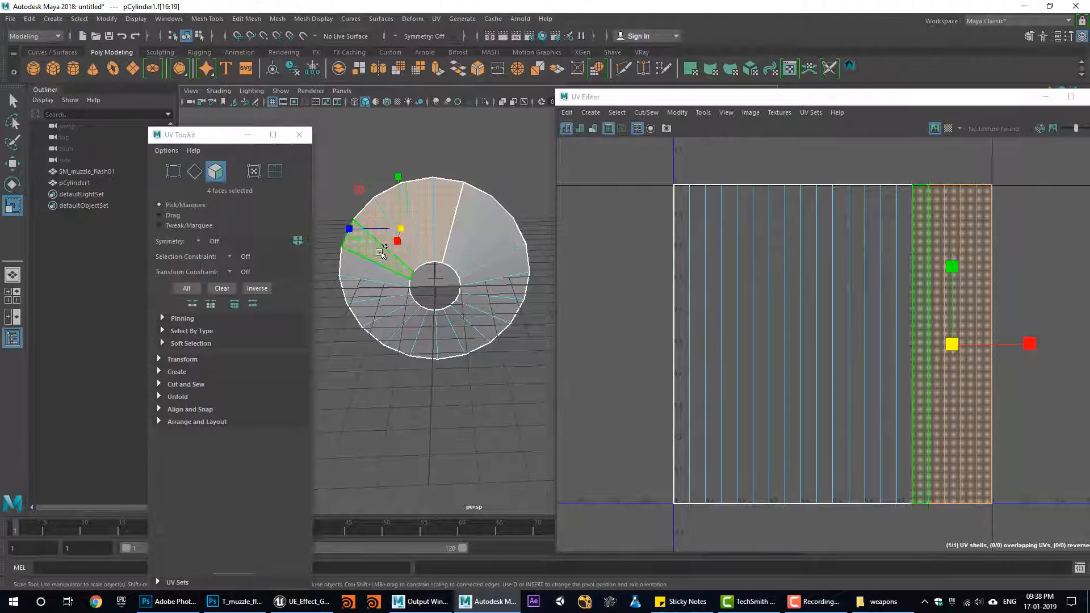
left_click_drag(430, 278, 432, 265, "alt")
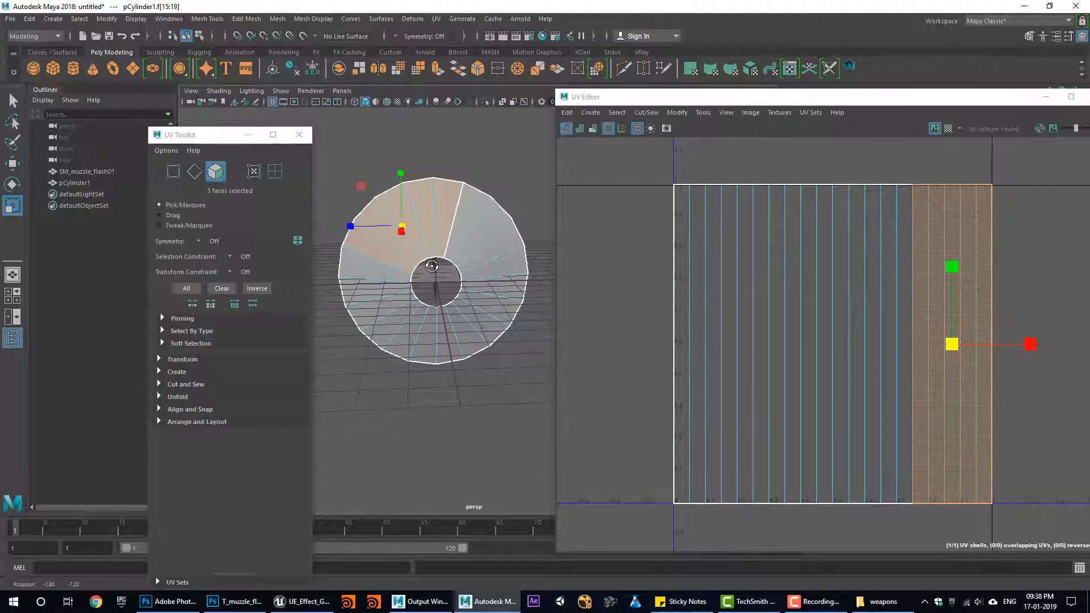
Cut the funnel's UVs along three strip edges to split the layout into four shells of five faces each
right_click_drag(937, 230, 932, 195)
left_click(913, 258)
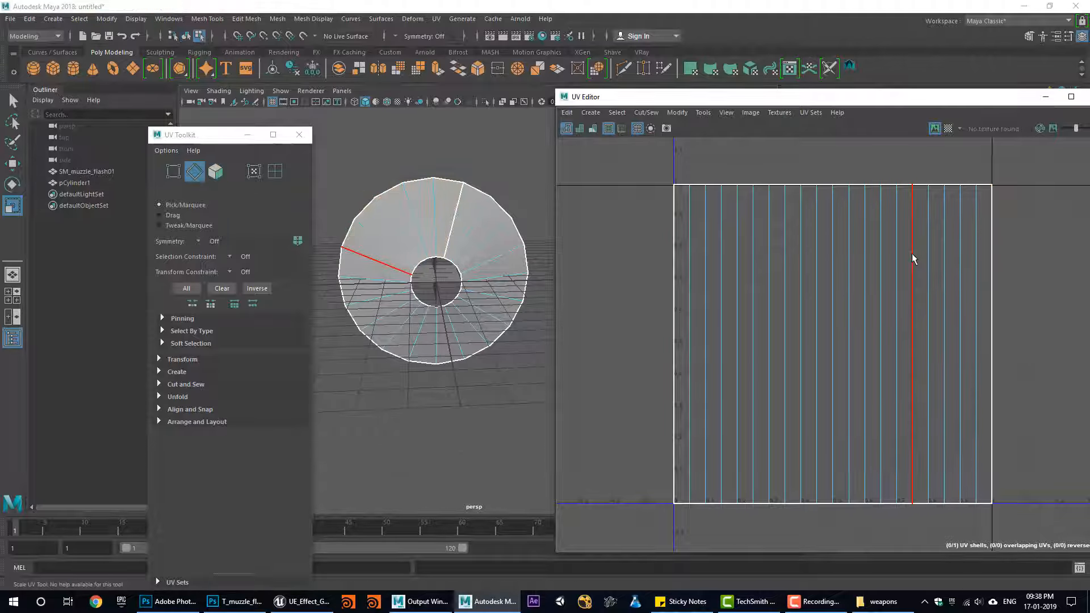
right_click_drag(913, 261, 877, 266, "shift")
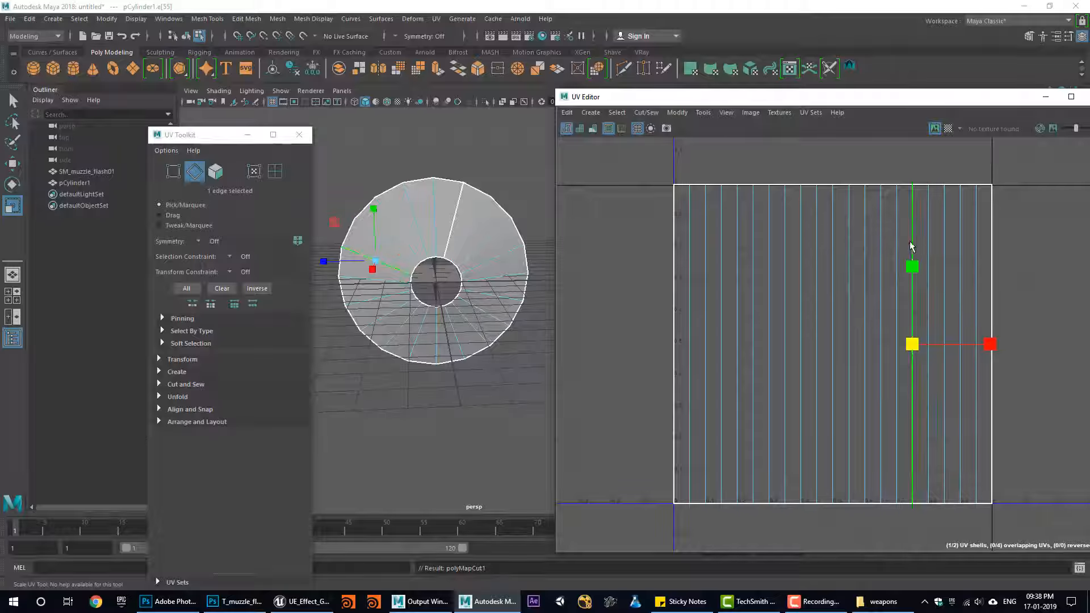
left_click(831, 263)
right_click_drag(831, 263, 792, 278, "shift")
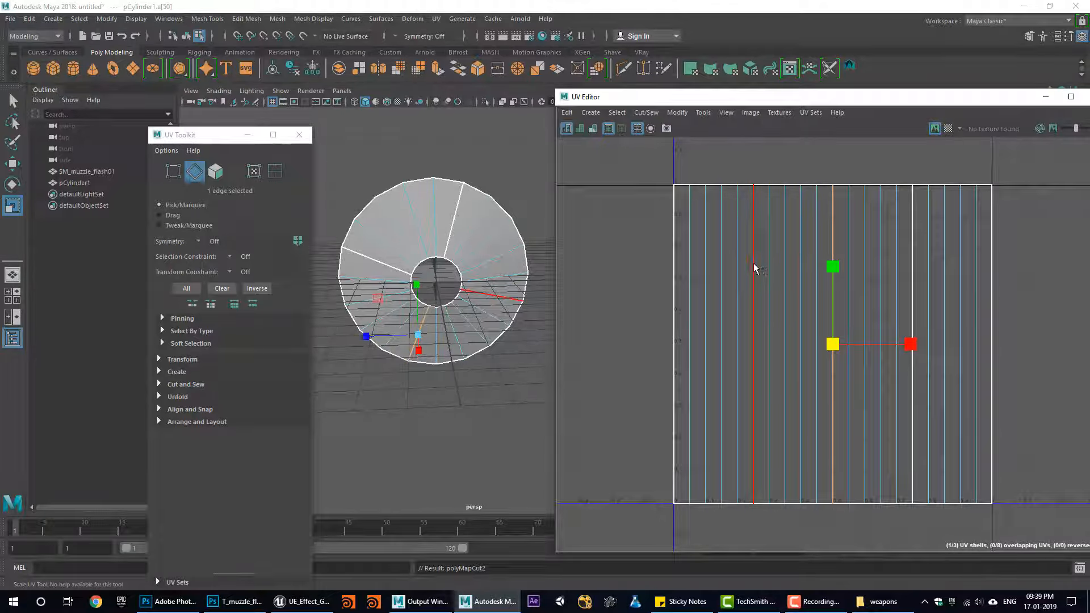
left_click(753, 267)
right_click_drag(754, 267, 715, 282, "shift")
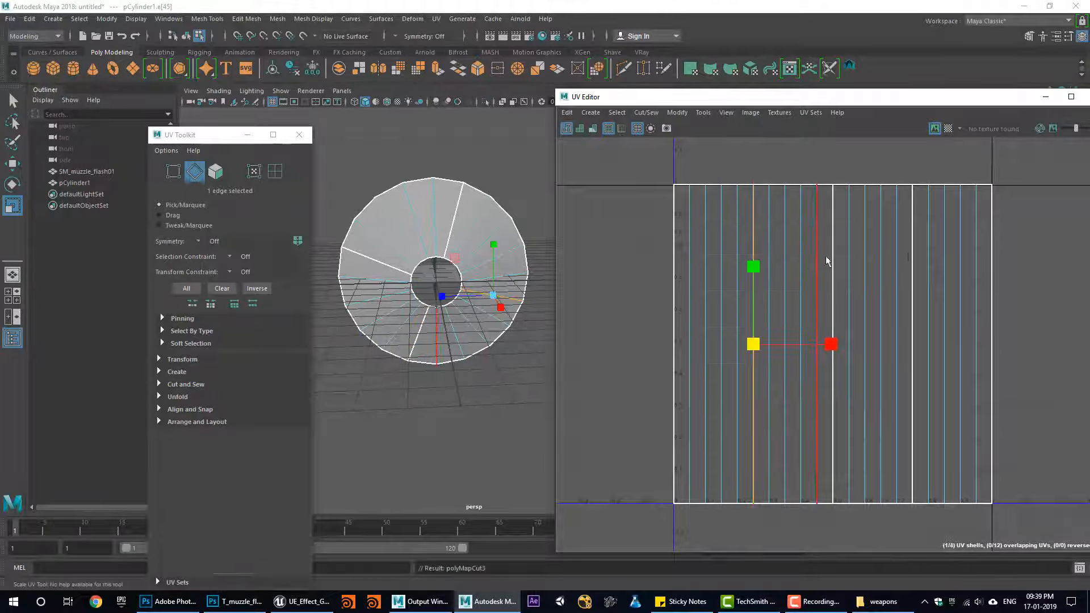
Move three of the four UV shells outside the 0–1 tile, leaving only the leftmost shell in place
scroll(830, 244, "down", 2)
scroll(809, 255, "down", 2)
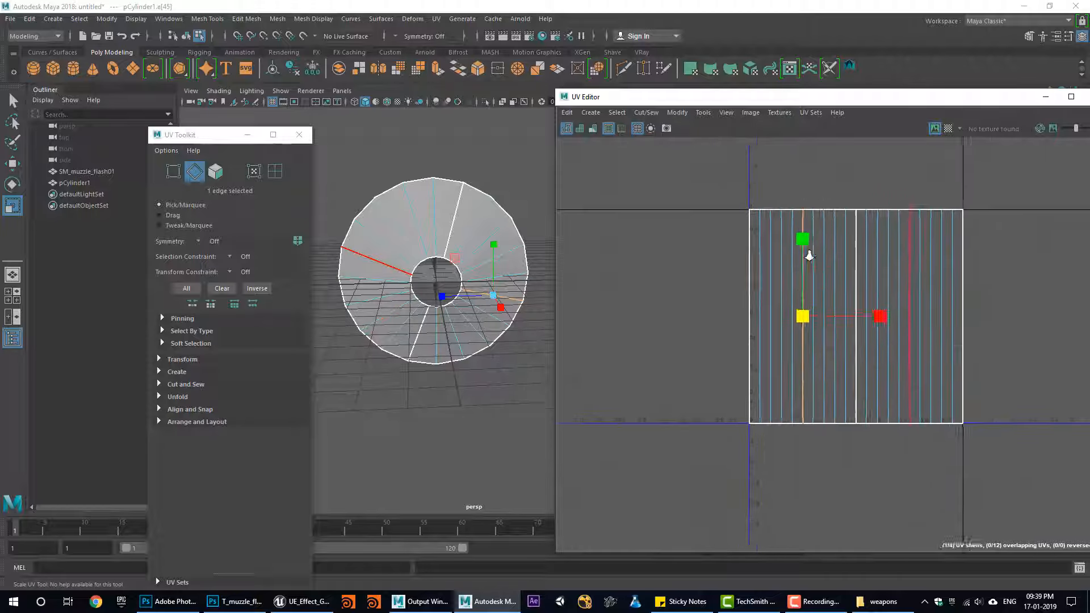
right_click(837, 254)
right_click_drag(844, 286, 844, 288)
double_click(836, 287)
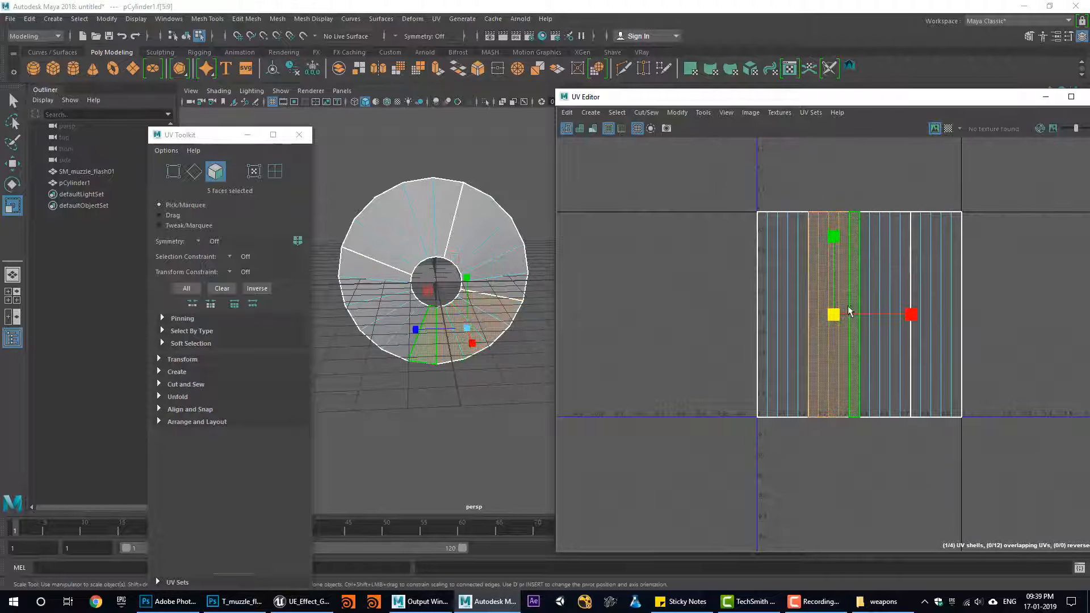
key("w")
left_click_drag(834, 314, 563, 345)
double_click(897, 314)
left_click_drag(891, 314, 653, 404)
double_click(942, 329)
left_click_drag(944, 318, 1082, 345)
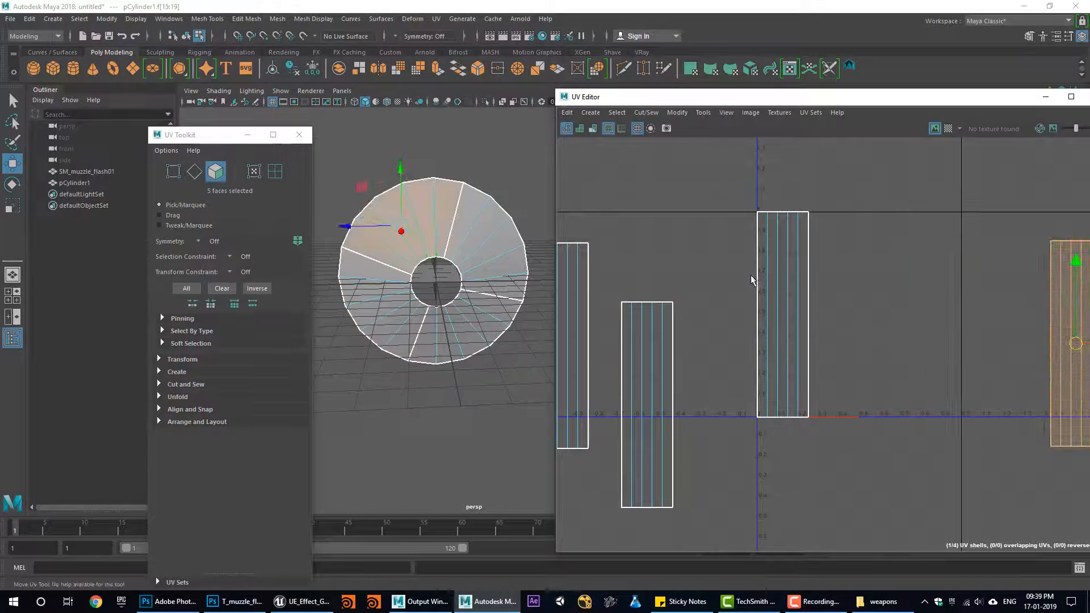
Select the remaining shell's UVs and try layout and unfold operations on them, undoing the unwanted results
right_click_drag(750, 277, 741, 231)
left_click_drag(738, 205, 817, 425)
right_click(791, 284, "shift")
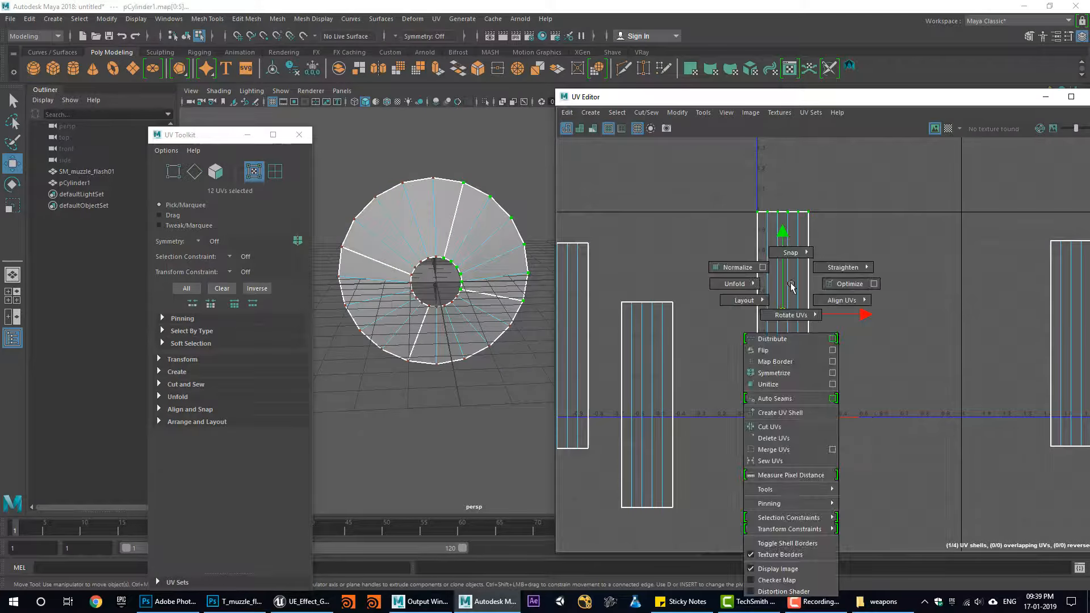
right_click_drag(785, 273, 699, 313, "shift")
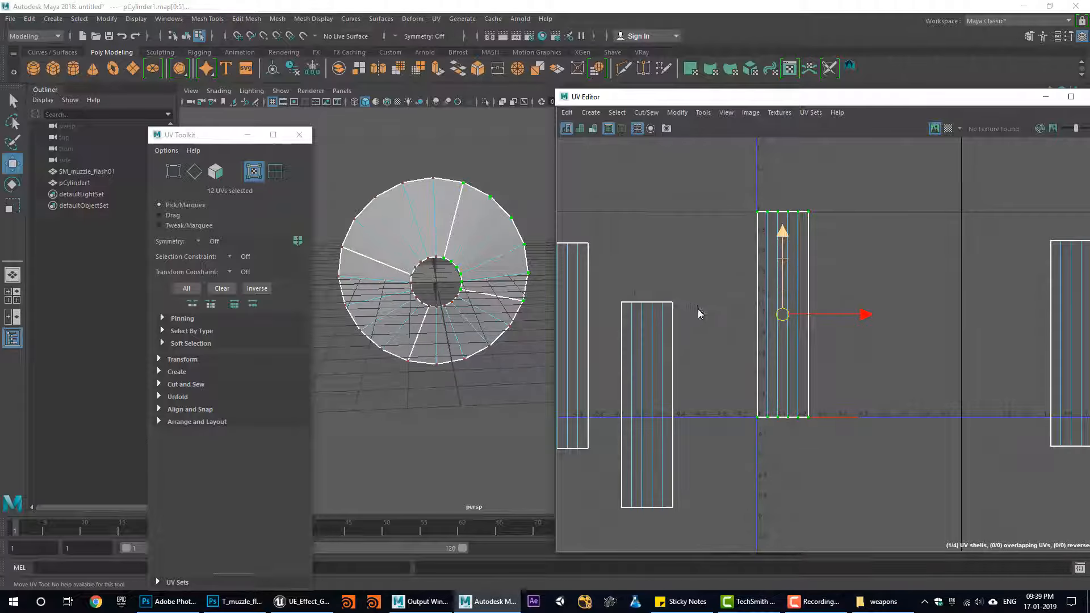
right_click_drag(783, 260, 691, 273, "shift")
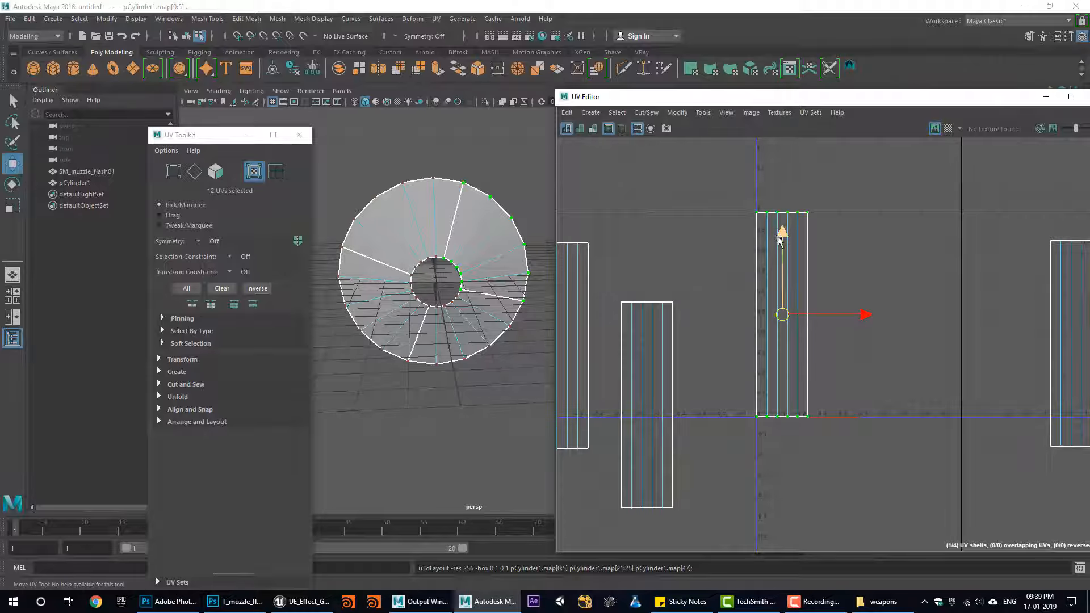
right_click_drag(779, 241, 720, 257, "shift")
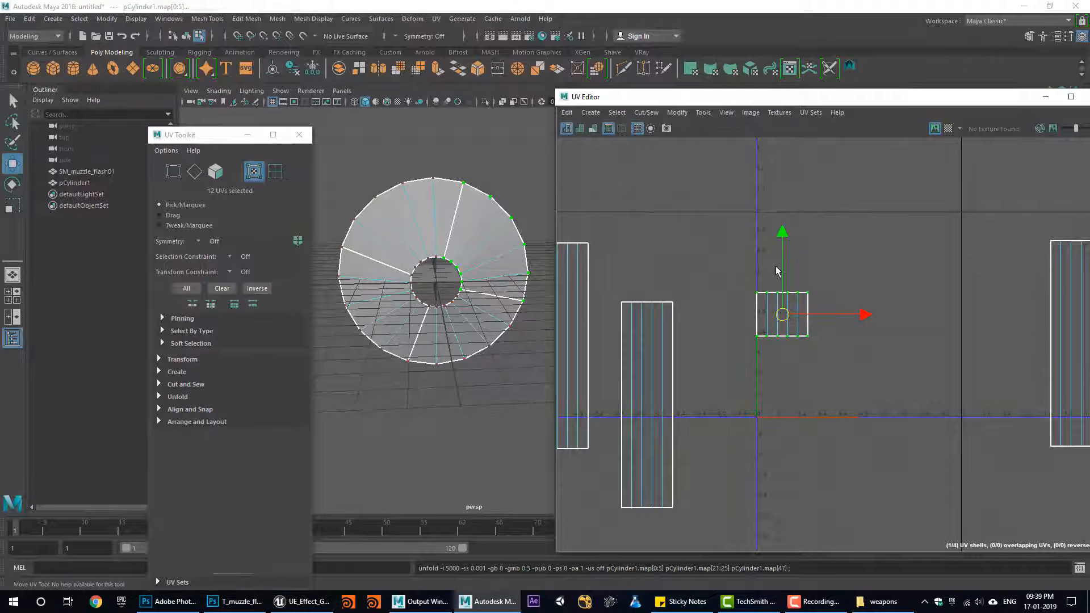
key("ctrl+z")
right_click_drag(784, 277, 686, 265, "shift")
key("ctrl+z")
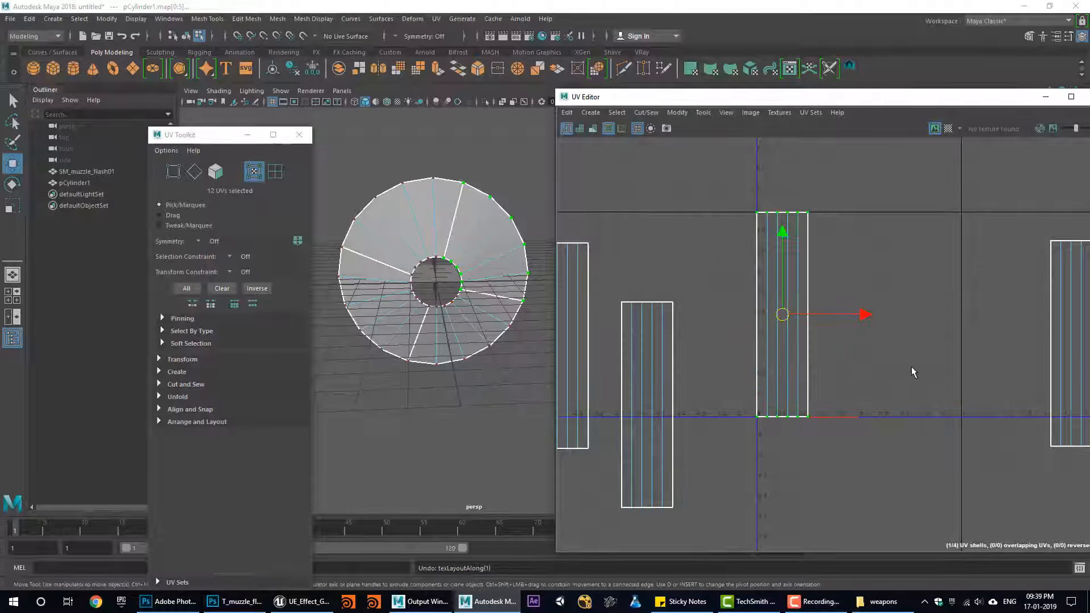
Select all UVs of the shell in the tile, set its pivot to the middle left and enable scale step snapping at 0.50
right_click_drag(845, 294, 857, 293, "alt")
middle_click_drag(856, 292, 824, 307, "alt")
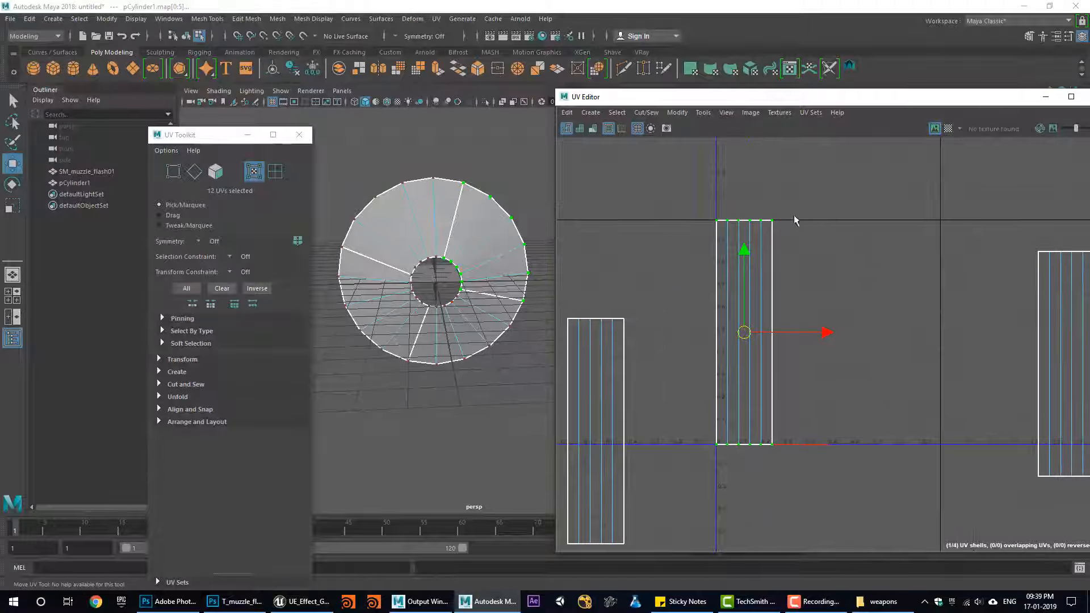
left_click_drag(782, 222, 720, 458)
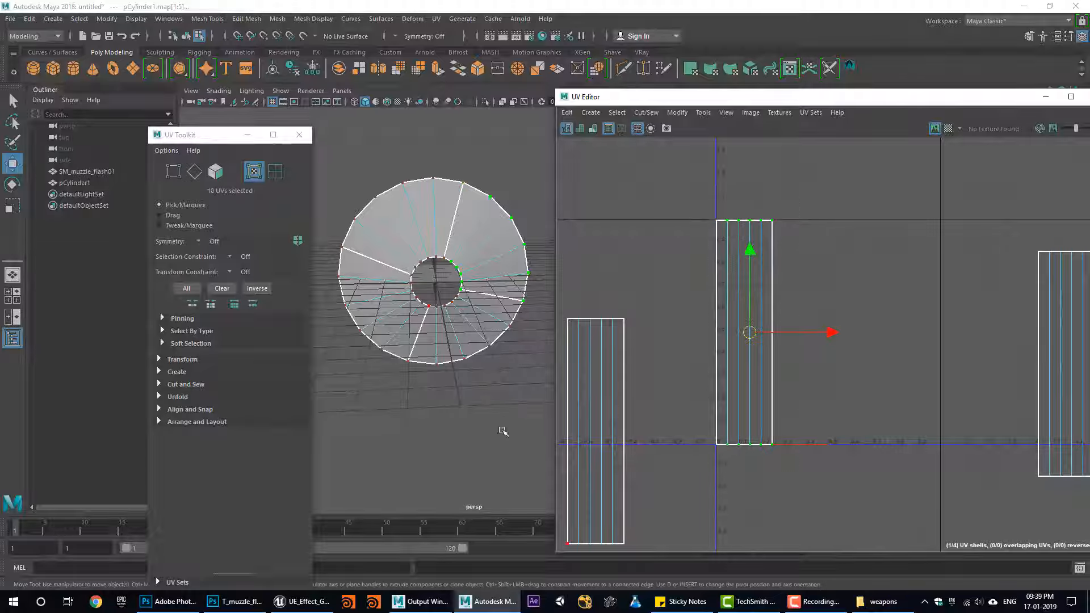
left_click(182, 359)
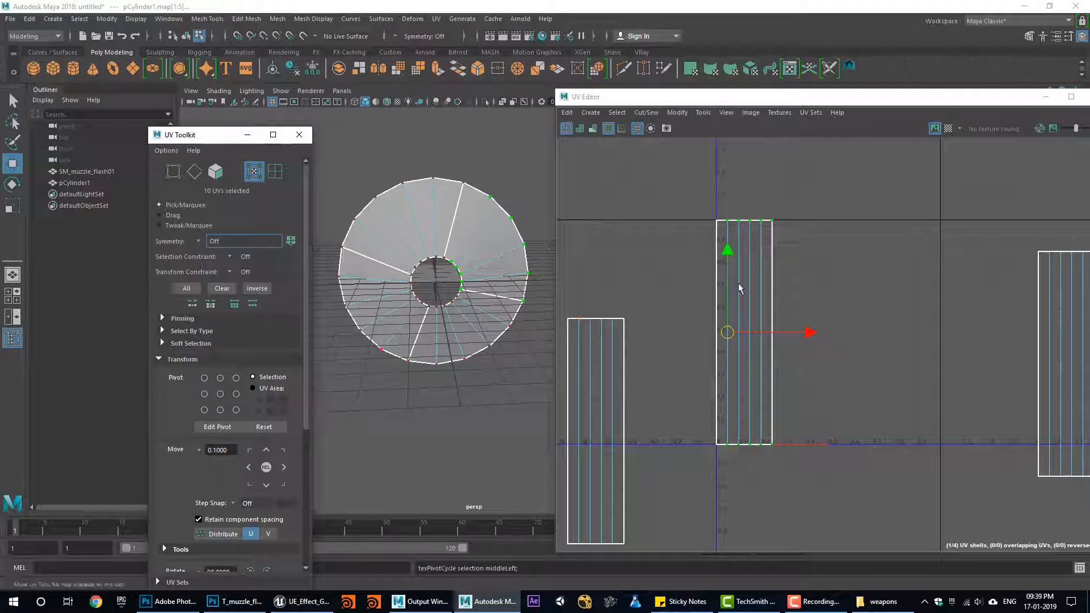
left_click_drag(671, 197, 856, 540)
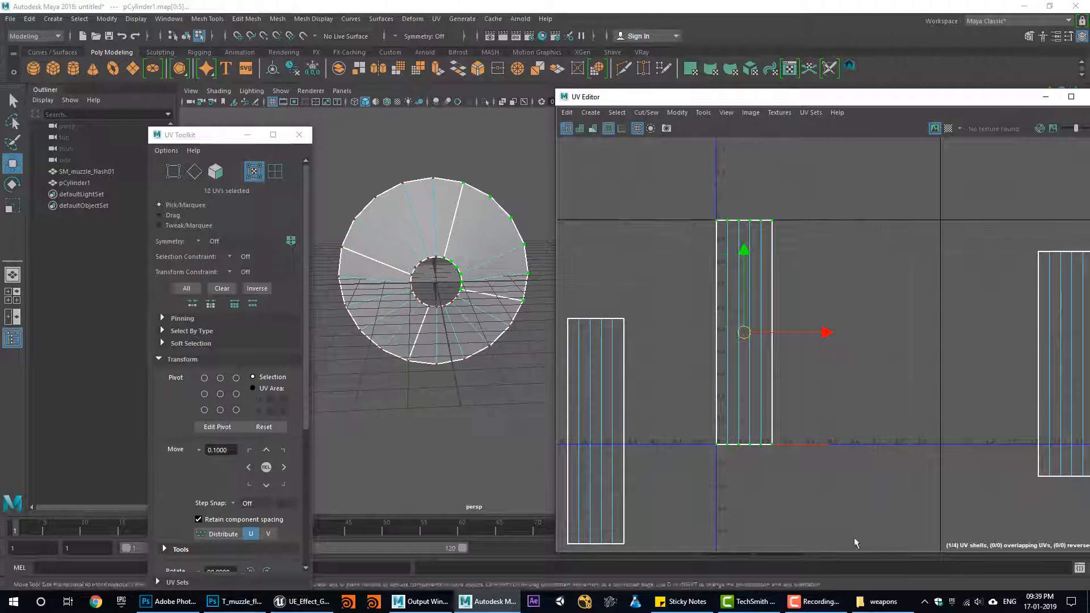
left_click(204, 394)
scroll(258, 486, "down", 5)
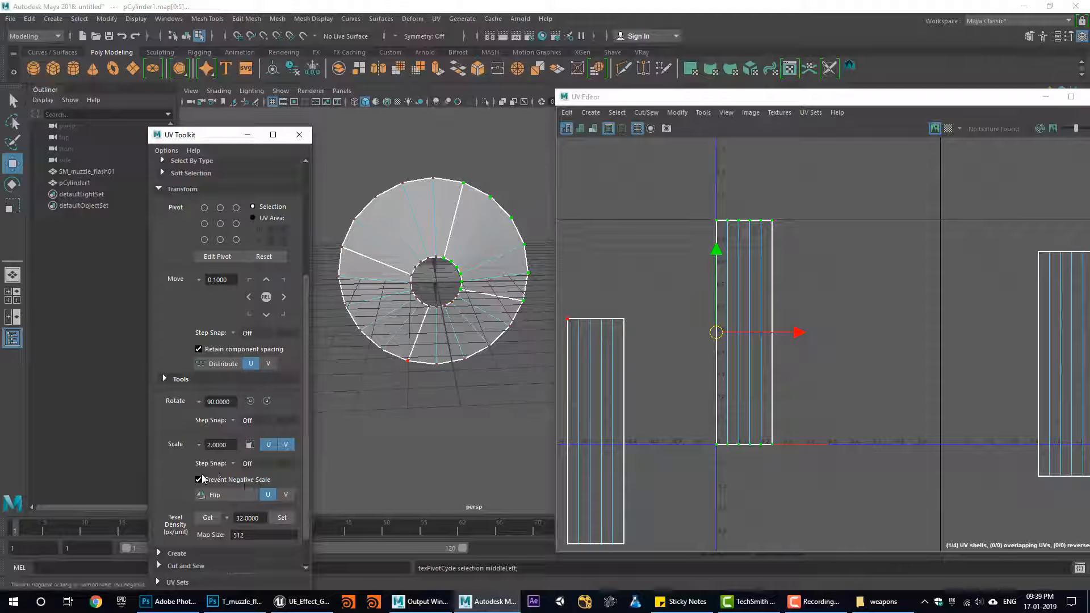
left_click(244, 464)
left_click(257, 480)
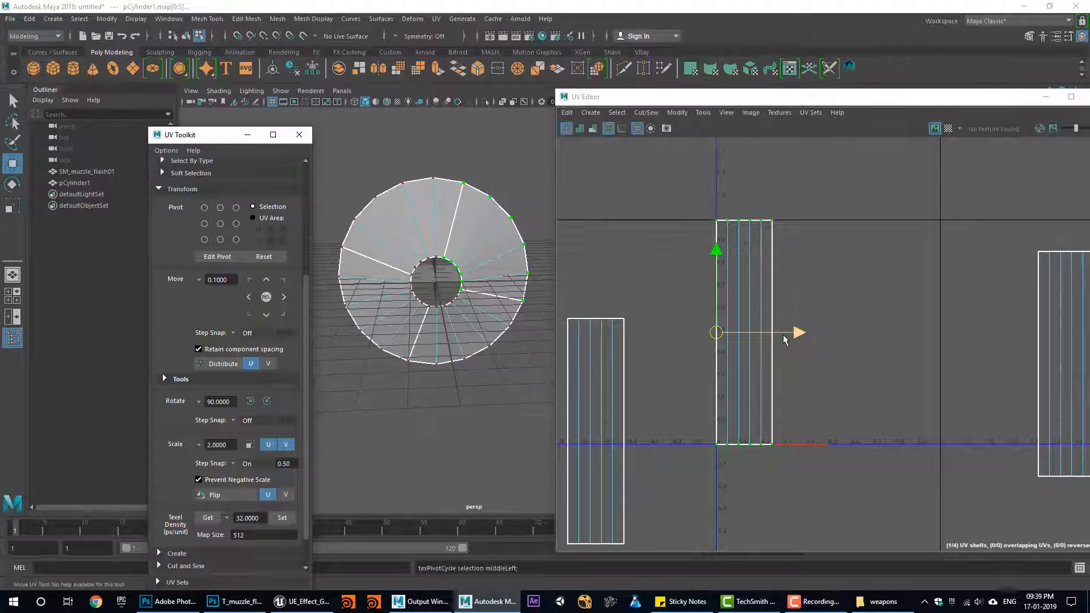
Scale the first shell horizontally from its middle-left pivot until it fills the full width of the UV tile
key("r")
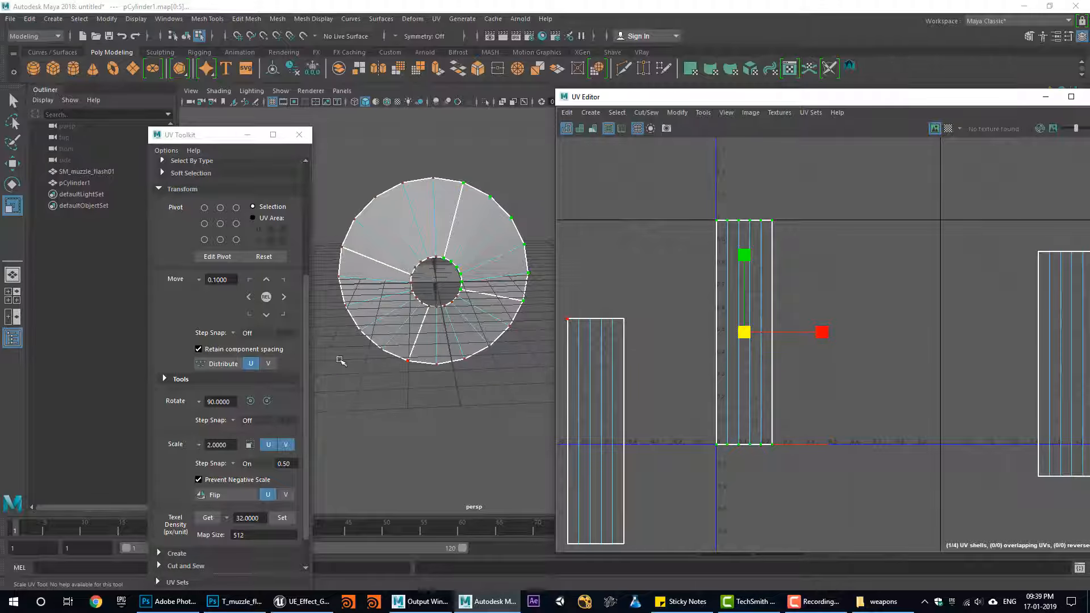
left_click(204, 223)
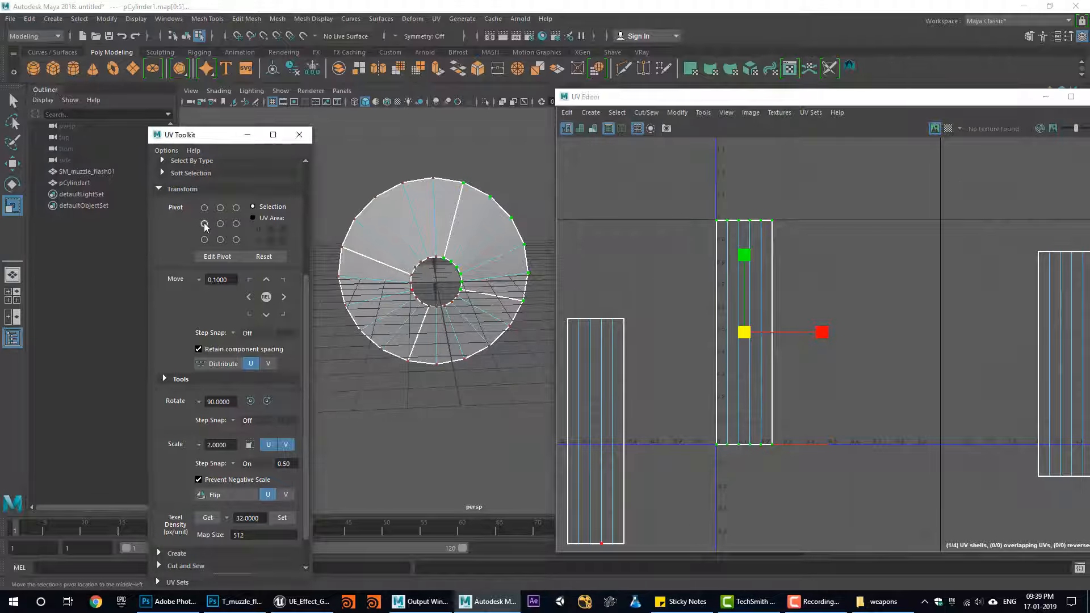
left_click_drag(794, 334, 1016, 364)
scroll(762, 394, "down", 2)
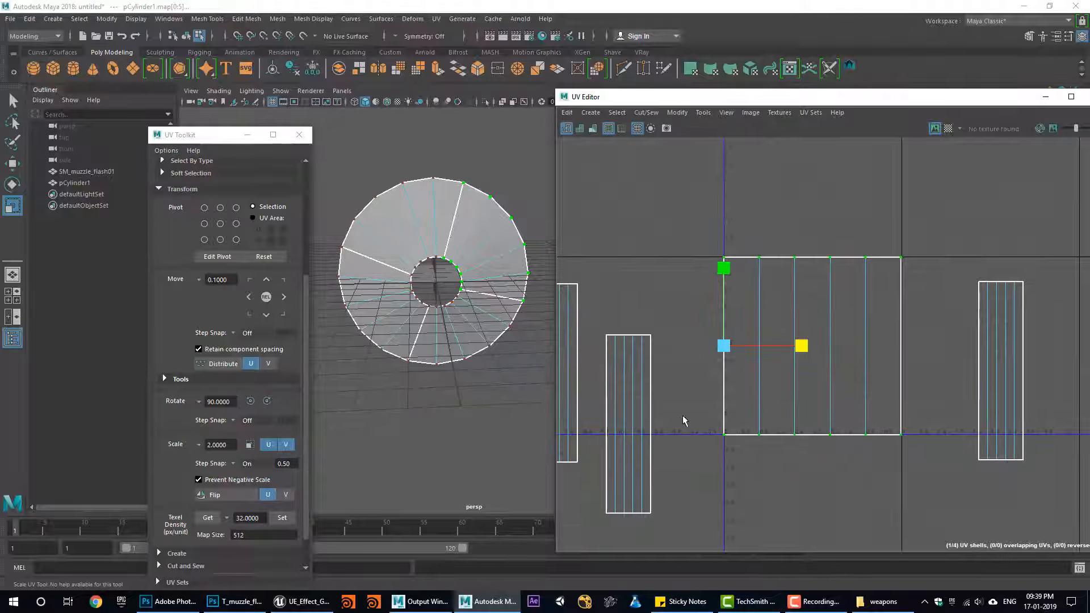
Lay out the nearest outlying shell to the left inside the UV tile and stretch it horizontally across most of the tile's width
middle_click_drag(684, 421, 709, 402, "alt")
left_click_drag(696, 283, 614, 517)
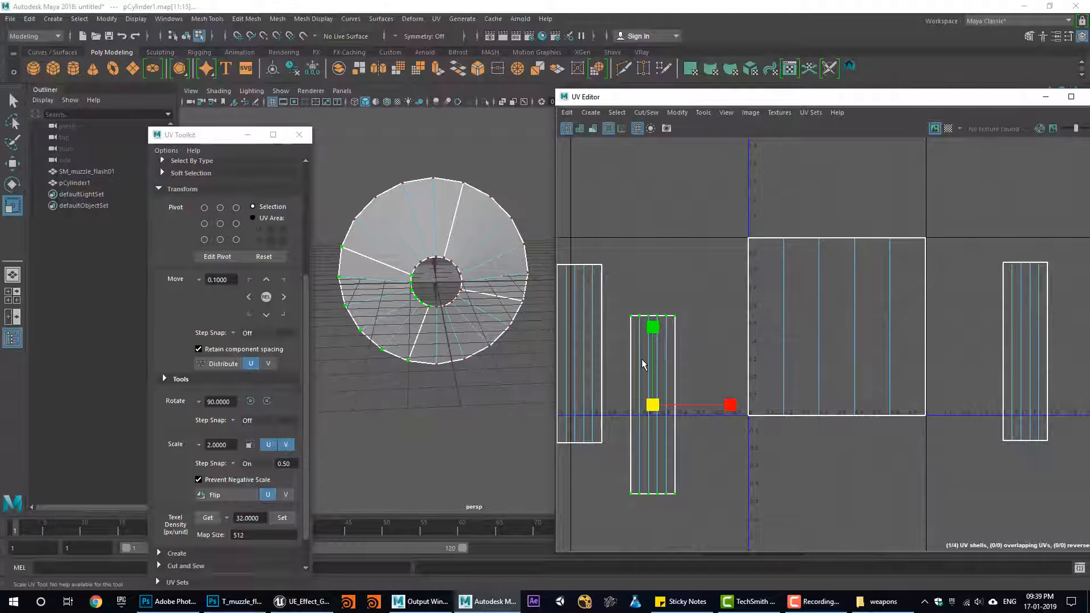
right_click_drag(642, 296, 536, 316, "shift")
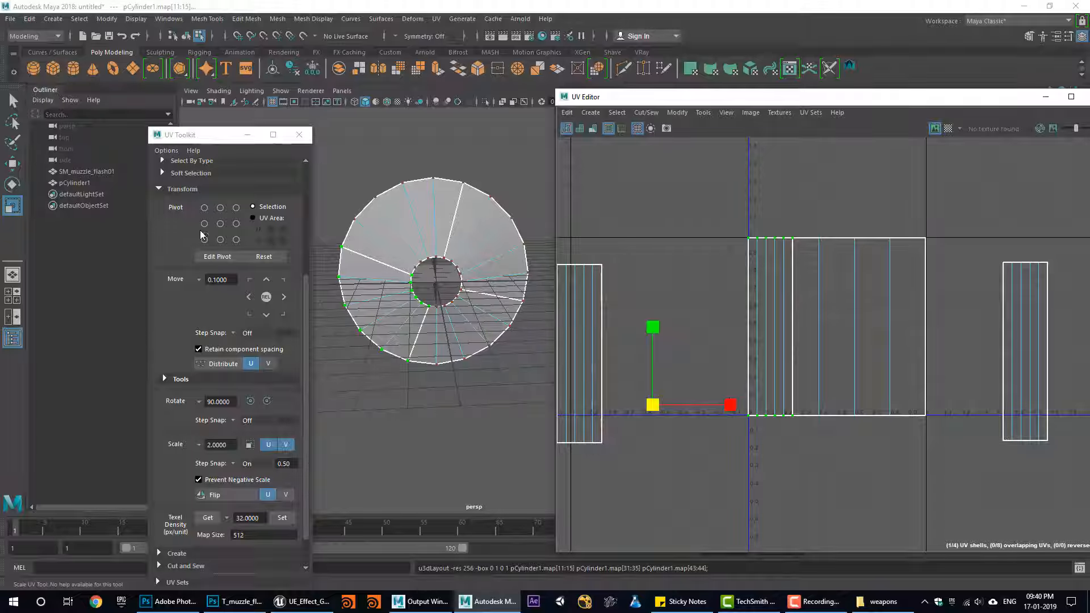
left_click_drag(832, 335, 1029, 350)
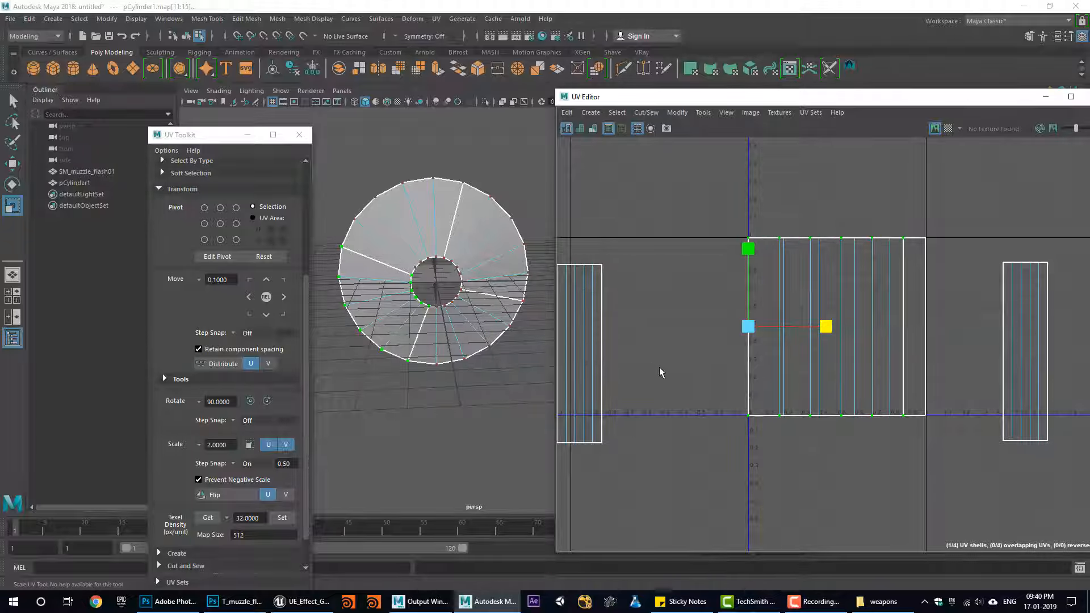
Bring the remaining left-hand shell into the UV tile with Layout and widen it to match the previously stretched shell
middle_click_drag(660, 372, 732, 375, "alt")
left_click_drag(715, 252, 601, 508)
right_click_drag(650, 295, 550, 327, "shift")
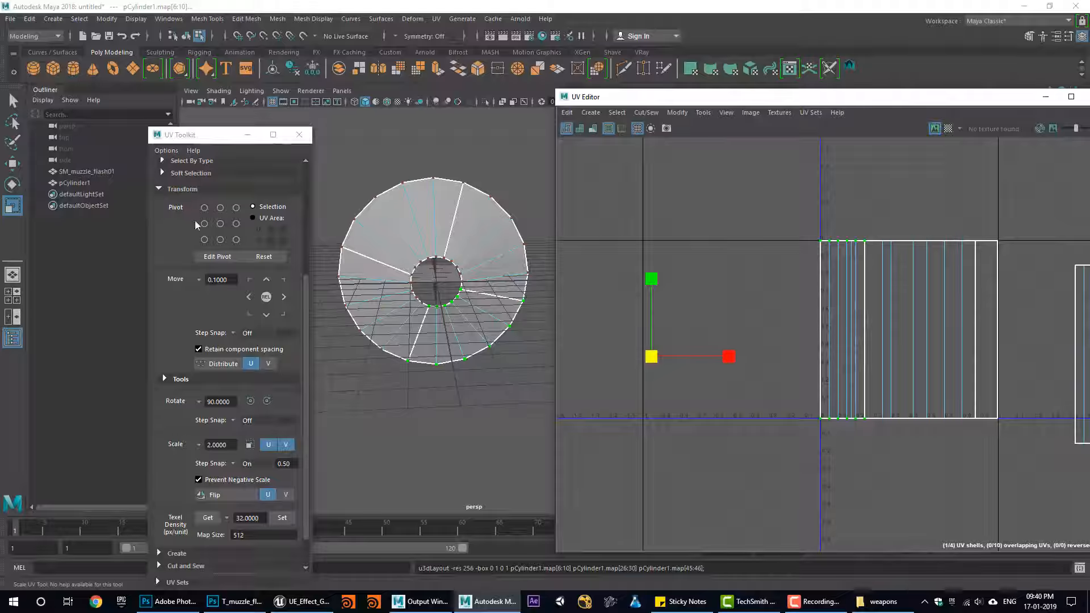
left_click_drag(900, 331, 1089, 341)
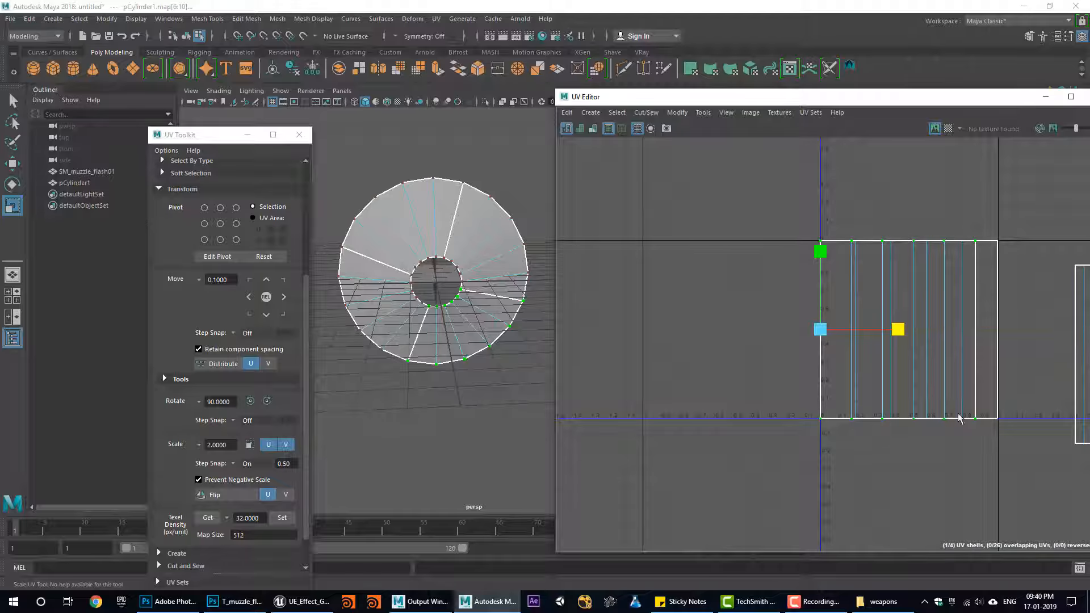
Lay out the last shell, right of the tile, into the UV tile and stretch it horizontally from its middle-left pivot
middle_click_drag(958, 419, 734, 436, "alt")
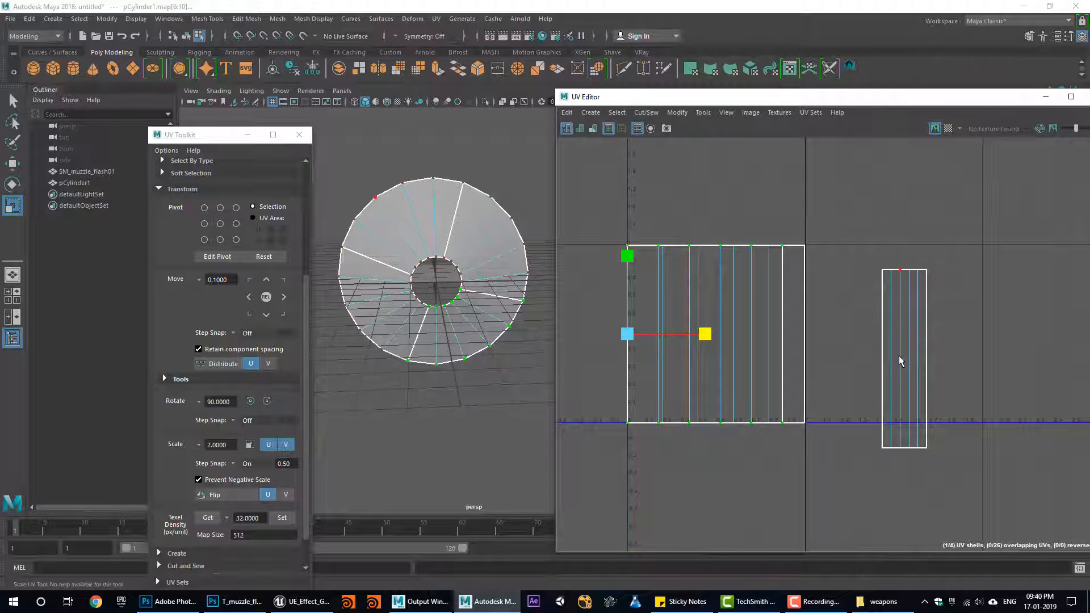
left_click_drag(833, 228, 965, 514)
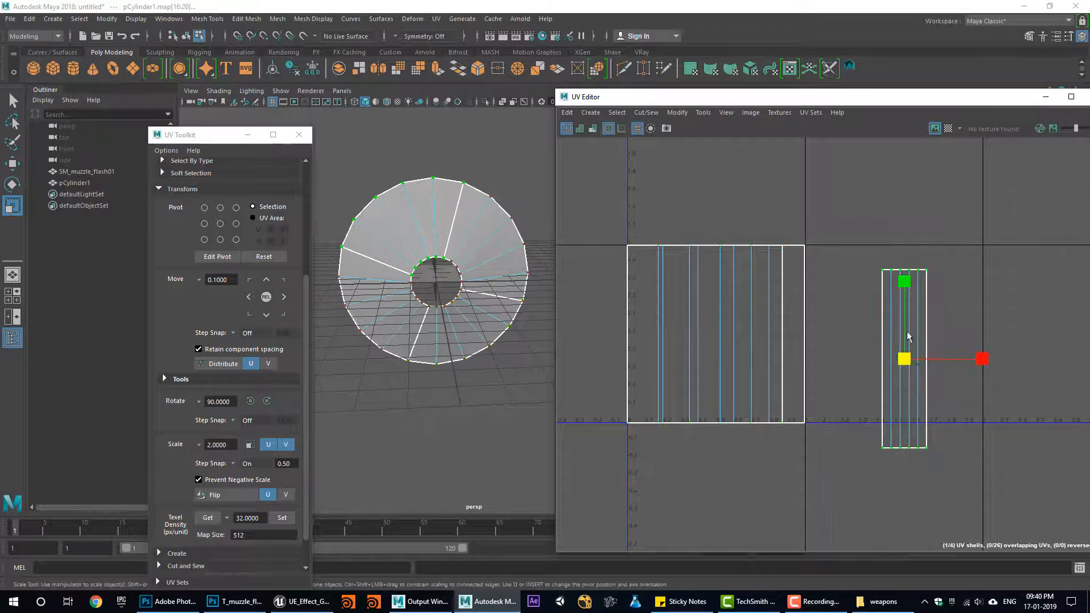
right_click_drag(906, 331, 789, 334, "shift")
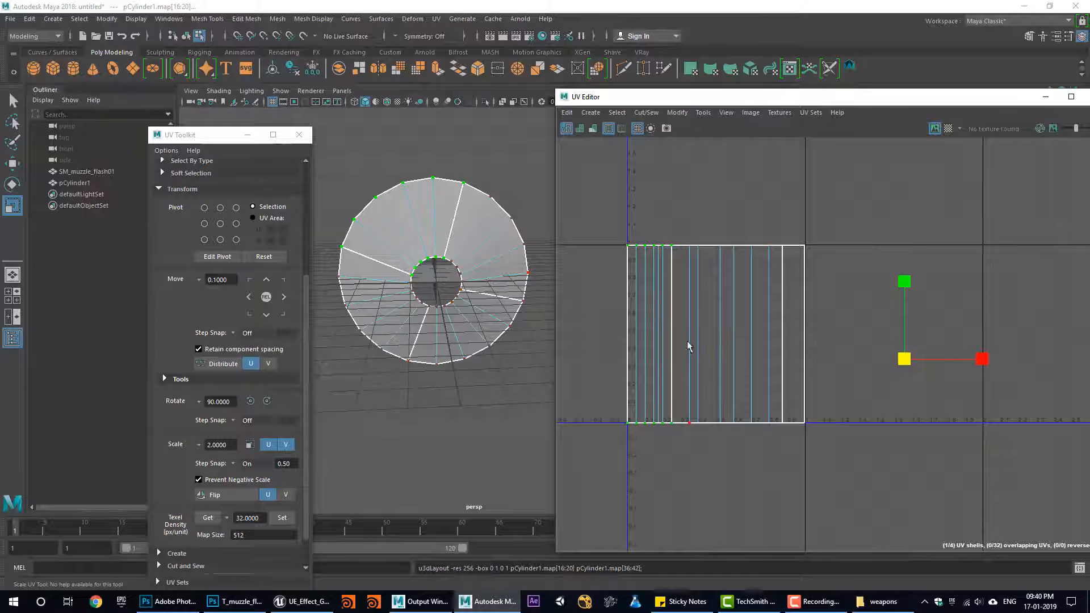
left_click(205, 223)
left_click_drag(703, 335, 883, 349)
Select all UVs of one shell that stops short of the tile's full width and set its pivot to middle-left
right_click_drag(674, 280, 674, 309)
left_click(699, 297)
double_click(700, 297)
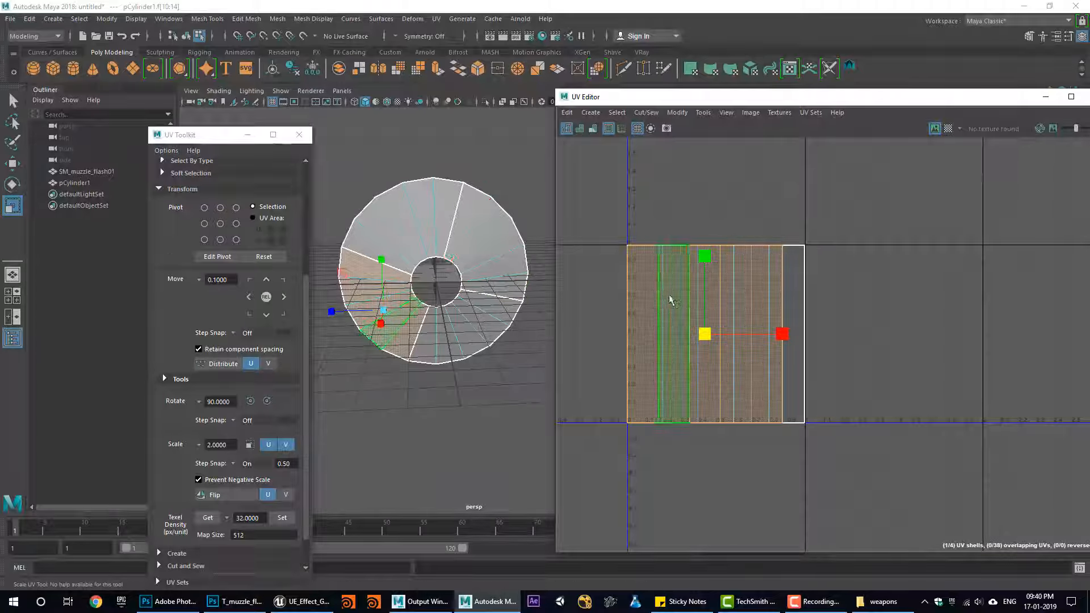
right_click_drag(649, 272, 684, 278)
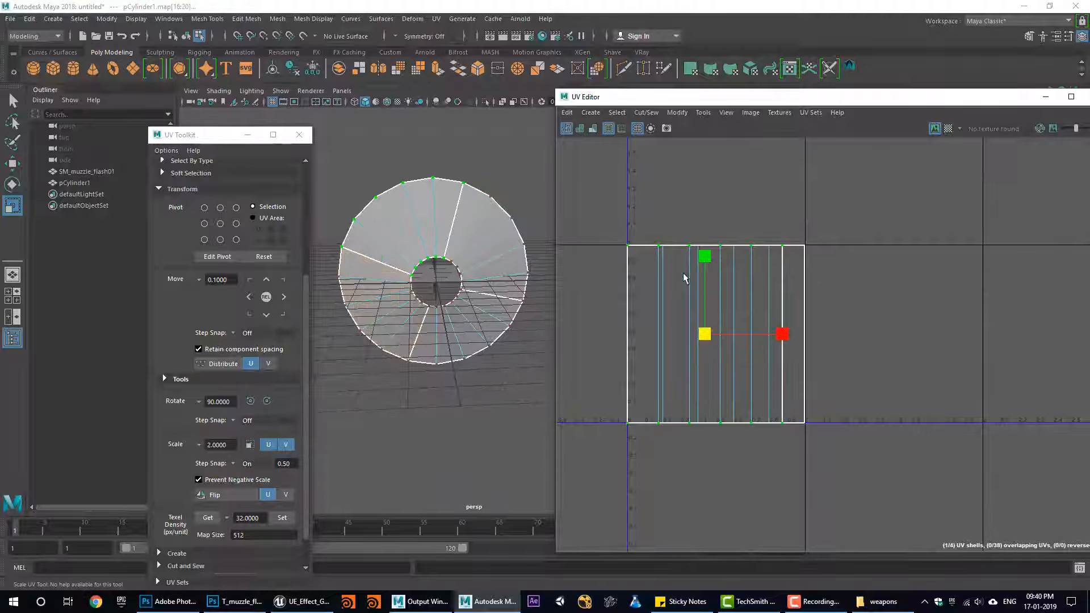
left_click(205, 224)
Try stretching the selected shell horizontally, first with the current step snap and again with it set to 0.10, undoing both attempts
left_click_drag(704, 337, 735, 350)
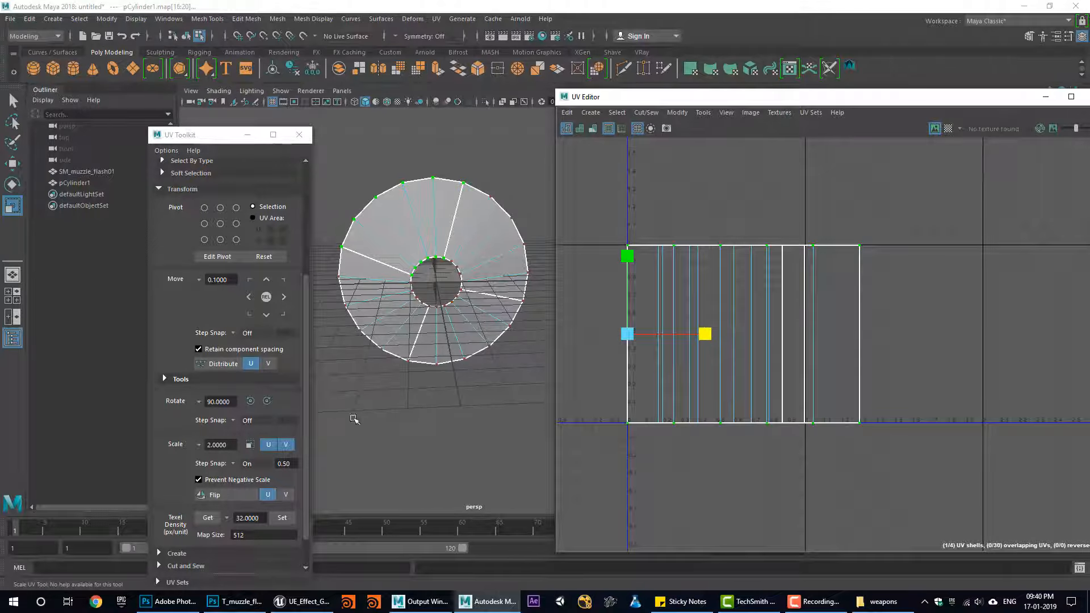
key("ctrl+z")
left_click(283, 463)
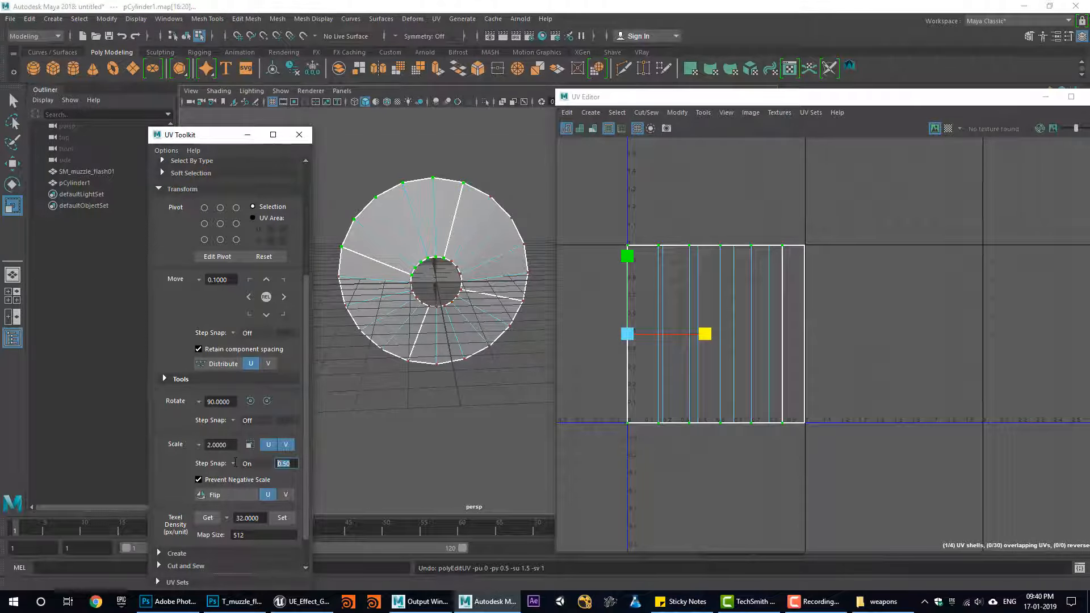
type("0.10")
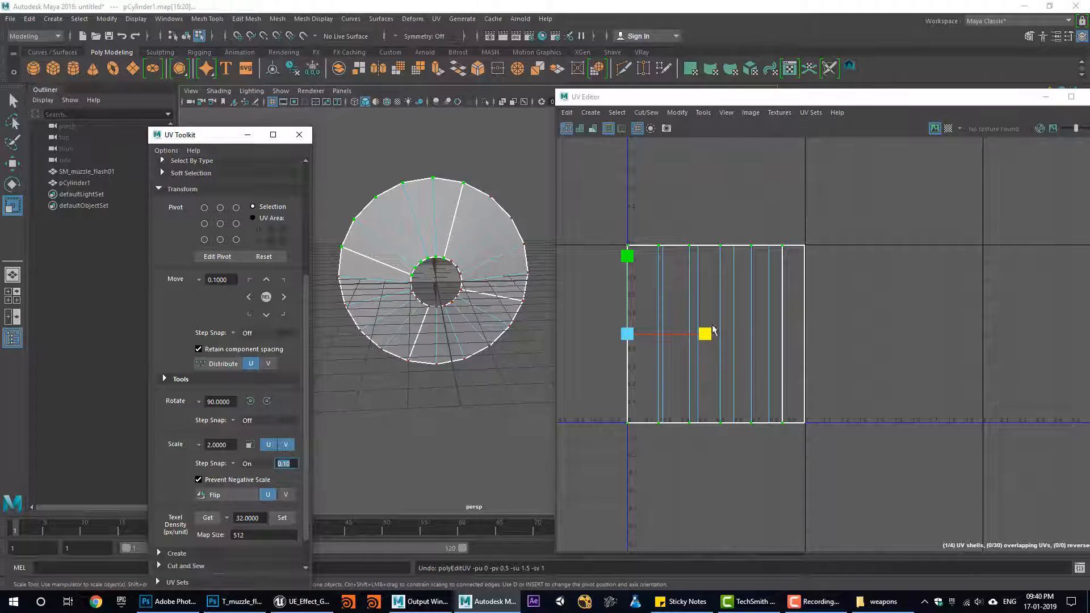
mouse_move(714, 331)
left_mouse_down()
mouse_move(736, 333)
mouse_move(715, 334)
left_mouse_up()
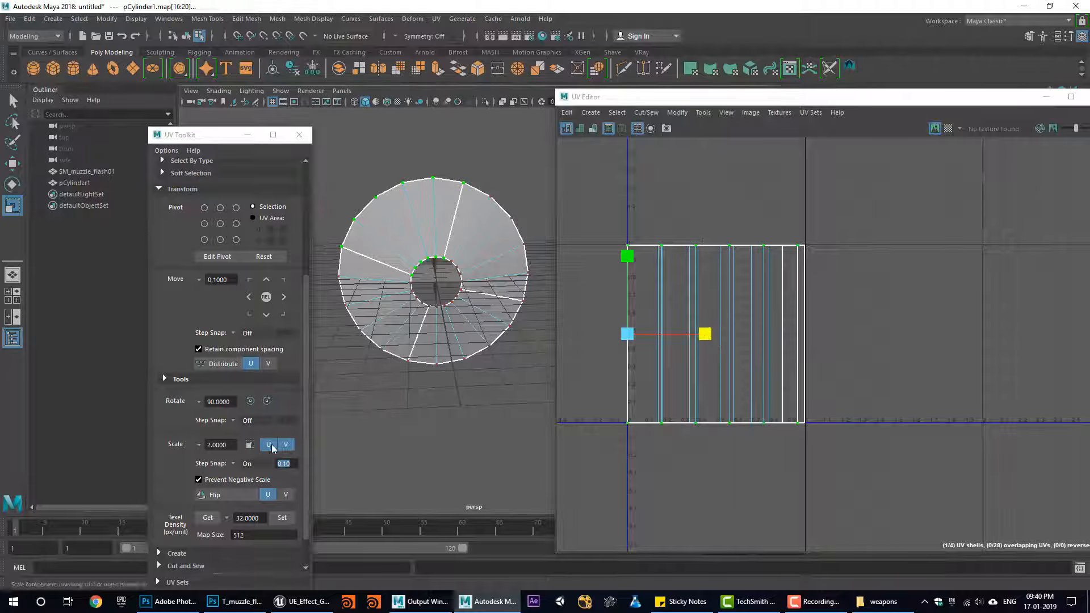
key("ctrl+z")
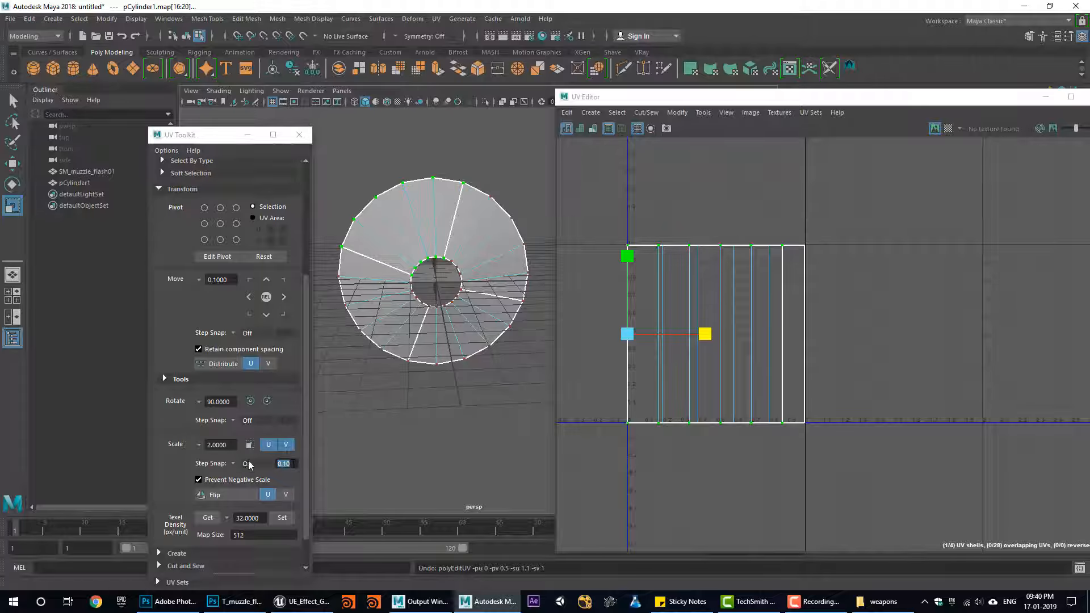
Turn off scale step snap and stretch the selected shell horizontally until it fills the UV tile's full width
left_click(237, 465)
left_click(254, 470)
left_click_drag(709, 335, 719, 336)
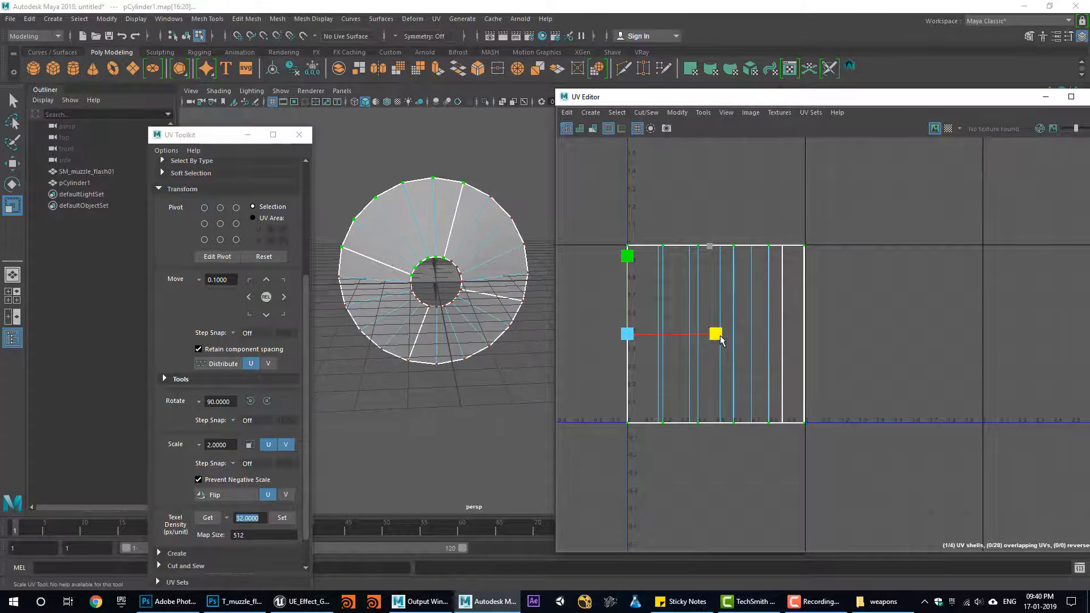
Select the next narrower shell and stretch it from its middle-left pivot to the full width of the UV tile
double_click(658, 309)
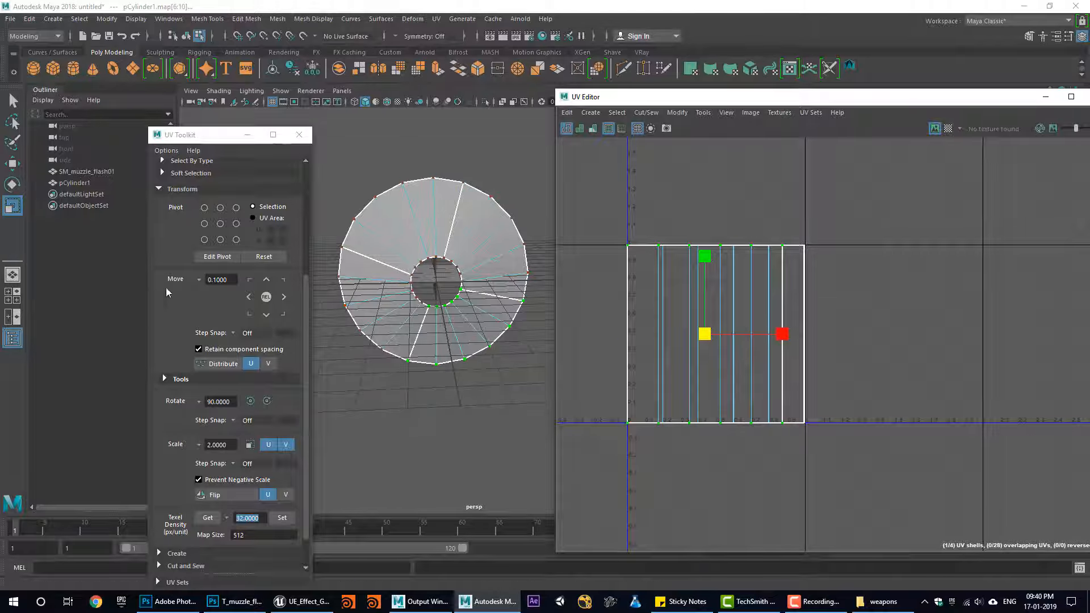
left_click(205, 225)
left_click_drag(704, 334, 717, 336)
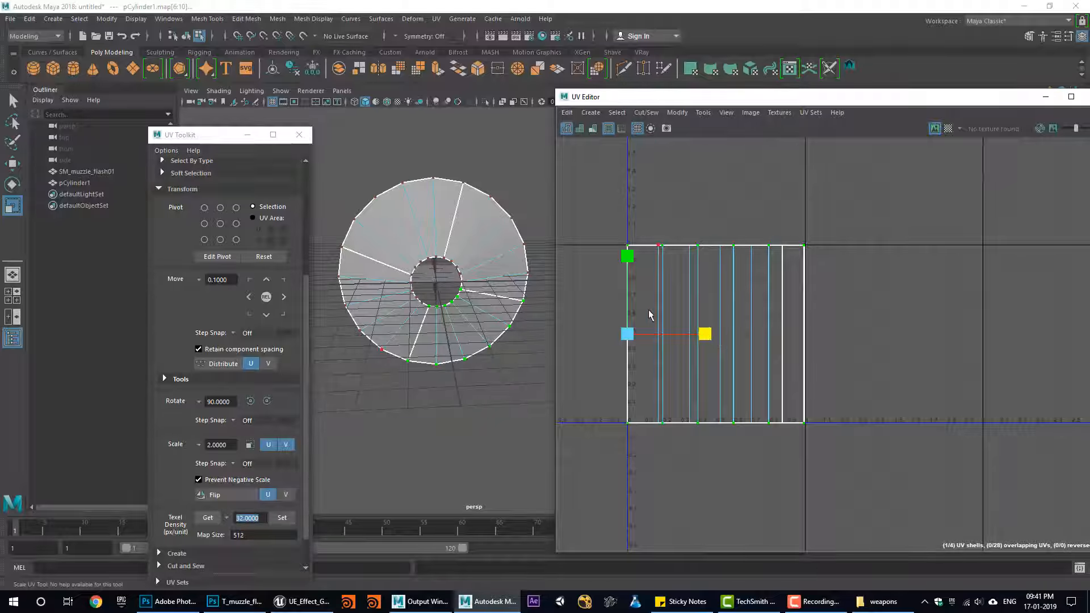
Stretch the last narrow shell from its middle-left pivot to the tile's full width and return the cylinder to object mode
key("ctrl+z")
key("ctrl+z")
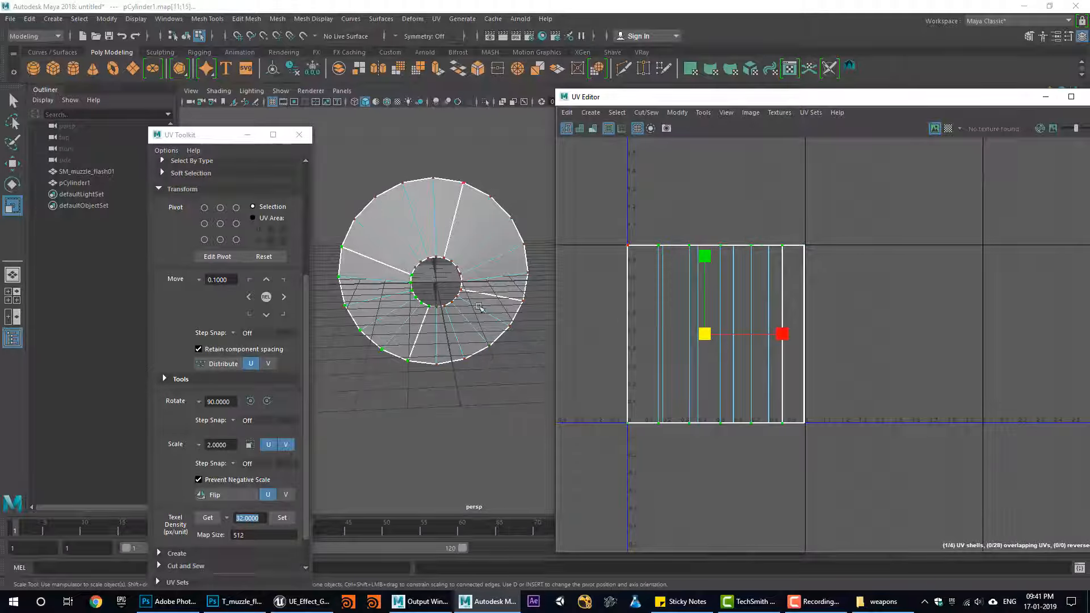
left_click(205, 224)
left_click_drag(708, 338, 720, 338)
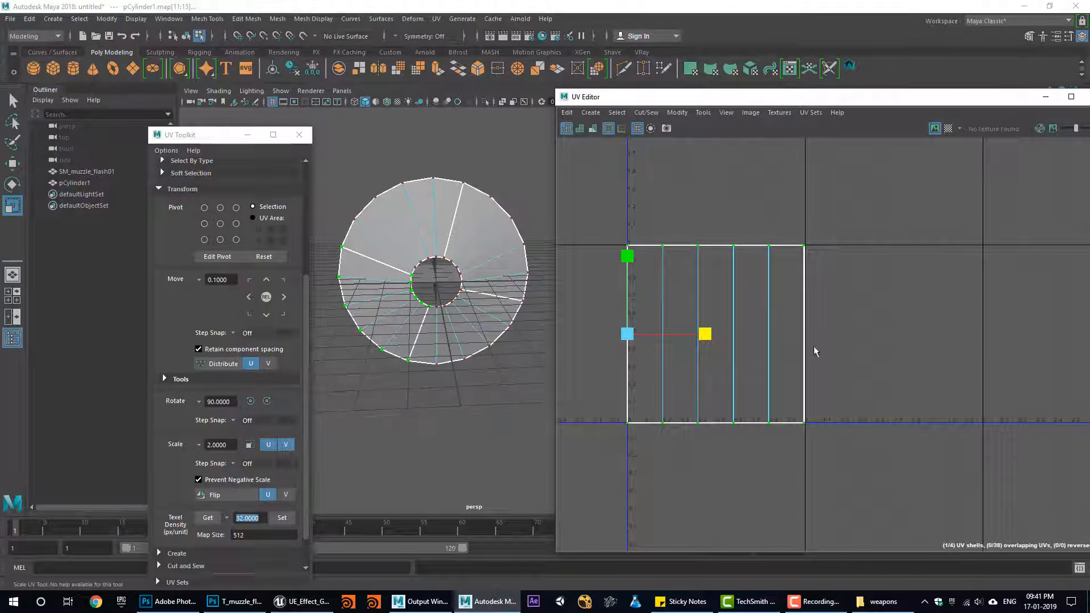
scroll(815, 352, "up", 2)
scroll(875, 382, "up", 1)
middle_click_drag(773, 333, 704, 321, "alt")
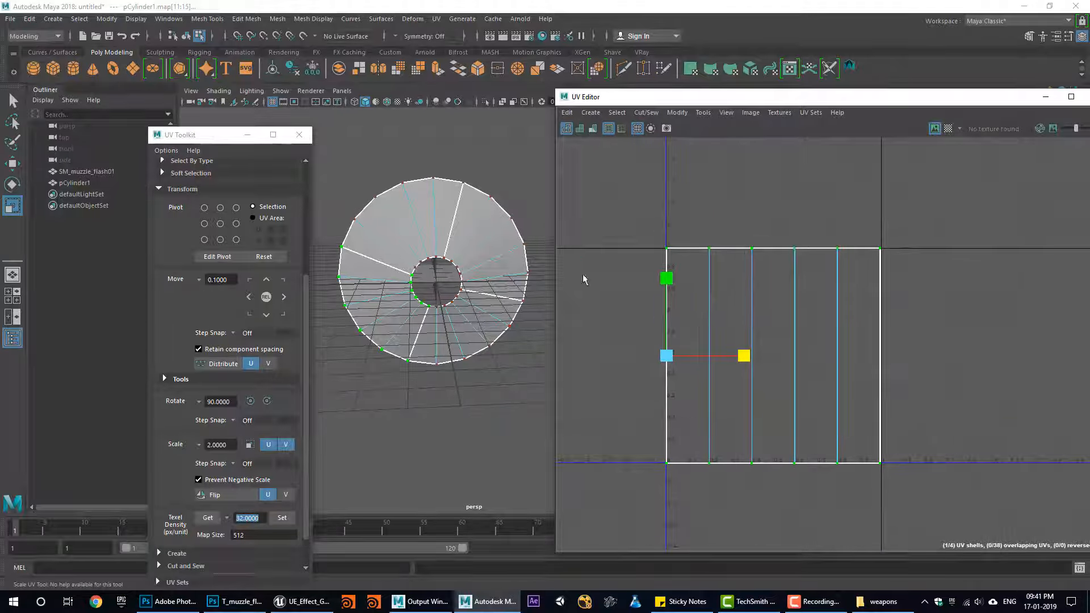
right_click_drag(423, 230, 437, 270)
left_click_drag(469, 273, 441, 254, "alt")
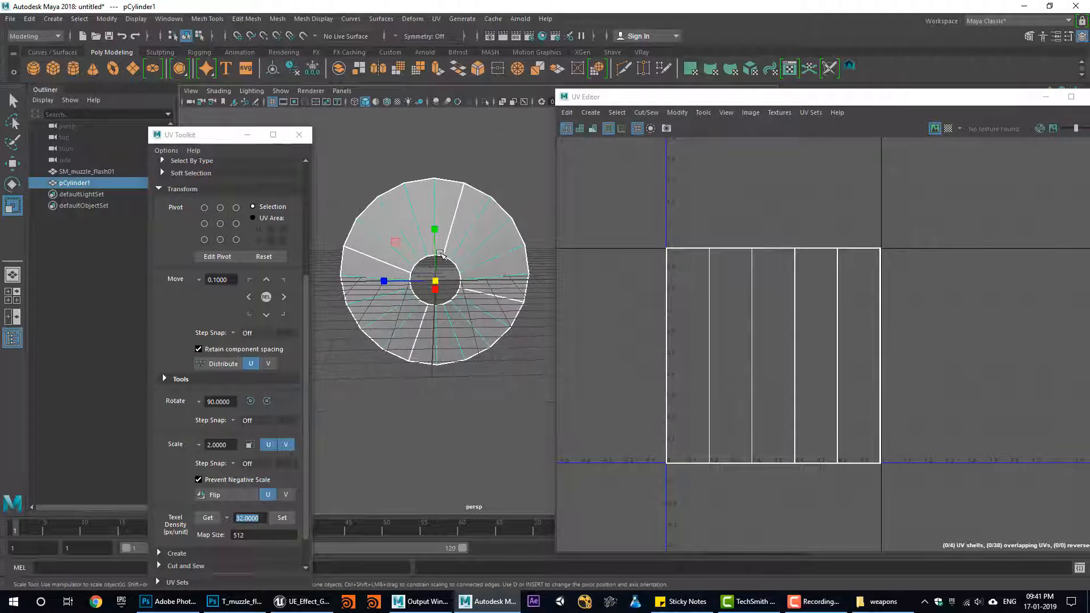
Switch to Photoshop and delete the three copied flame layers, keeping only Layer 2 and the background
left_click(168, 601)
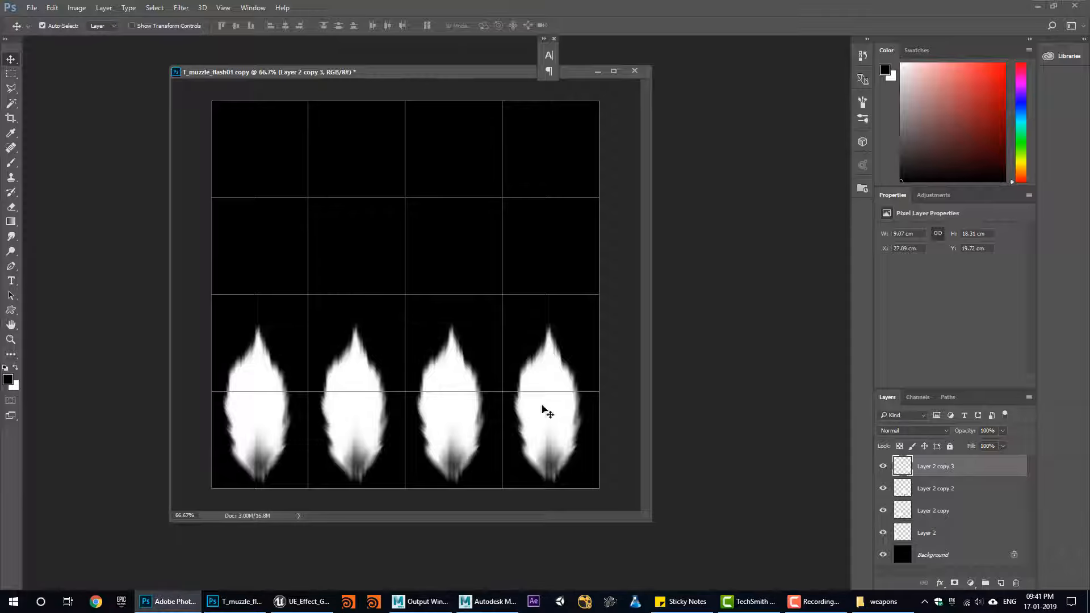
key("Delete")
key("Delete")
key("Delete")
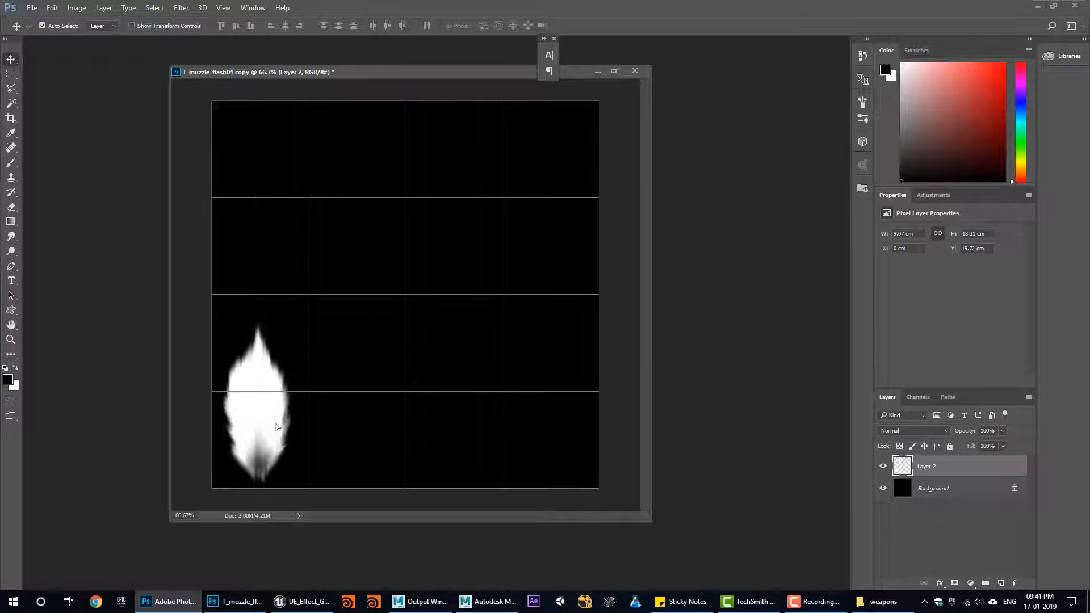
Center the remaining flame horizontally, show the rulers, and transform it to 346.30% width and 193.83% height, resting near the canvas bottom
left_click_drag(276, 427, 408, 432)
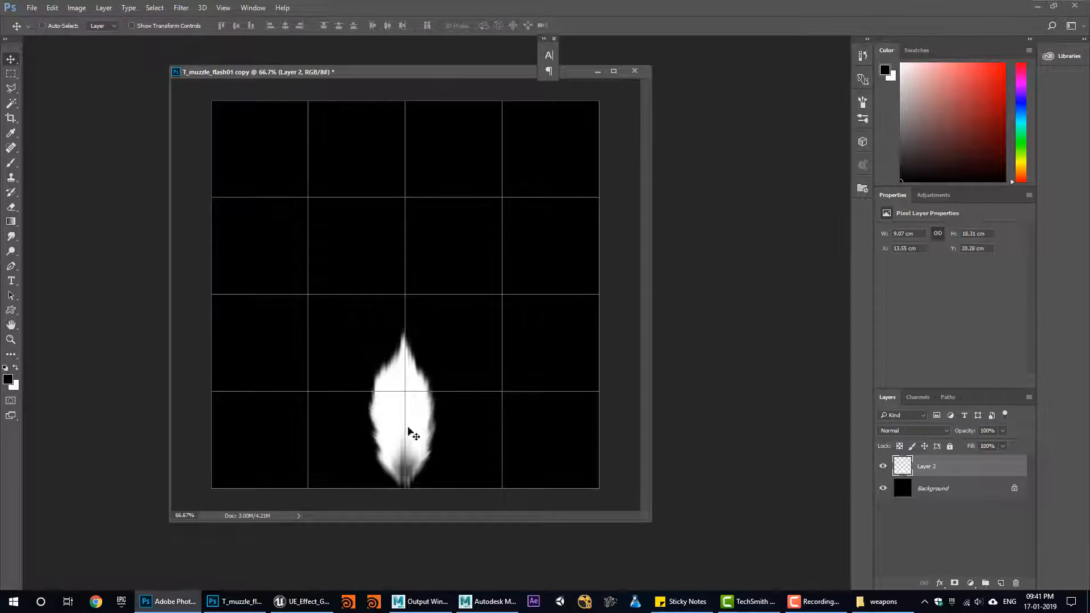
key("ctrl+r")
key("ctrl+t")
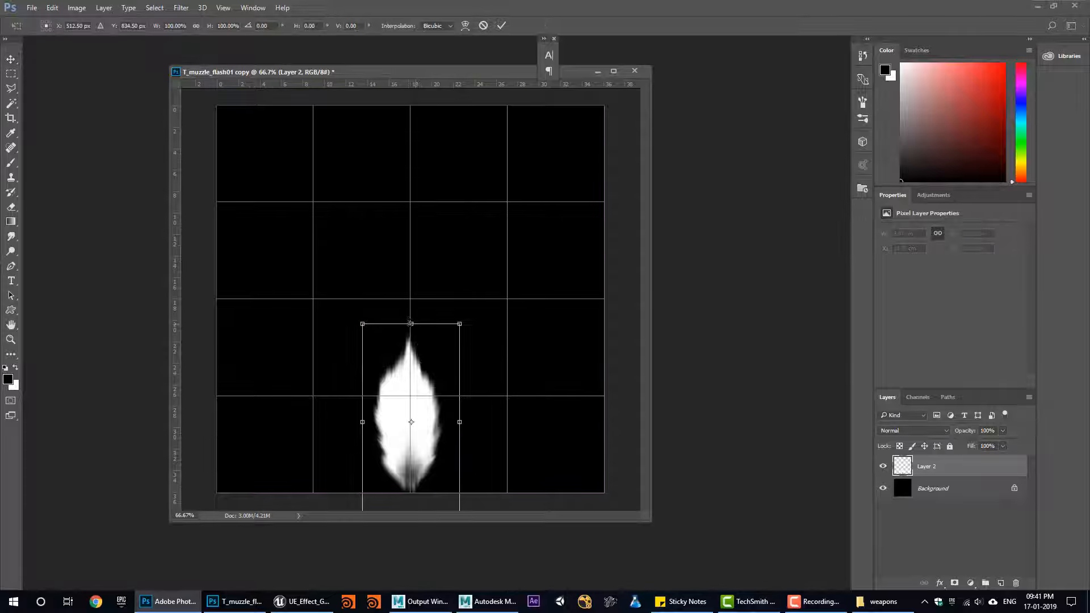
left_click_drag(411, 322, 411, 139)
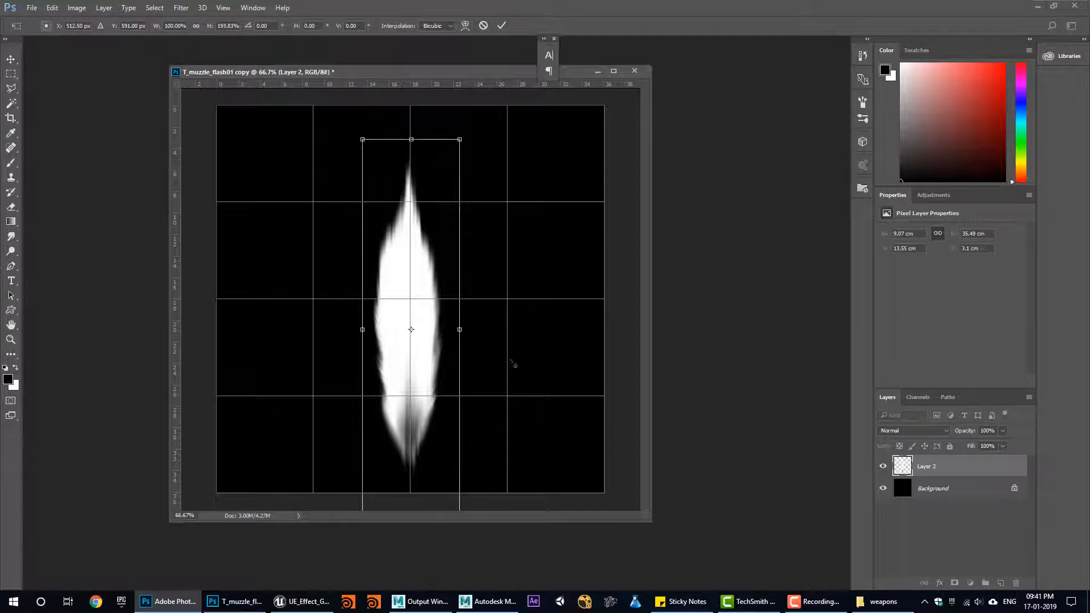
left_click_drag(459, 330, 579, 329, "alt")
mouse_move(460, 369)
left_mouse_down()
mouse_move(474, 390)
mouse_move(466, 388)
left_mouse_up()
key("Return")
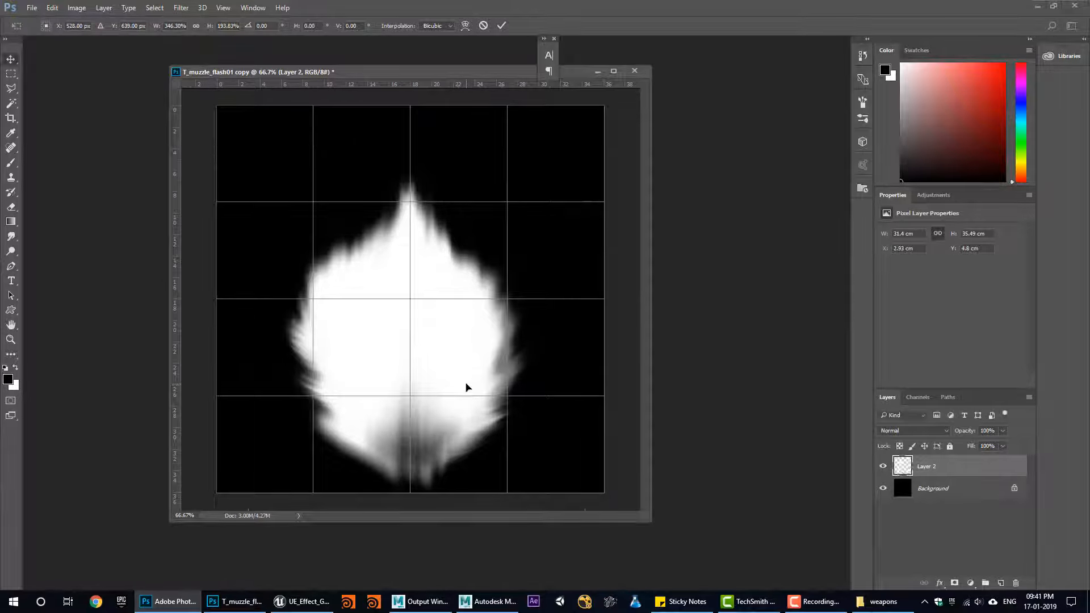
Save the flame texture as a PSD in the weapons folder, dropping "copy" from its T_muzzle_flash name and keeping Maximize Compatibility on
key("ctrl+s")
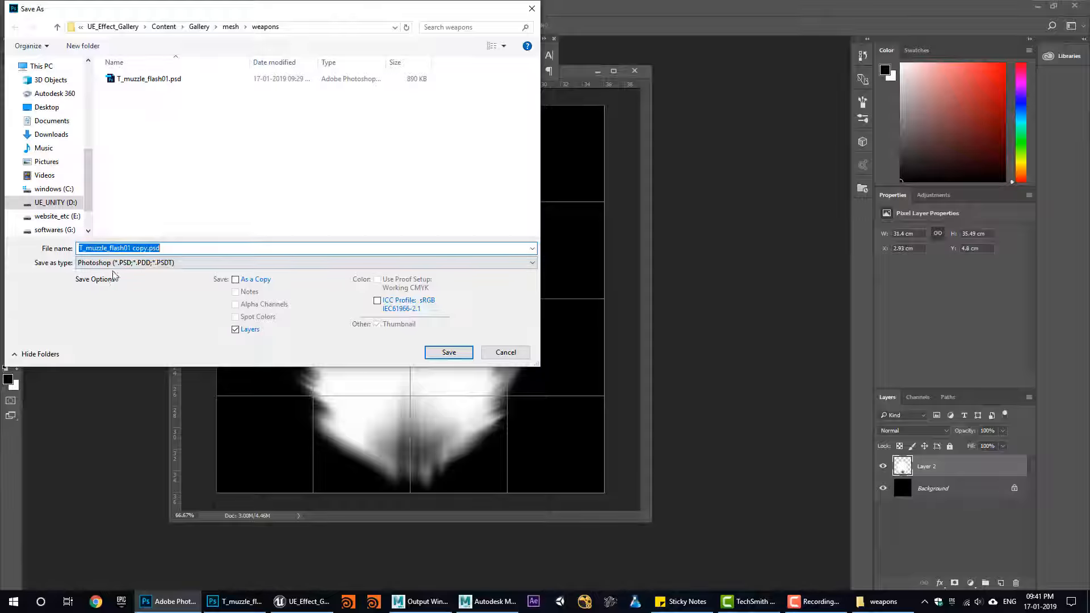
key("Delete")
key("Delete")
key("Delete")
key("Delete")
key("Delete")
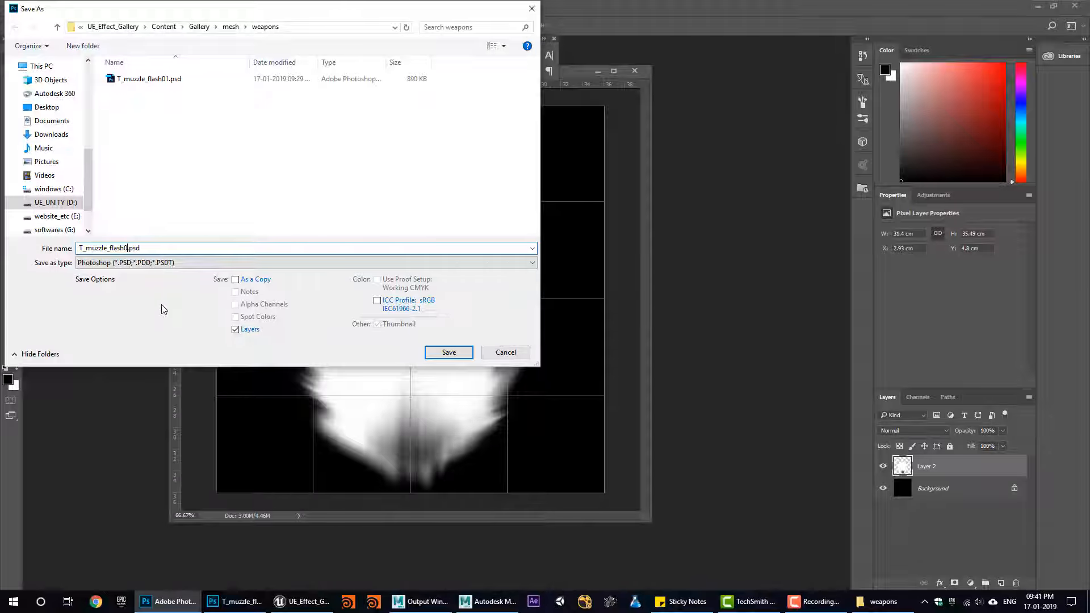
key("Return")
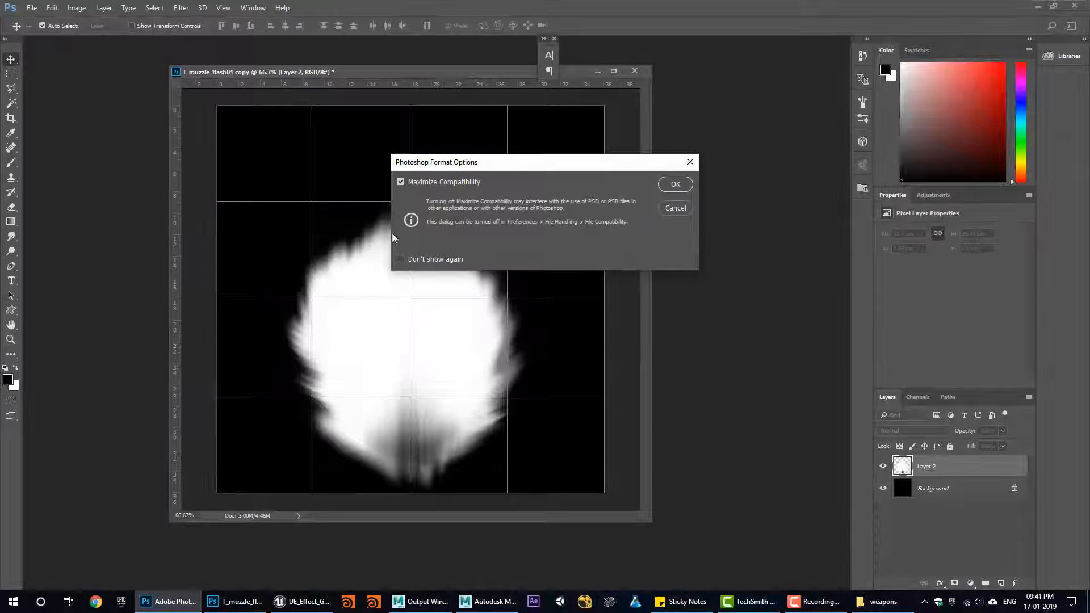
left_click(688, 186)
Switch back to Maya and export the selected pCylinder1 as FBX over Sm_muzzle_flash02.fbx in the weapons folder
left_click(489, 602)
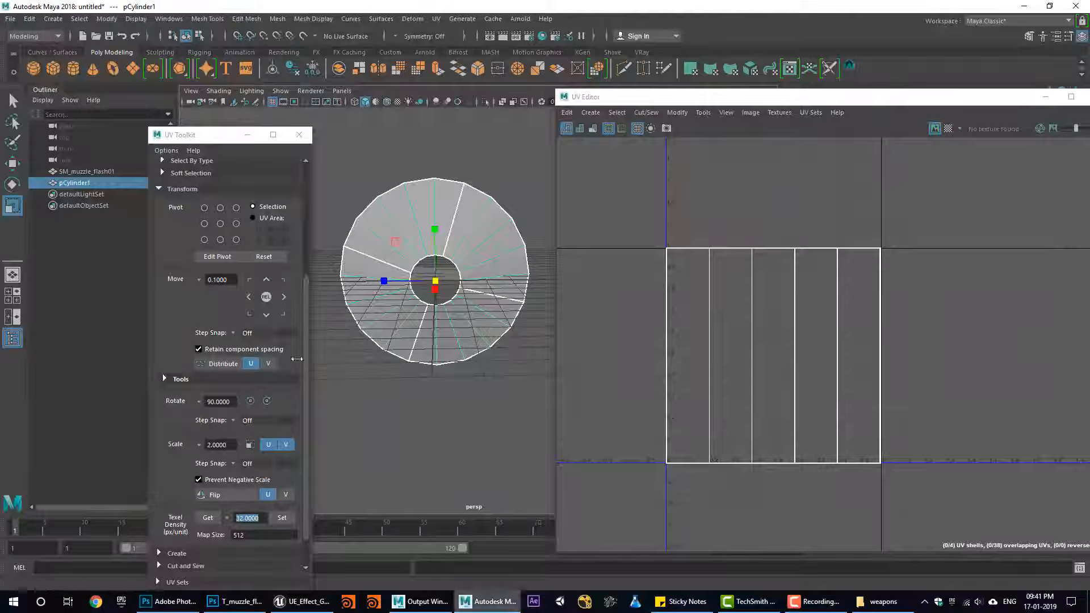
left_click_drag(942, 97, 828, 242)
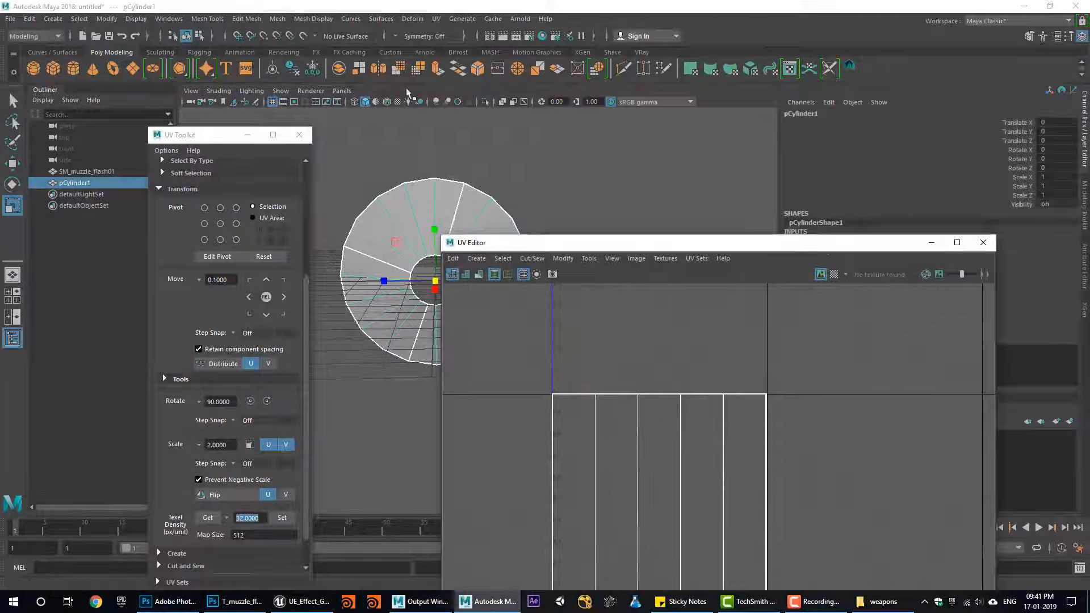
left_click(17, 20)
left_click(34, 191)
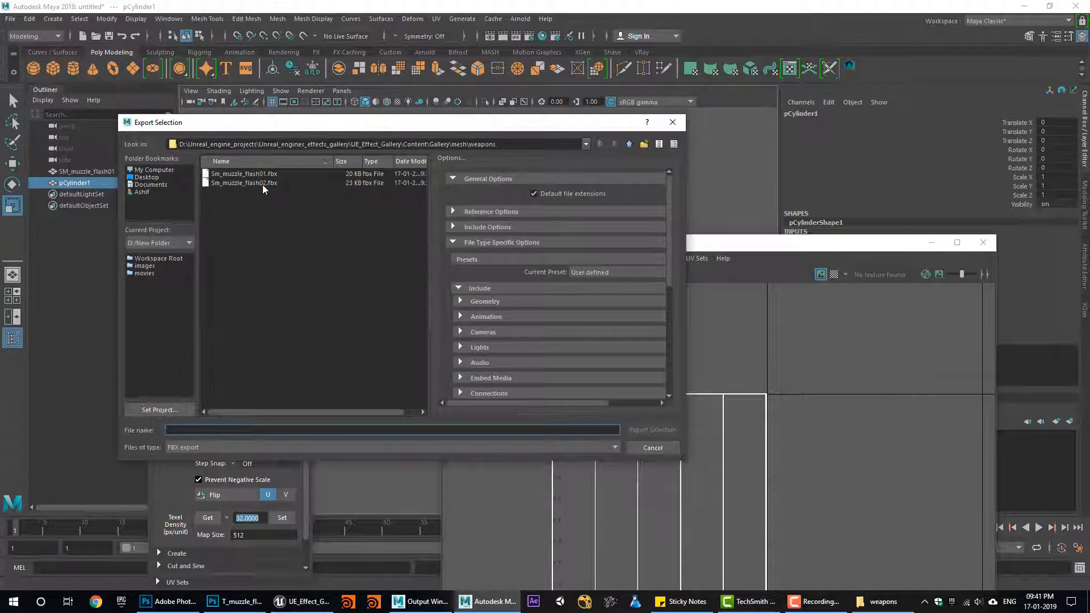
double_click(267, 181)
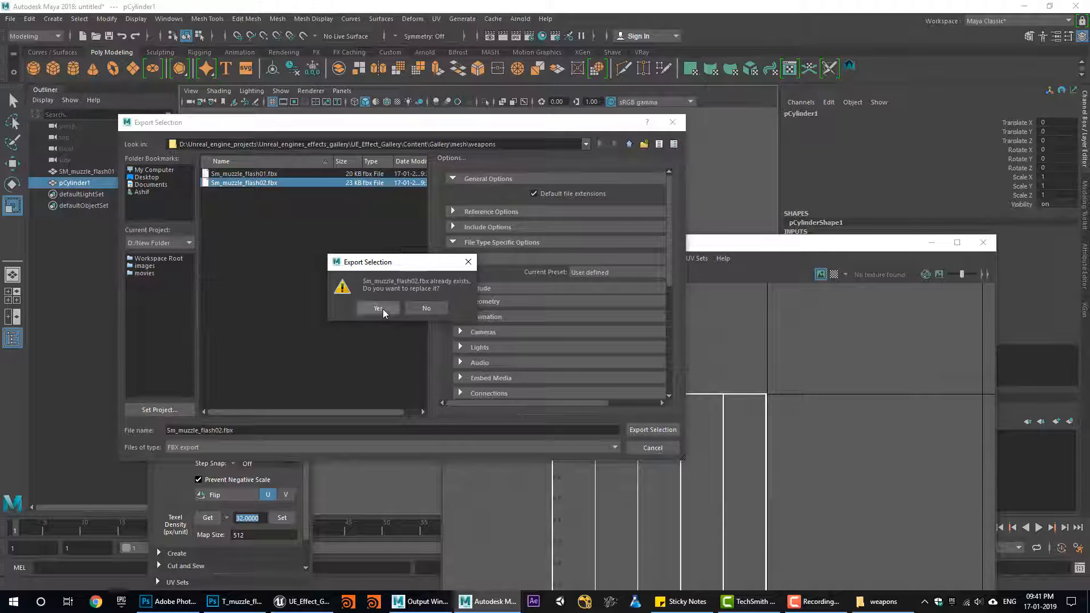
Overwrite Sm_muzzle_flash02.fbx with the exported selection, then switch to Unreal Editor and import the detected muzzle flash mesh and texture
left_click(377, 307)
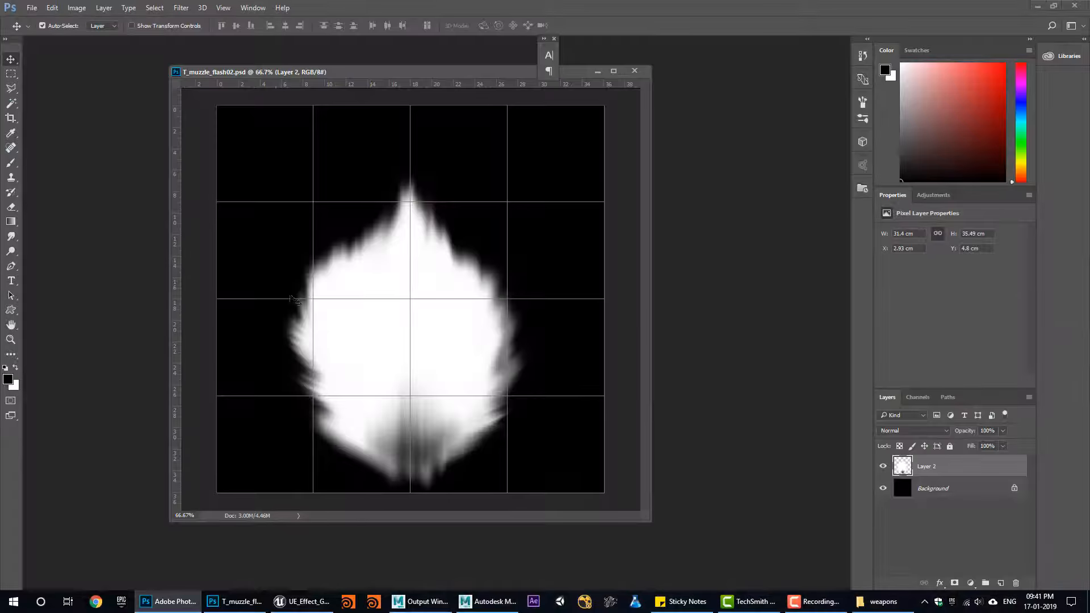
left_click(300, 601)
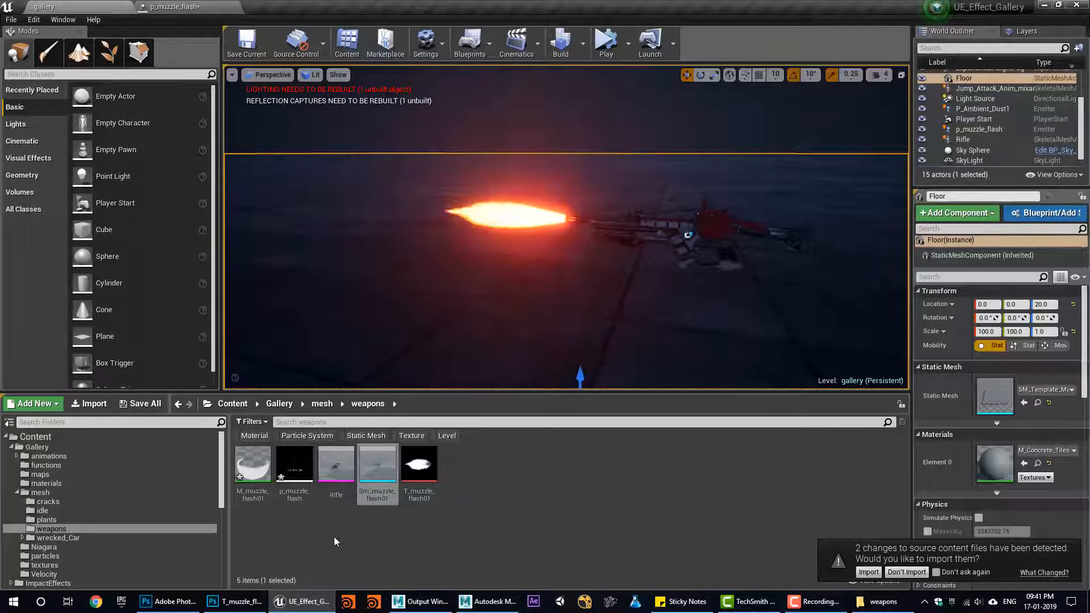
left_click(868, 572)
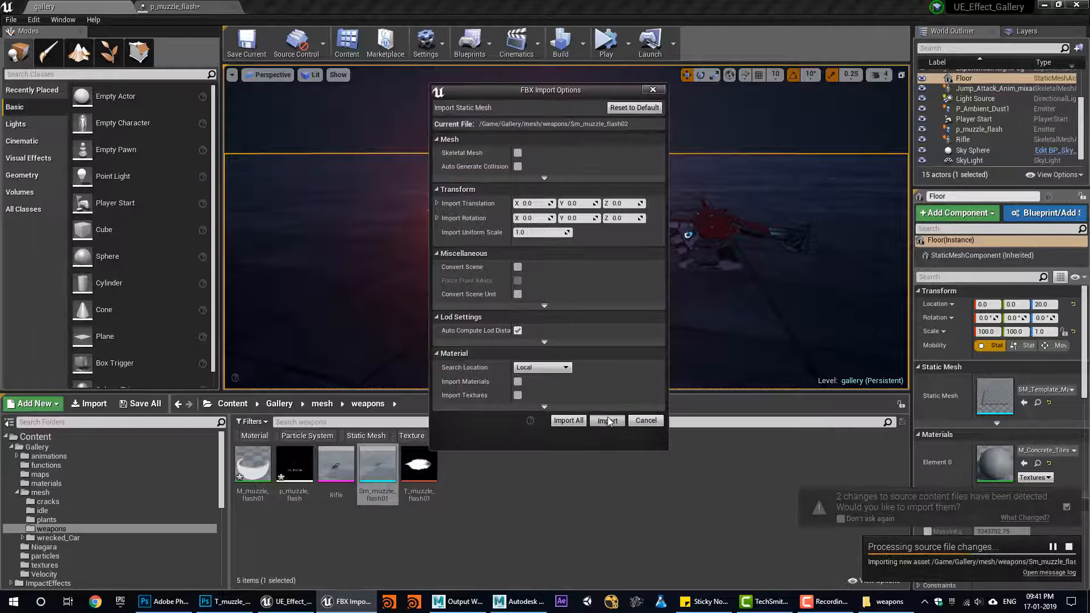
left_click(608, 416)
left_click(814, 130)
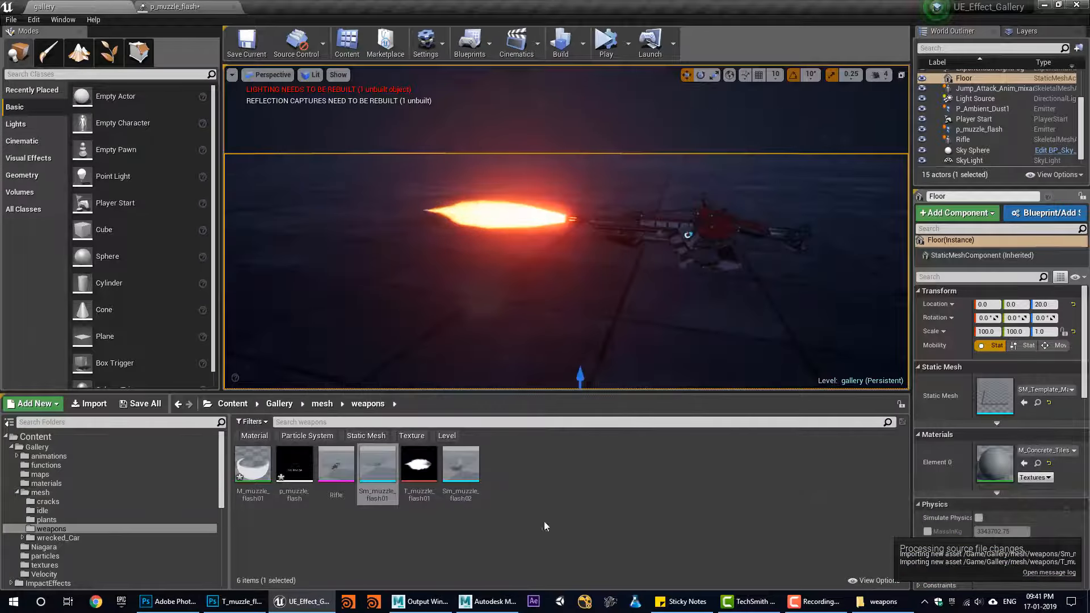
left_click(477, 471)
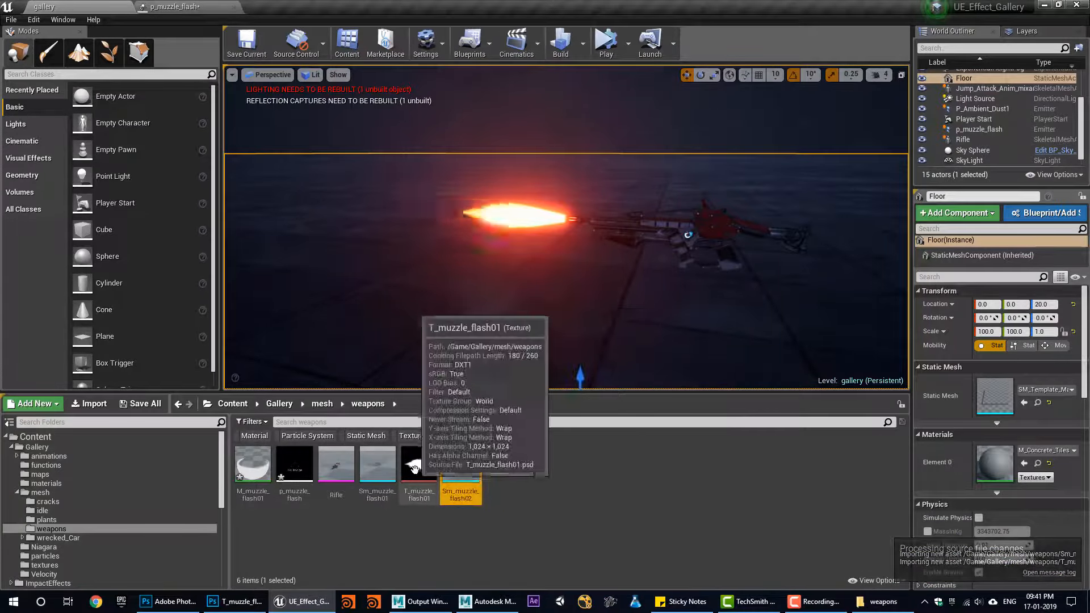
left_click(507, 473)
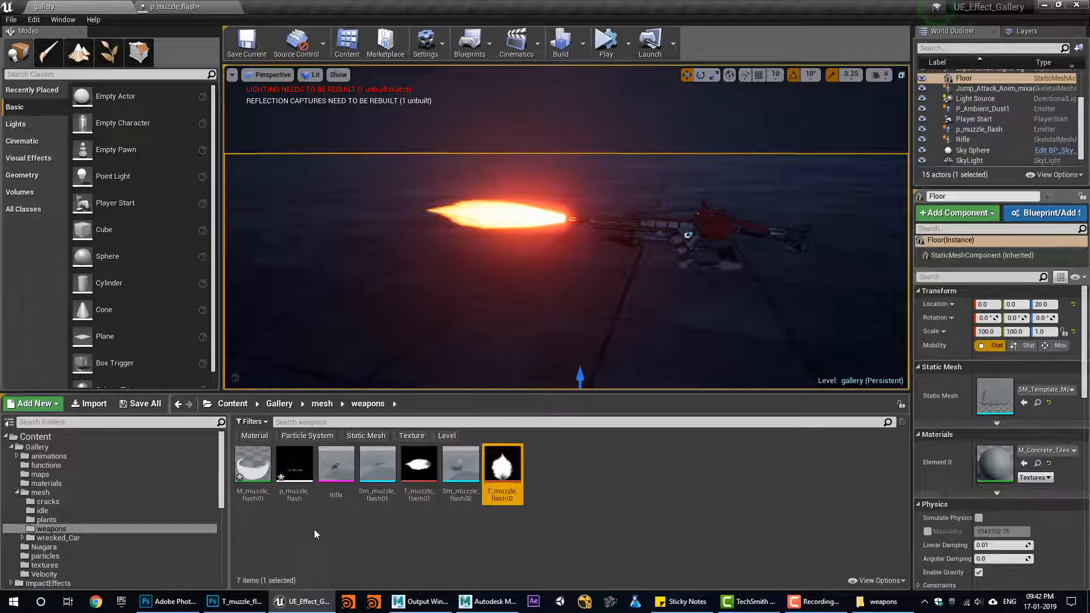
Duplicate the M_muzzle_flash01 material in the weapons folder as M_muzzle_flash02
left_click(259, 486)
double_click(294, 467)
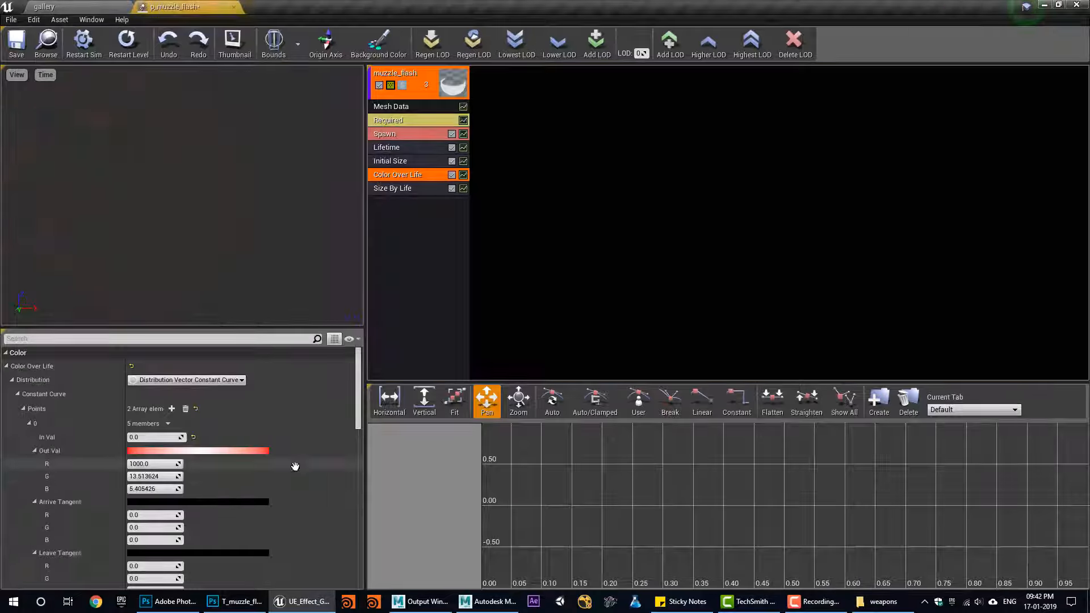
left_click(92, 8)
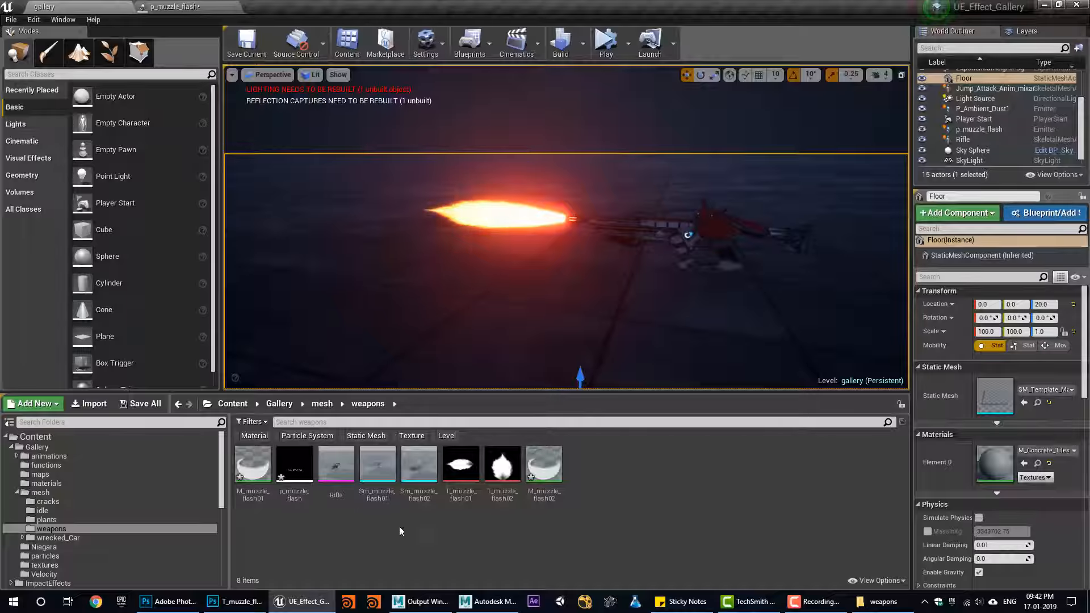
Assign T_muzzle_flash02 to the Texture Sample node of the M_muzzle_flash02 material and save the material
double_click(543, 464)
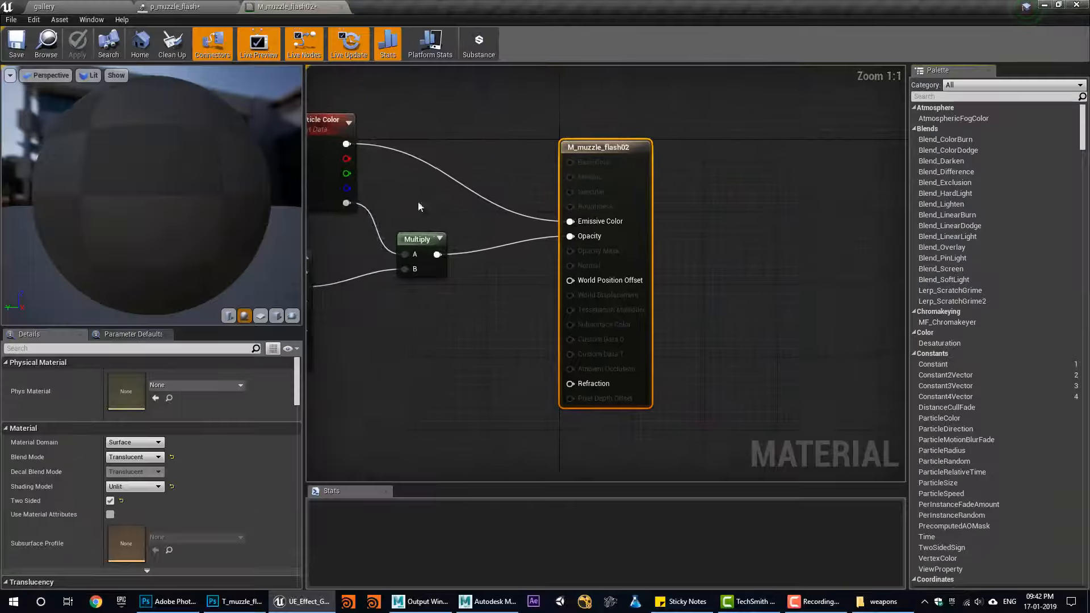
left_click(112, 6)
left_click(502, 465)
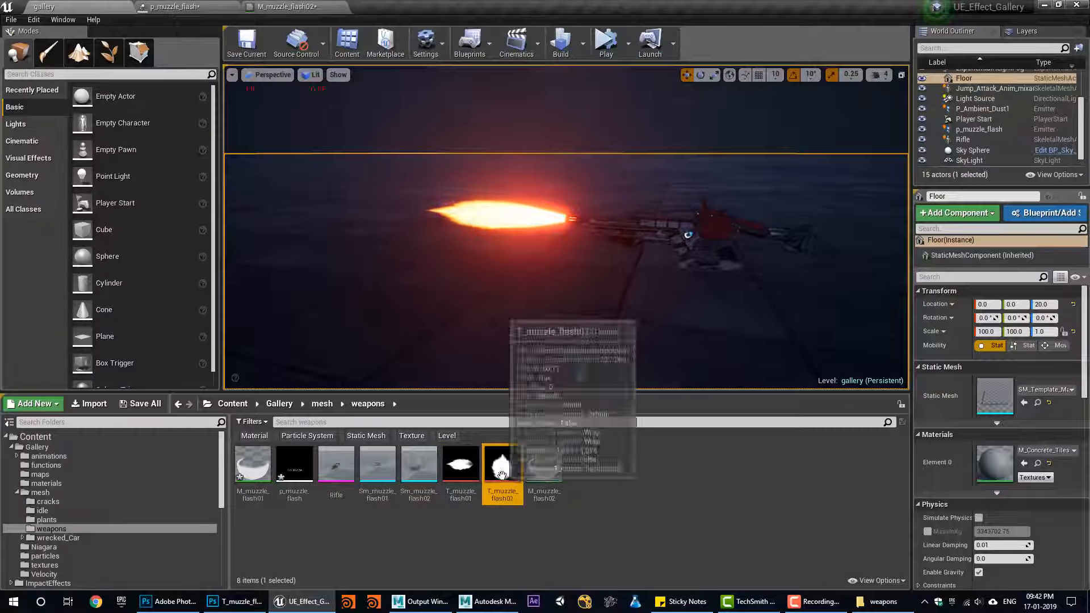
left_click(293, 5)
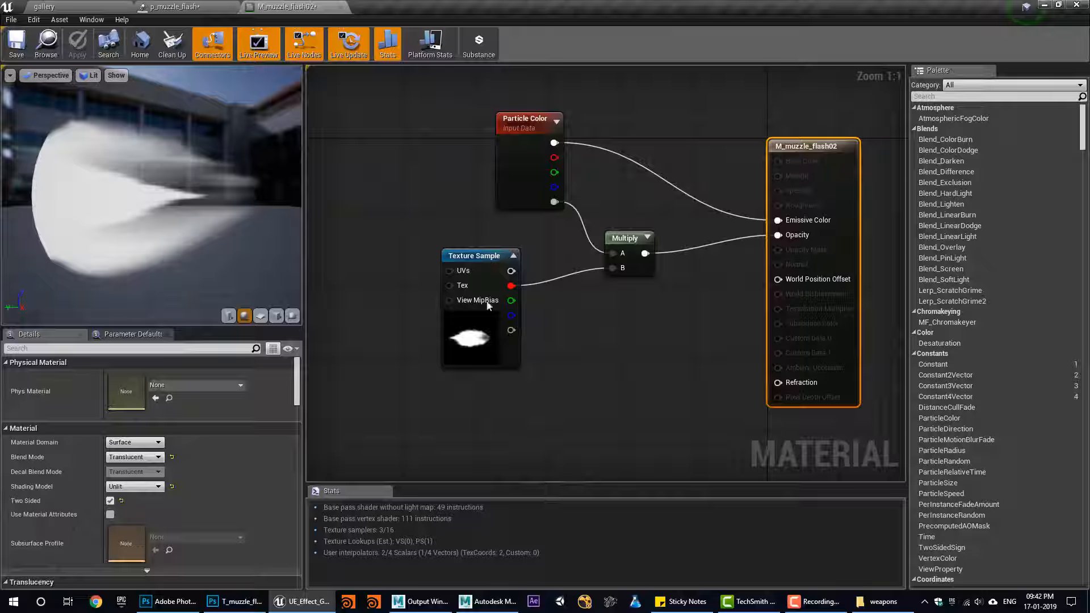
left_click(466, 335)
left_click(155, 489)
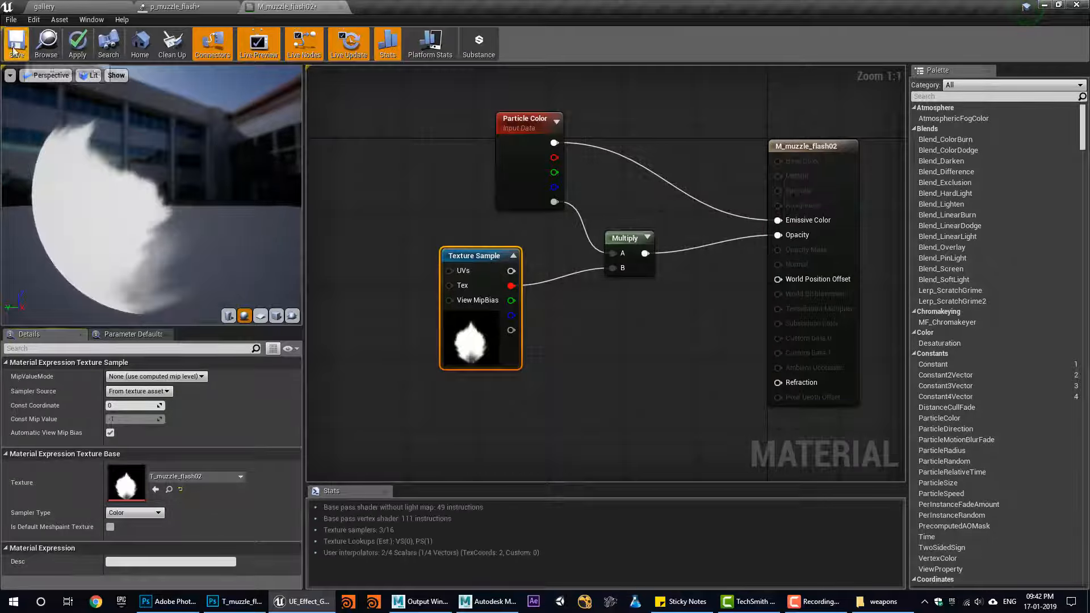
key("ctrl+s")
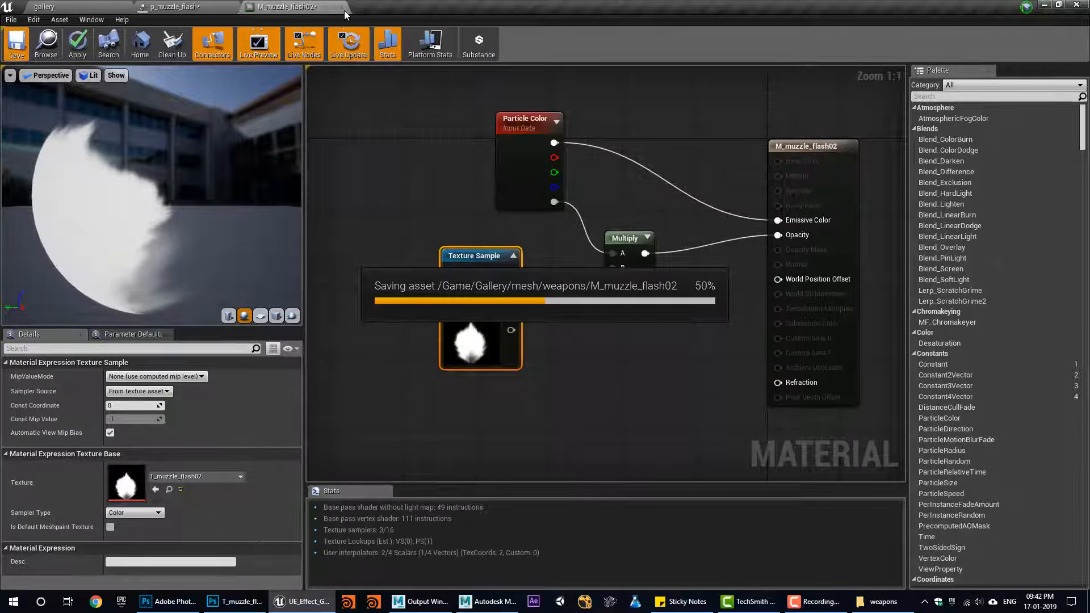
left_click(343, 7)
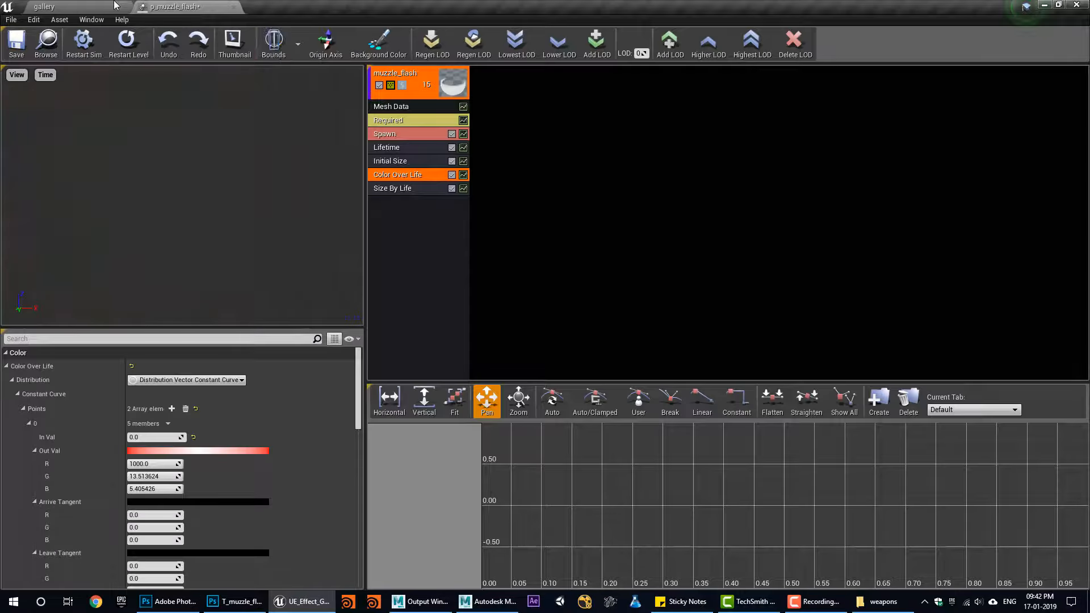
Rename the muzzle_flash emitter in the p_muzzle_flash particle system as muzzle_flash01
right_click(424, 86)
mouse_move(448, 86)
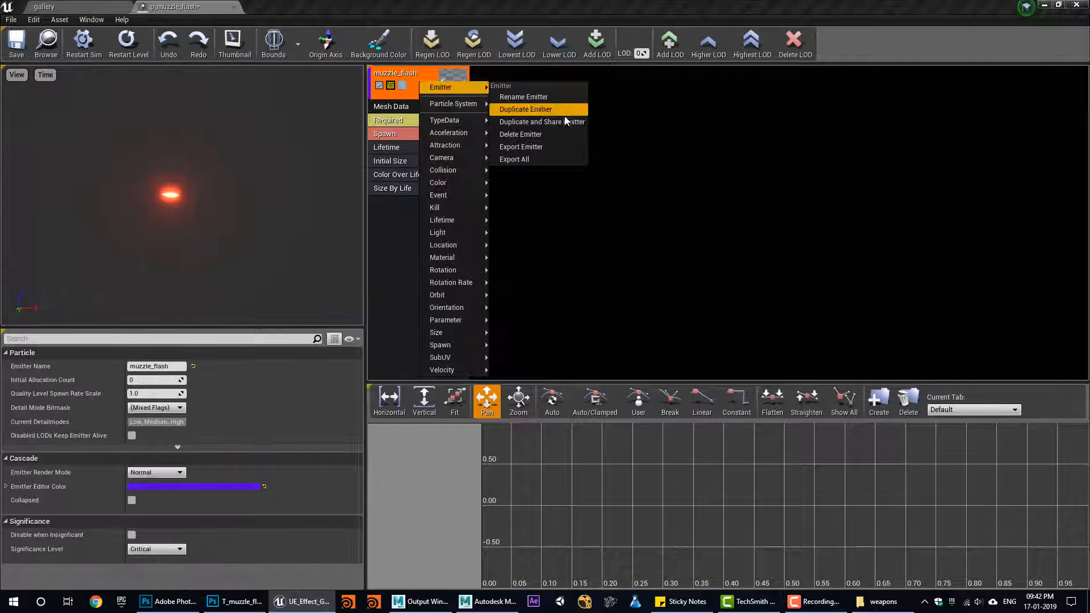
left_click(534, 97)
key("Right")
type("01")
key("Return")
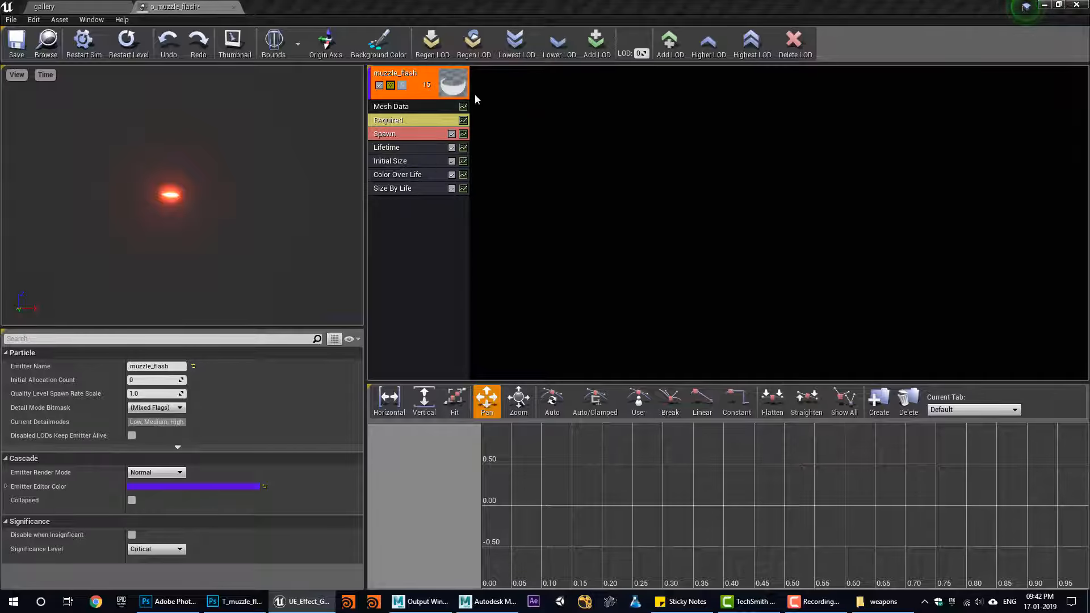
Duplicate the muzzle_flash01 emitter within the particle system
right_click(439, 79)
mouse_move(470, 87)
left_click(519, 107)
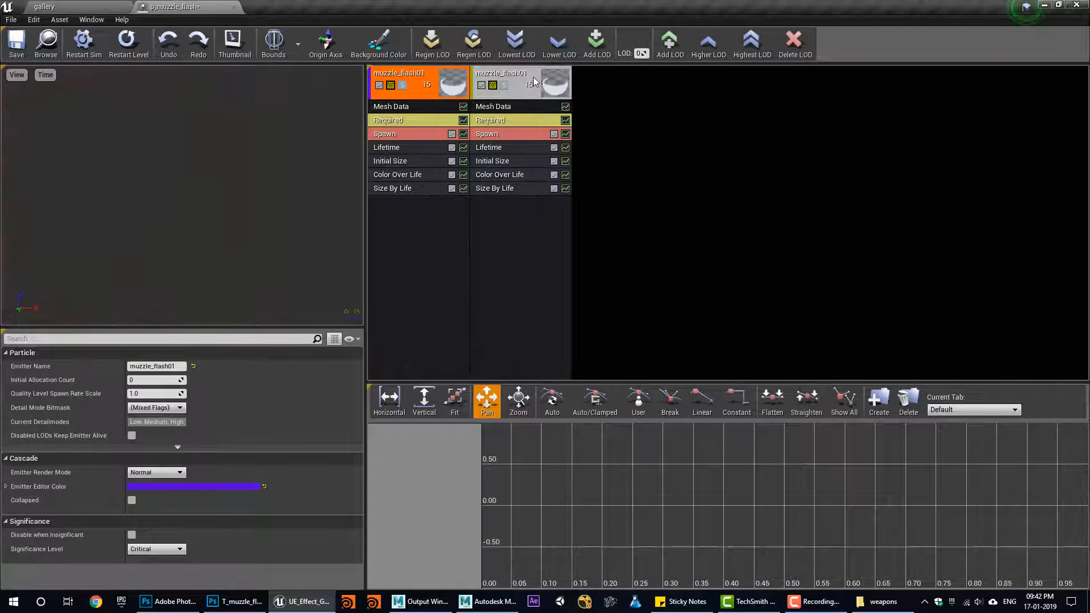
Rename the duplicated emitter as muzzle_flash02
right_click(534, 78)
mouse_move(560, 84)
left_click(633, 93)
key("Right")
type("02")
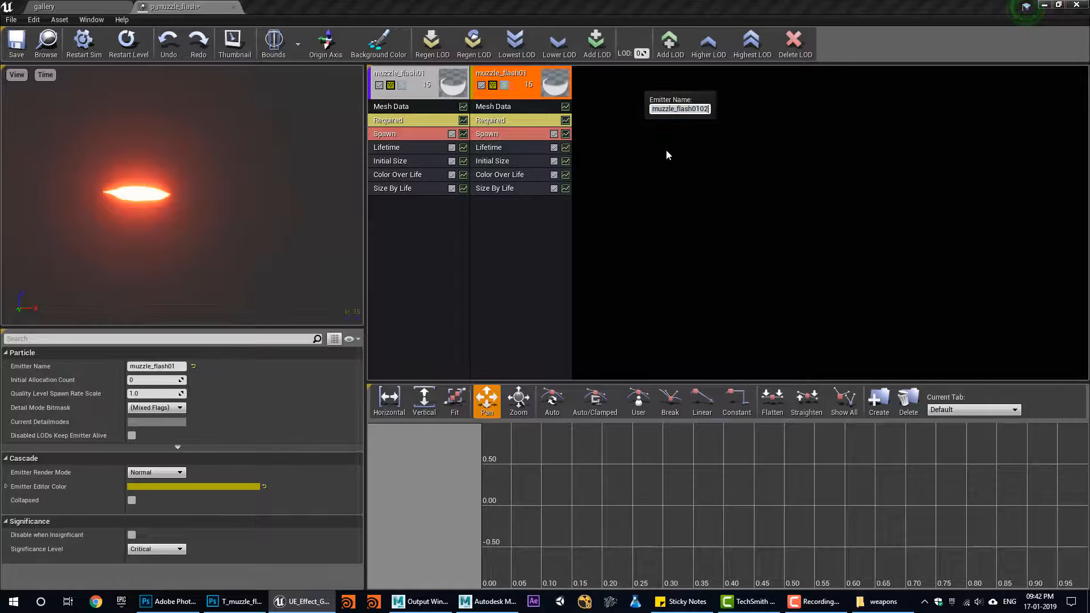
key("BackSpace")
key("BackSpace")
key("BackSpace")
type("2")
key("Return")
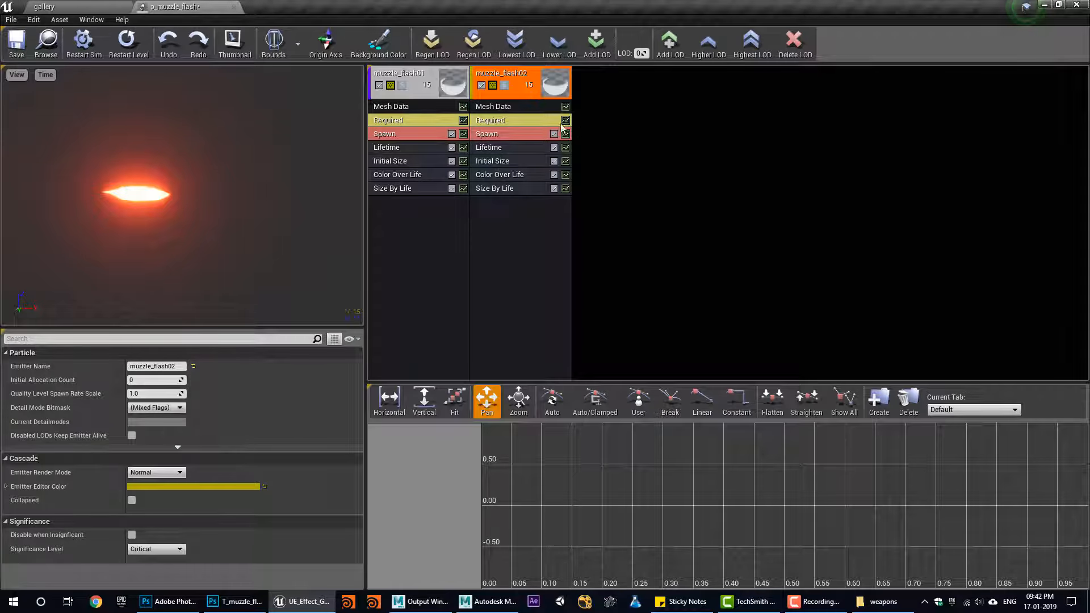
Assign the Sm_muzzle_flash02 static mesh to the Mesh Data module of the muzzle_flash02 emitter
left_click(492, 107)
left_click(68, 7)
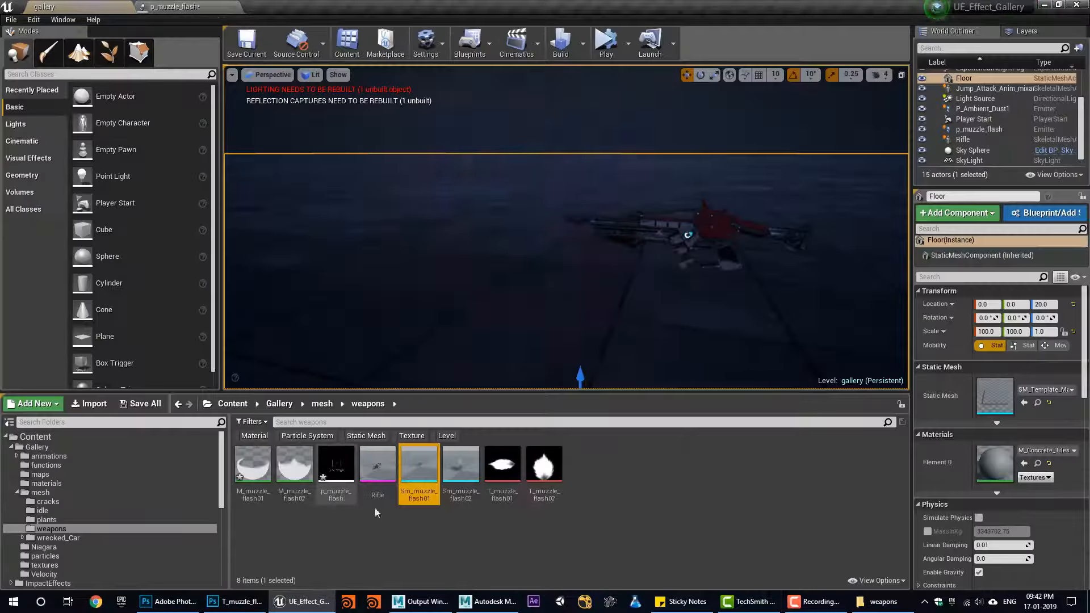
left_click(224, 6)
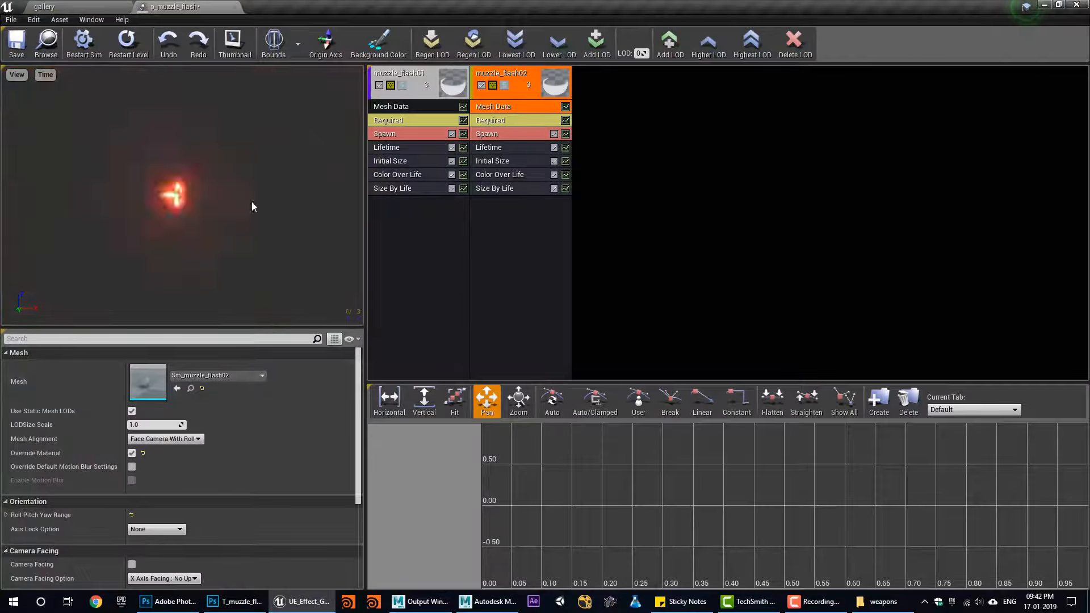
Assign the M_muzzle_flash02 material in the Required module of the muzzle_flash02 emitter
left_click(68, 7)
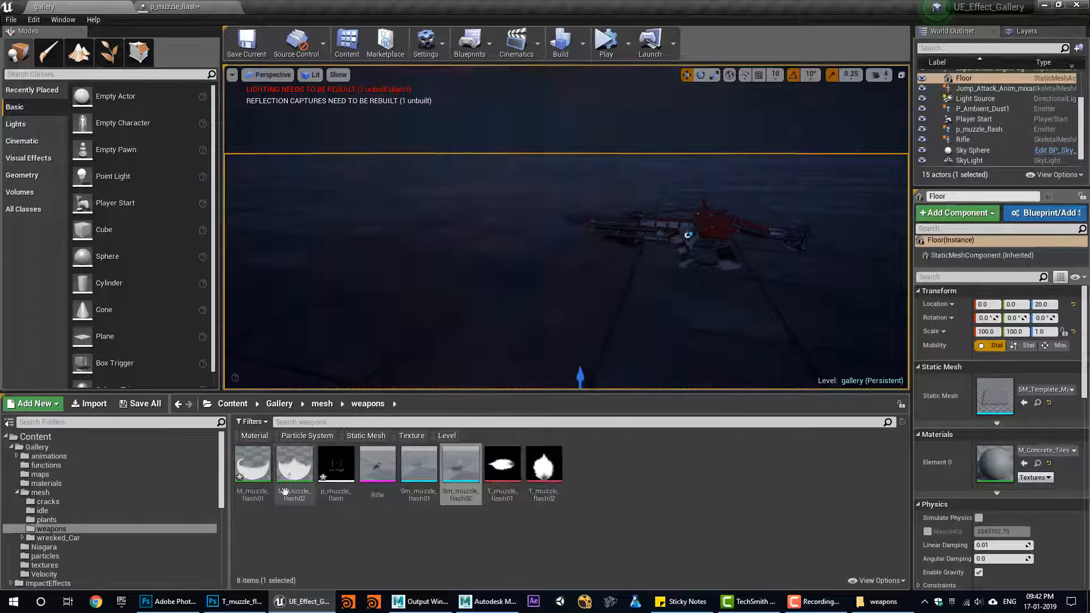
left_click(295, 468)
left_click(209, 7)
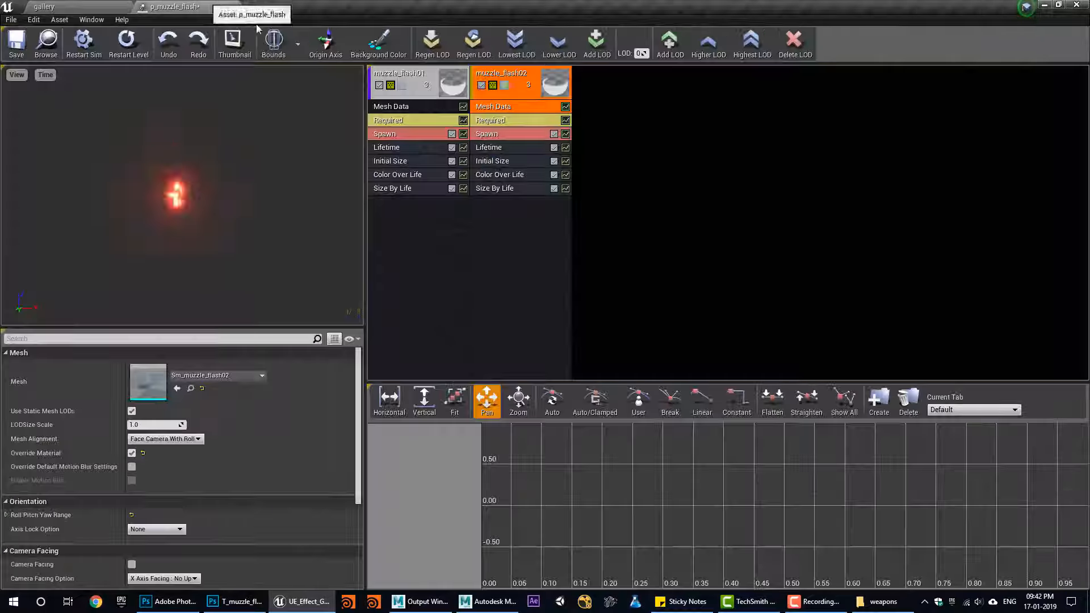
left_click(506, 121)
left_click(177, 389)
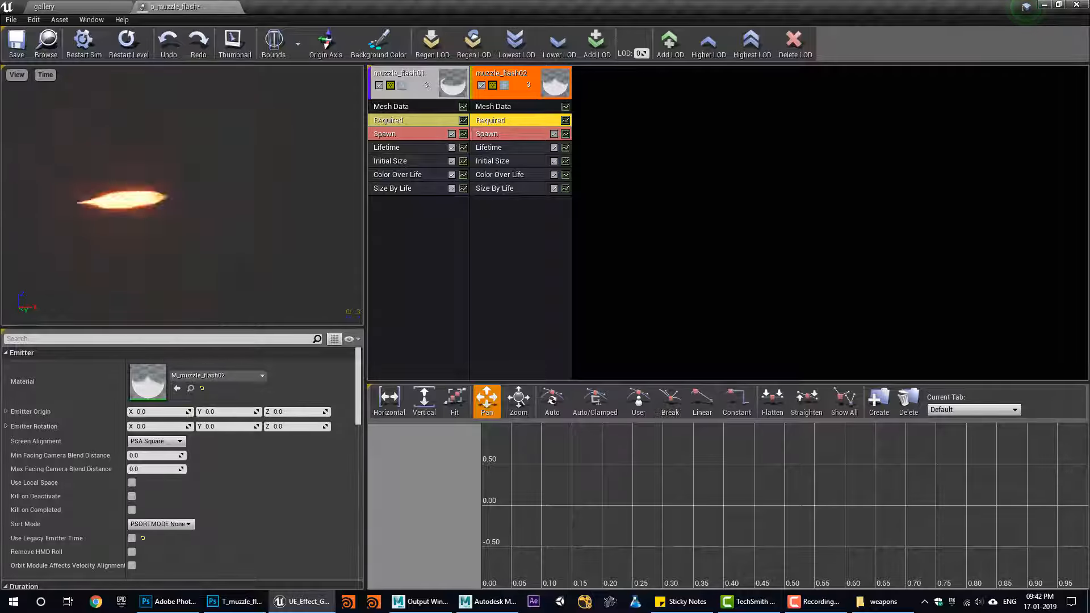
Set the muzzle_flash02 emitter's initial size to a uniform vector distribution with max and min of 10 on X, Y and Z
left_click(516, 161)
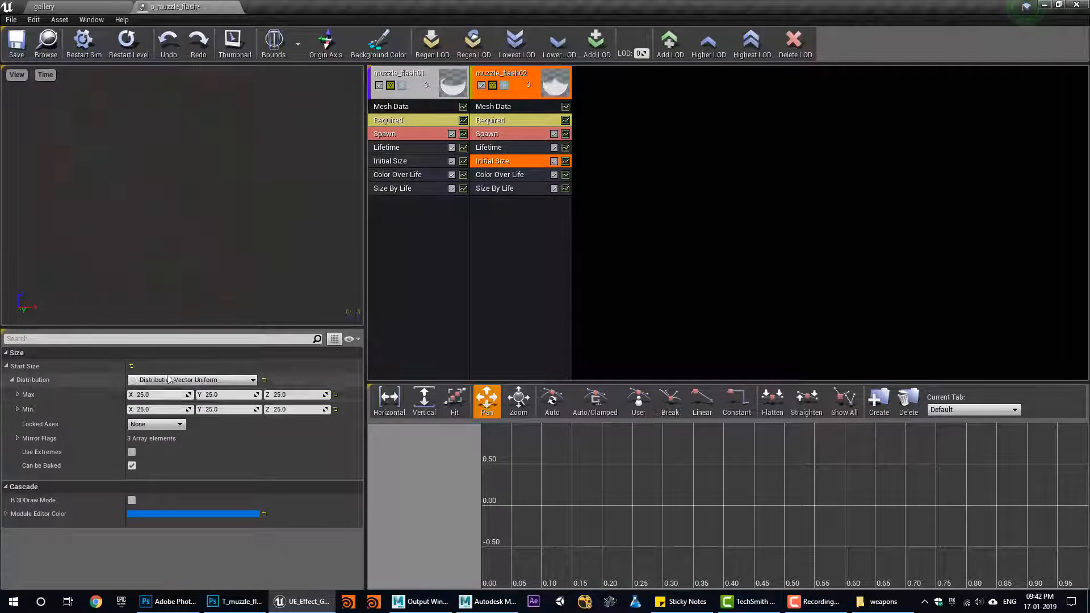
left_click(210, 380)
left_click(213, 405)
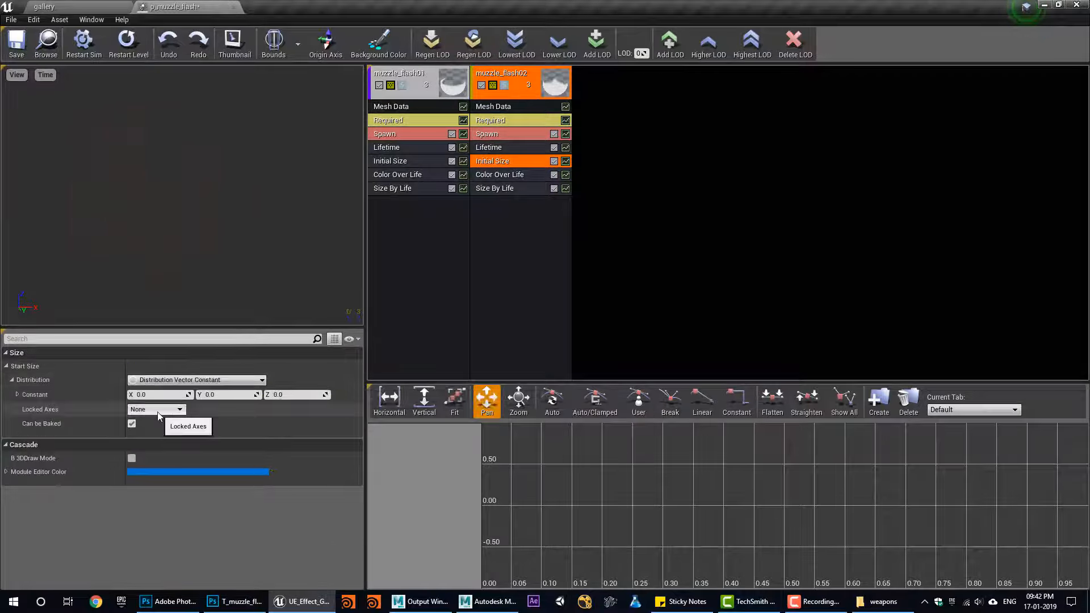
left_click(176, 438)
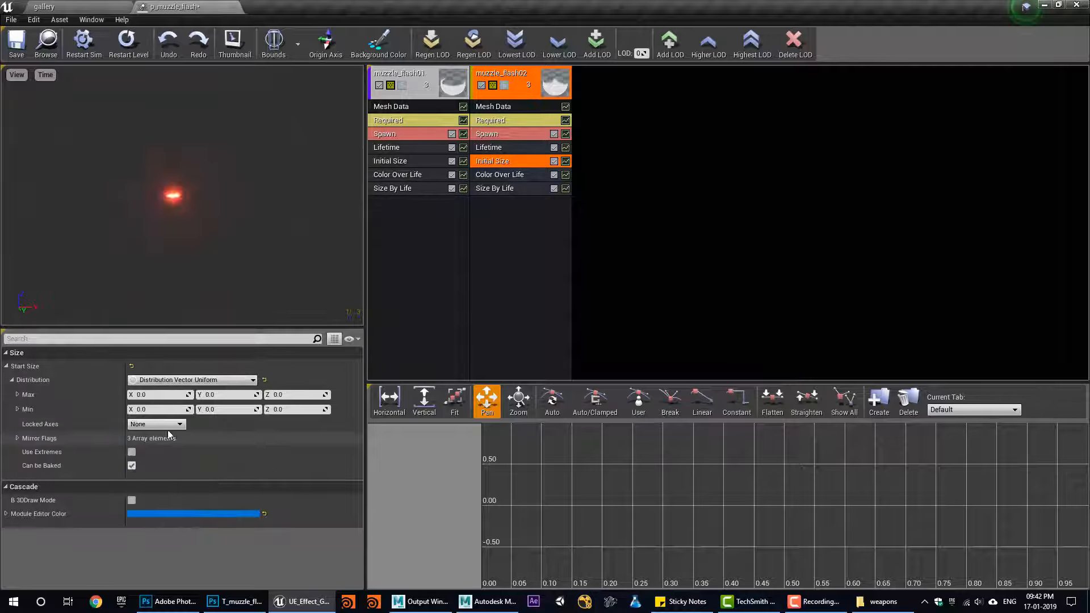
left_click(165, 428)
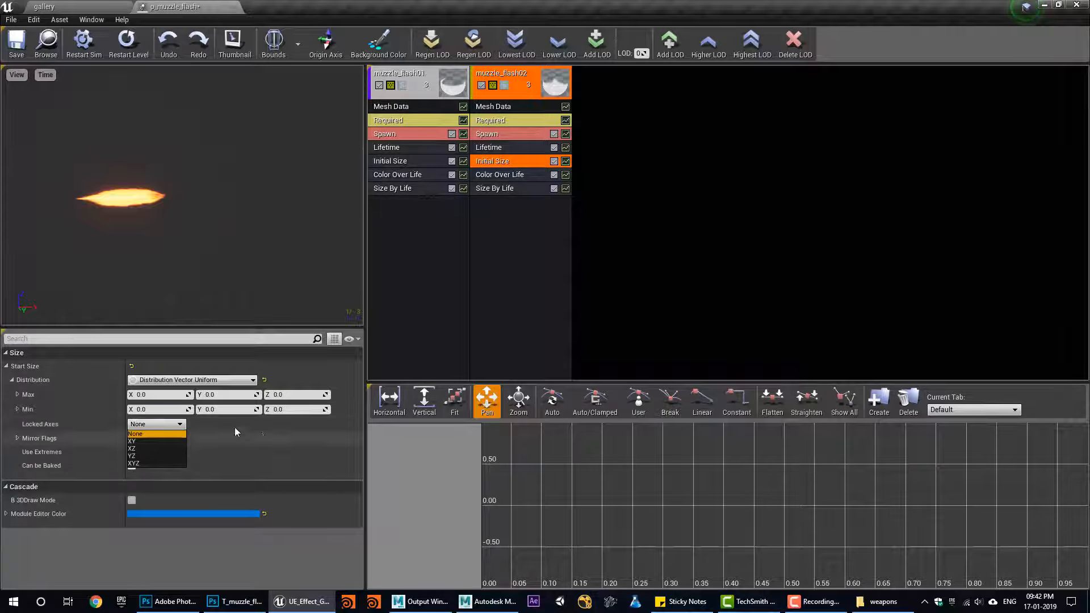
left_click(164, 394)
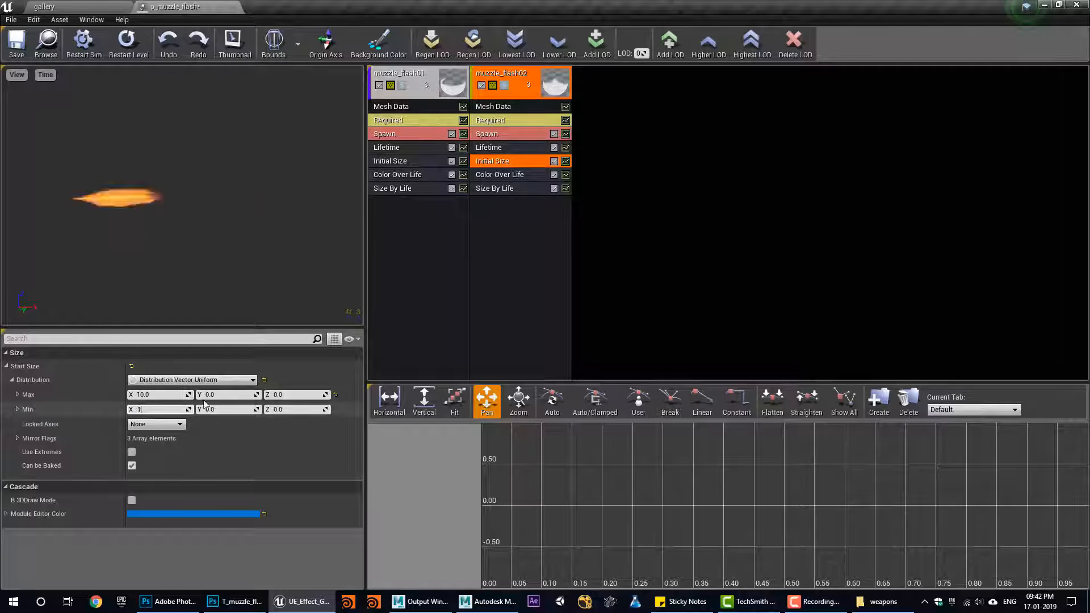
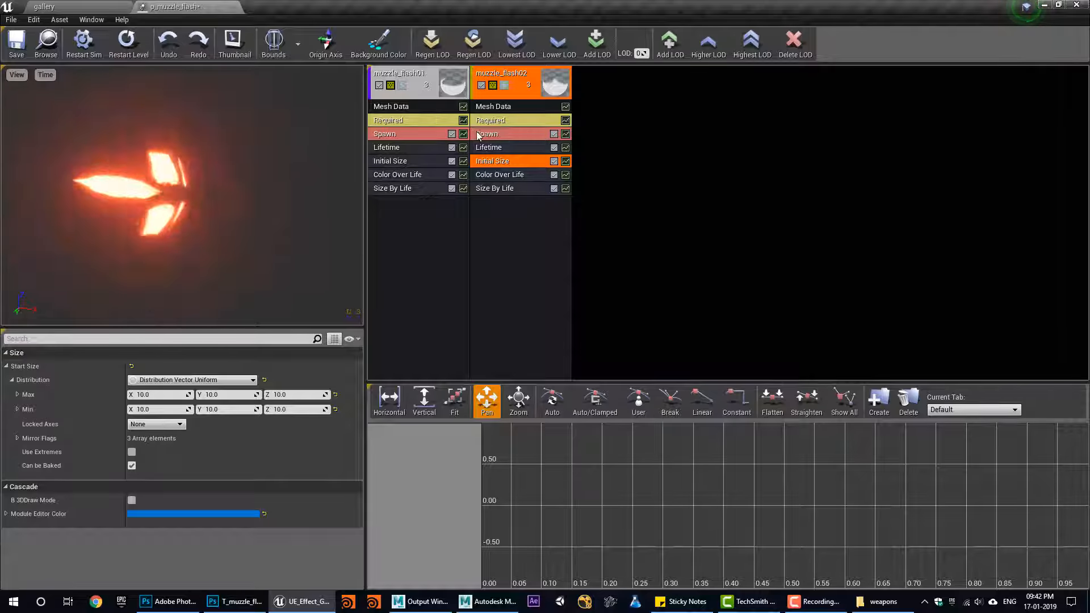
Check the Spawn burst settings of the muzzle_flash02 emitter and add an Init Mesh Rotation module to it
left_click(477, 135)
scroll(271, 464, "down", 5)
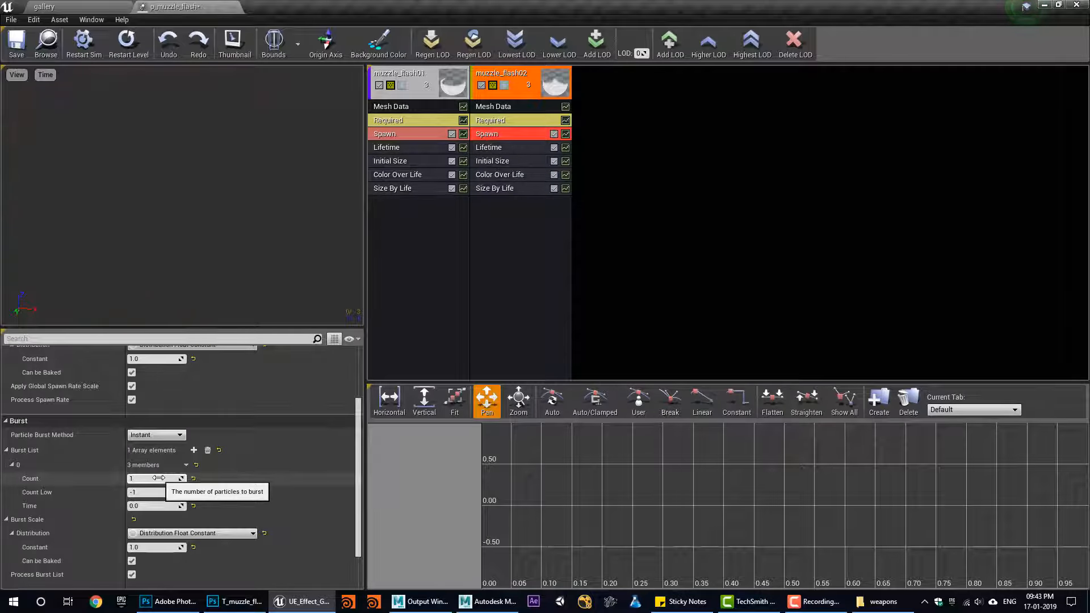
right_click(516, 268)
mouse_move(560, 437)
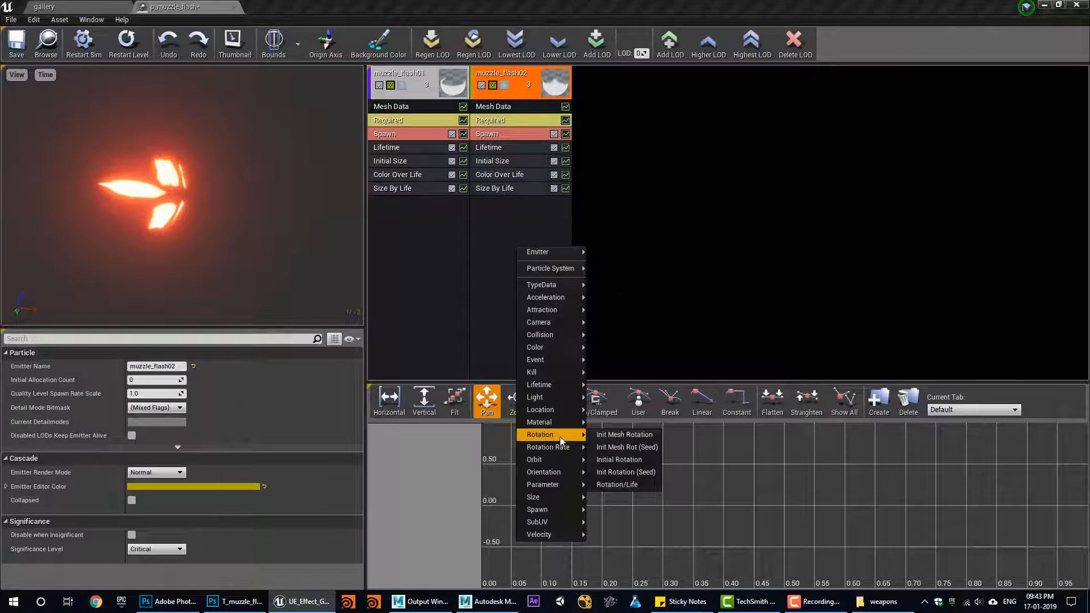
left_click(608, 437)
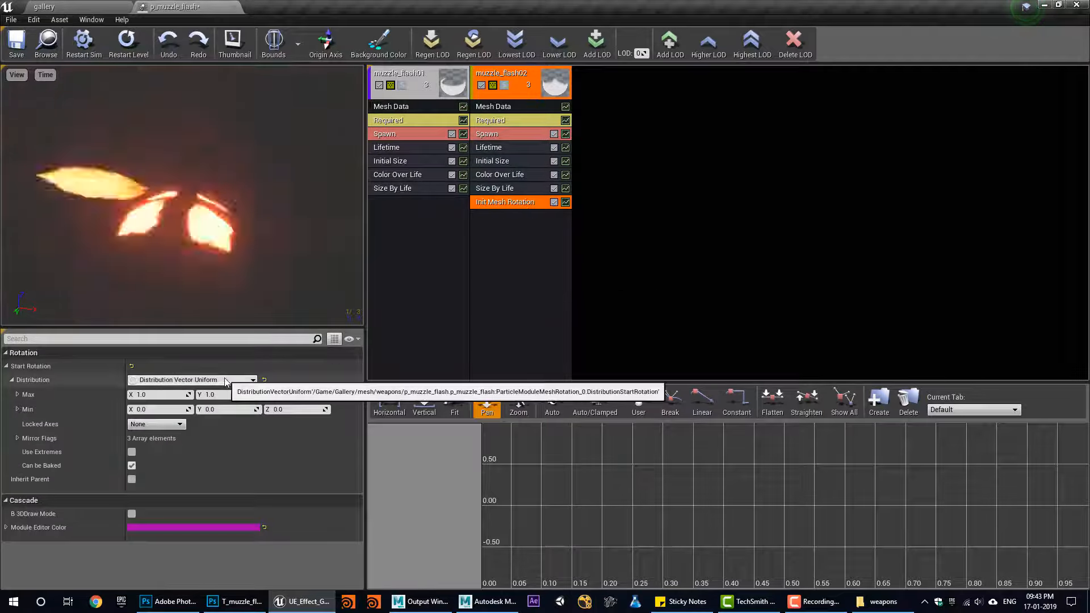
Set the maximum start rotation of the Init Mesh Rotation module to 0 on Y and Z
left_click(228, 393)
type("0")
left_click(296, 396)
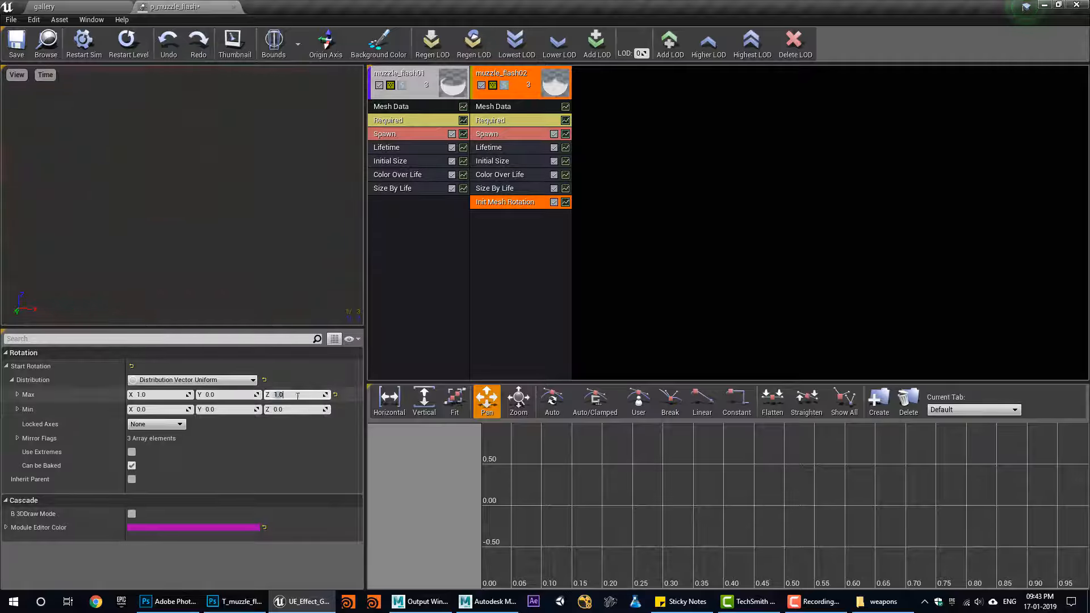
type("0")
key("Return")
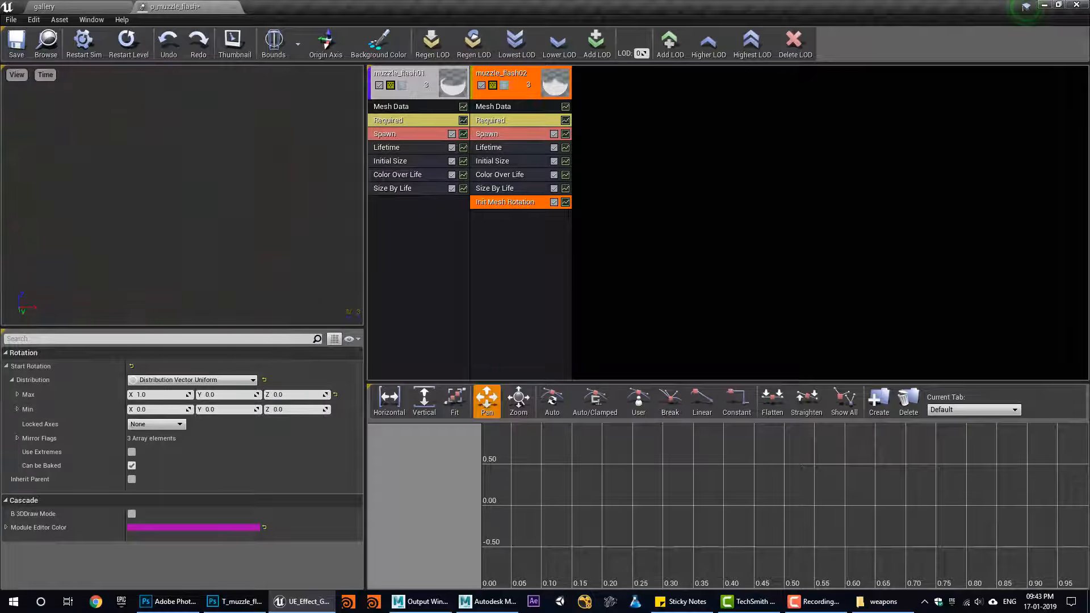
Set the burst count in the muzzle_flash02 emitter's Spawn module to 3, after trying 5
left_click(480, 134)
scroll(164, 499, "down", 5)
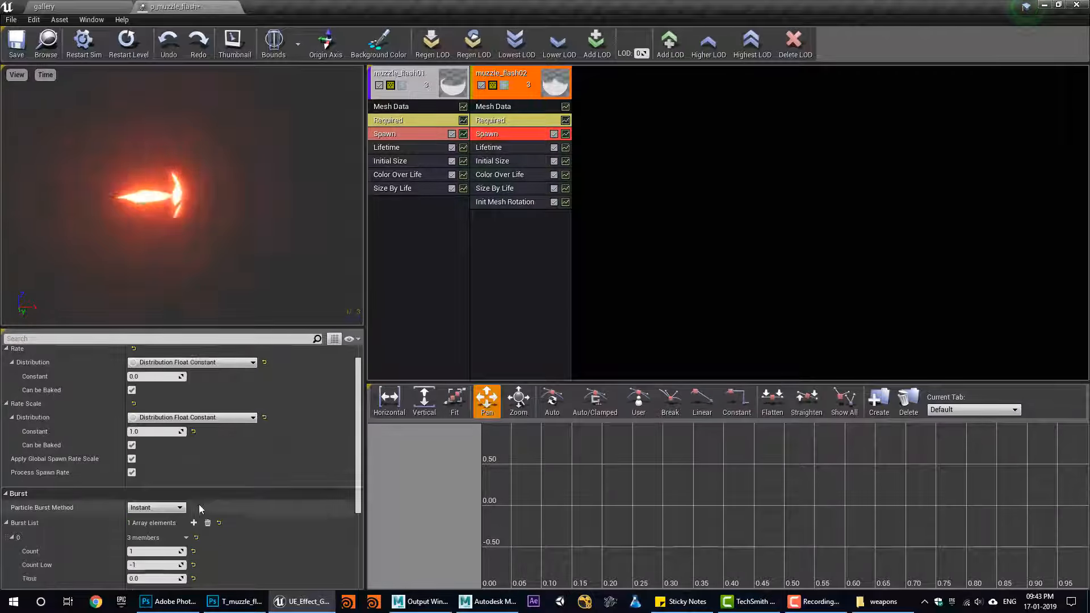
type("5")
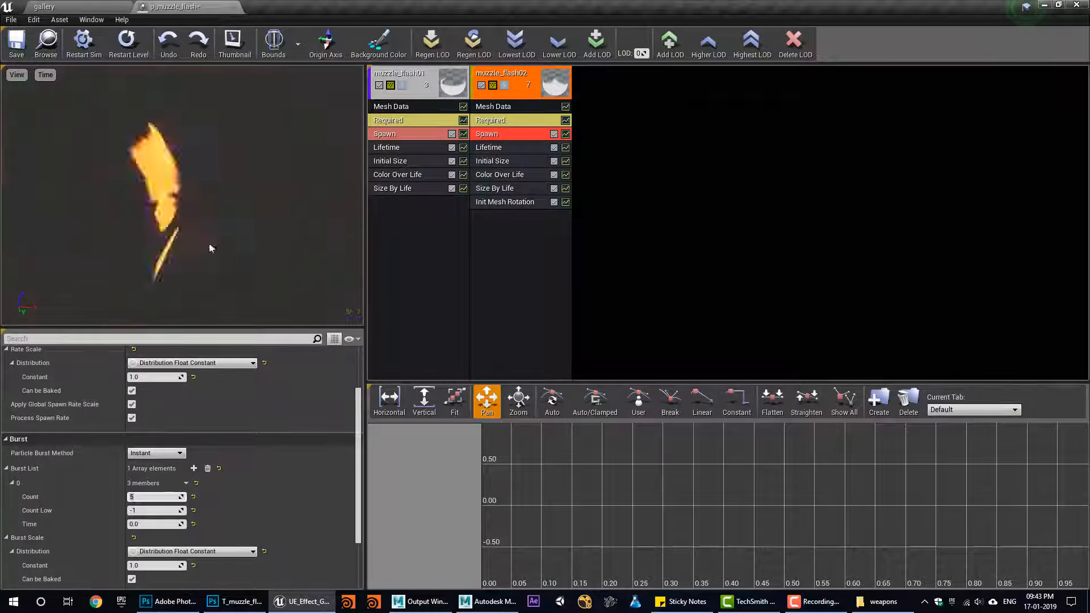
left_click_drag(209, 244, 307, 247)
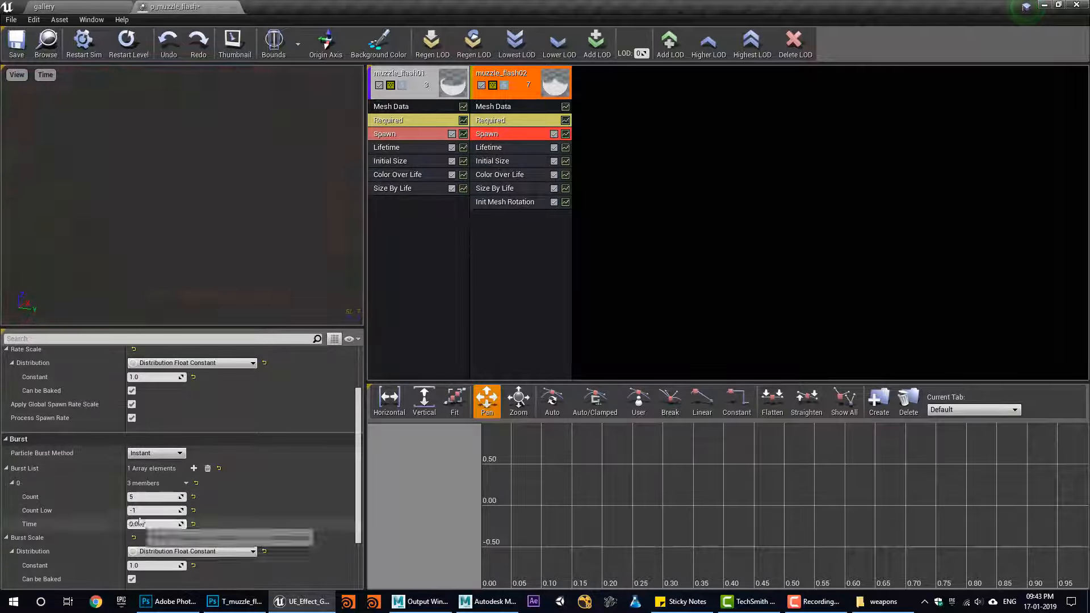
left_click(140, 497)
type("3")
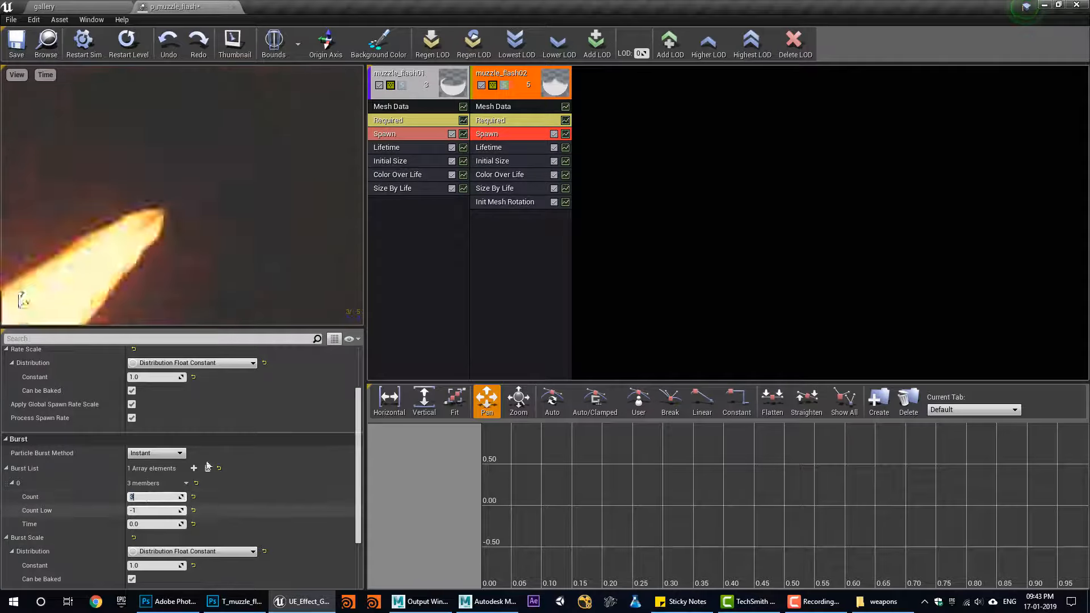
left_click_drag(291, 220, 187, 220)
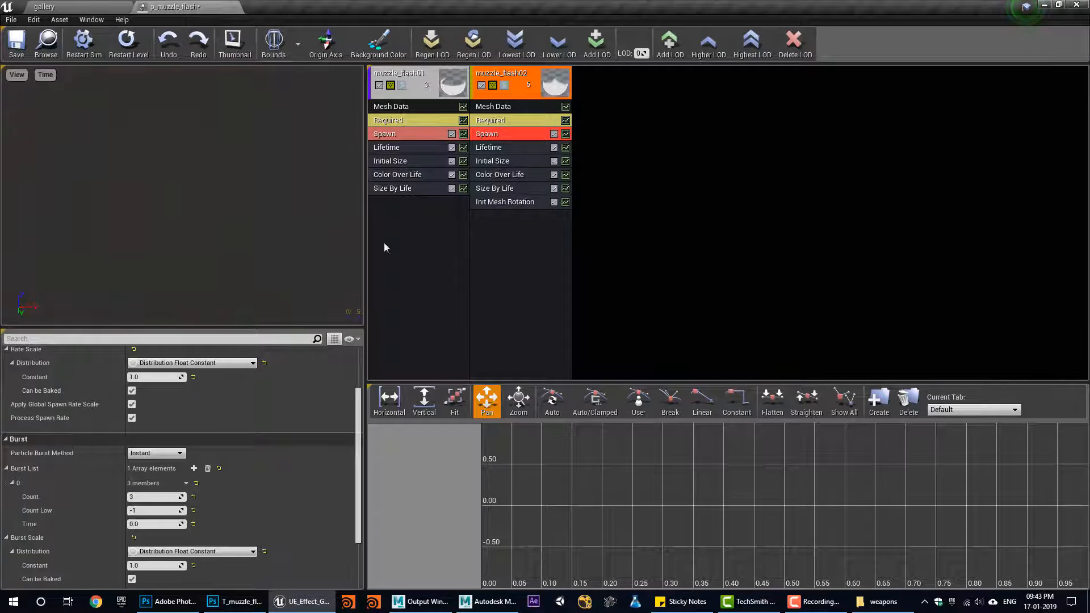
Try a maximum start size of 20 on X and Z in the muzzle_flash02 emitter's Initial Size module
left_click(503, 161)
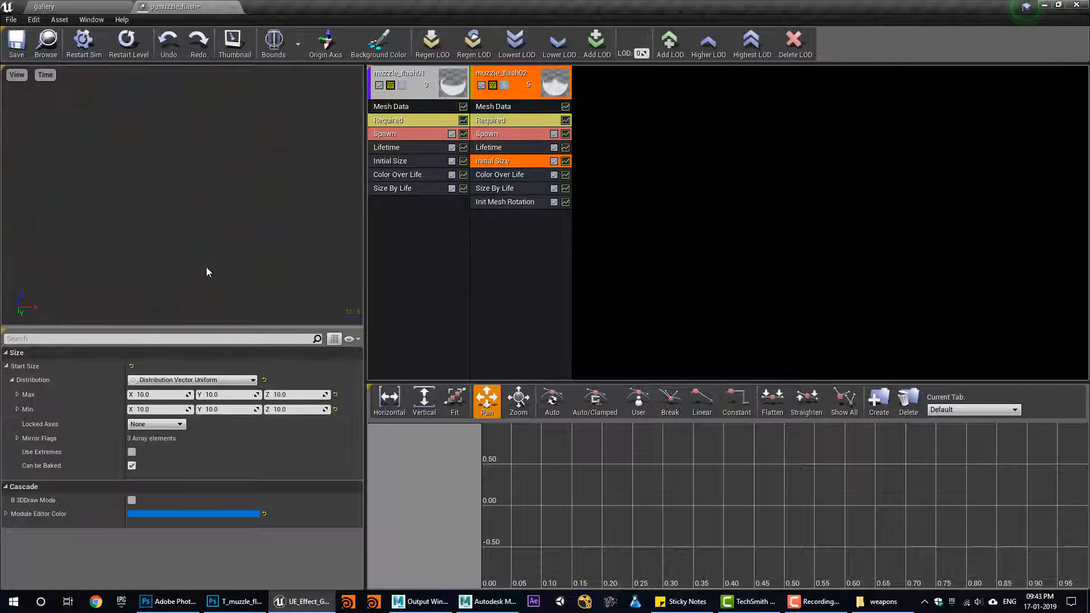
left_click_drag(206, 268, 114, 273)
left_click(151, 397)
type("1220")
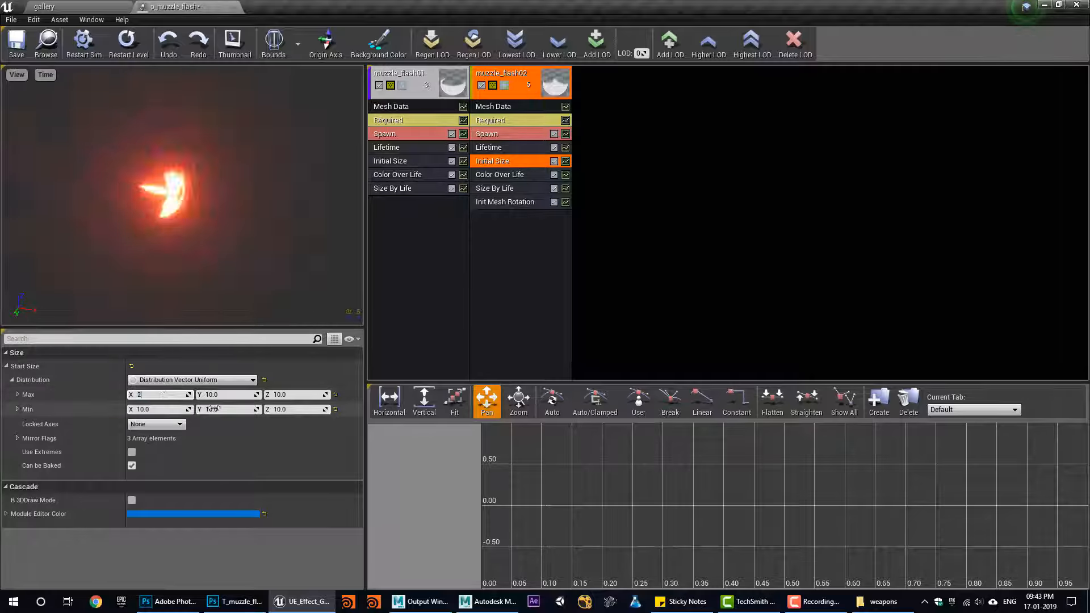
left_click(298, 396)
type("2")
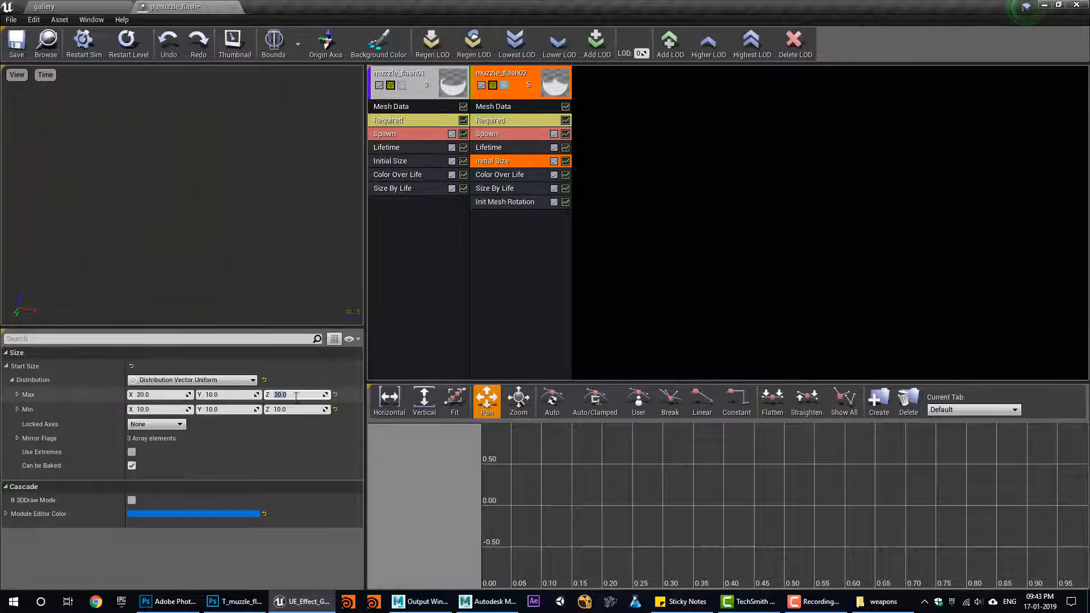
left_click_drag(173, 254, 142, 255)
Set the maximum start size of the muzzle_flash02 emitter to 12 on X and Z and check the flash in the gallery level
left_click(151, 394)
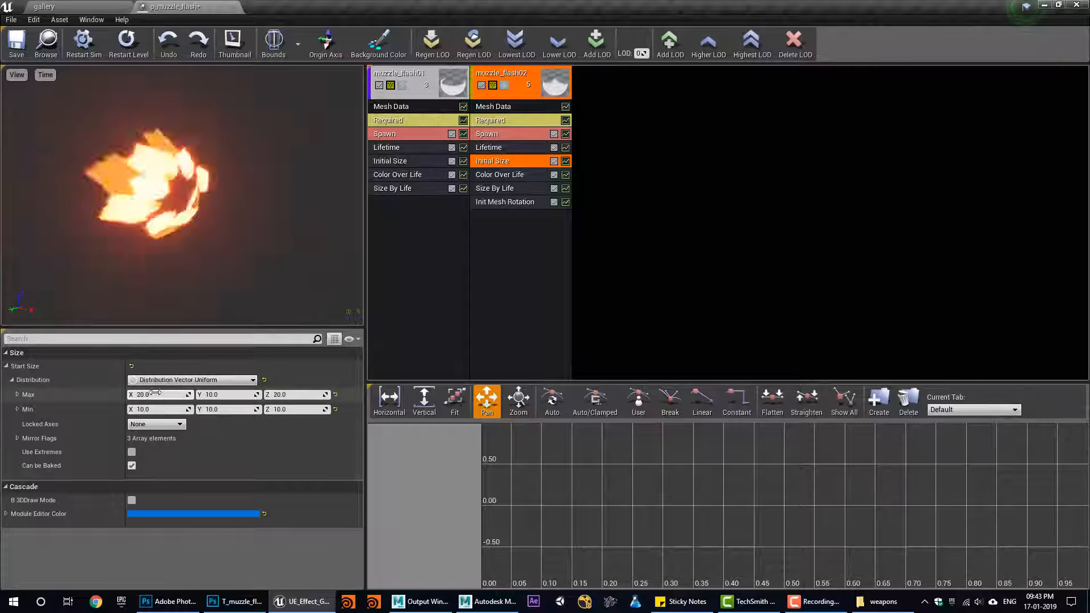
type("12")
left_click(299, 396)
type("12")
key("Return")
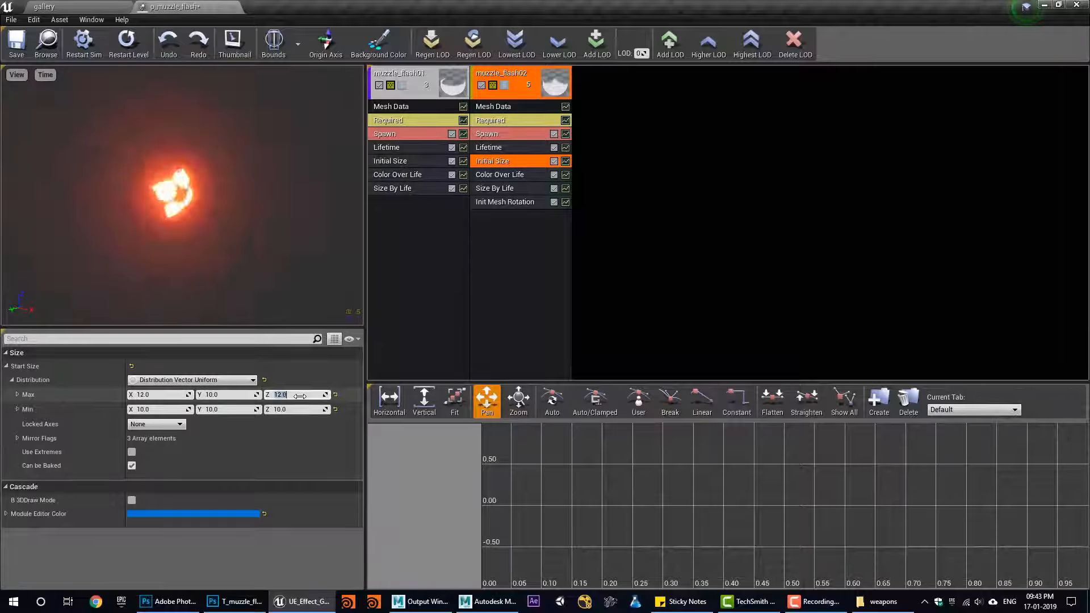
left_click_drag(175, 234, 167, 234)
left_click(57, 7)
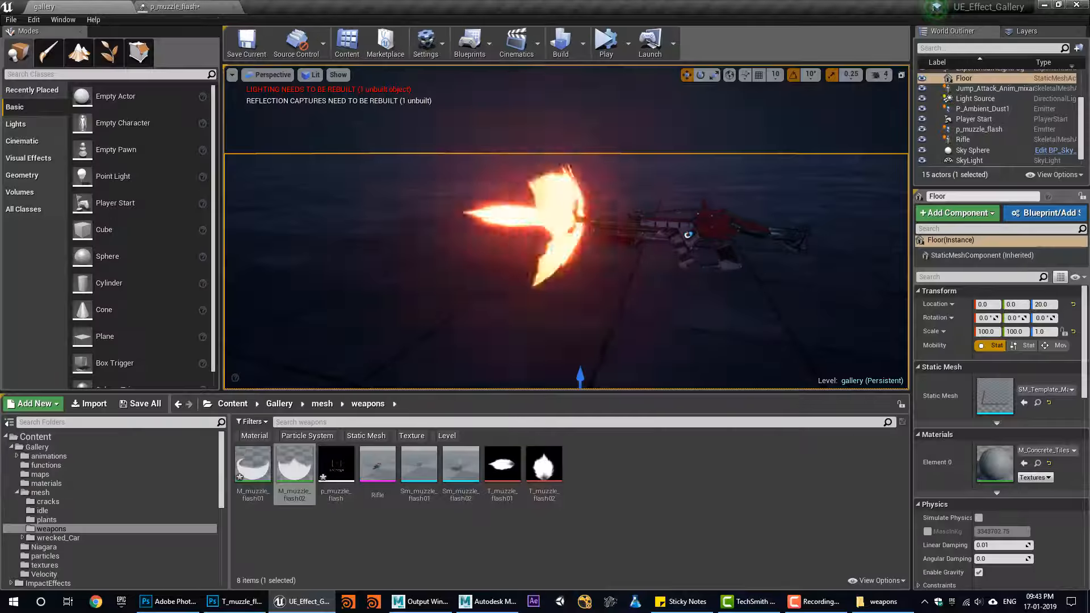
Set the muzzle_flash02 emitter's lifetime to a minimum of 0.01 and a maximum of 0.02 in p_muzzle_flash
left_click(176, 7)
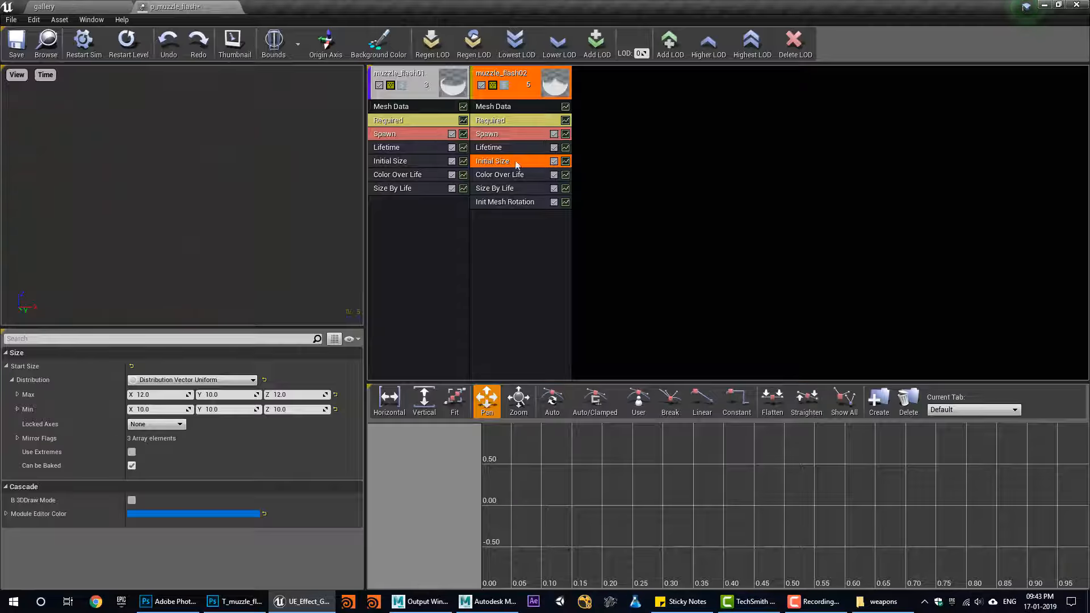
left_click(500, 147)
type("0.01")
key("Tab")
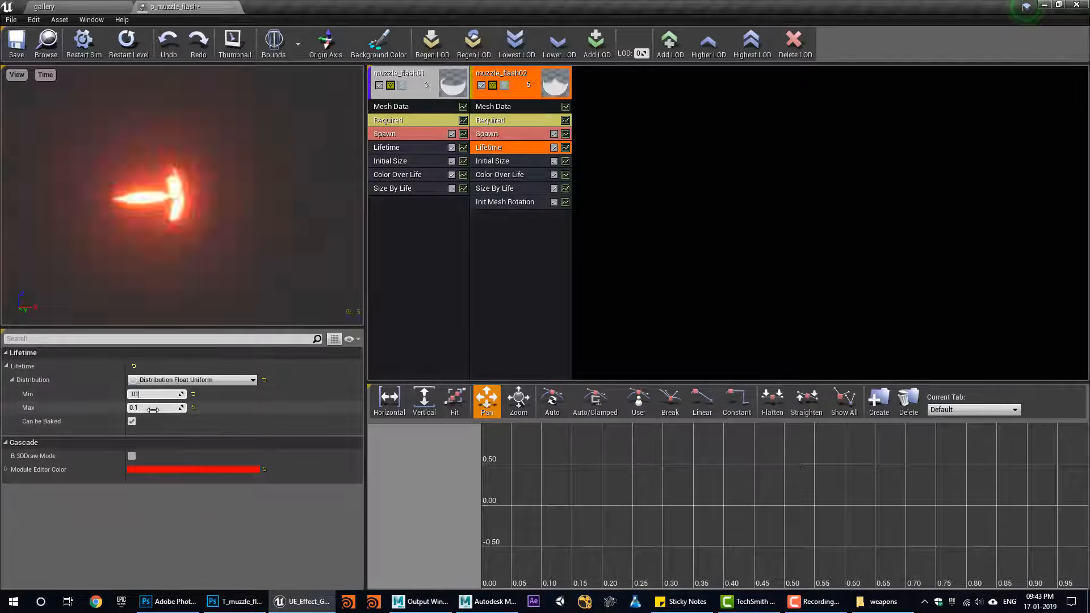
type("0.02")
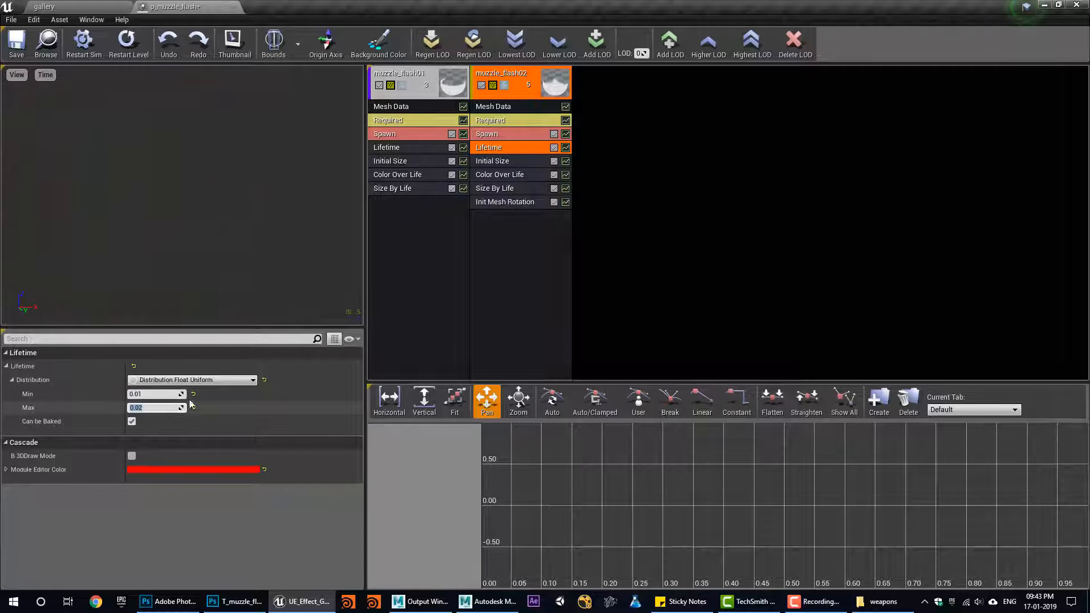
Examine the muzzle flash on the rifle in the gallery level from several angles
left_click(87, 5)
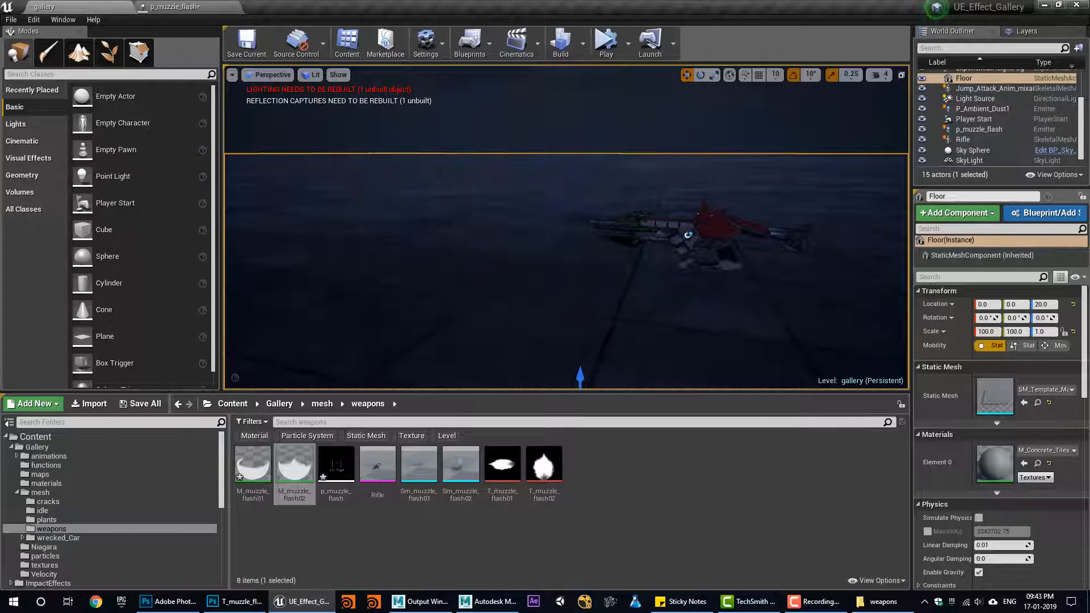
mouse_move(566, 227)
right_mouse_down()
mouse_move(679, 239)
mouse_move(634, 222)
mouse_move(715, 224)
right_mouse_up()
left_click_drag(715, 225, 704, 222, "alt")
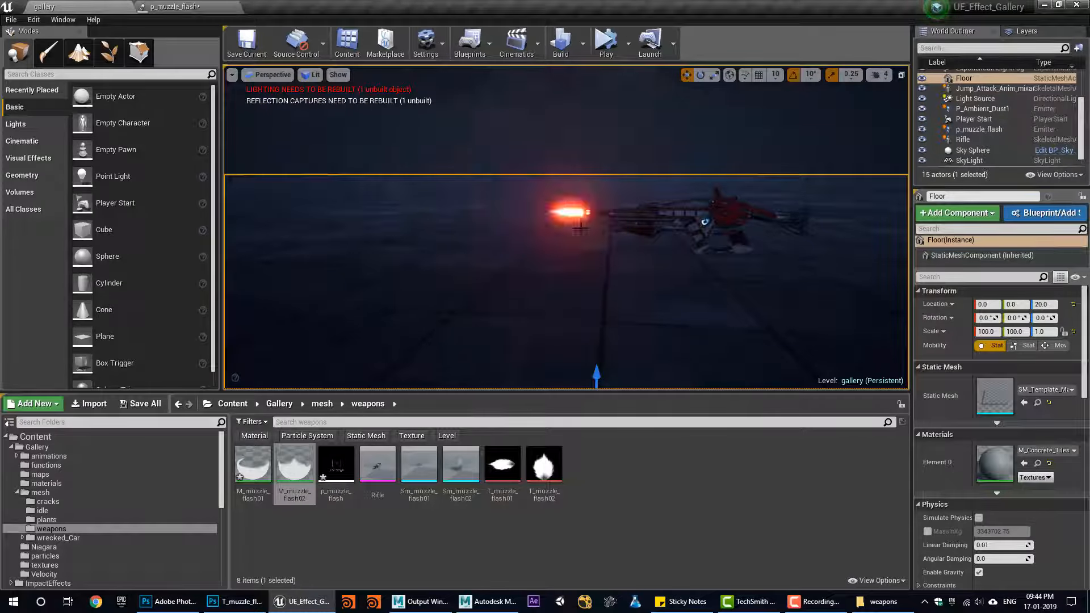
left_click_drag(567, 253, 567, 226, "alt")
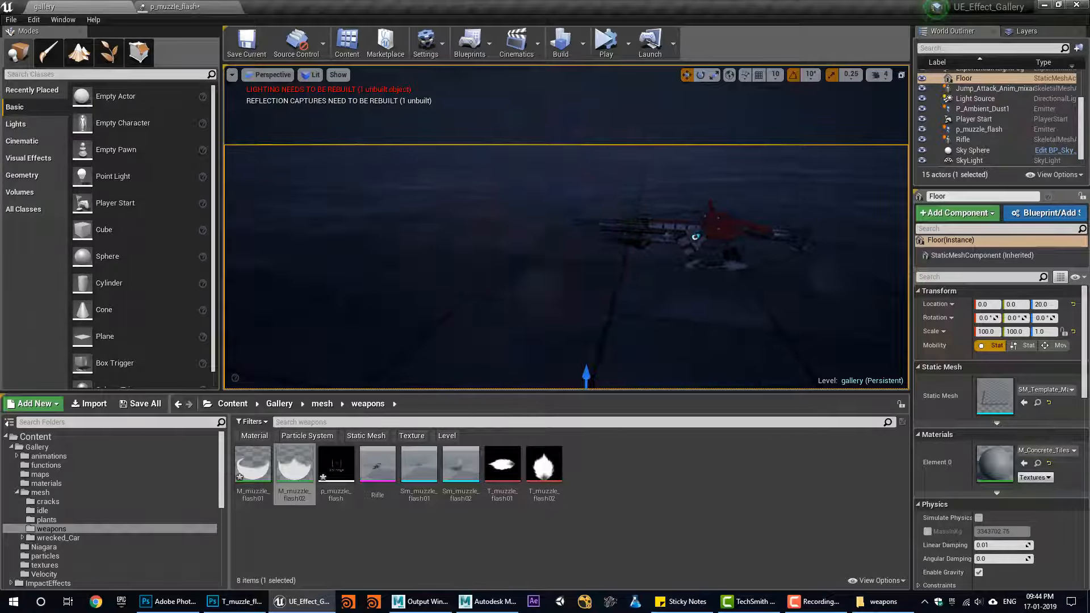
Add an Initial Location module to the muzzle_flash02 emitter and set its start location to a constant vector distribution
left_click(193, 6)
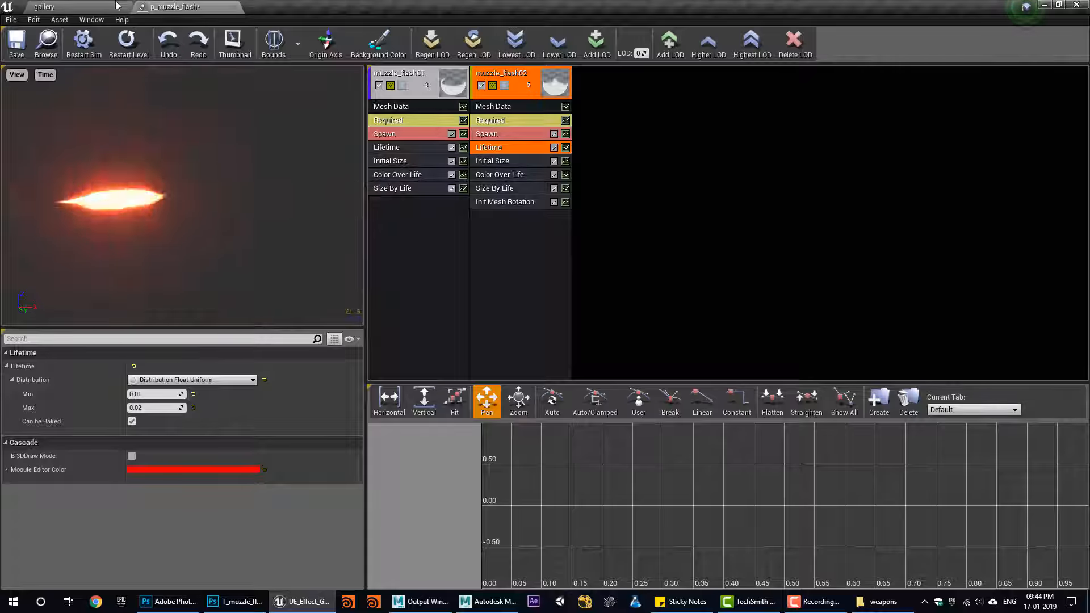
right_click(529, 226)
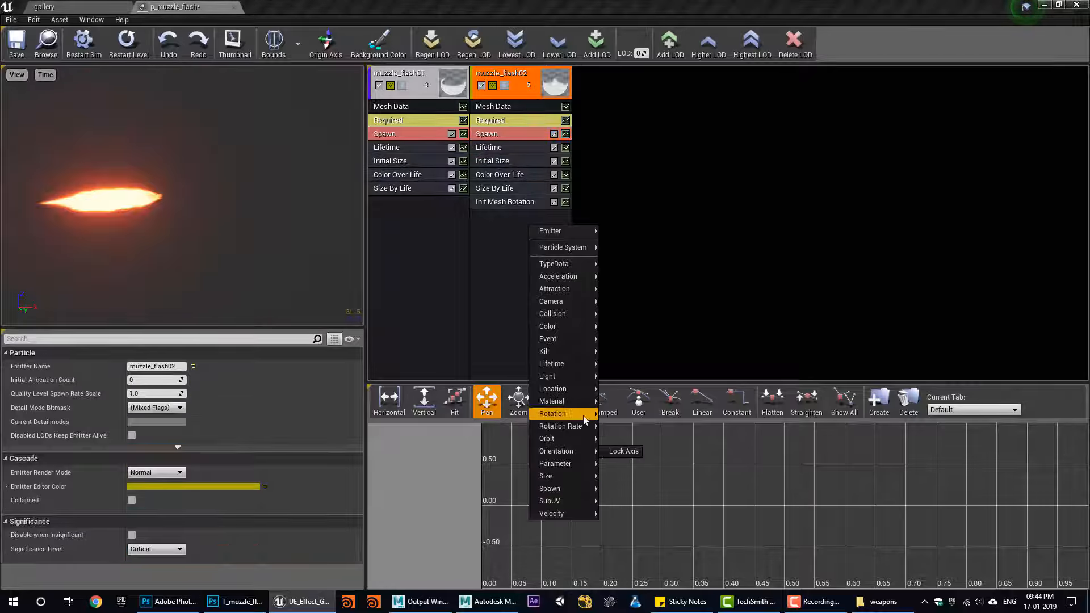
left_click(627, 390)
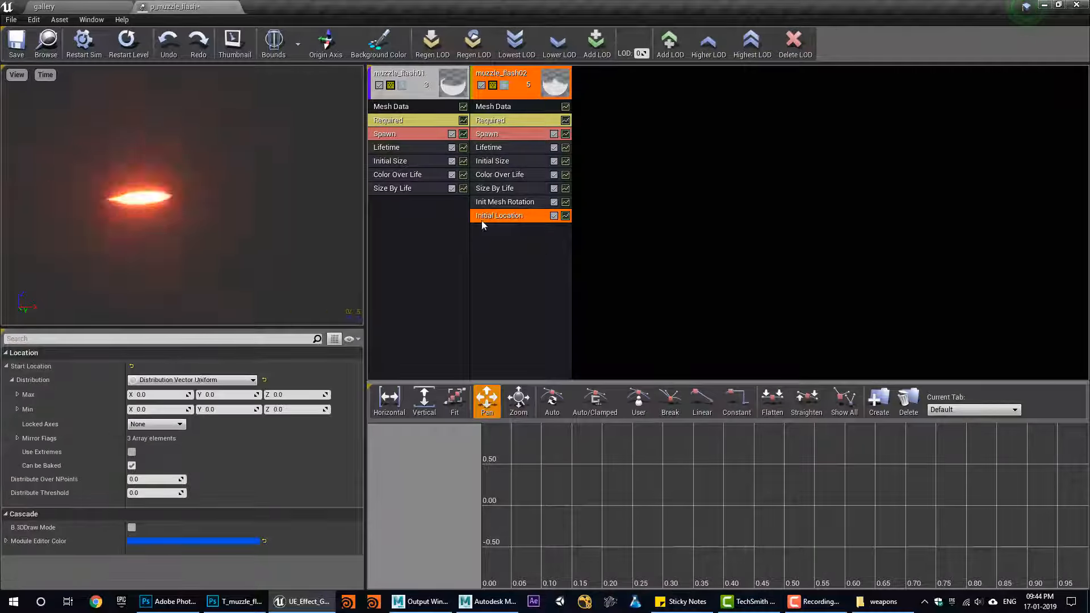
left_click(181, 380)
left_click(170, 402)
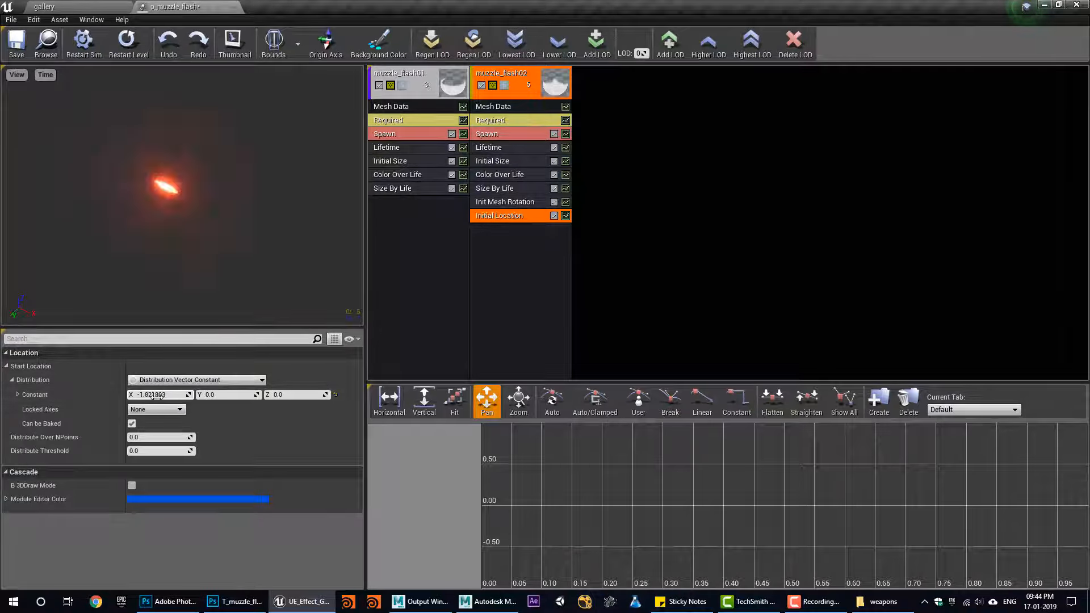
Set the constant start location X of the muzzle_flash02 emitter to about -4.41 and check the flash on the rifle in the level
left_click_drag(195, 261, 205, 261)
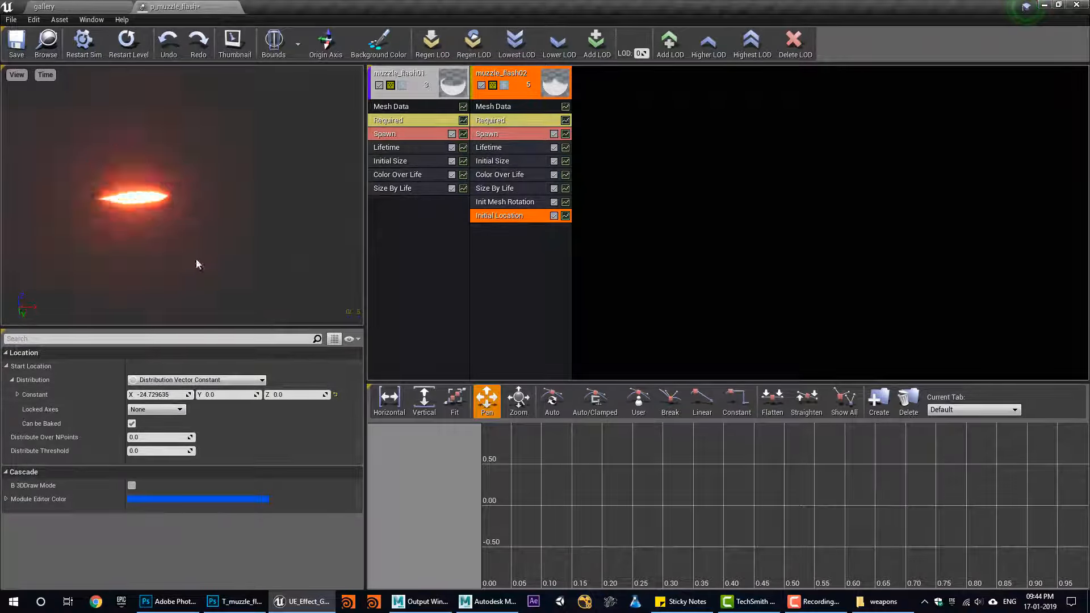
left_click_drag(161, 396, 199, 396)
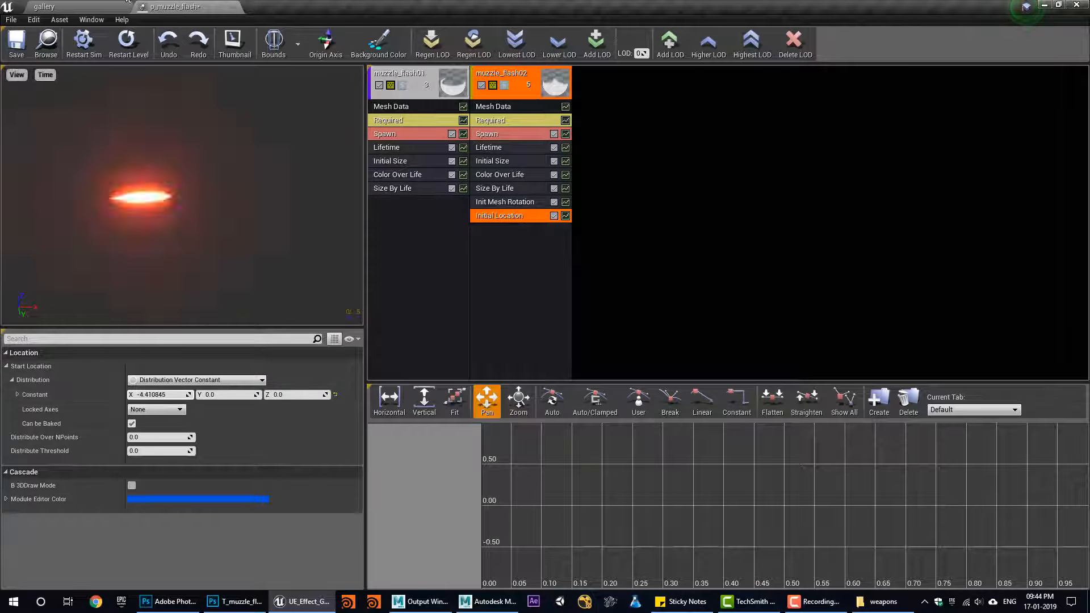
left_click(80, 6)
left_click_drag(568, 250, 613, 245, "alt")
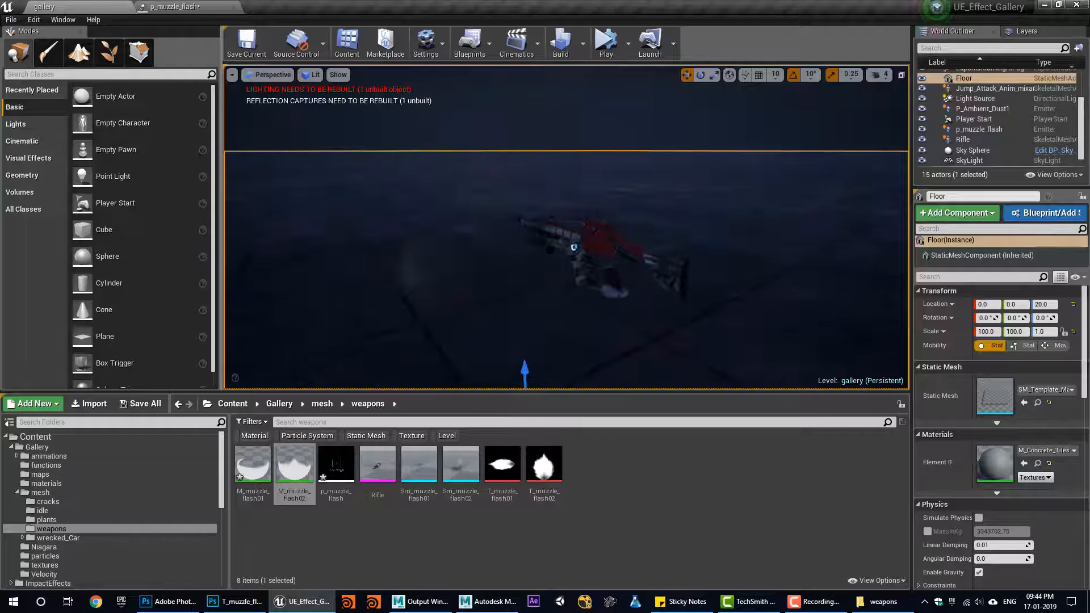
left_click(171, 601)
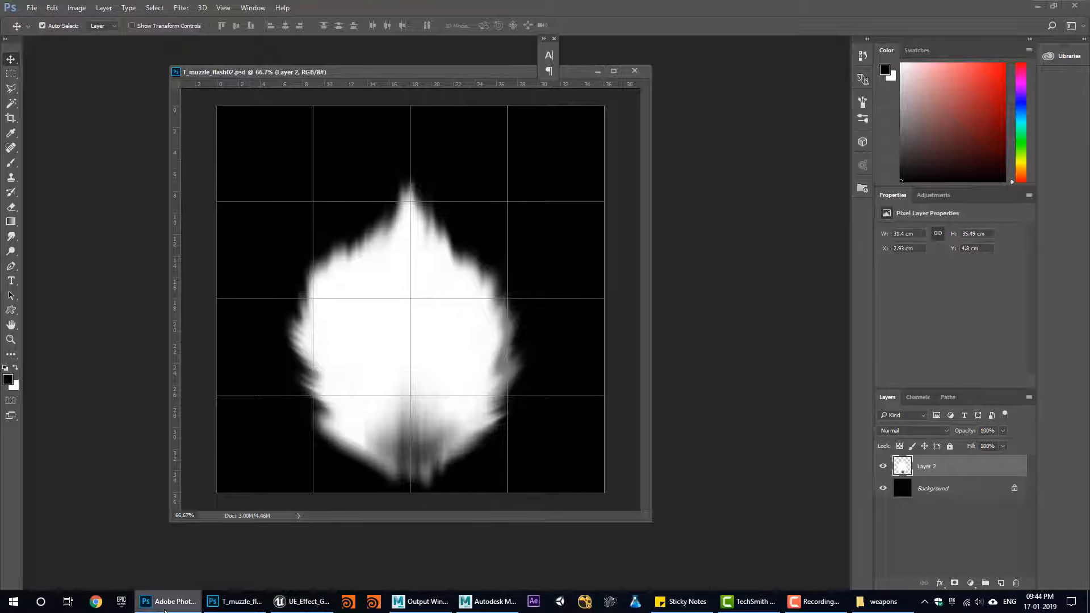
left_click(301, 601)
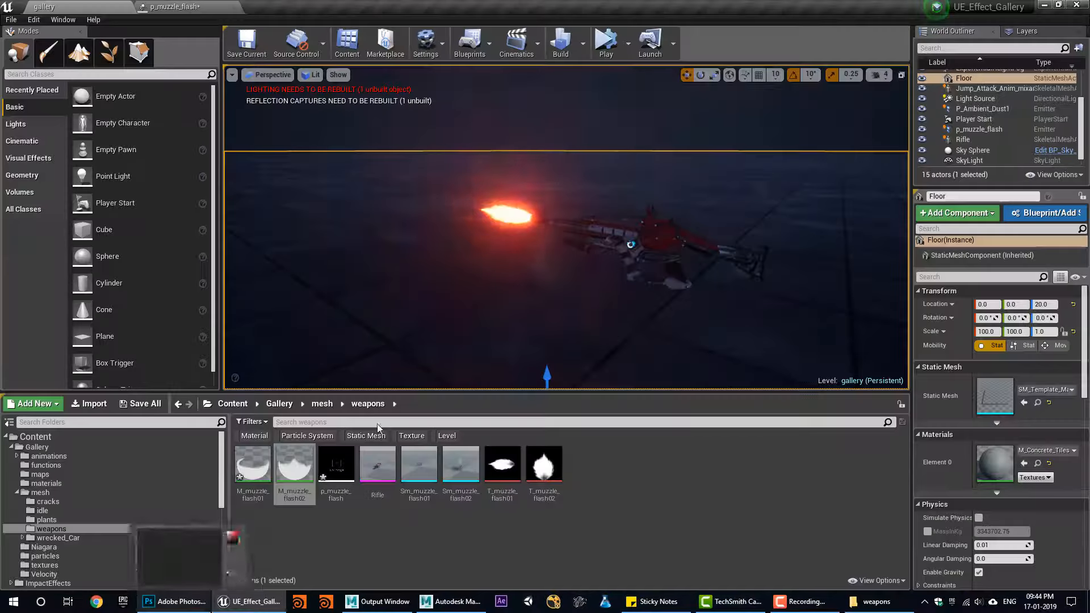
Review the muzzle_flash02 emitter's Mesh Data and Required settings and open its M_muzzle_flash02 material for editing
left_click(176, 6)
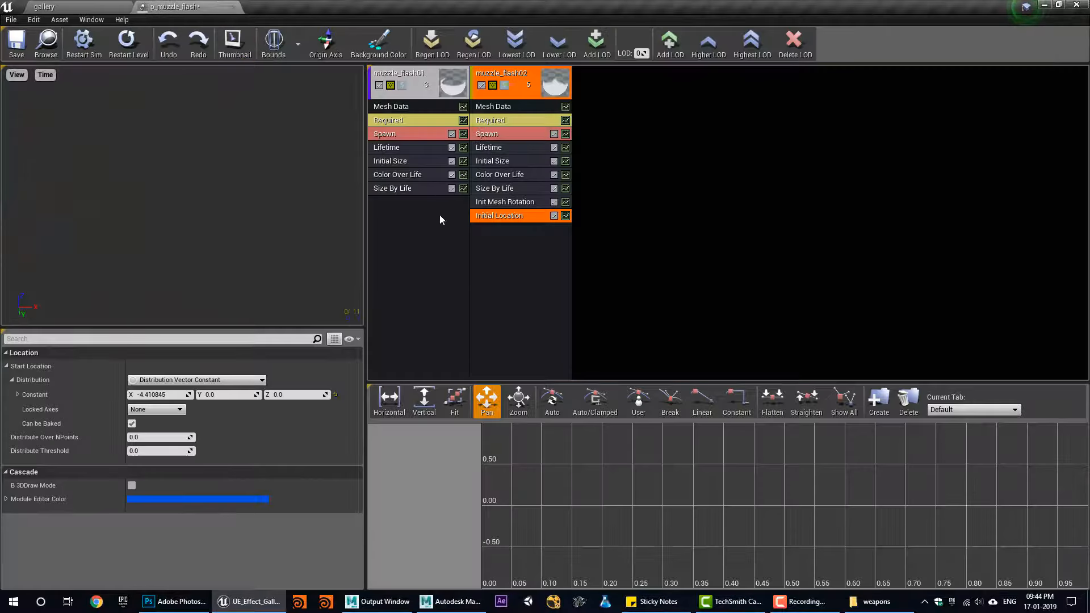
left_click(502, 109)
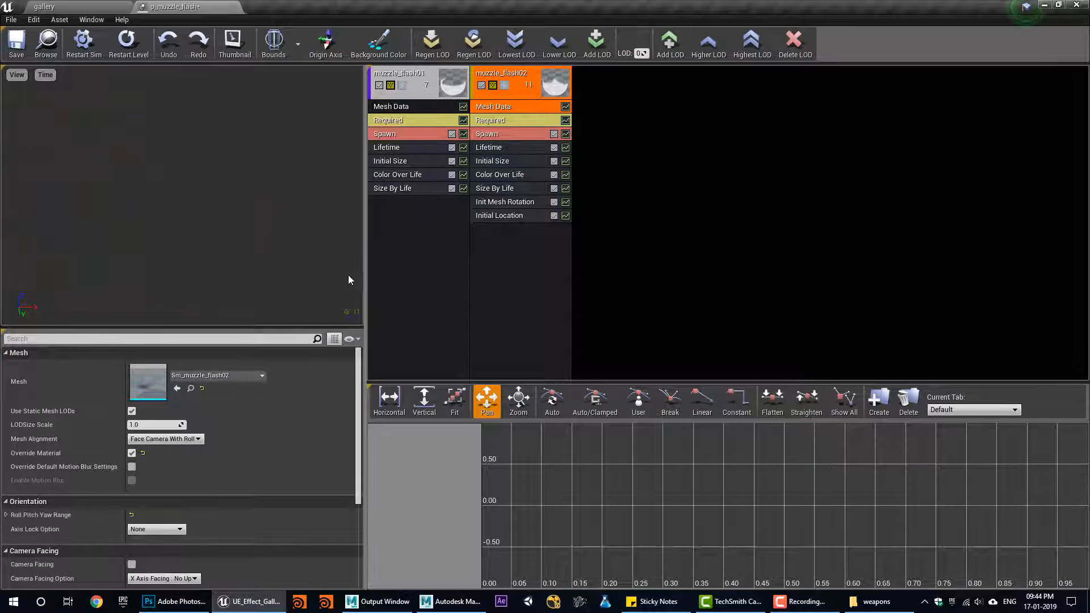
left_click_drag(246, 215, 229, 212)
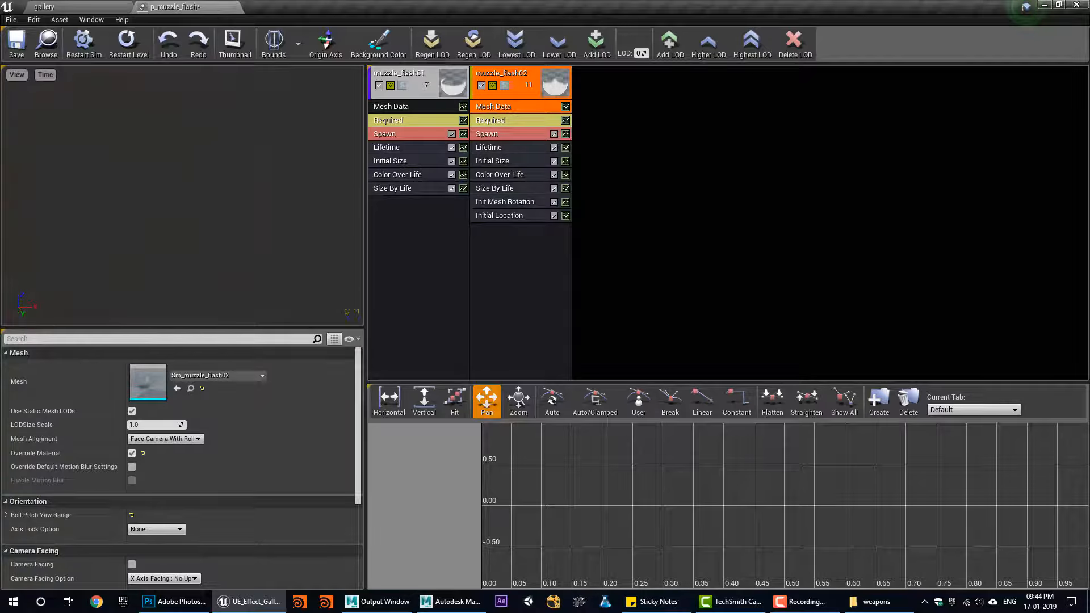
left_click(499, 120)
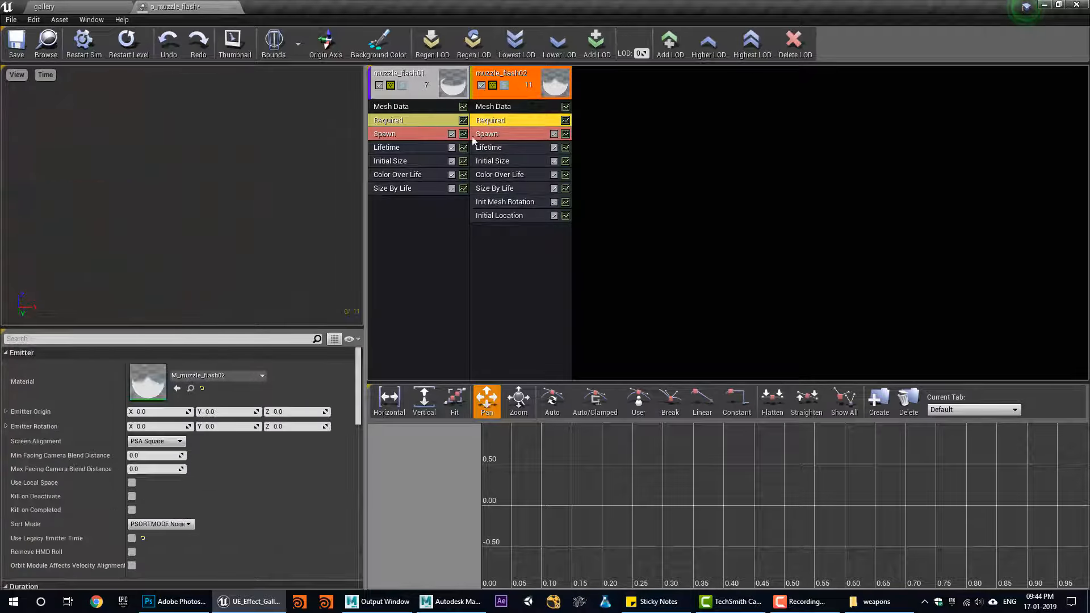
double_click(149, 386)
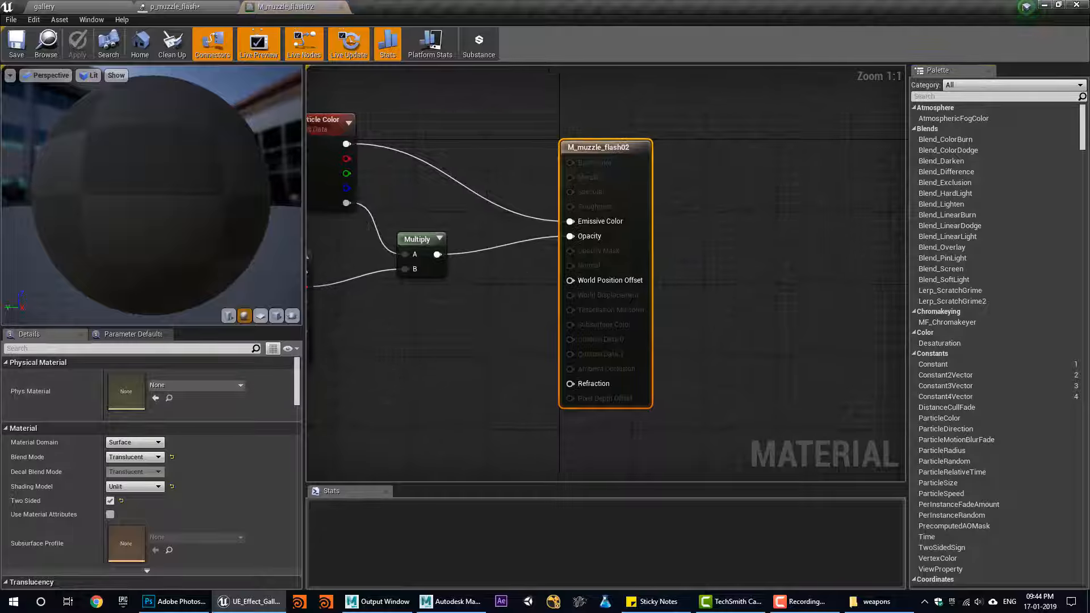
Place the t_noise01 texture from the Gallery textures folder into the M_muzzle_flash02 material graph as a texture sample
left_click(122, 5)
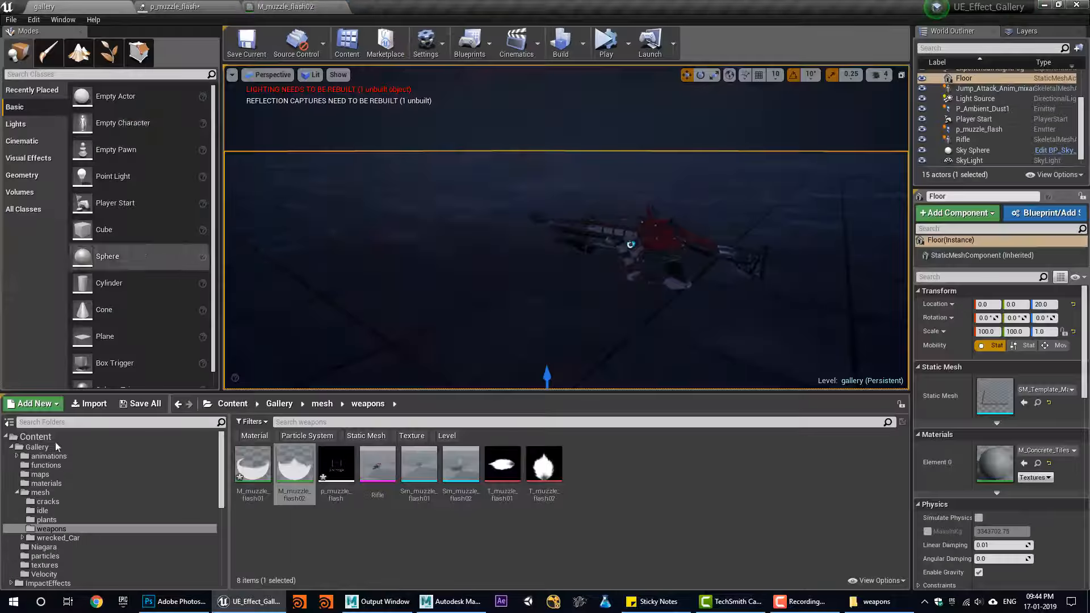
left_click(54, 482)
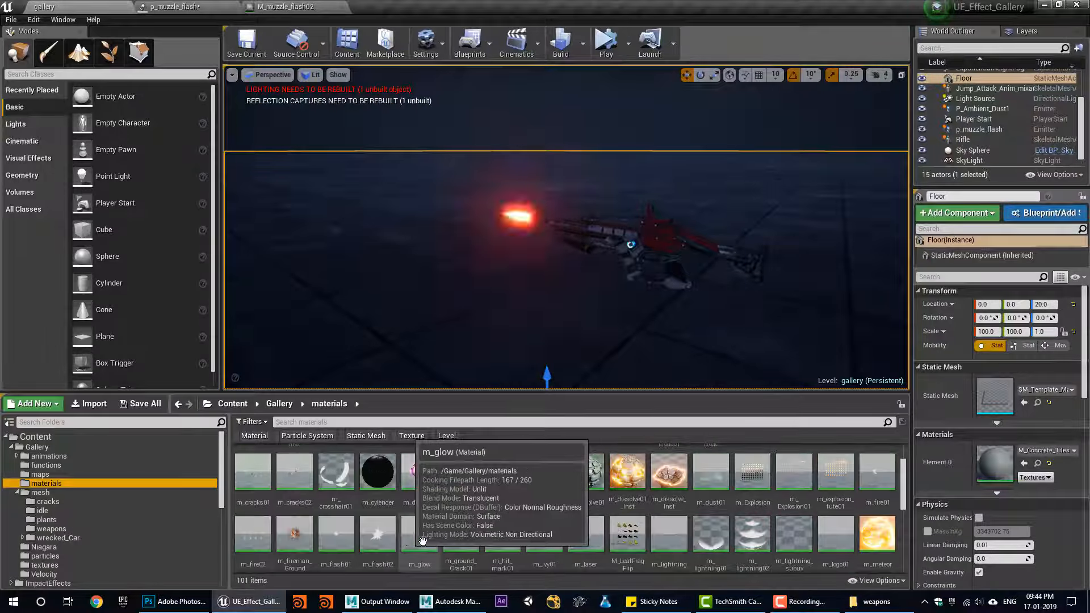
scroll(407, 539, "down", 2)
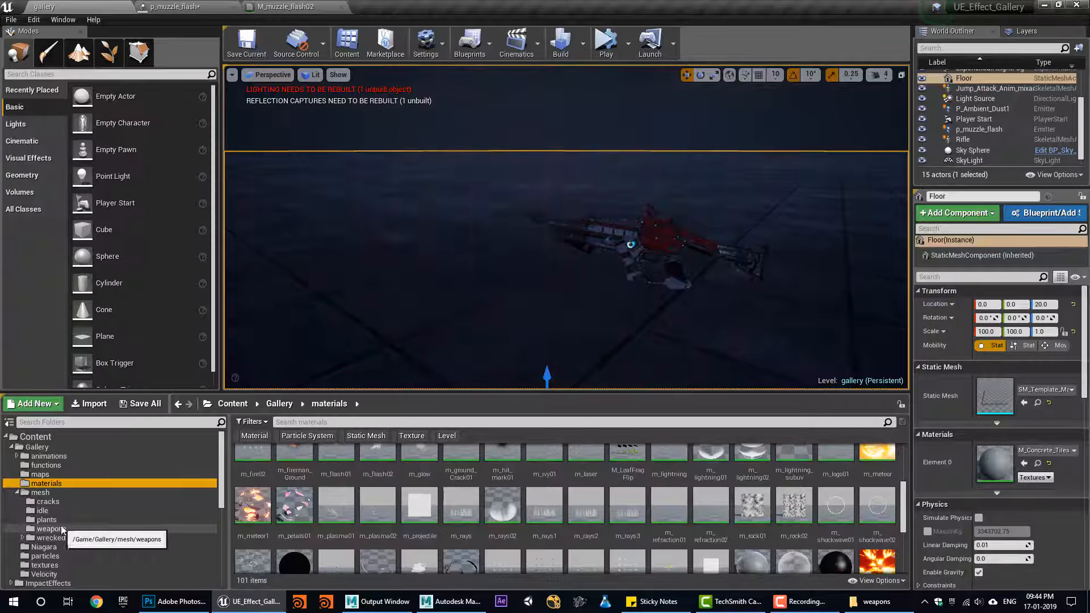
left_click(44, 565)
scroll(537, 548, "up", 1)
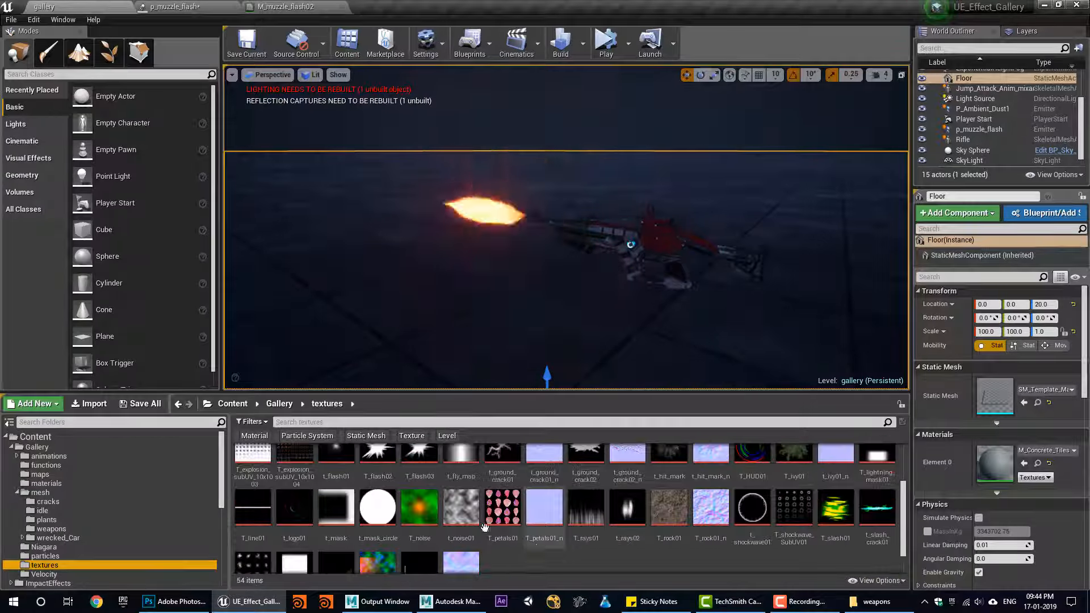
left_click_drag(461, 508, 286, 126)
left_click_drag(269, 3, 269, 5)
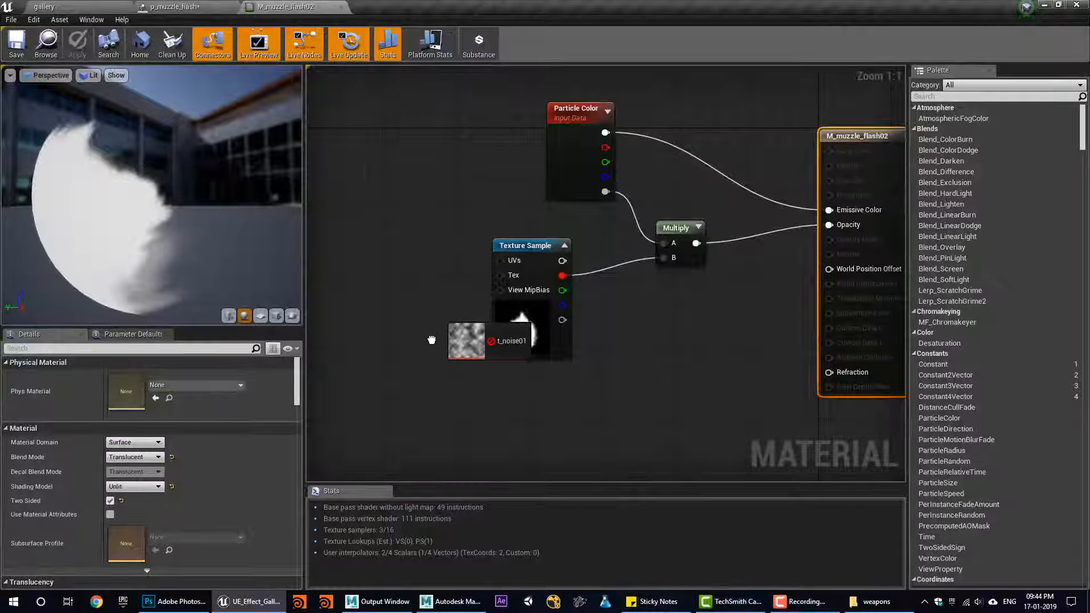
left_click_drag(432, 340, 427, 355)
Position the noise texture sample well before the flash texture sample and preview the material on a cube
right_click_drag(484, 391, 677, 353)
left_click_drag(661, 404, 509, 323)
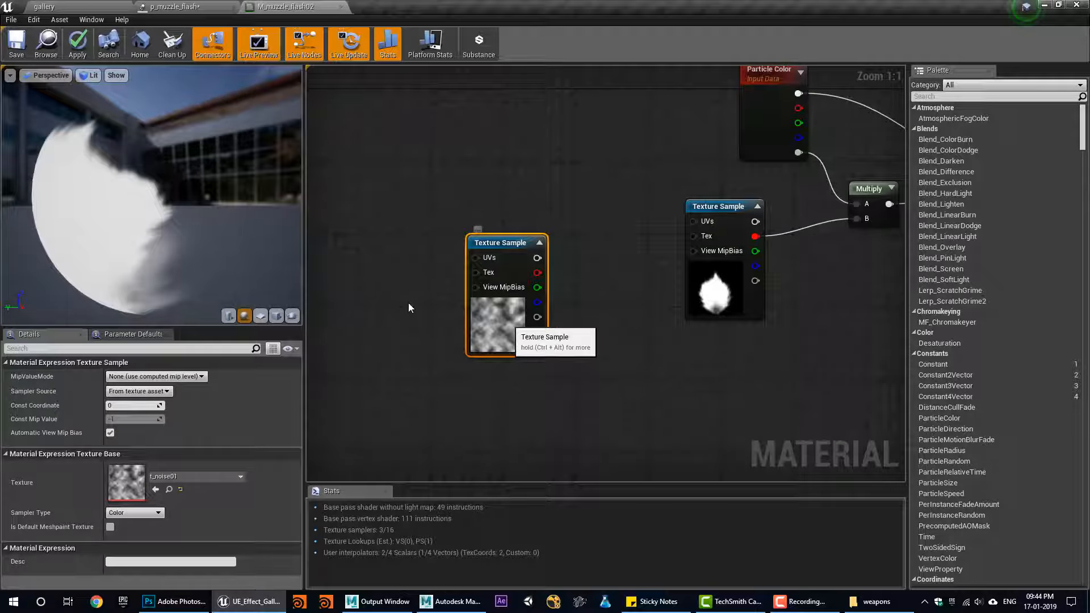
left_click(277, 316)
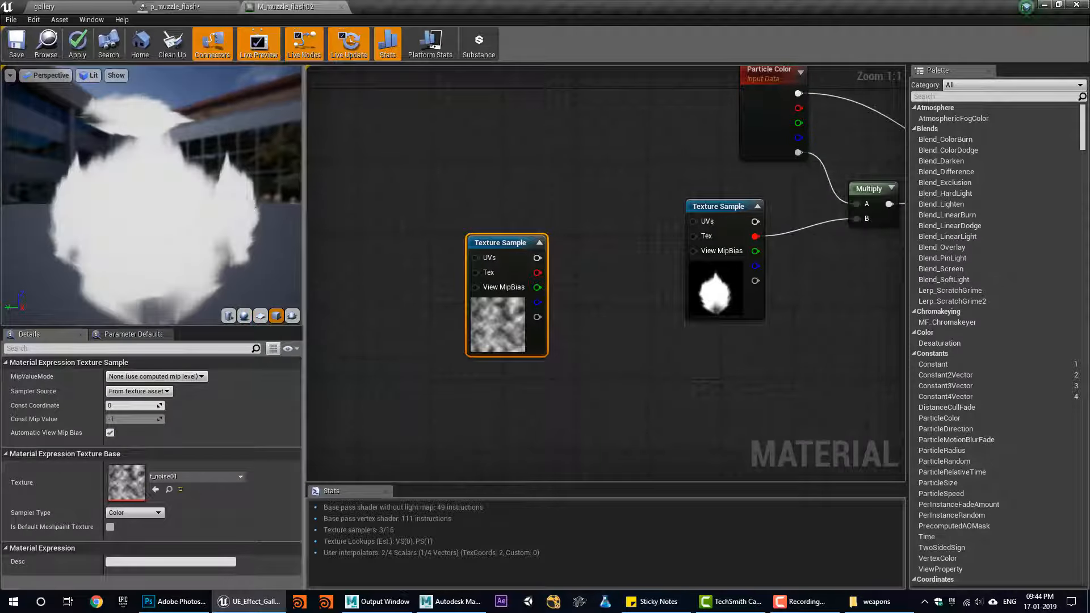
left_click_drag(504, 322, 441, 320)
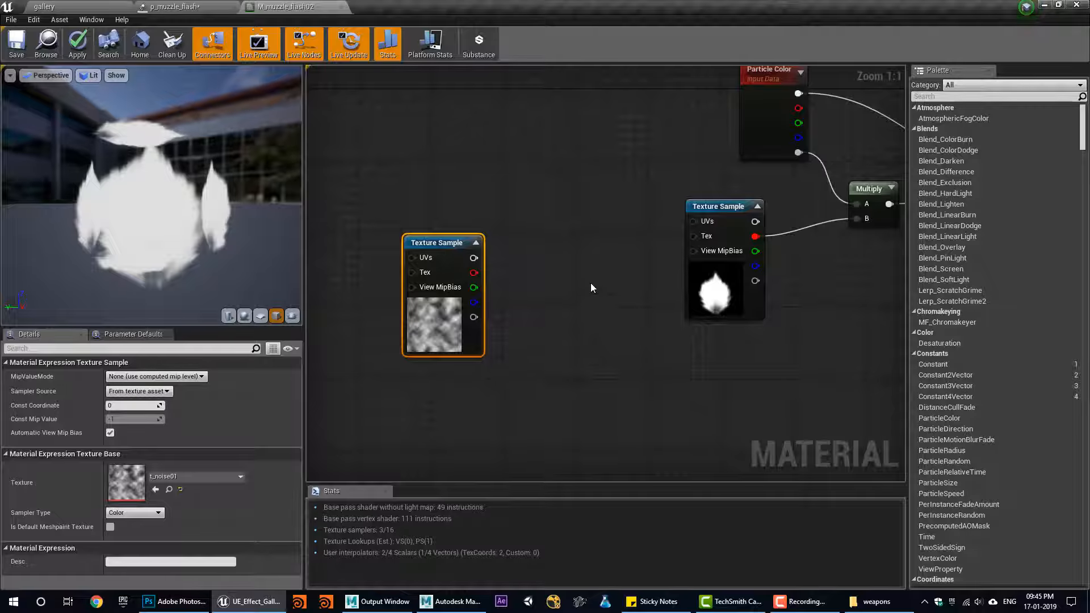
Insert an Add node, connect its output to the flash texture sample's UVs, and align it with the noise sample
left_click(611, 225)
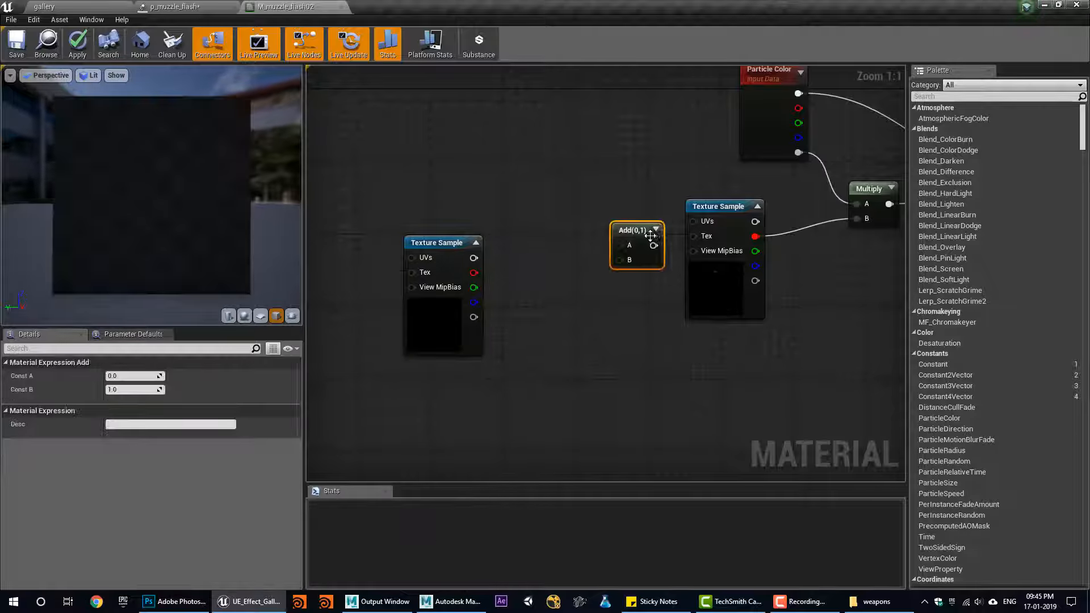
left_click_drag(654, 246, 693, 225)
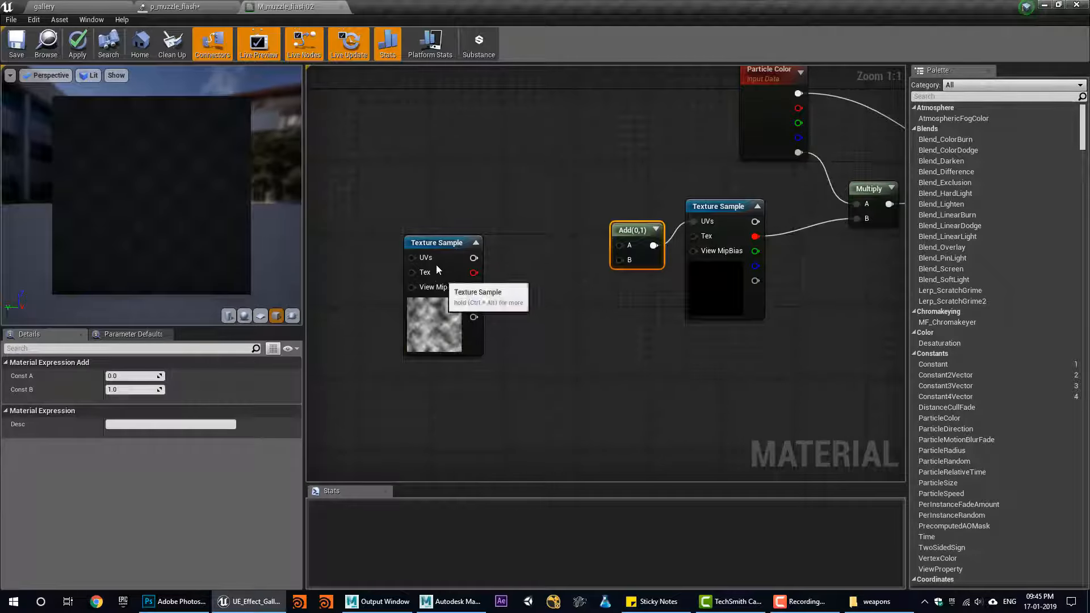
left_click_drag(438, 270, 429, 243)
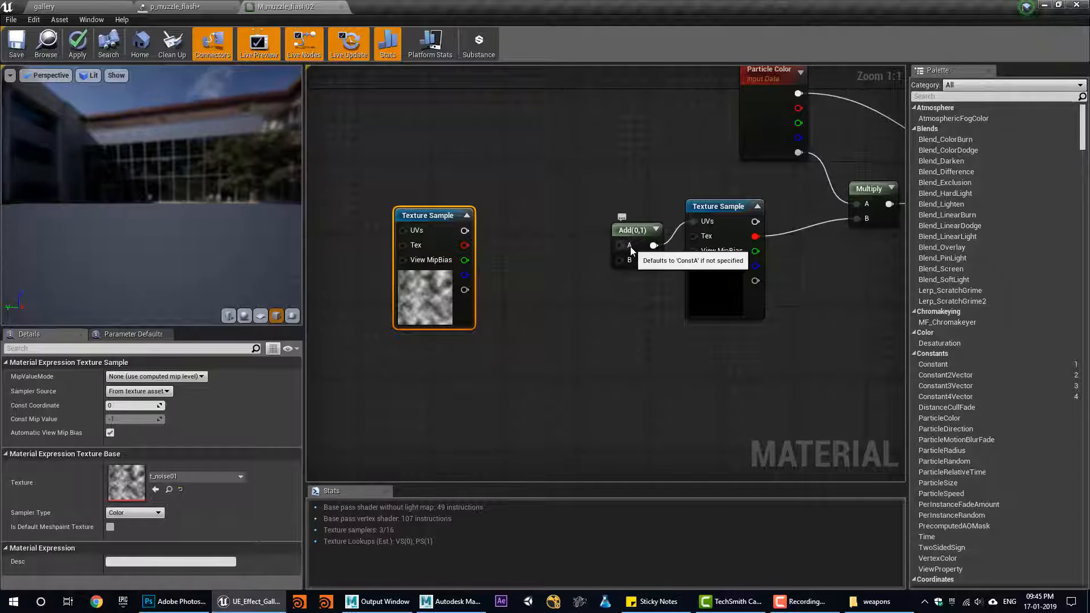
left_click_drag(638, 245, 622, 230)
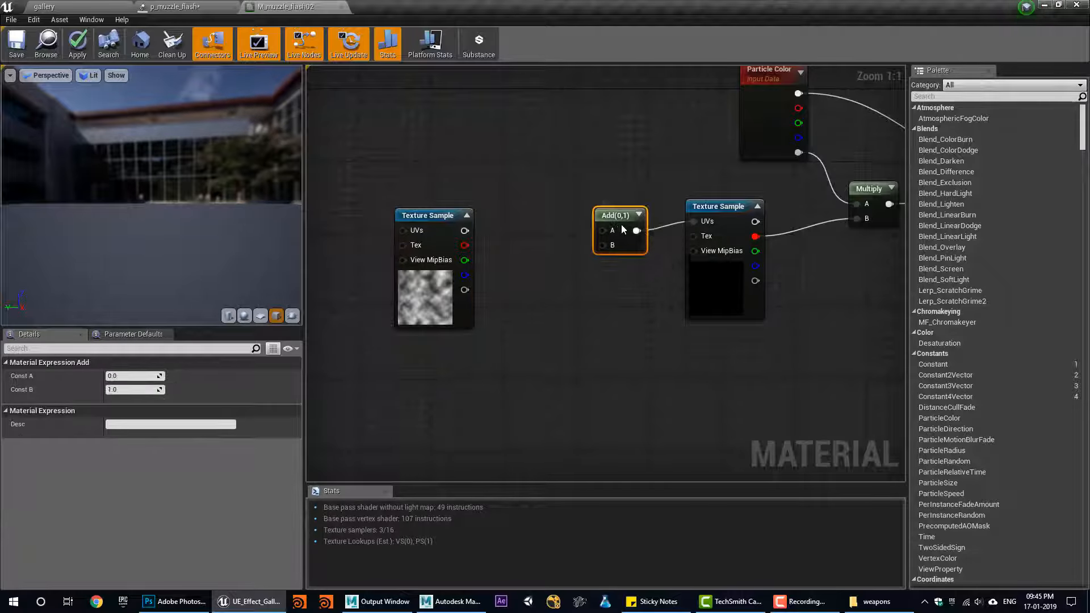
Feed a texture coordinate into input A of the Add node and the noise's red channel through a Multiply into input B
left_click(557, 137)
left_click_drag(610, 156, 611, 233)
left_click_drag(454, 226, 602, 244)
left_click(527, 277)
Add a Panner driving the noise texture sample's UVs and connect a new texture coordinate to its Coordinate input
right_click_drag(355, 299, 495, 298)
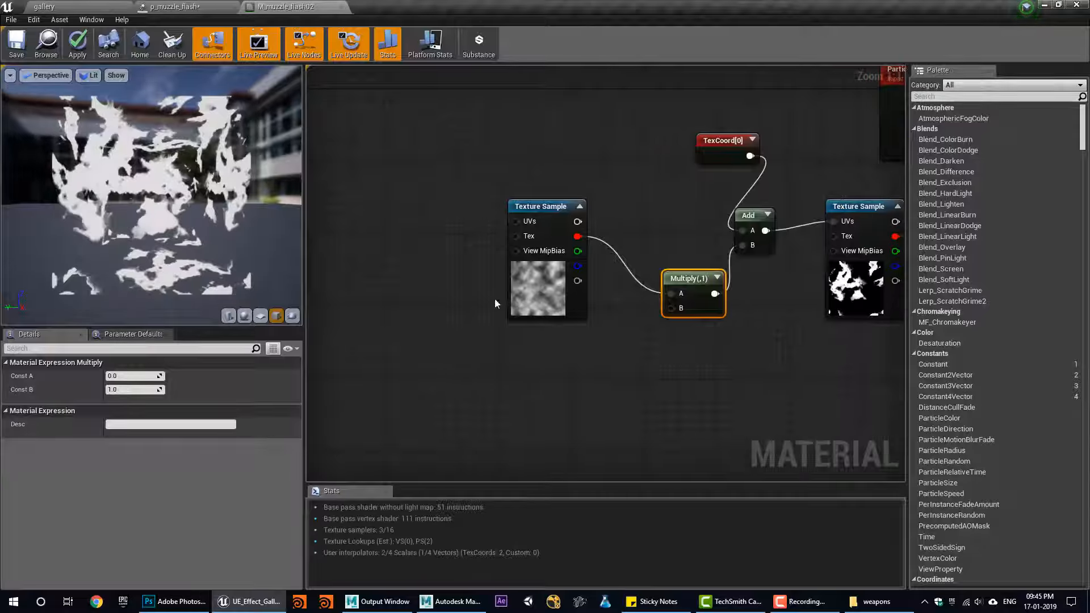
left_click(438, 214)
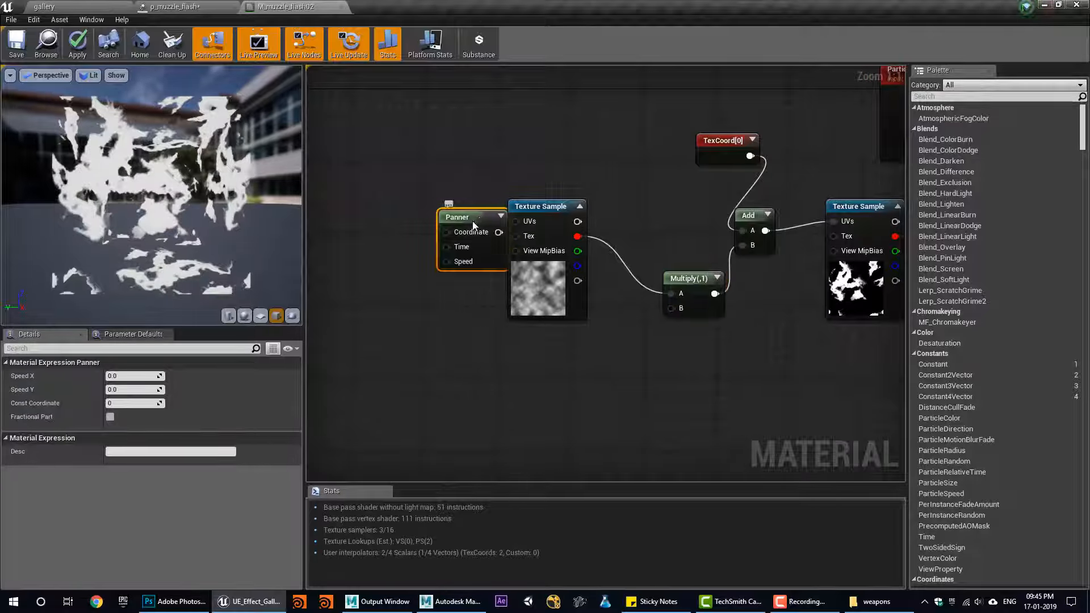
left_click_drag(518, 221, 517, 221)
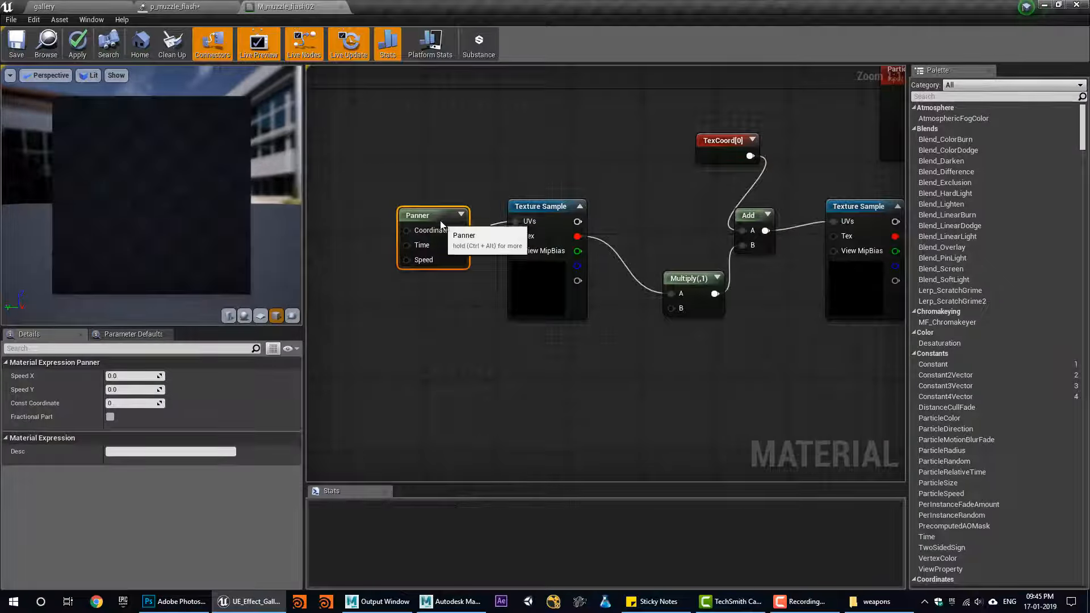
left_click_drag(440, 221, 447, 211)
left_click(340, 199)
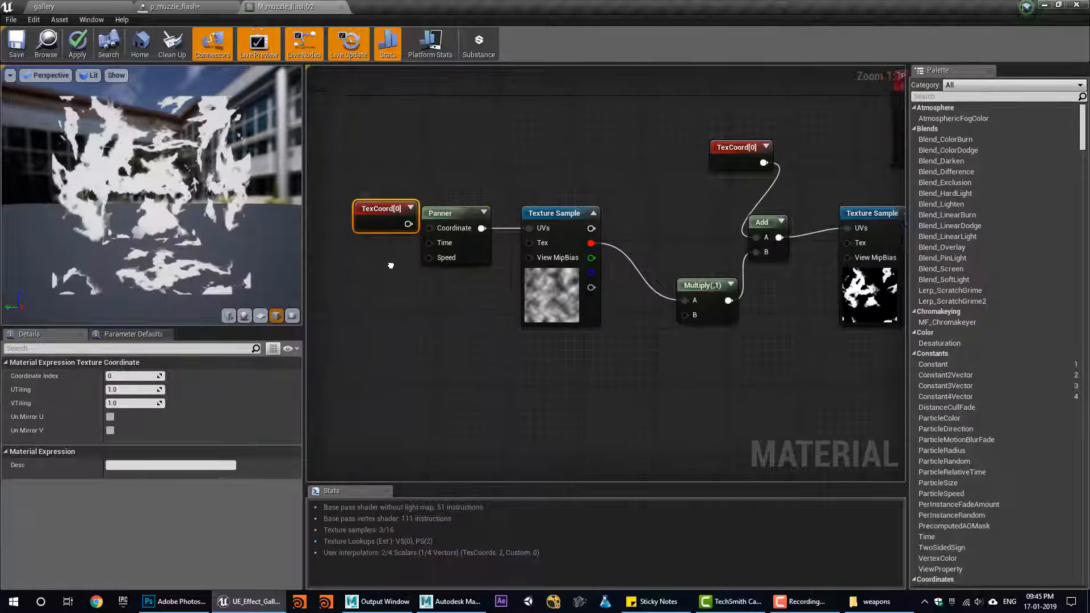
right_click_drag(363, 223, 446, 229)
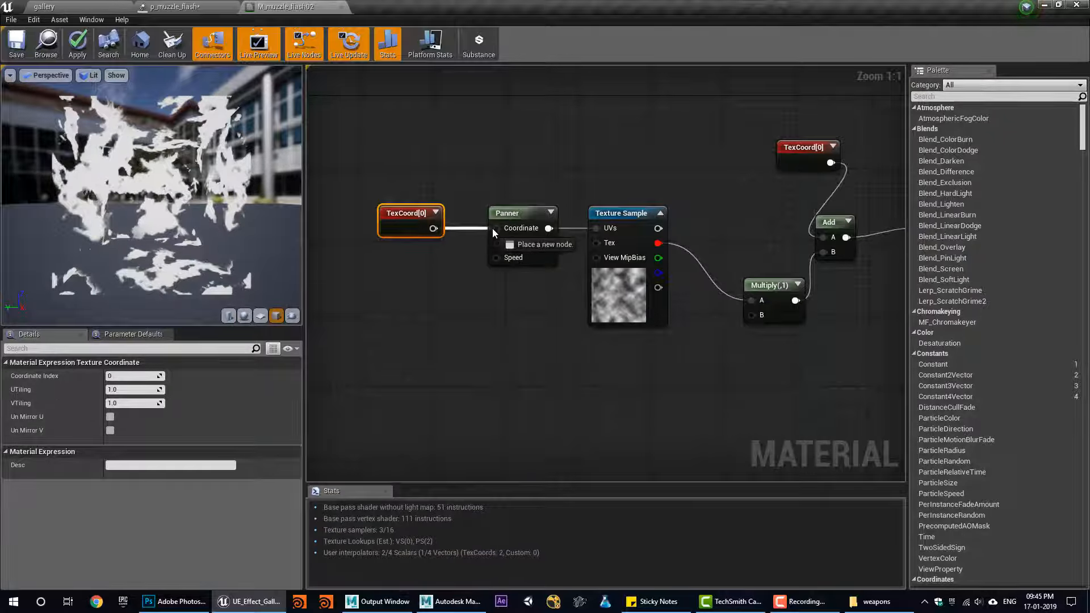
left_click_drag(493, 232, 496, 229)
right_click_drag(496, 229, 368, 250)
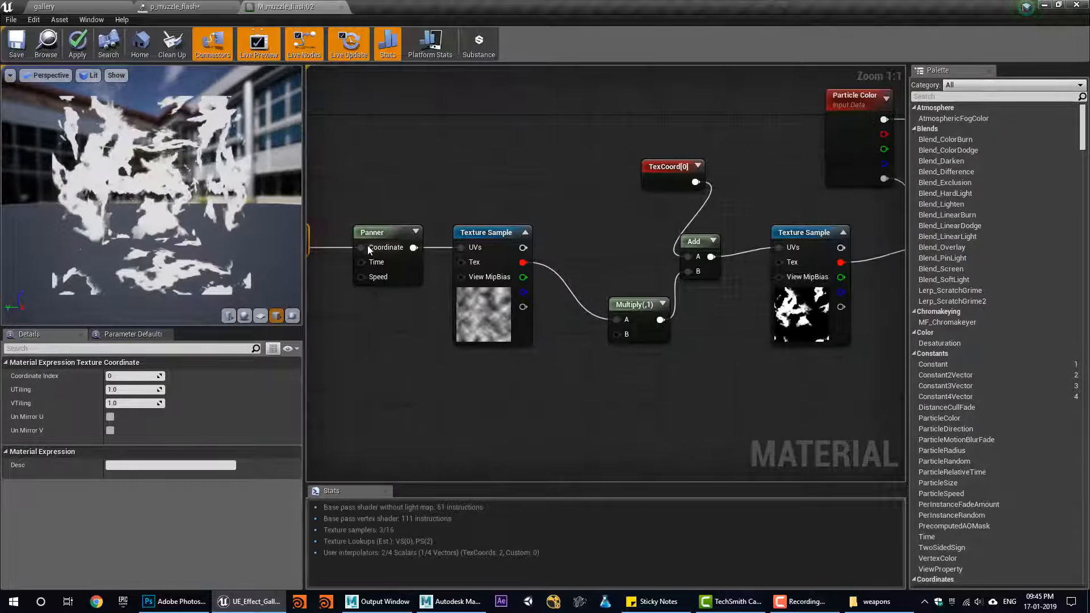
Set Const B of the noise Multiply node to 0.1
left_click(603, 307)
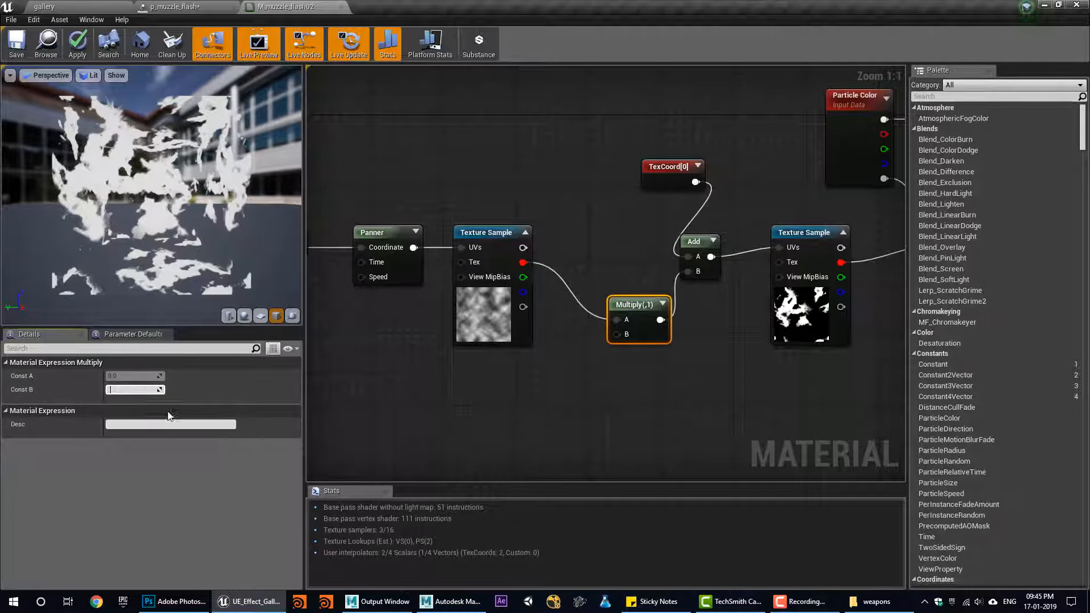
type("0.1")
key("Return")
Try a Speed Y of 1 on the noise Panner, then set it to 5
left_click(385, 232)
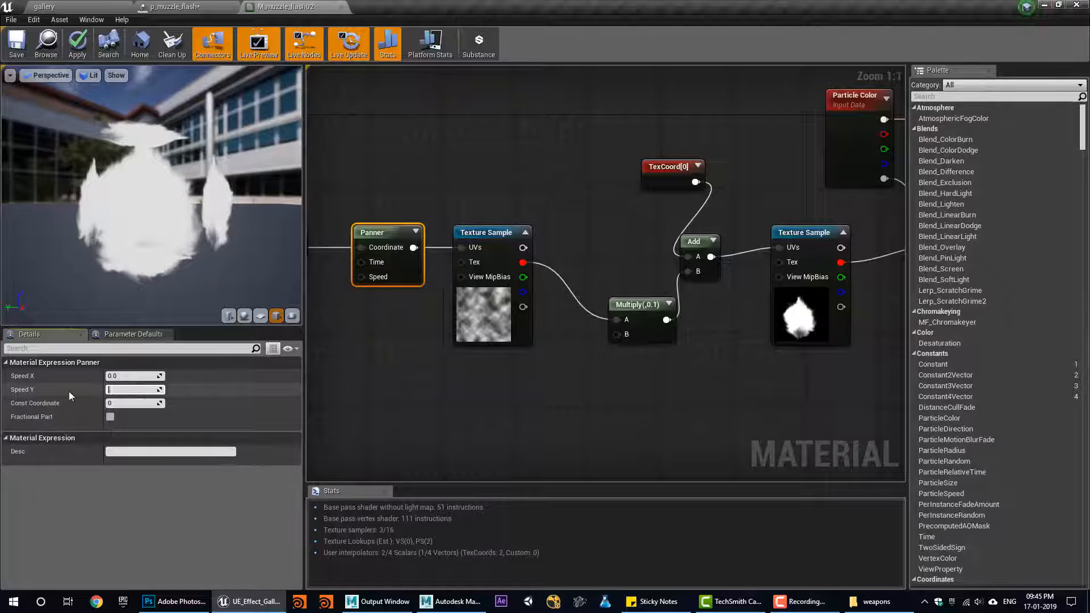
type("1")
key("Return")
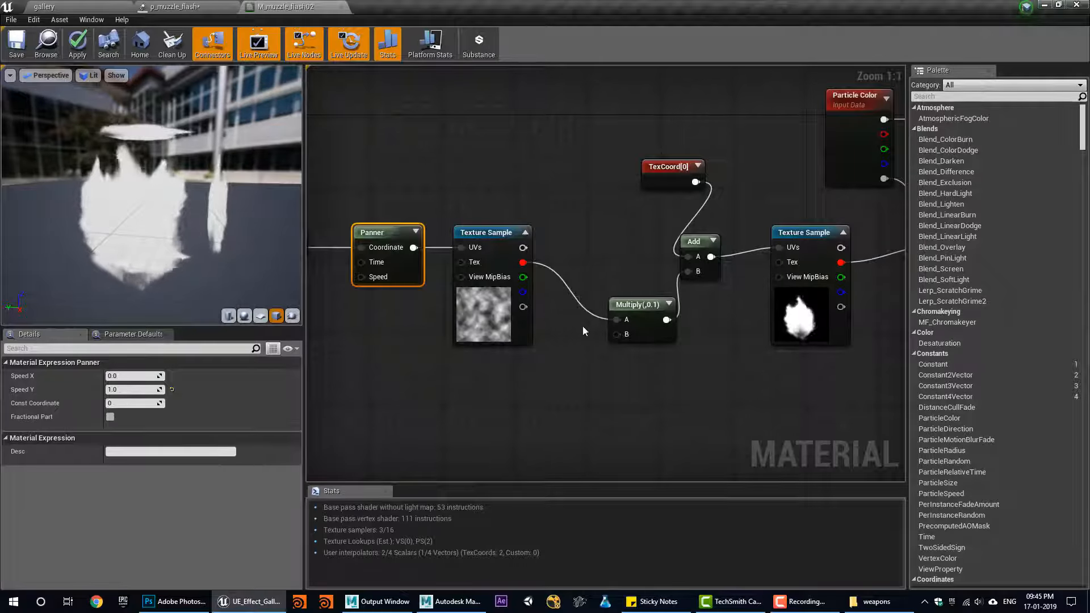
left_click(126, 390)
type("5")
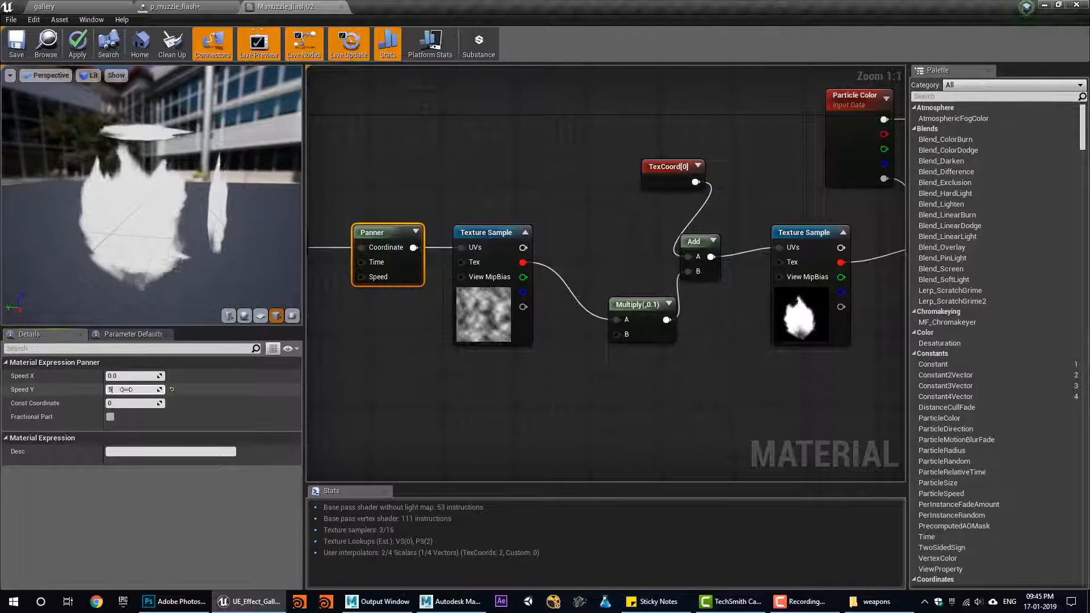
key("Return")
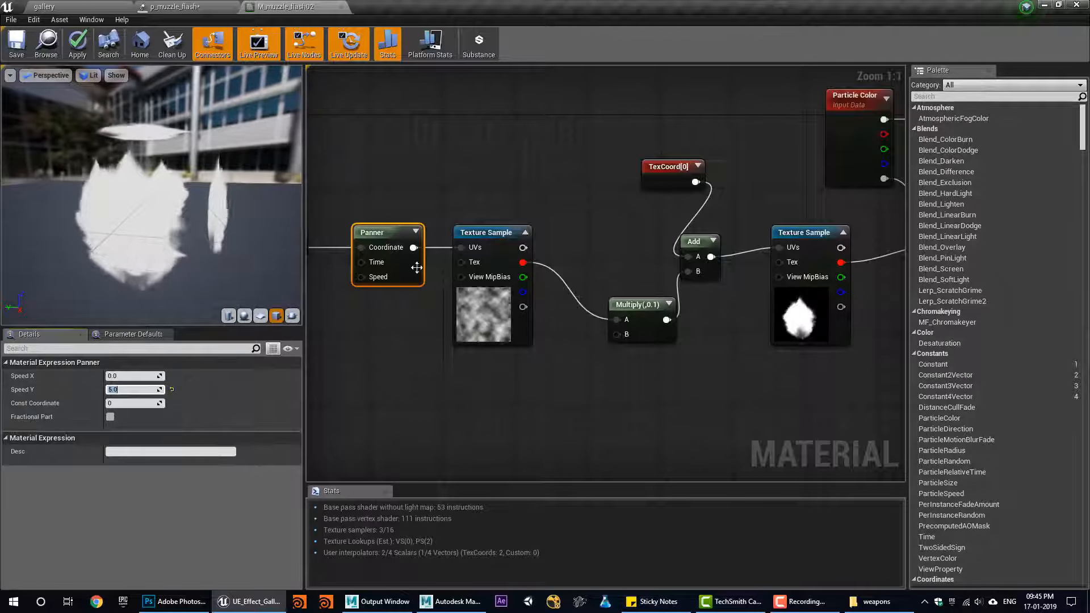
Save the M_muzzle_flash02 material and check the flash on the rifle in the gallery level
scroll(493, 308, "down", 1)
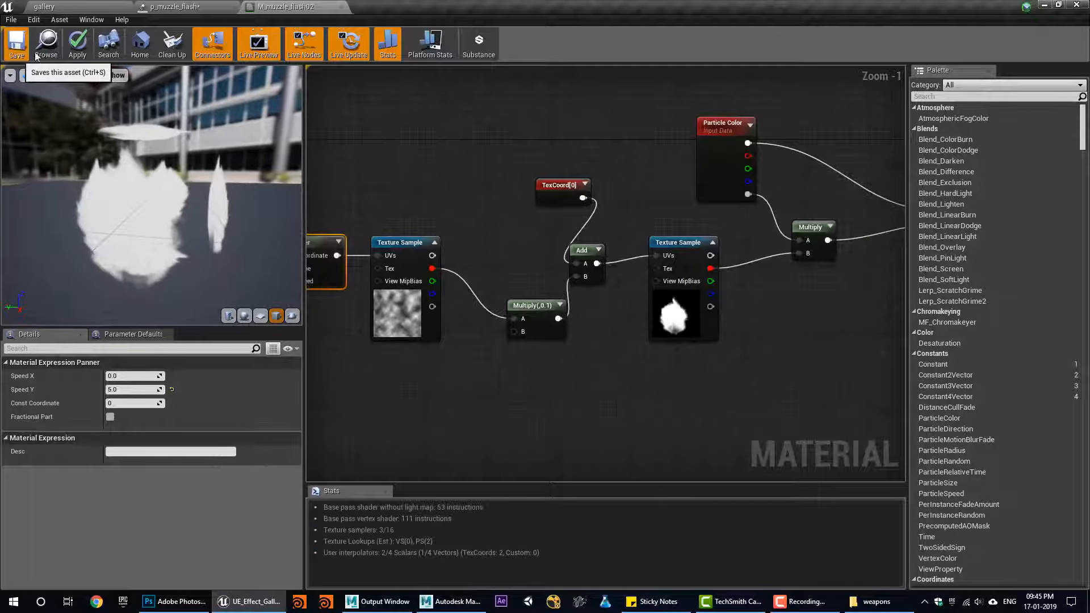
left_click(16, 44)
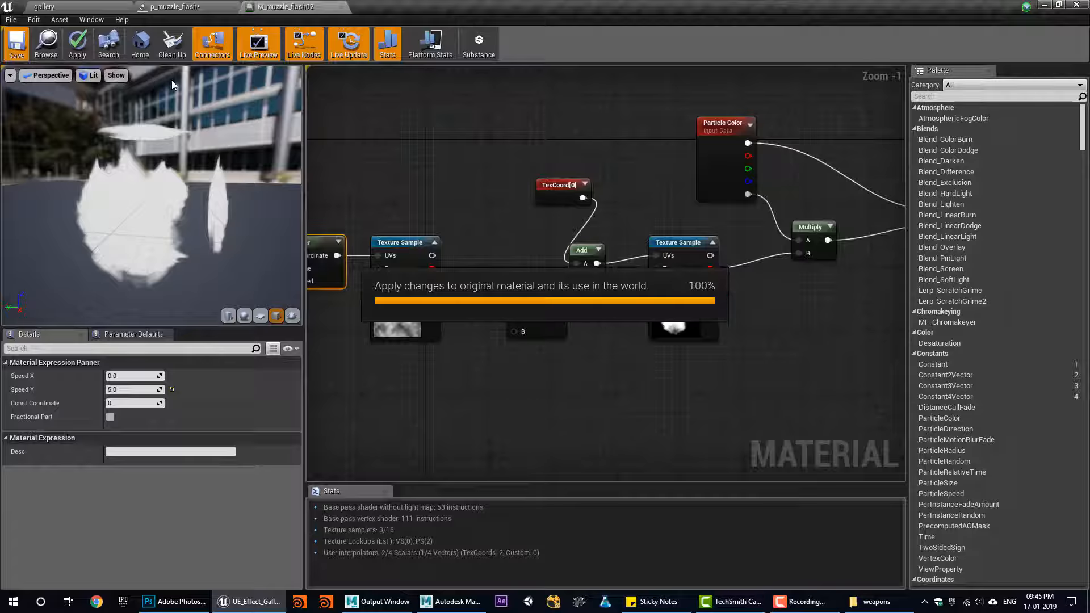
left_click(126, 6)
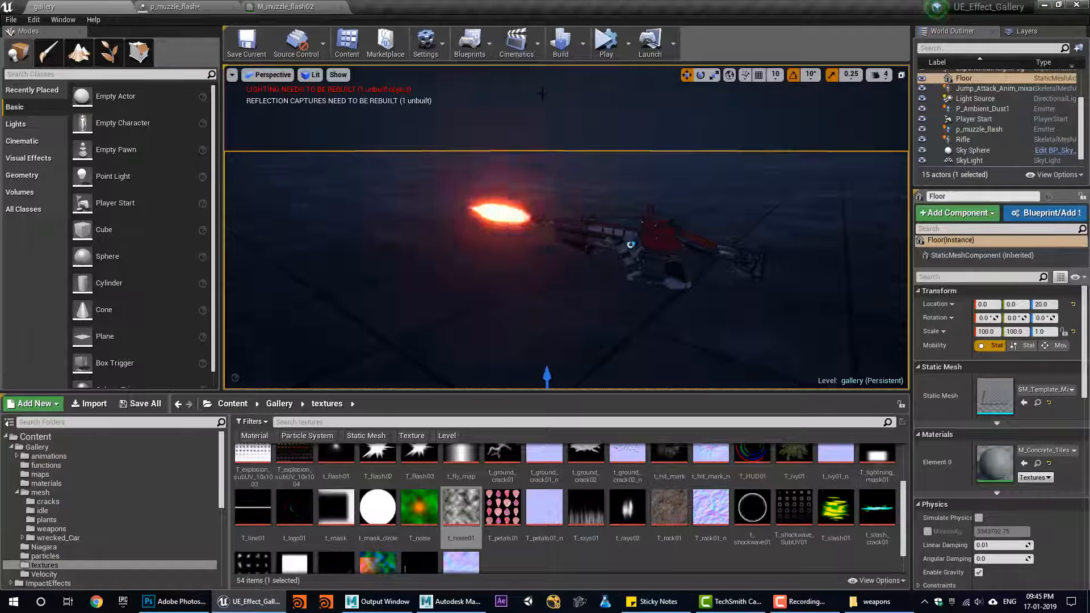
right_click_drag(542, 94, 522, 88)
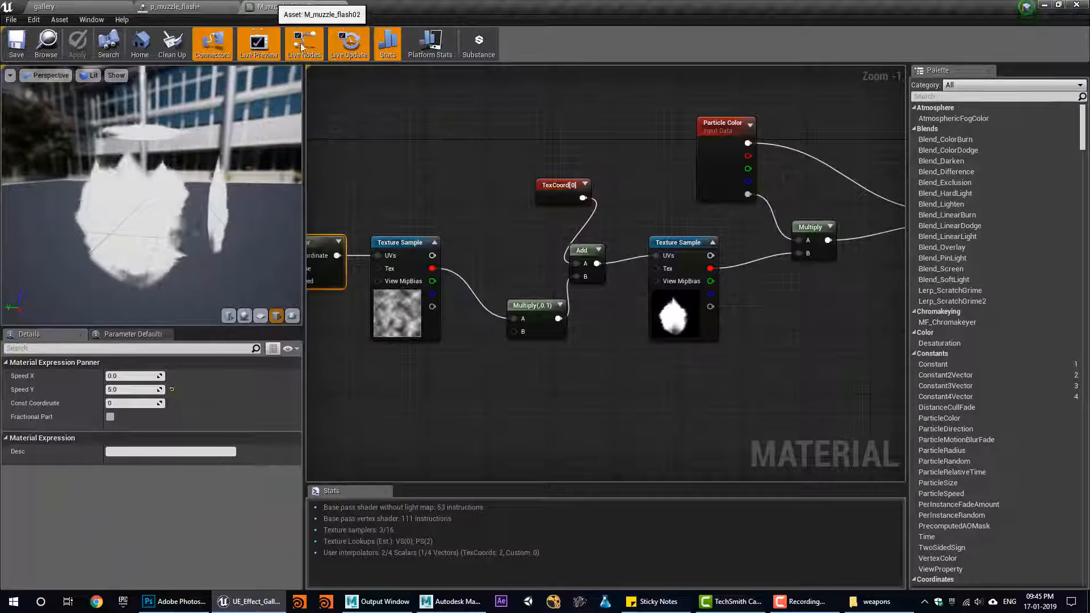
Try 0.5 as Const B of the noise Multiply node, then set it to 0.3
left_click(290, 6)
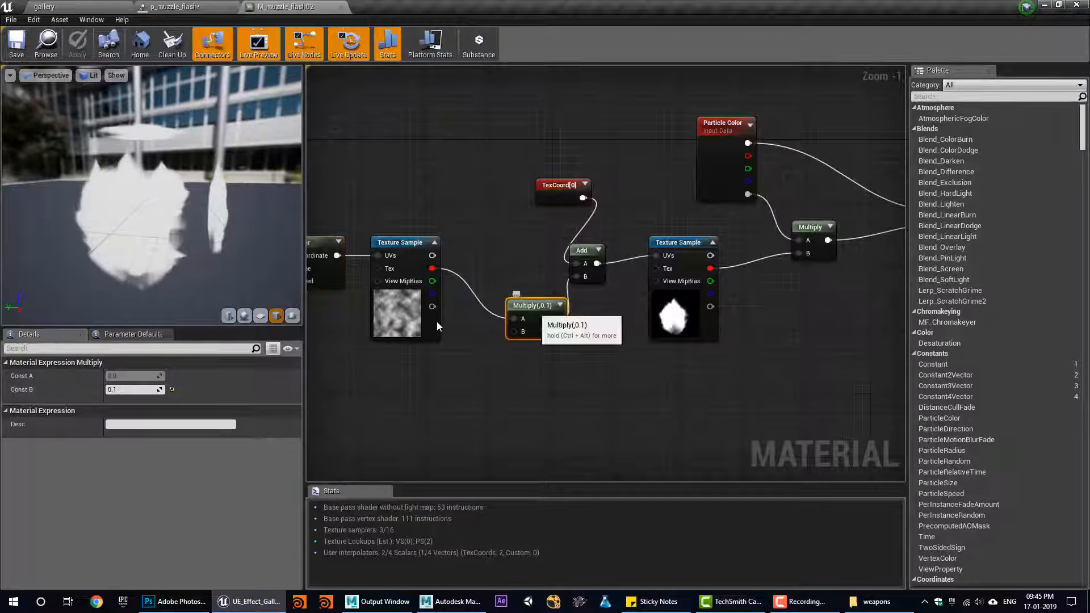
type("0.5")
key("Return")
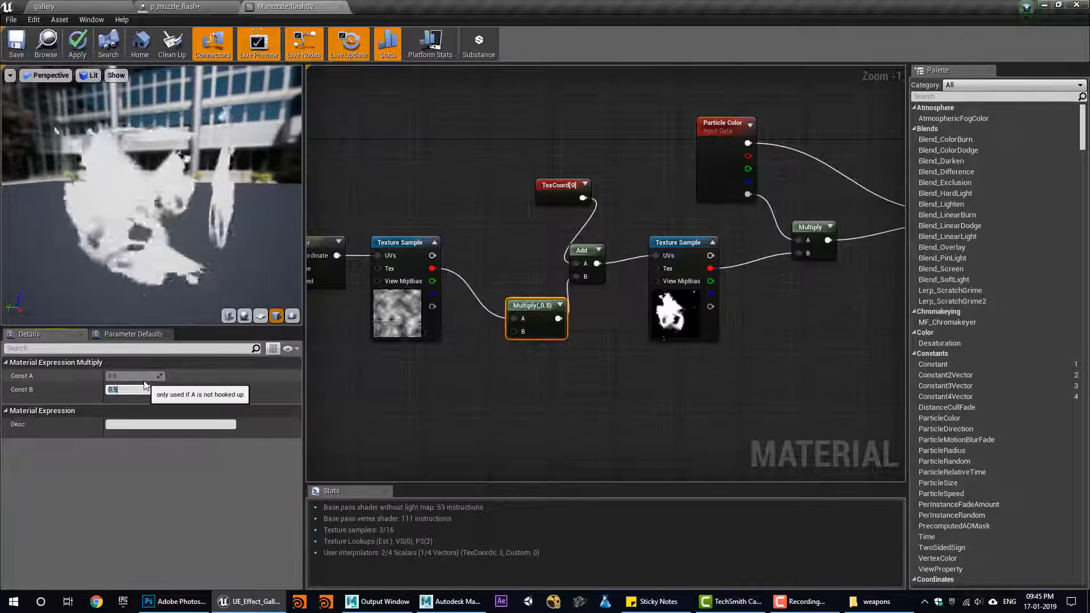
type("0.3")
key("Return")
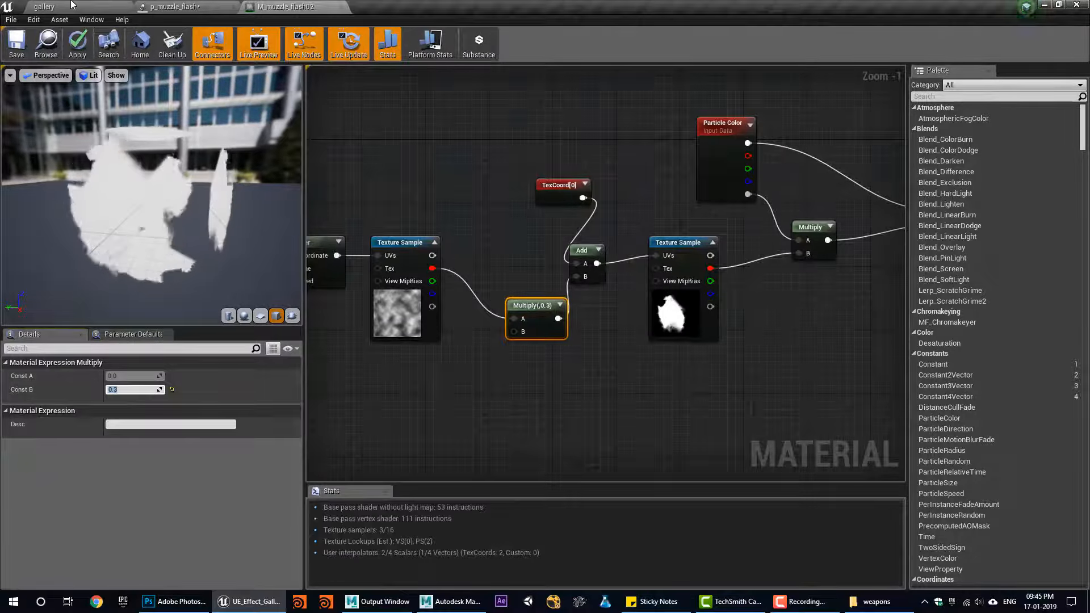
Check the flash in the gallery level, then close the M_muzzle_flash02 material editor and apply its changes
left_click(71, 4)
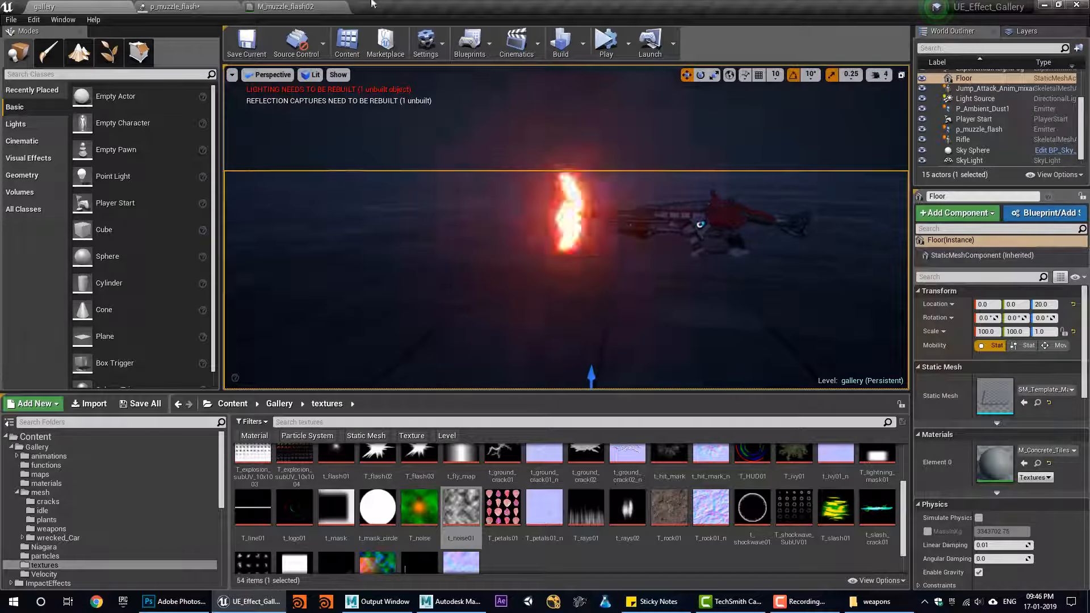
left_click(305, 5)
middle_click(306, 4)
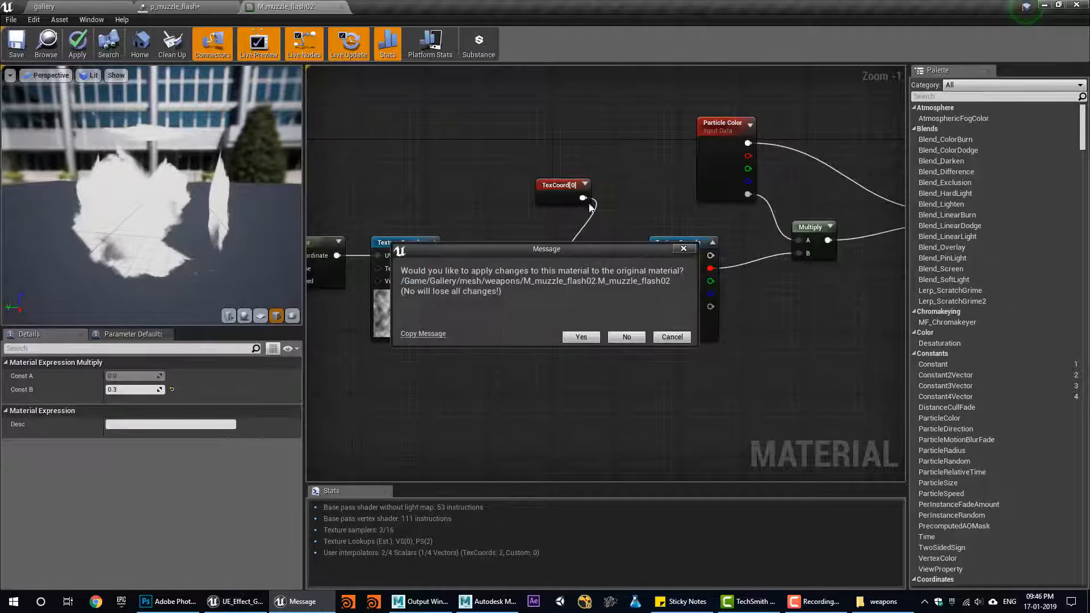
left_click(581, 339)
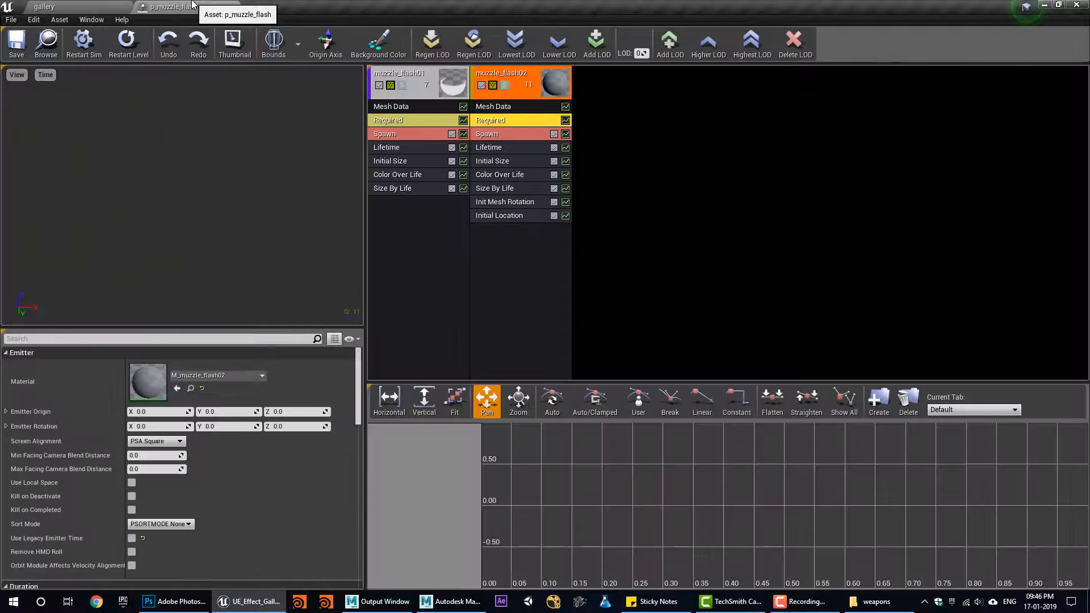
Review the burst settings in the muzzle_flash02 emitter's Spawn module and return to the gallery level
left_click(489, 134)
scroll(217, 450, "down", 5)
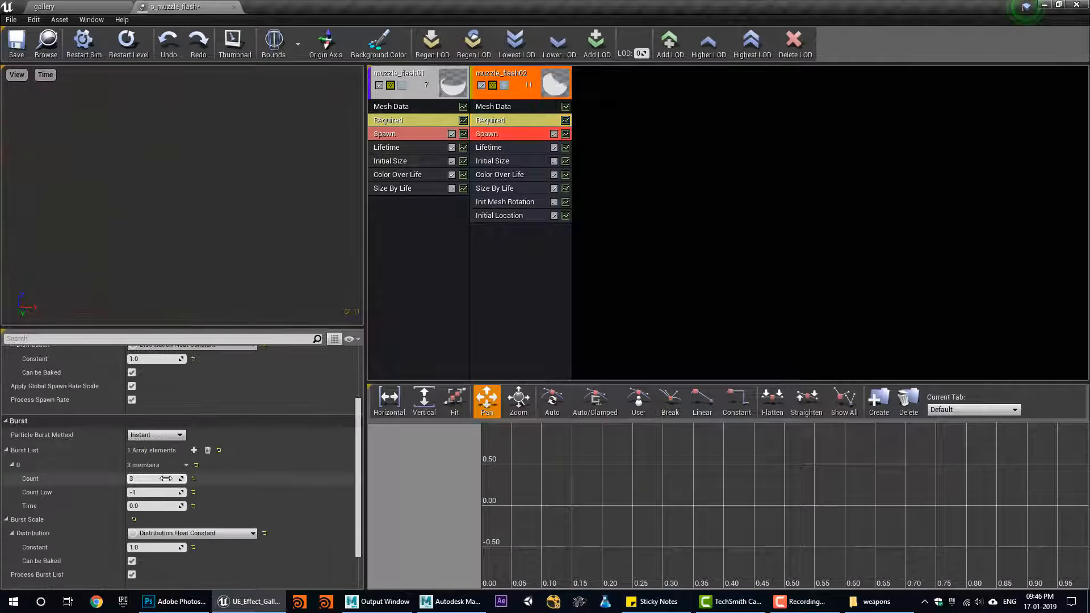
left_click(96, 5)
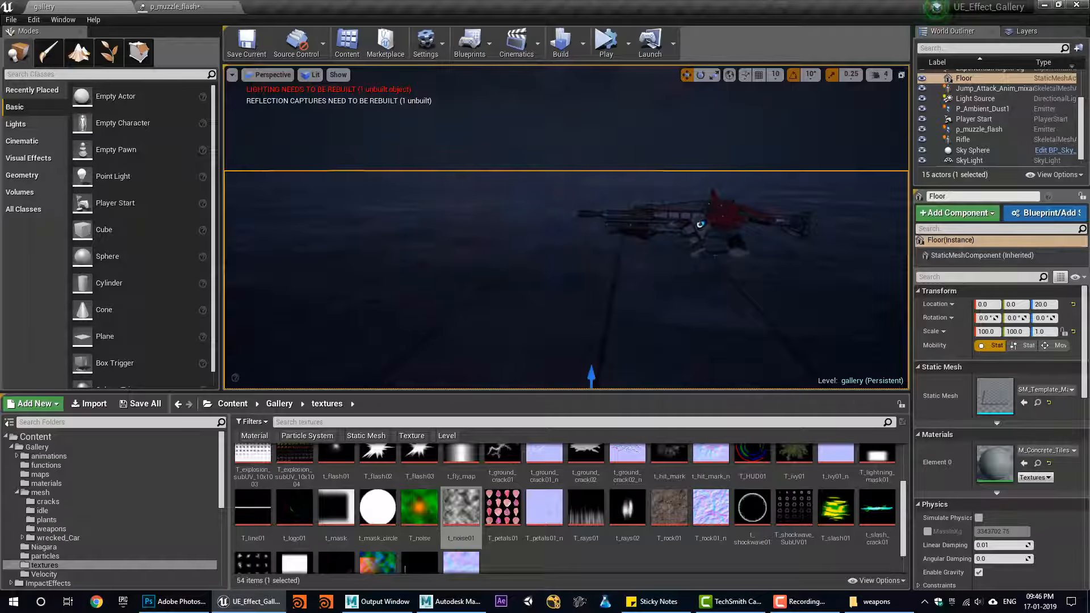
Return to the p_muzzle_flash particle system, add a new sprite emitter and rename it sparks
left_click(181, 7)
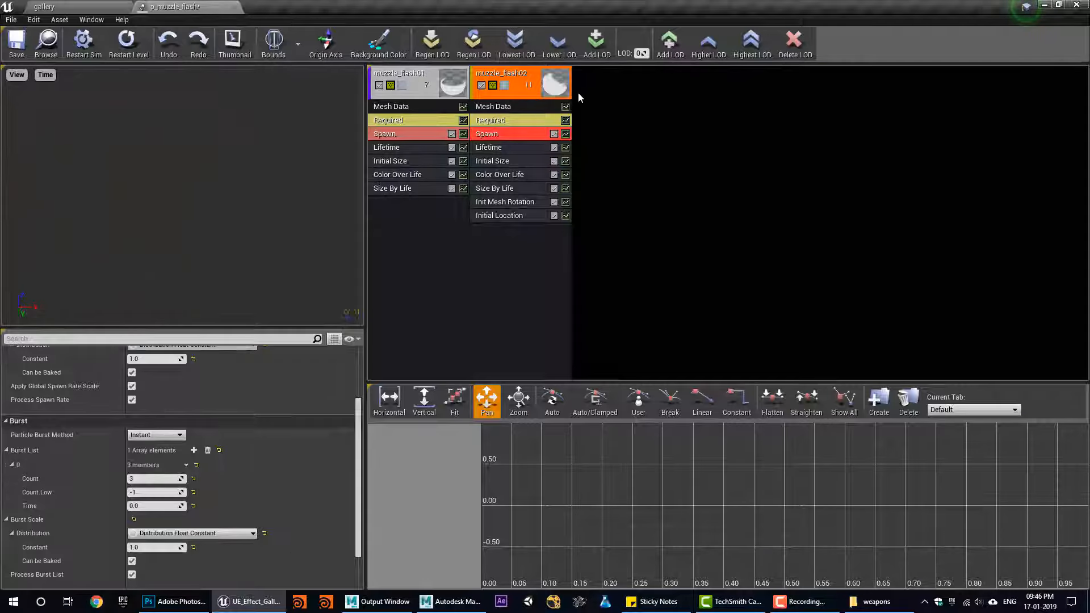
left_click(594, 84)
right_click(620, 84)
mouse_move(657, 97)
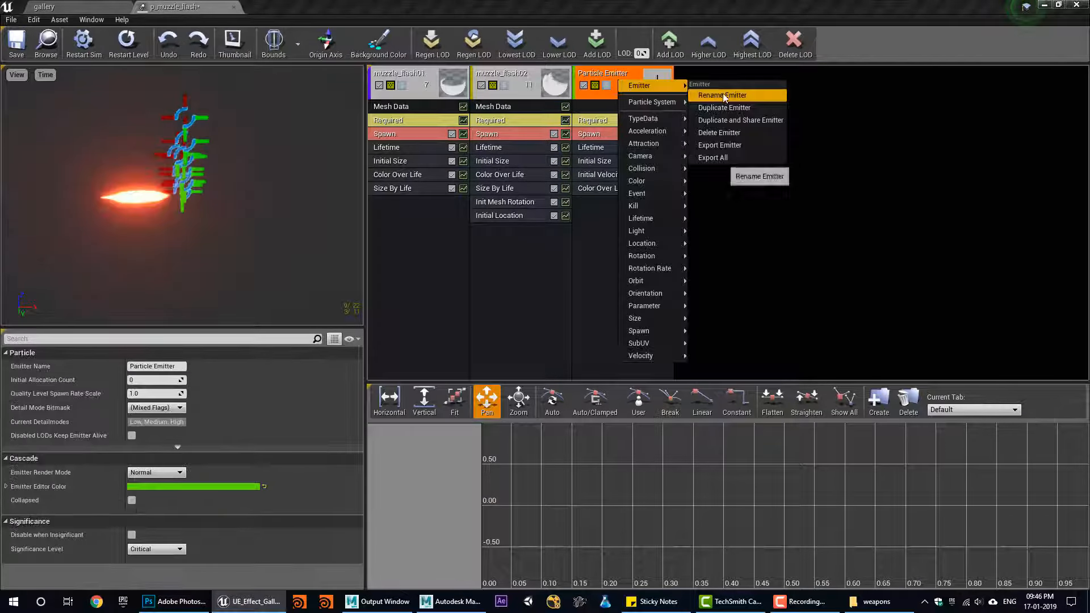
left_click(724, 95)
type("sparks")
key("Return")
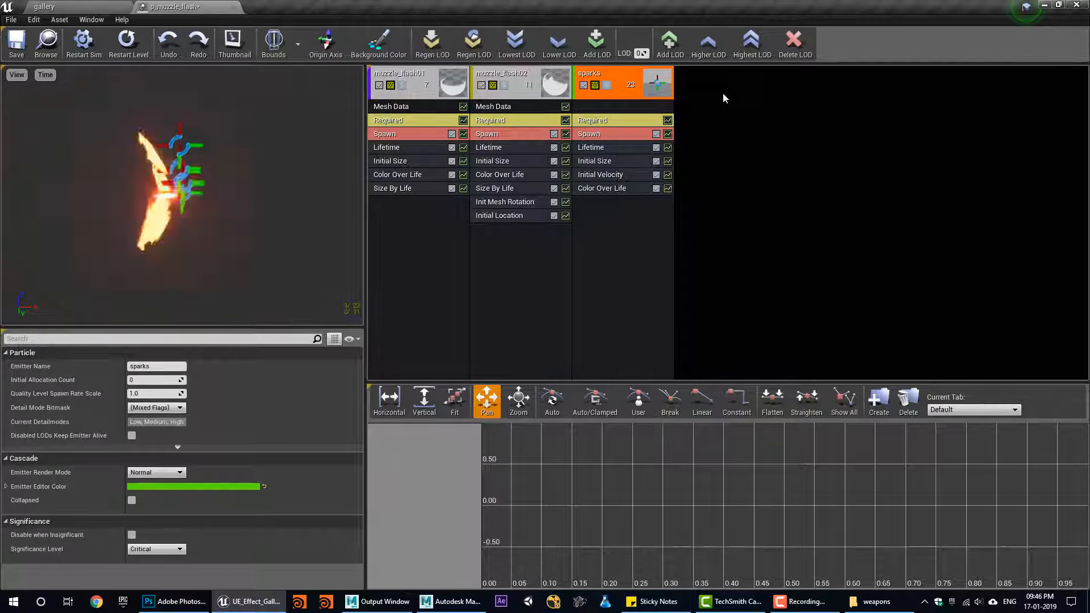
Assign the m_sparks01 material to the sparks emitter in its Required module
left_click(610, 121)
left_click(199, 379)
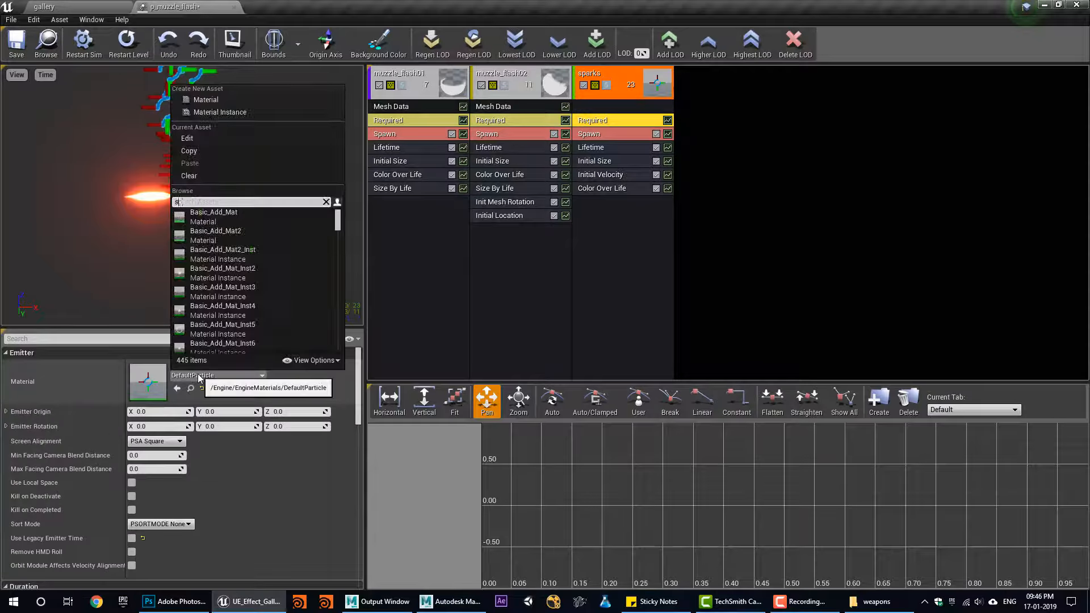
type("sparks")
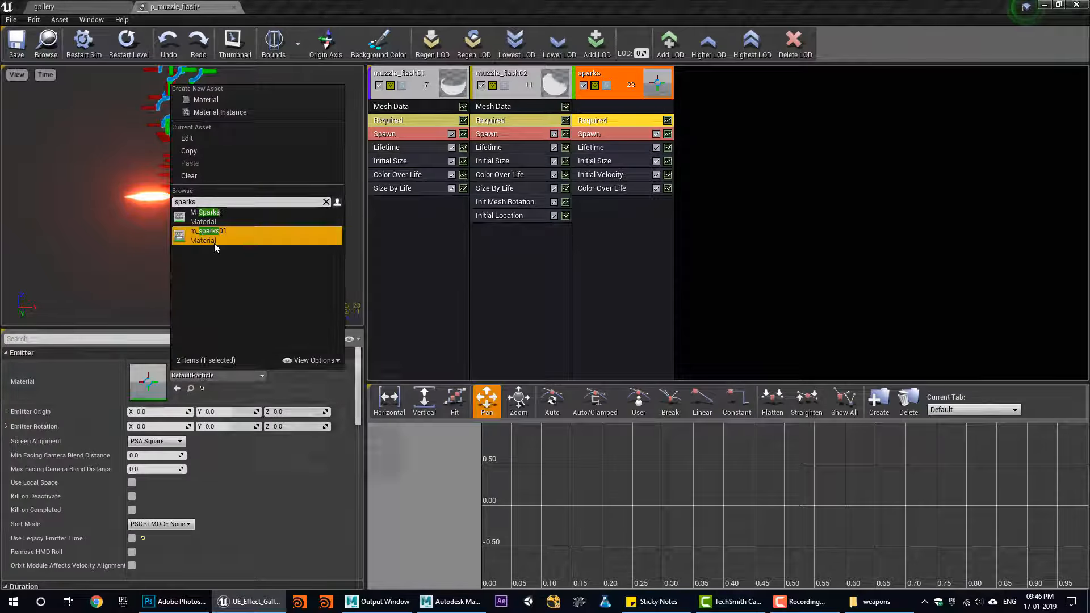
left_click(213, 243)
Inspect the m_sparks01 material graph and its T_spark01 texture, then close both and return to the particle system
double_click(149, 386)
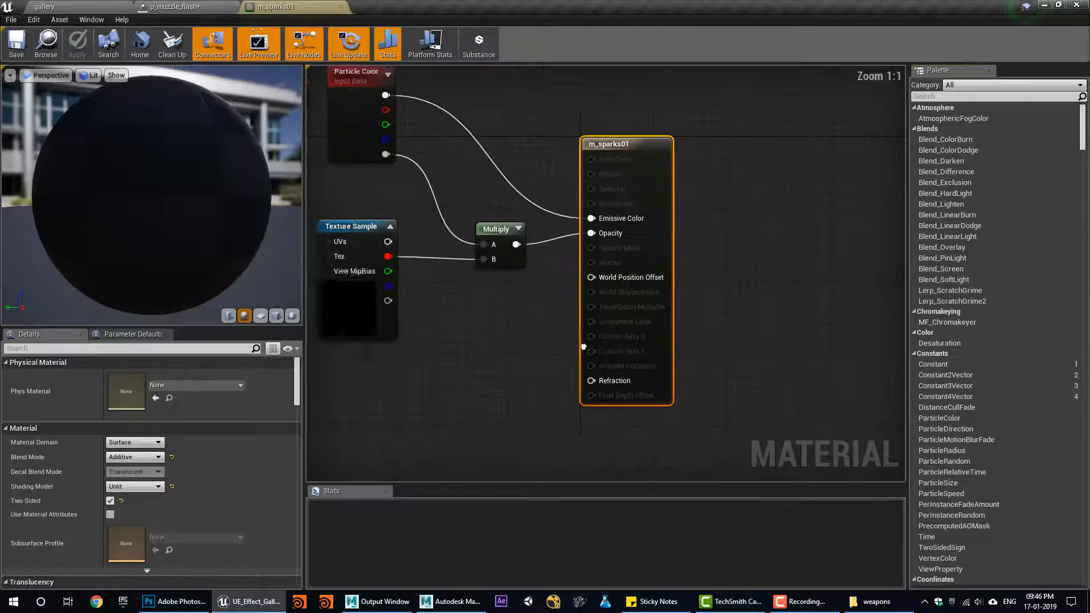
double_click(121, 486)
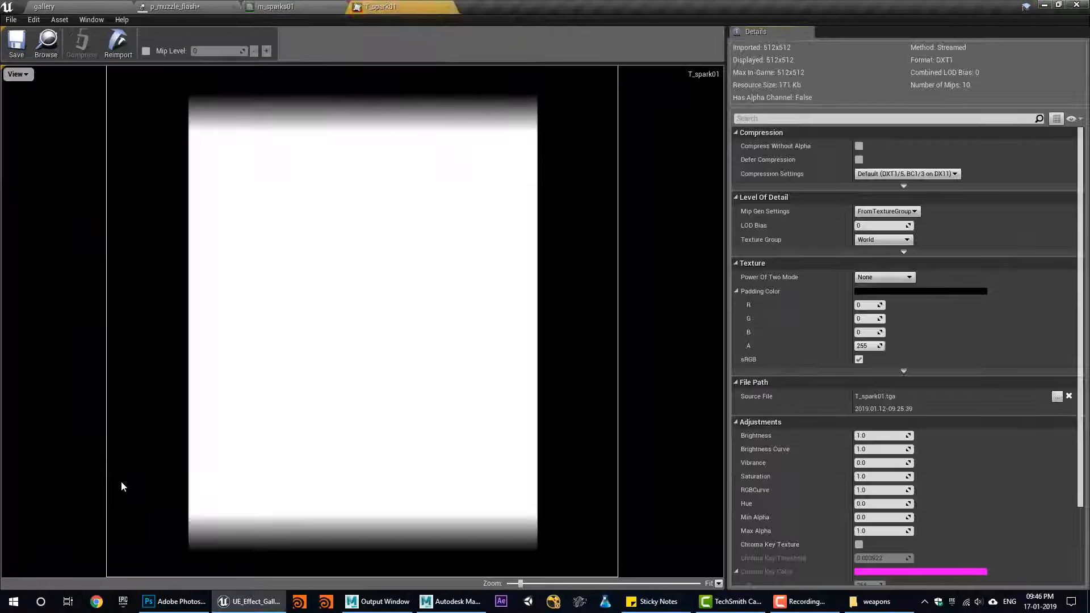
left_click(449, 7)
left_click(314, 7)
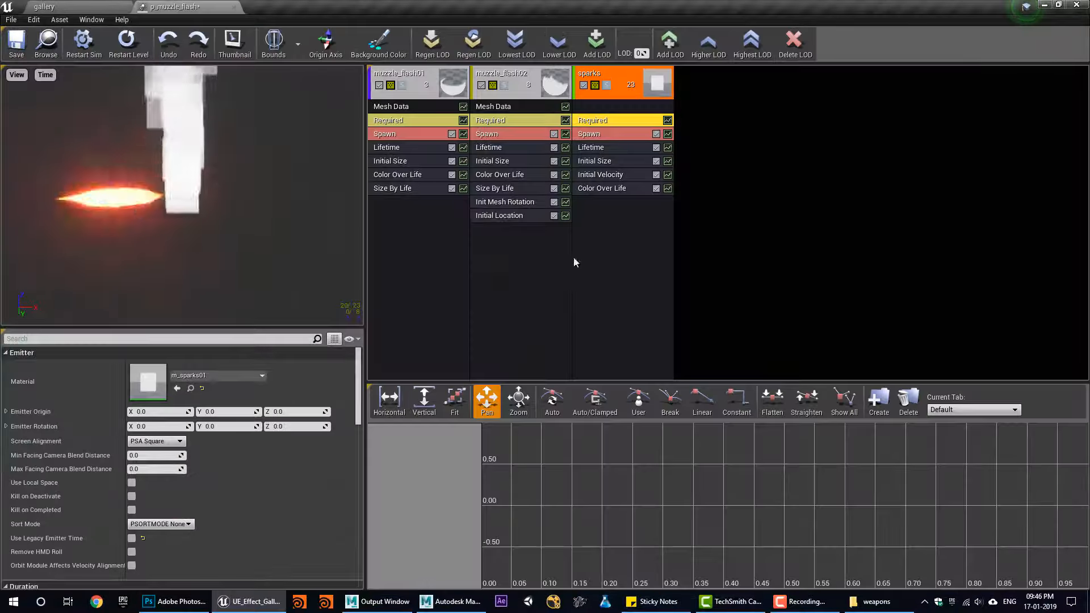
Set the sparks emitter's start velocity X to about -708 for Max and about -385 for Min
right_click(611, 230)
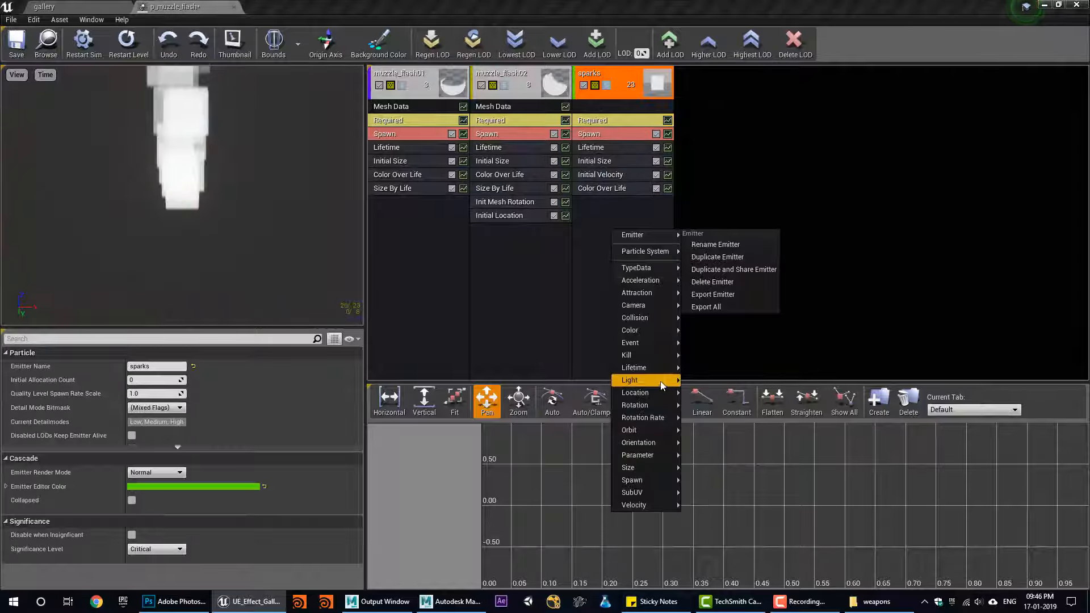
left_click(619, 175)
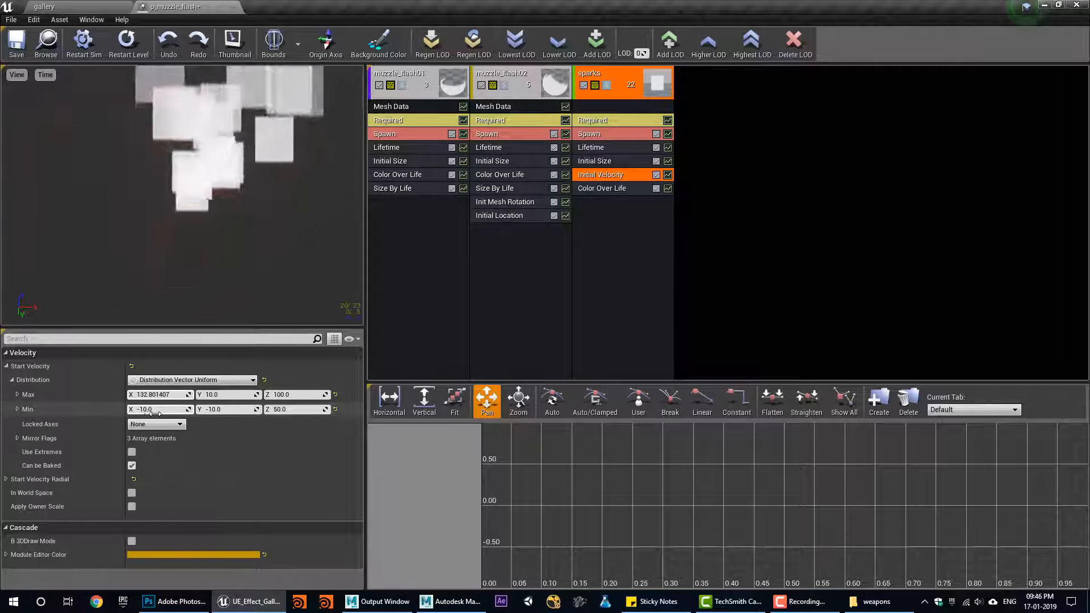
mouse_move(164, 410)
left_mouse_down()
mouse_move(174, 414)
mouse_move(114, 394)
mouse_move(159, 410)
left_mouse_up()
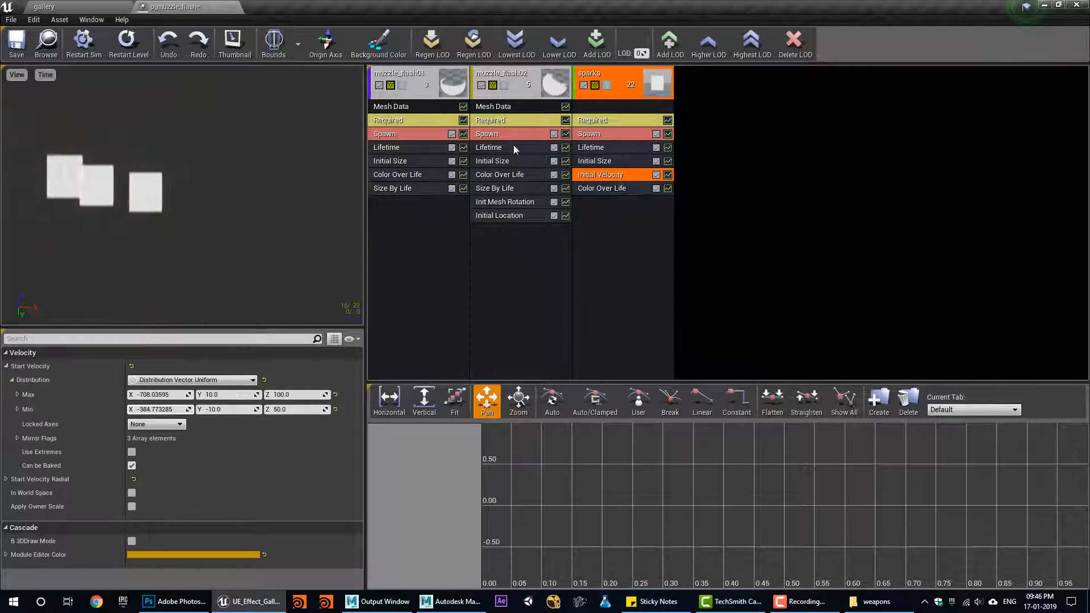
Set the sparks emitter's screen alignment to PSA Velocity and its start velocity Z to Max 10 and Min -10
left_click(604, 124)
left_click(156, 441)
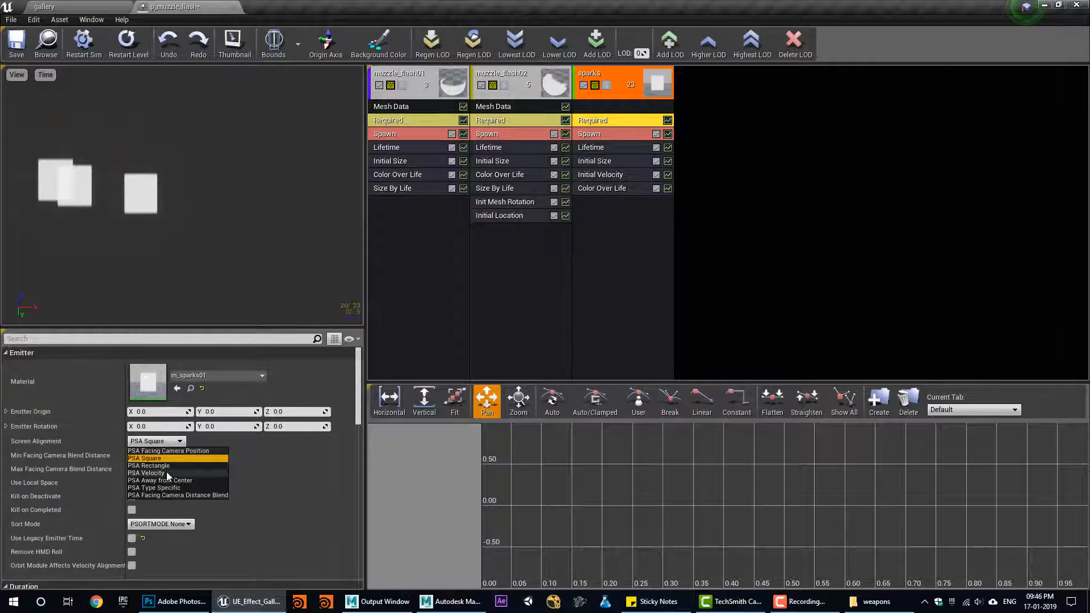
left_click(165, 472)
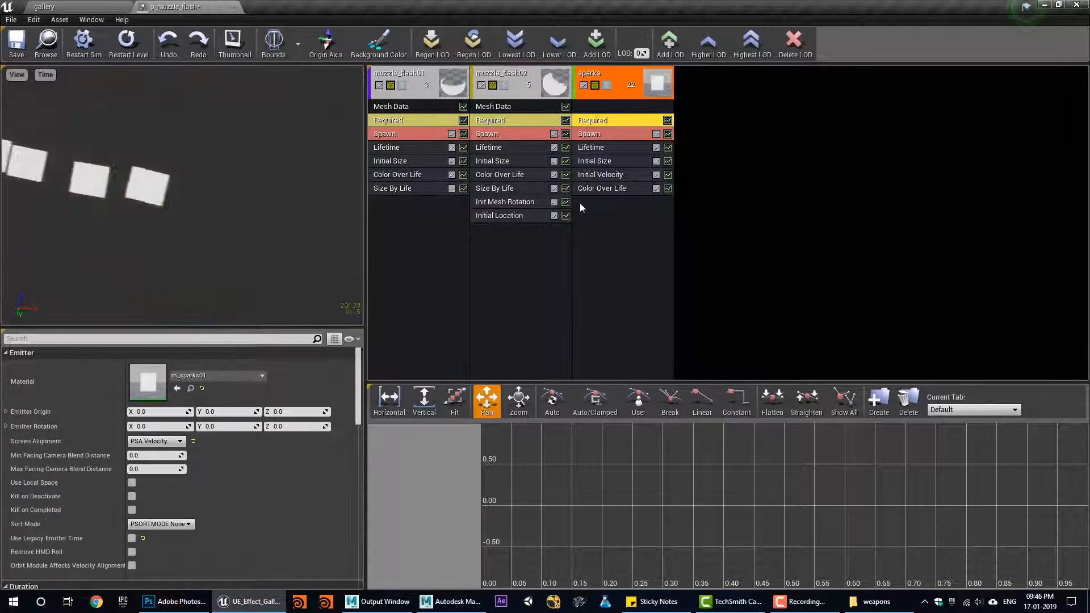
left_click(608, 176)
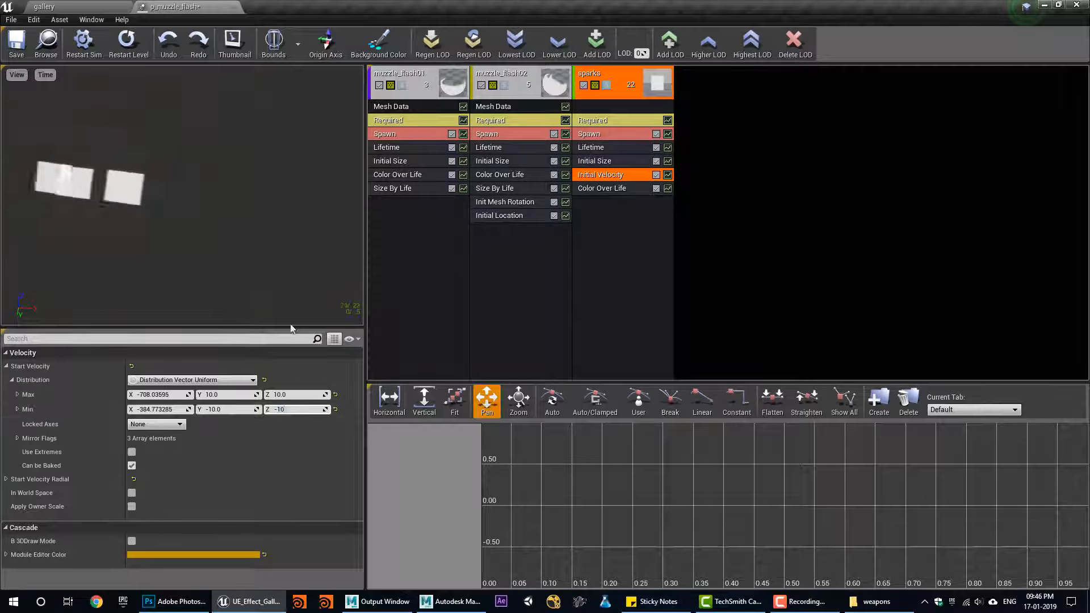
left_click_drag(276, 291, 235, 311)
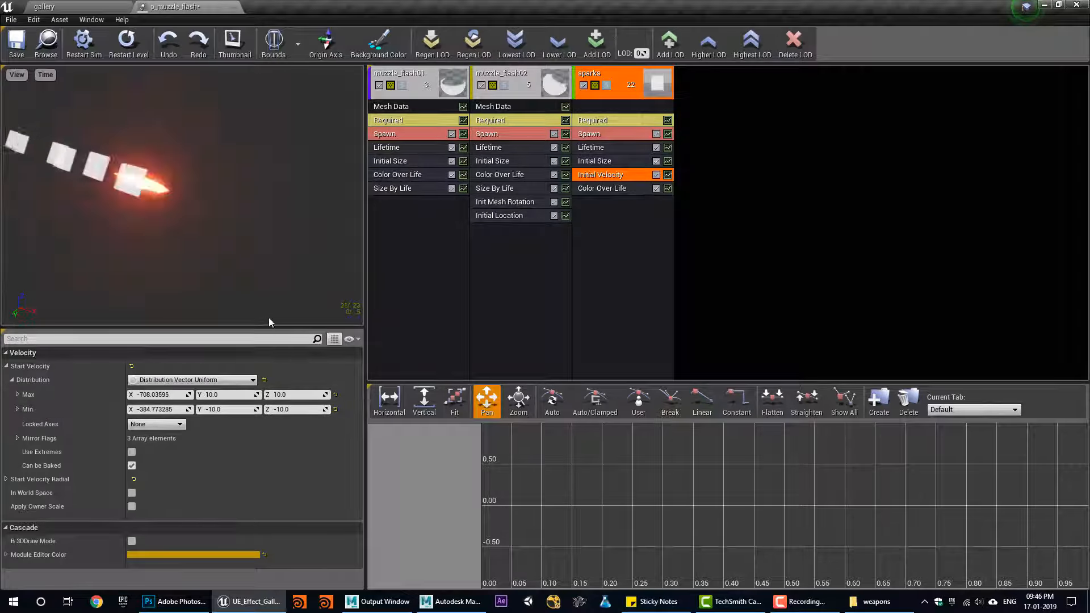
Set the sparks' start size to Max X 2, Y 10, Z 0 and Min X 1, Y 5, Z 0, with no locked axes
left_click(595, 162)
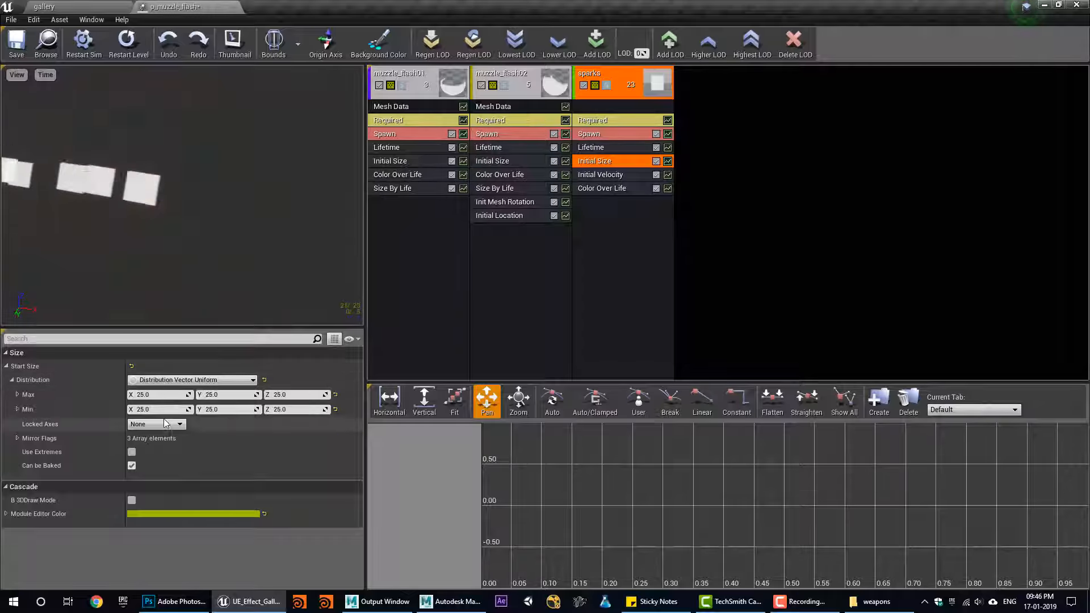
left_click(158, 462)
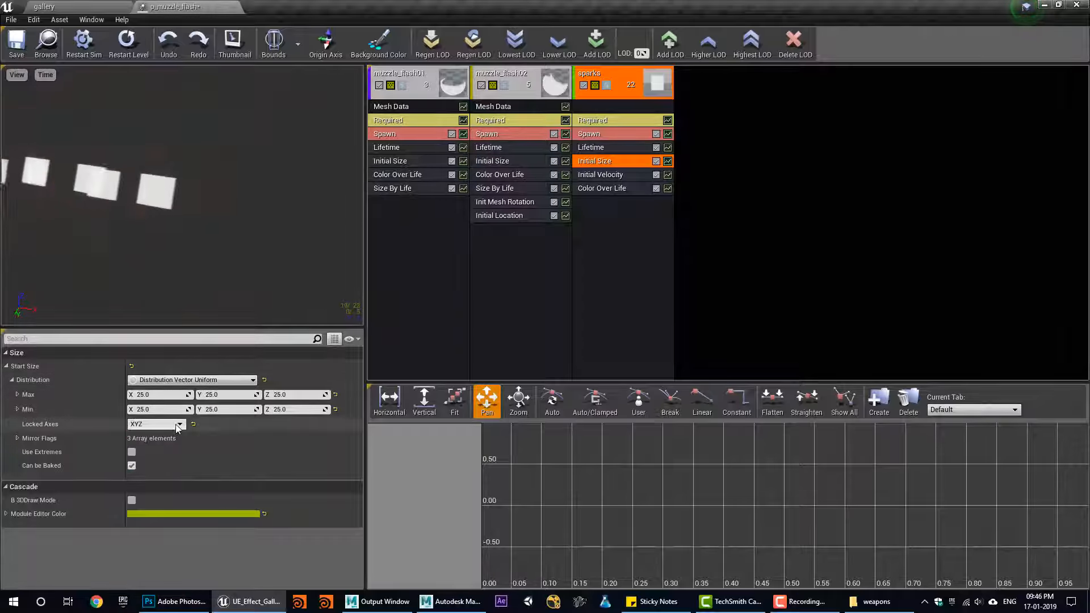
left_click(141, 434)
left_click(149, 394)
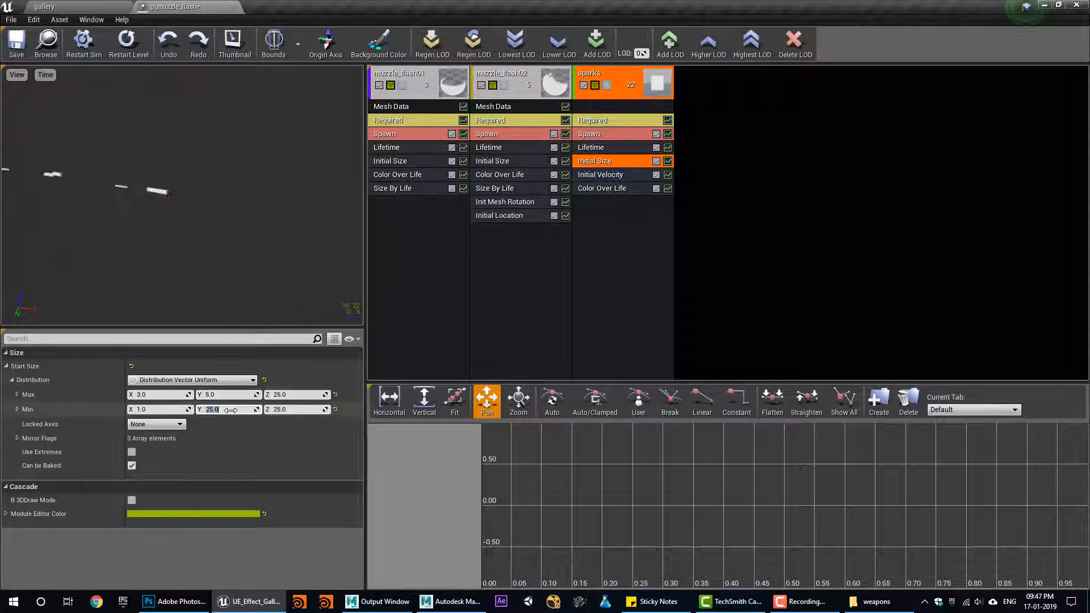
key("Return")
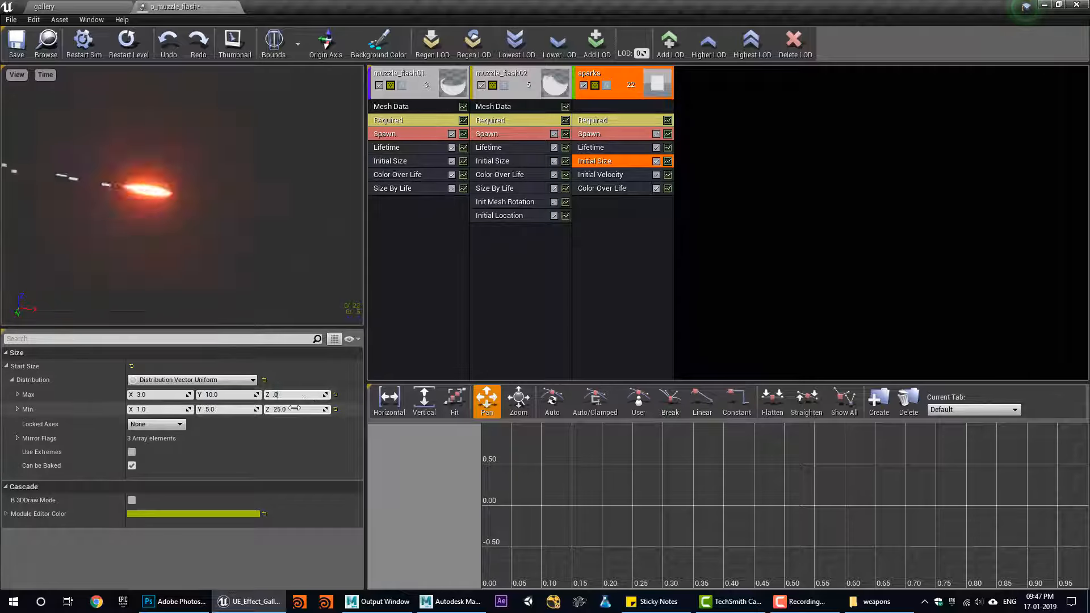
left_click(162, 395)
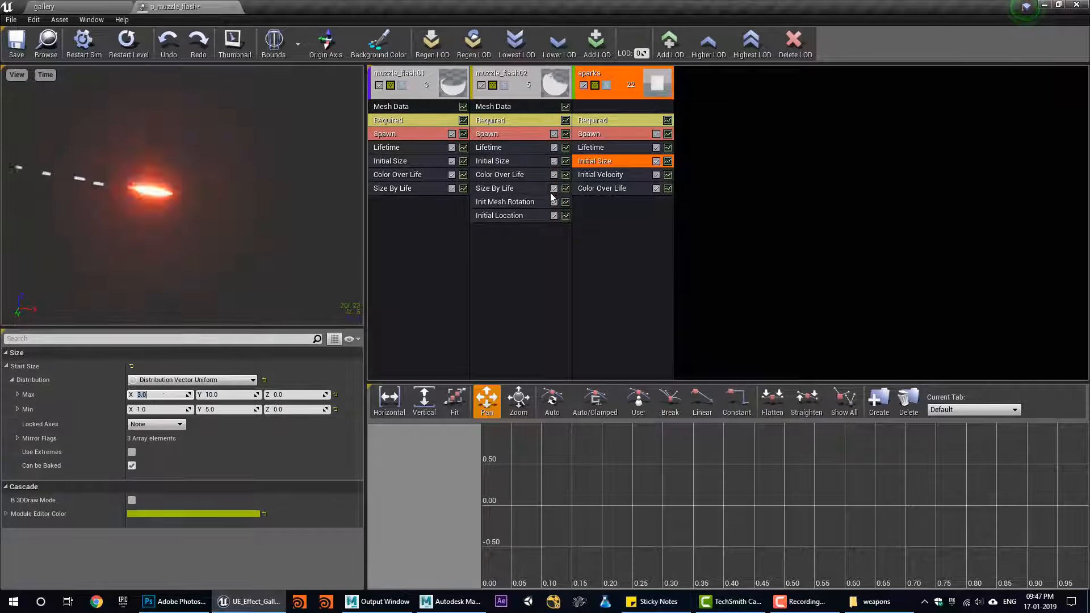
type("2.0")
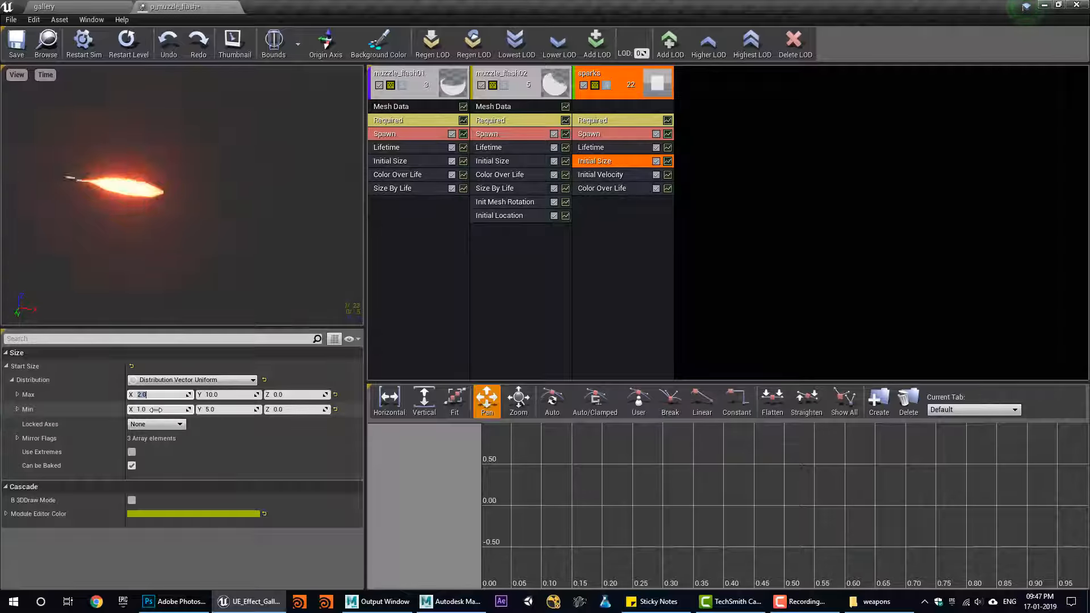
Widen the sparks' start velocity spread by setting Y and Z to 100 for Max and -100 for Min
left_click(607, 176)
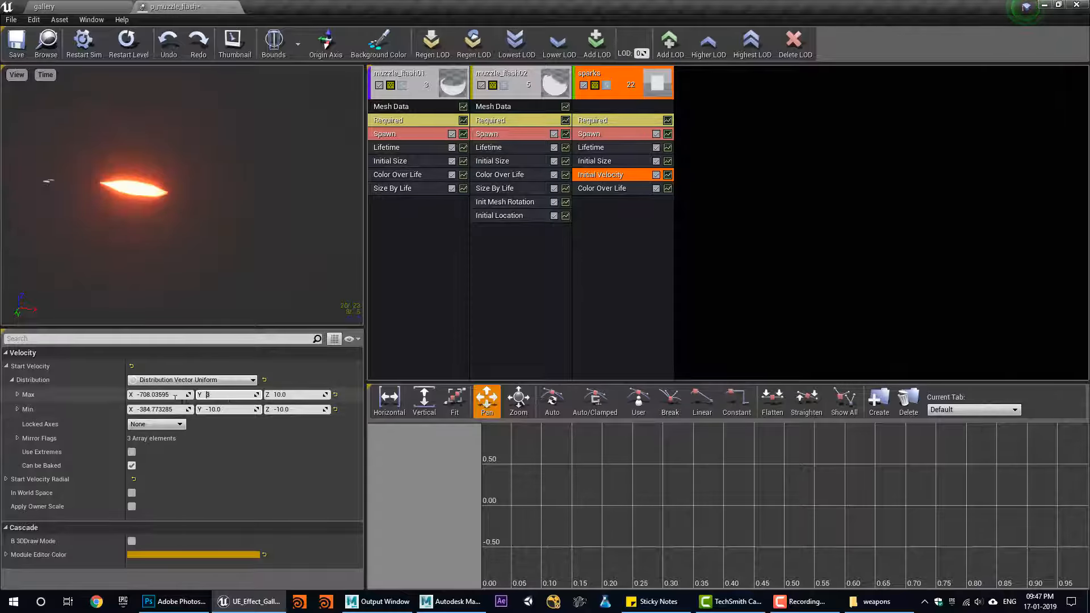
type("100")
key("Return")
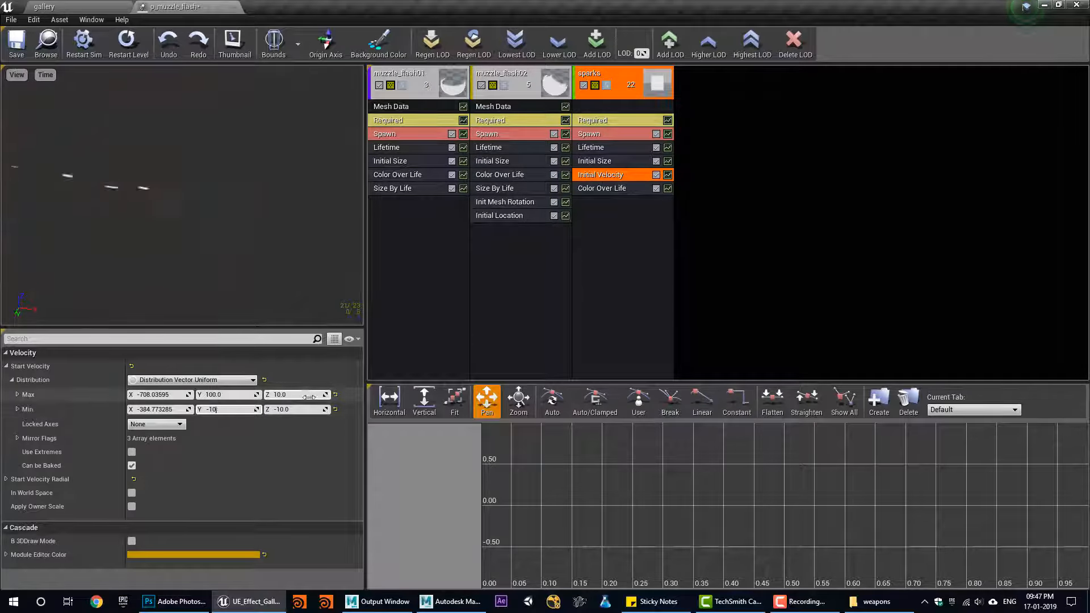
type("1")
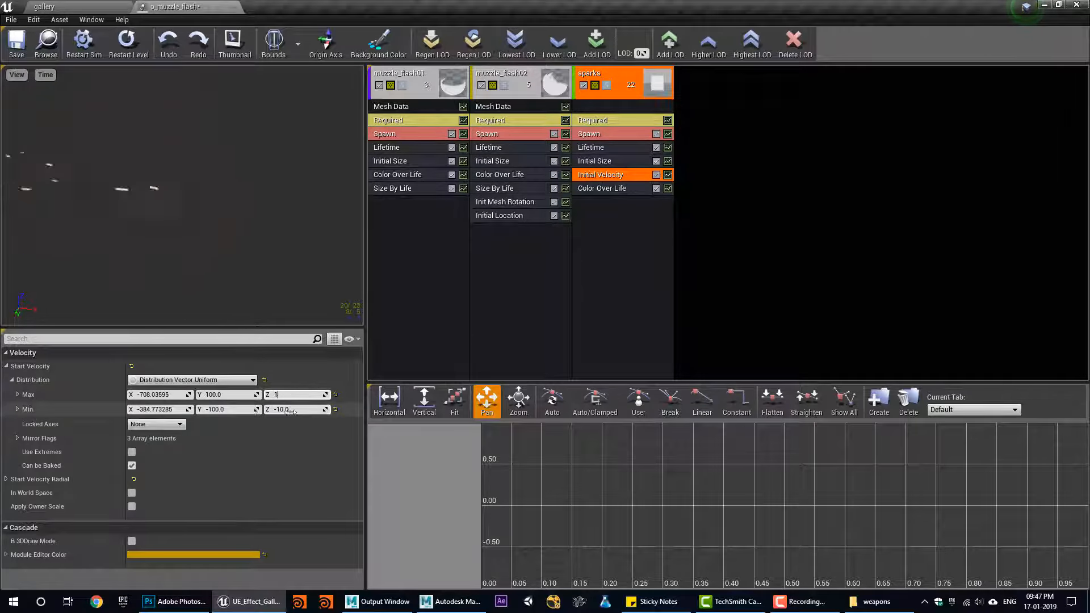
type("00")
left_click(294, 410)
type("-")
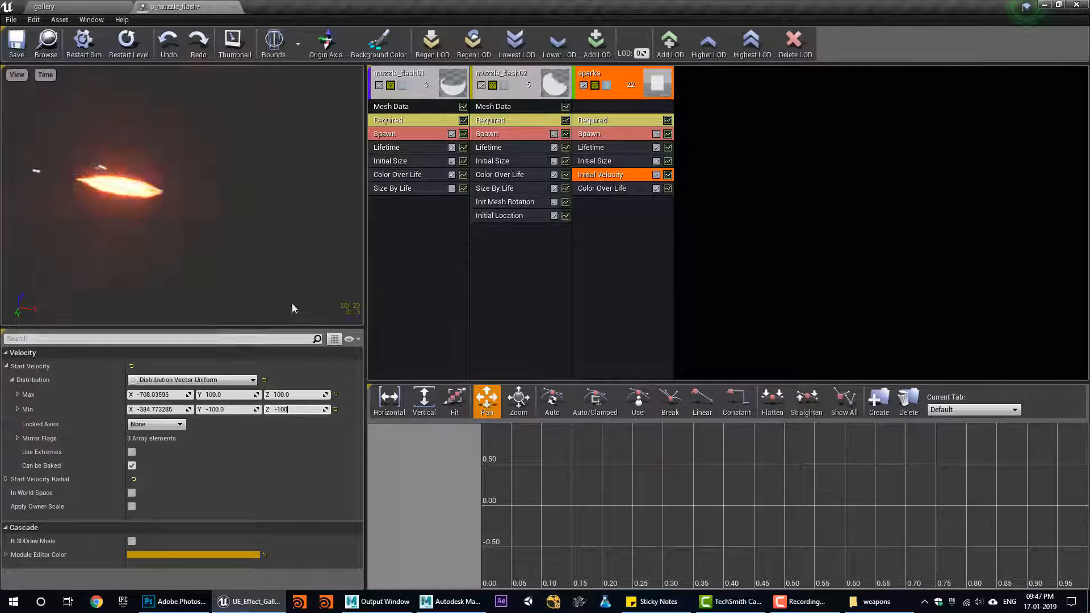
Try a sparks lifetime of Min 0.2 and Max 0.5, then set it to Min 0.1 and Max 0.2
left_click(591, 147)
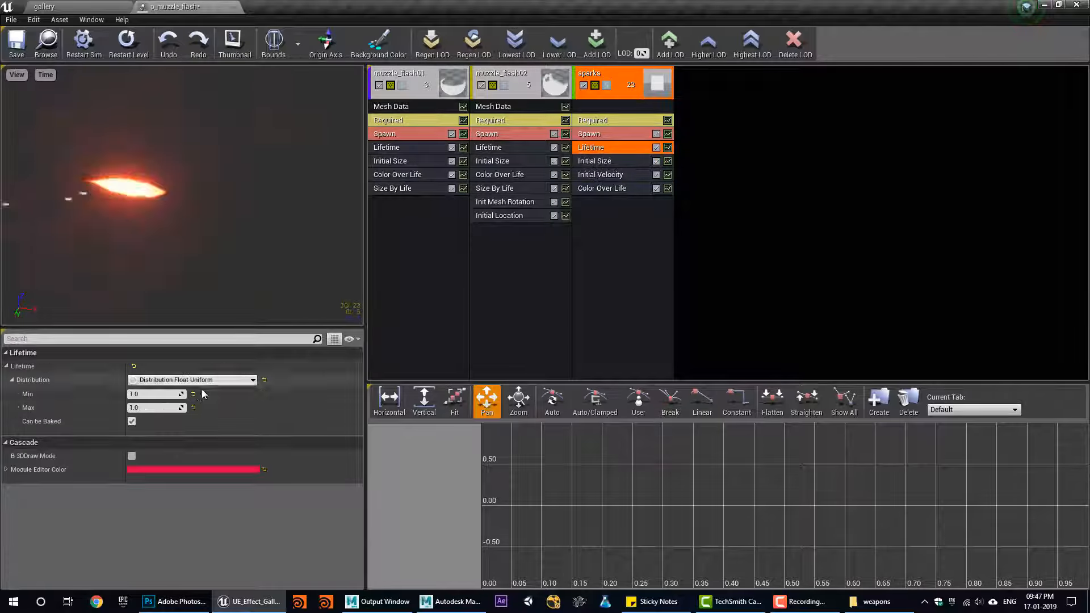
left_click(154, 394)
type("2")
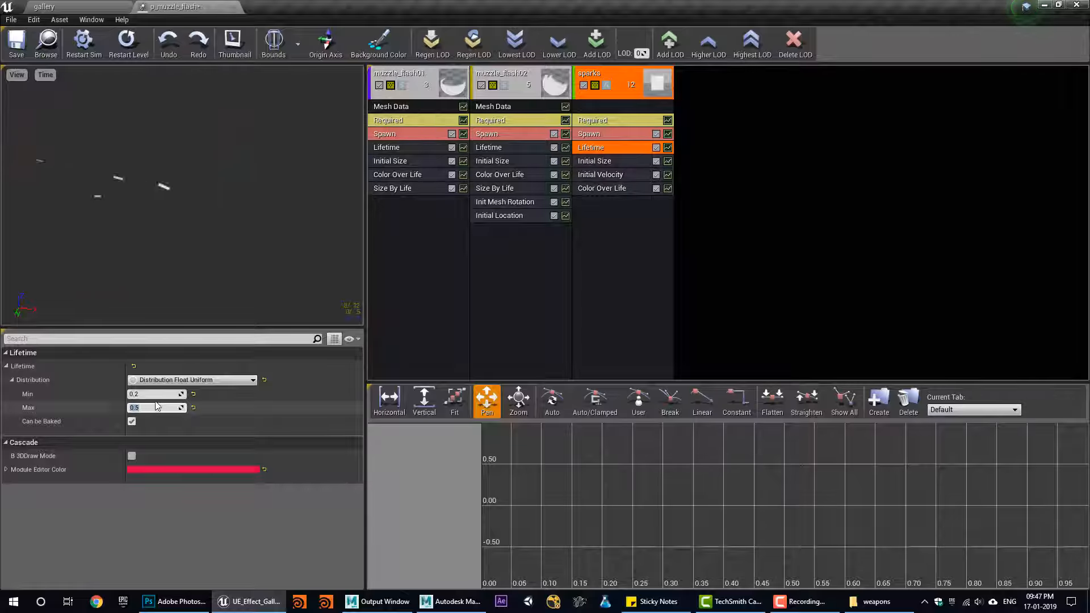
left_click_drag(226, 261, 243, 262)
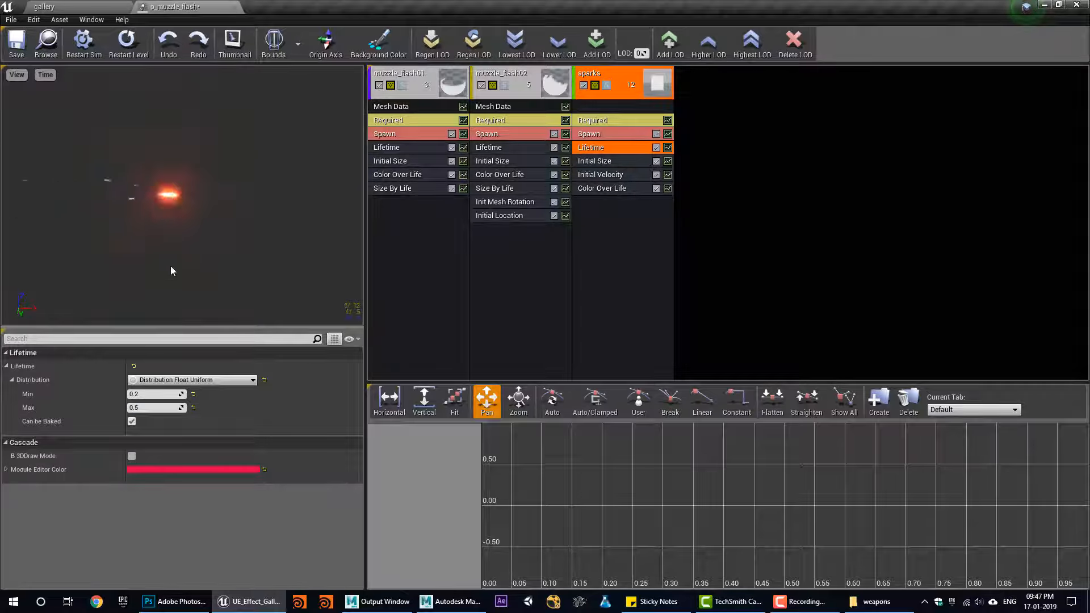
left_click(147, 394)
type("0.1")
left_click(149, 407)
type("0.2")
key("Return")
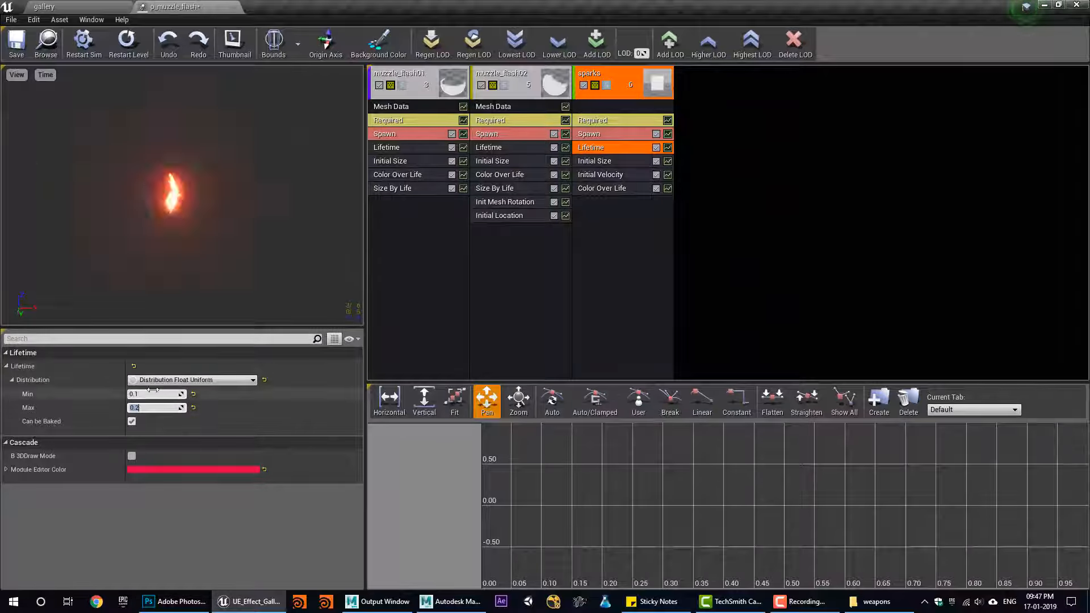
Thin the sparks by setting their start size X to Min 0.1 and Max 1
left_click(610, 163)
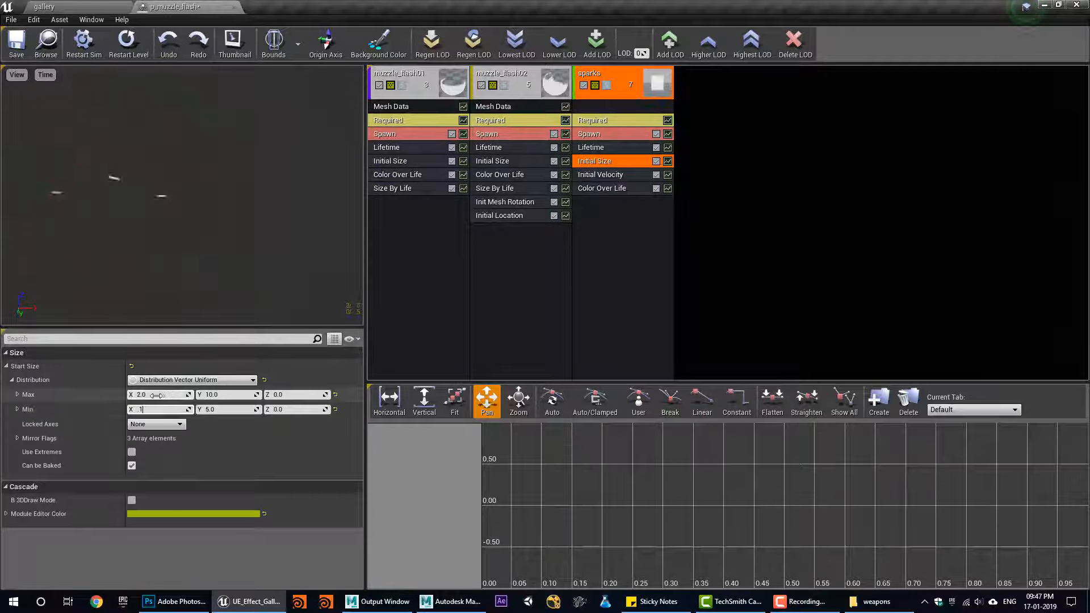
key("Return")
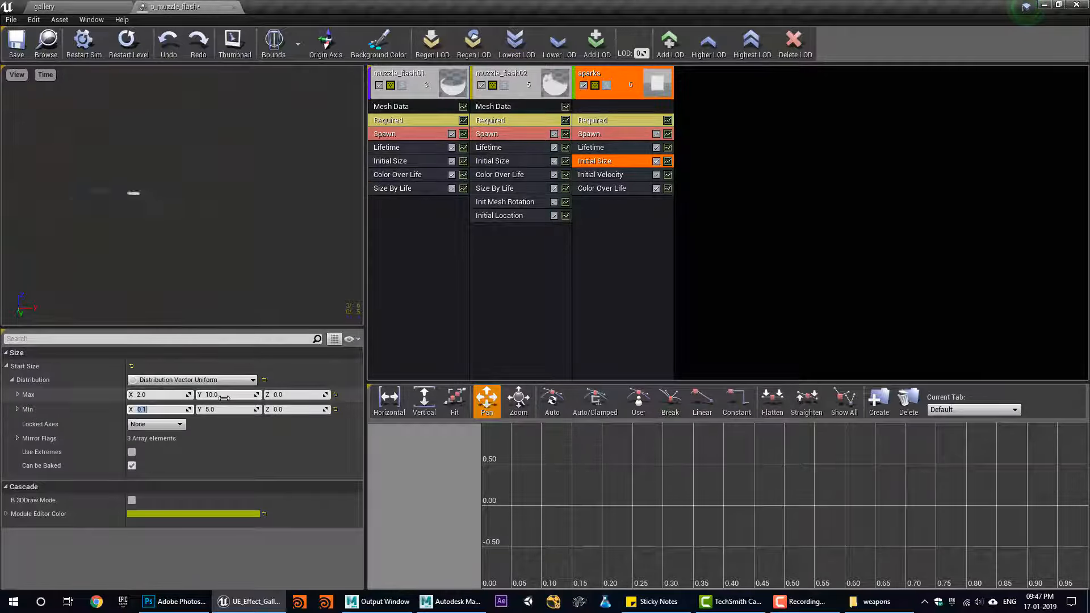
left_click(159, 398)
type("1")
key("Return")
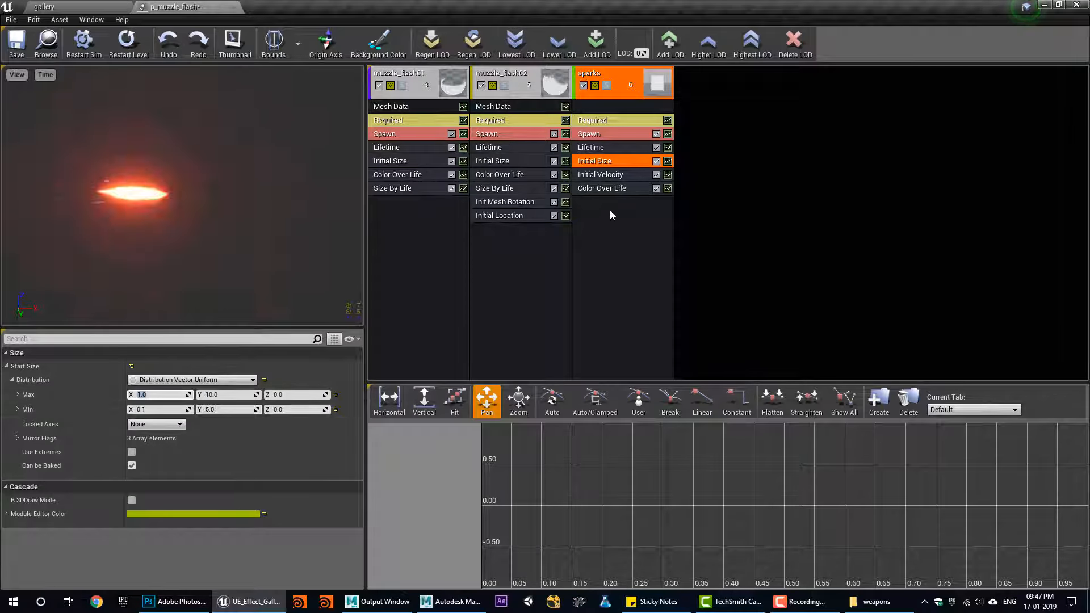
Set the first Color Over Life point of the sparks emitter to R 37, G 7.5, B 0.2
left_click(611, 188)
left_click(149, 464)
type("37")
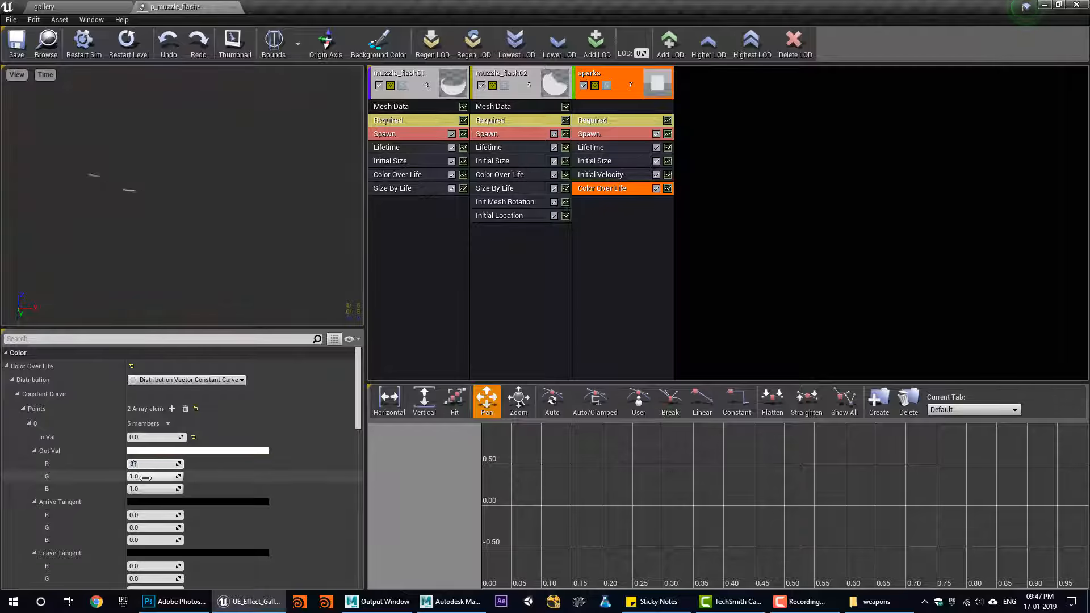
left_click(146, 477)
type("7.5")
left_click(149, 489)
type("0.2")
left_click(177, 451)
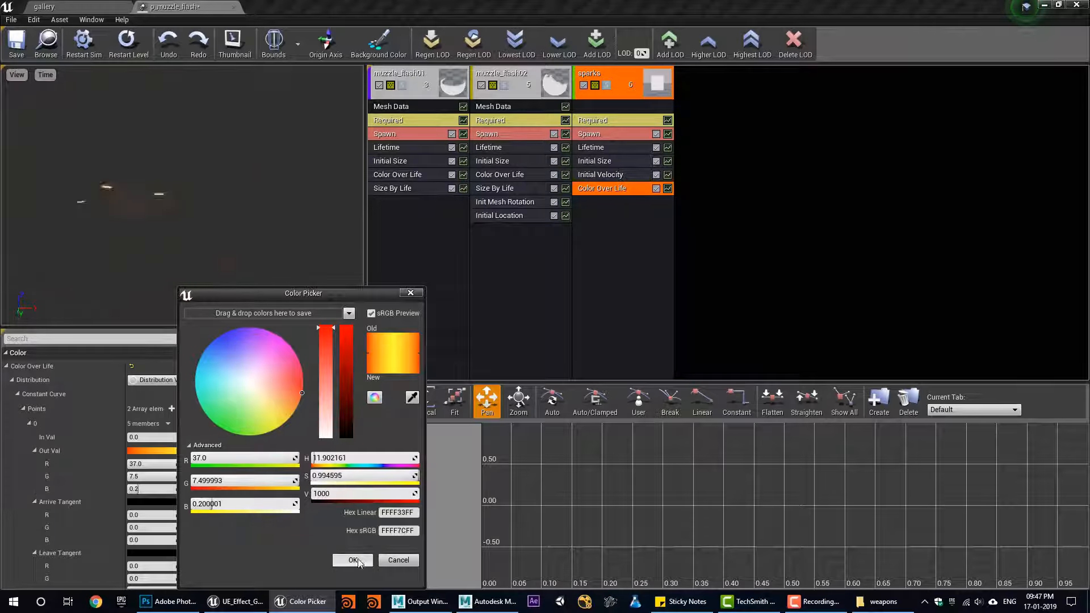
left_click(353, 560)
scroll(199, 506, "down", 5)
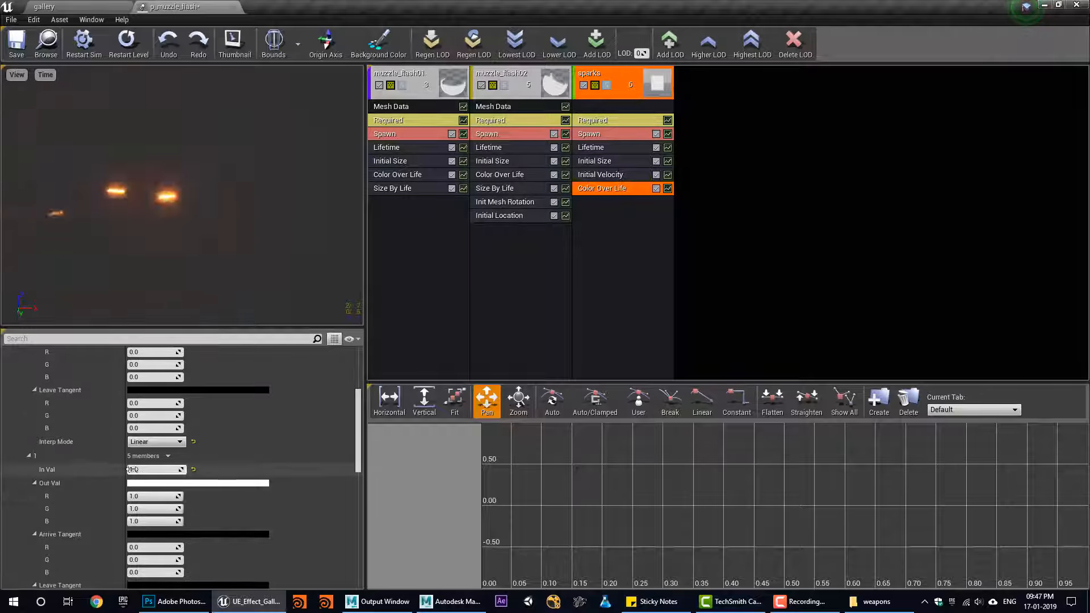
Set the second Color Over Life point of the sparks to R 1000, G 0, B 0 and preview it in the gallery level
left_click(148, 496)
type("100")
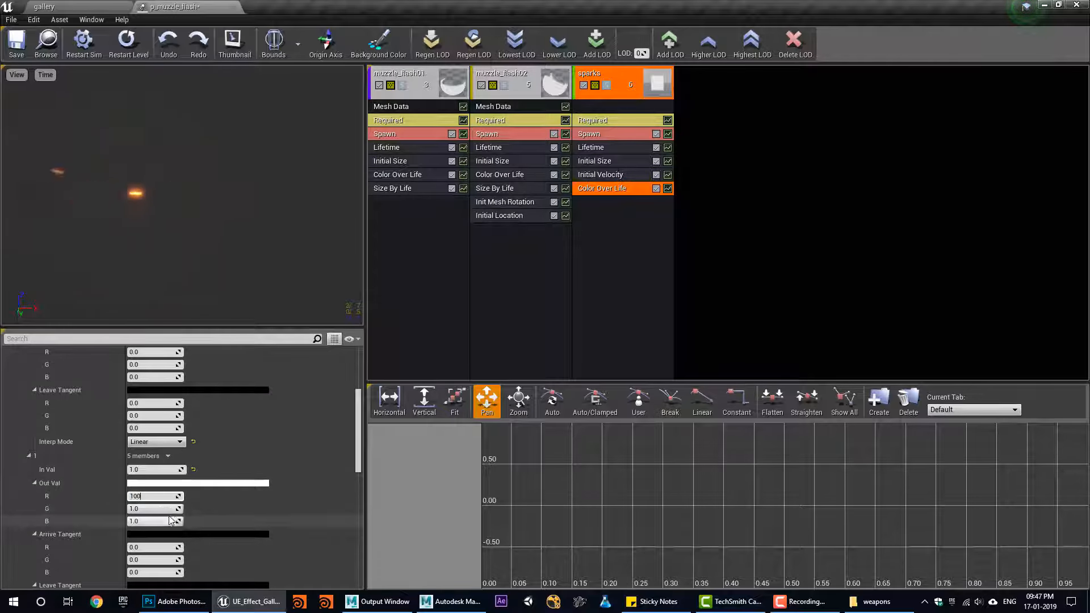
type("0")
key("Tab")
type("00")
key("Return")
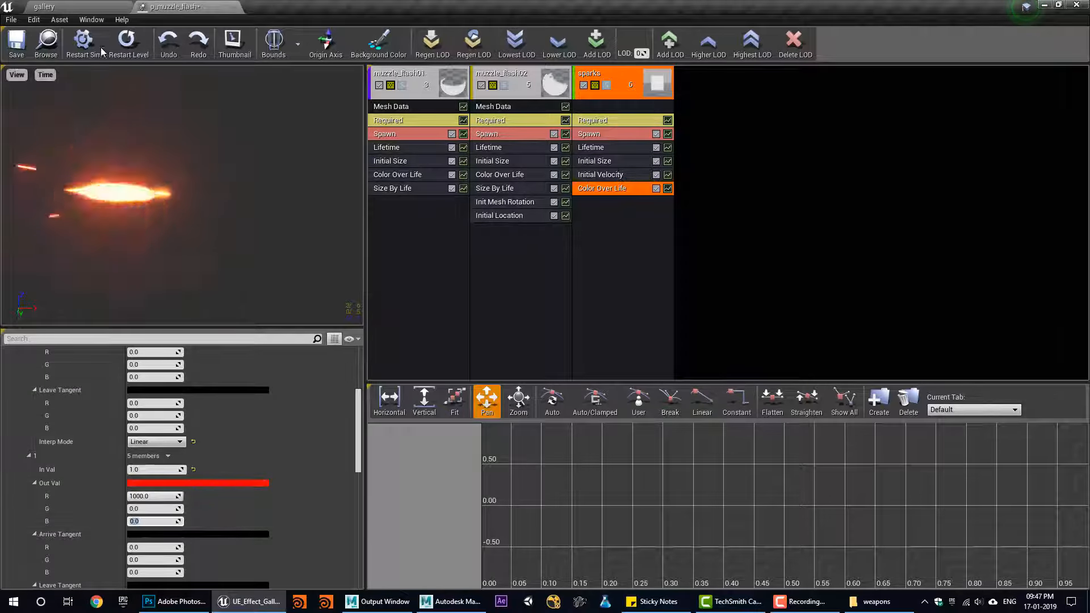
left_click(44, 6)
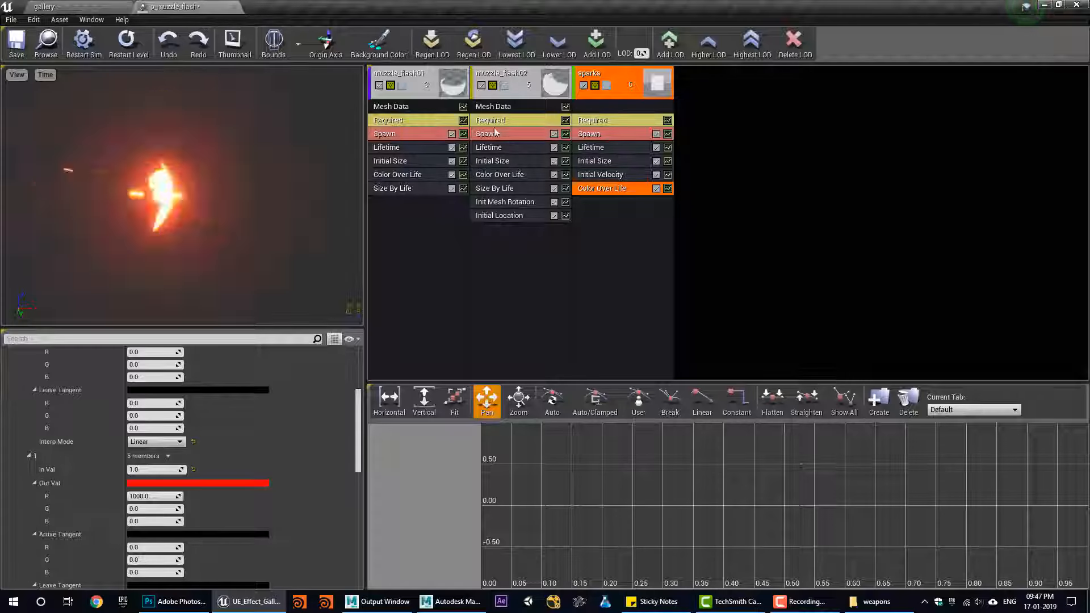
left_click(188, 6)
Adjust the sparks' constant spawn rate and set the Max X of their start size to 0.2
left_click(592, 135)
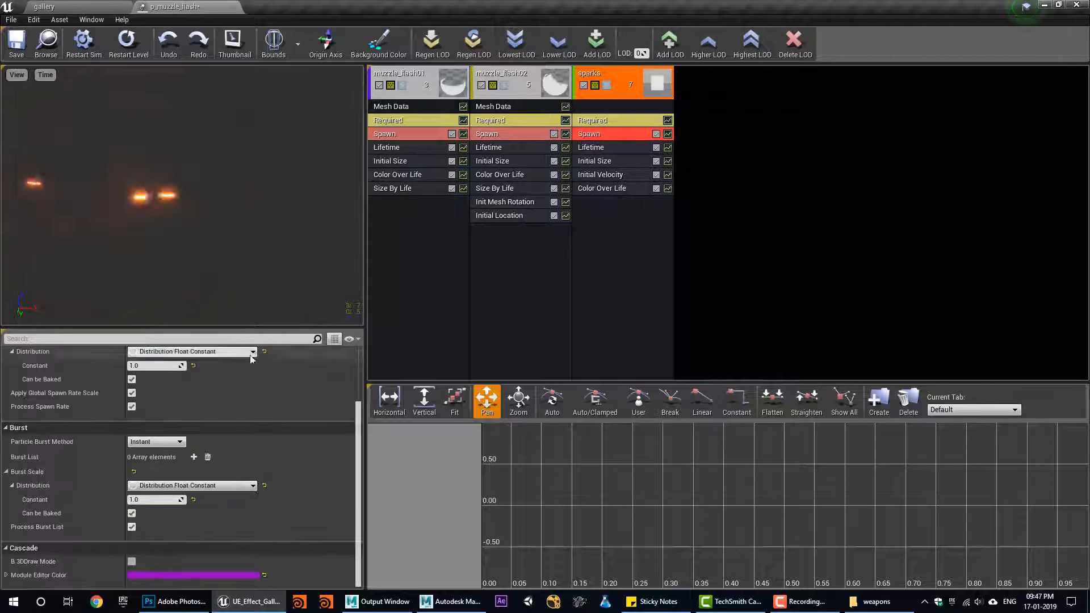
left_click_drag(152, 394, 172, 411)
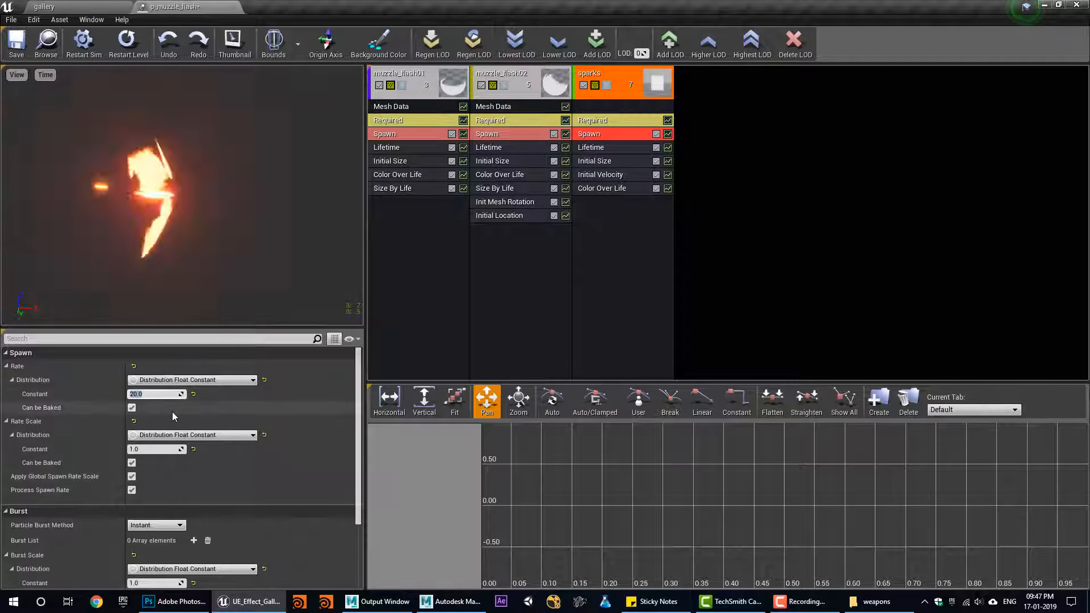
left_click(602, 161)
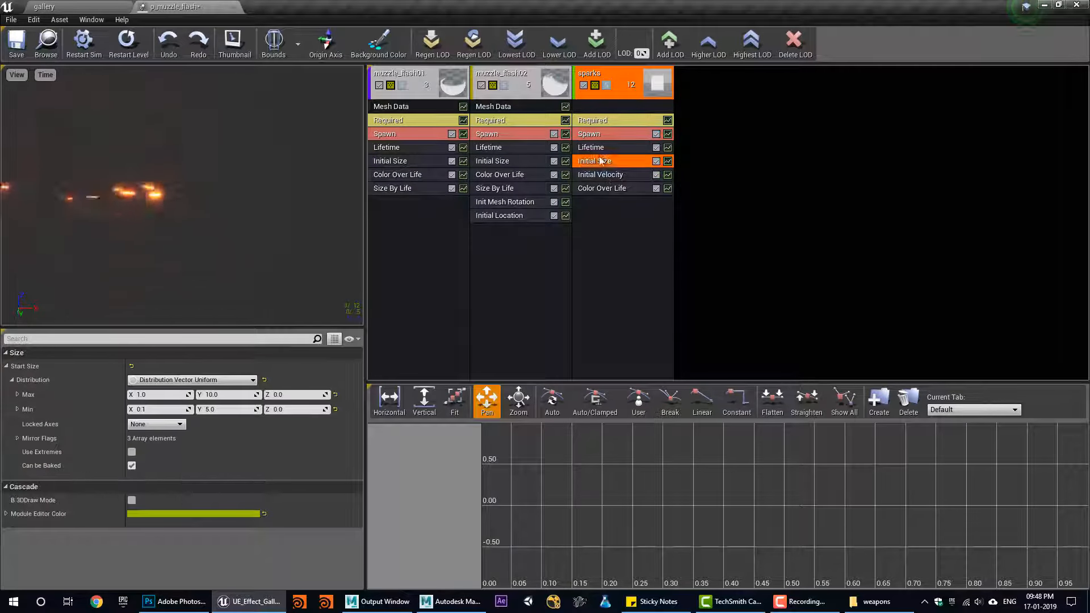
left_click_drag(149, 395, 129, 396)
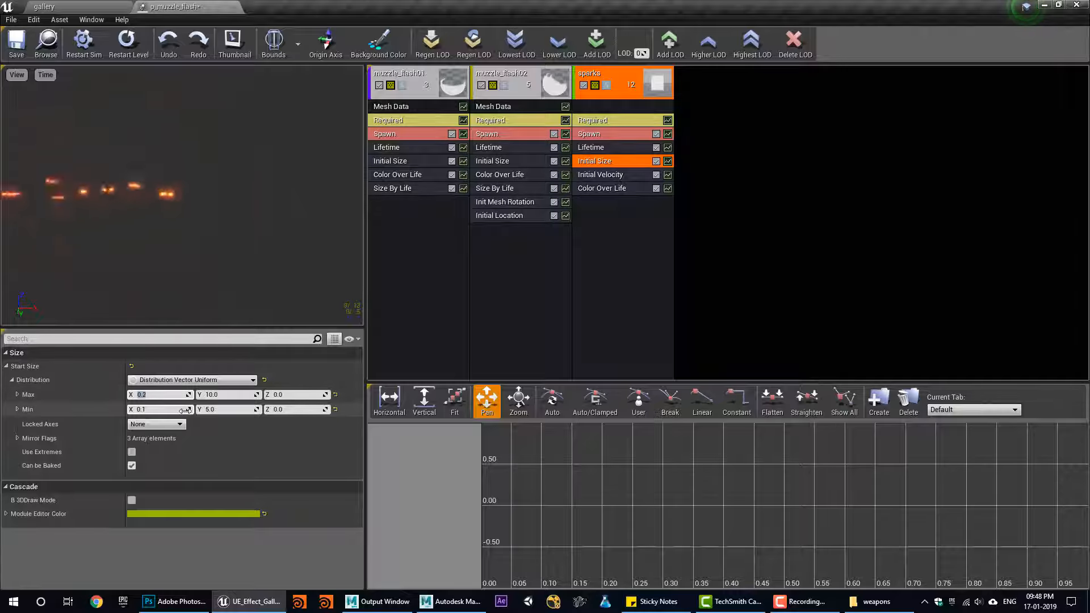
Examine the sparks in the gallery level and review their lifetime range
right_click(601, 217)
mouse_move(624, 305)
left_click(74, 6)
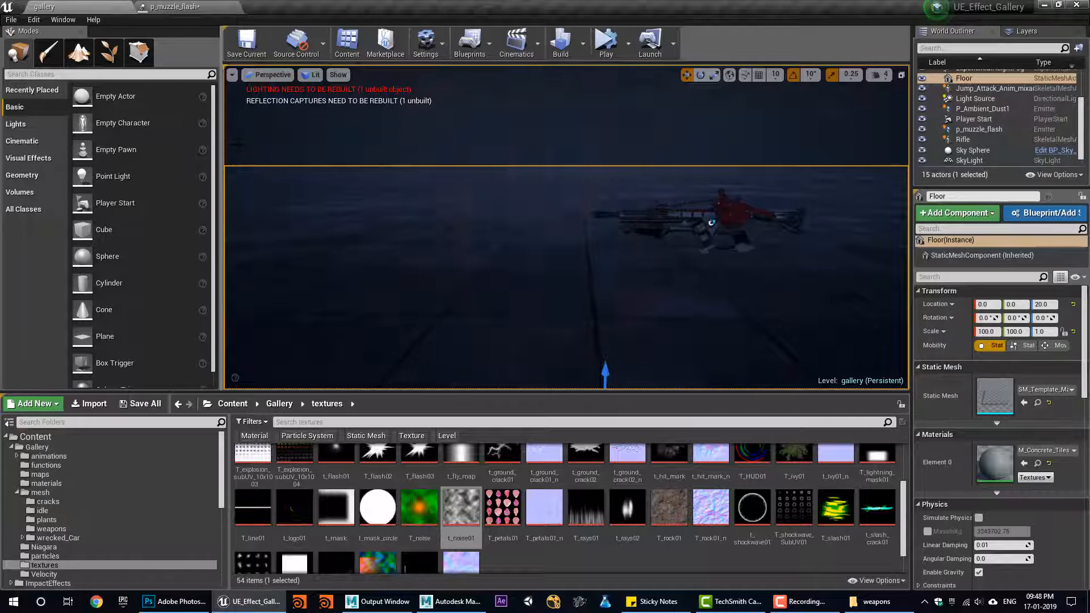
left_click(181, 6)
left_click(590, 148)
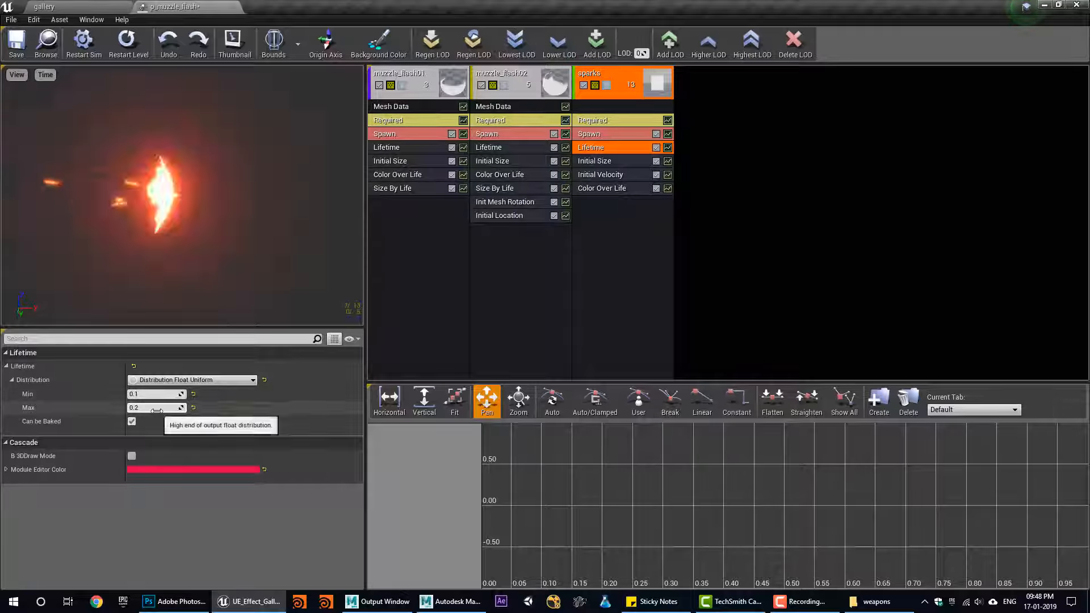
left_click(104, 5)
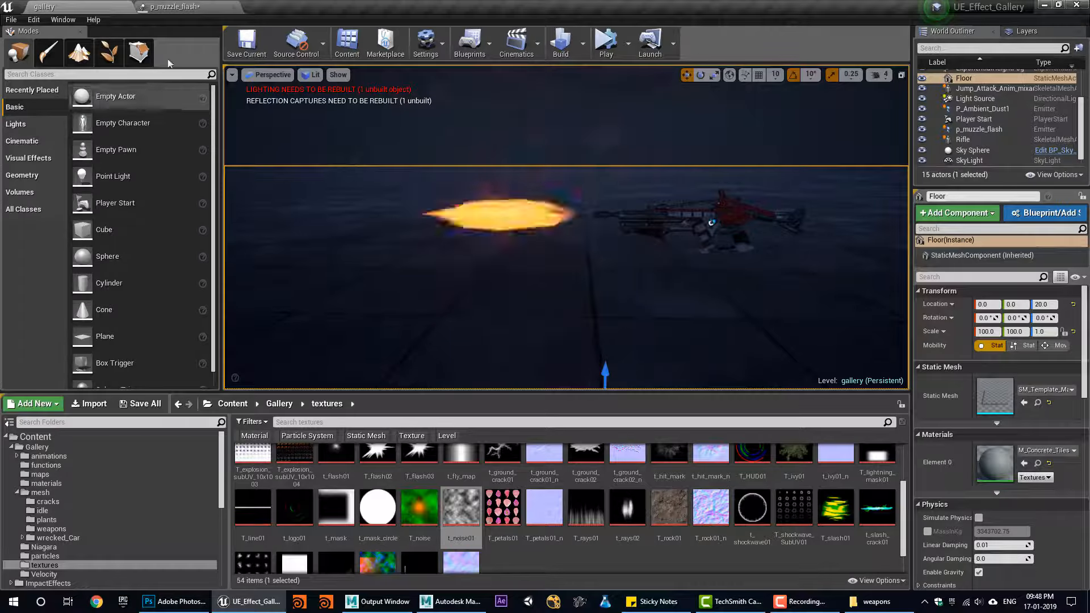
Add a Light module to the sparks emitter and enable its light radius preview
left_click(166, 4)
right_click(612, 237)
mouse_move(651, 389)
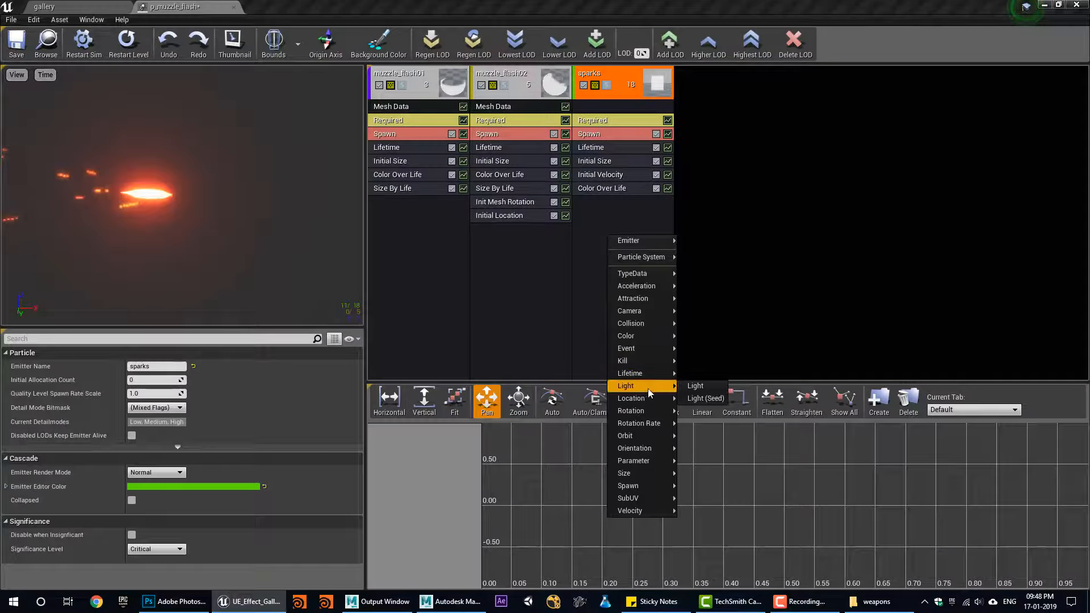
left_click(696, 386)
left_click(591, 203)
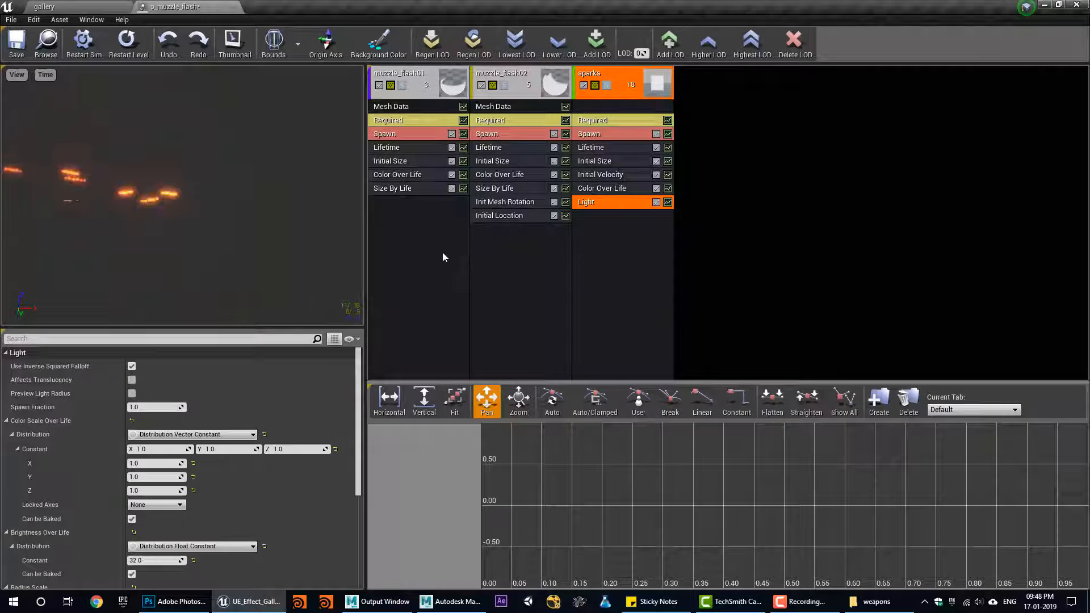
left_click(132, 394)
scroll(137, 397, "down", 1)
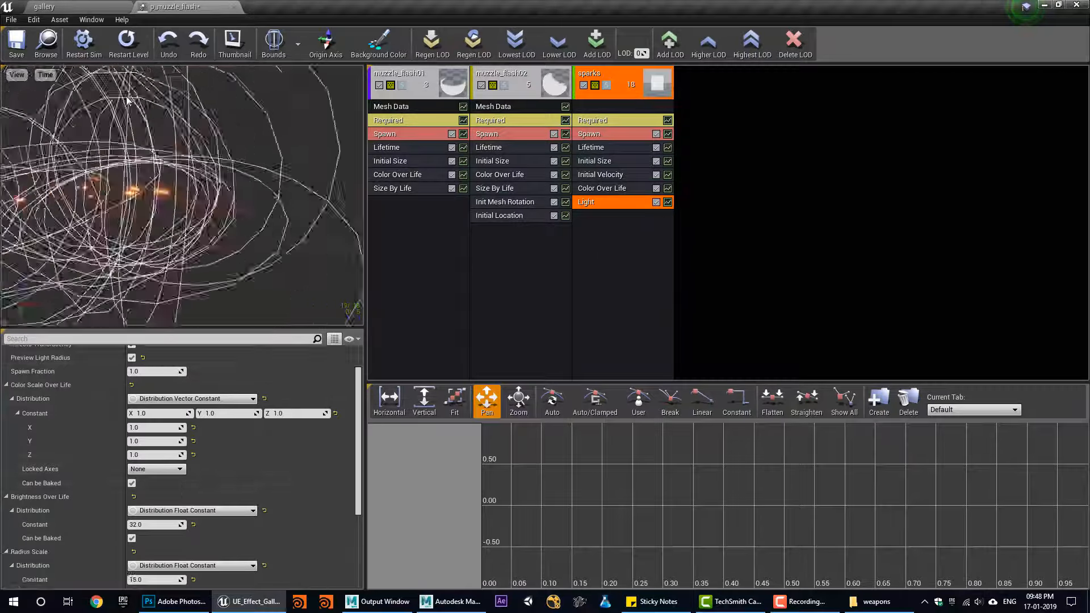
Try a radius scale of 5 and a brightness of 100 for the sparks' light, previewing it in the gallery level
left_click(85, 7)
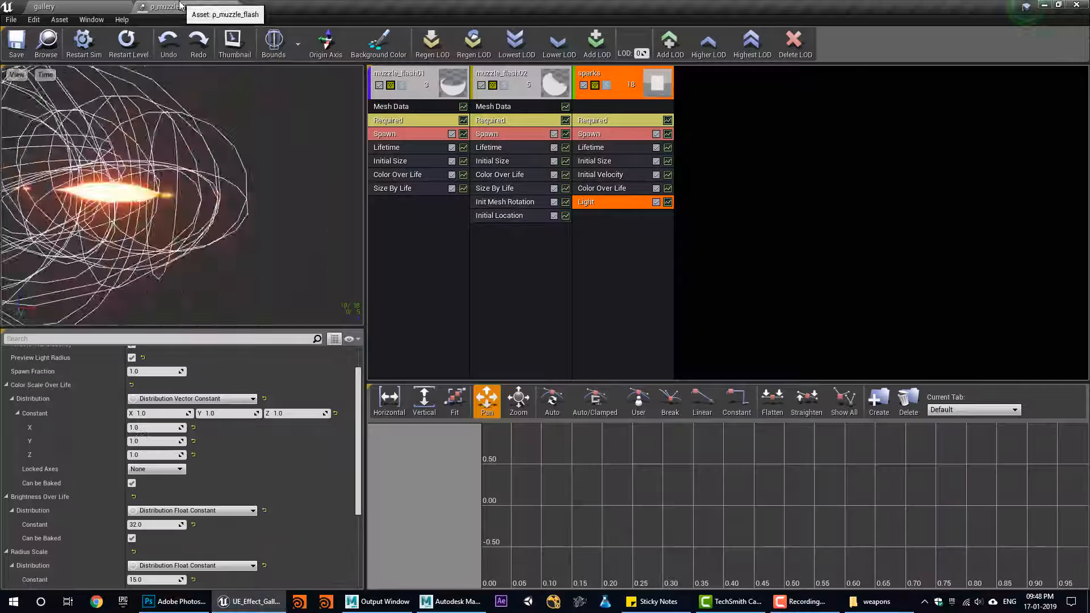
left_click(173, 7)
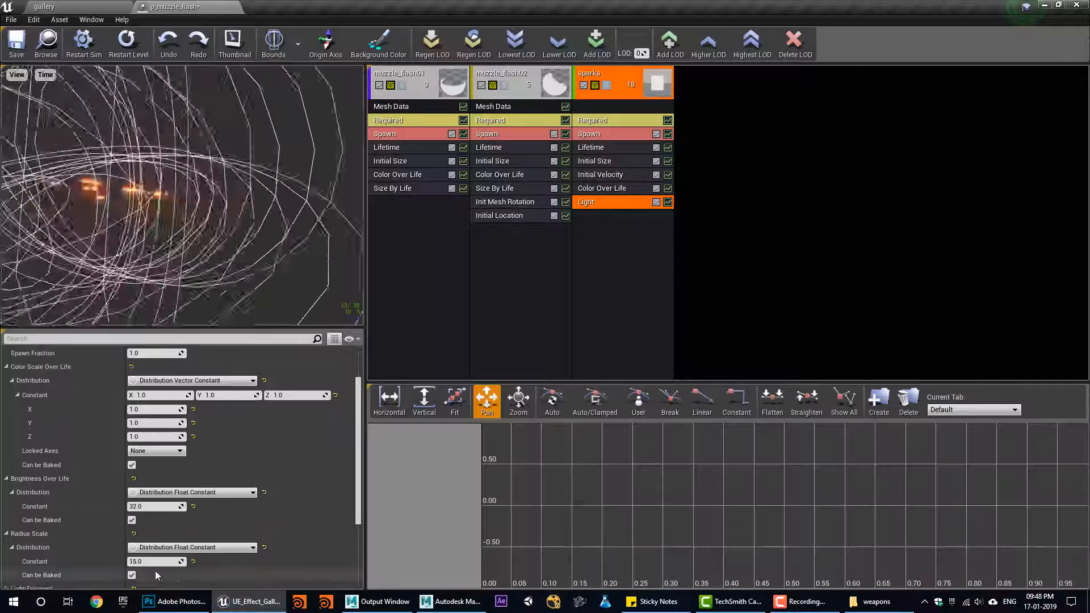
left_click(80, 7)
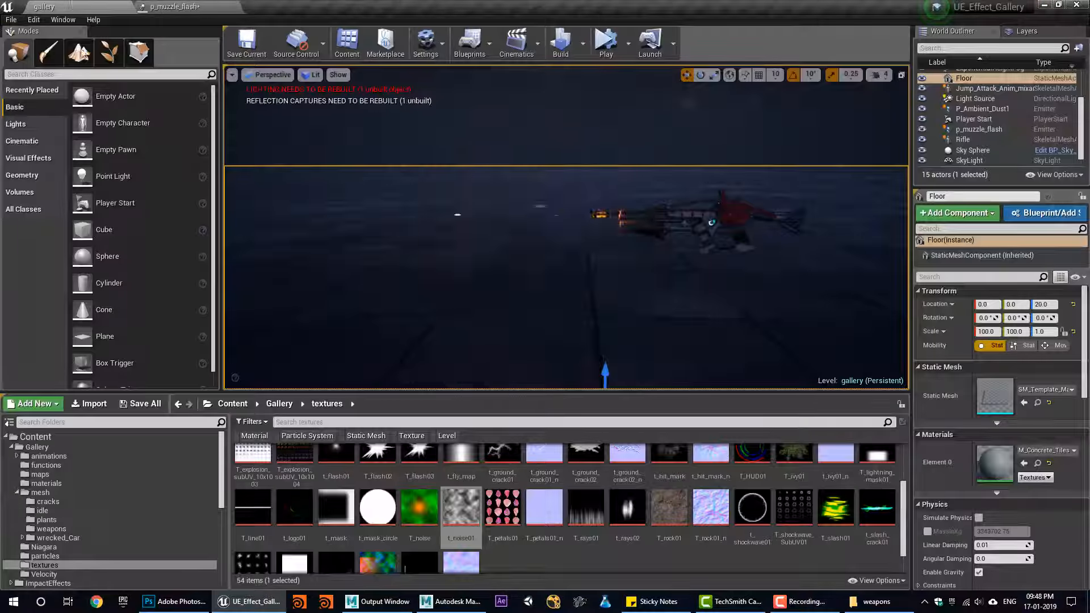
left_click(174, 7)
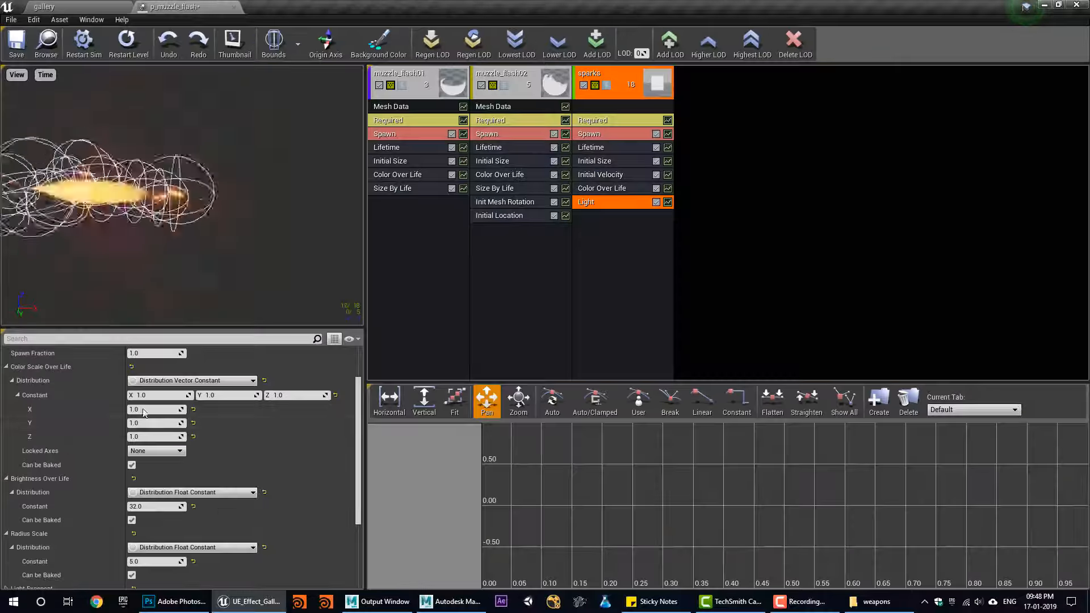
left_click(95, 7)
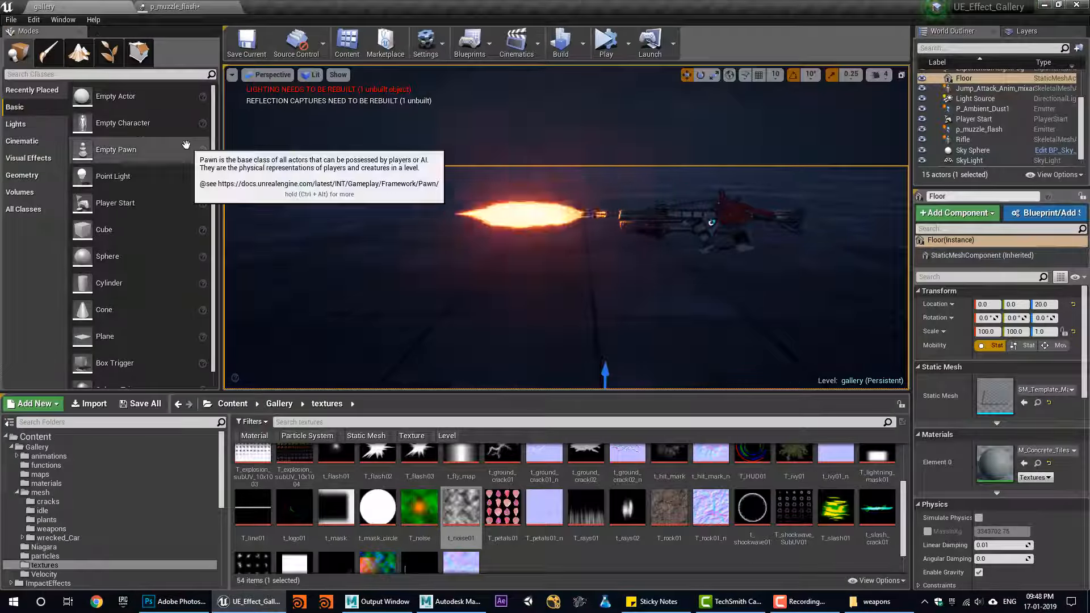
scroll(411, 264, "down", 5)
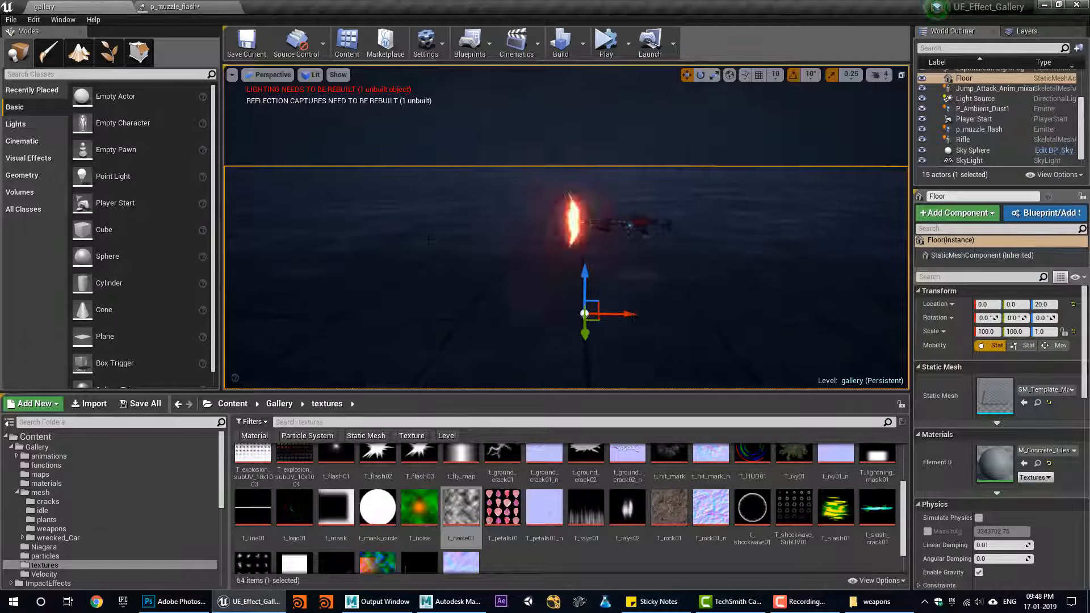
Set the sparks light's radius scale to 50 and its brightness to 10, checking the glow in the gallery level
left_click(169, 6)
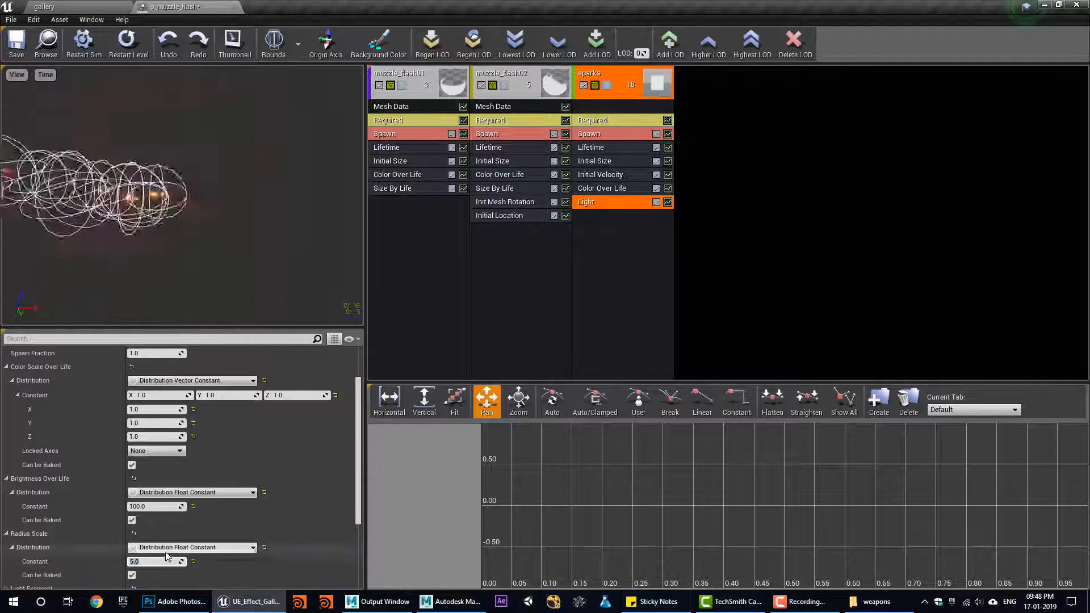
key("Return")
left_click(94, 4)
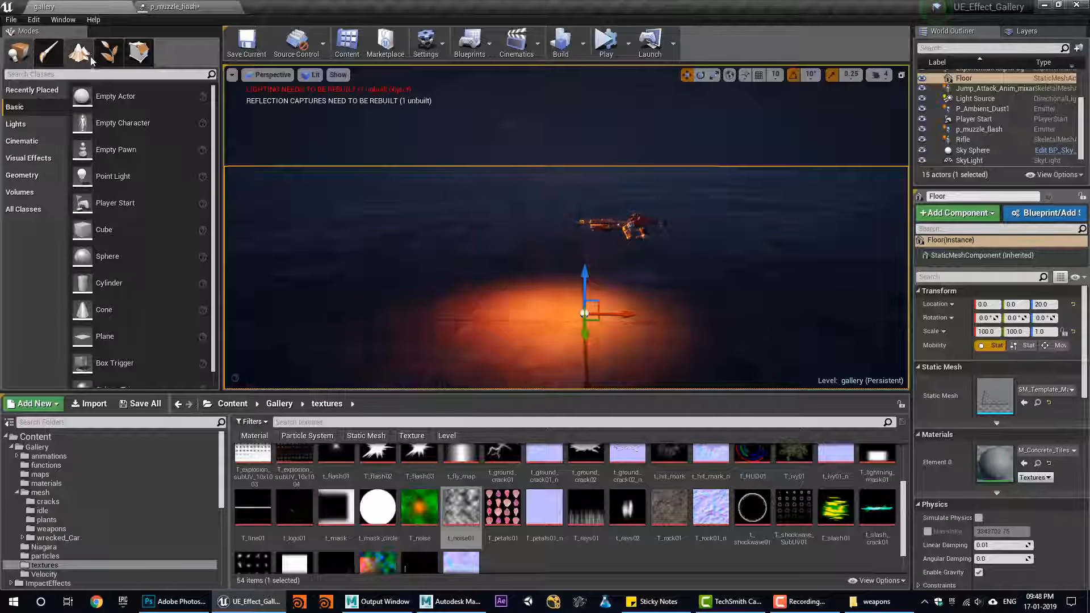
left_click(184, 7)
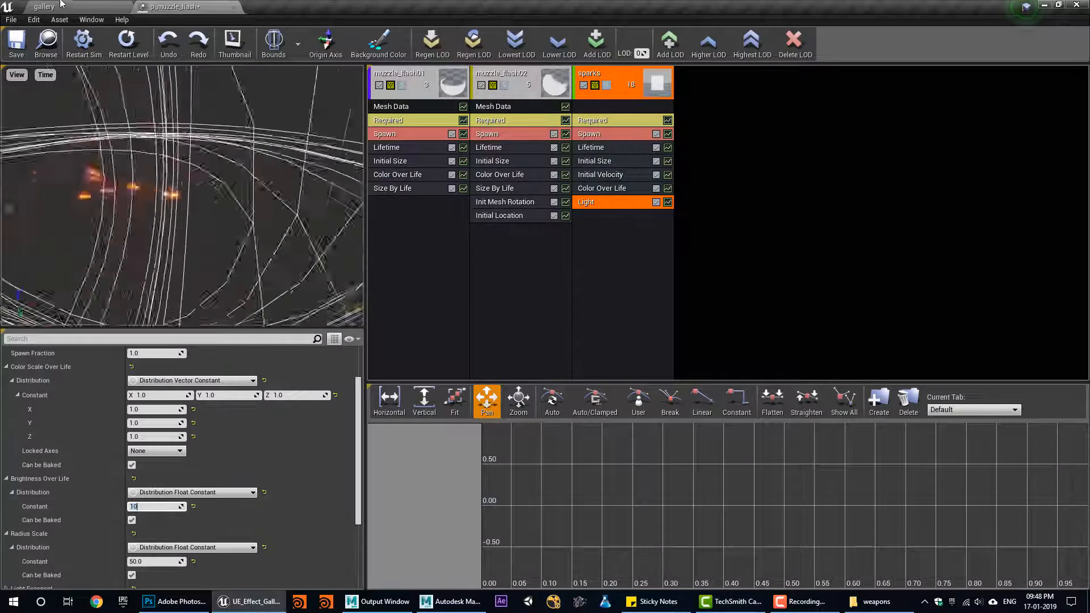
left_click(83, 5)
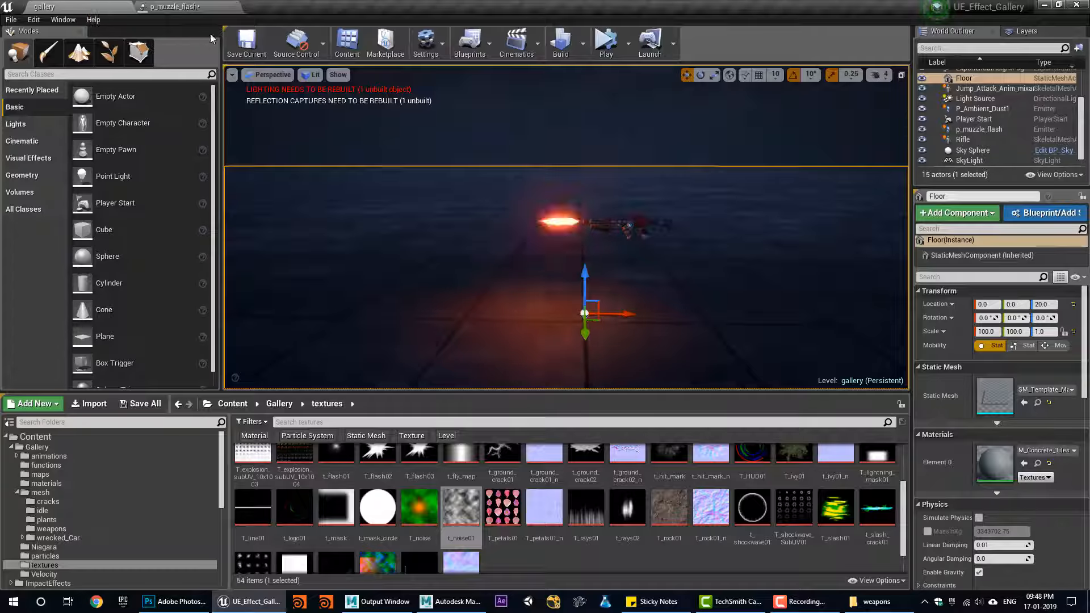
Lower the sparks light's brightness to 5 and examine the floor lighting around the rifle in the gallery level
left_click(176, 5)
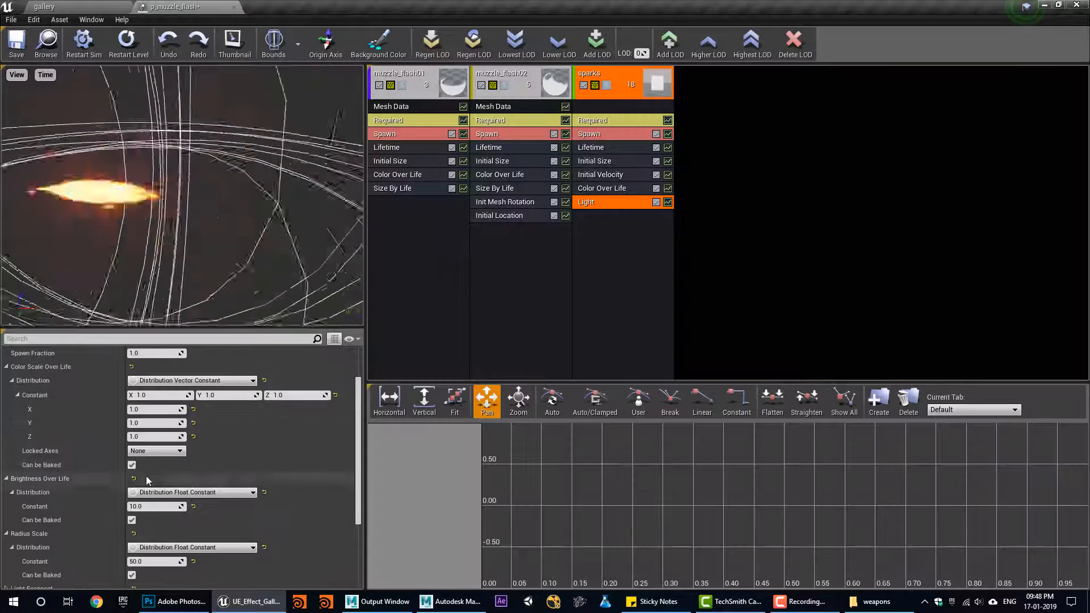
left_click(85, 5)
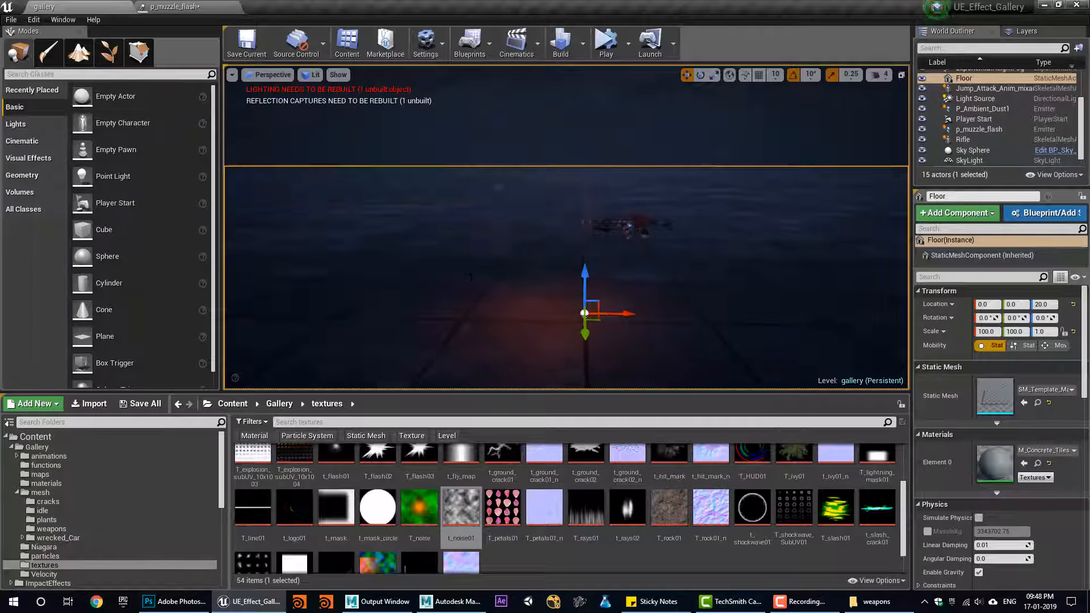
scroll(470, 277, "up", 5)
scroll(455, 310, "down", 5)
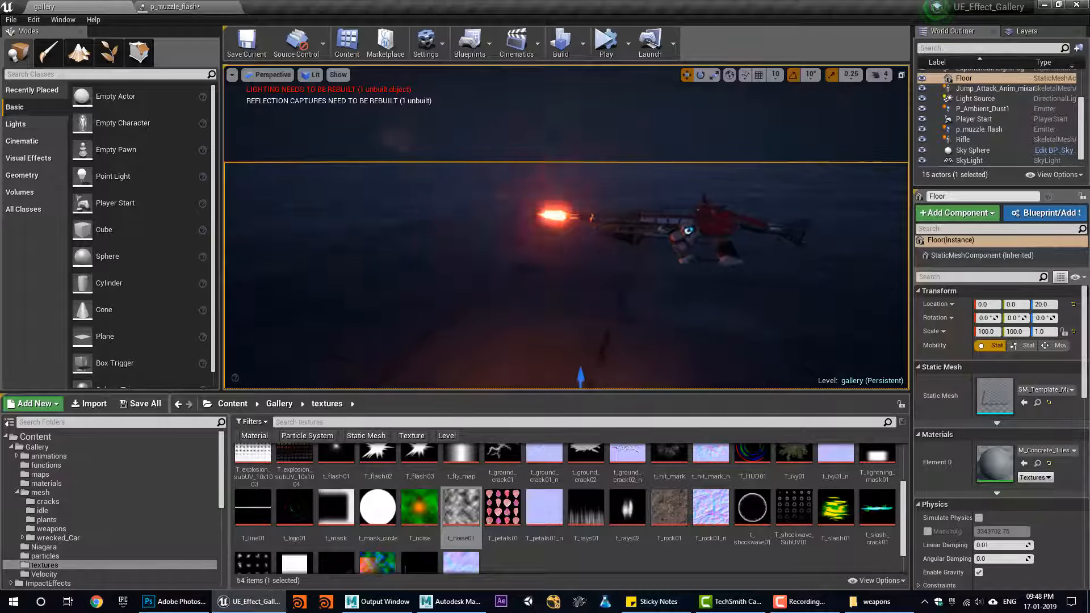
right_click_drag(454, 310, 426, 298)
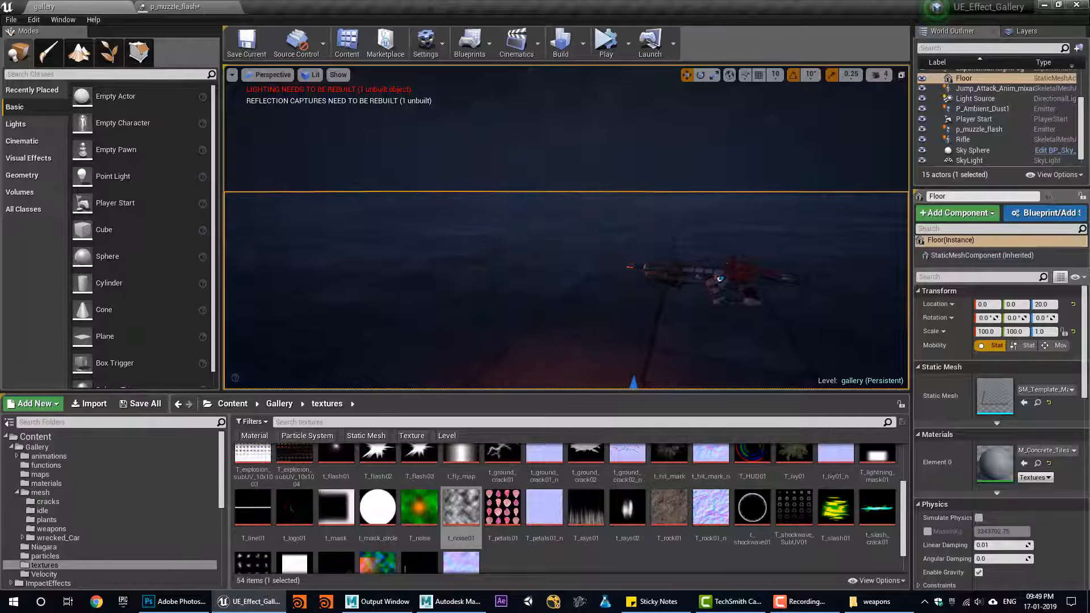
middle_click_drag(491, 327, 494, 332)
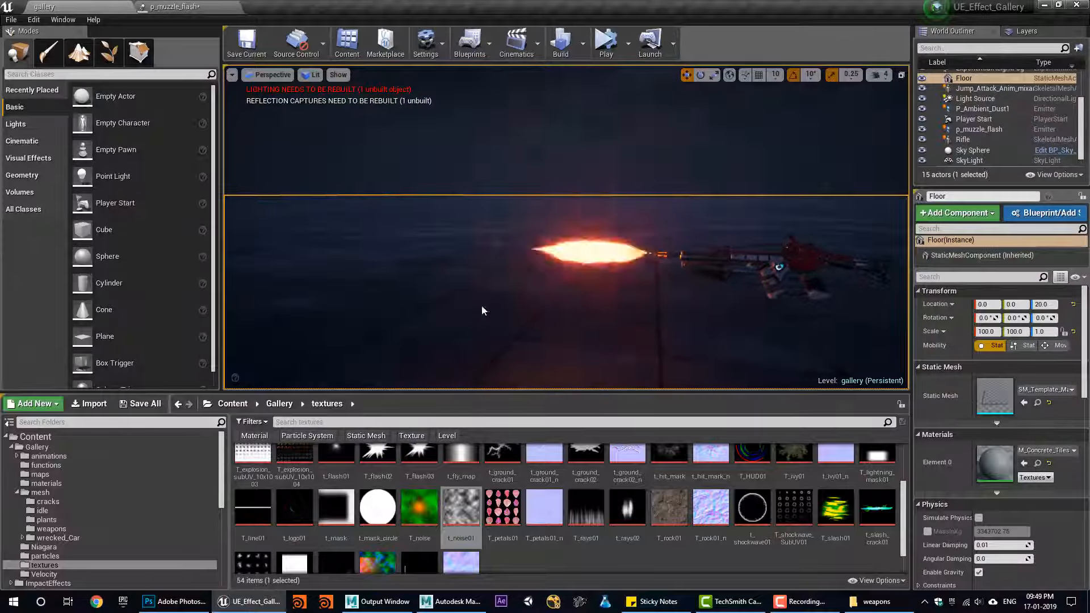
Duplicate the sparks emitter in the muzzle flash particle system
left_click(176, 7)
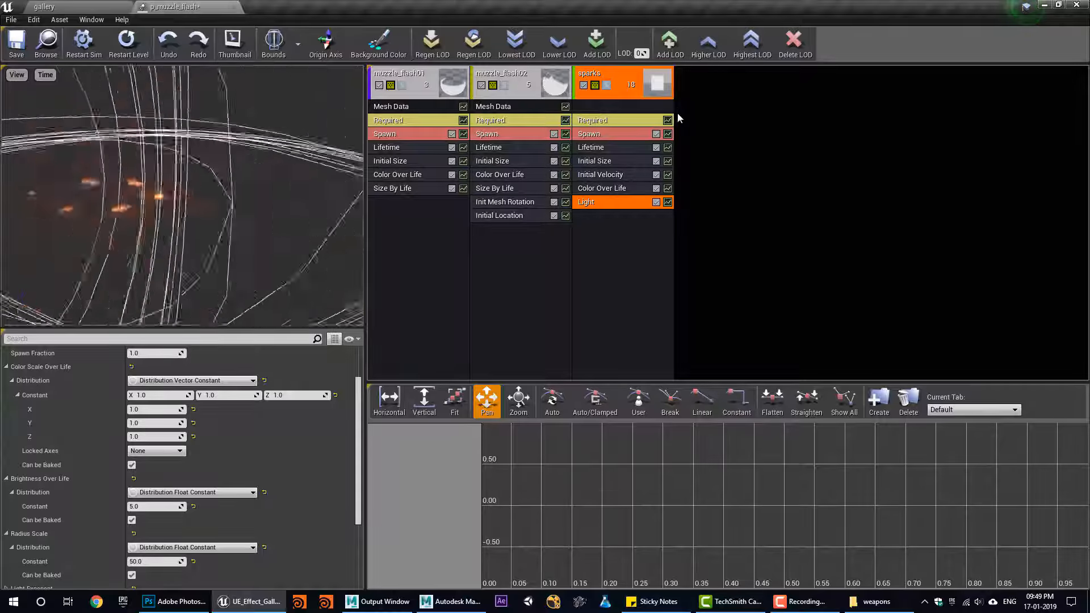
right_click(630, 76)
mouse_move(664, 81)
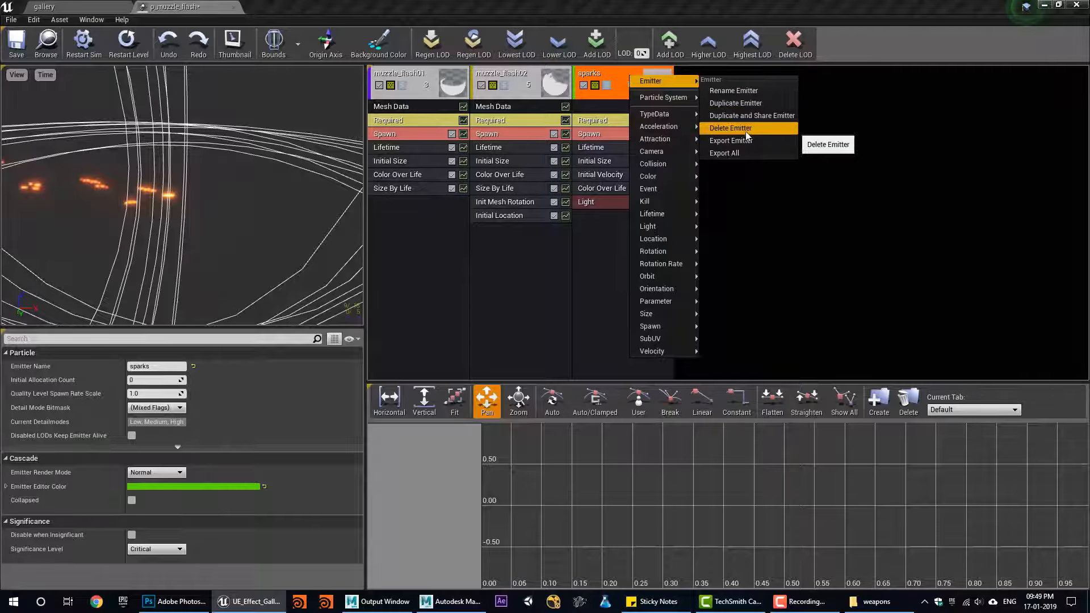
left_click(741, 115)
Rename the duplicated emitter to smoke and delete its Light module
right_click(717, 74)
mouse_move(750, 82)
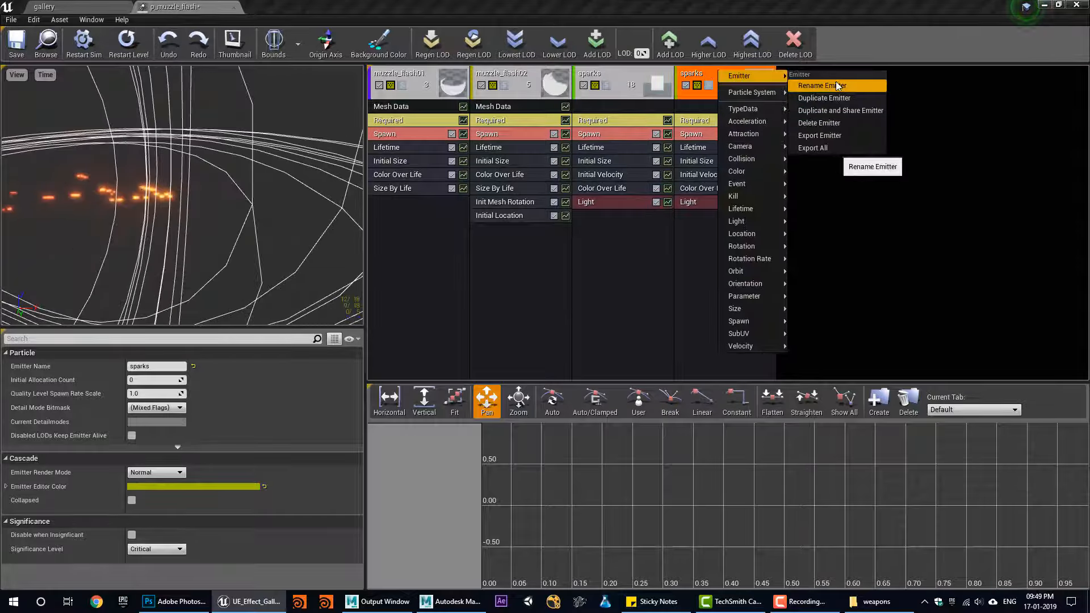
left_click(823, 90)
type("smo")
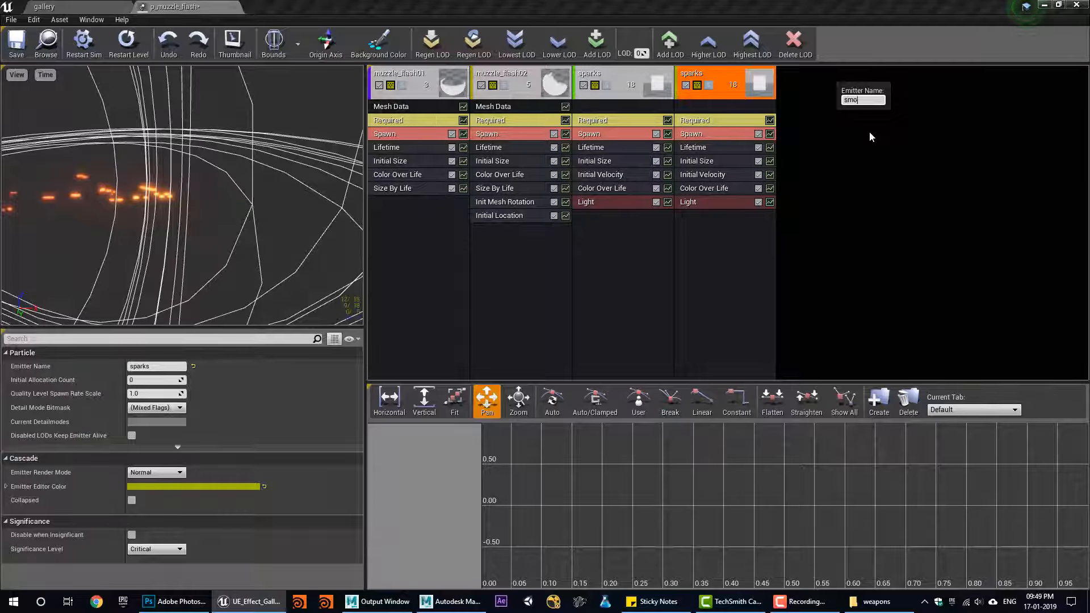
type("ke")
key("Return")
left_click(702, 202)
key("Delete")
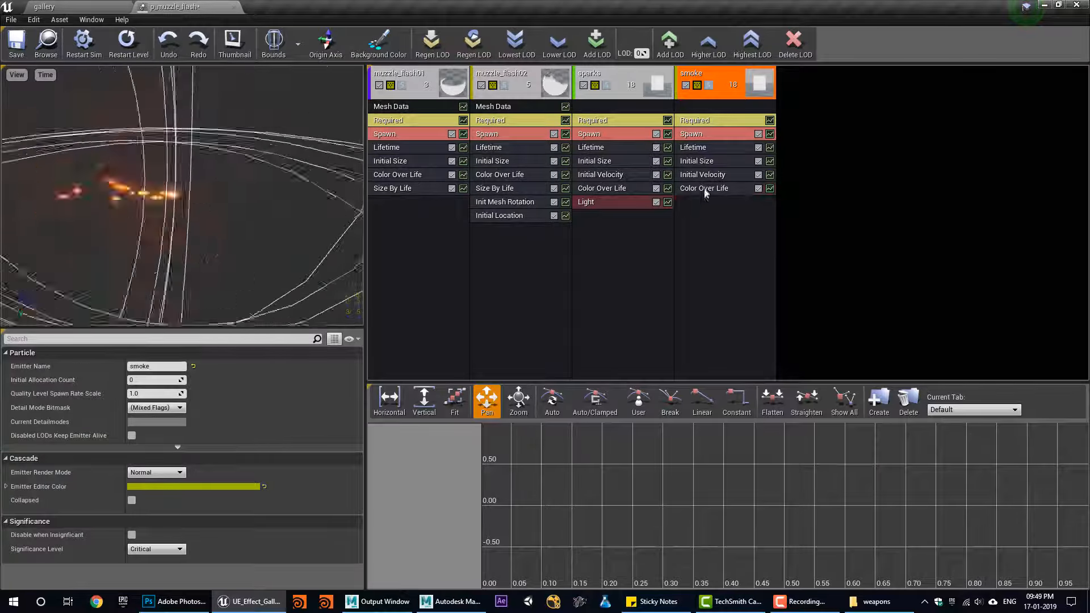
Set the first Color Over Life point of the smoke emitter to R 1, G 1, B 1
left_click(705, 189)
left_click(144, 464)
type("1")
key("Return")
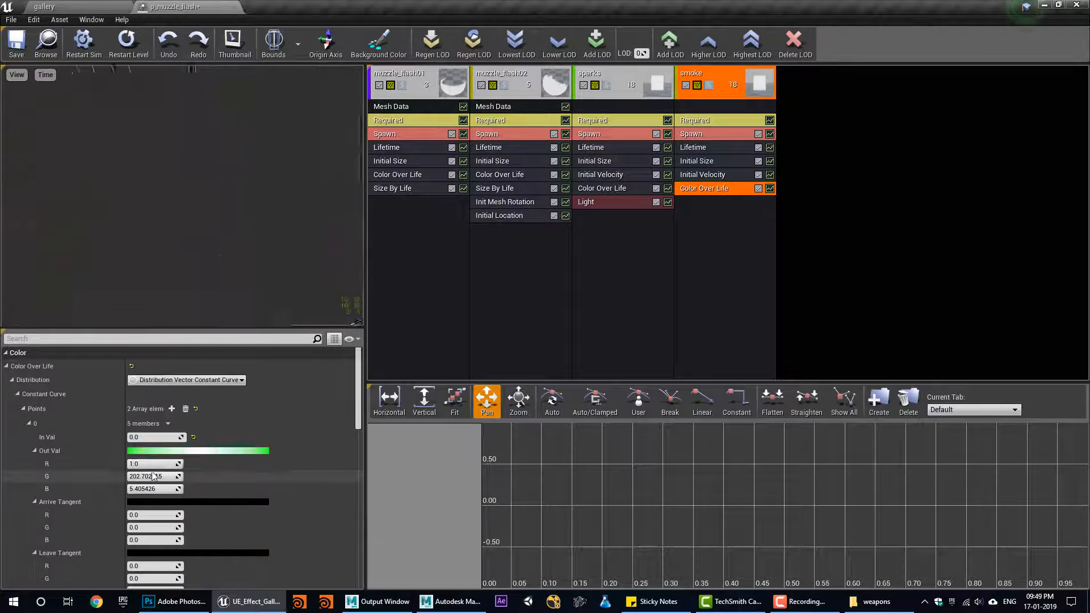
type("1")
key("Return")
scroll(170, 529, "down", 3)
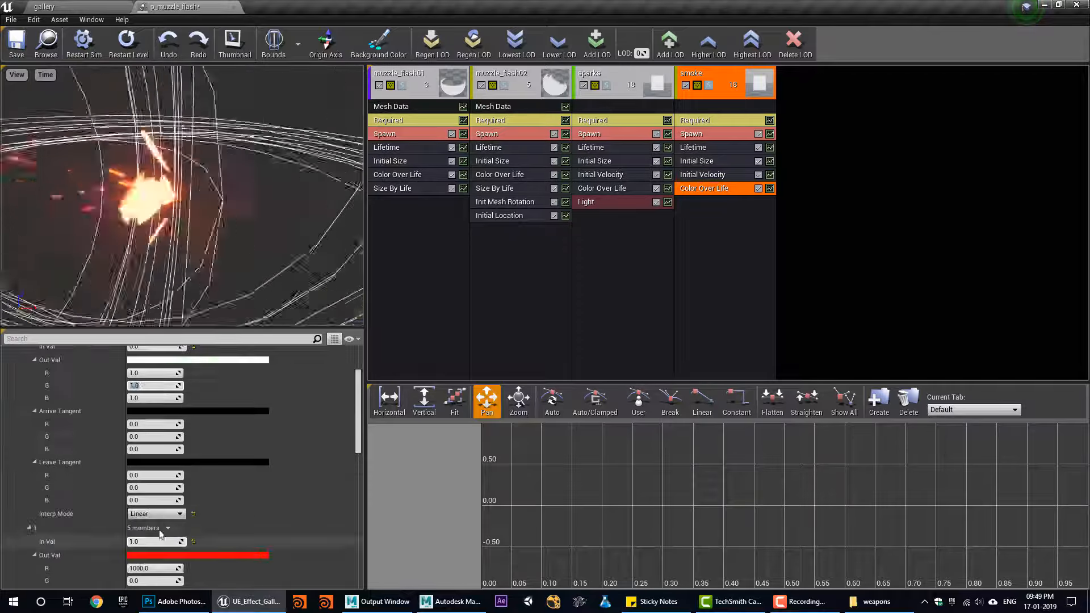
Set the second Color Over Life point of the smoke emitter to R 1, G 1, B 1
type("1")
key("Return")
scroll(142, 556, "down", 1)
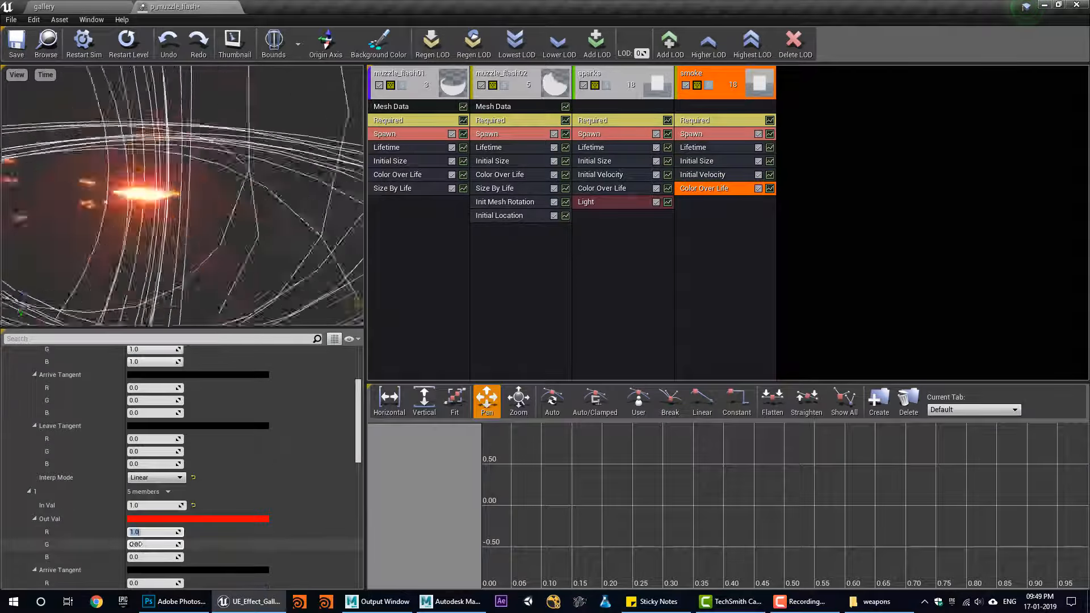
left_click(145, 557)
type("1")
key("Return")
Search the Gallery materials folder for smoke and open the m_smoke01 material
left_click(713, 121)
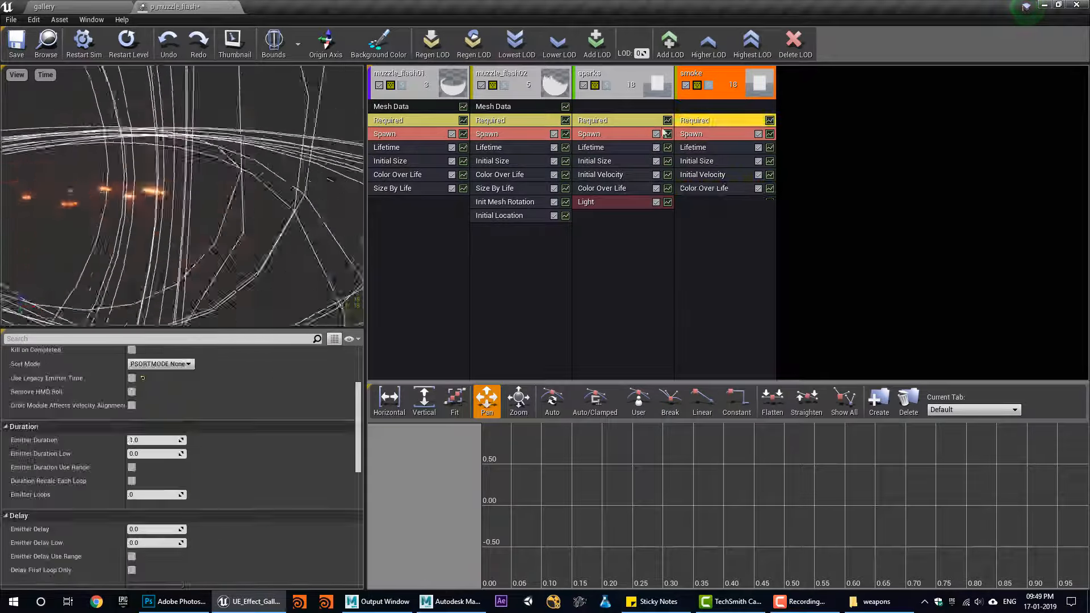
scroll(183, 412, "up", 5)
left_click(70, 7)
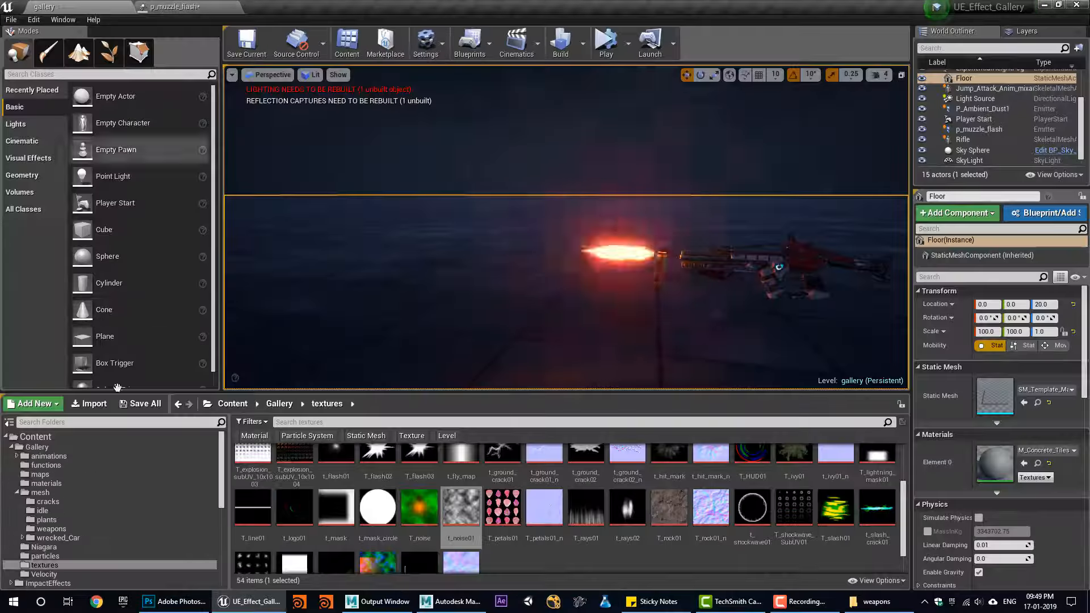
left_click(46, 484)
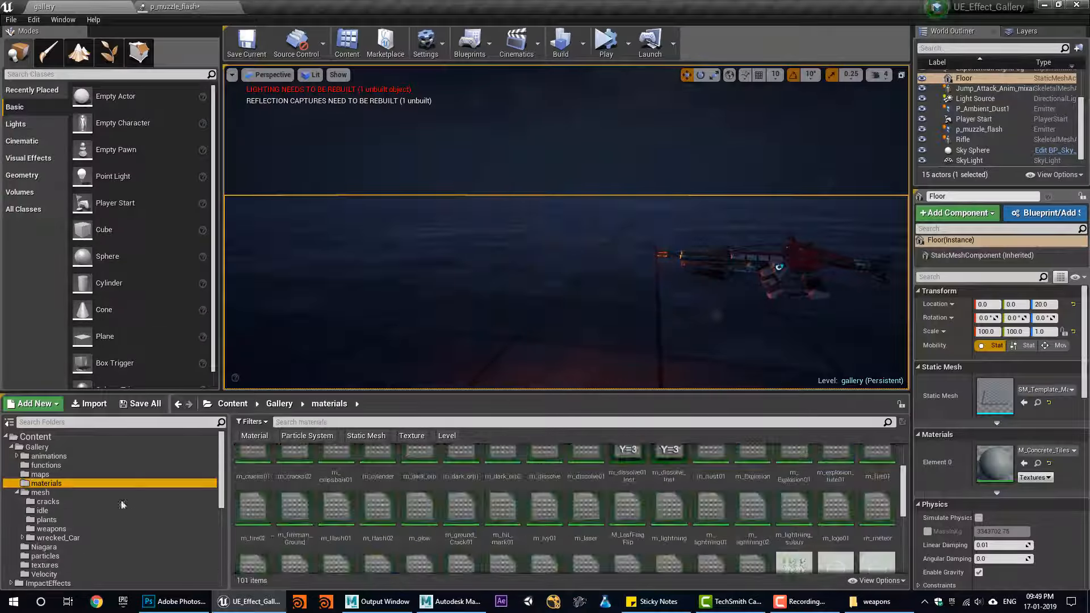
left_click(307, 423)
type("smoke")
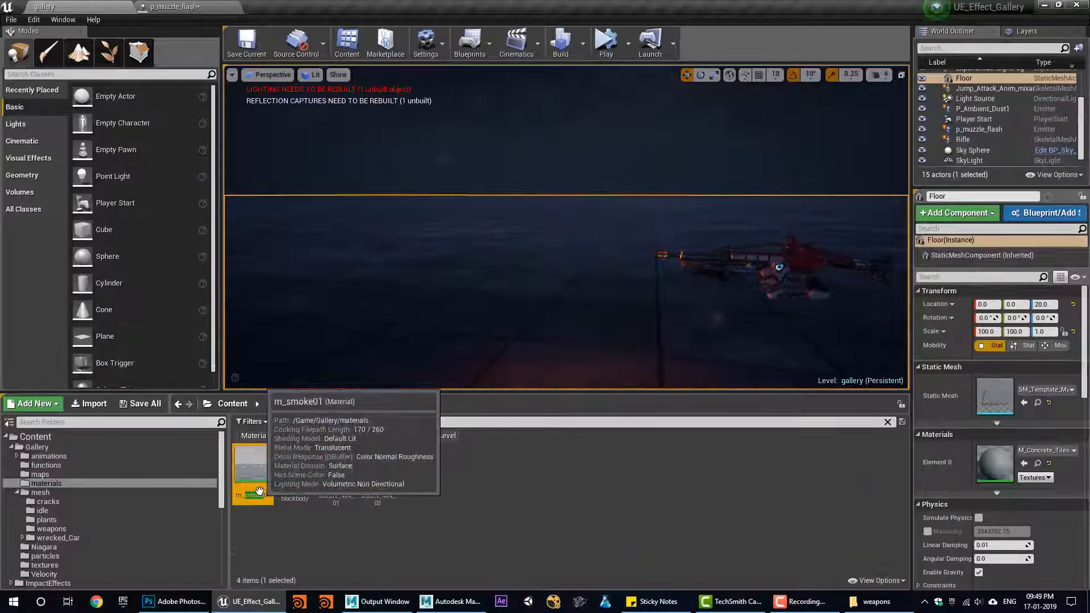
double_click(275, 496)
scroll(505, 267, "down", 2)
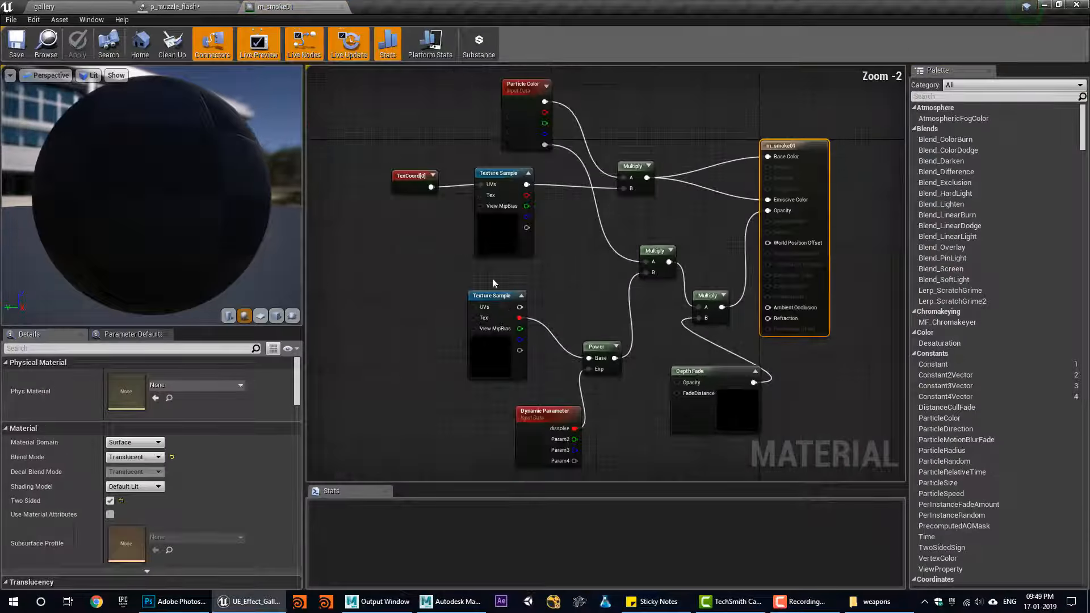
Examine the smoke sprite sheet texture used in m_smoke01 and assign that material to the smoke emitter
double_click(465, 280)
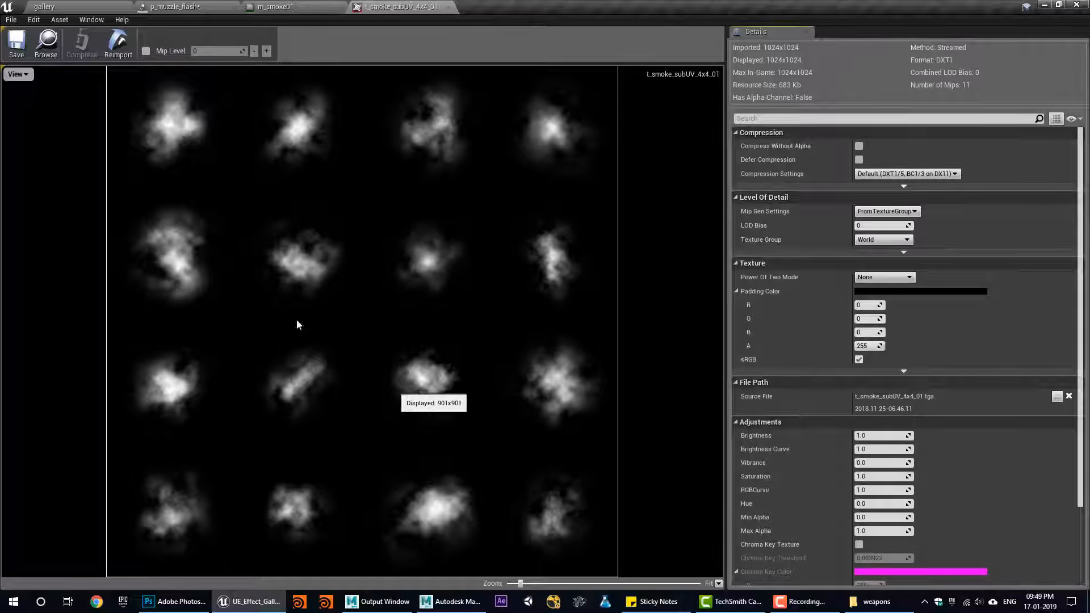
middle_click(390, 5)
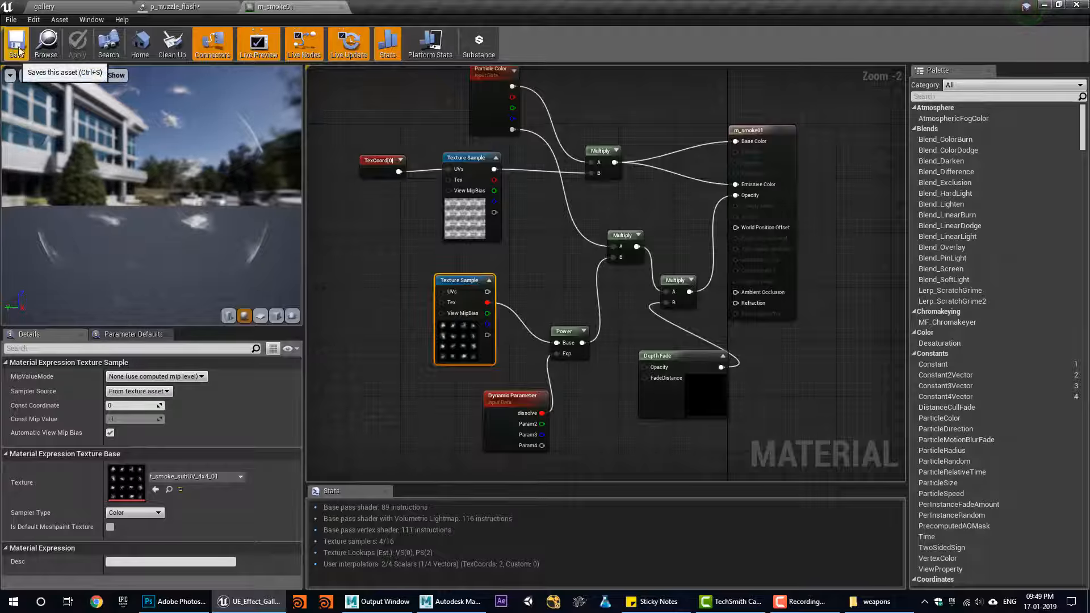
left_click(46, 45)
left_click(194, 8)
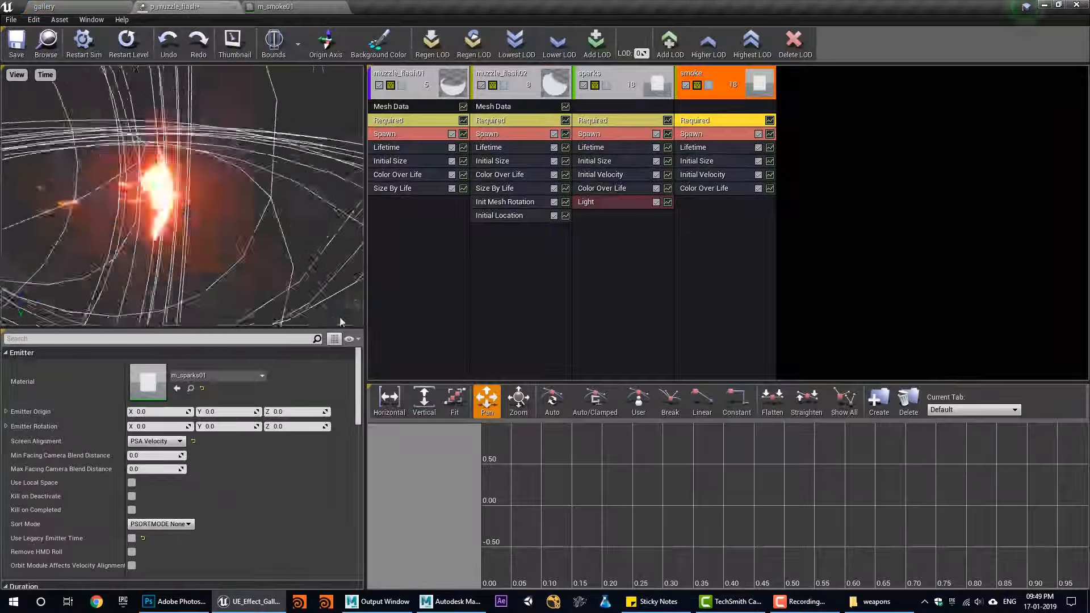
Disable Preview Light Radius and Affects Translucency in the sparks emitter's Light module
left_click(586, 203)
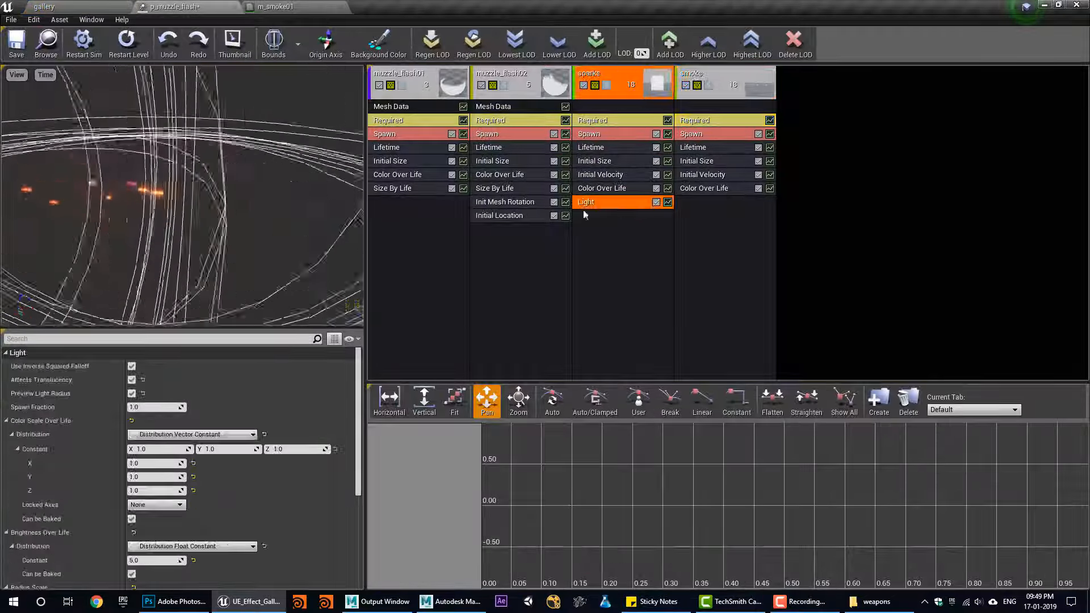
left_click(132, 394)
left_click(132, 380)
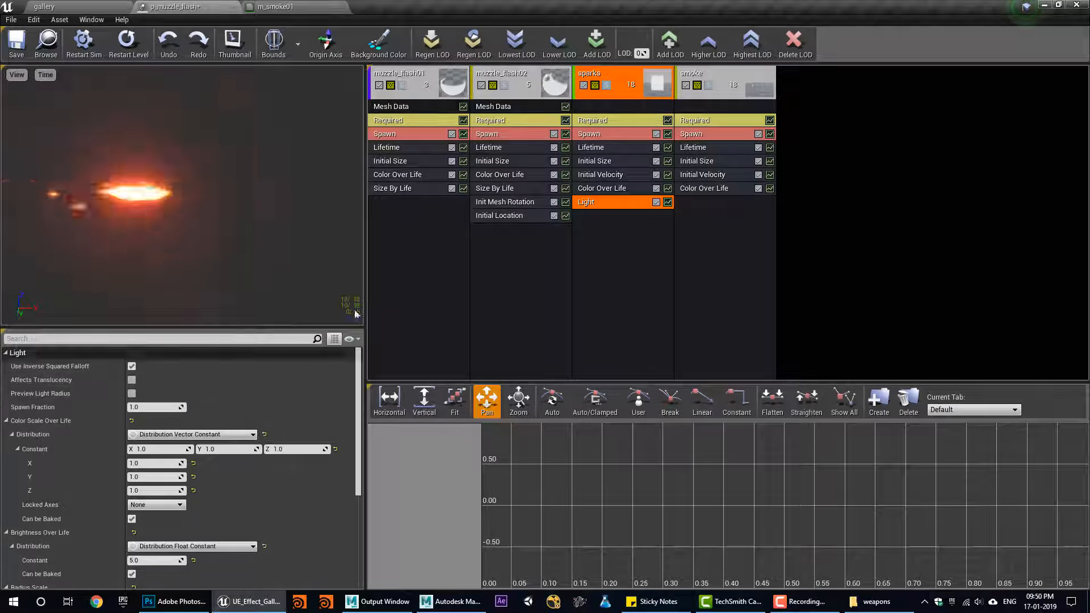
Set the smoke emitter's Sub UV to 4 horizontal and 4 vertical sub images with Random Blend interpolation
left_click(712, 121)
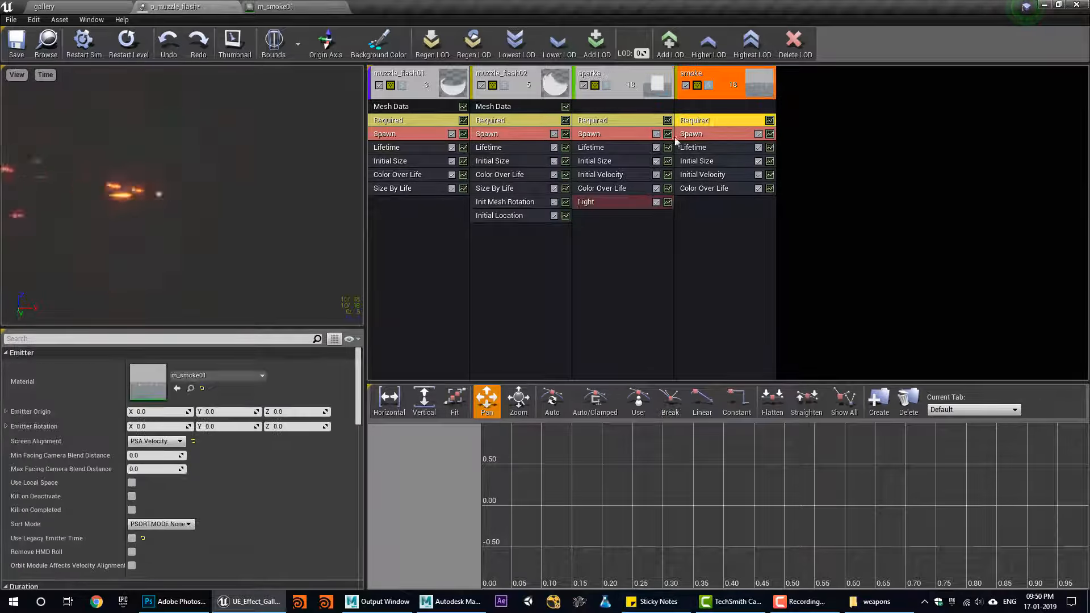
scroll(182, 454, "down", 5)
left_click(153, 562)
type("3")
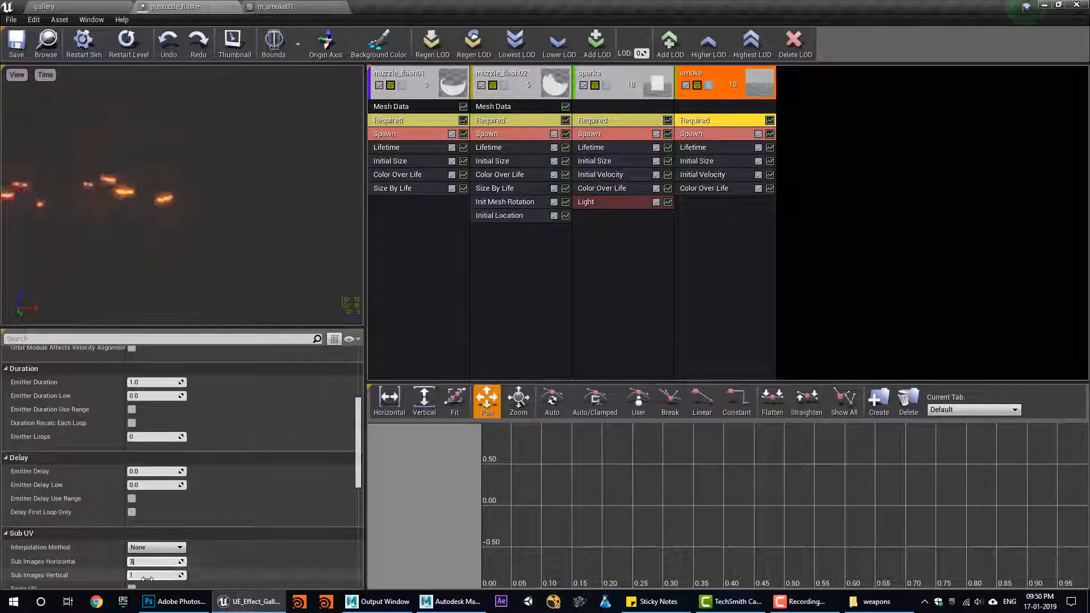
left_click(147, 578)
type("4")
left_click(162, 548)
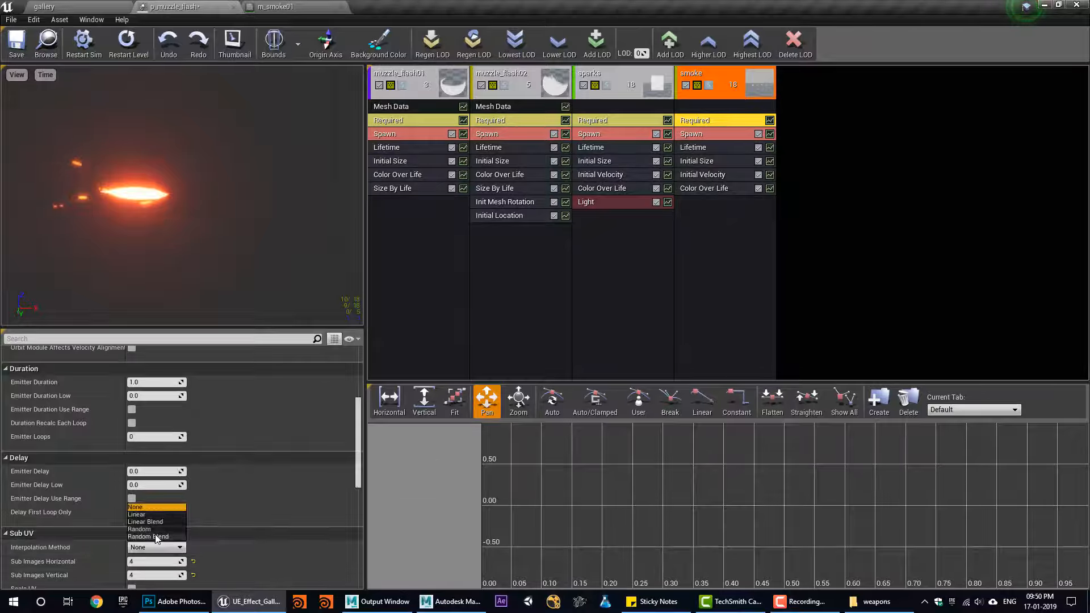
left_click(156, 537)
Add a SubImage Index module to the smoke emitter and solo that emitter
right_click(713, 238)
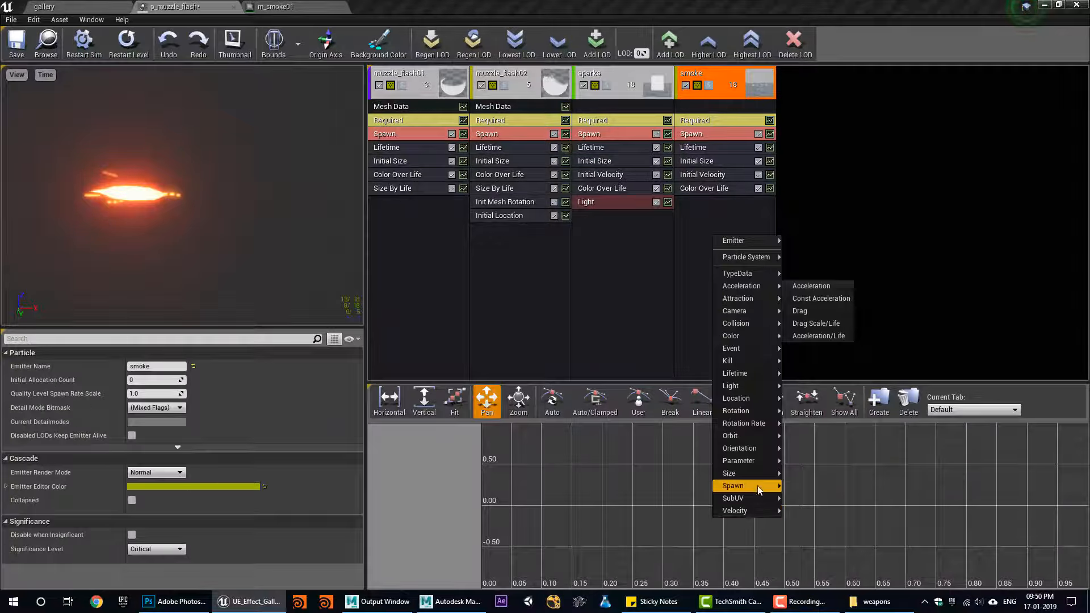
mouse_move(766, 500)
left_click(826, 499)
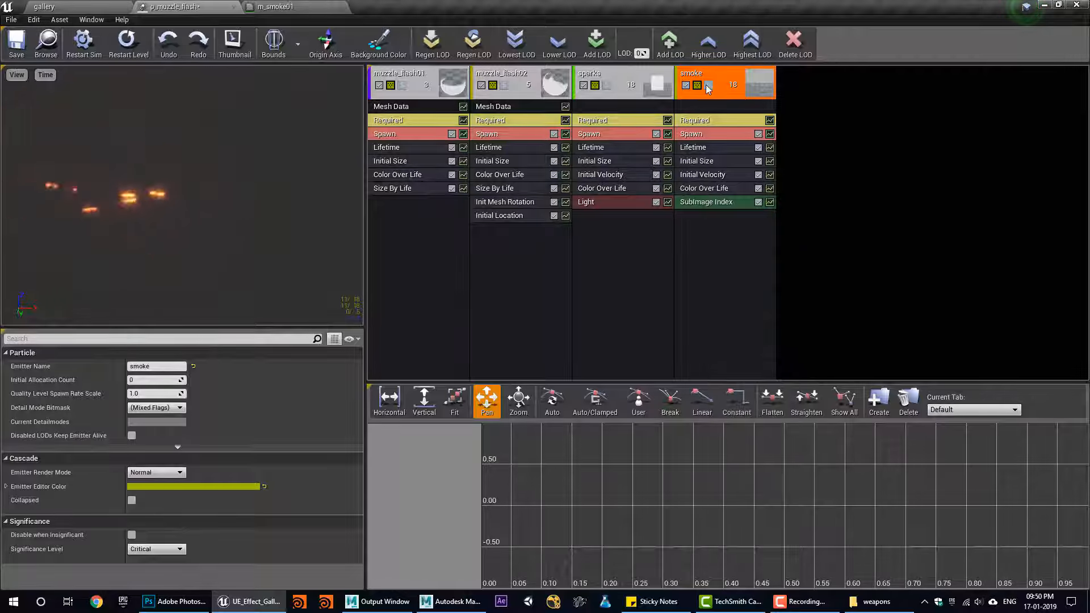
left_click(708, 86)
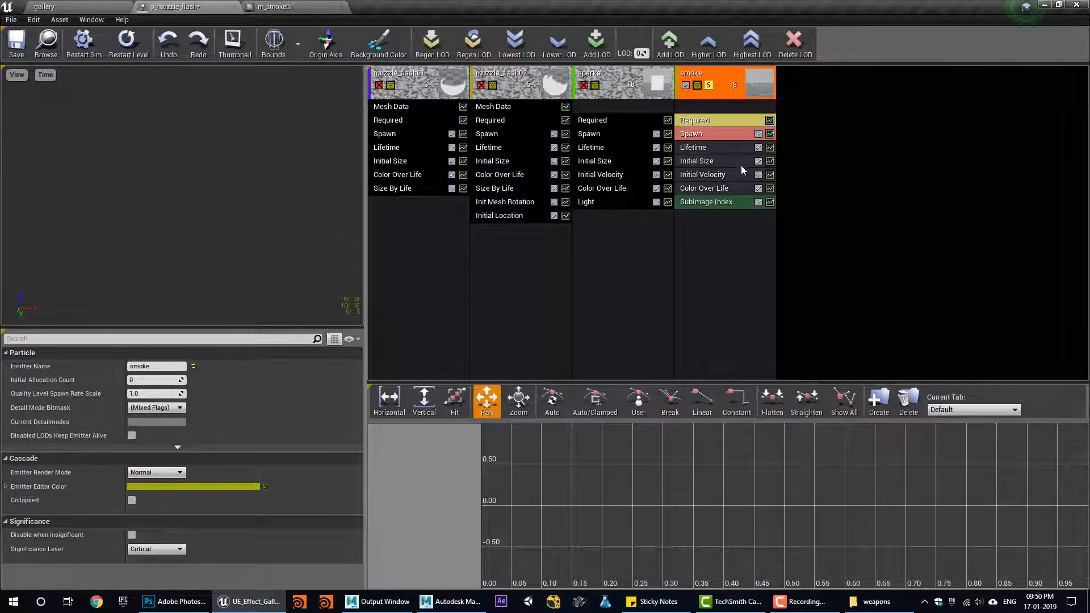
Set the smoke emitter's Initial Size Y maximum and minimum to 0 and its Screen Alignment to PSA Square
left_click(717, 163)
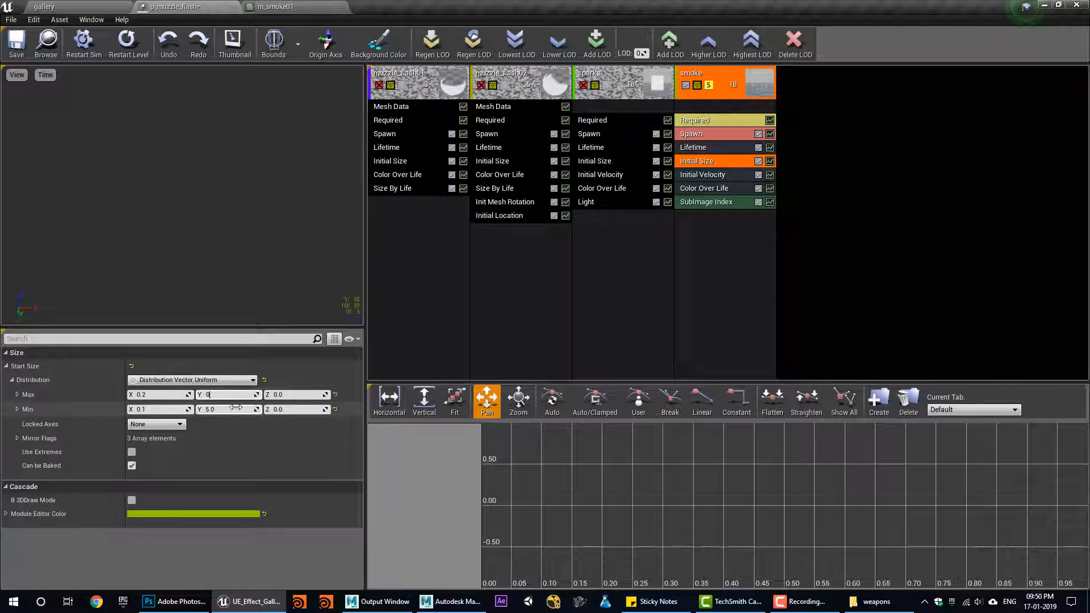
left_click(296, 395)
left_click(715, 121)
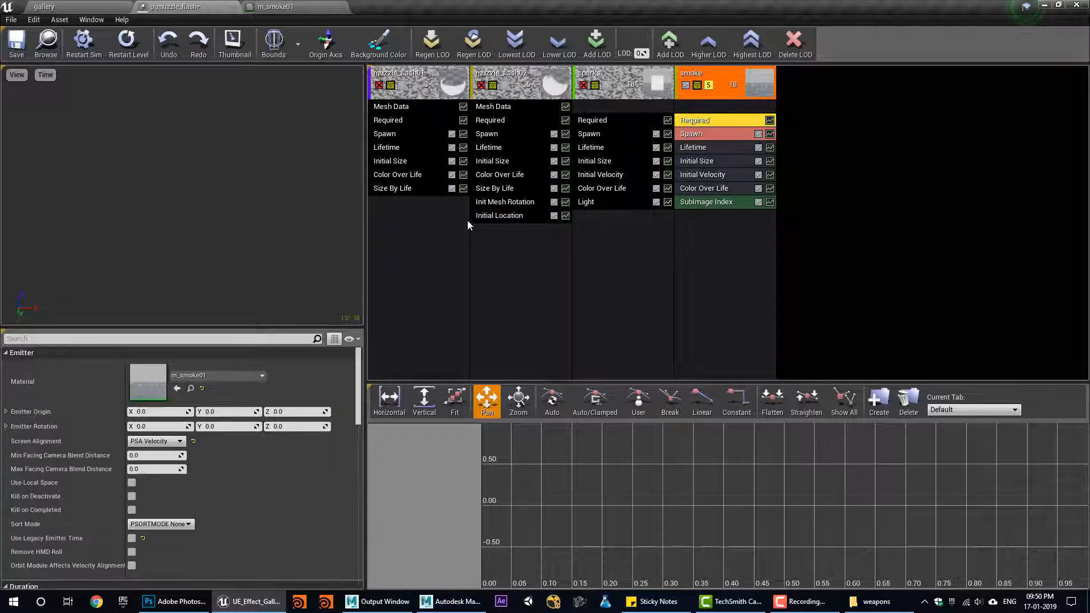
left_click(169, 441)
left_click(162, 458)
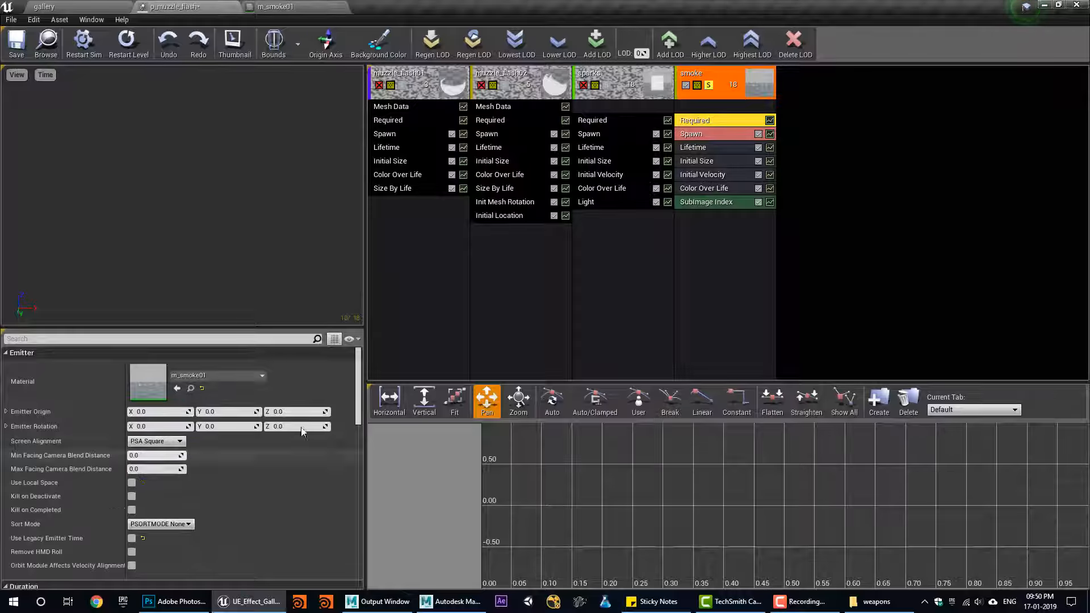
Set the smoke emitter's Initial Size X to a maximum of 100 and a minimum of 50
left_click(710, 160)
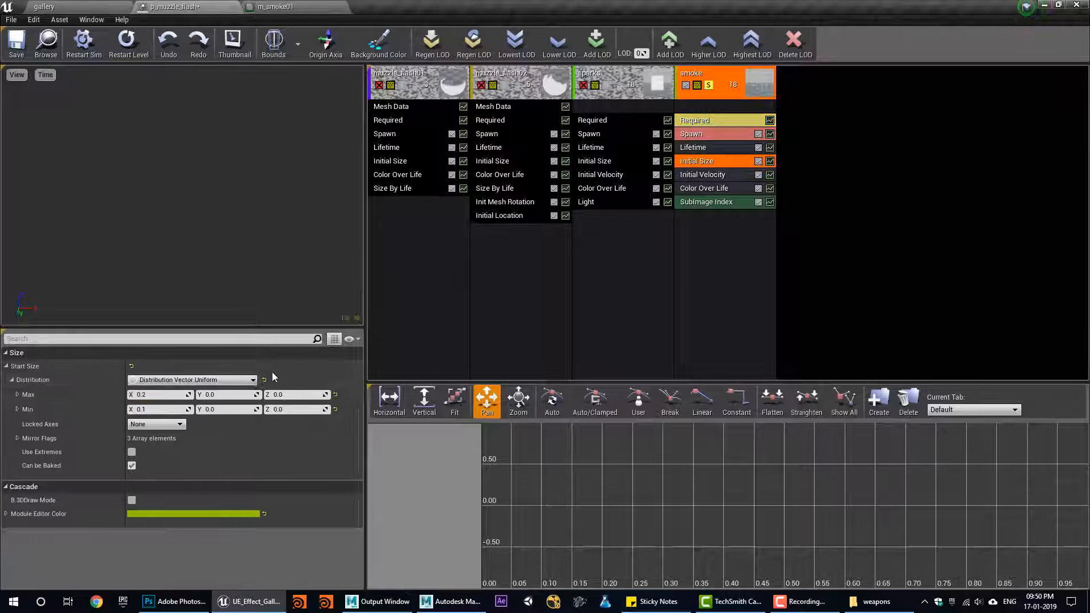
left_click(158, 395)
type("100")
key("Return")
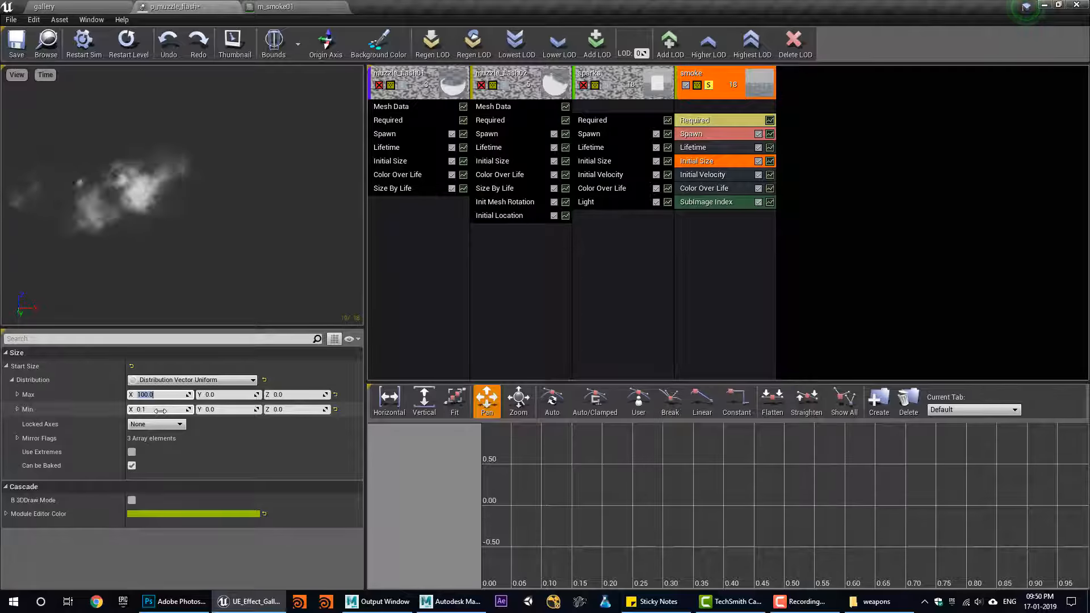
left_click(160, 412)
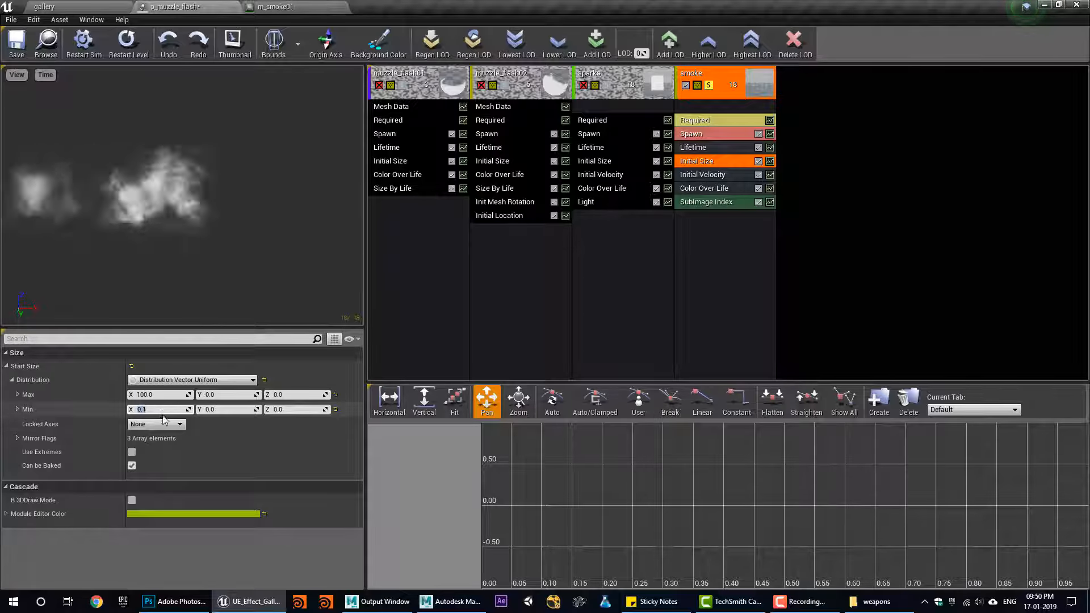
type("50")
key("Return")
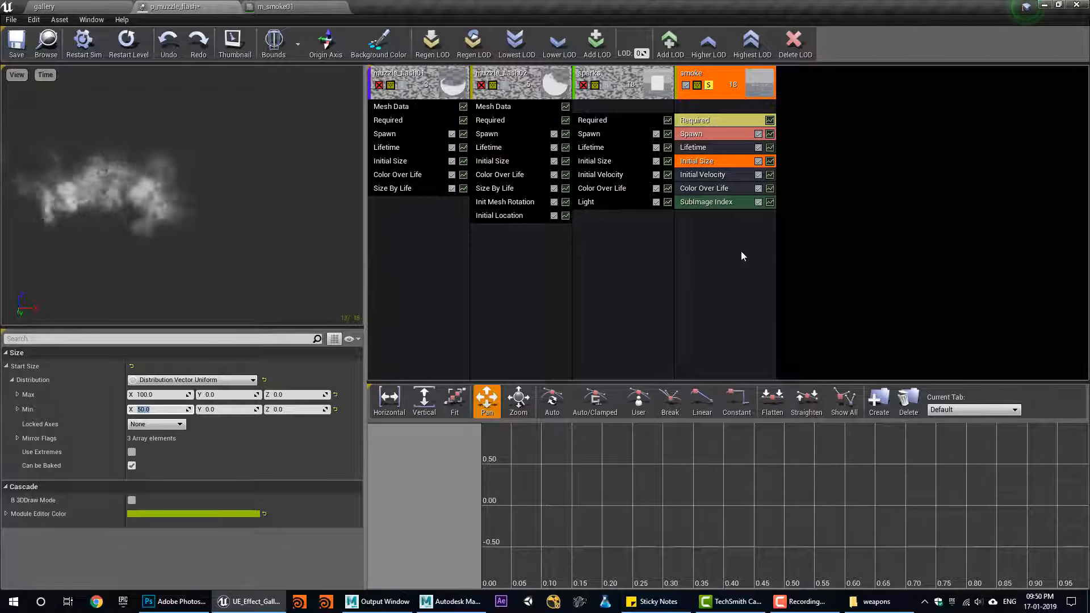
Add Initial Rotation and Initial Rotation Rate modules to the smoke emitter
right_click(725, 231)
mouse_move(755, 395)
left_click(826, 409)
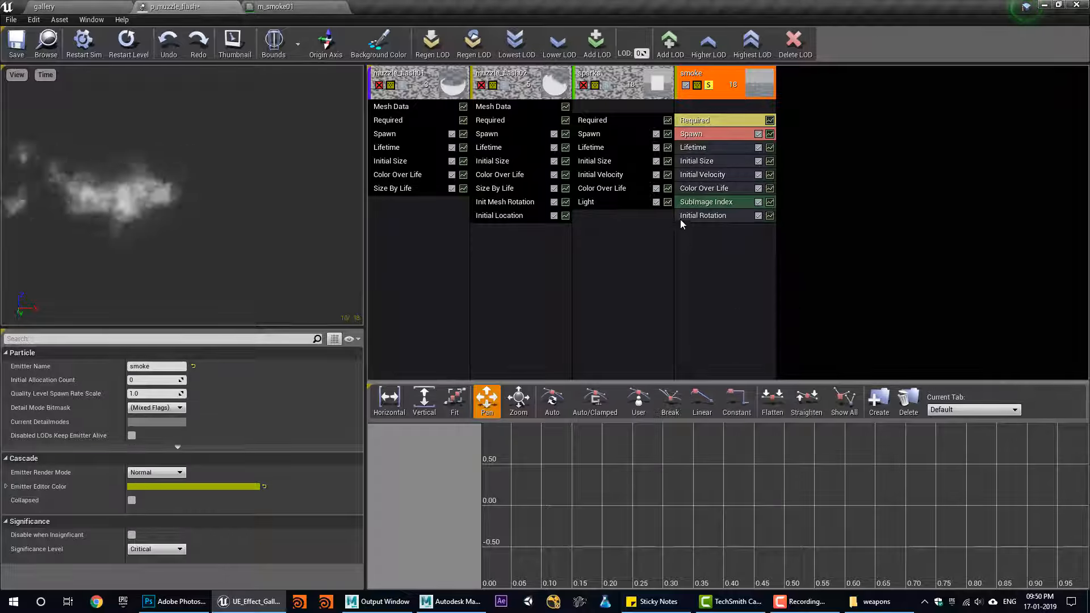
right_click(720, 229)
mouse_move(787, 416)
left_click(826, 416)
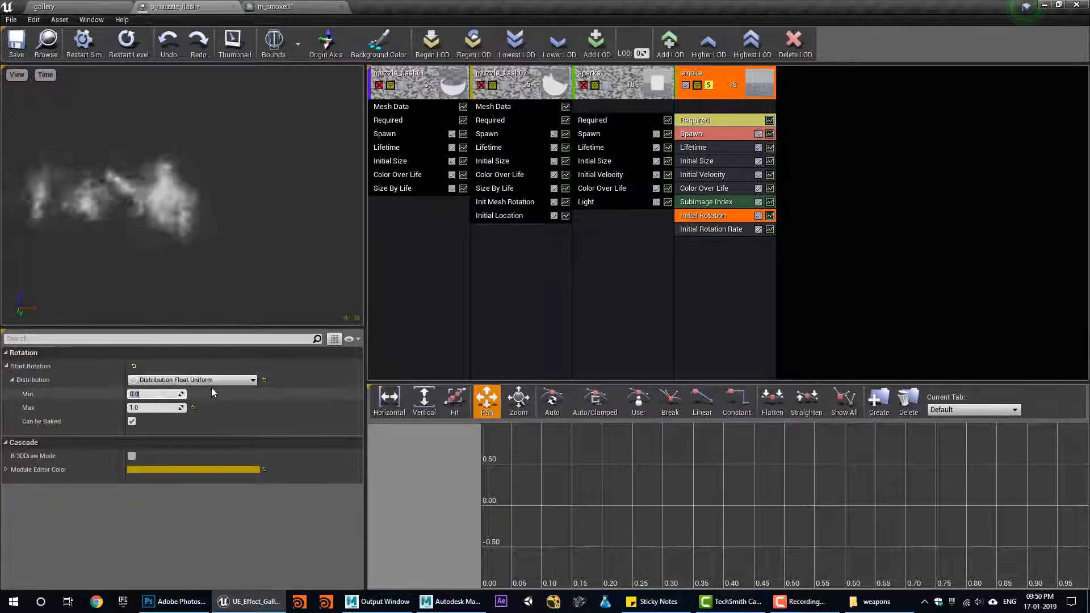
Add a Size By Life module to the smoke emitter and set its first point's X and Y output to 0.2
right_click(724, 277)
mouse_move(761, 510)
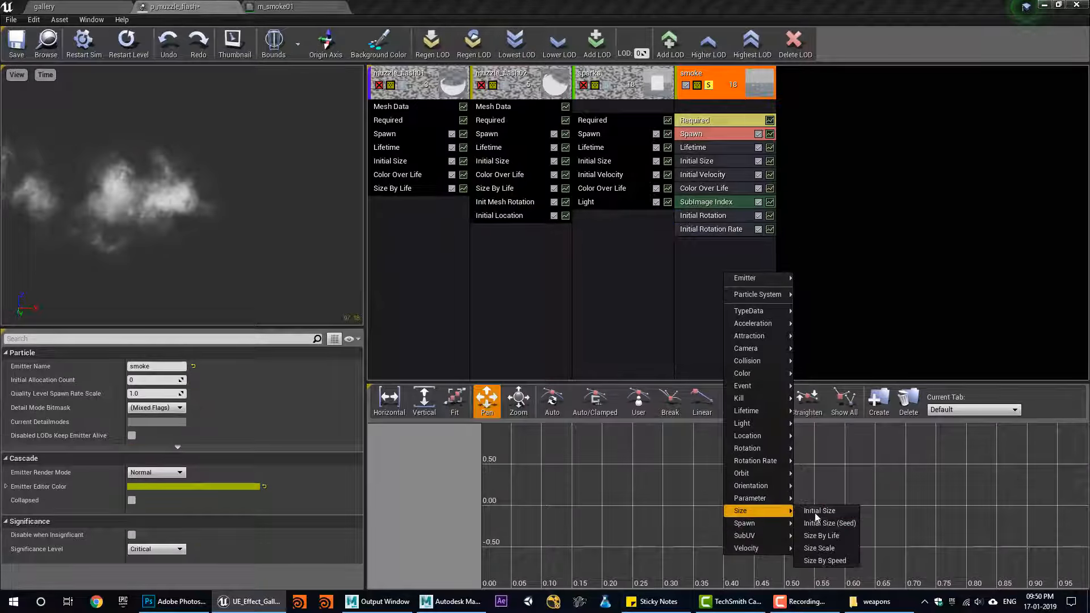
left_click(823, 536)
left_click(719, 244)
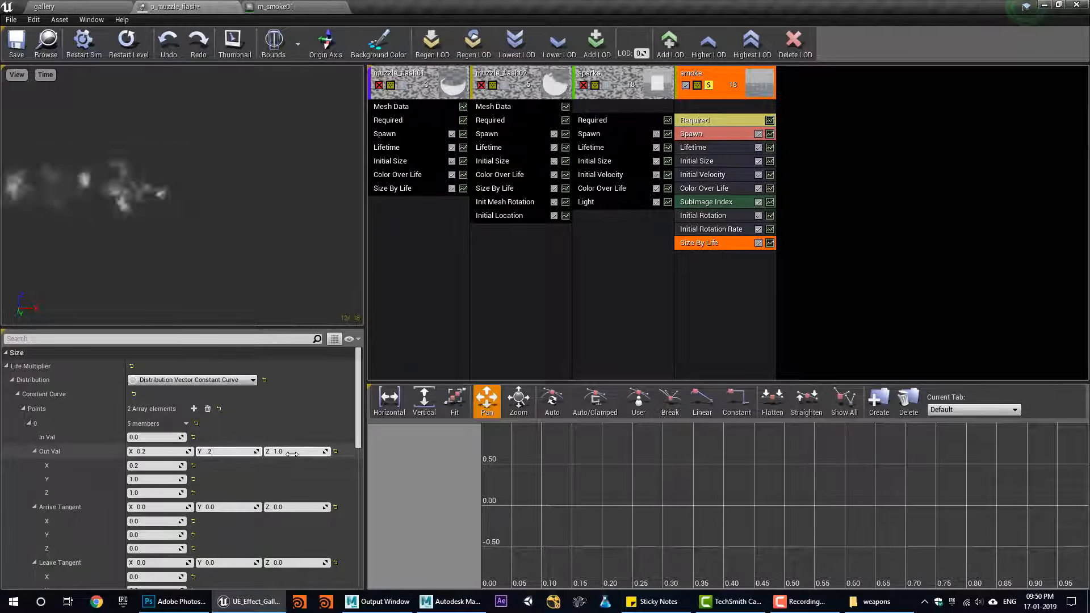
Close the m_smoke01 material and examine the smoke at the rifle's muzzle in the gallery level with solo mode off
left_click(94, 5)
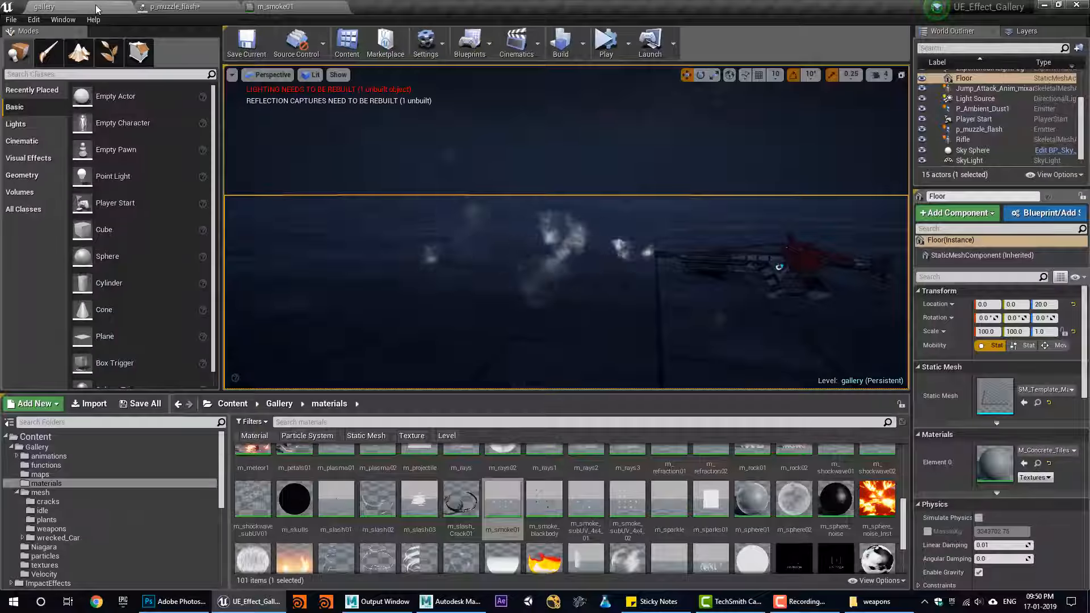
left_click(279, 6)
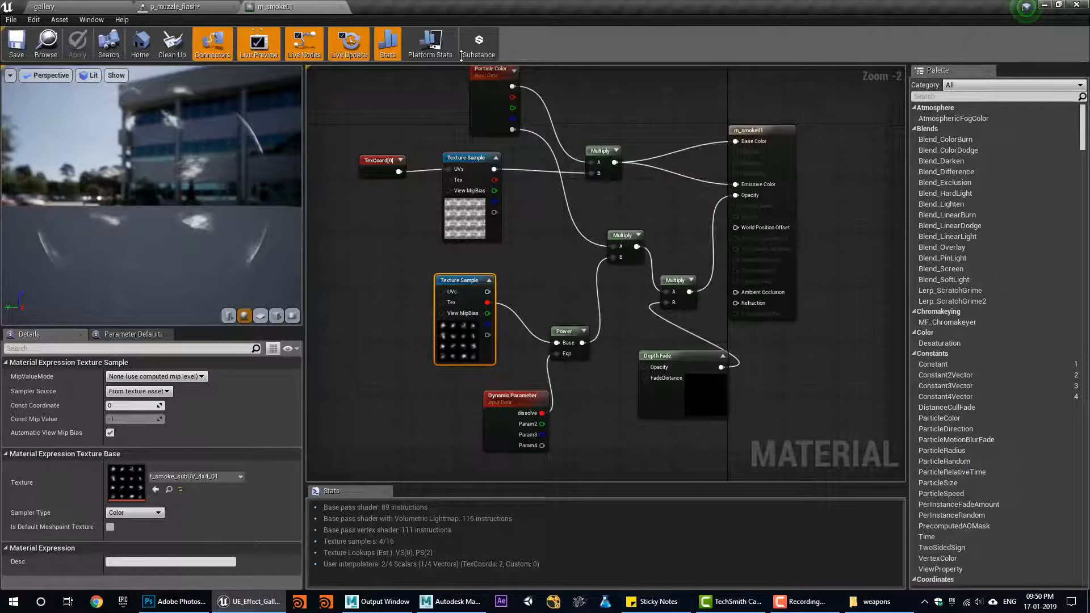
left_click(304, 6)
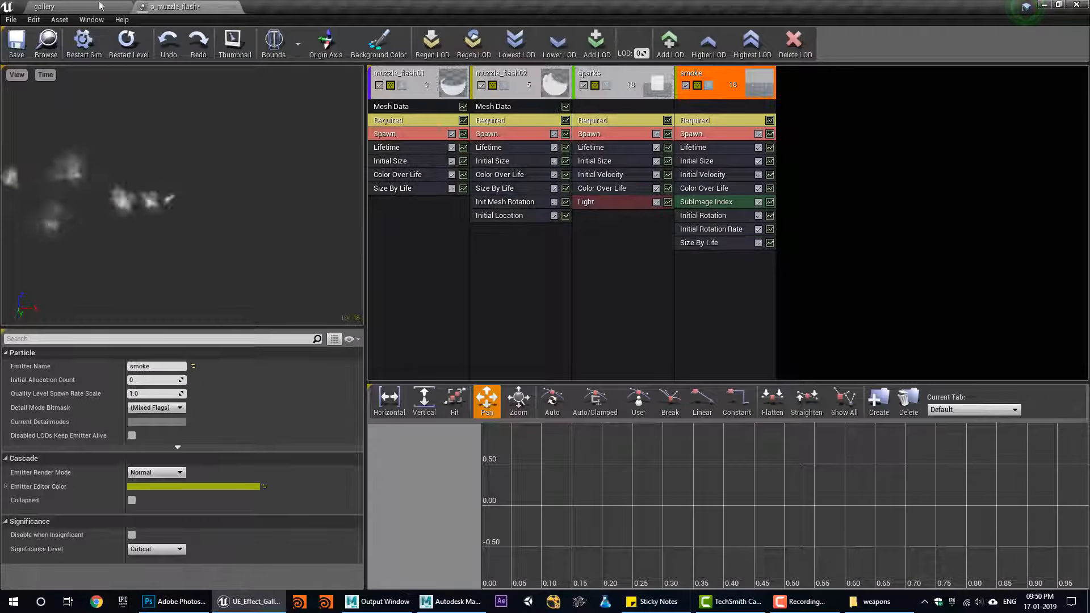
left_click(115, 10)
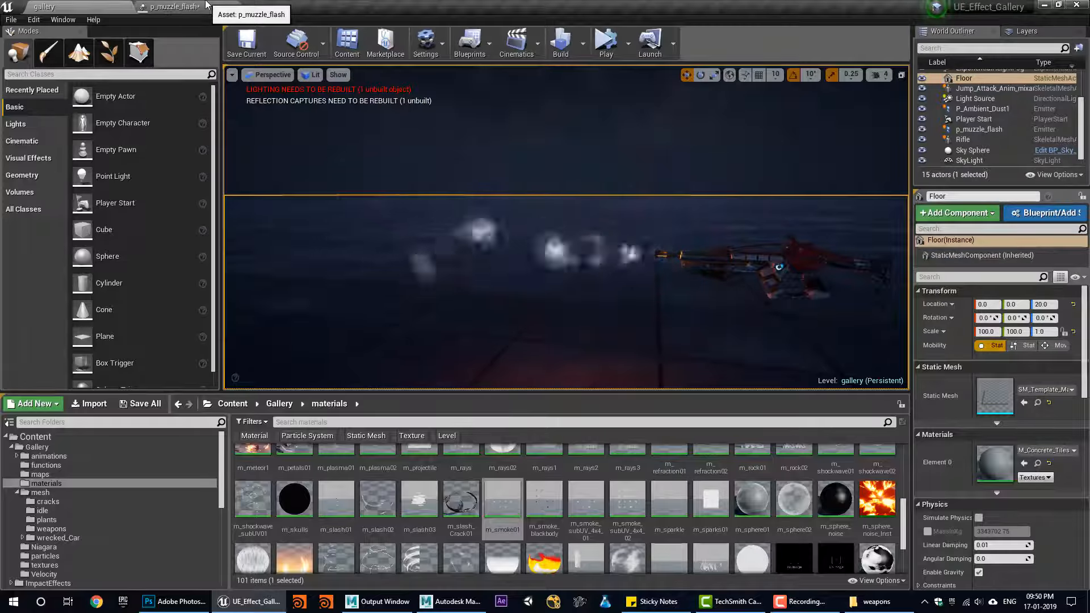
Add a Drag module to the smoke emitter and raise its constant drag coefficient to about 11.5
left_click(205, 5)
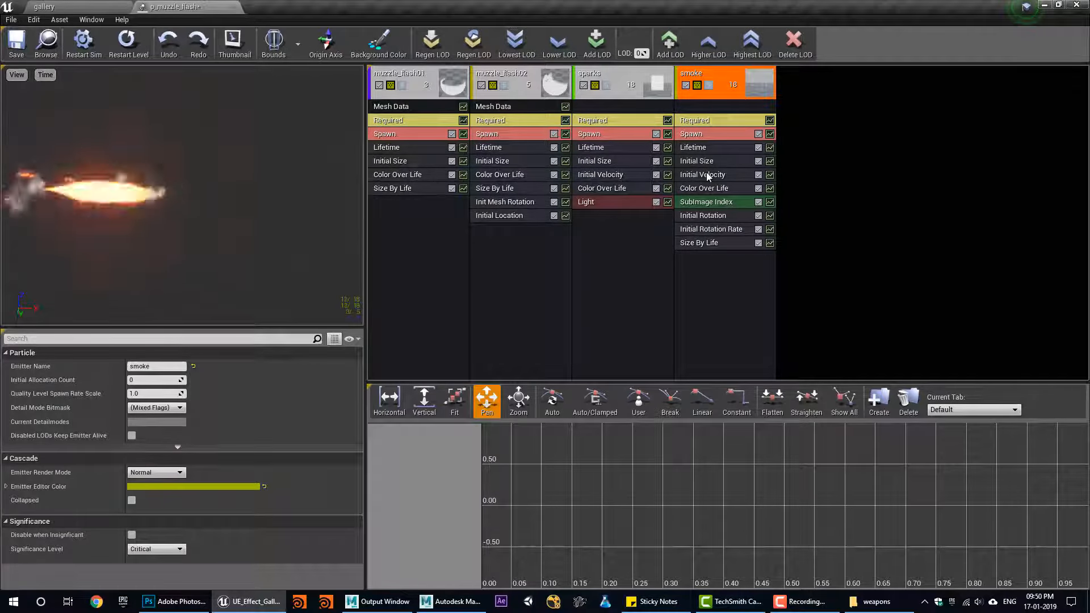
right_click(748, 306)
left_click(859, 380)
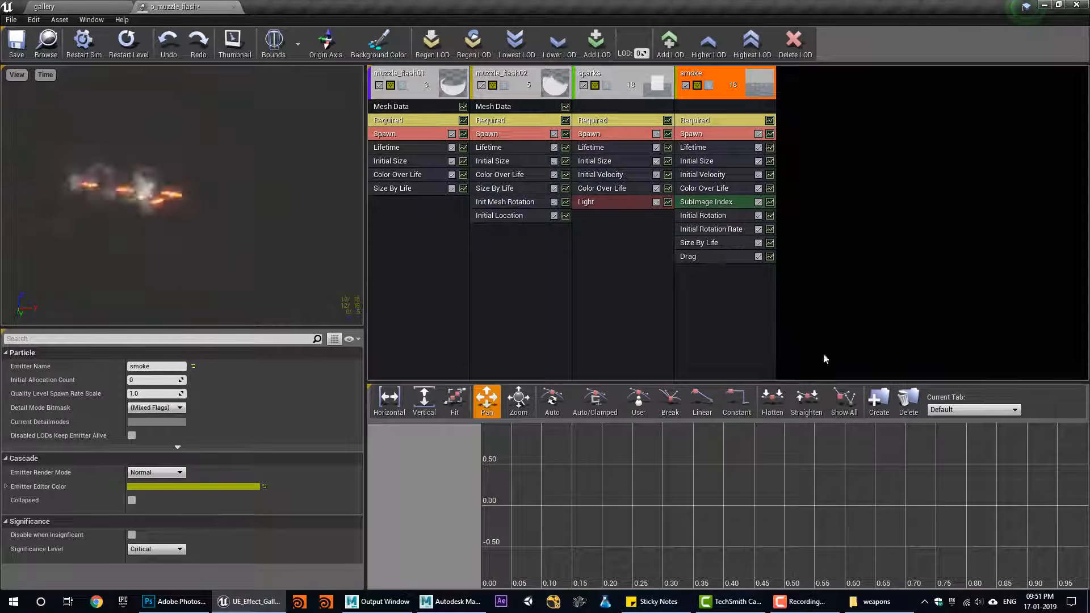
left_click(707, 258)
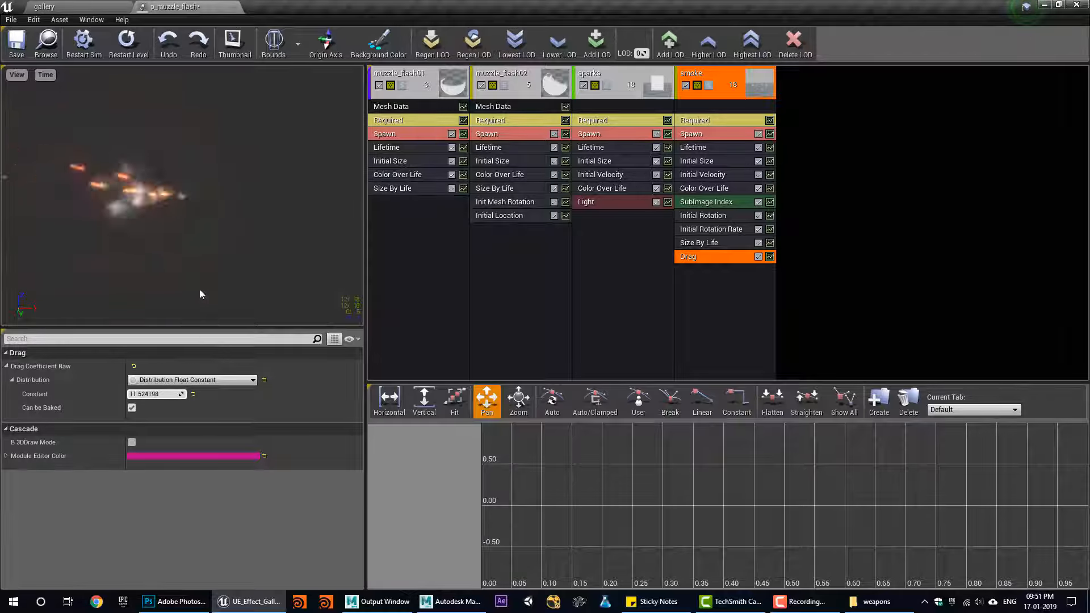
Make the smoke emitter's drag coefficient a uniform float with Min 2 and Max 15, checking the smoke in the gallery level
left_click(84, 6)
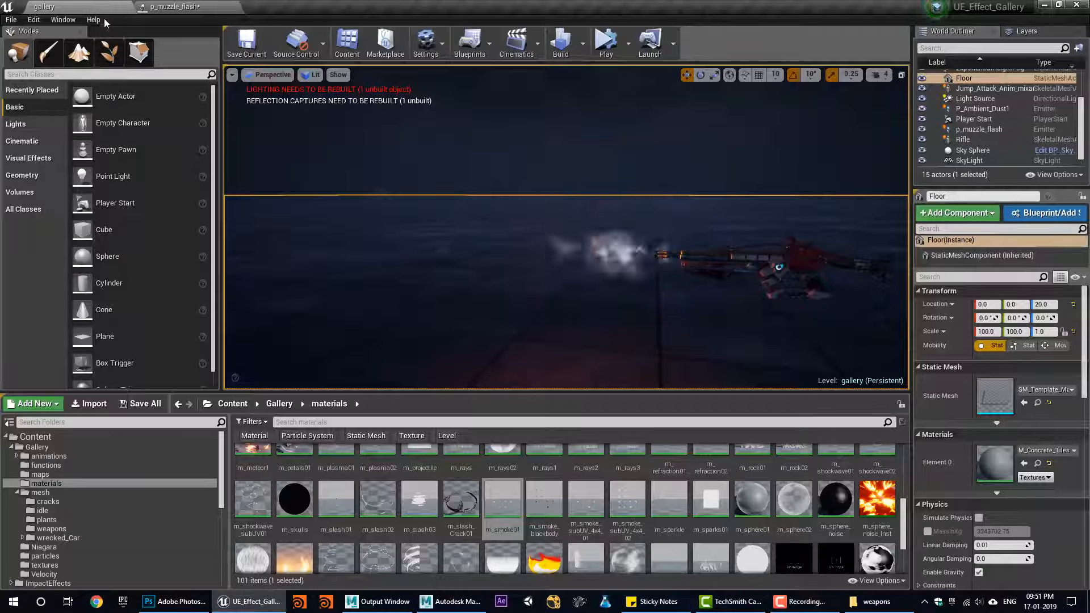
left_click(184, 6)
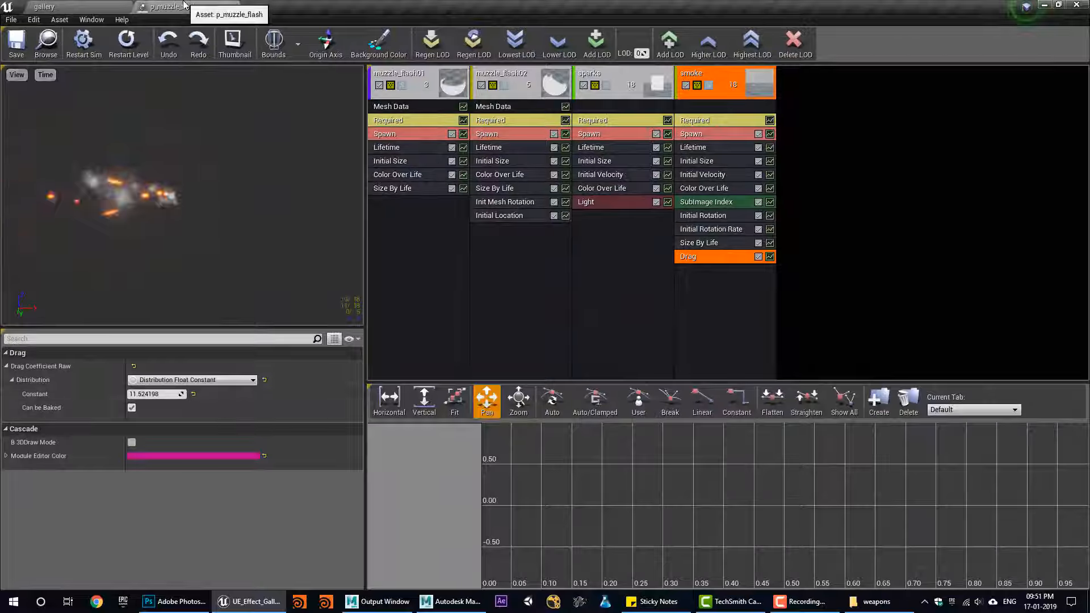
left_click(193, 380)
left_click(188, 440)
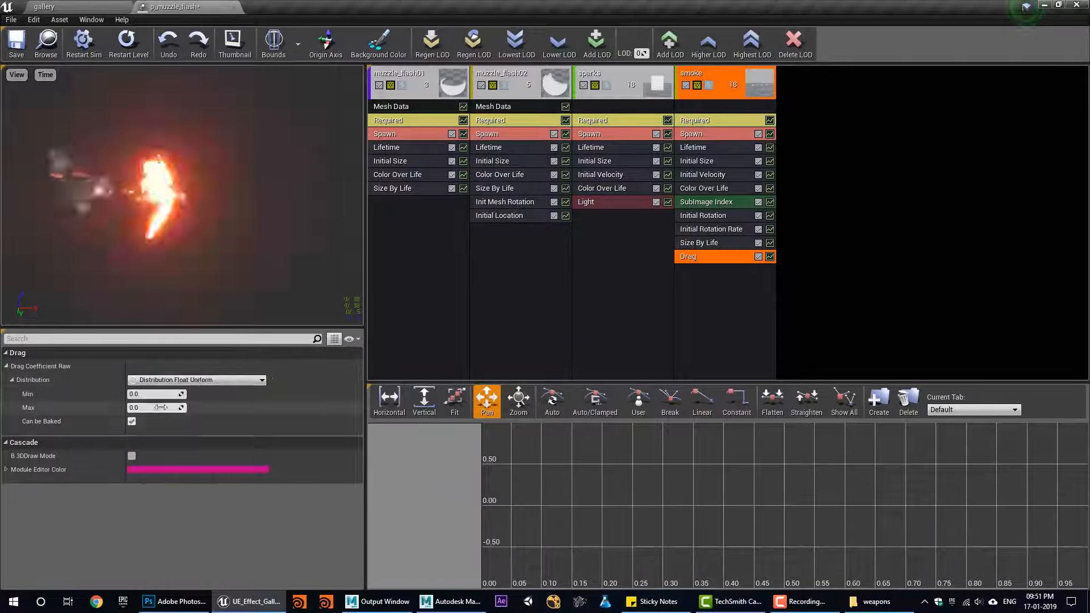
left_click(152, 394)
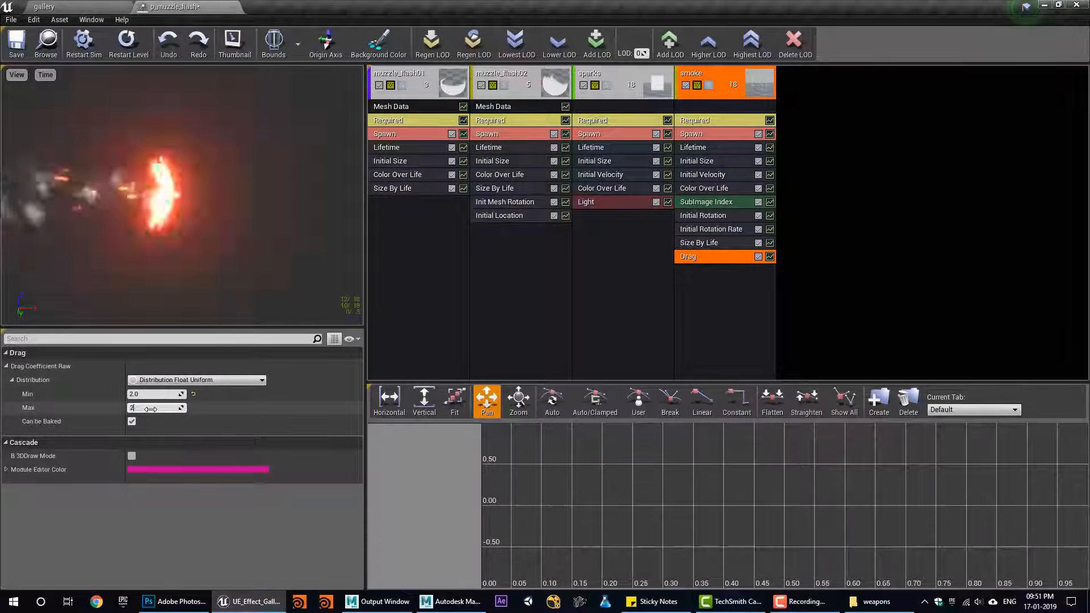
type("10")
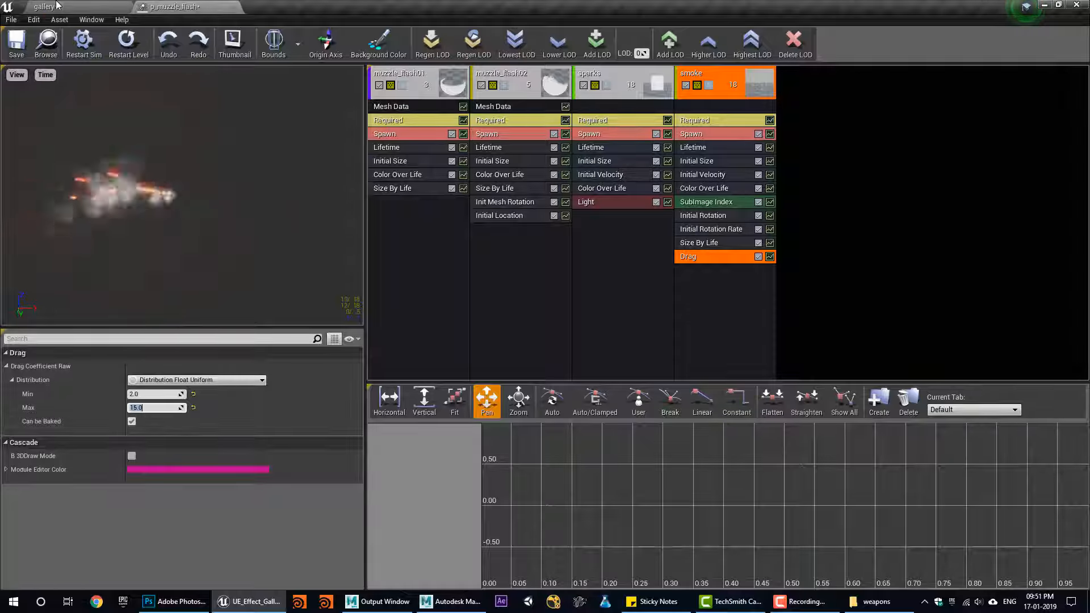
left_click(57, 6)
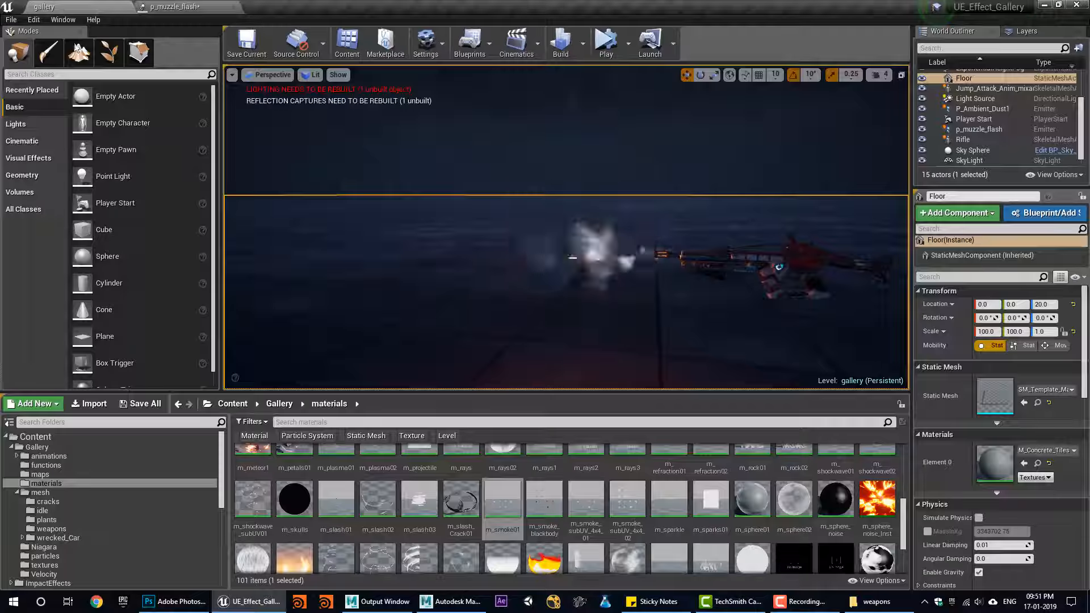
left_click(193, 5)
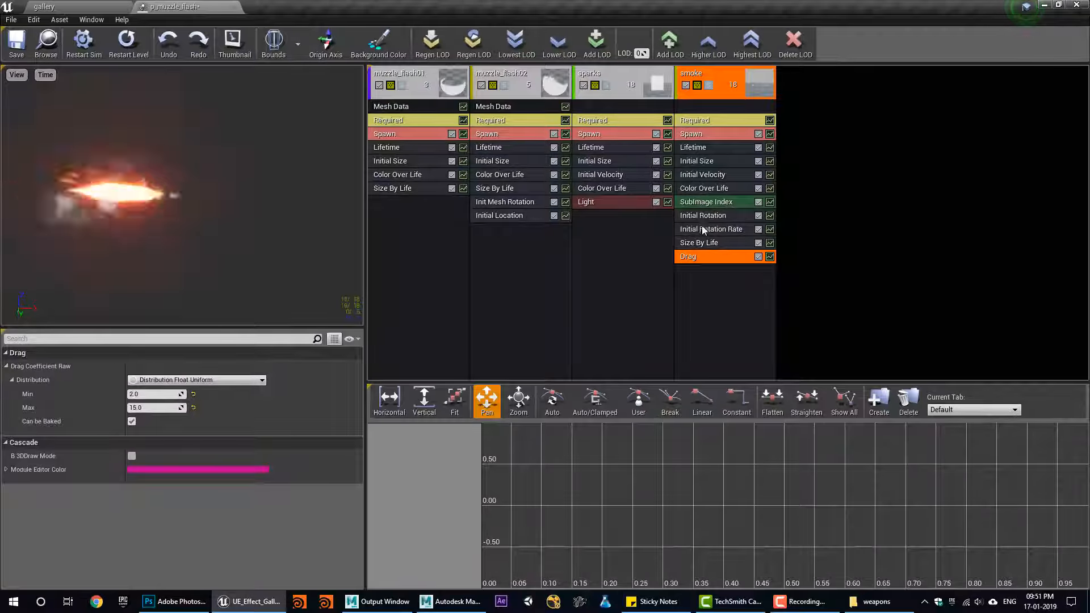
Set the first Alpha Over Life point's output to 0.2 for the smoke and check the effect in the gallery level
left_click(703, 187)
scroll(154, 512, "down", 10)
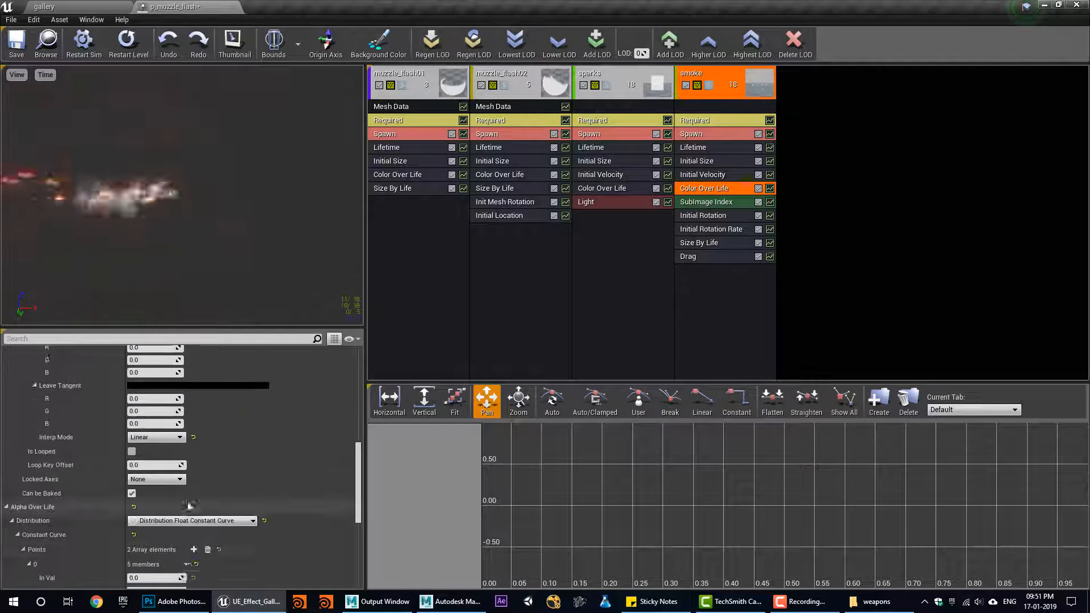
left_click(91, 5)
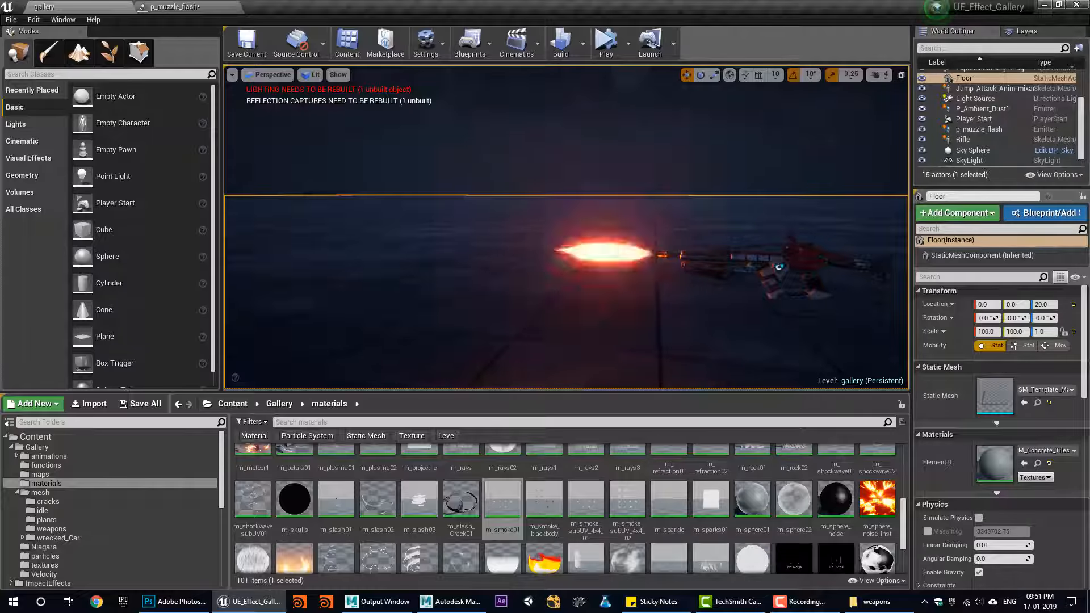
left_click(188, 6)
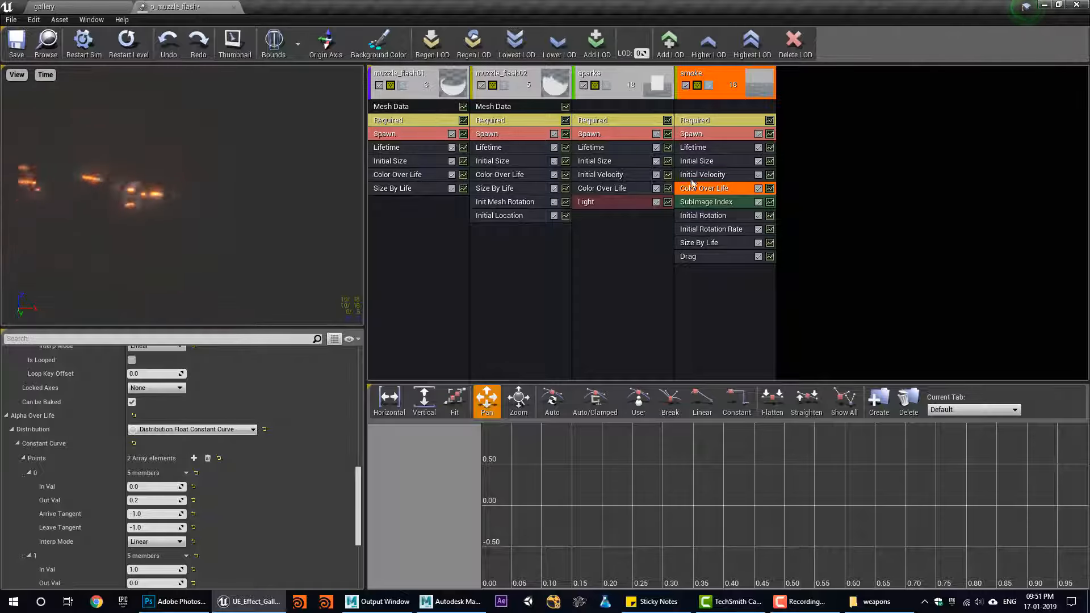
Set the smoke's first Color Over Life point to R 37 and G 7 and check the colour in the gallery level
scroll(187, 457, "up", 10)
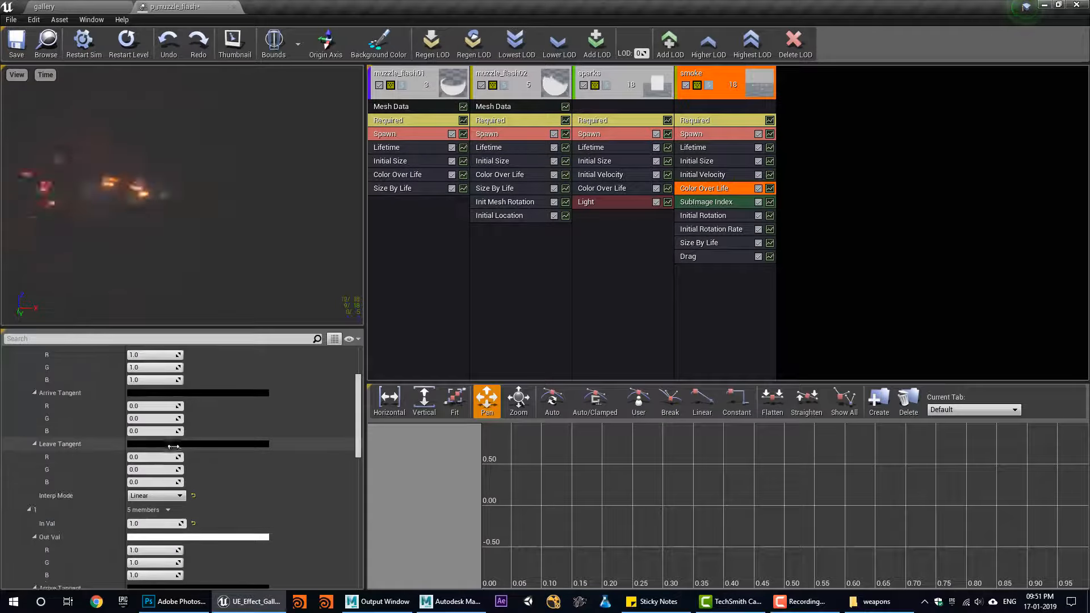
scroll(188, 457, "up", 3)
left_click(149, 464)
type("37")
left_click(151, 476)
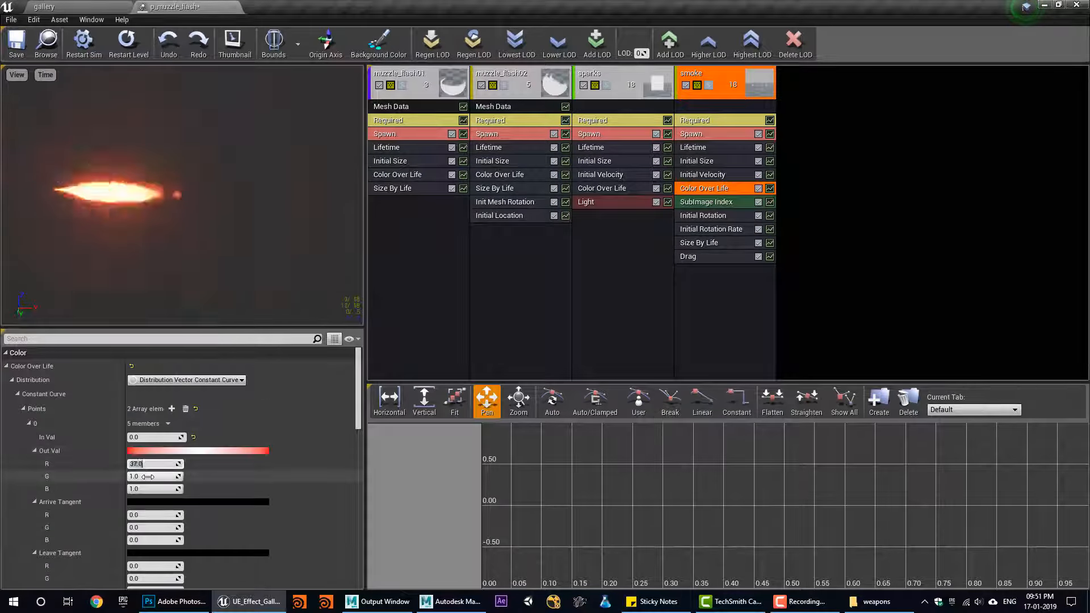
type("7.")
key("Return")
left_click(43, 6)
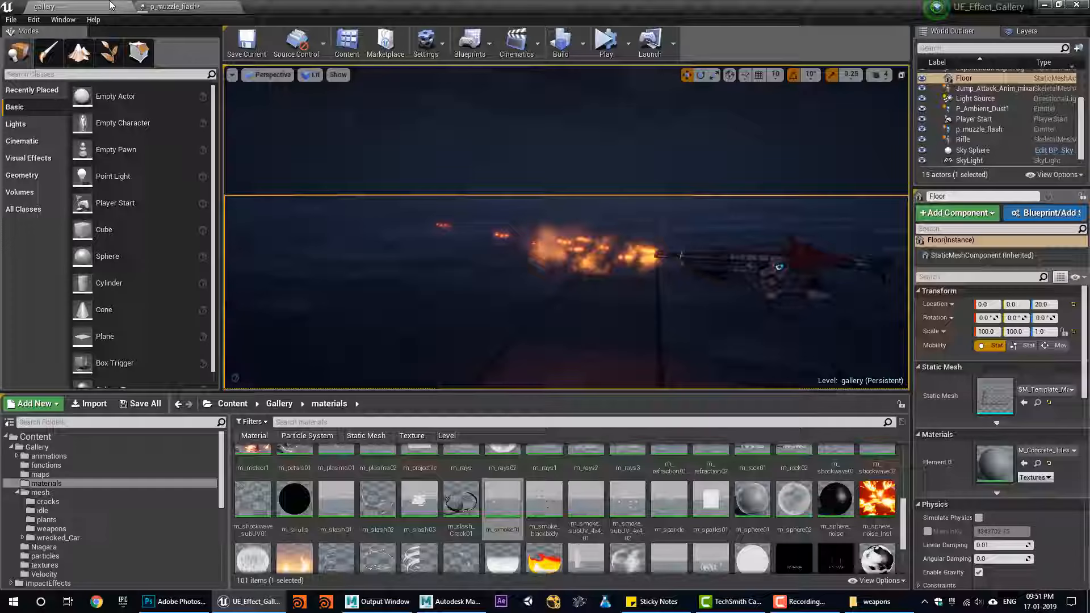
left_click(170, 7)
Set the smoke's second colour point's In Val to 0.5 and switch both colour points' interpolation to Curve Auto
scroll(149, 462, "down", 5)
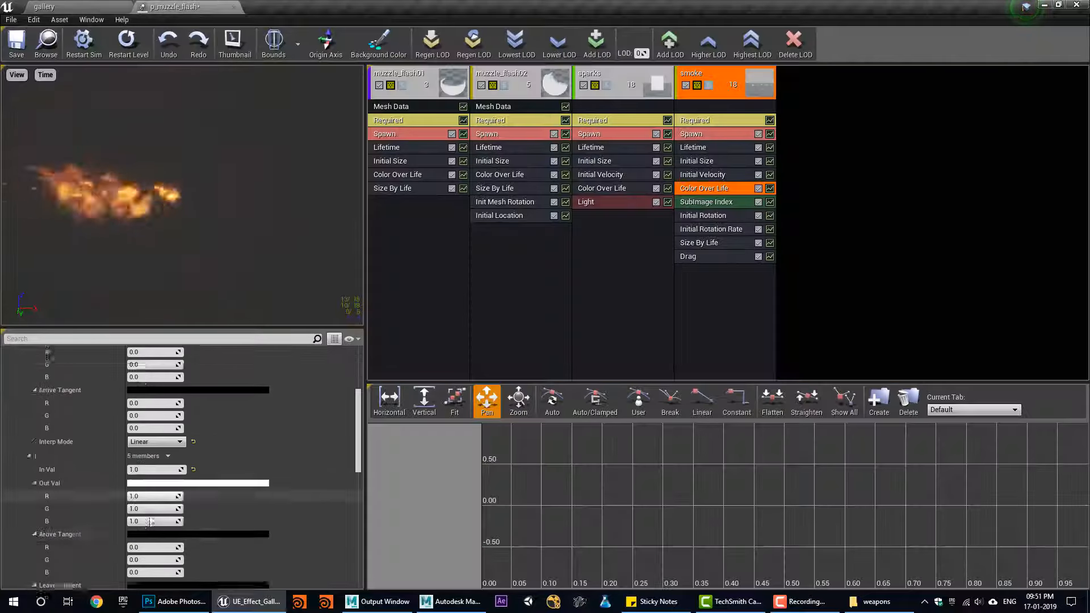
left_click(149, 452)
type(".5")
left_click(153, 425)
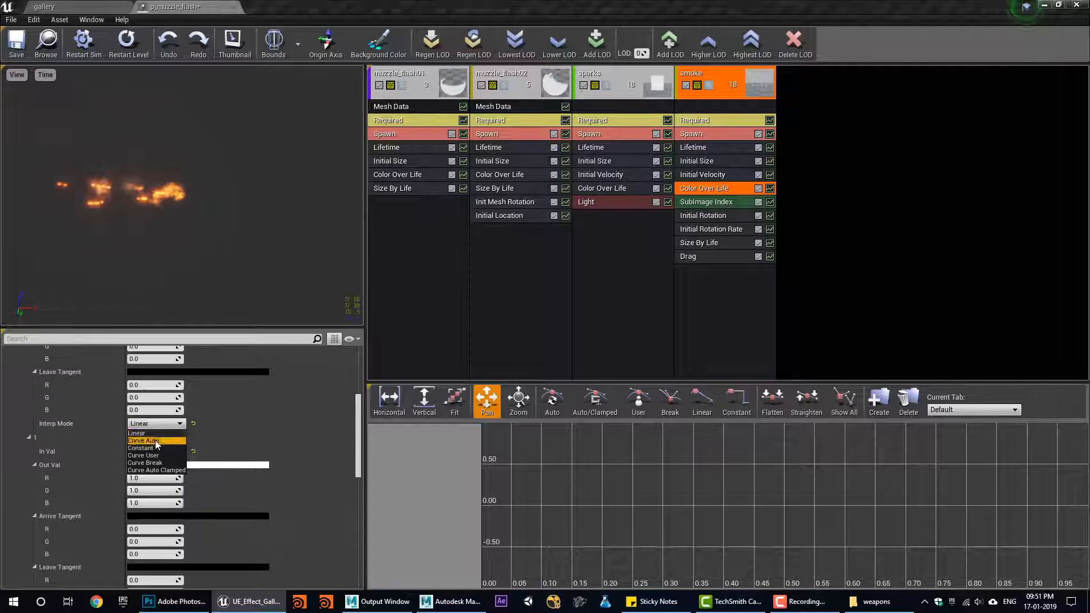
left_click(157, 444)
scroll(161, 528, "down", 3)
scroll(159, 530, "down", 3)
left_click(163, 509)
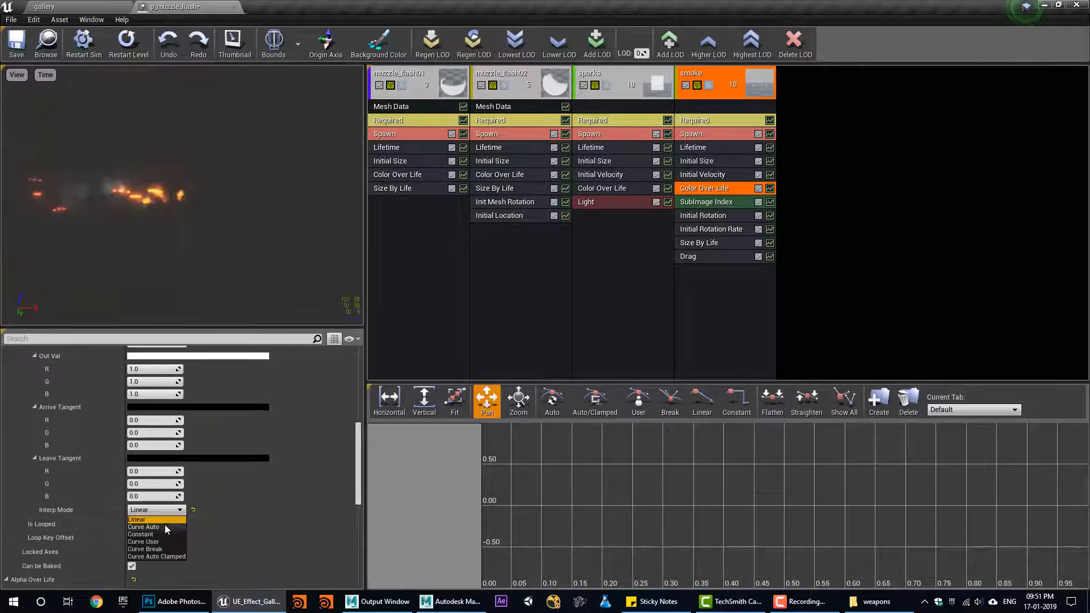
left_click(148, 527)
left_click(57, 7)
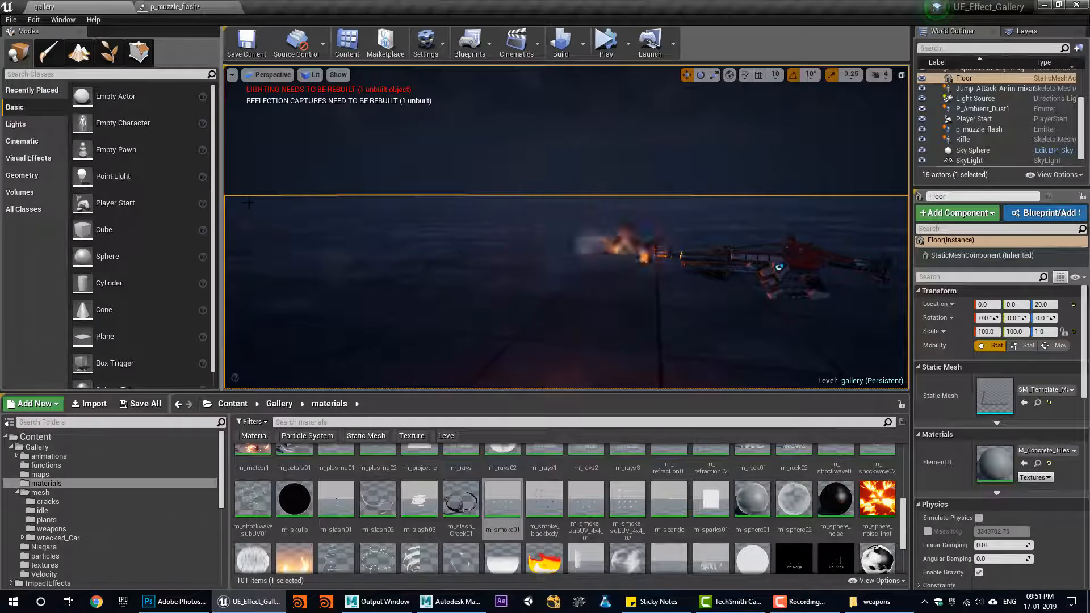
left_click(217, 6)
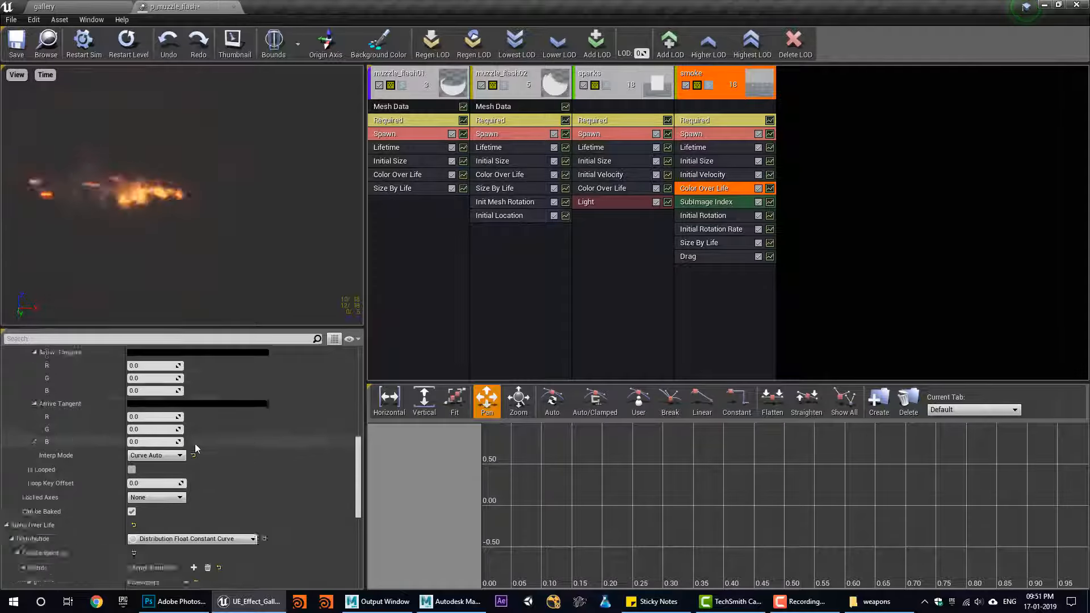
Add a third Alpha Over Life point and shape the smoke's alpha as 0 at 0, 0.1 at 0.3 and 0 at 1
scroll(195, 444, "down", 3)
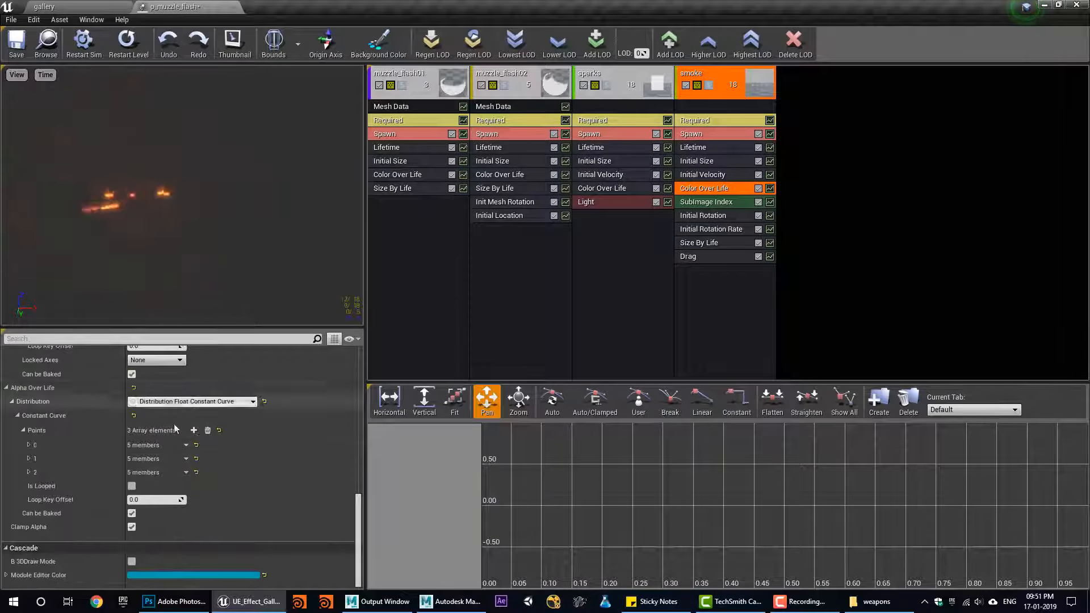
left_click(22, 430)
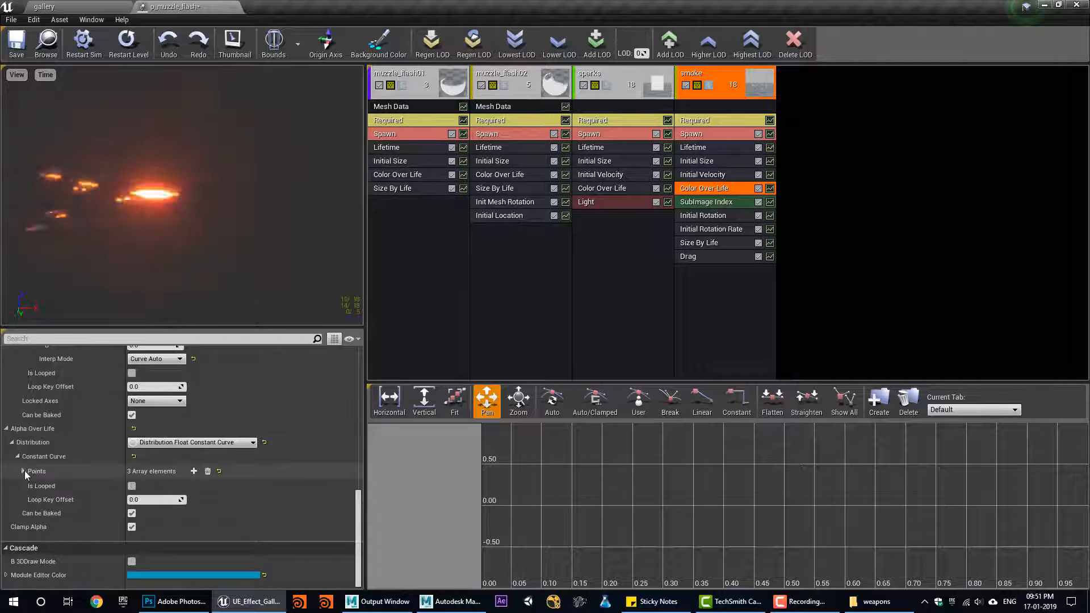
left_click(24, 471)
scroll(114, 472, "down", 2)
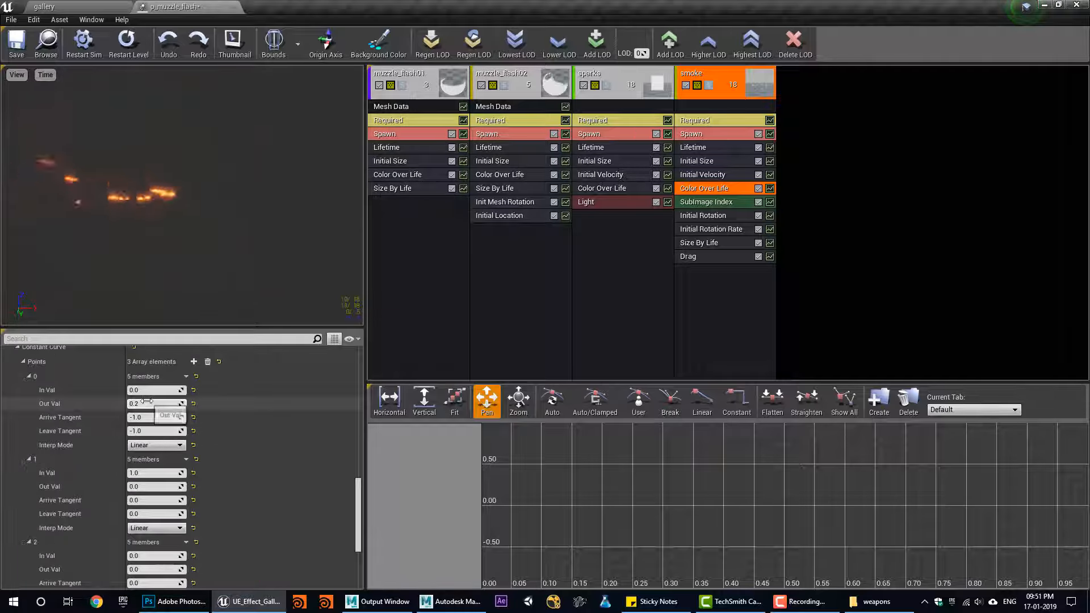
left_click(147, 471)
type(".")
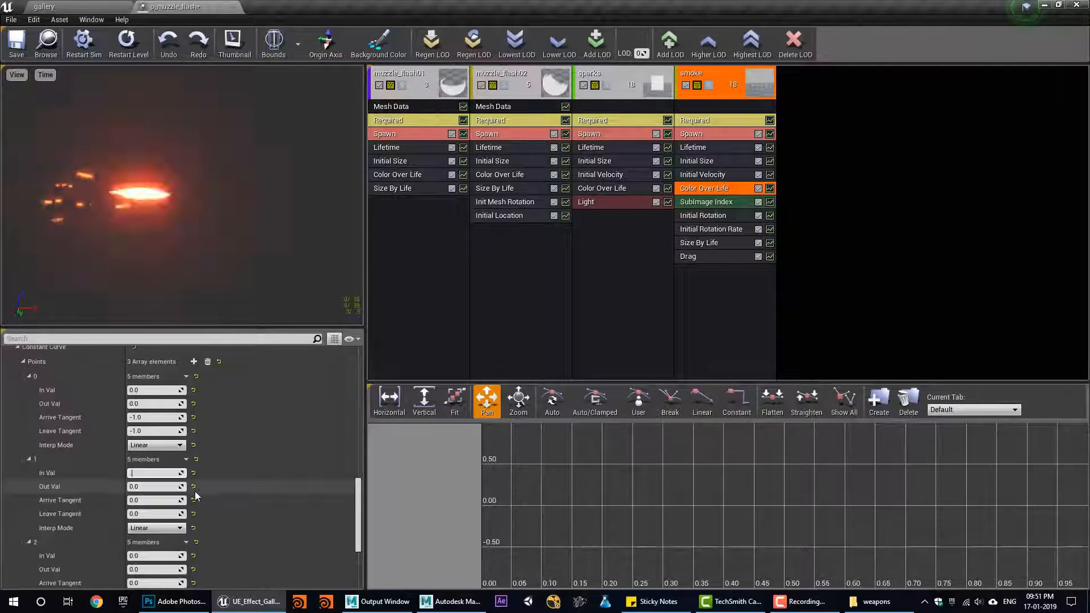
type("3")
left_click(152, 487)
type(".1")
key("Return")
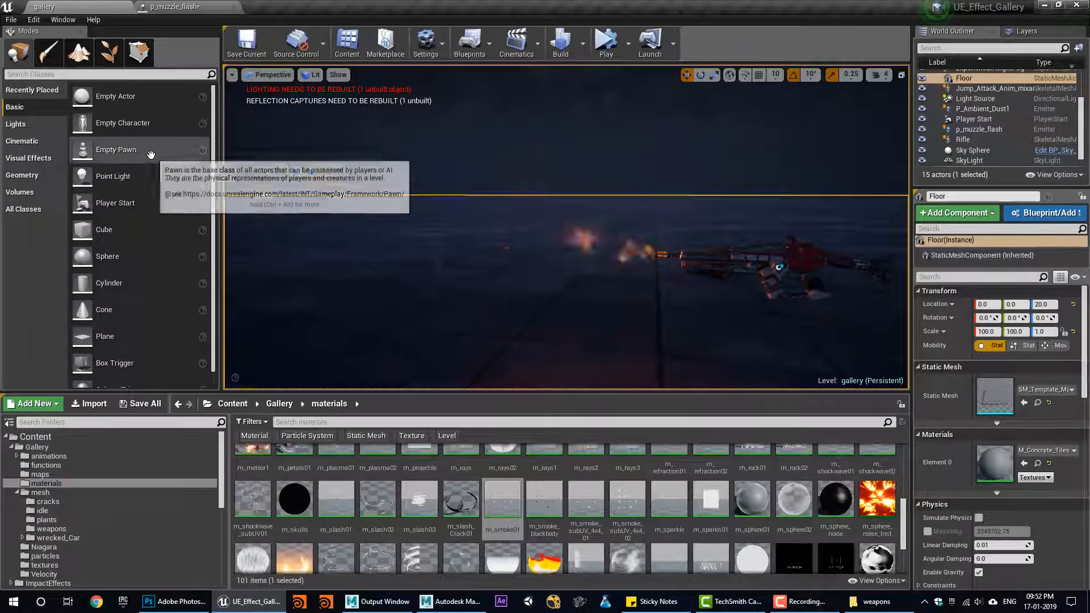
left_click(228, 10)
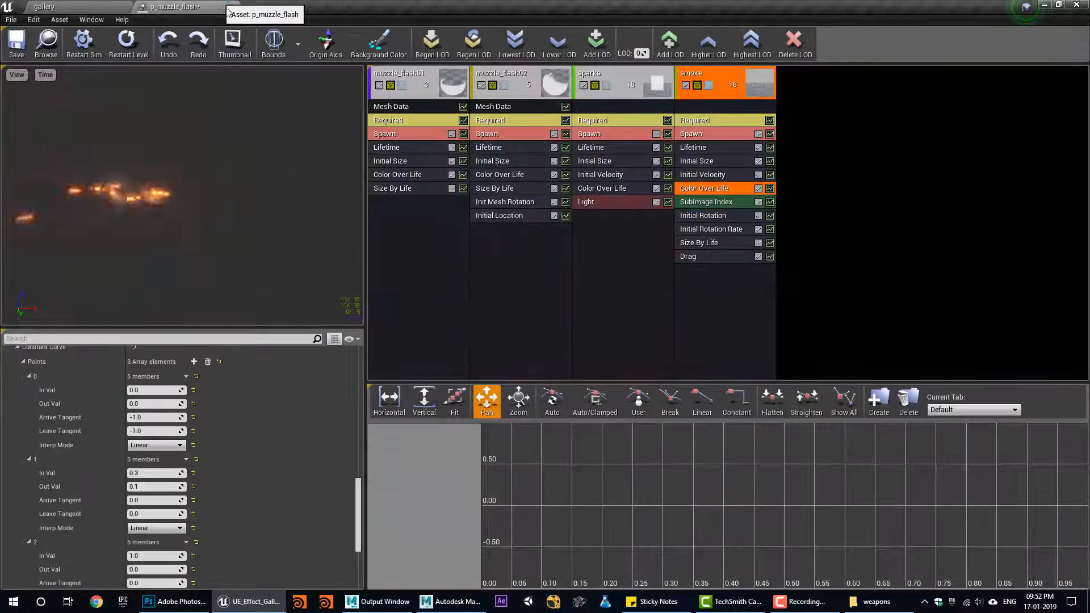
Duplicate the smoke emitter and set the copy's start velocity to Max 10 and Min -10 in X and Y
right_click(730, 73)
left_click(834, 103)
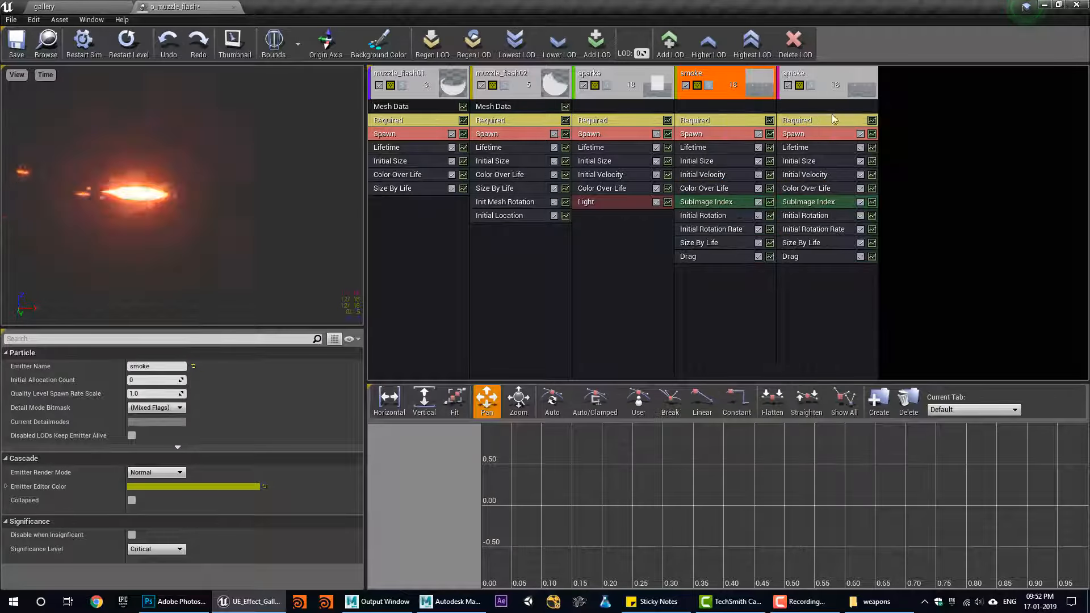
left_click(811, 175)
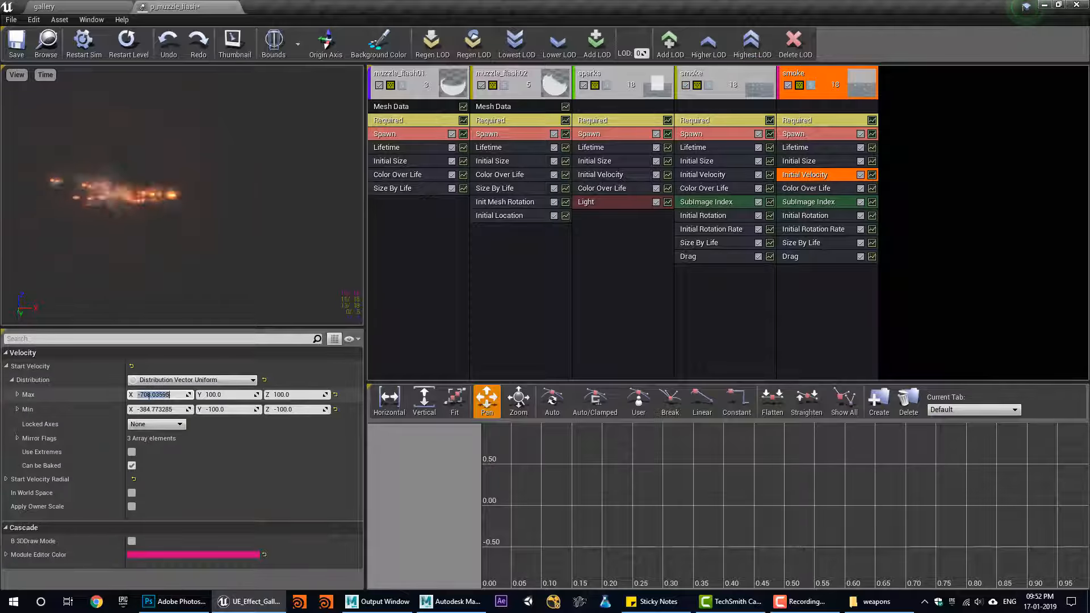
type("-10")
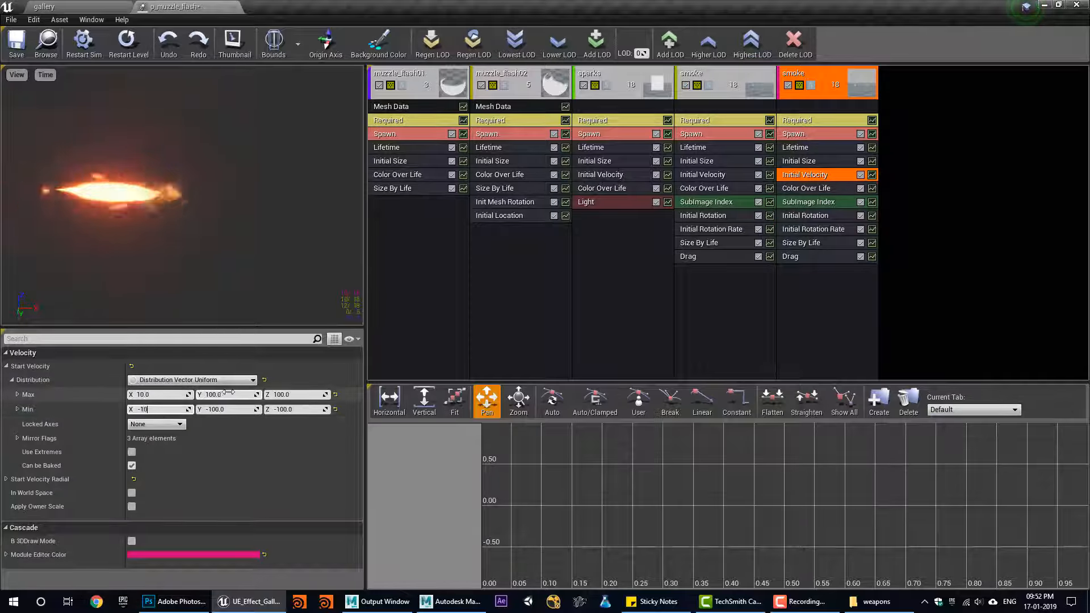
left_click(227, 395)
type("1")
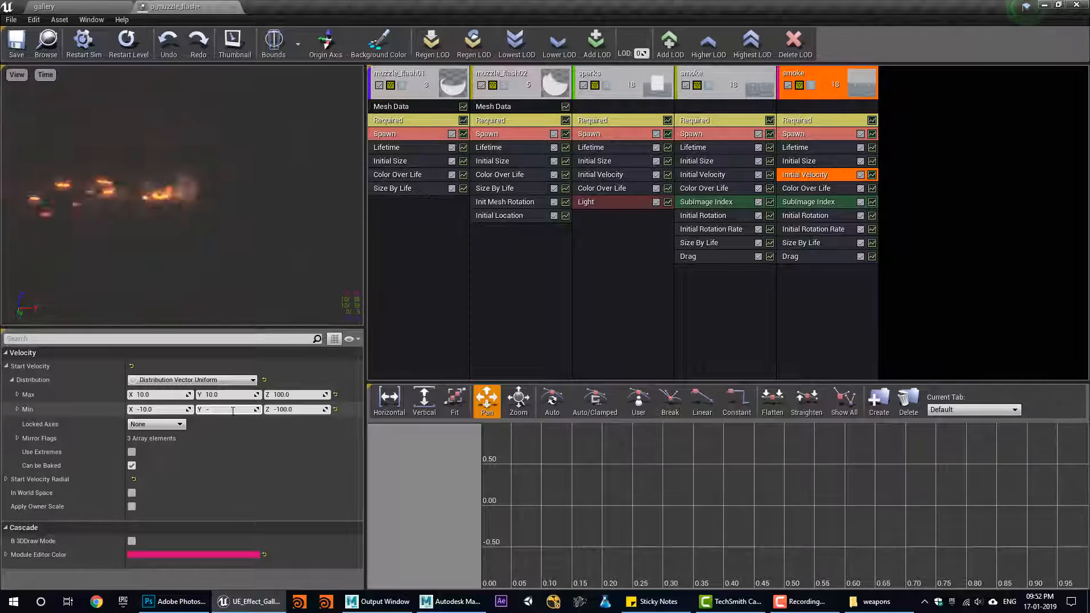
Set the duplicated smoke emitter's drag to Min 0 and Max 1 and its minimum Z start velocity to 0
left_click(795, 257)
left_click(153, 394)
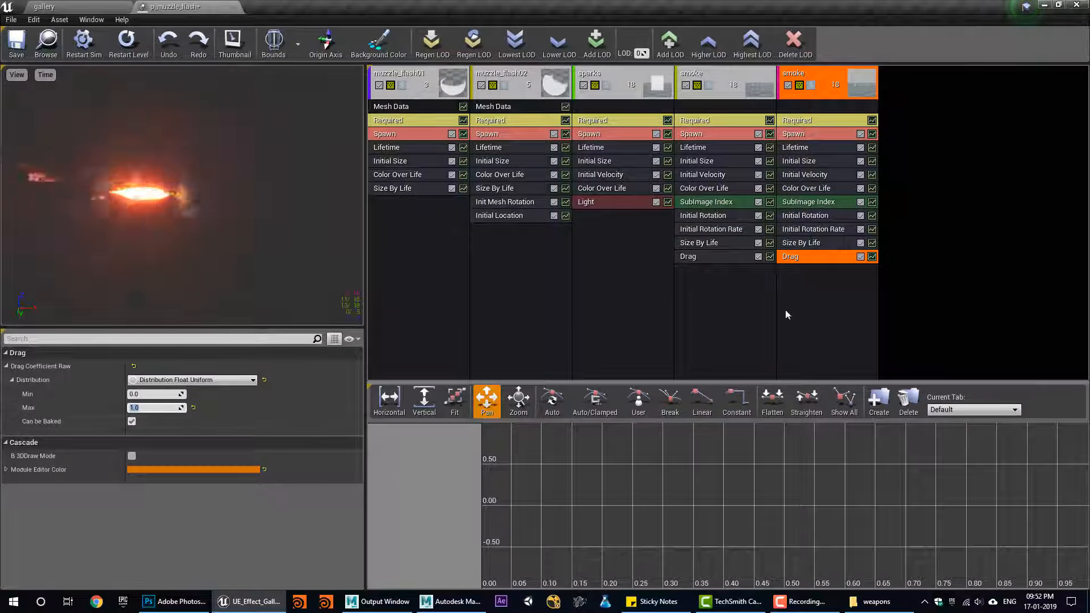
left_click(812, 176)
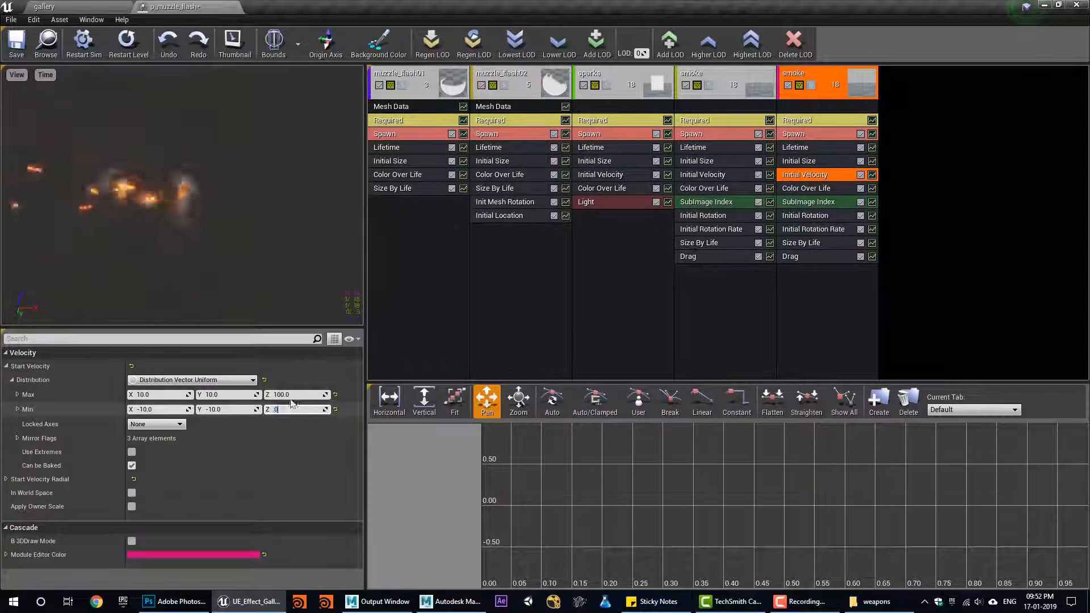
type("0")
key("Return")
left_click(83, 4)
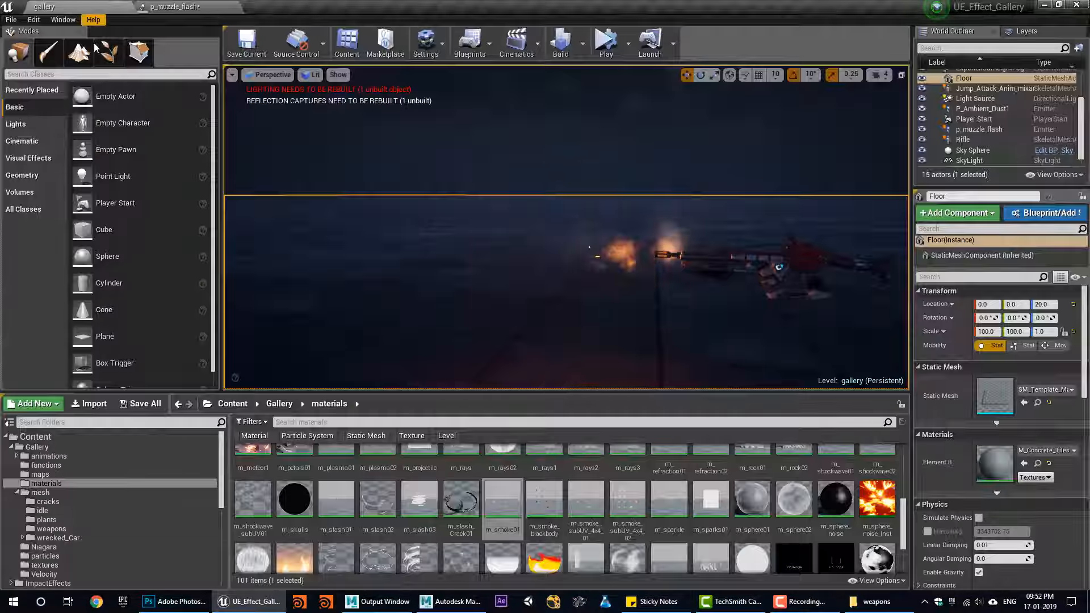
left_click(227, 6)
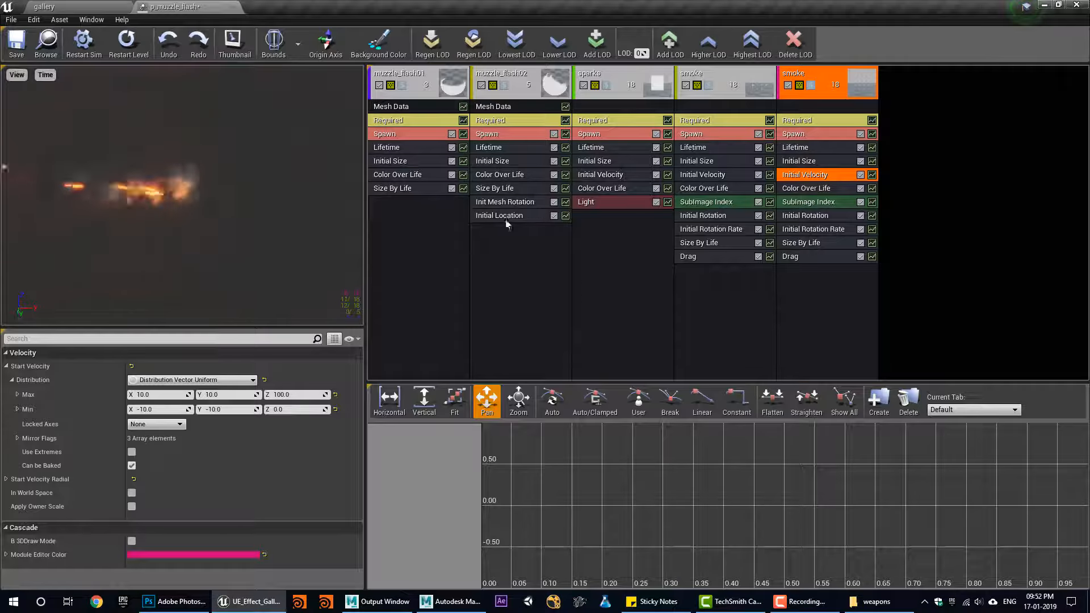
Copy muzzle_flash02's Initial Location module to the duplicated smoke emitter, zero its constant location, and check the result in the gallery level
left_click_drag(499, 217, 798, 284, "ctrl")
left_click(806, 271)
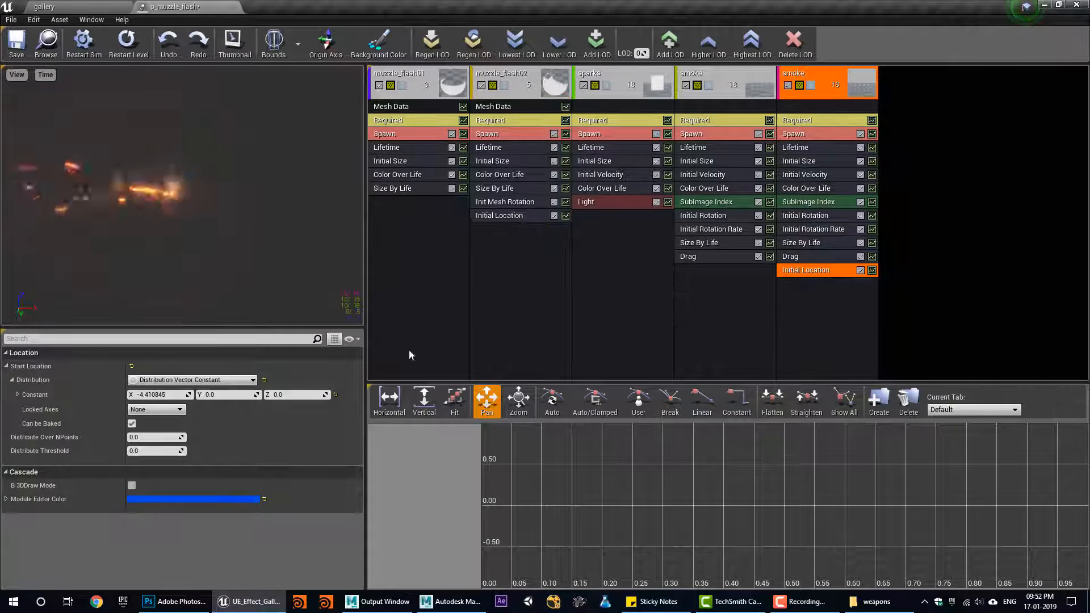
left_click_drag(287, 395, 278, 395)
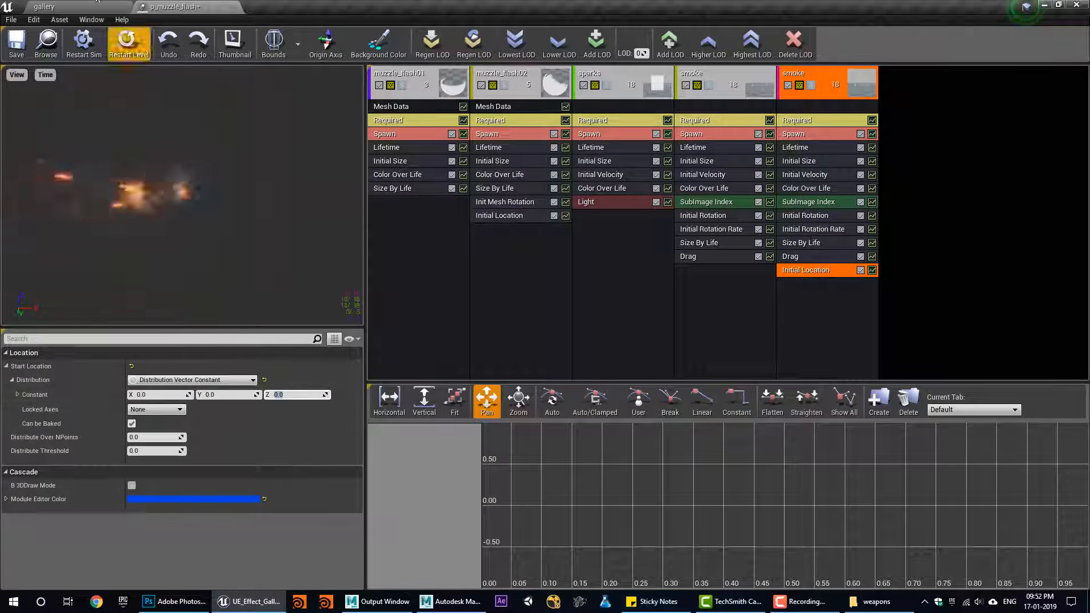
left_click(77, 7)
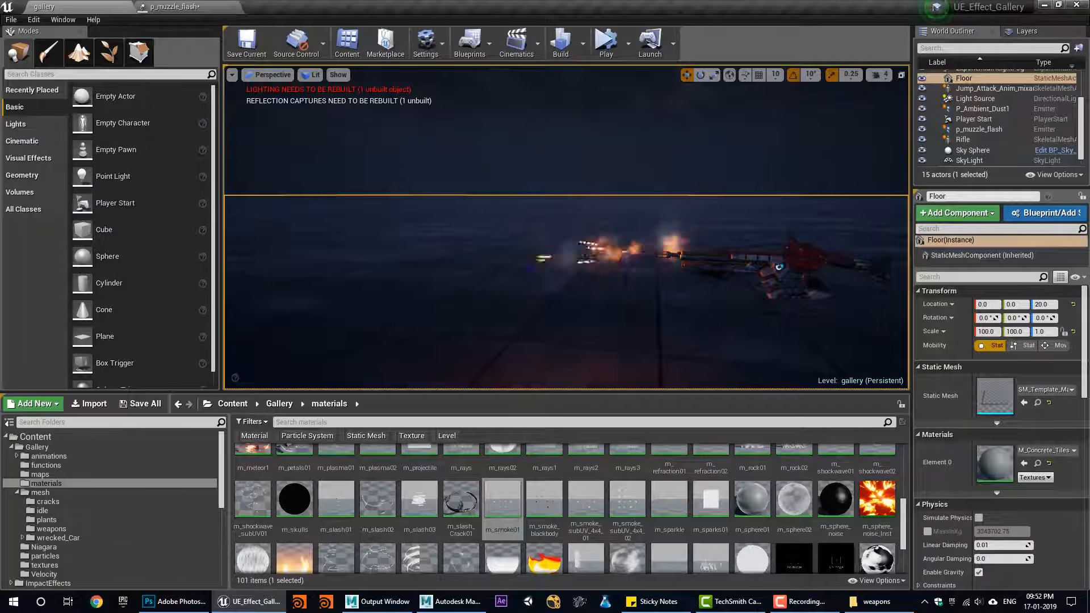
Set the duplicated smoke emitter's constant initial location to X -8.708556 and check the effect in the gallery level
left_click(222, 6)
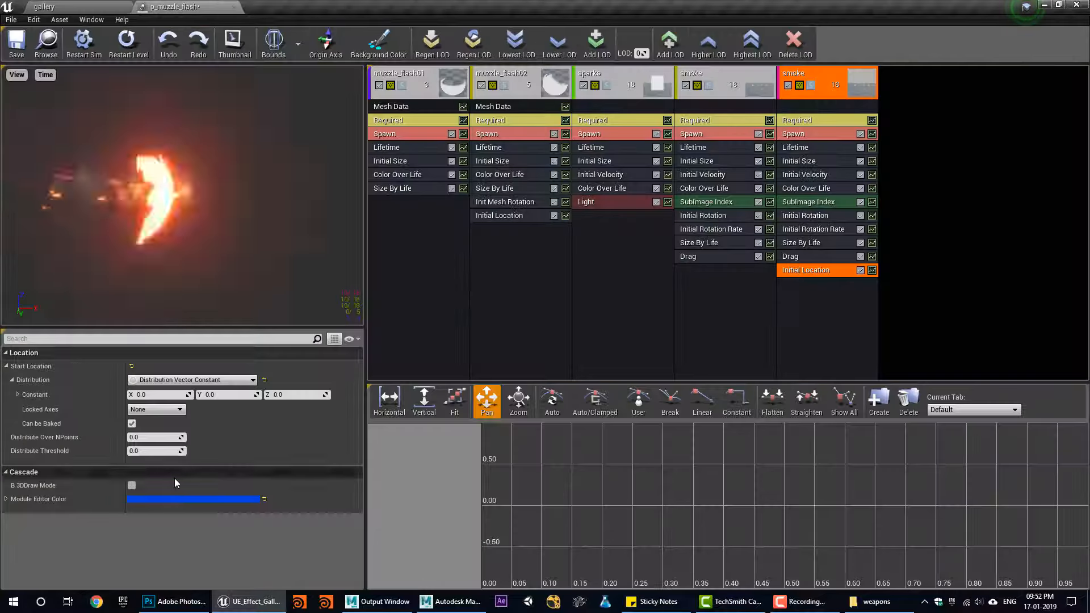
left_click(51, 6)
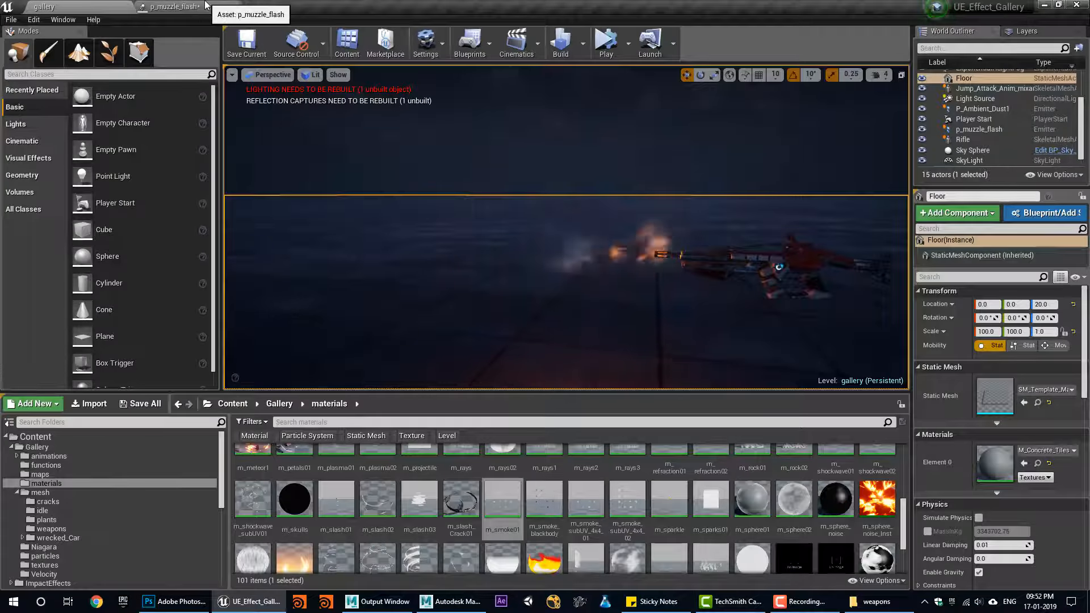
left_click(205, 5)
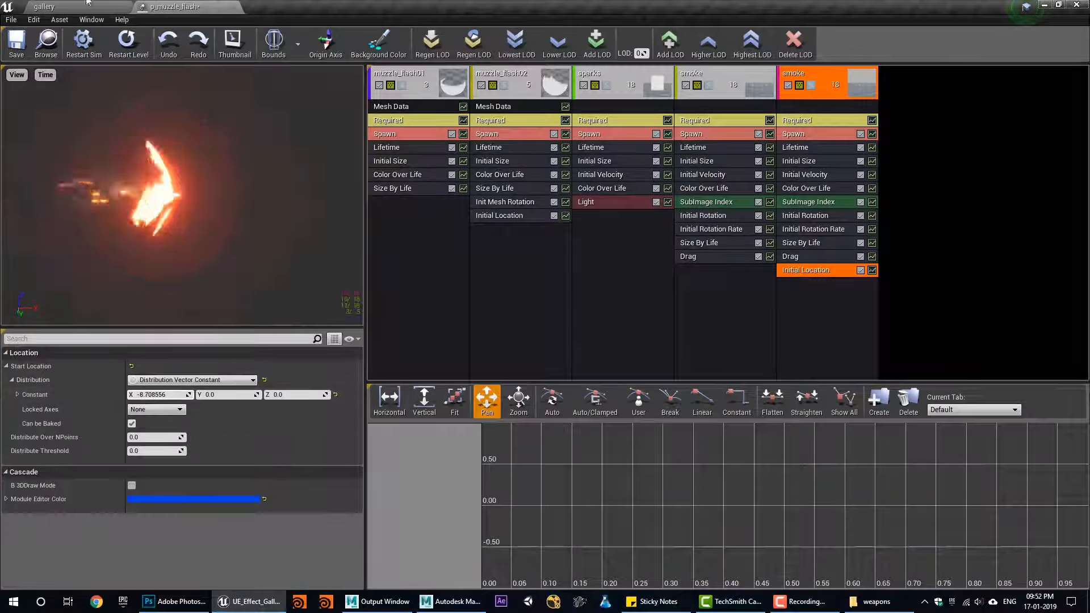
left_click(51, 5)
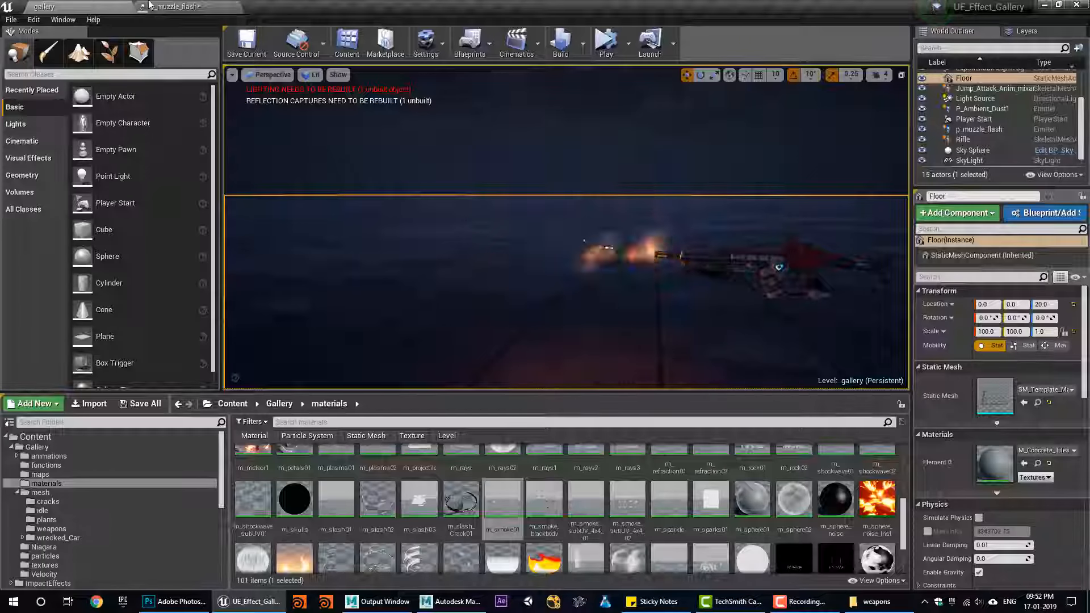
Brighten the duplicated smoke's first Color Over Life point to R 100, G 20.270252, B 0.540543 and check it in the gallery level
left_click(182, 6)
left_click(805, 188)
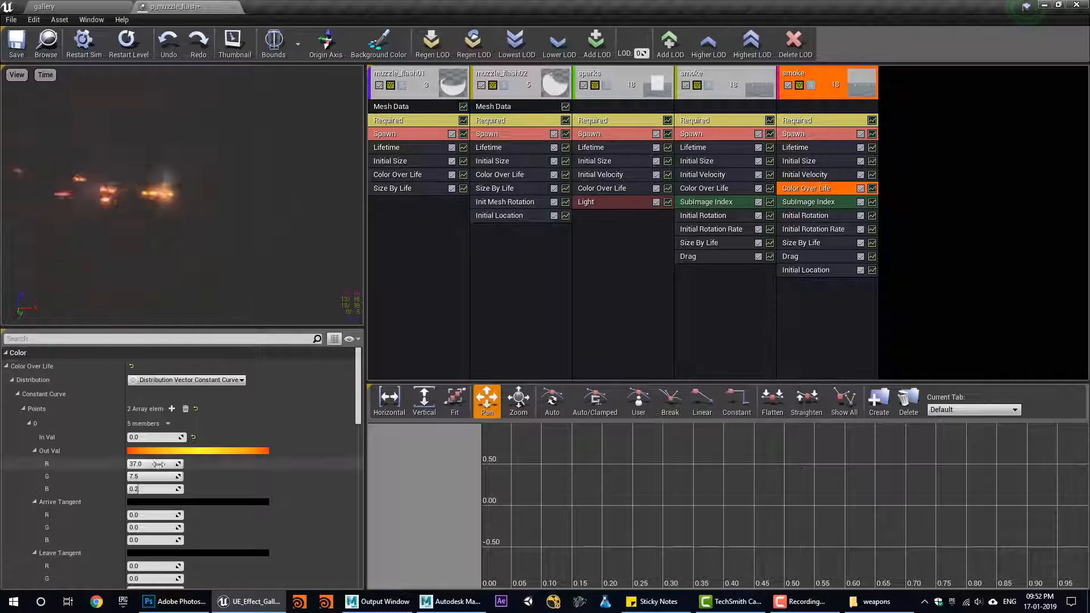
left_click(140, 451)
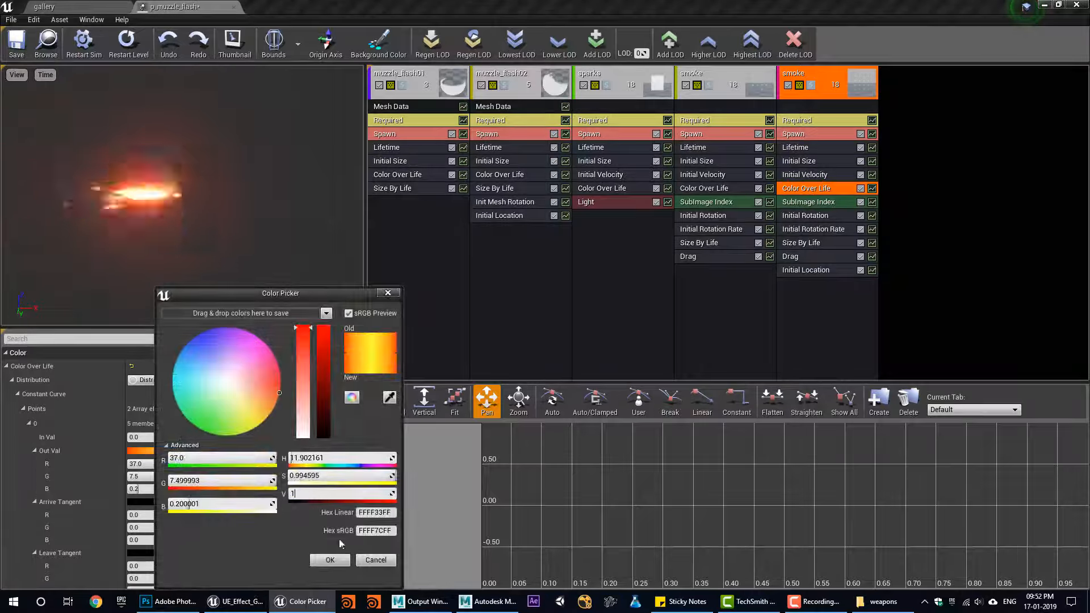
left_click(330, 560)
left_click(62, 7)
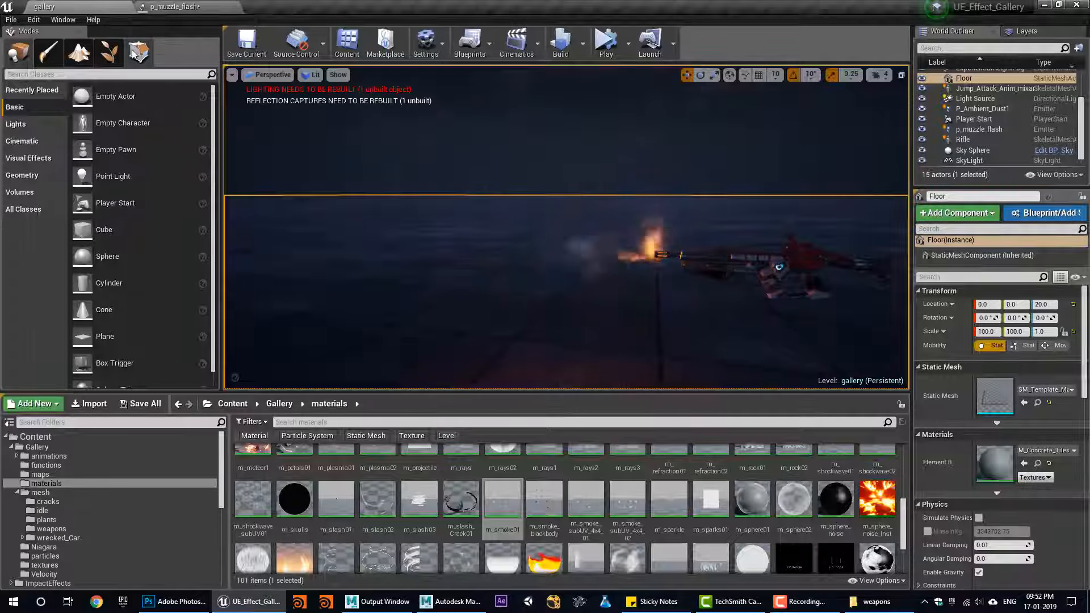
Try 0.1 as the middle Alpha Over Life output of the duplicated smoke and check it in the gallery level
left_click(173, 7)
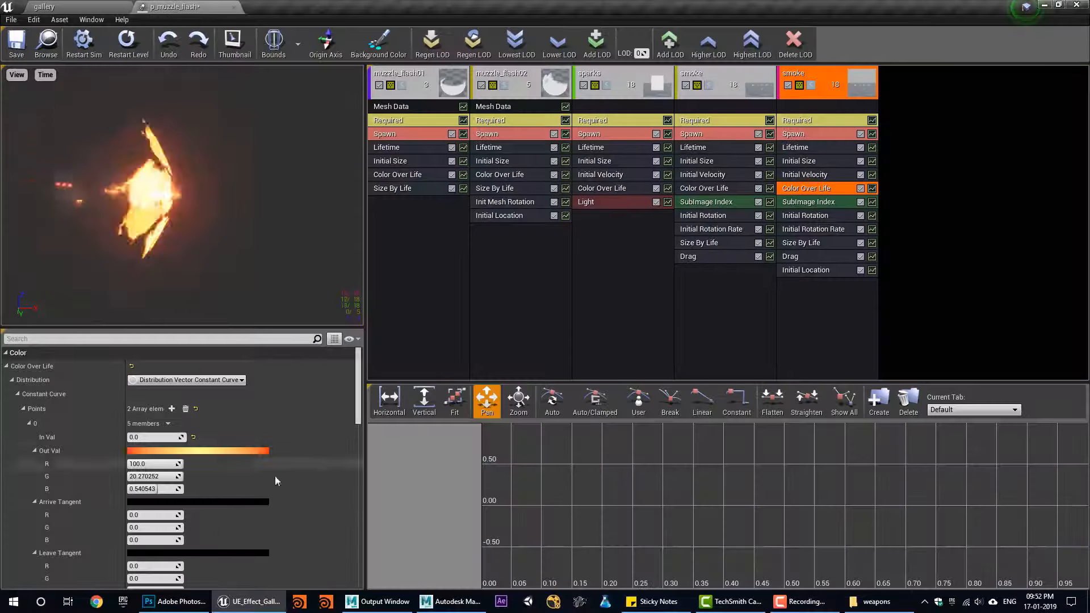
scroll(233, 514, "down", 5)
scroll(227, 516, "down", 4)
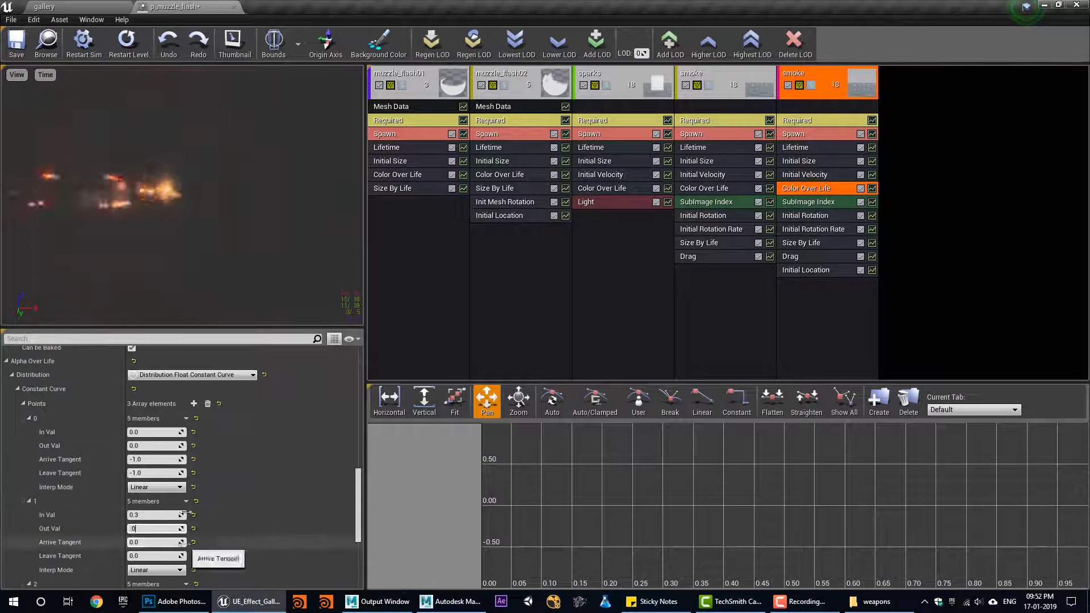
left_click(85, 6)
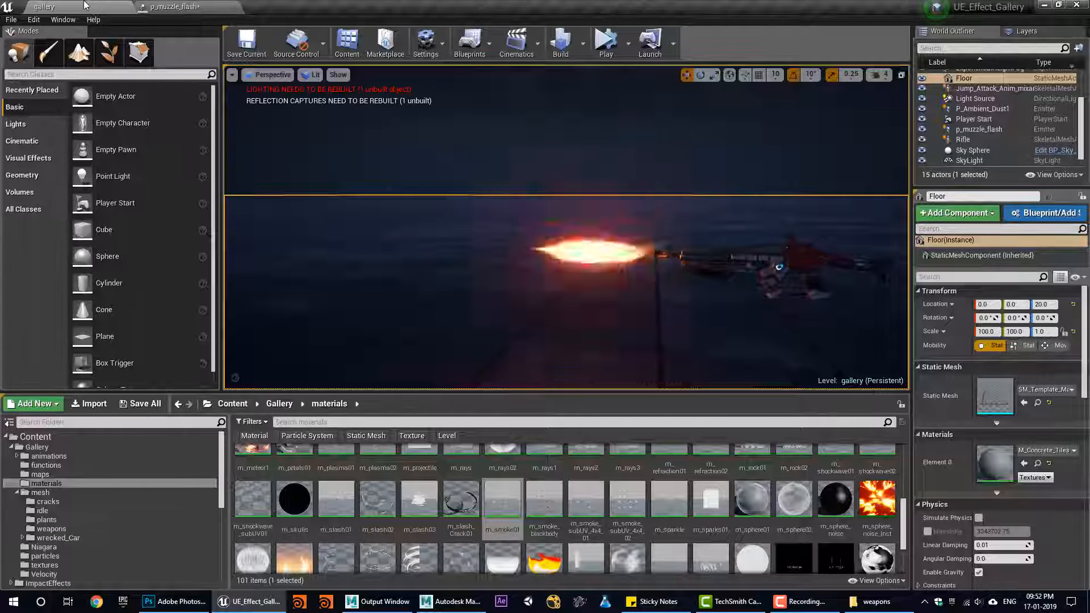
left_click(194, 6)
left_click(103, 10)
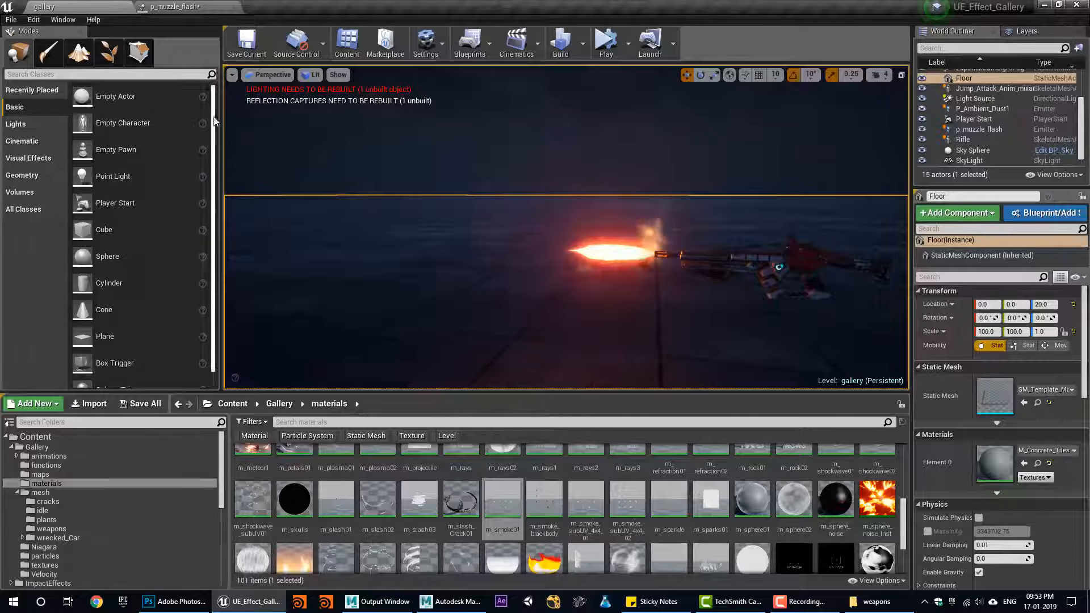
Lower the duplicated smoke's middle Alpha Over Life output to 0.08, then to 0.06, and inspect the effect in the gallery level
left_click(176, 6)
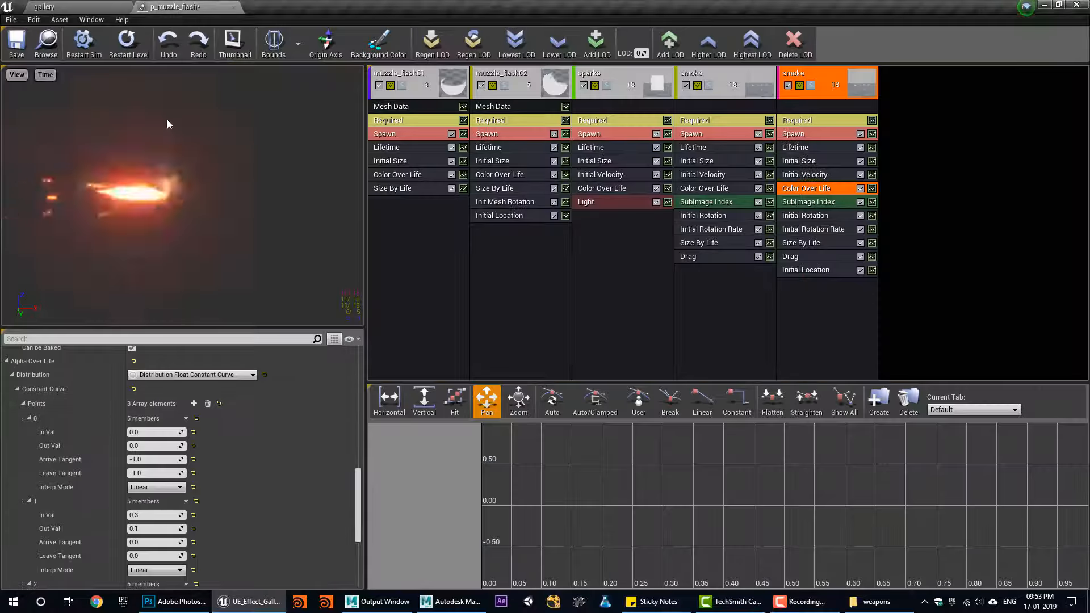
left_click(156, 527)
type("0.08")
key("Return")
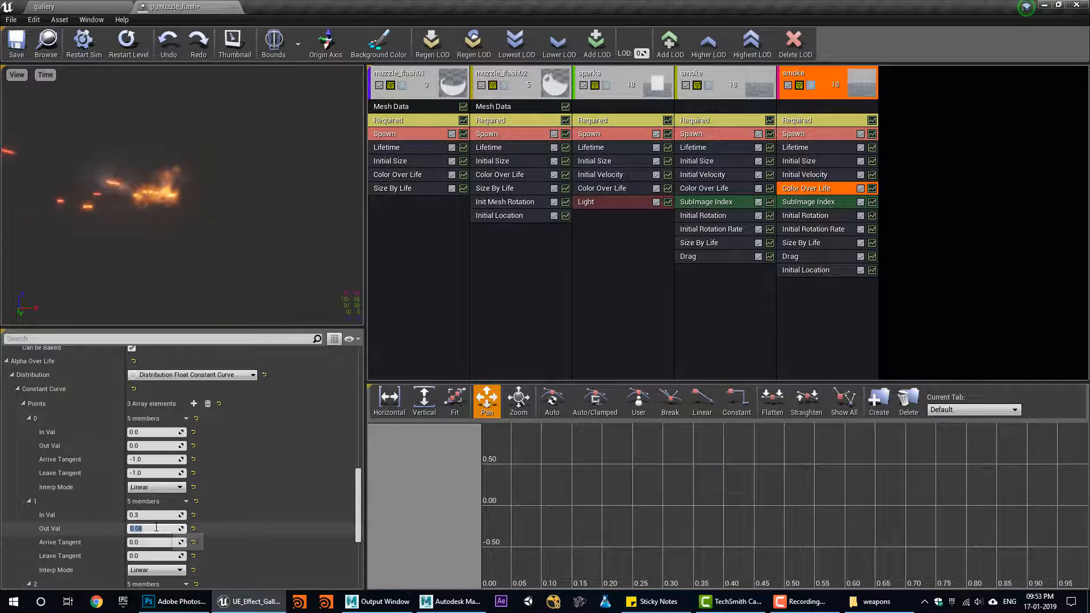
left_click(66, 9)
left_click(176, 6)
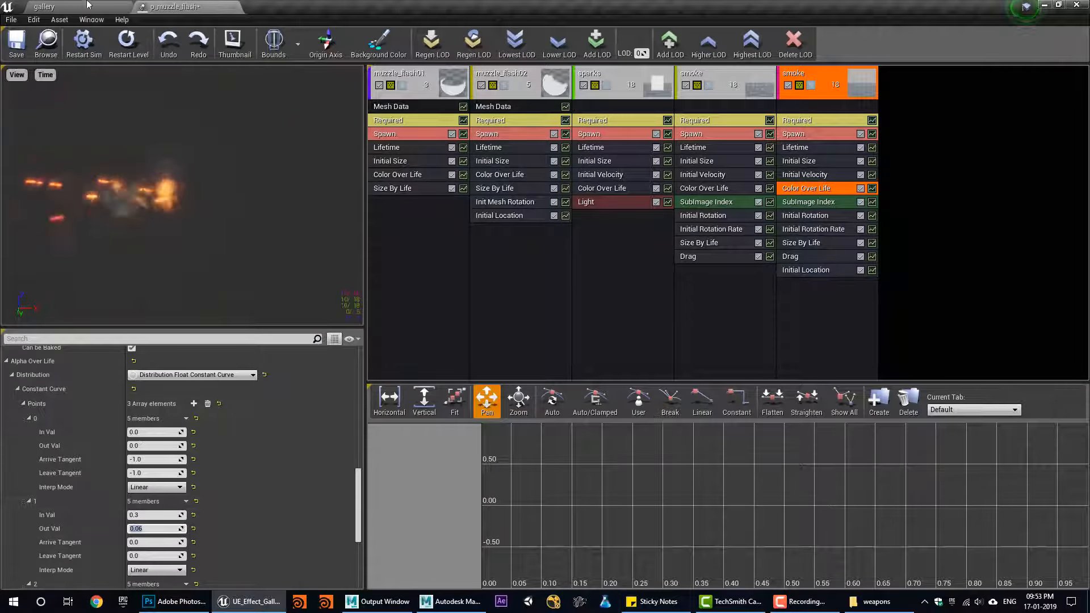
left_click(67, 7)
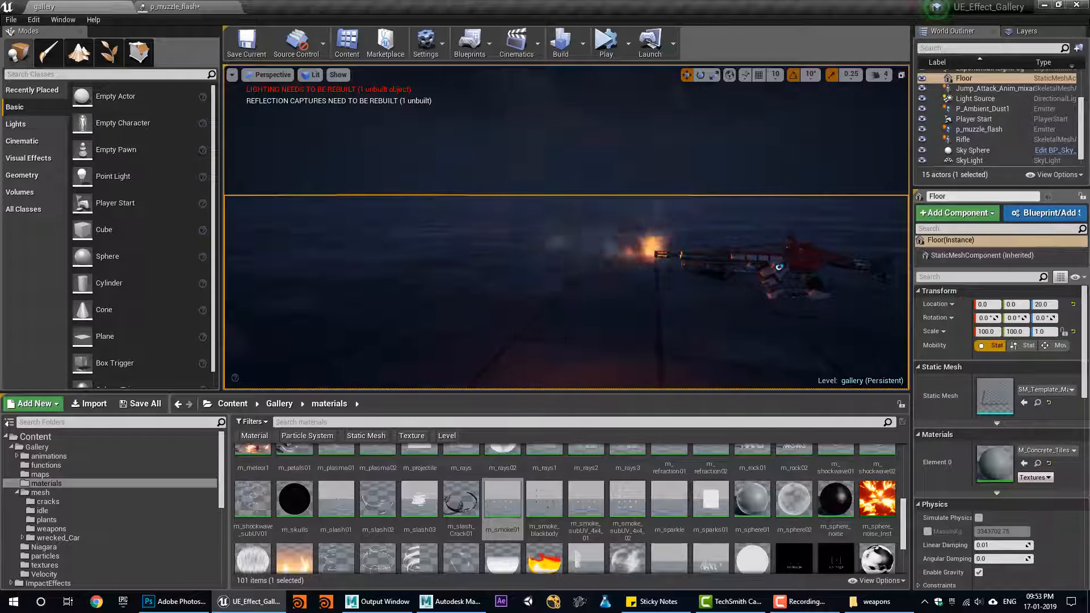
right_click_drag(566, 227, 642, 239)
mouse_move(573, 318)
right_mouse_down()
mouse_move(548, 304)
mouse_move(581, 324)
mouse_move(569, 327)
right_mouse_up()
mouse_move(644, 295)
right_mouse_down()
mouse_move(643, 327)
mouse_move(644, 298)
right_mouse_up()
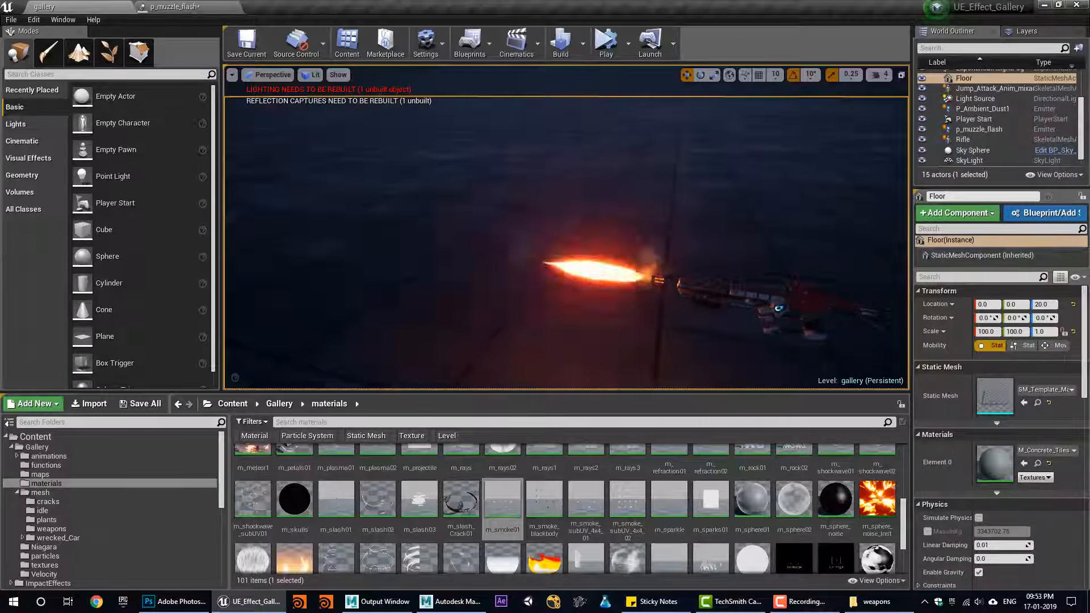
left_click_drag(644, 298, 668, 278, "alt")
Duplicate the sparks emitter, delete the Light module from the copy and solo the copy
left_click(224, 2)
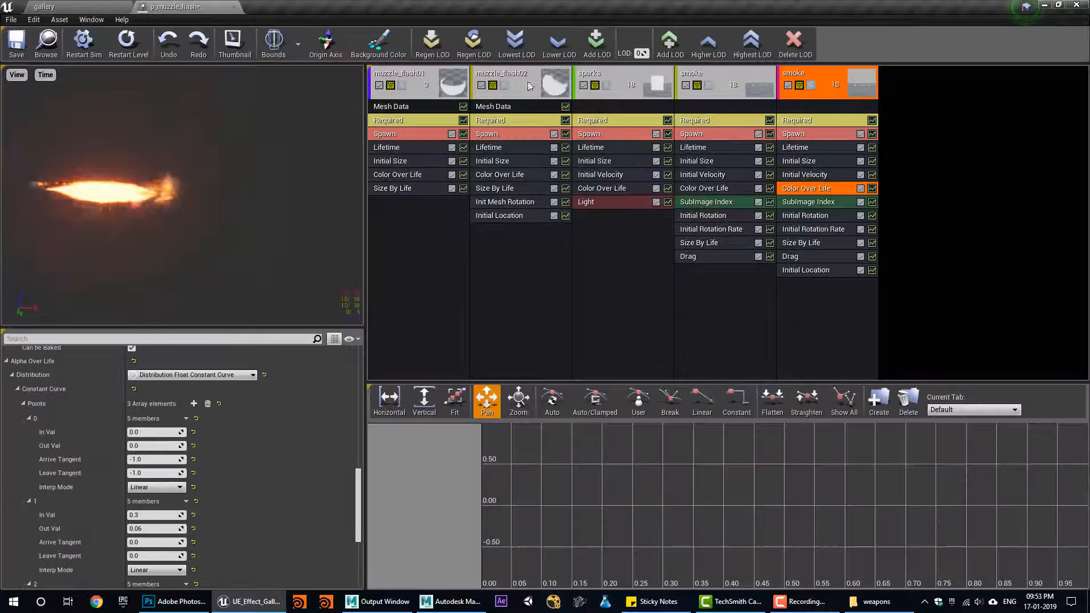
right_click(617, 80)
mouse_move(677, 90)
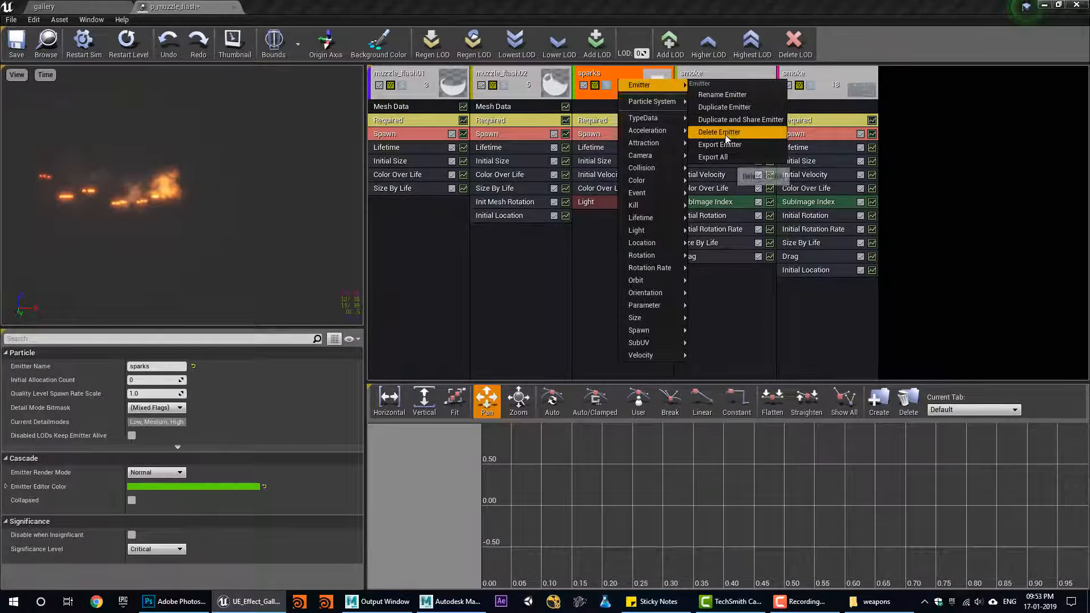
left_click(723, 108)
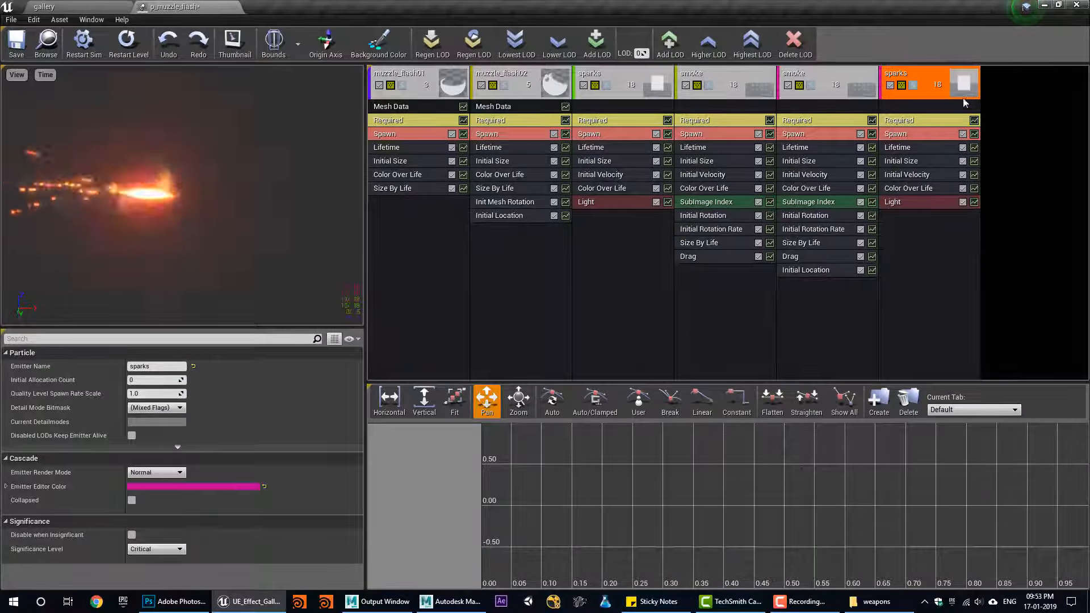
left_click(910, 201)
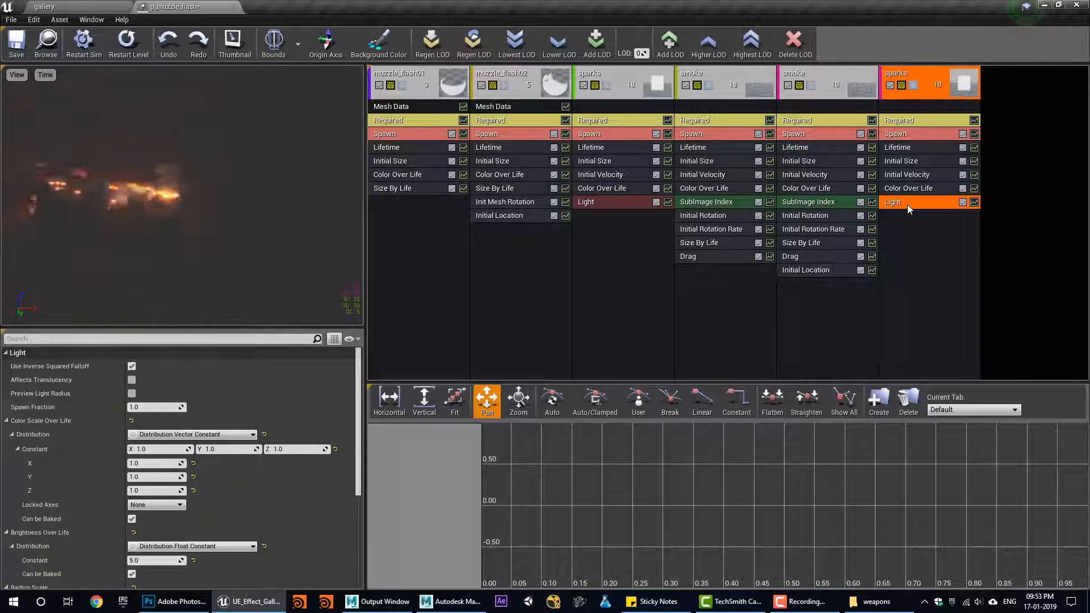
key("Delete")
left_click(913, 85)
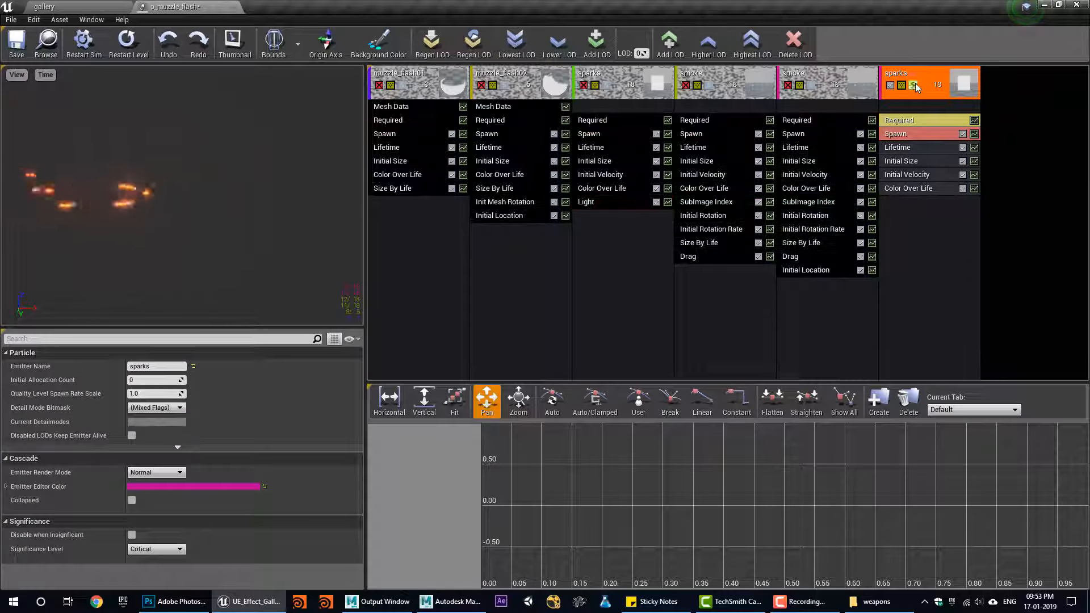
Set the duplicated sparks' start velocity to Max 600 and Min -600 in both Y and Z
left_click(914, 176)
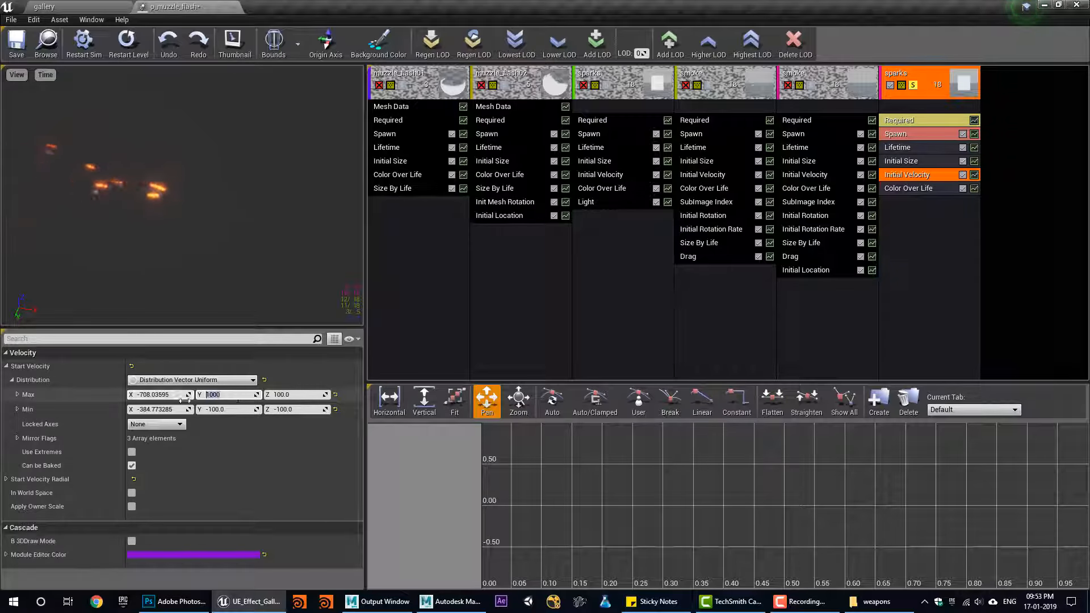
type("600.")
left_click(233, 415)
type("-")
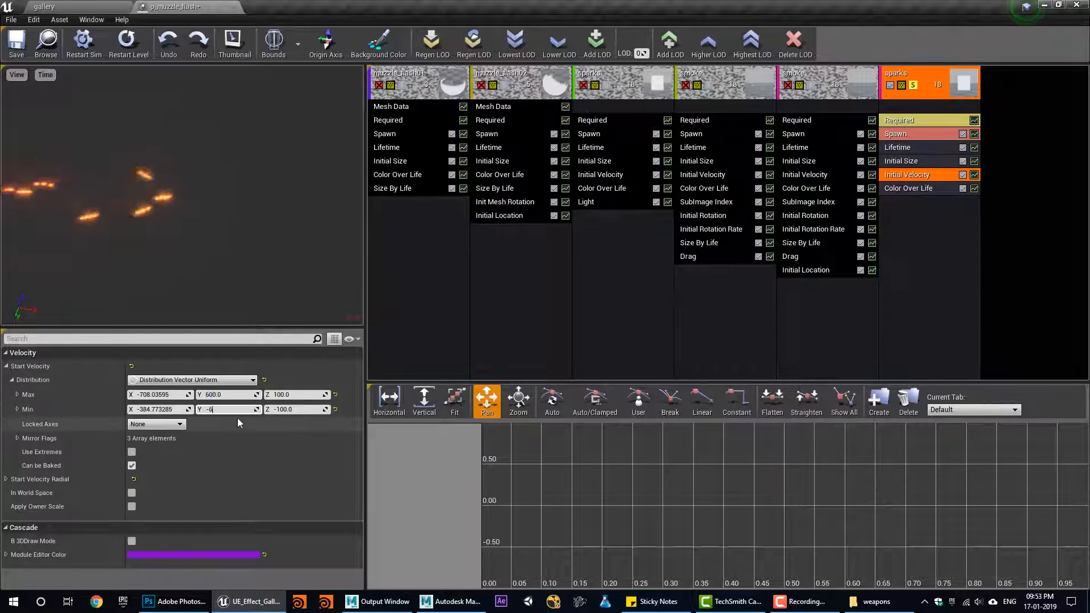
type("600")
left_click(297, 400)
type("600")
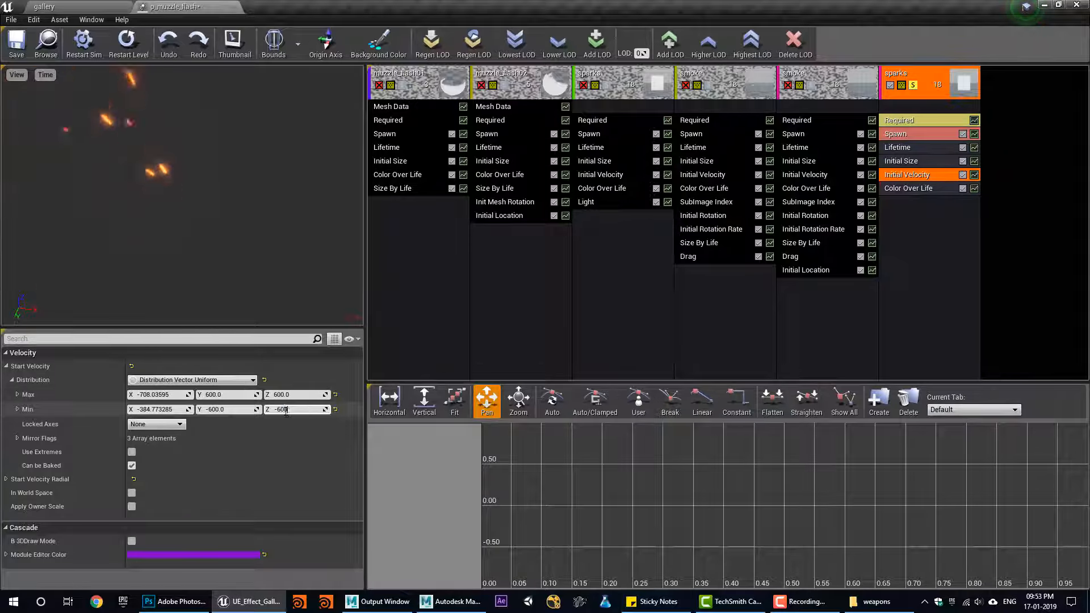
left_click(287, 409)
type("-600")
key("Return")
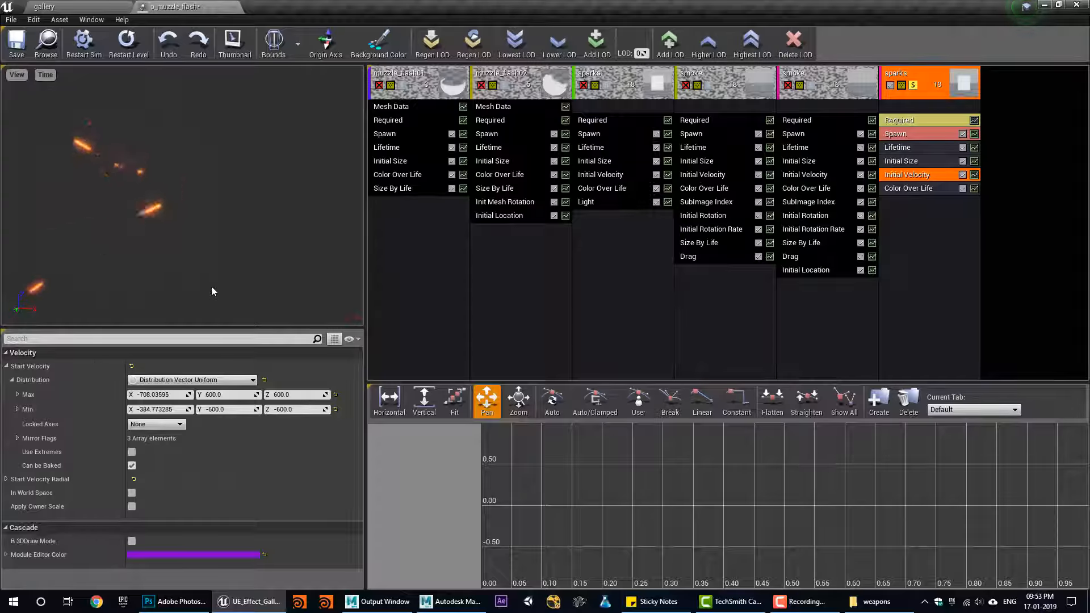
Turn off solo on the duplicated sparks, restart the particle system in the level and check the full effect in the gallery
left_click(96, 7)
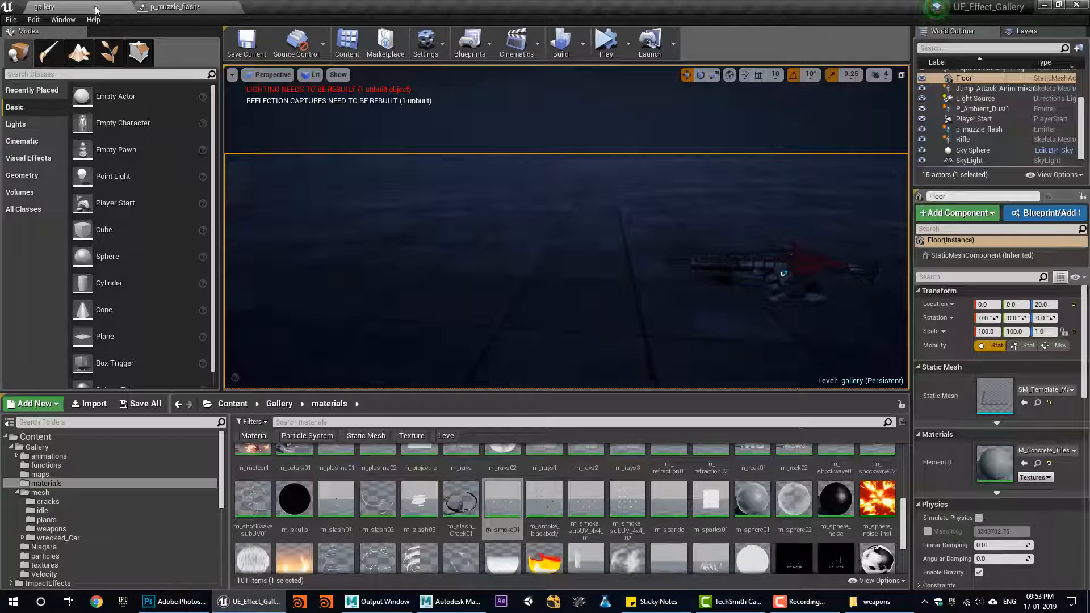
left_click(183, 6)
left_click(912, 86)
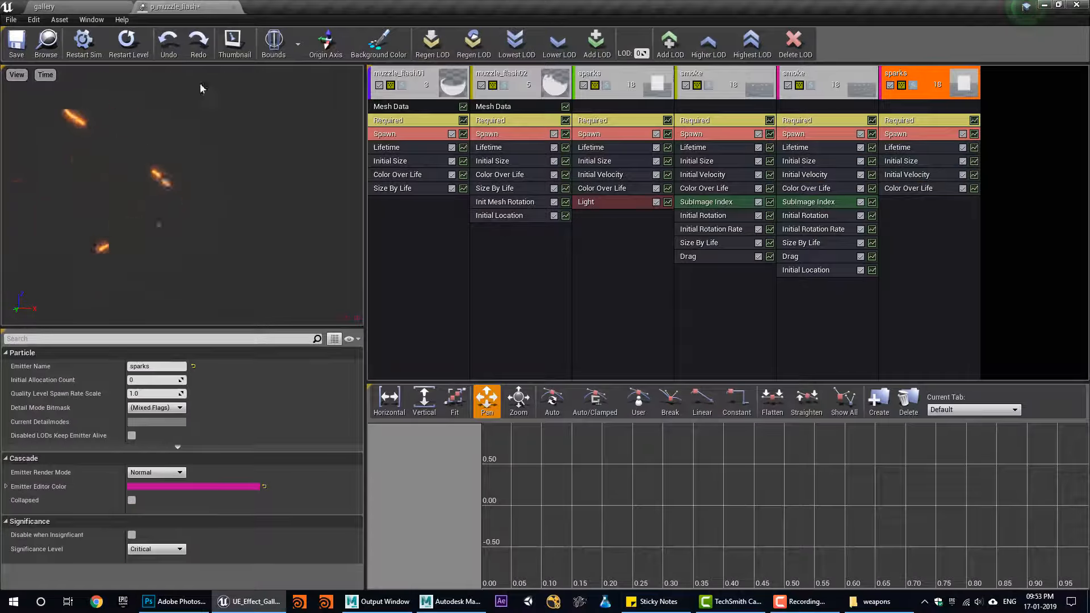
left_click(128, 43)
left_click(79, 6)
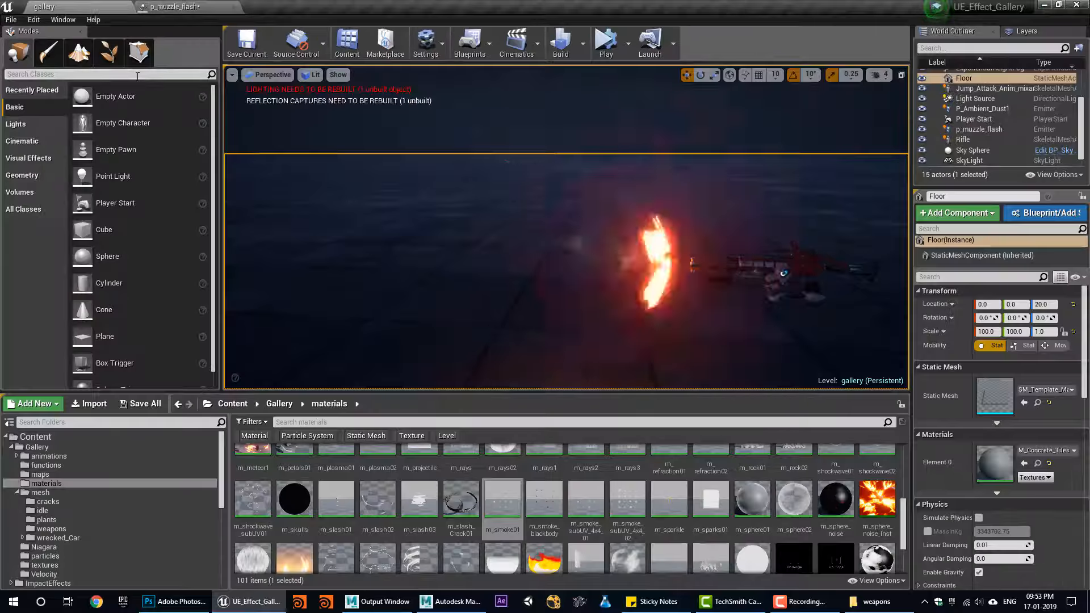
Set the duplicated sparks' start size in X to Max 0.5 and Min 0.2 and check the effect in the gallery level
left_click(175, 7)
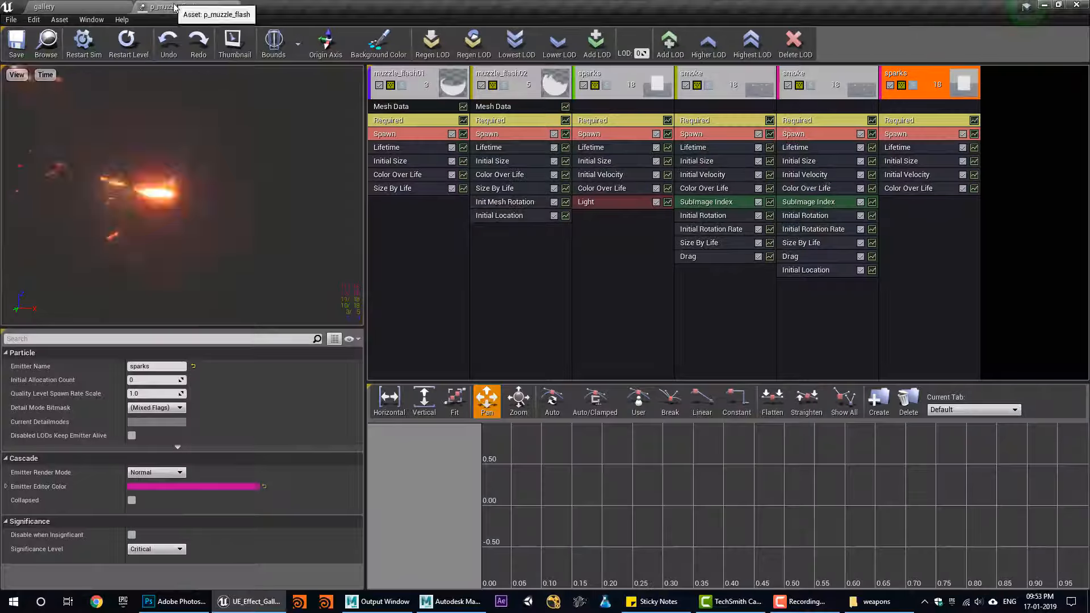
left_click(900, 161)
left_click(150, 394)
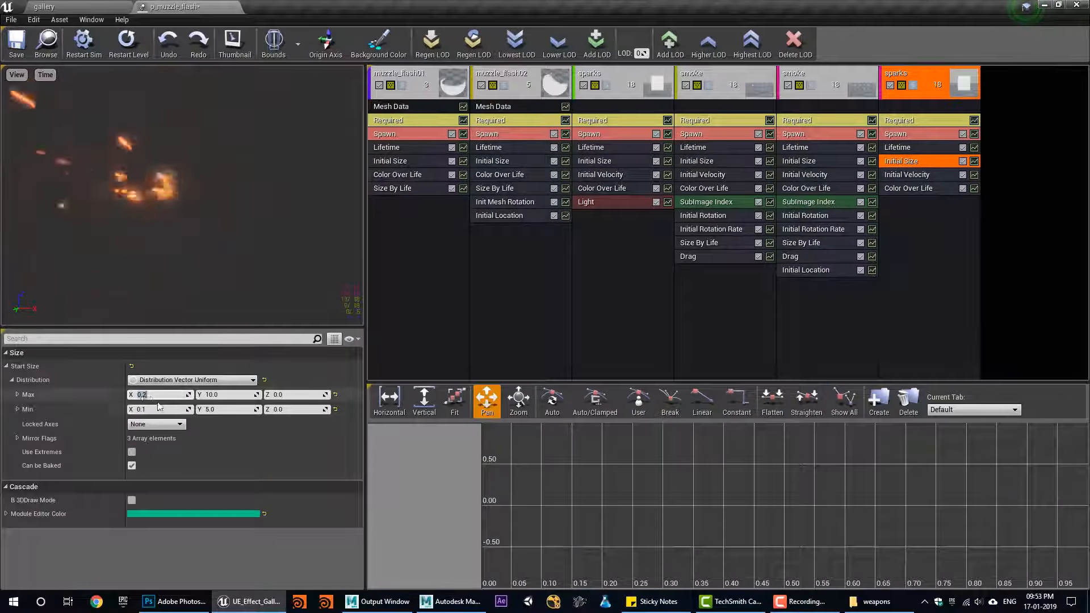
type("0.5")
left_click(163, 410)
type("0.2")
key("Return")
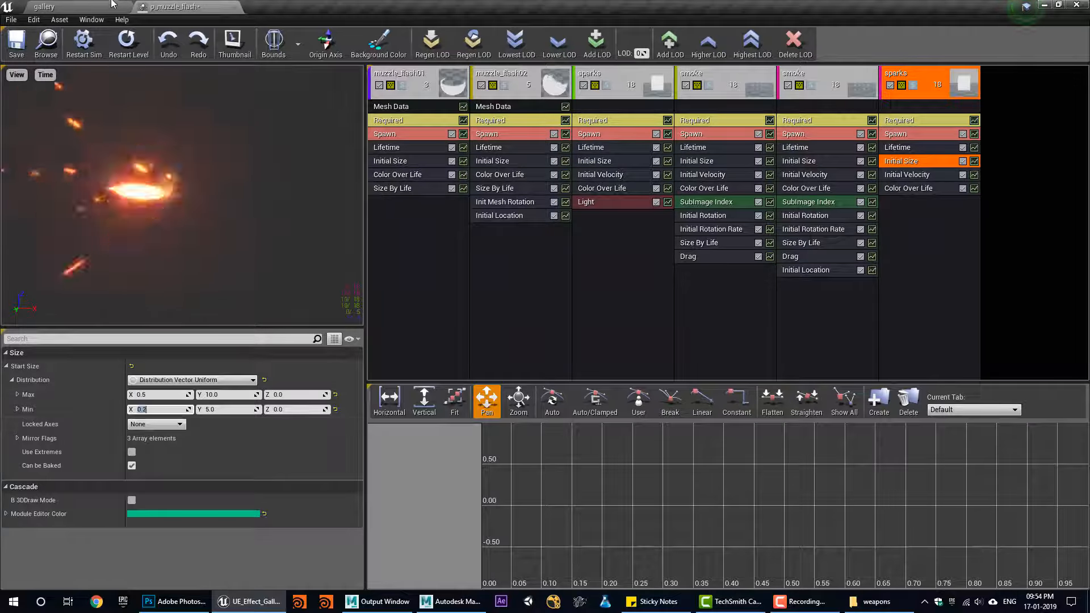
left_click(112, 6)
Set the duplicated sparks' maximum X start velocity to -50 and check the effect in the gallery level
left_click(182, 7)
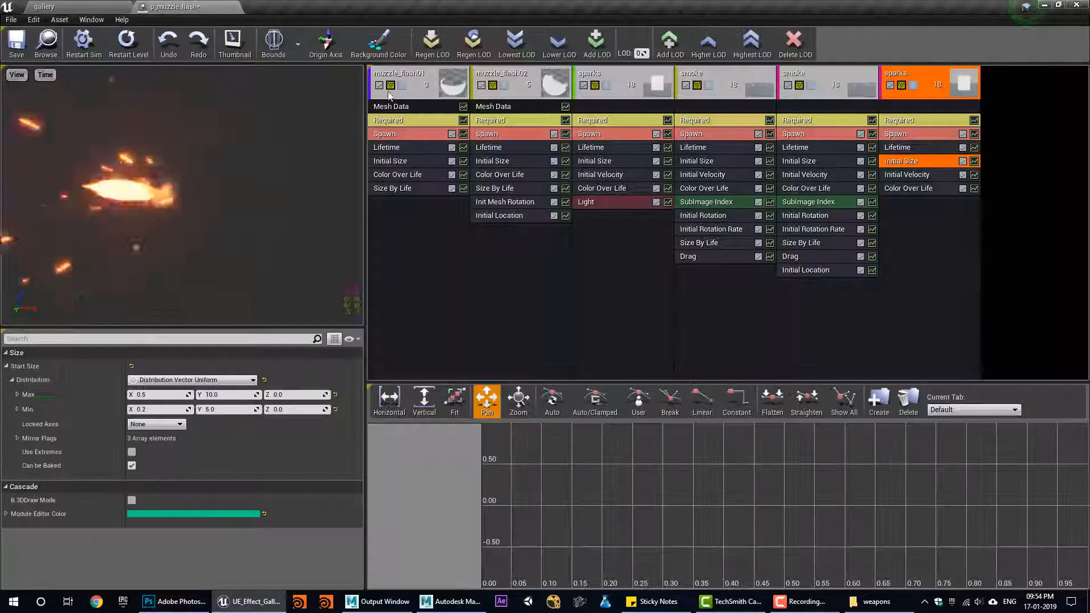
left_click(906, 174)
left_click(166, 394)
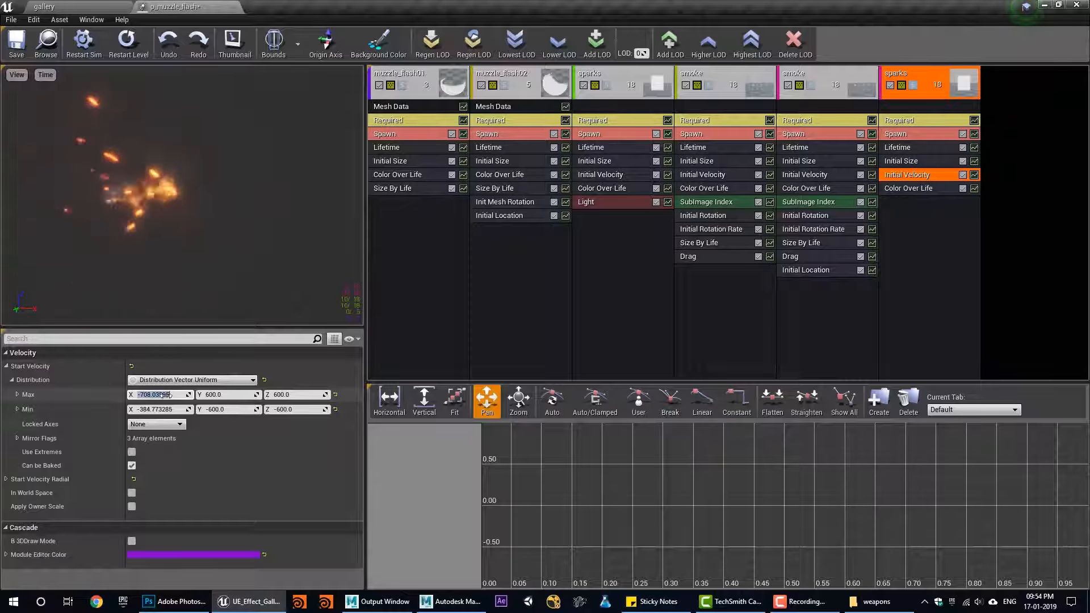
type("-50")
key("Return")
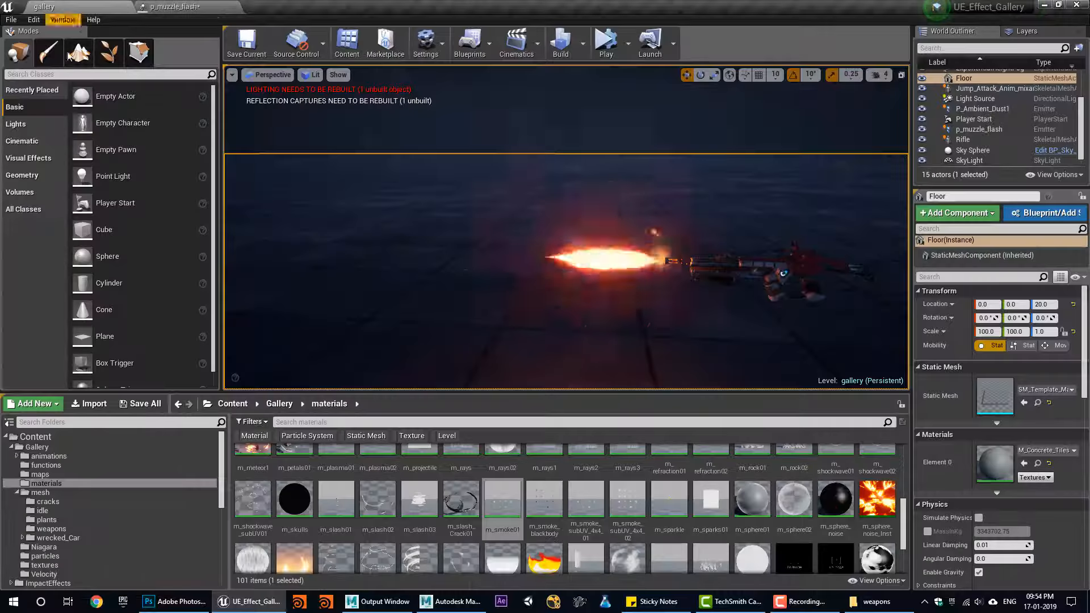
left_click(98, 6)
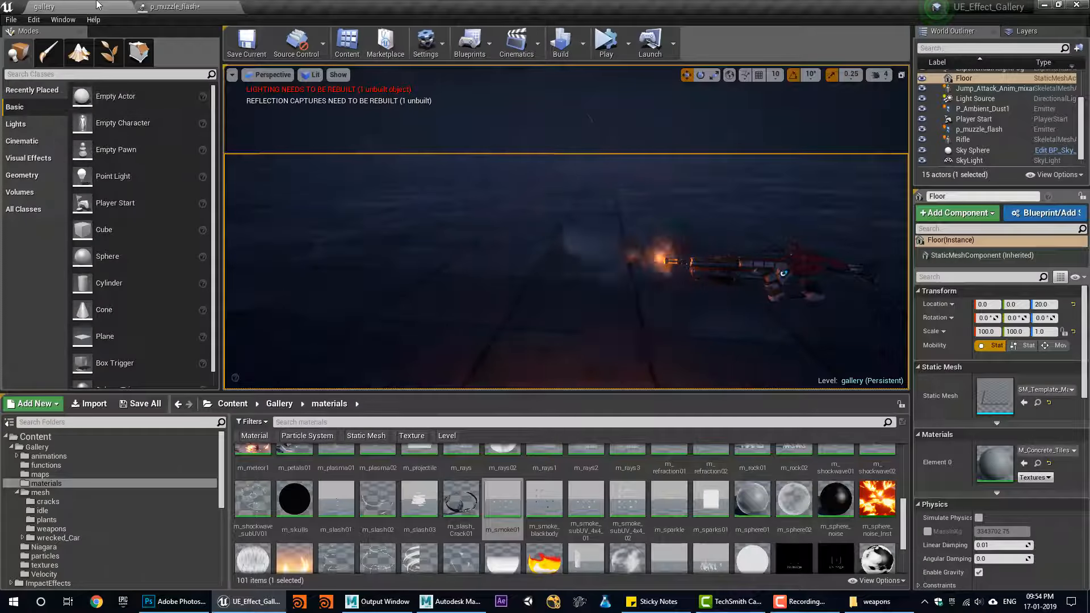
Set the duplicated sparks' start size in Y to Max 3 and Min 1 and check the effect in the gallery level
left_click(173, 6)
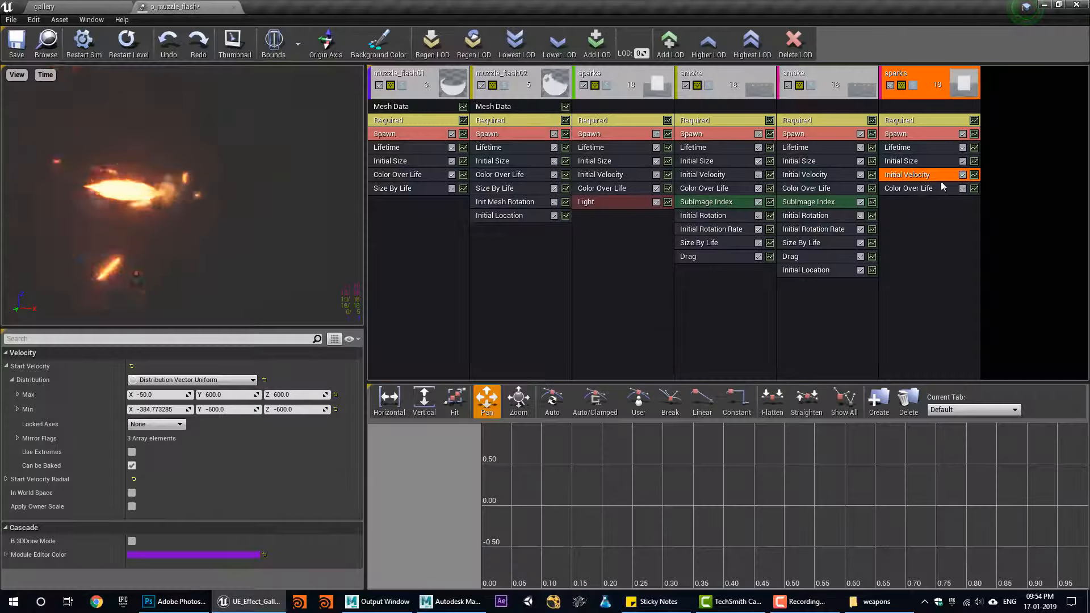
left_click(911, 161)
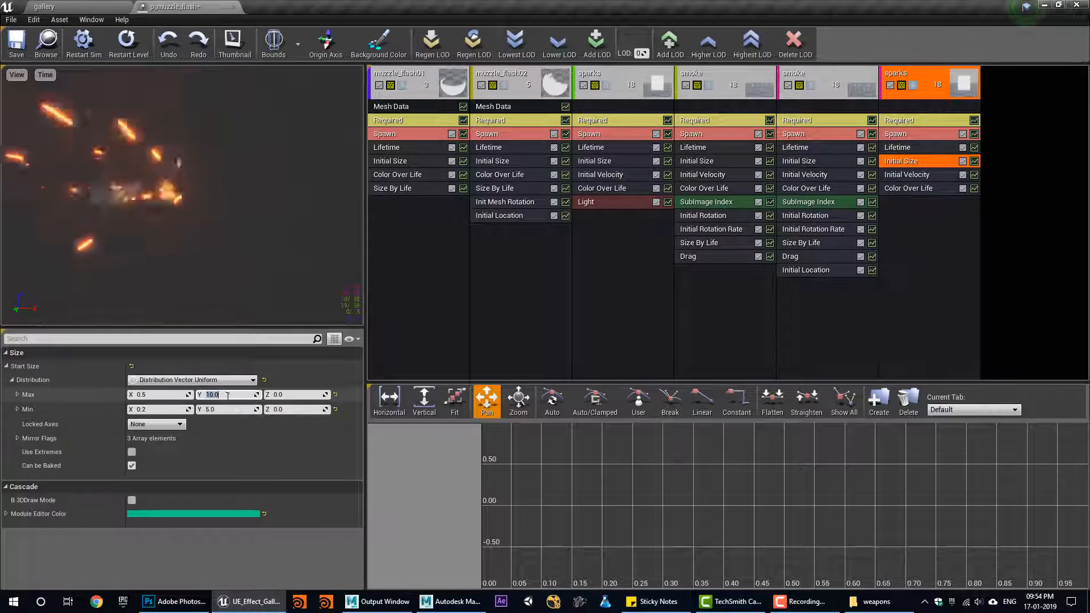
left_click(104, 4)
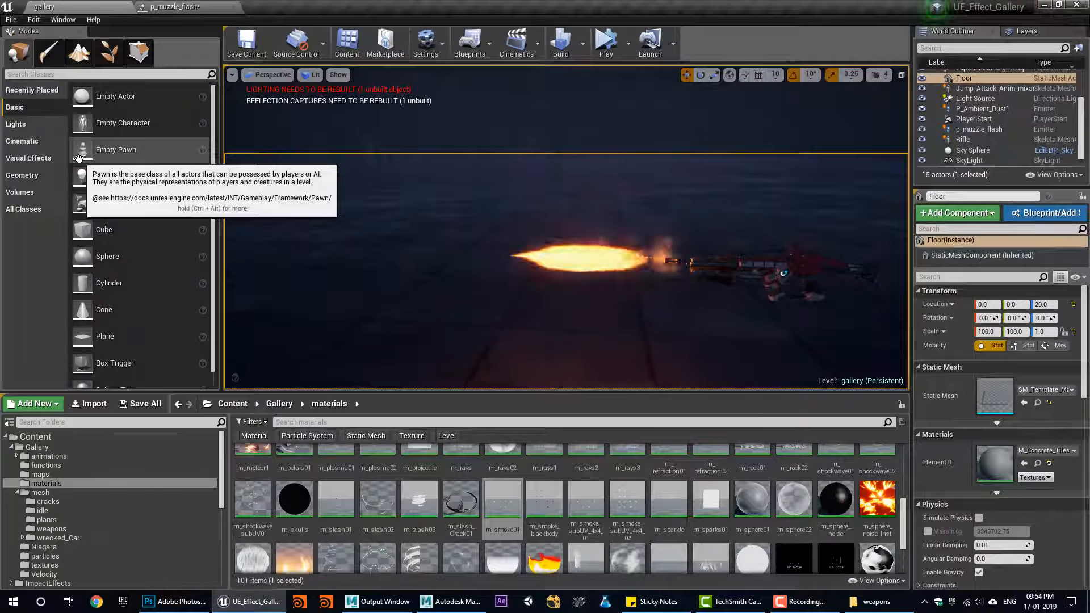
Set the duplicated sparks' lifetime to Min 0.01 and Max 0.1 and check the effect around the rifle muzzle in the gallery level
left_click(174, 7)
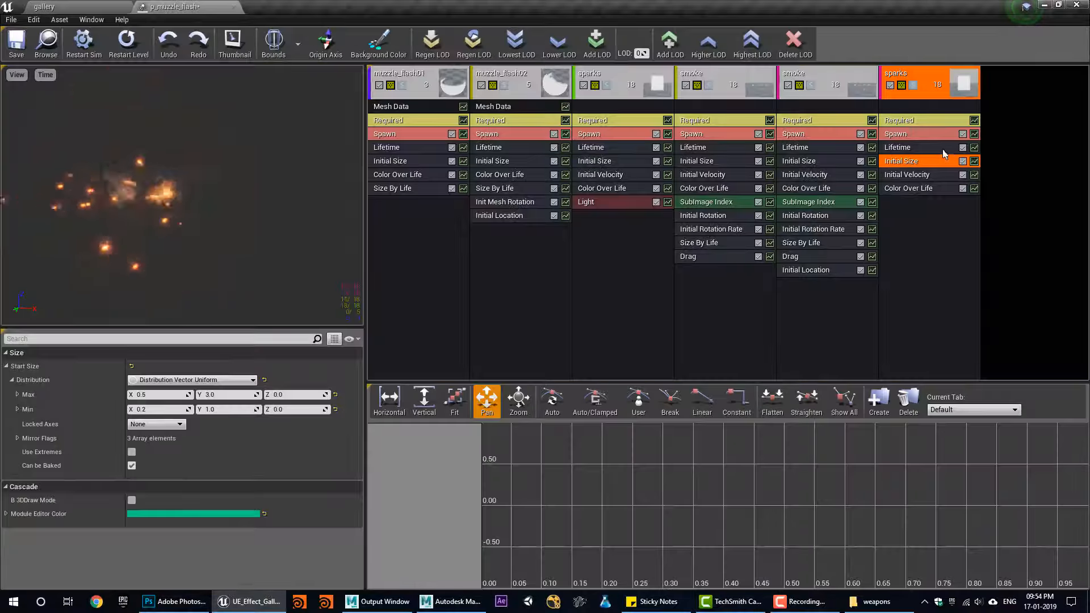
left_click(160, 394)
type("0.01")
key("Return")
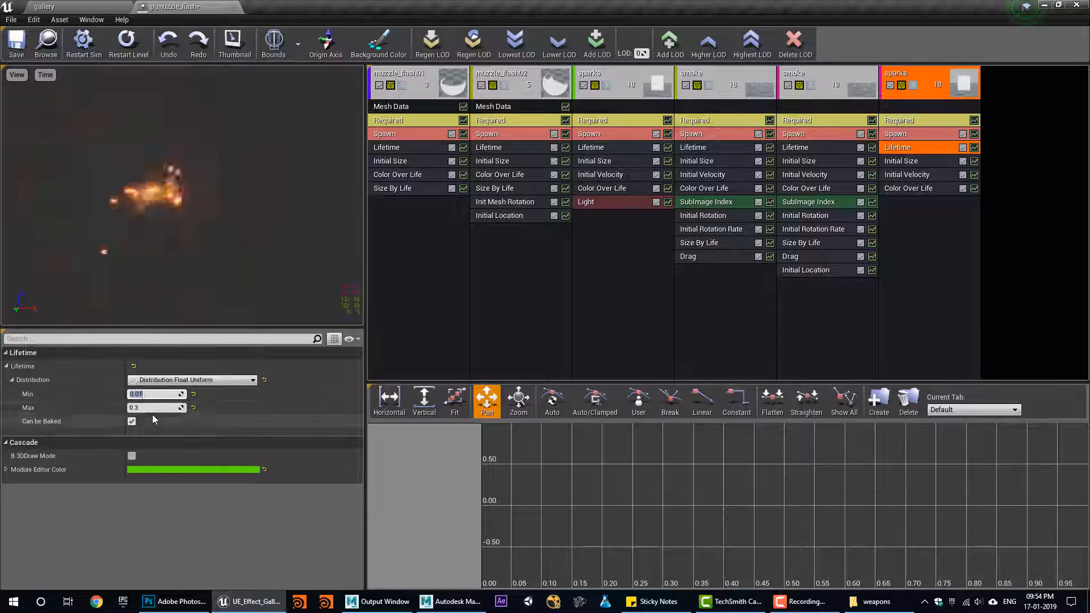
left_click(79, 7)
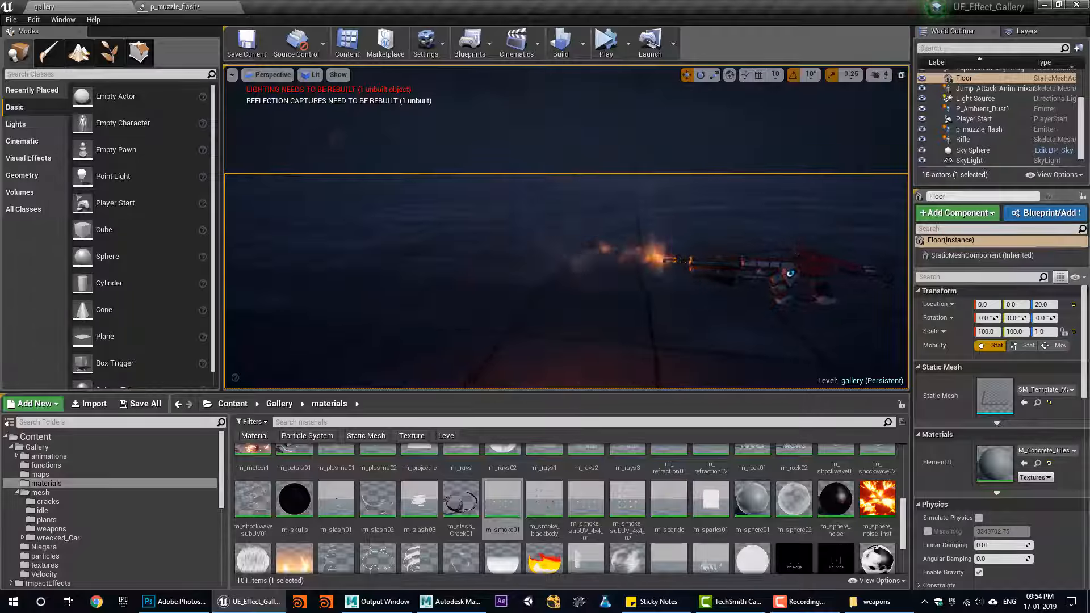
right_click(476, 255)
left_click(454, 340)
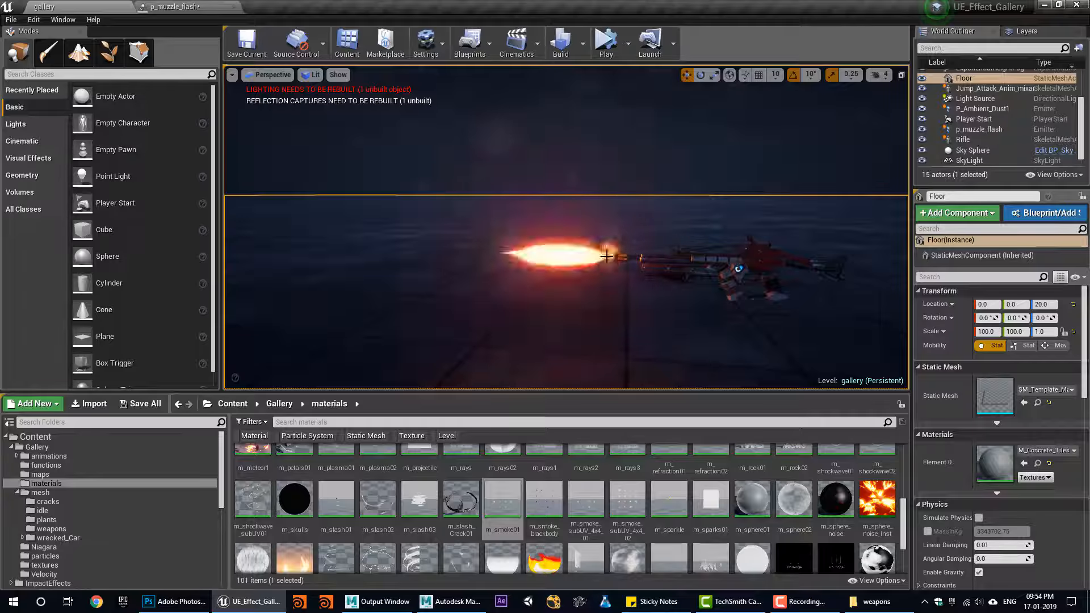
mouse_move(611, 255)
left_mouse_down("alt")
mouse_move(611, 275)
mouse_move(611, 260)
mouse_move(620, 266)
left_mouse_up("alt")
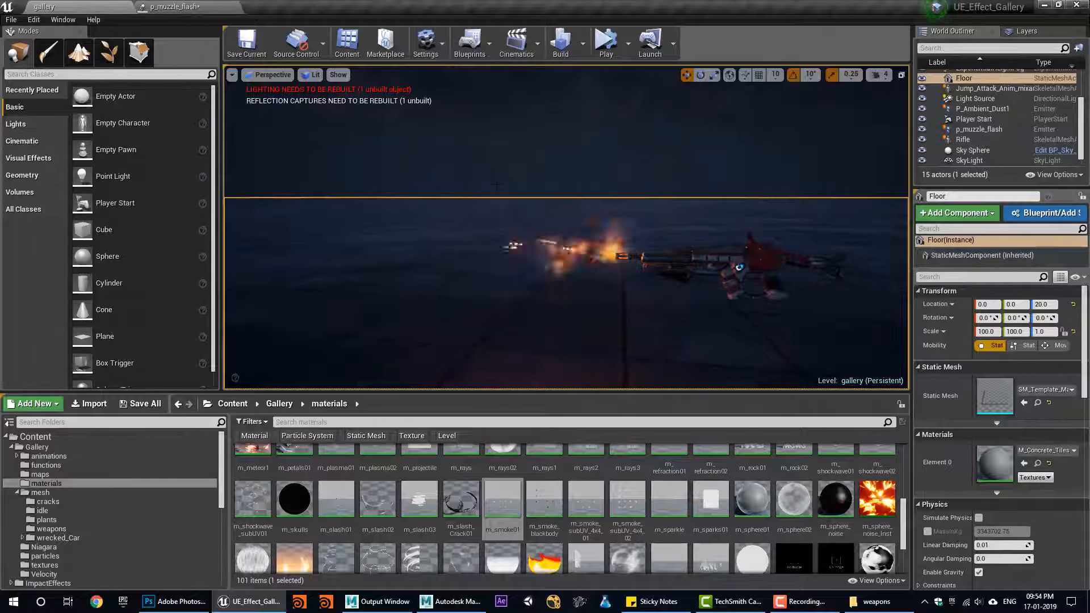
Duplicate the muzzle_flash01 emitter and rename the first of the two emitters small_muzzle_flash01
left_click(168, 6)
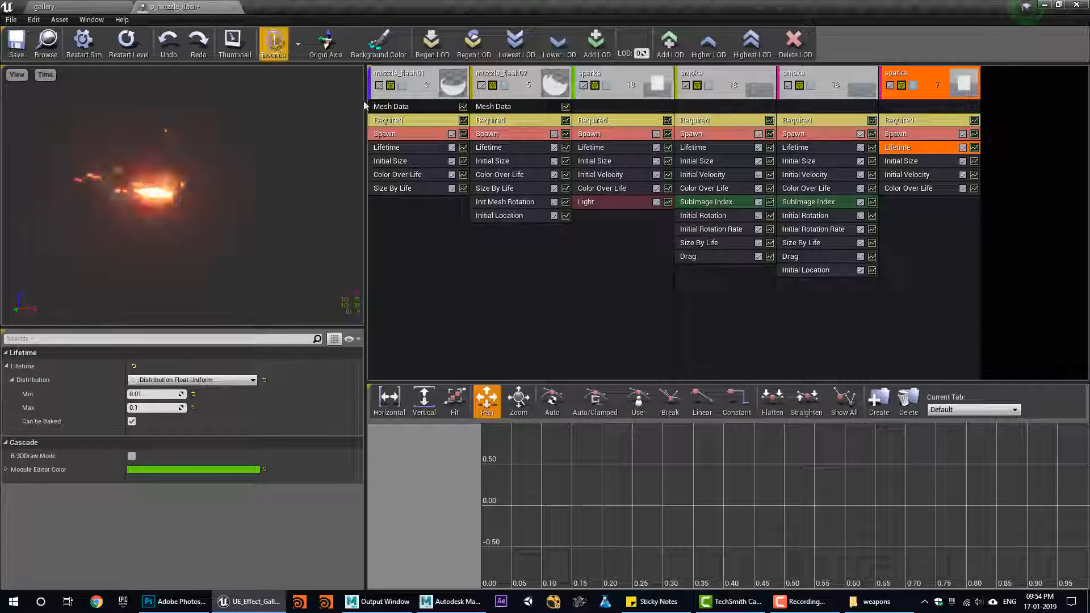
right_click(413, 74)
mouse_move(454, 80)
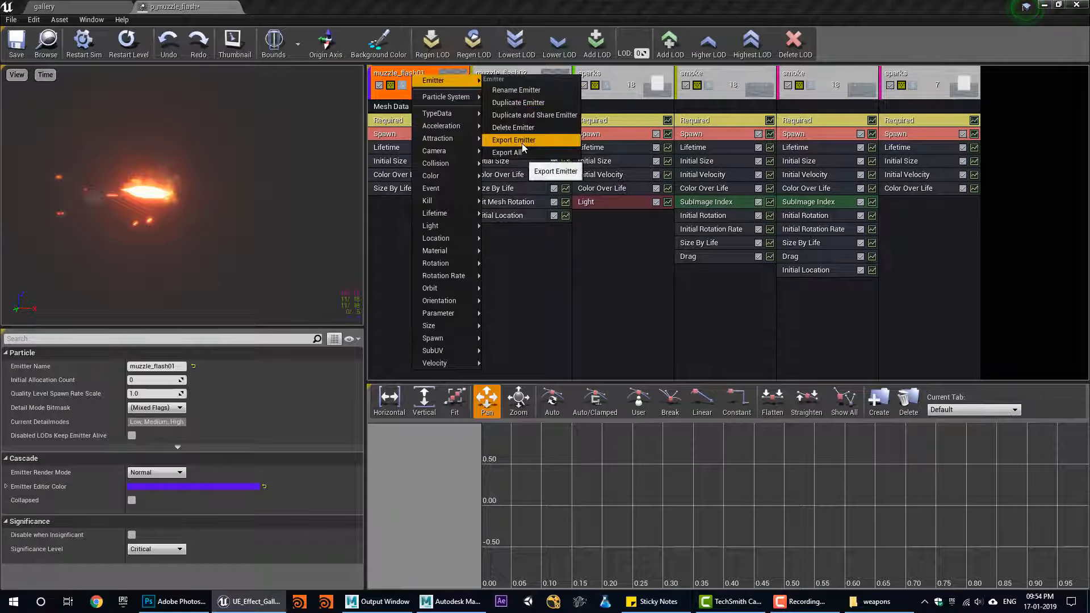
left_click(519, 104)
right_click(404, 68)
mouse_move(437, 75)
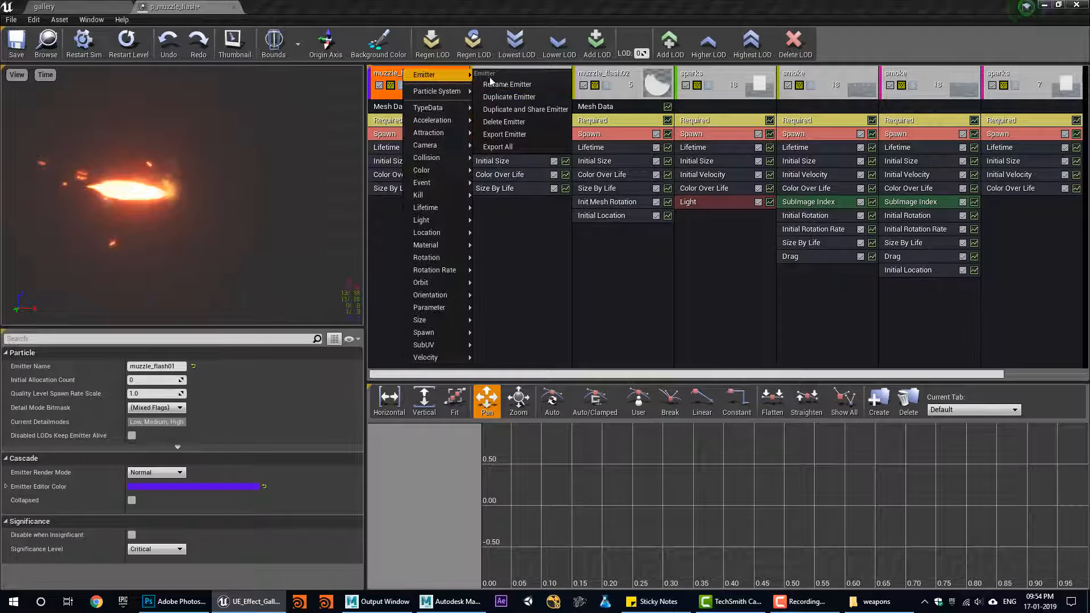
left_click(527, 86)
key("Right")
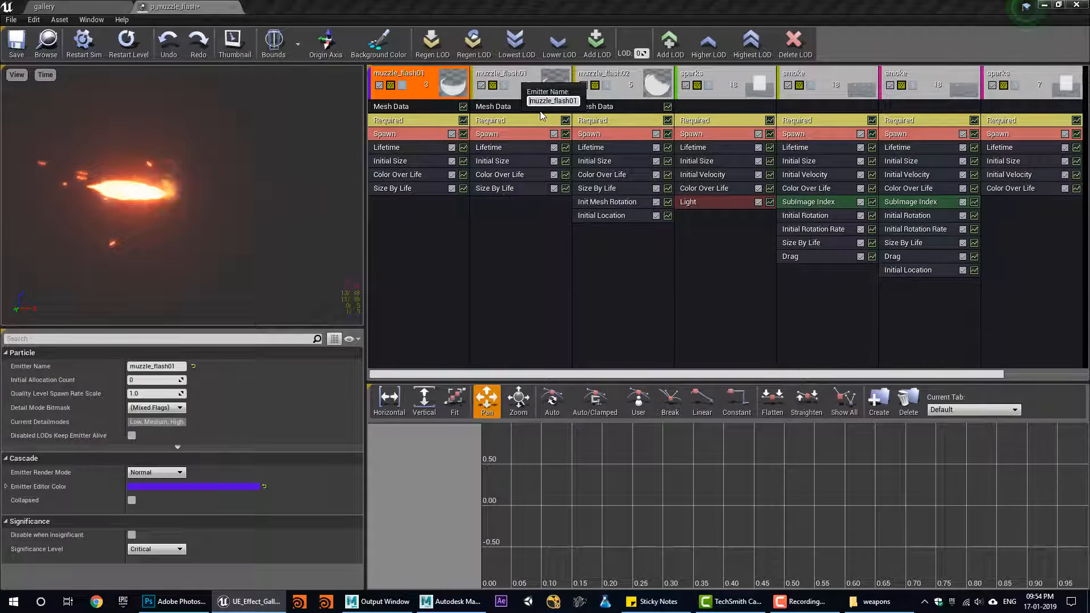
type("small_")
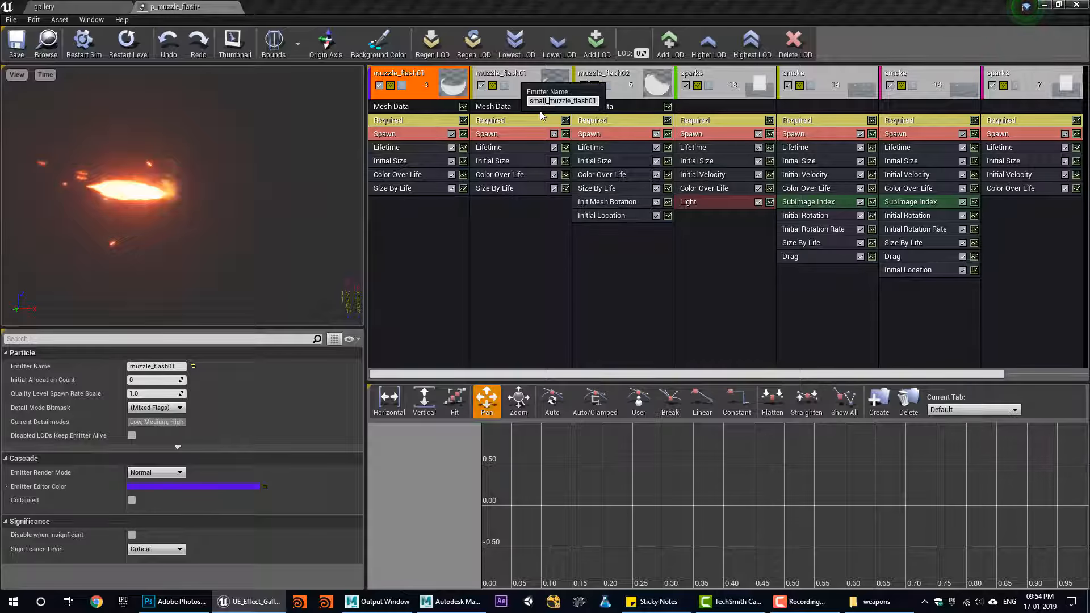
key("Return")
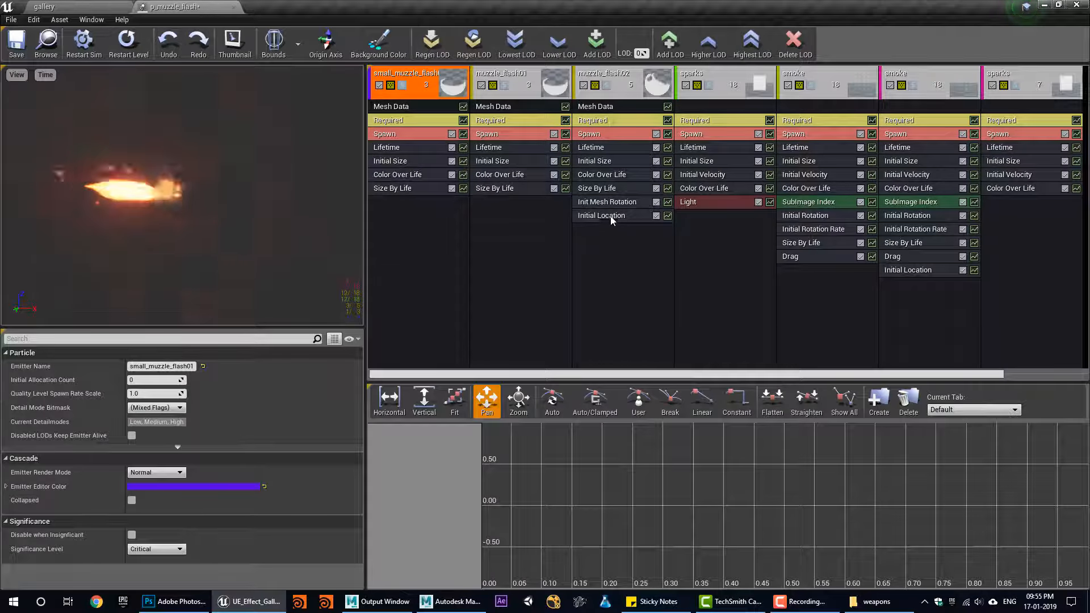
Copy the Initial Location module from muzzle_flash02 to small_muzzle_flash01 and set the copy's X start location to about 79.12
left_click_drag(615, 217, 455, 248)
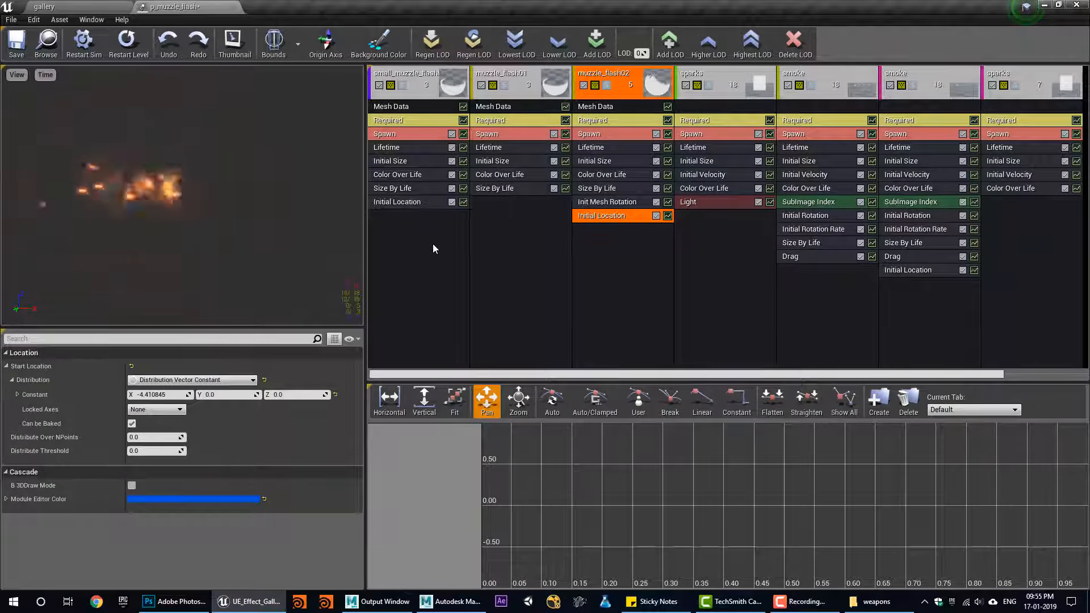
left_click(406, 201)
left_click(156, 395)
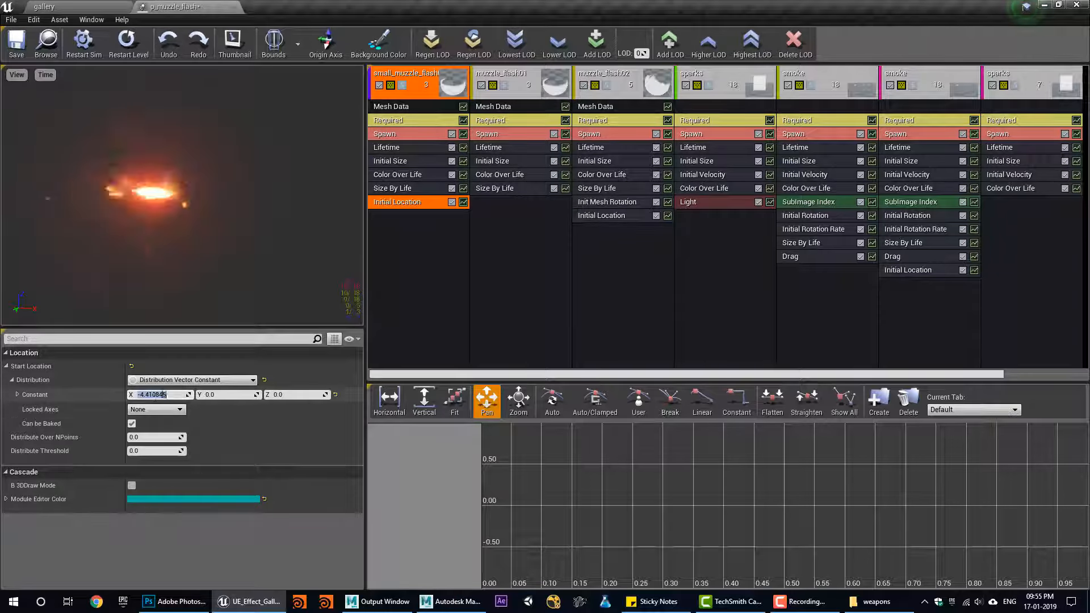
type(".12072")
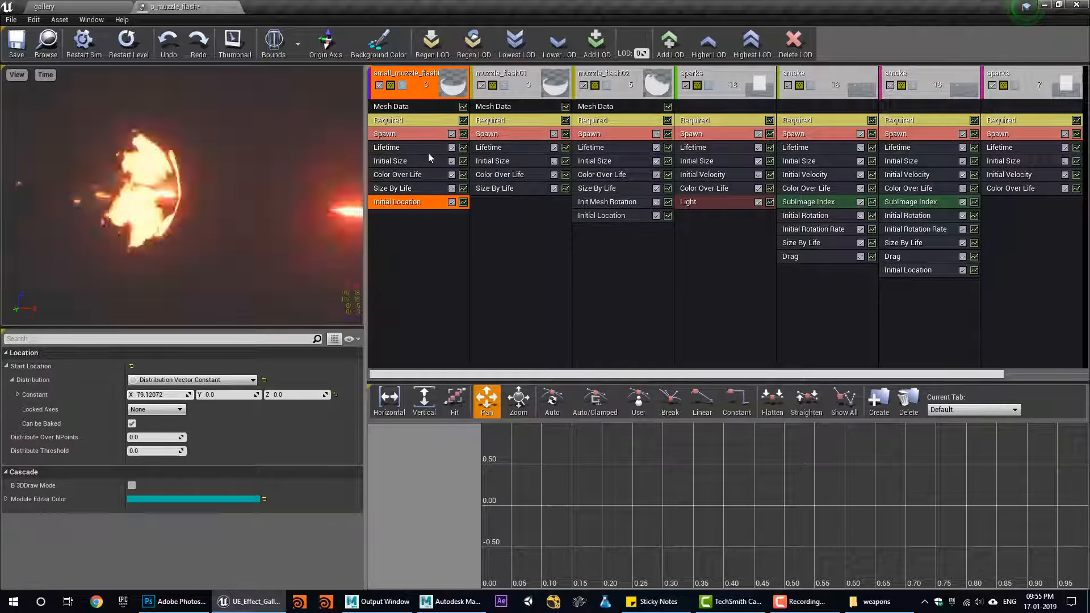
Change small_muzzle_flash01's start size to Distribution Vector Constant with locked axes XYZ and X set to 1
left_click(398, 161)
left_click(173, 424)
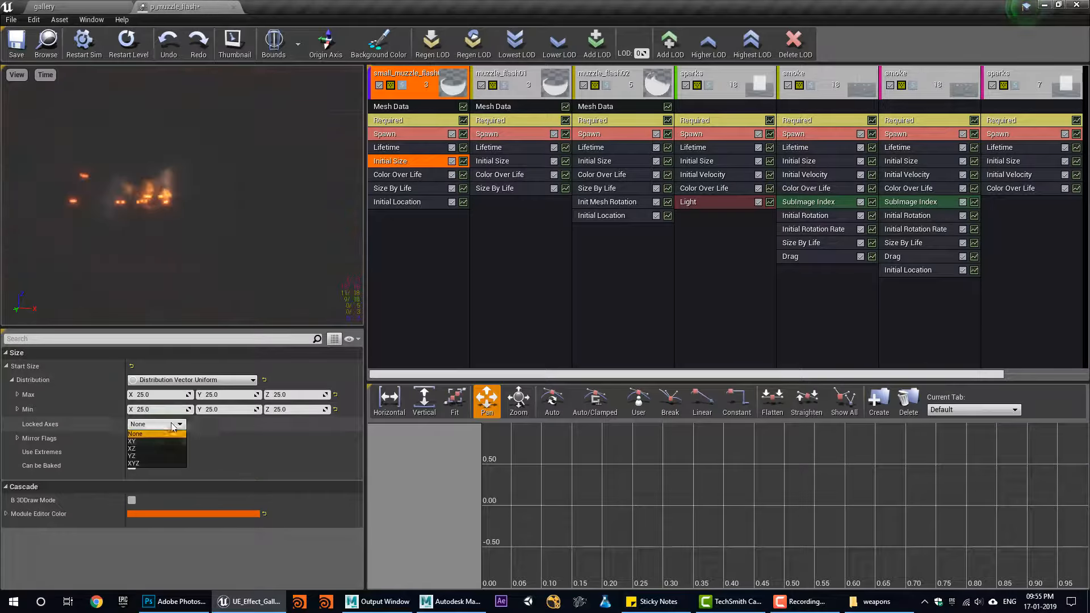
left_click(143, 463)
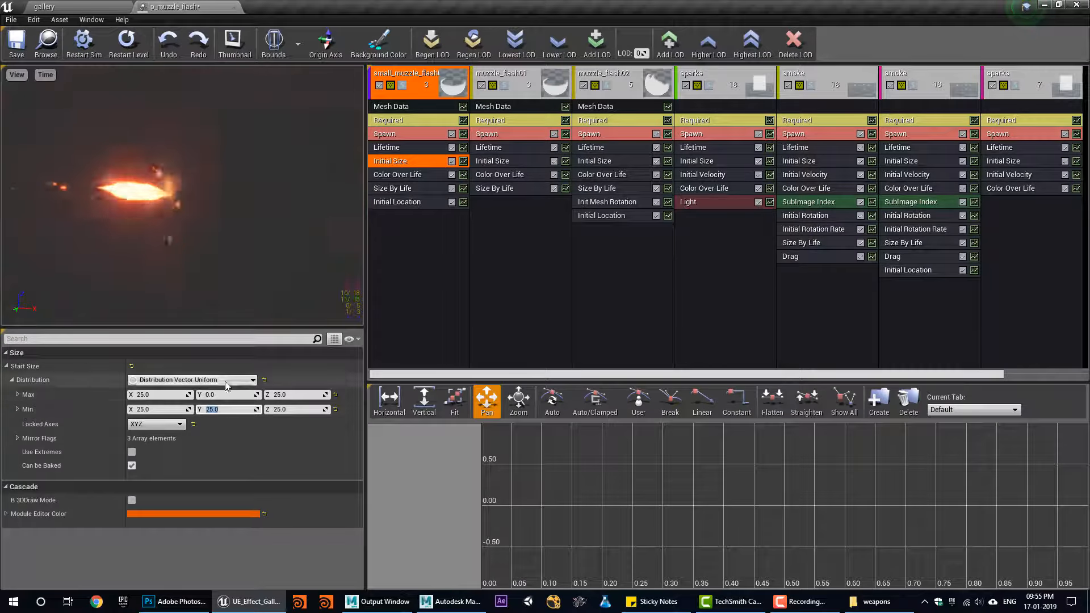
left_click(221, 380)
left_click(221, 404)
left_click(156, 410)
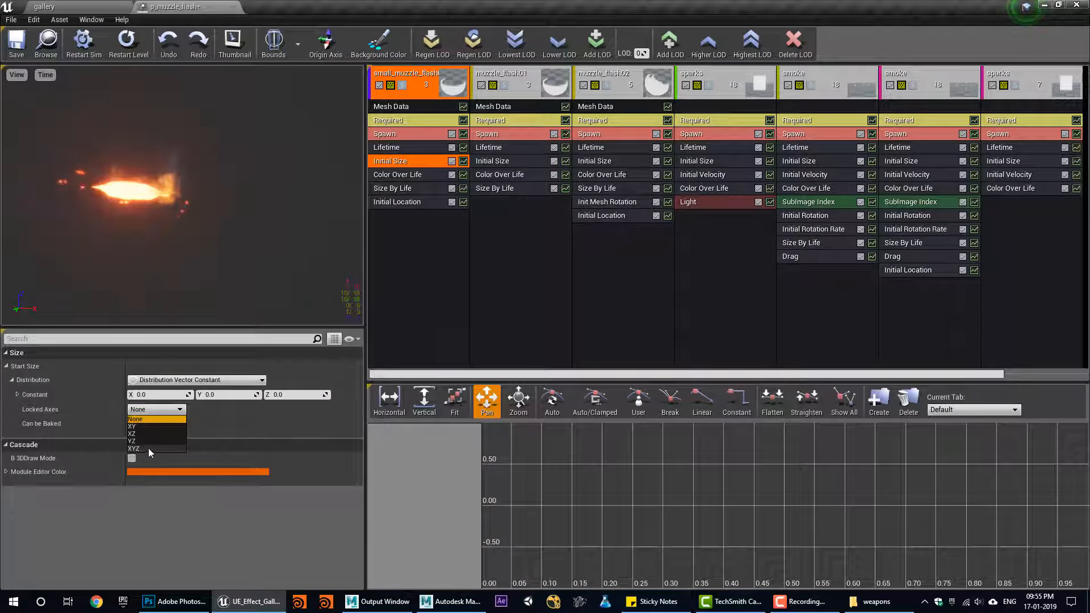
left_click(149, 448)
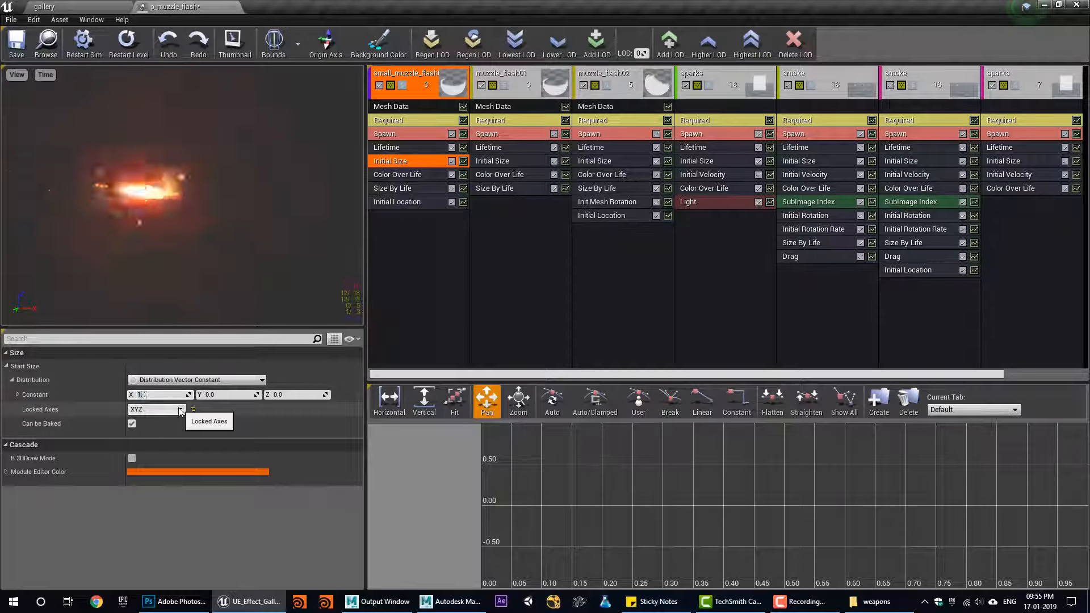
key("Return")
Solo the small_muzzle_flash01 emitter and try start size X values of 25 and 5
left_click(402, 85)
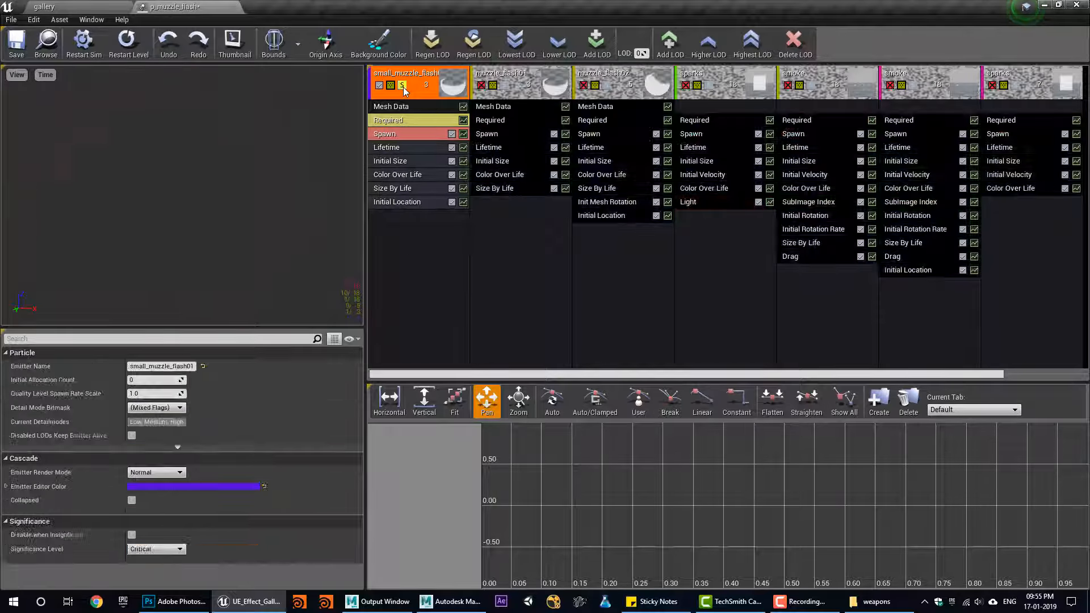
left_click(399, 163)
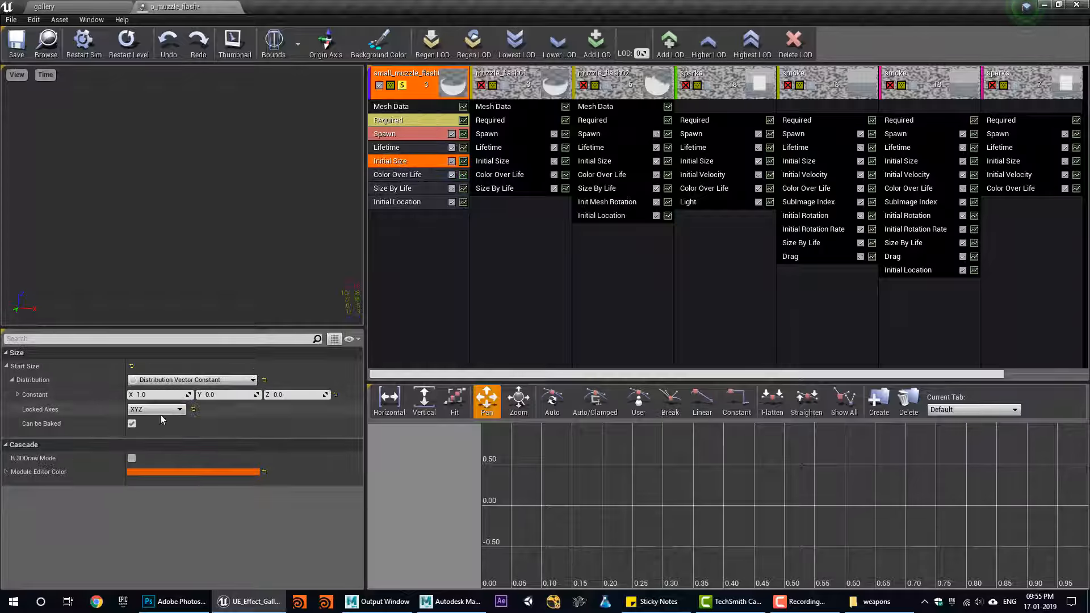
type("25")
key("Return")
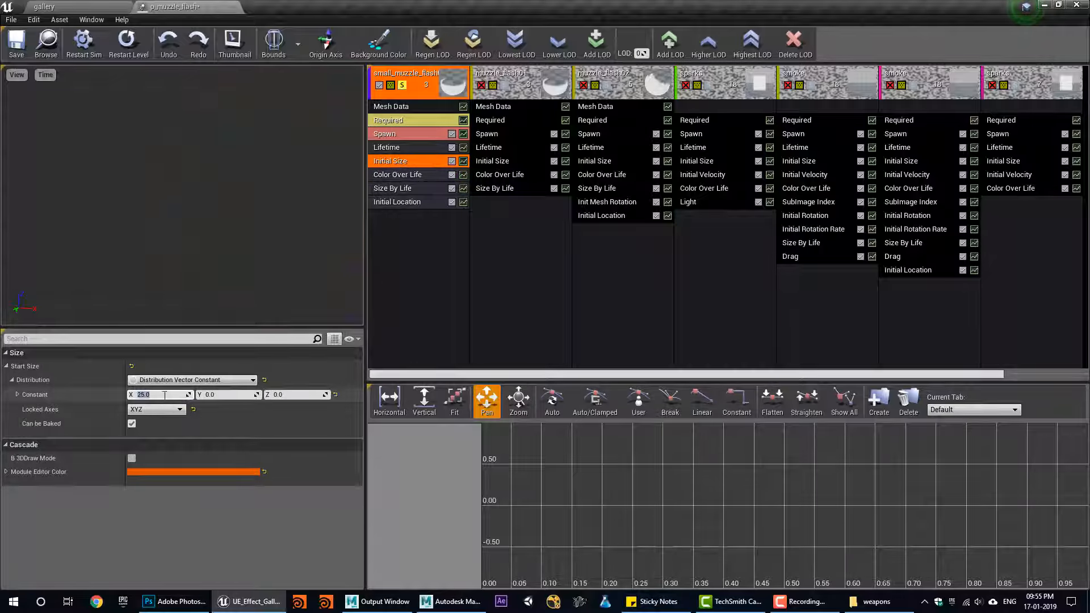
type("5")
key("Return")
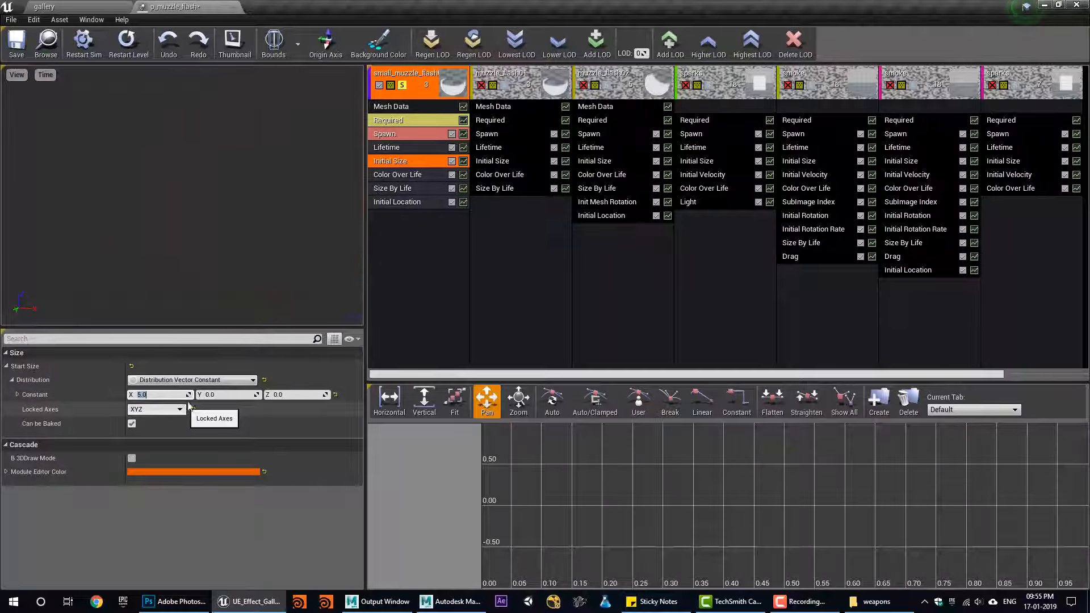
Turn off solo, set small_muzzle_flash01's X start location to about 5.35 and check the effect in the gallery level
left_click(400, 202)
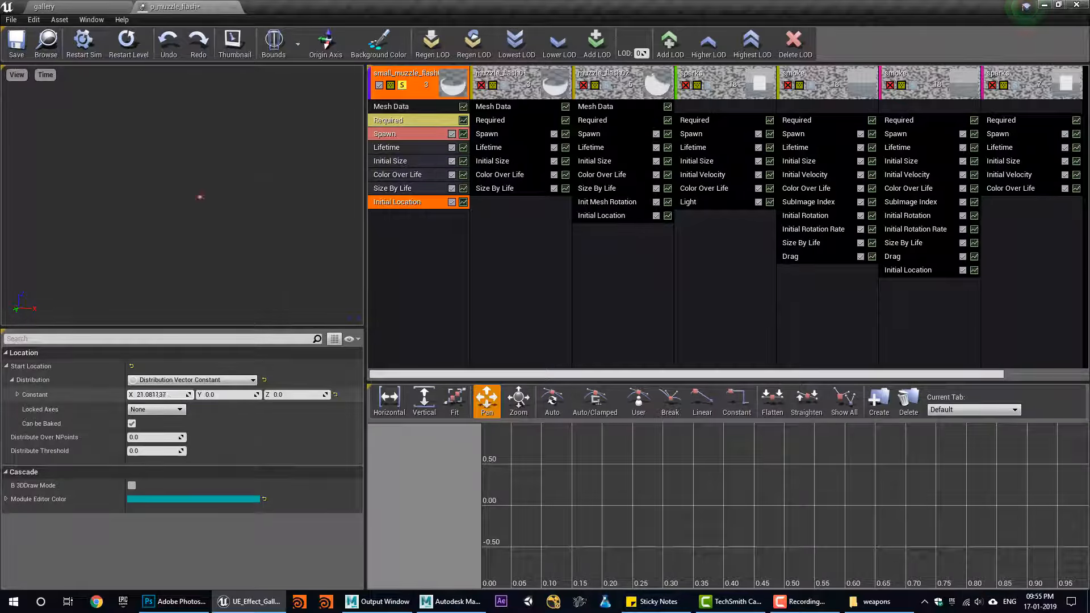
left_click(403, 86)
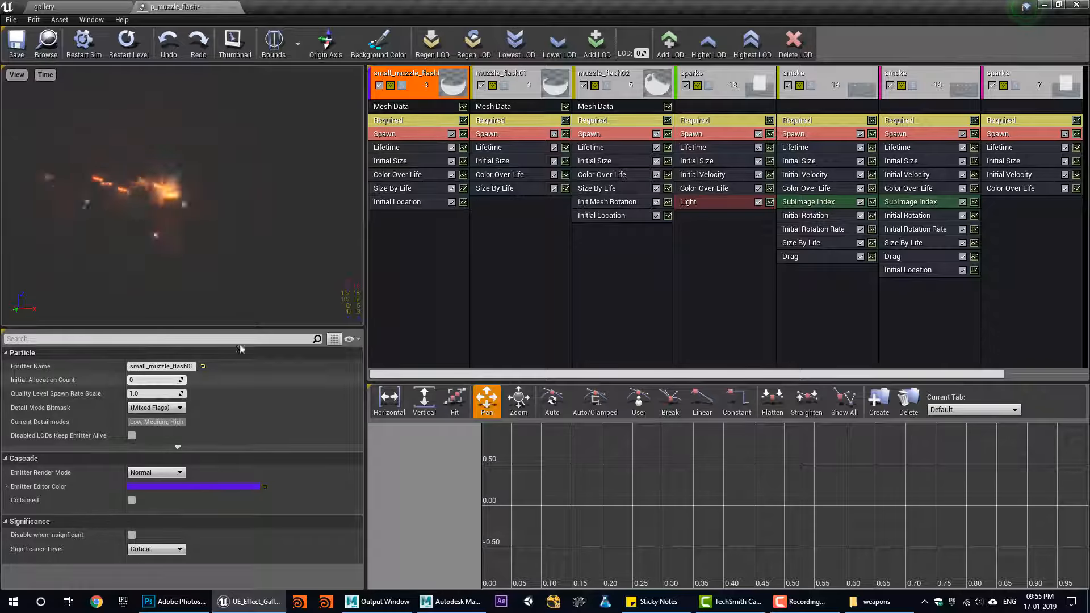
left_click(400, 203)
left_click_drag(160, 394, 173, 395)
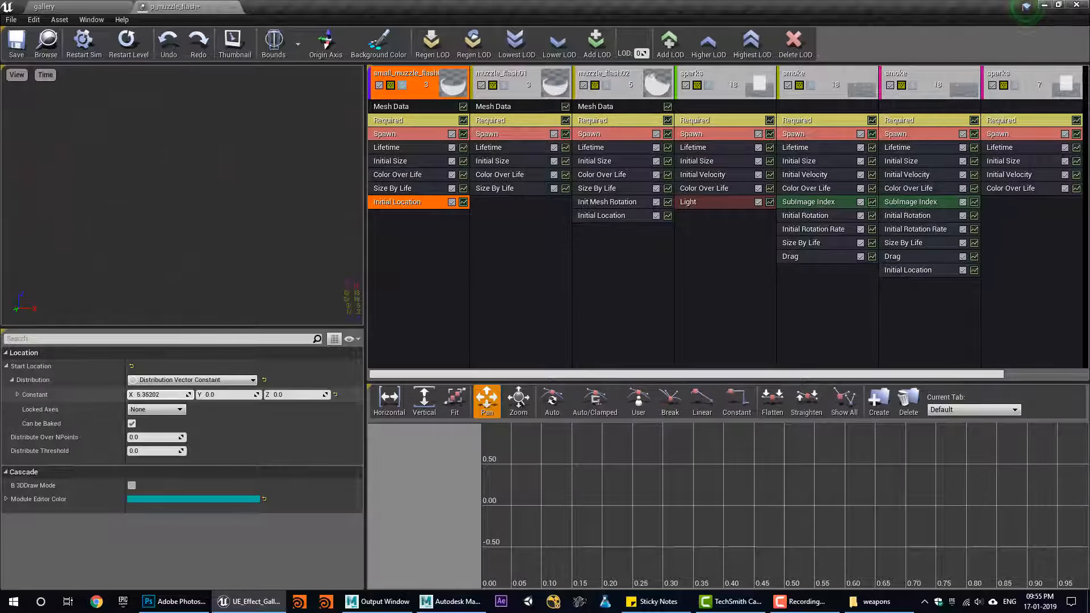
left_click(85, 4)
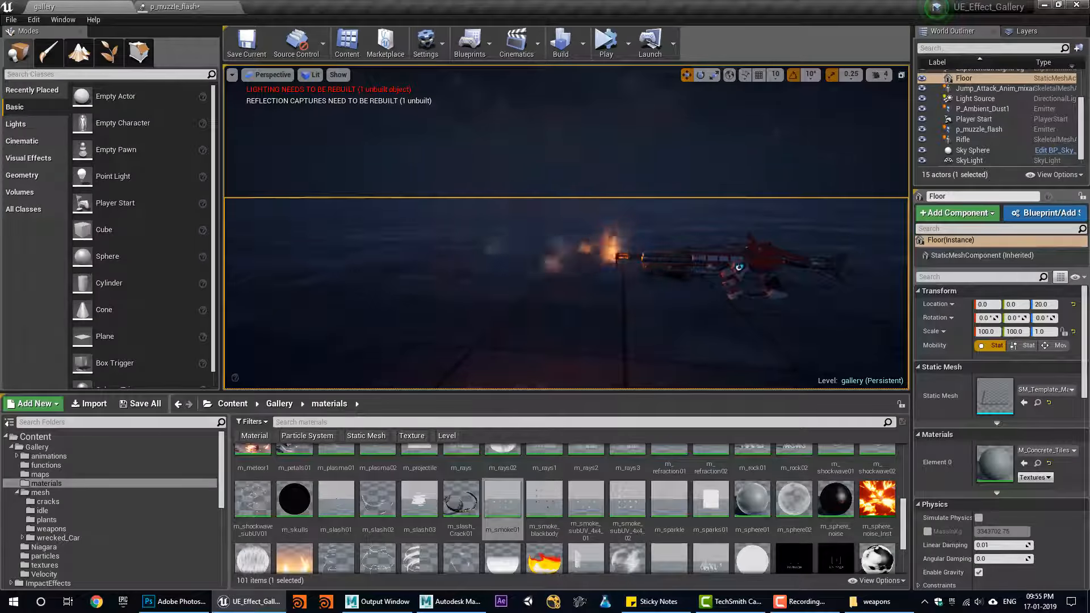
Solo small_muzzle_flash01 again, set its start size X to 8 and check the flash in the gallery level
left_click(191, 5)
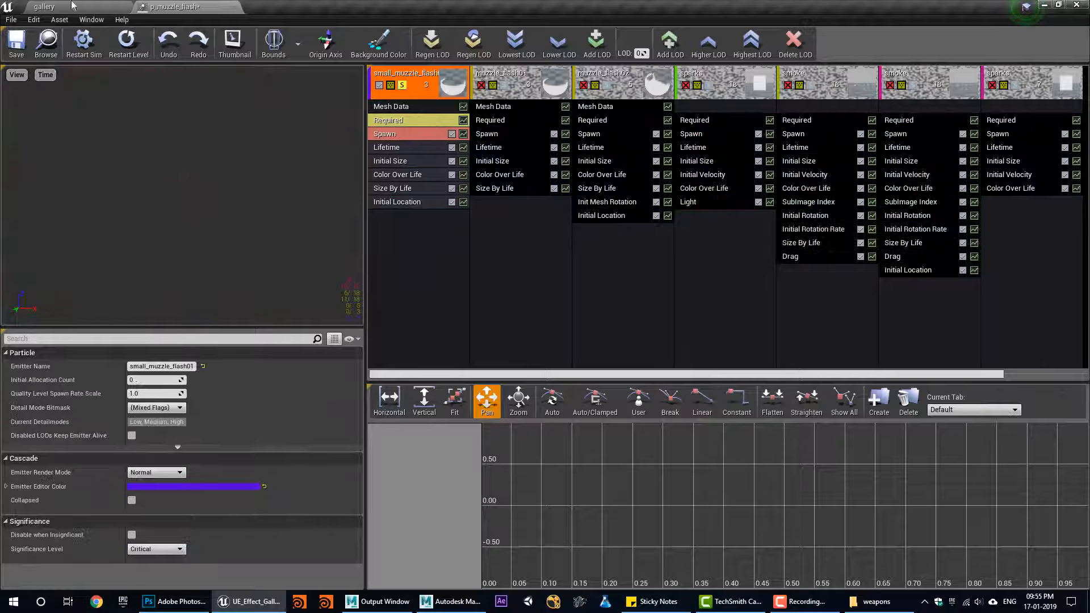
left_click(72, 4)
left_click(176, 6)
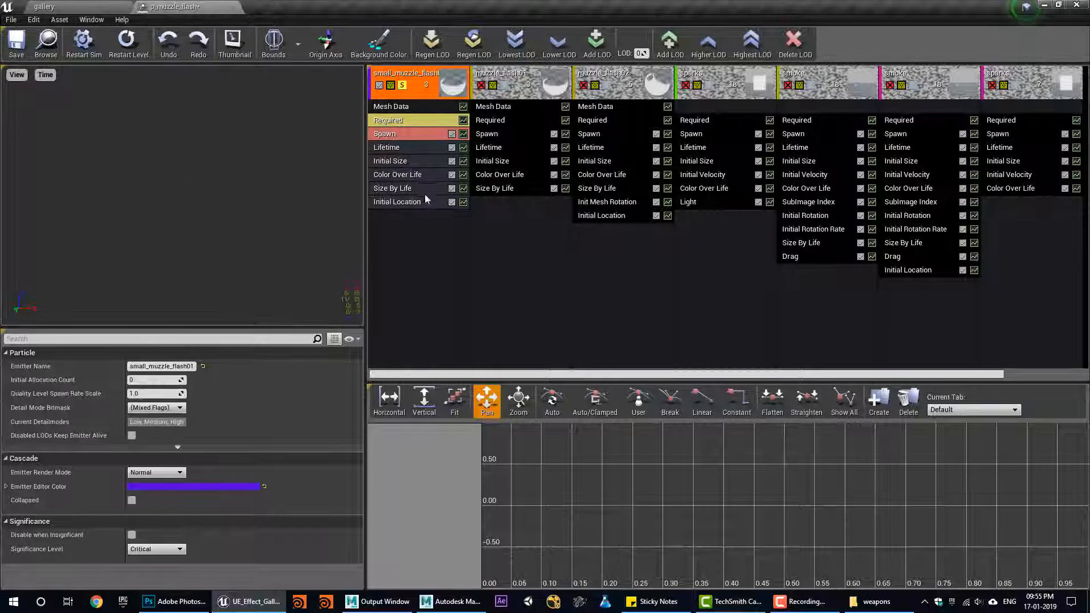
left_click(405, 161)
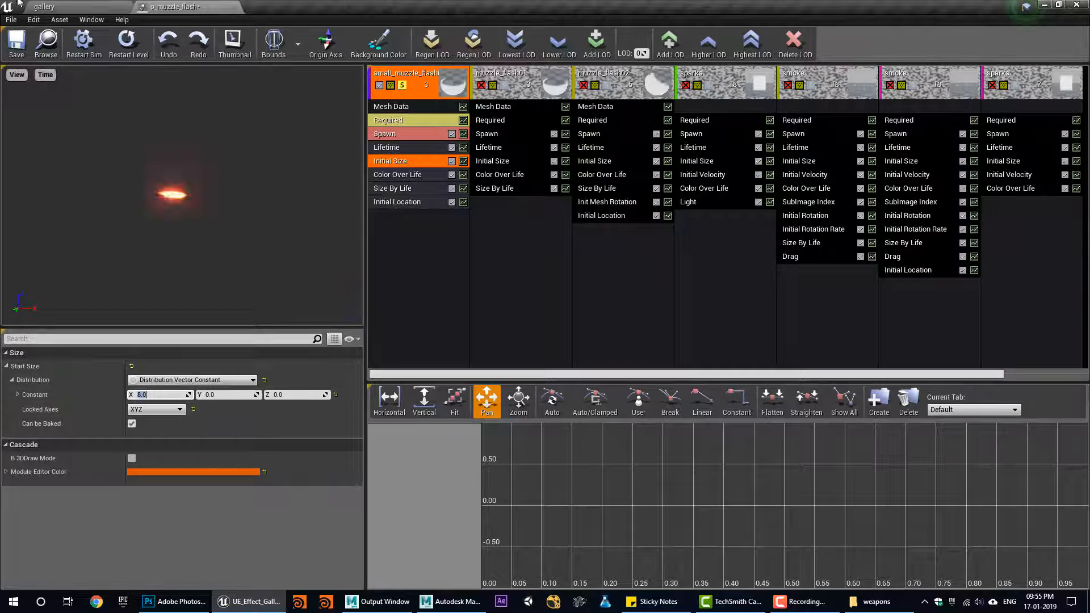
left_click(82, 5)
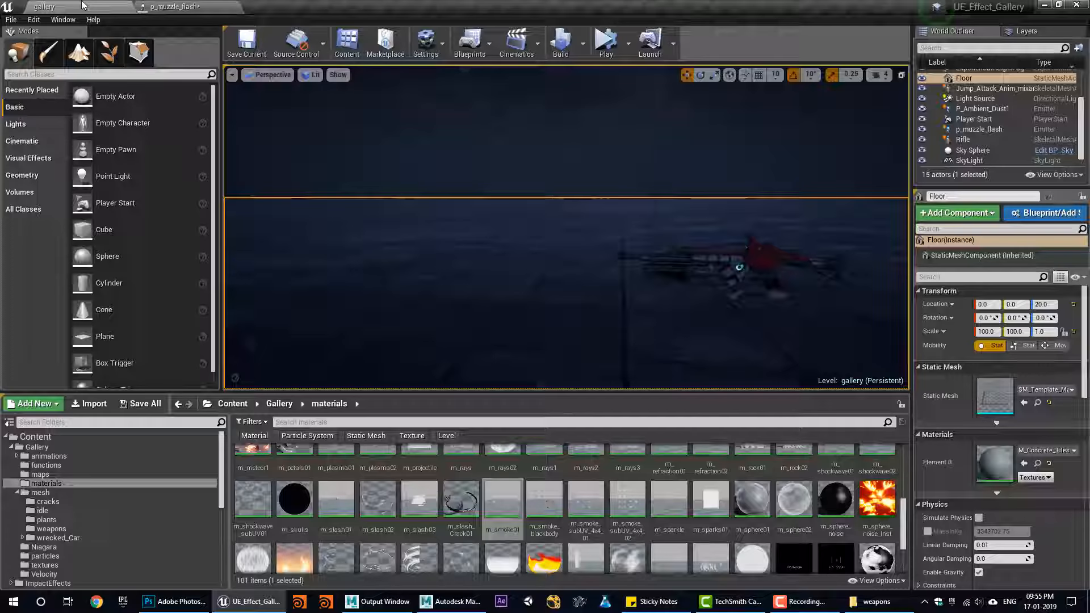
Raise the brightness value (V) of small_muzzle_flash01's first Color Over Life point to 10000 and check it in the gallery level
left_click(206, 5)
left_click(397, 175)
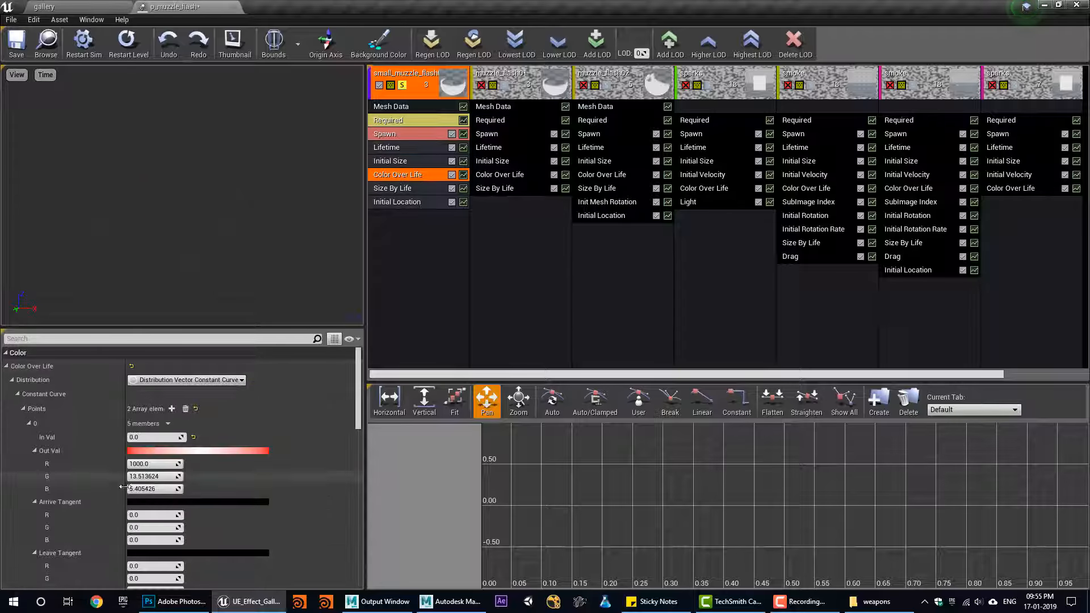
left_click(187, 450)
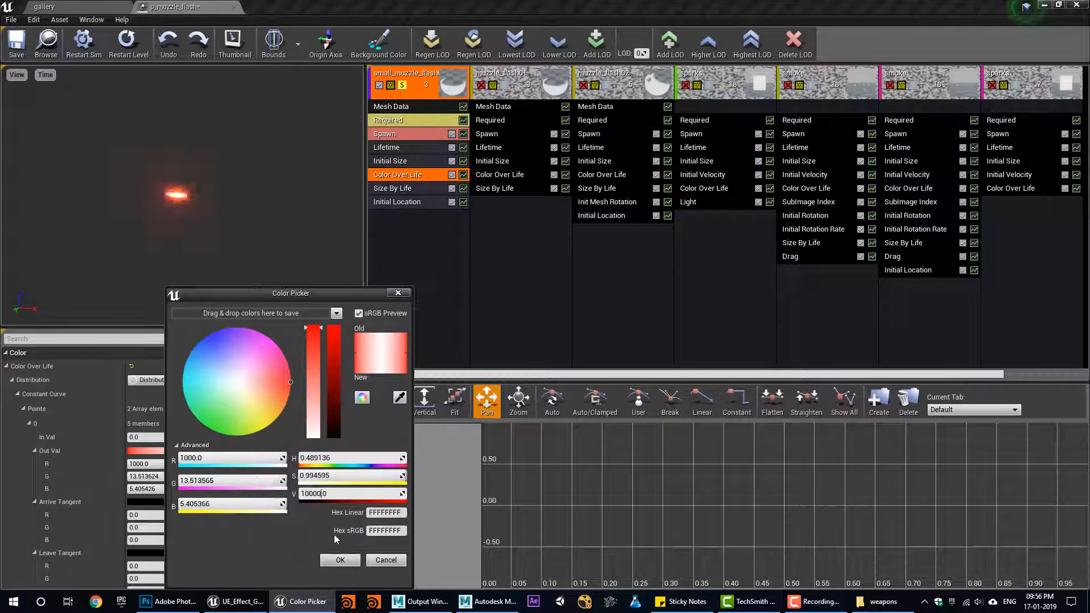
left_click(340, 560)
left_click(106, 6)
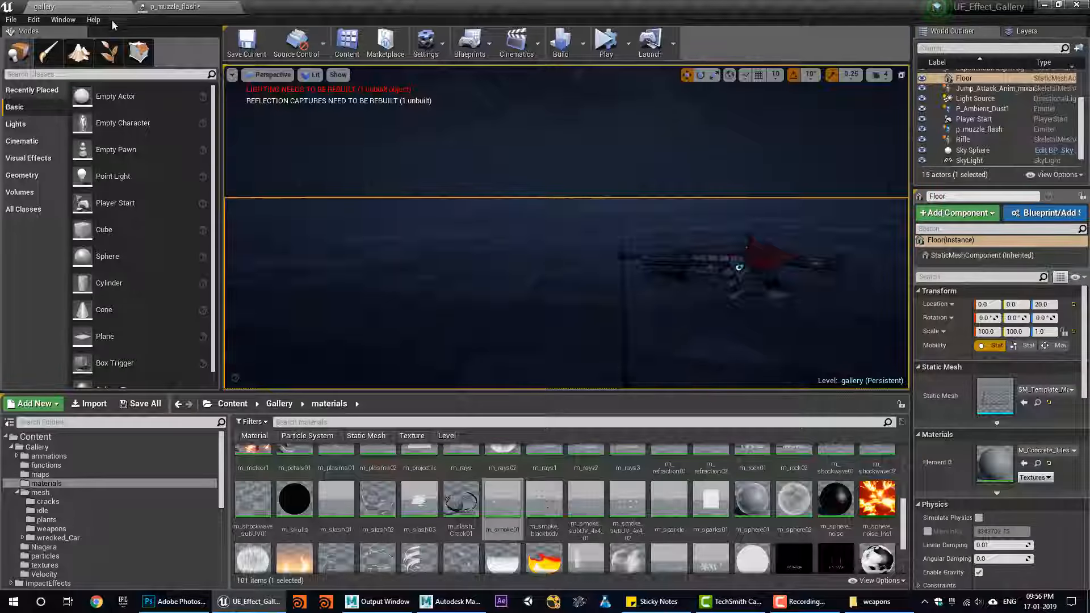
Turn off solo on small_muzzle_flash01 and check the complete muzzle flash effect in the gallery level
left_click(173, 6)
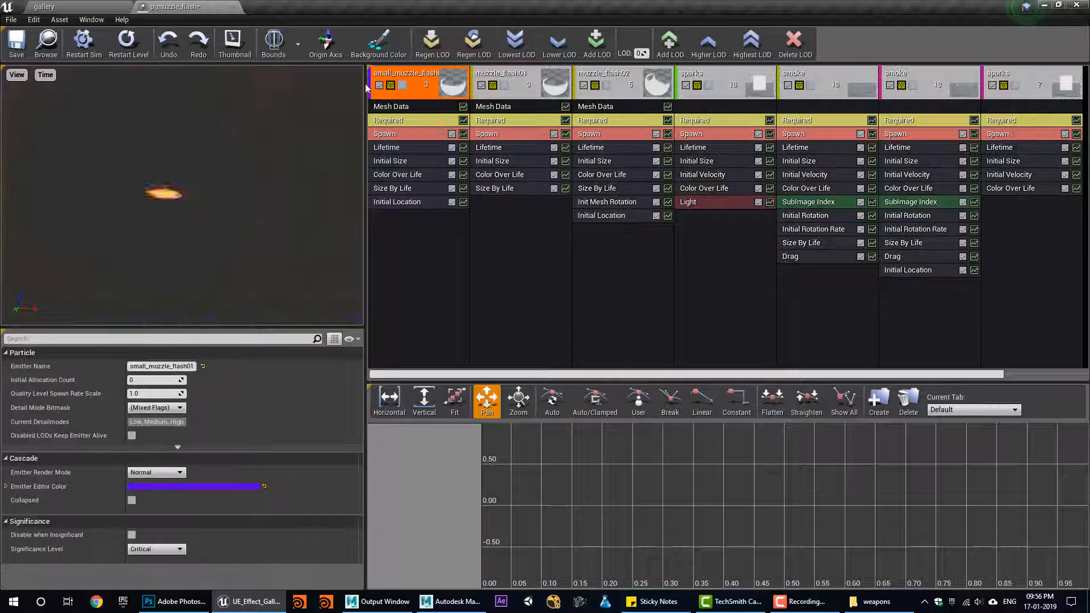
left_click(73, 6)
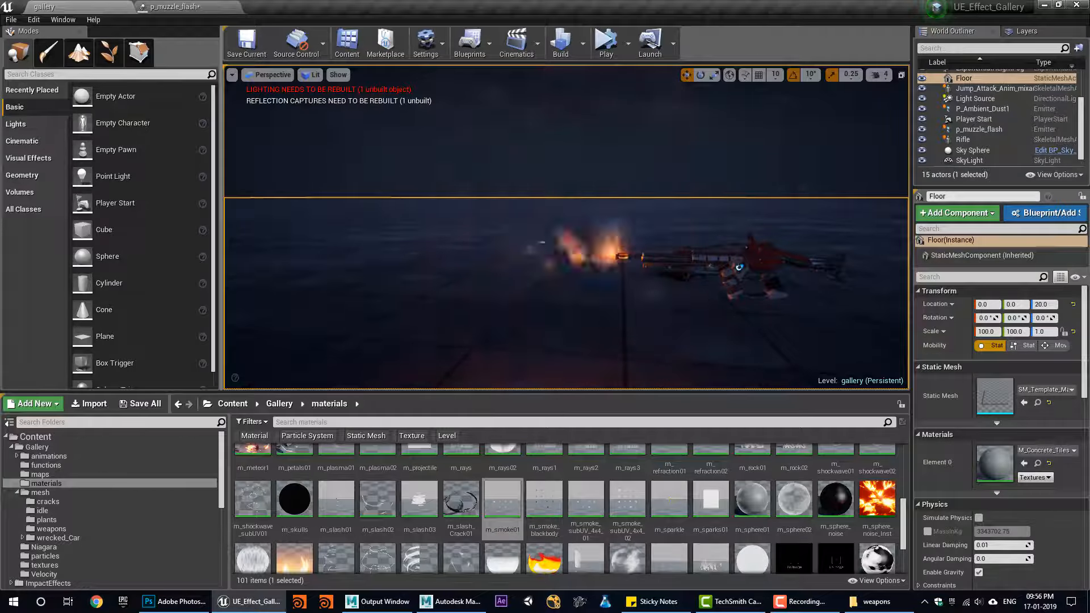
left_click_drag(566, 227, 448, 233, "alt")
right_click_drag(680, 314, 675, 307)
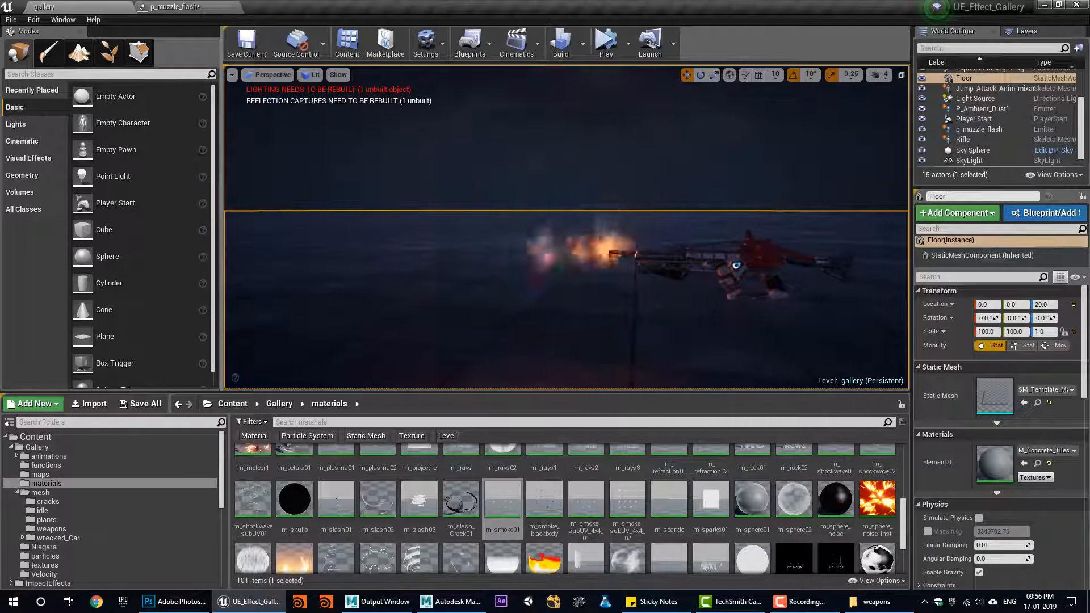
right_click_drag(674, 307, 766, 328)
left_click_drag(766, 328, 638, 345, "alt")
Examine the muzzle flash at the rifle's barrel up close and from several angles in the gallery level
left_click(579, 151)
left_click(583, 276)
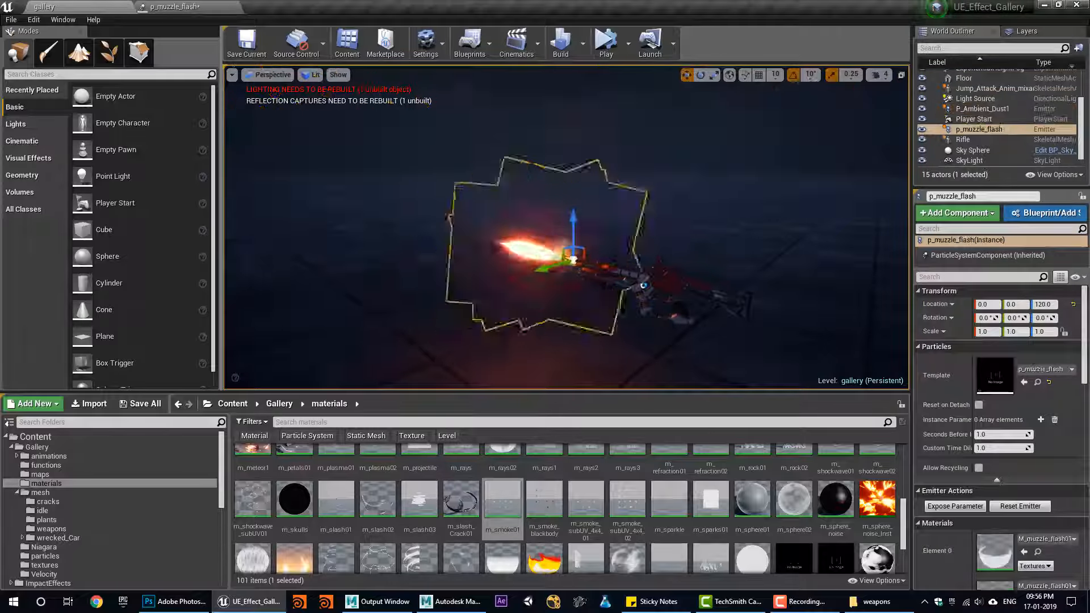
left_click(418, 151)
left_click_drag(562, 306, 569, 333, "alt")
scroll(559, 337, "up", 3)
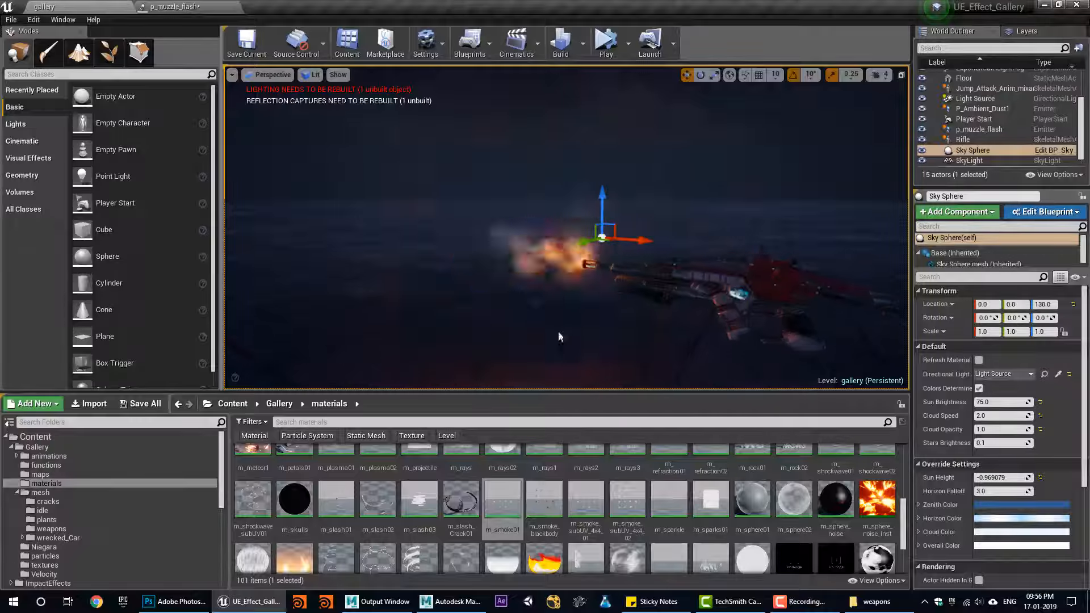
left_click(569, 335)
left_click(710, 336)
left_click_drag(709, 336, 774, 319, "alt")
left_click_drag(771, 261, 737, 278, "alt")
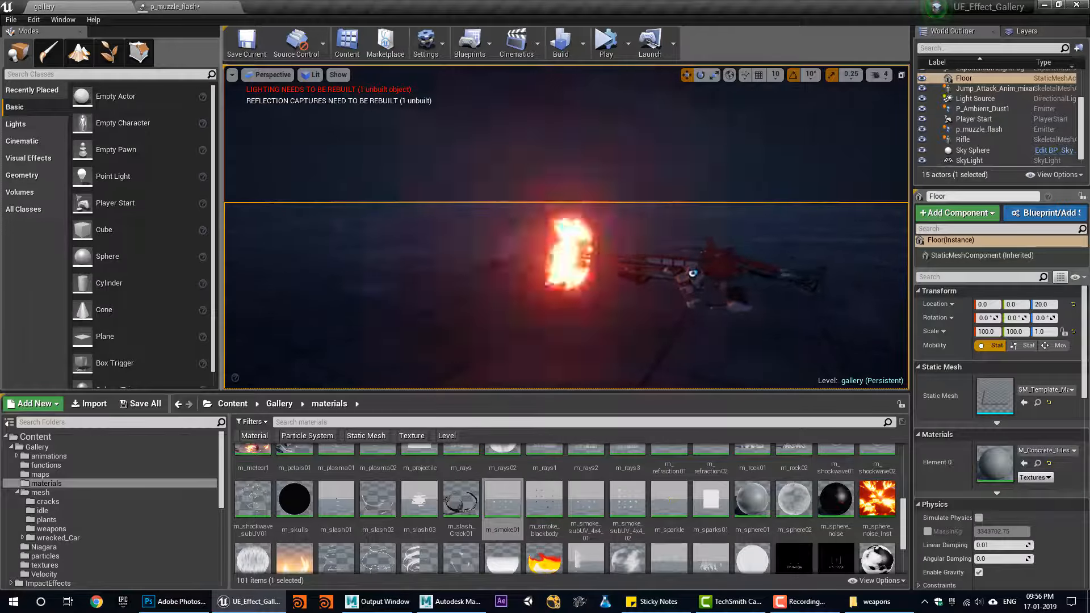
scroll(625, 331, "up", 2)
middle_click_drag(625, 331, 463, 272)
left_click(621, 158)
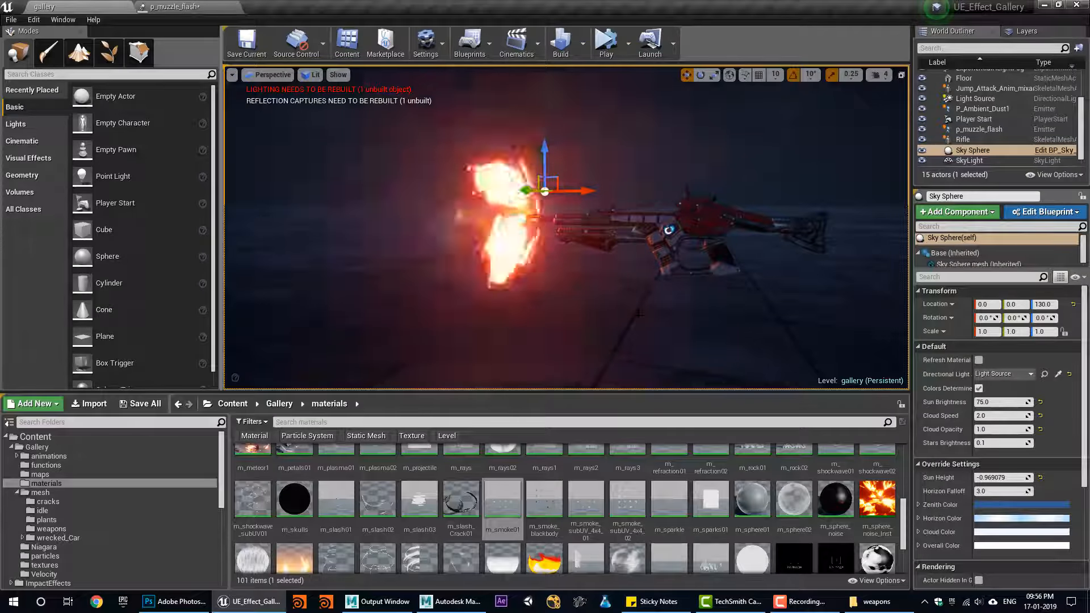
left_click_drag(621, 261, 590, 276, "alt")
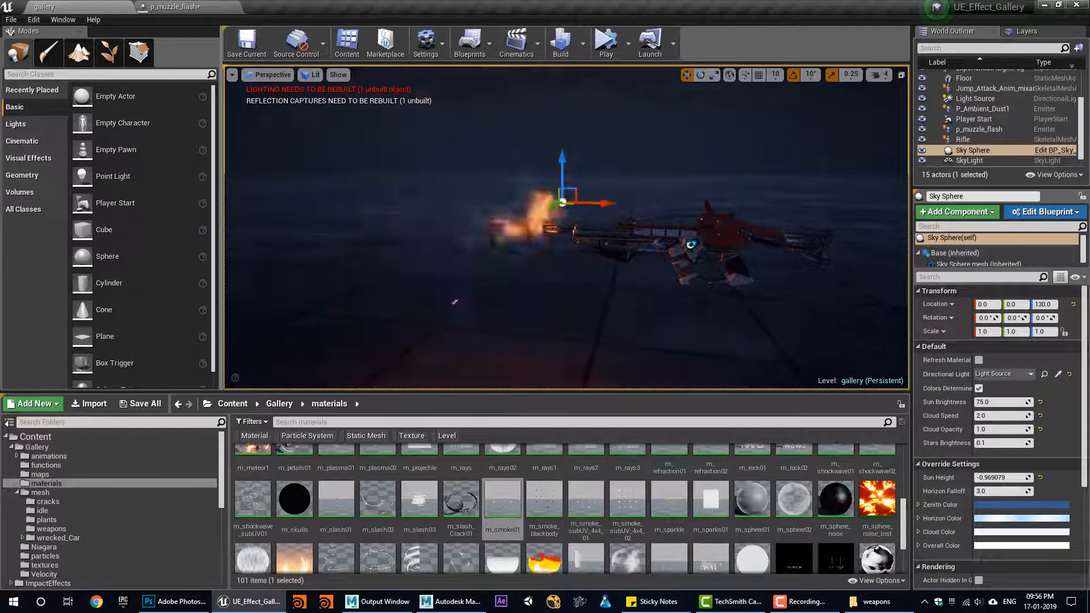
Select the p_muzzle_flash emitter in the level and focus the view on it
key("f")
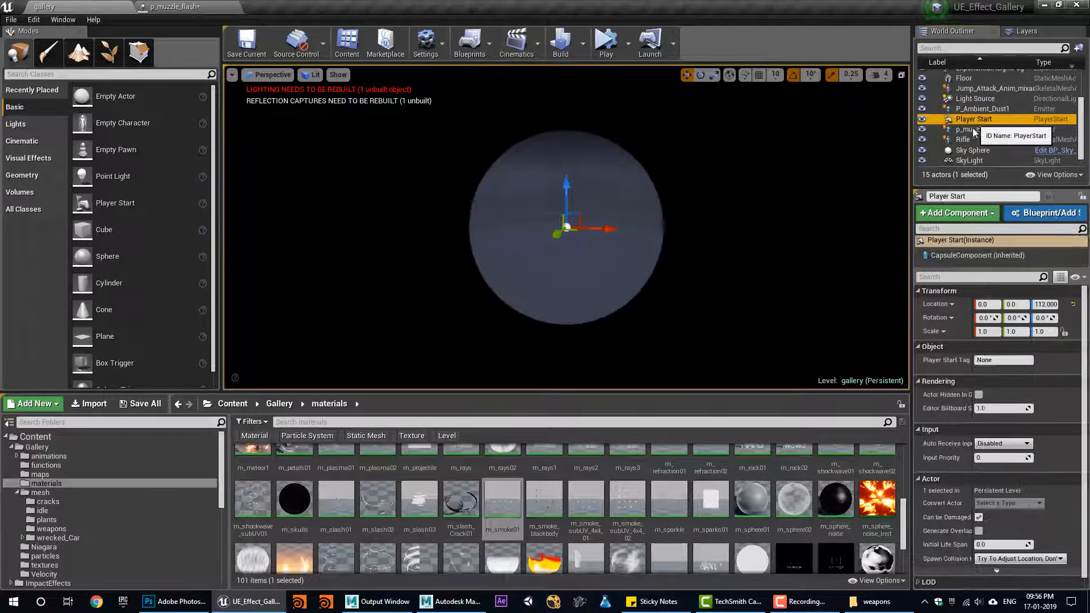
left_click(972, 130)
key("f")
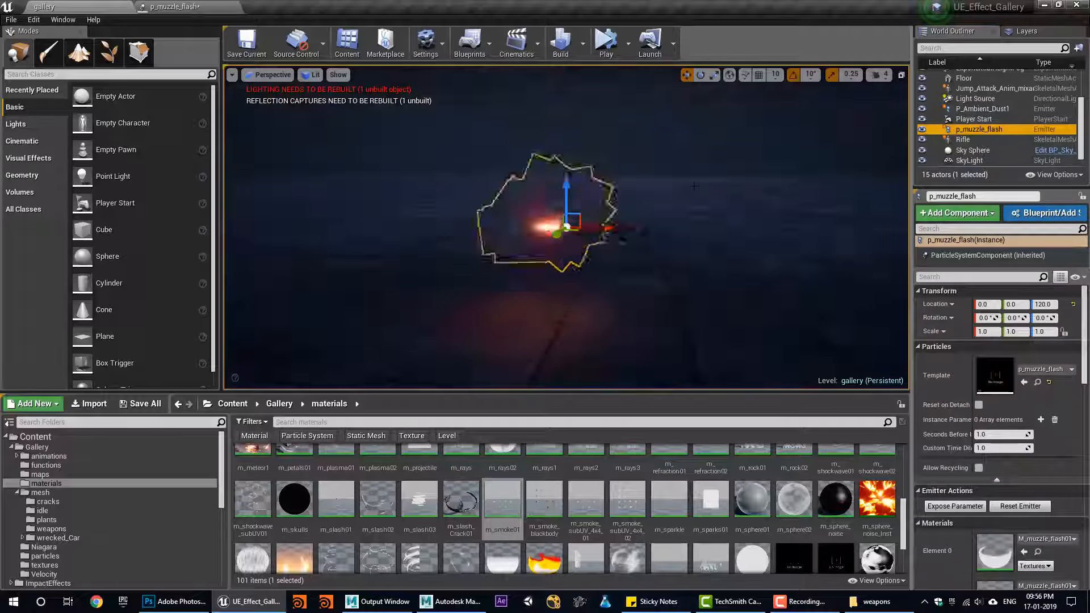
Show the level viewport fullscreen in game view without gizmos and examine the muzzle flash on the rifle
left_click(703, 149)
key("F11")
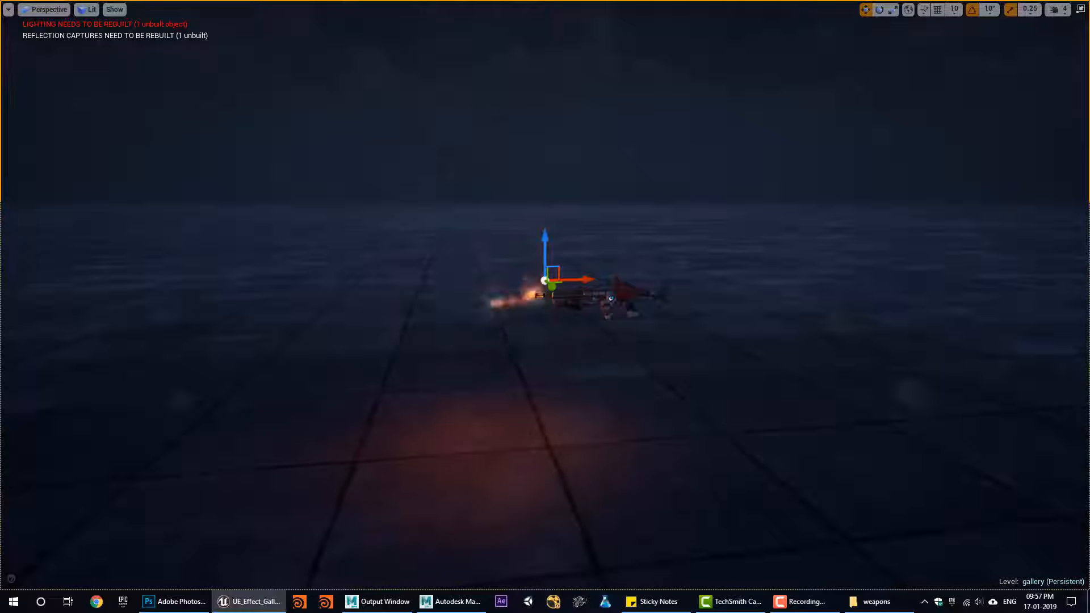
scroll(545, 295, "up", 2)
key("g")
key("g")
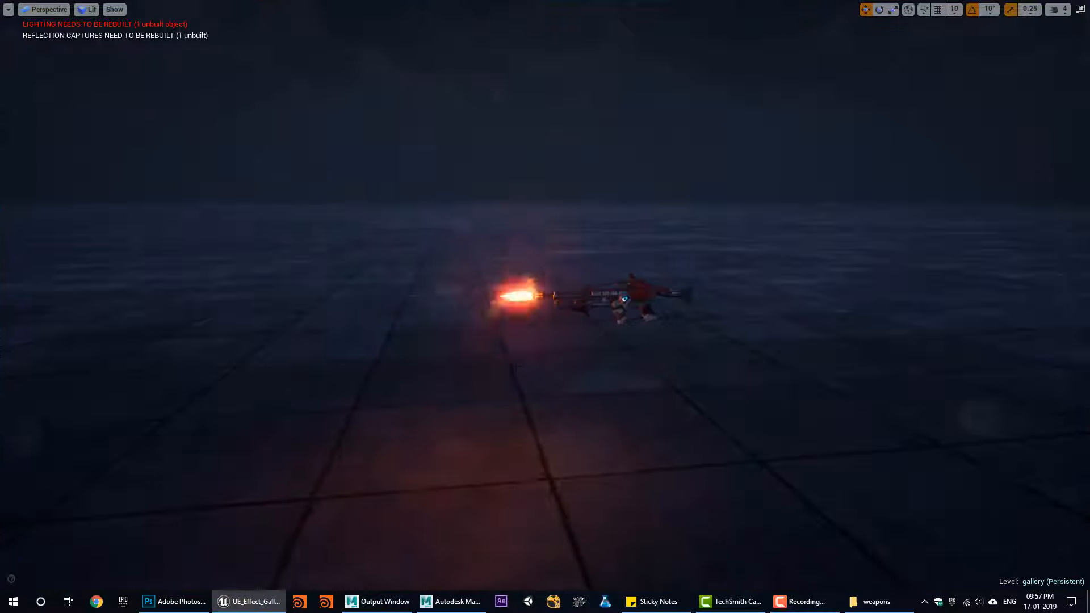
left_click_drag(545, 318, 551, 287, "alt")
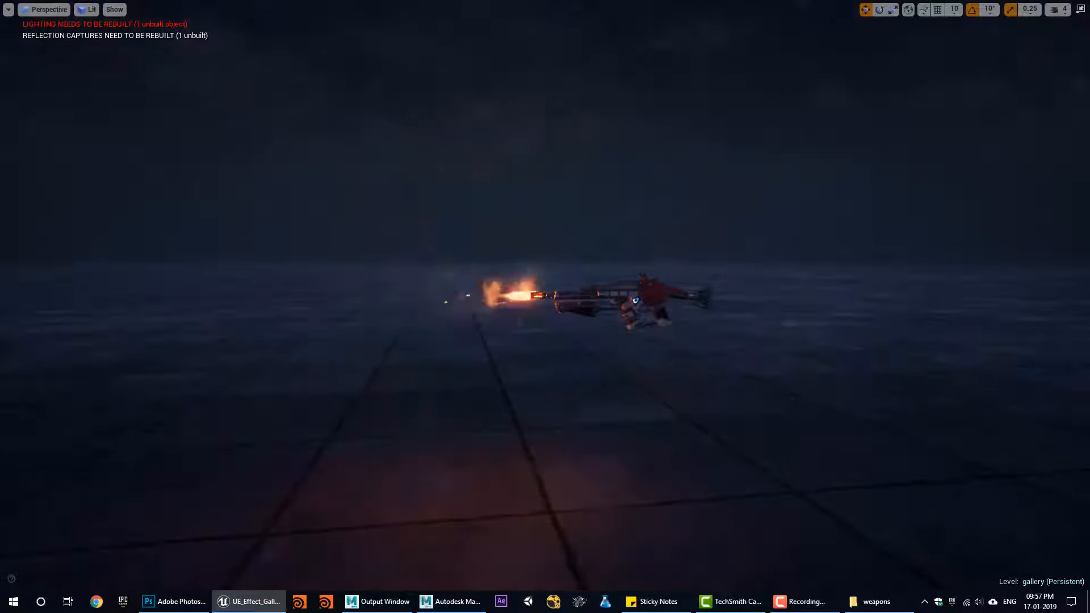